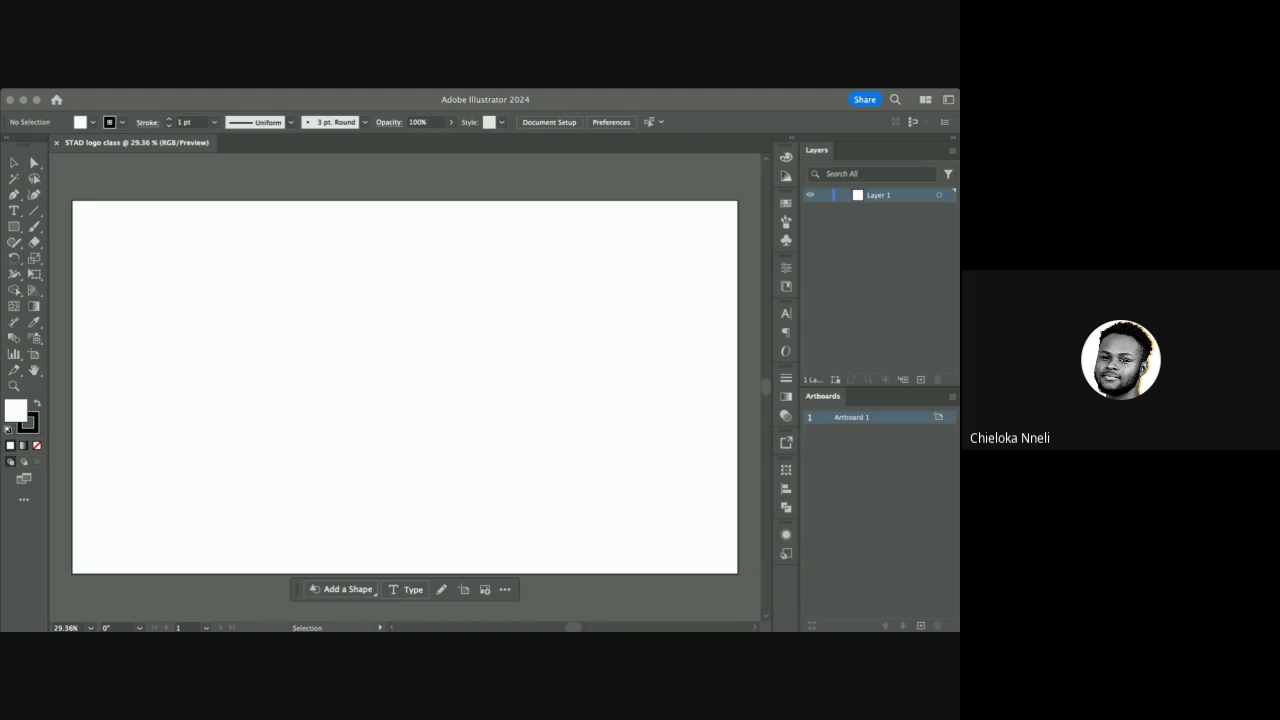
pyautogui.press('super+Tab')
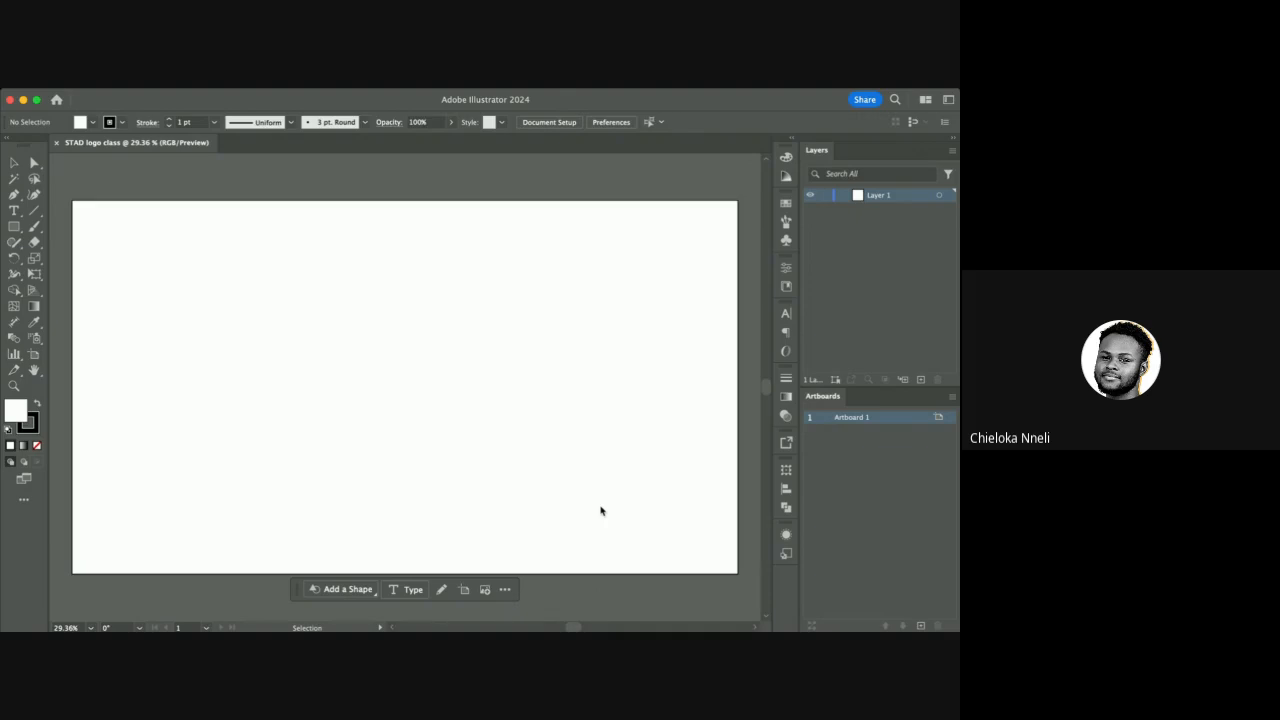
pyautogui.press('super+Tab')
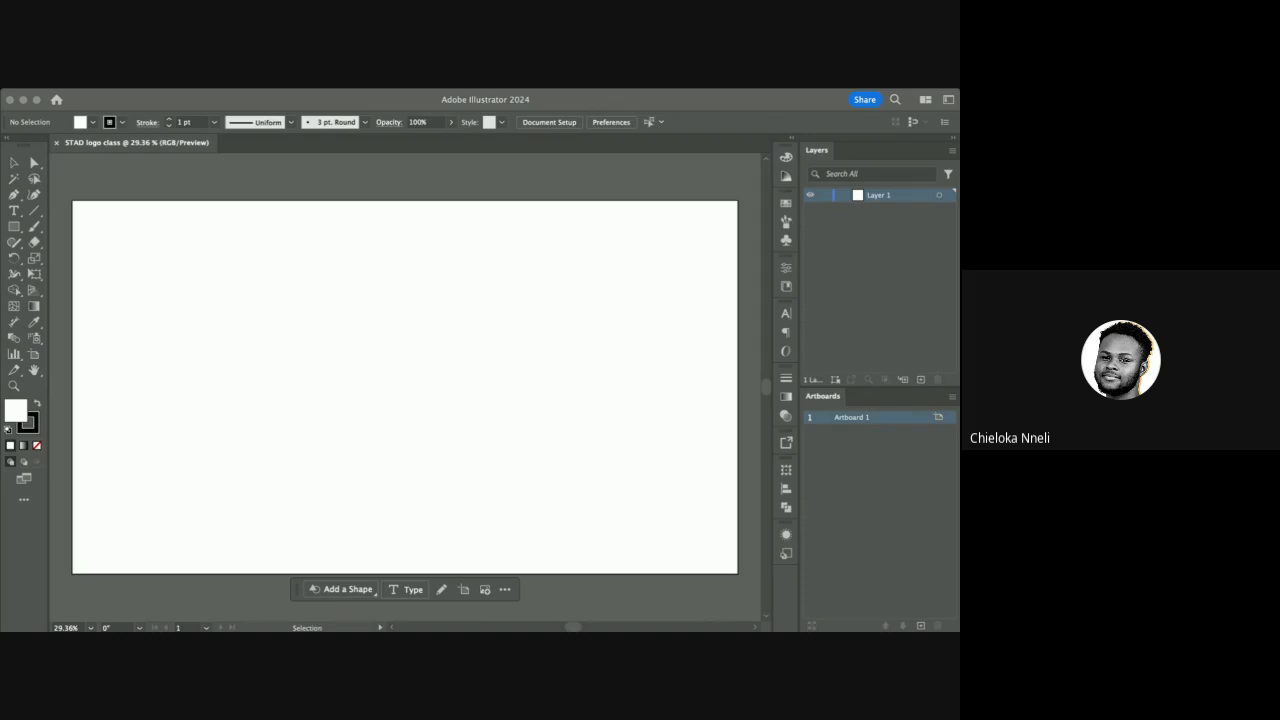
pyautogui.click(695, 346)
pyautogui.press('super+Tab')
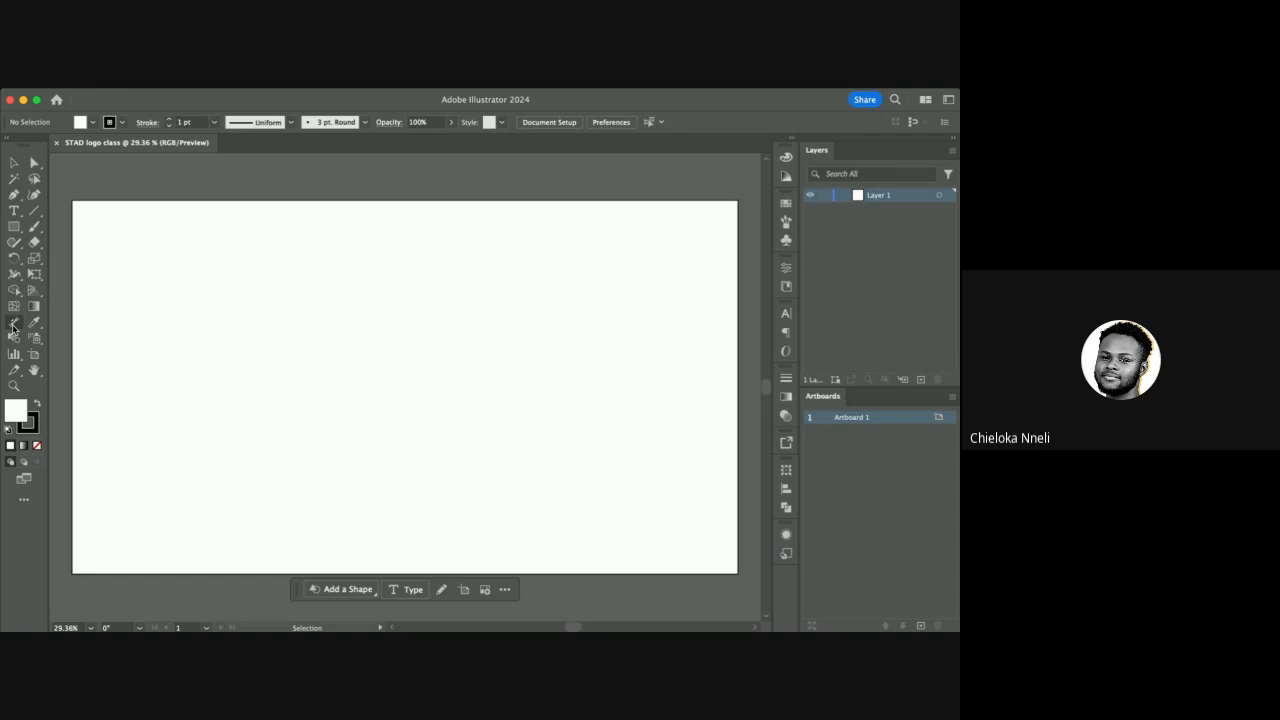
# Add a three-line text in the upper part of the artboard reading "Simple", "Memorable" and "Unique".
pyautogui.click(14, 211)
pyautogui.click(266, 265)
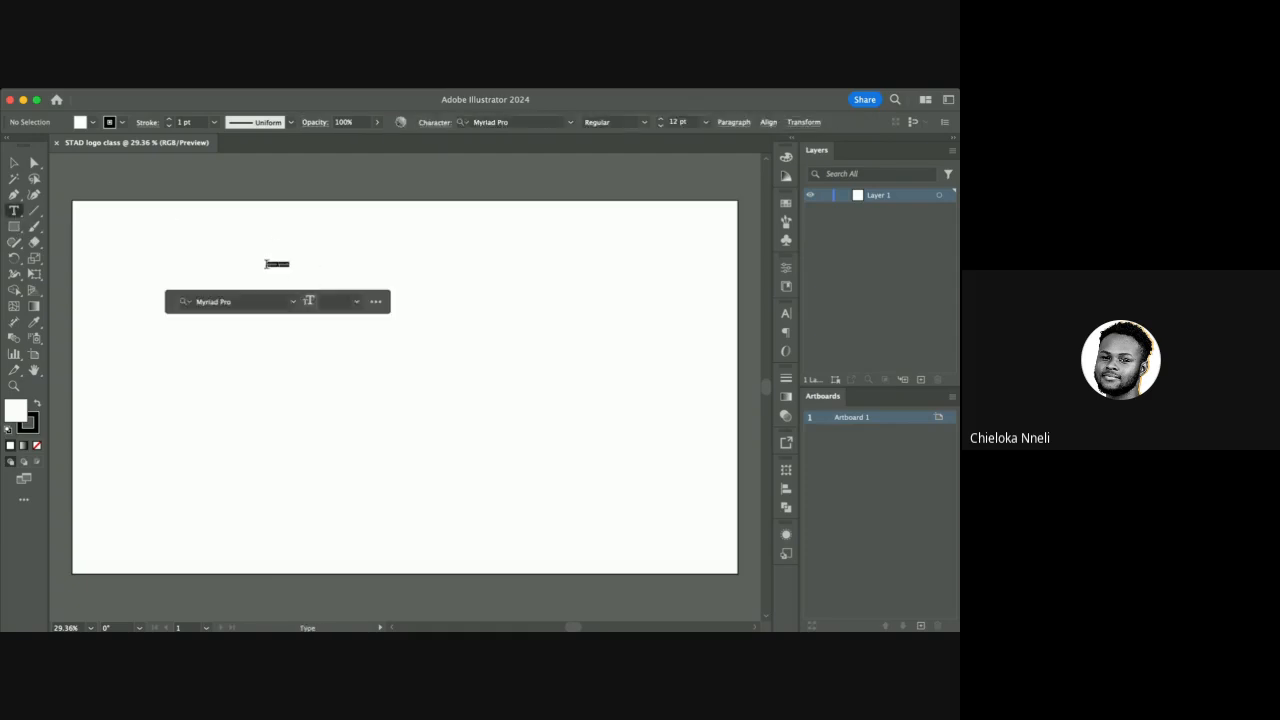
pyautogui.press('BackSpace')
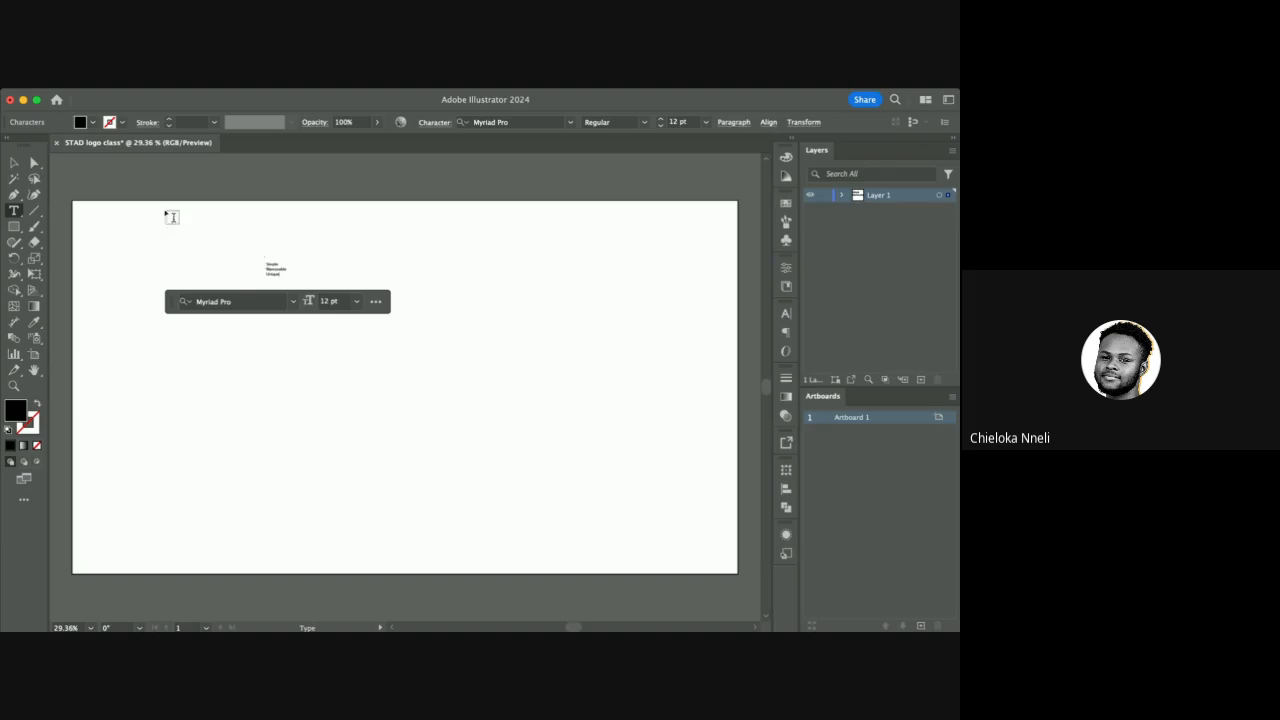
# Enlarge the three-line text to about 89 pt and move it into the artboard's upper-left corner.
pyautogui.click(14, 162)
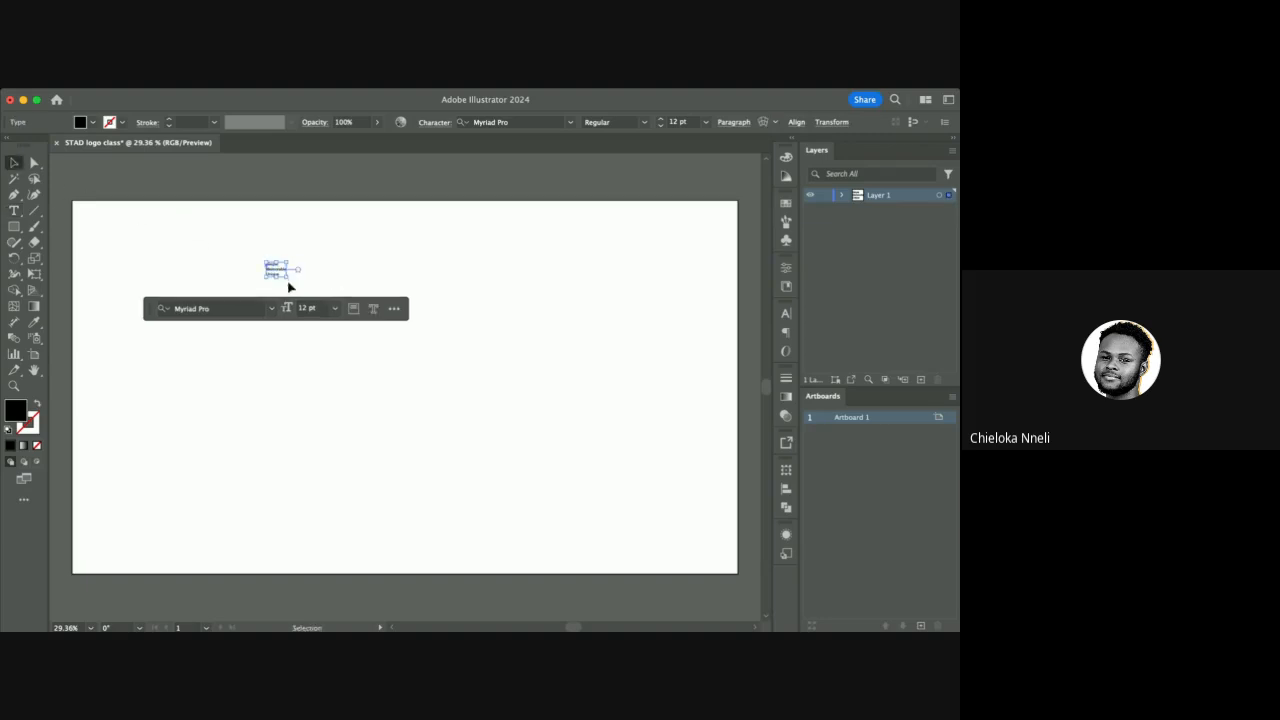
pyautogui.moveTo(288, 277); pyautogui.dragTo(436, 378)
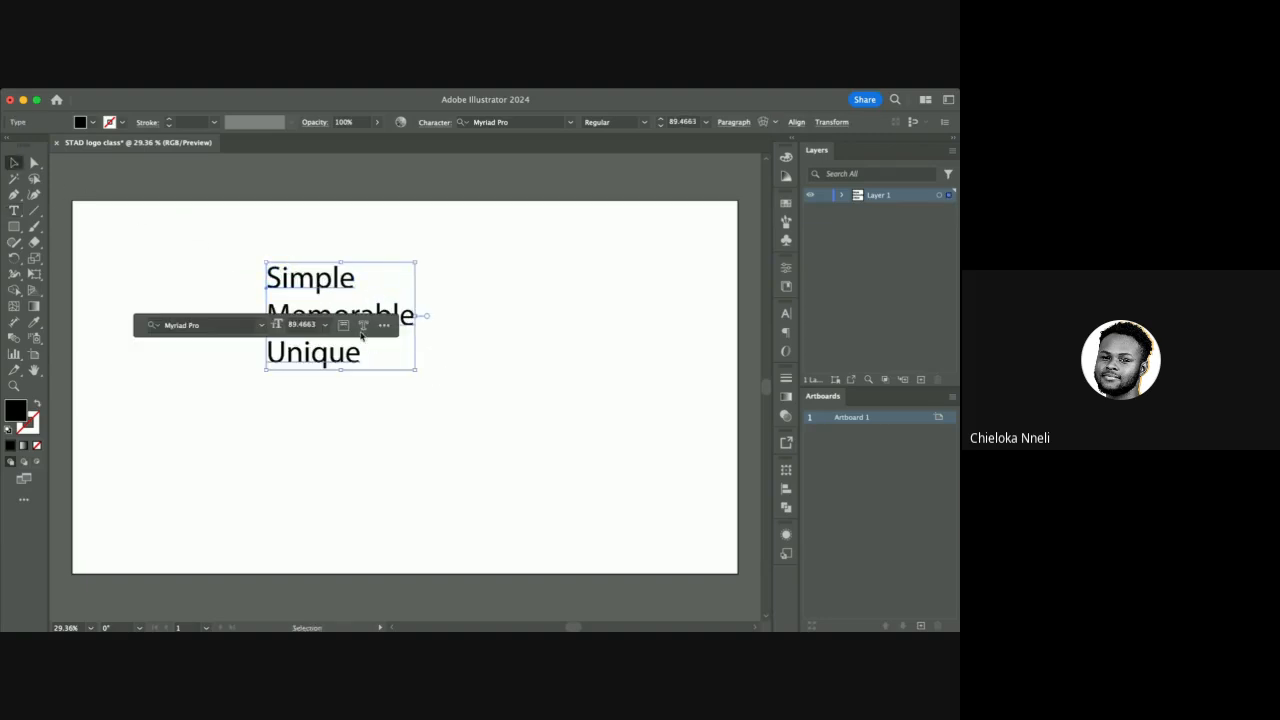
pyautogui.moveTo(316, 280); pyautogui.dragTo(137, 232)
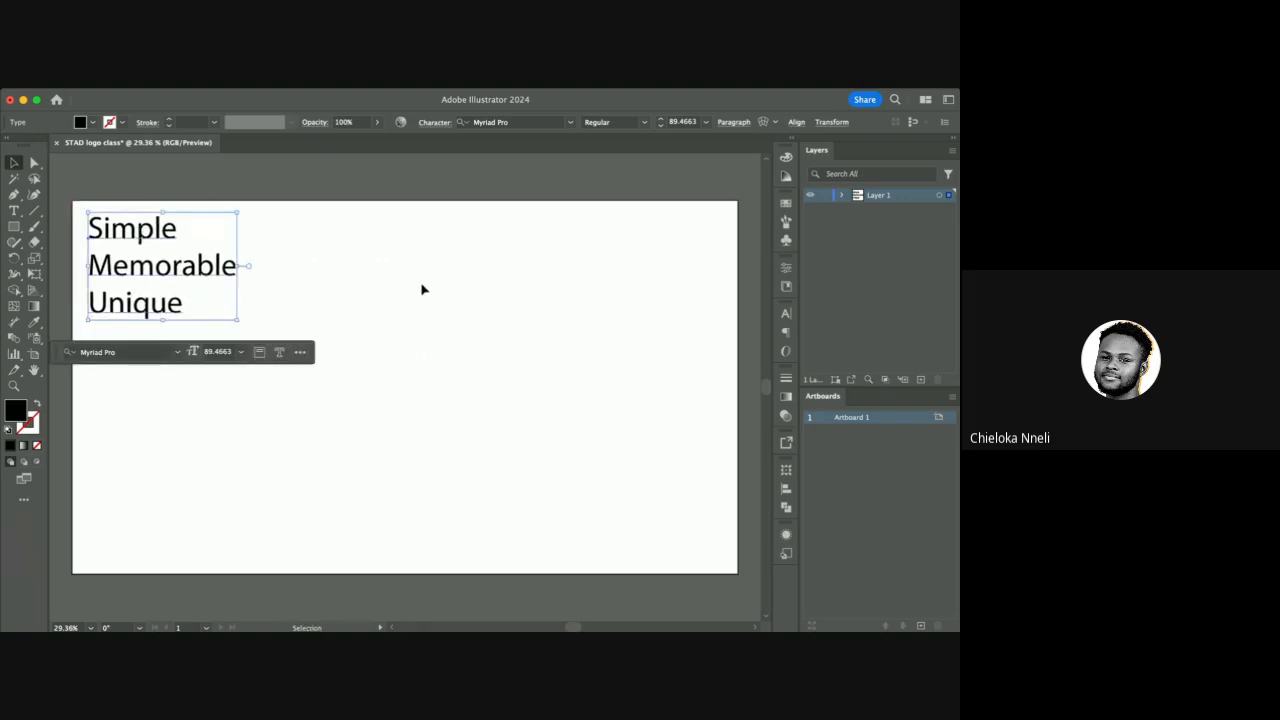
pyautogui.click(421, 289)
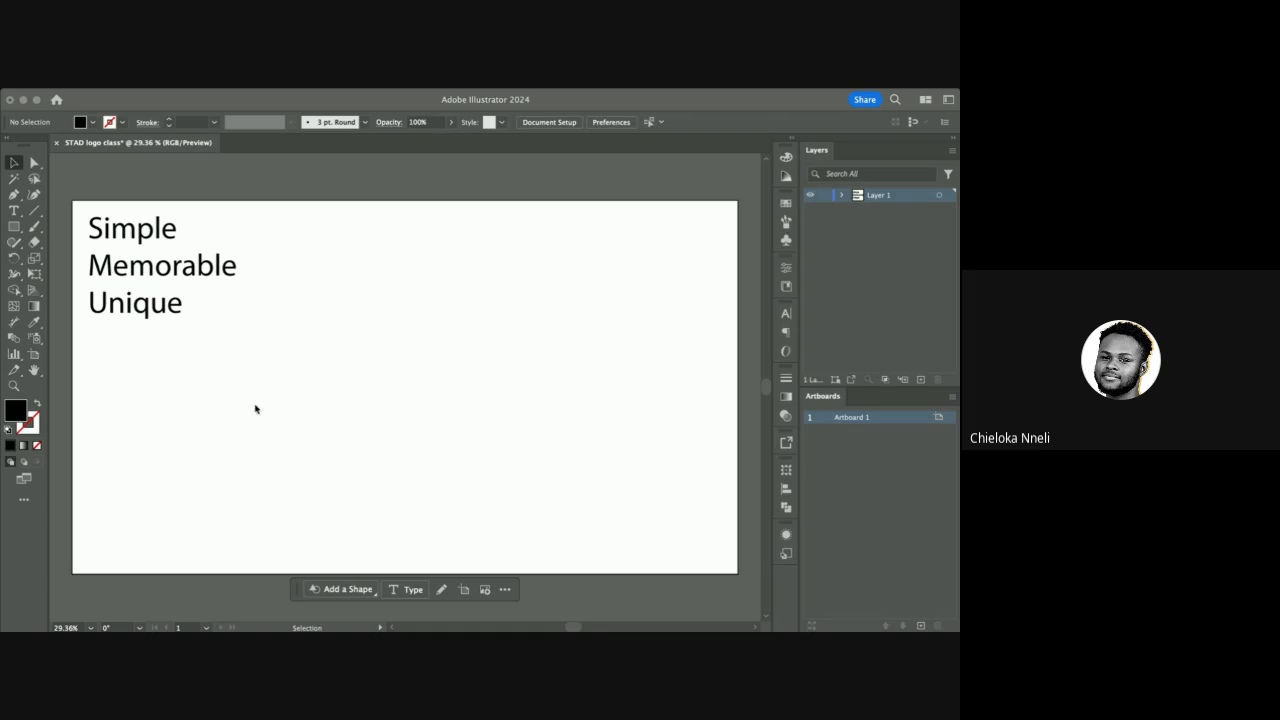
# Place the image abstract-logos.png on the artboard below the three-line text.
pyautogui.click(268, 553)
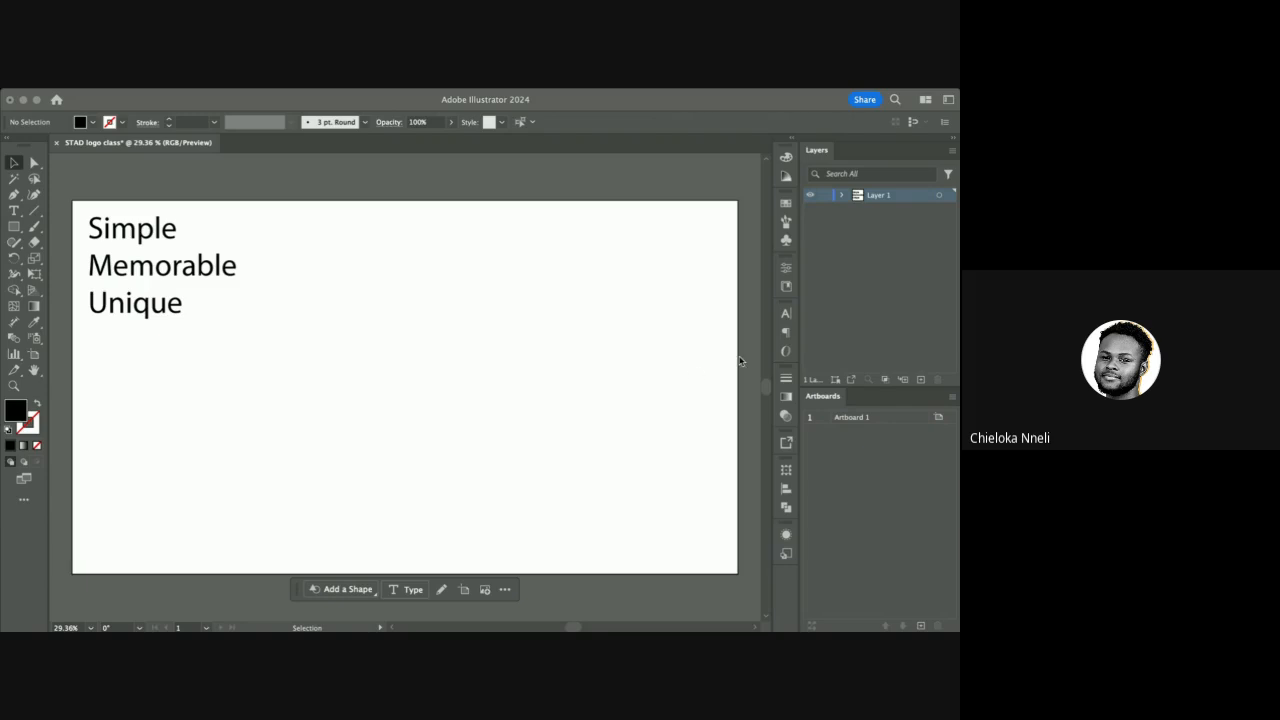
pyautogui.moveTo(726, 354); pyautogui.dragTo(360, 517)
pyautogui.click(517, 426)
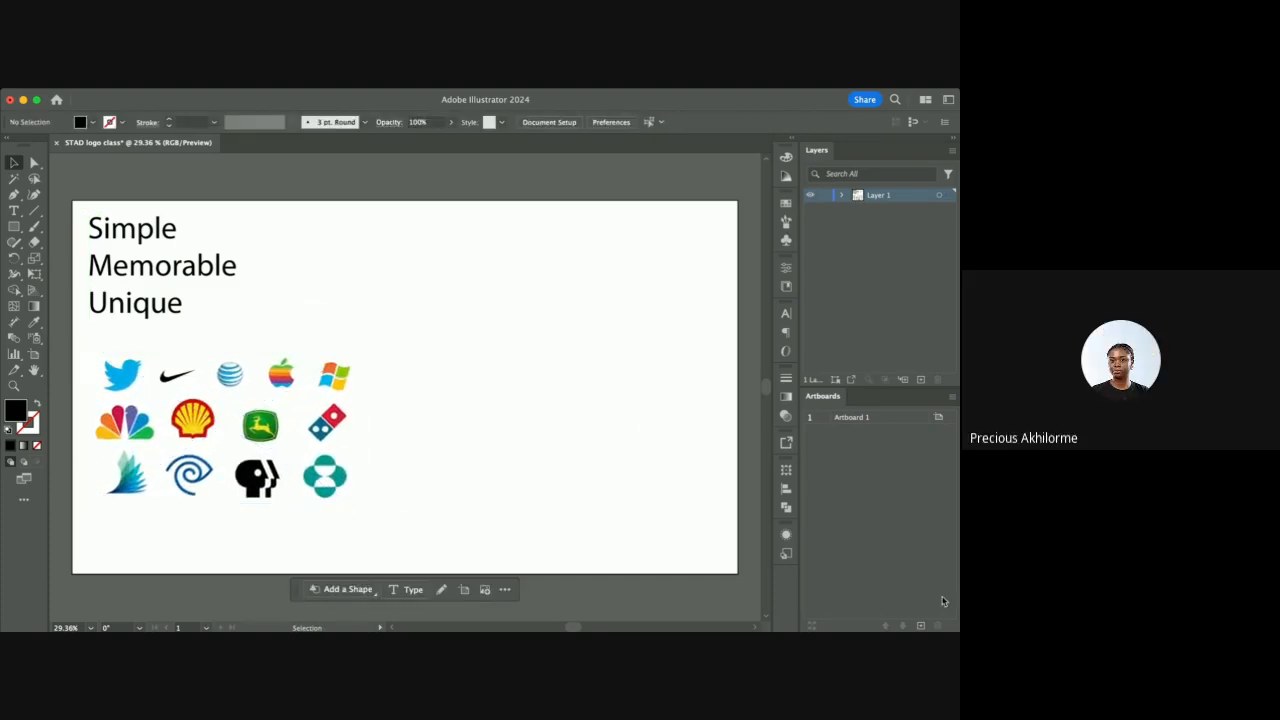
# Add a second artboard beside the first and return to the artboard with the logos.
pyautogui.click(920, 626)
pyautogui.hscroll(-3, 386, 410)
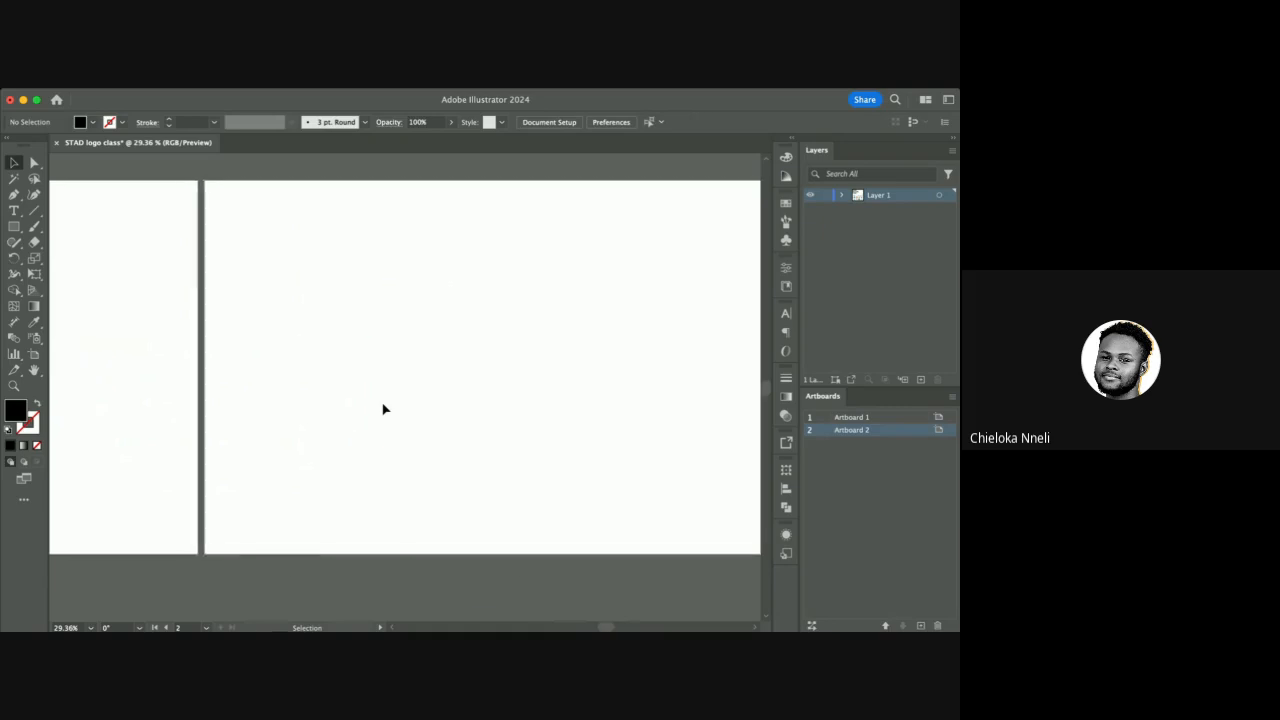
pyautogui.scroll(-5, 386, 410)
pyautogui.hscroll(-2, 386, 410)
pyautogui.scroll(4, 240, 374)
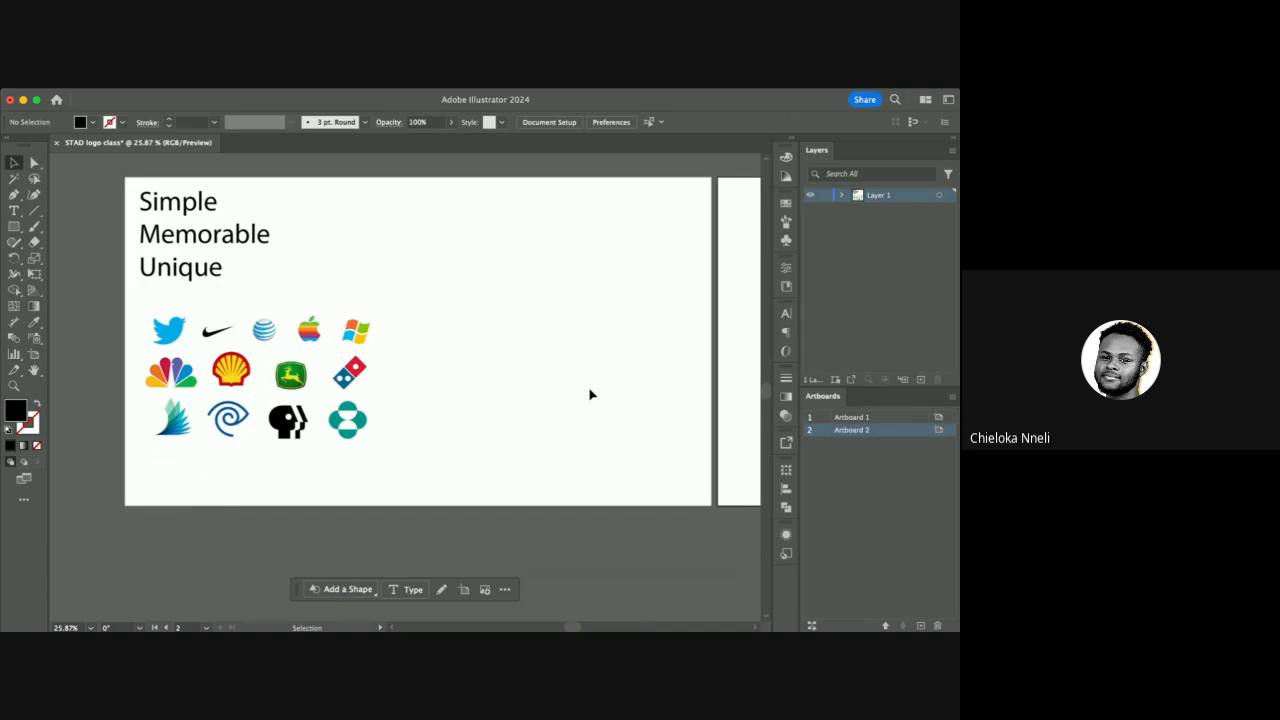
# Examine the individual brand marks in the placed logo image up close and in overview.
pyautogui.scroll(6, 228, 384)
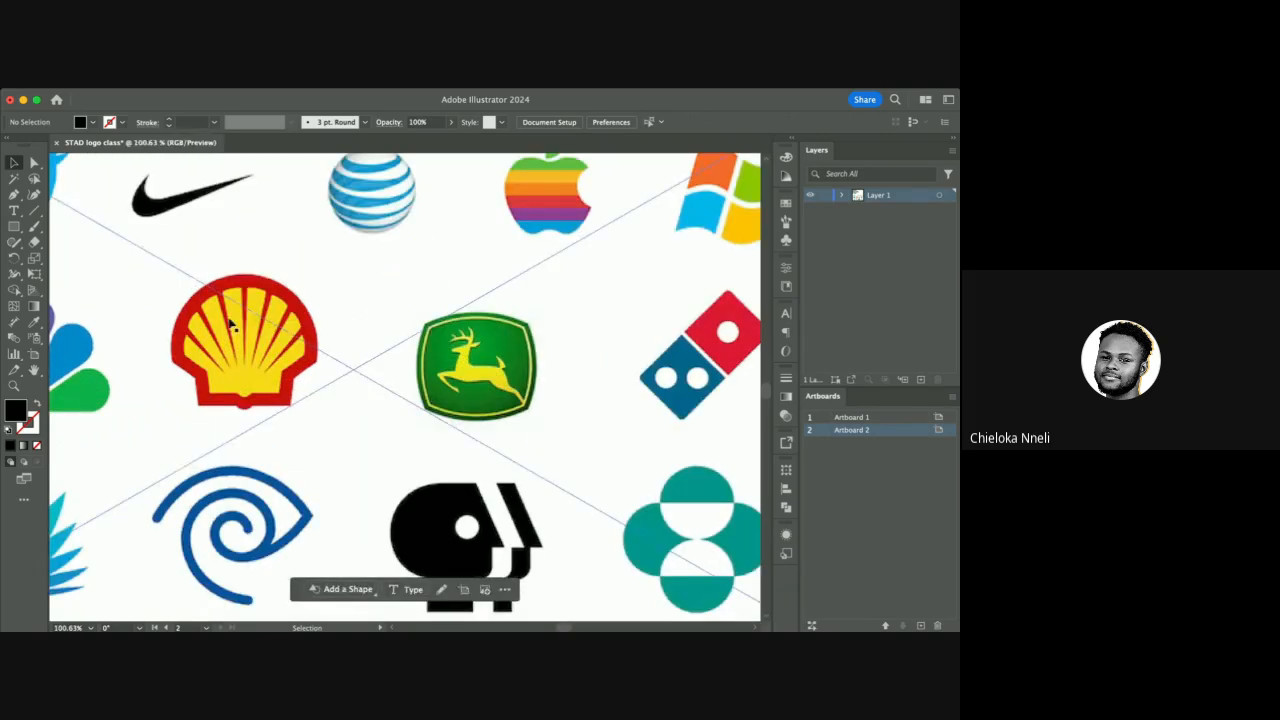
pyautogui.scroll(-6, 256, 330)
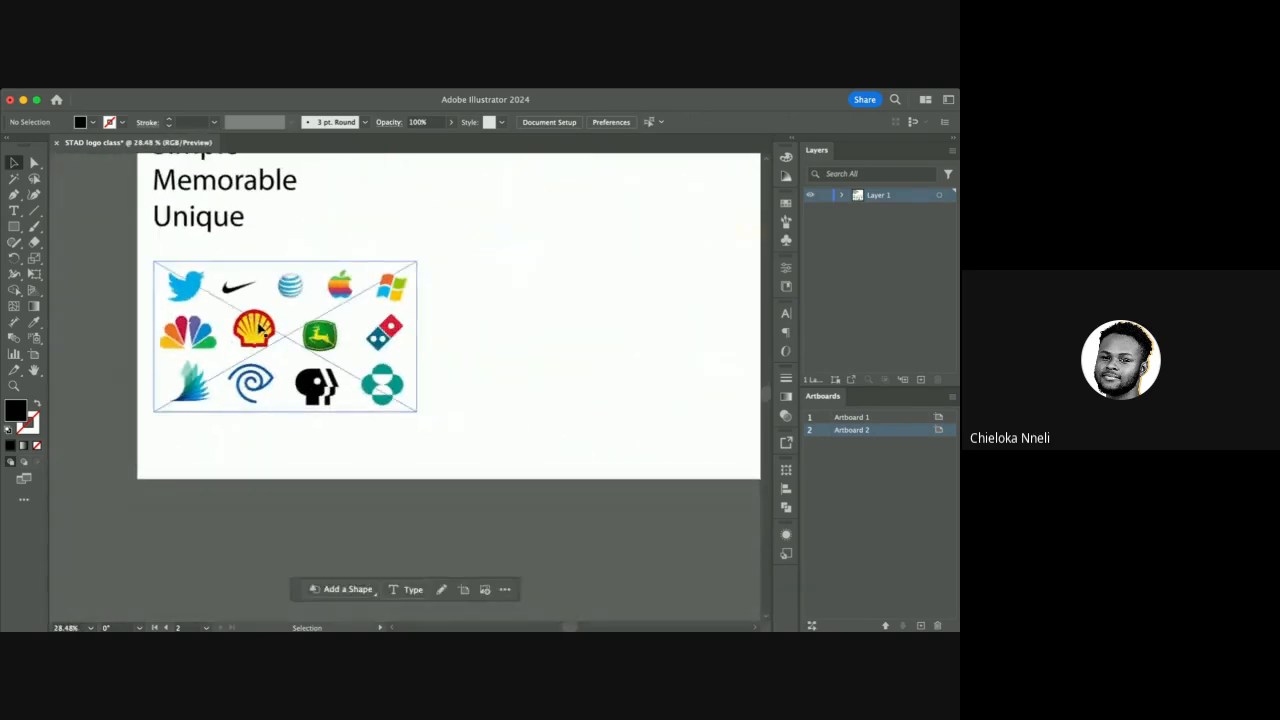
pyautogui.scroll(3, 258, 328)
pyautogui.scroll(1, 230, 350)
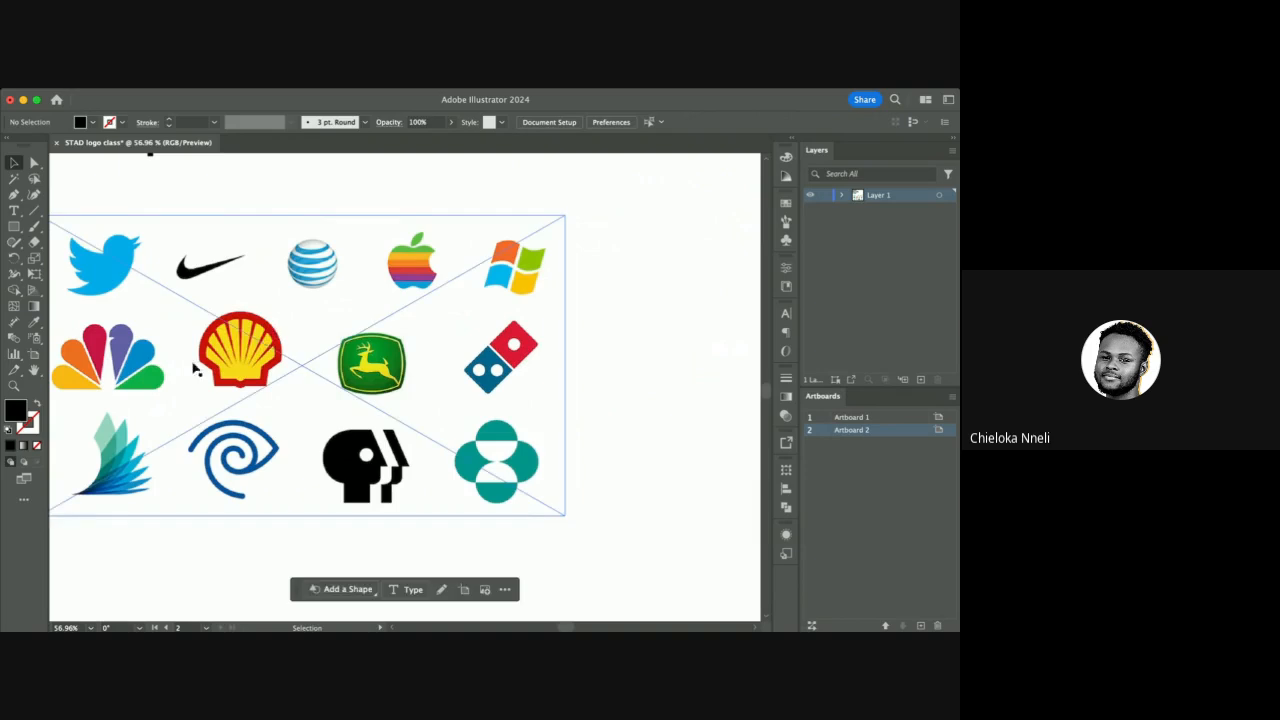
pyautogui.scroll(-2, 310, 302)
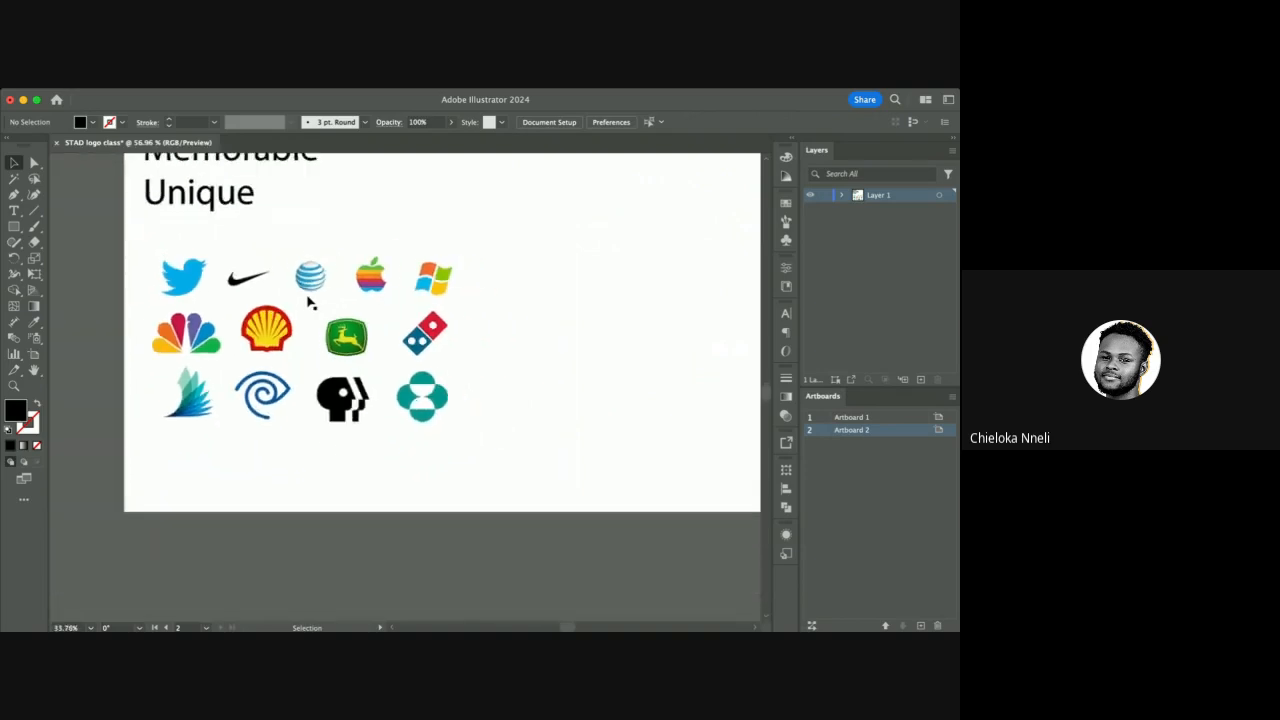
pyautogui.scroll(-3, 310, 302)
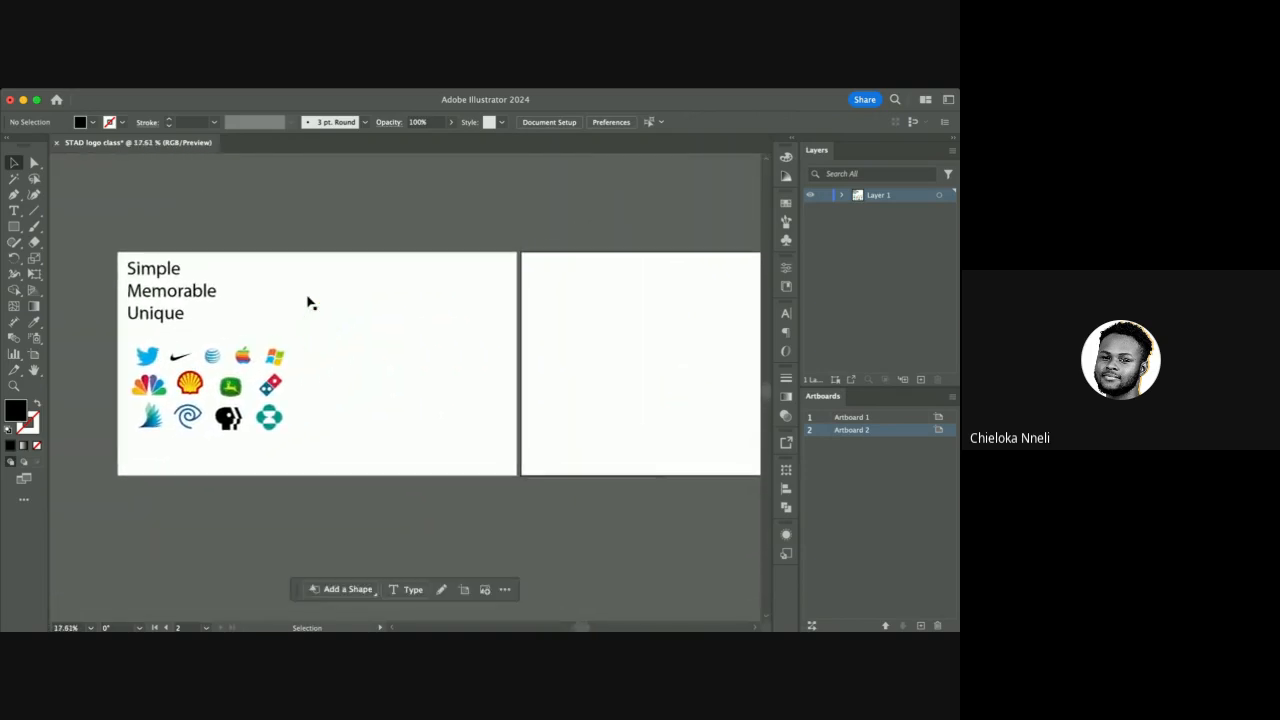
pyautogui.hscroll(2, 438, 350)
pyautogui.scroll(-1, 438, 350)
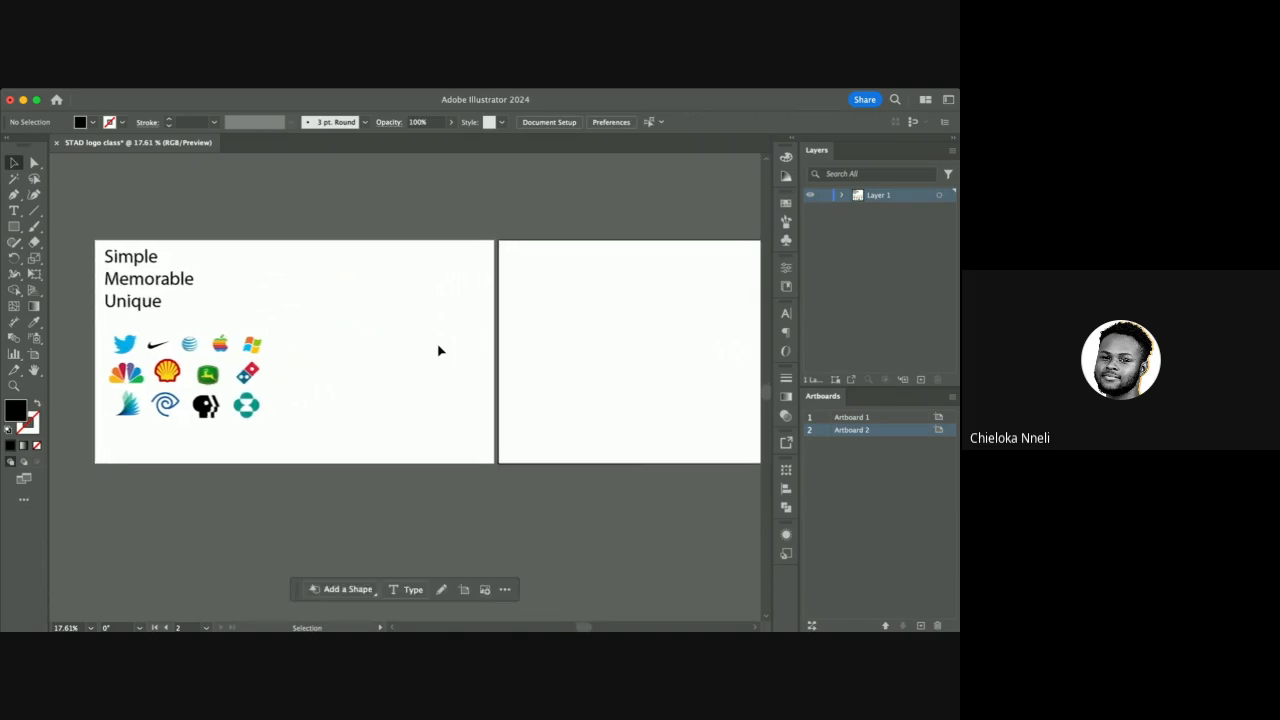
pyautogui.click(204, 389)
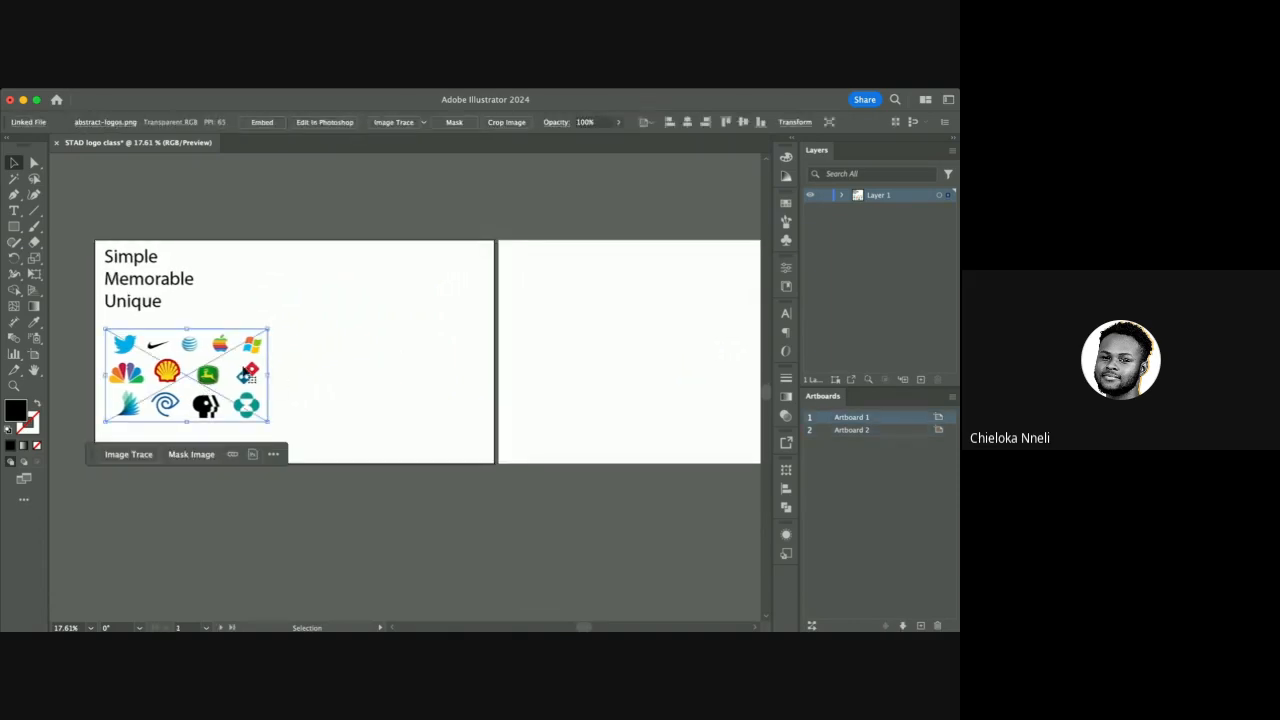
pyautogui.click(340, 366)
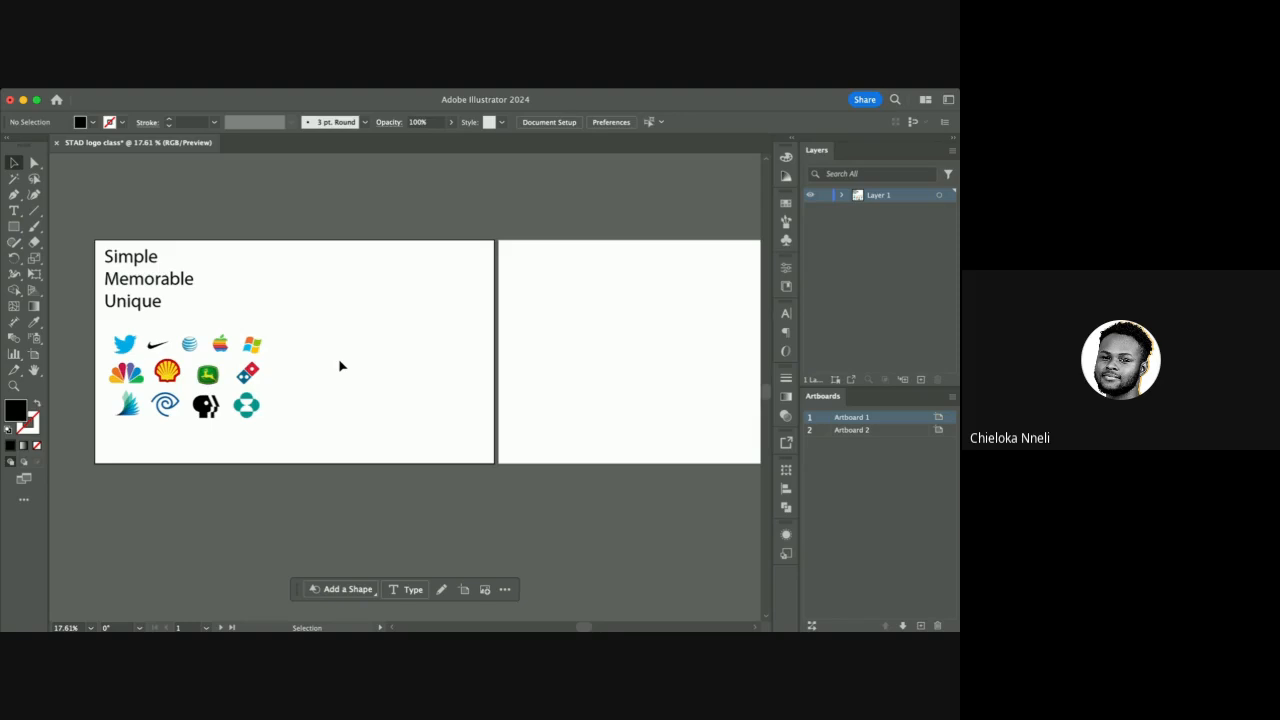
# Move the logo image up to the empty area on the right side of the first artboard, beside the text.
pyautogui.hscroll(2, 431, 359)
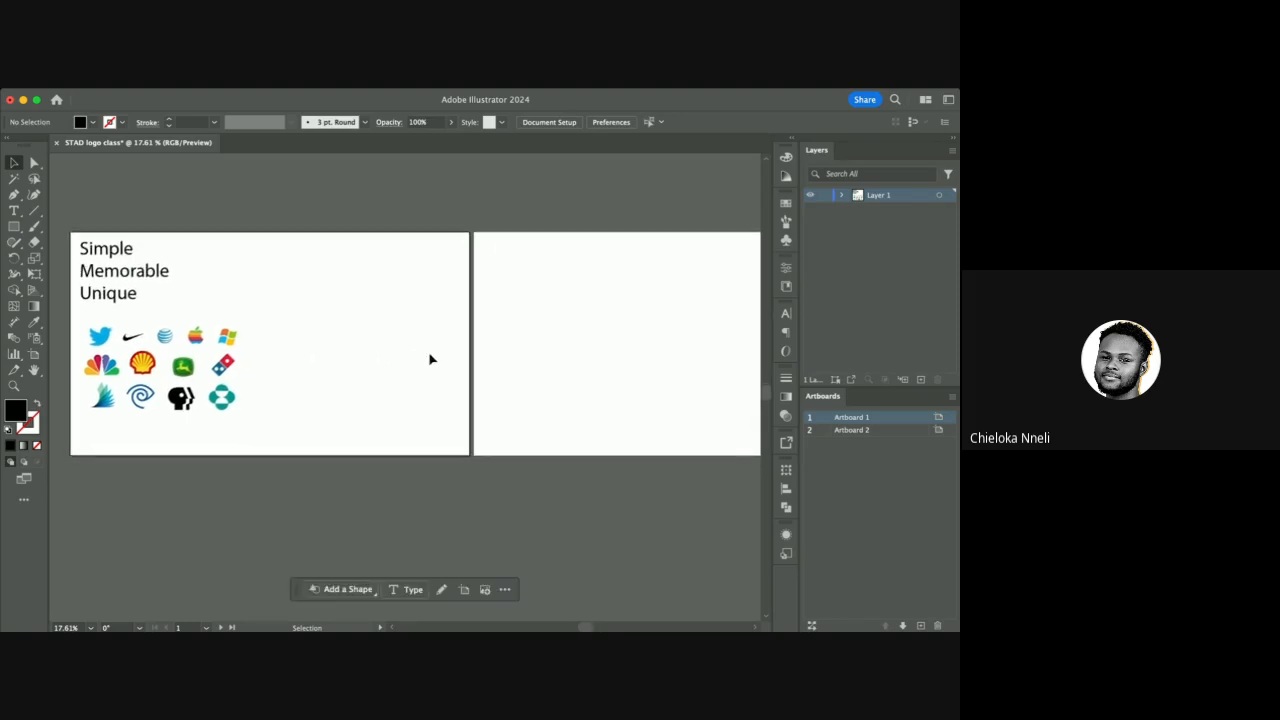
pyautogui.click(148, 368)
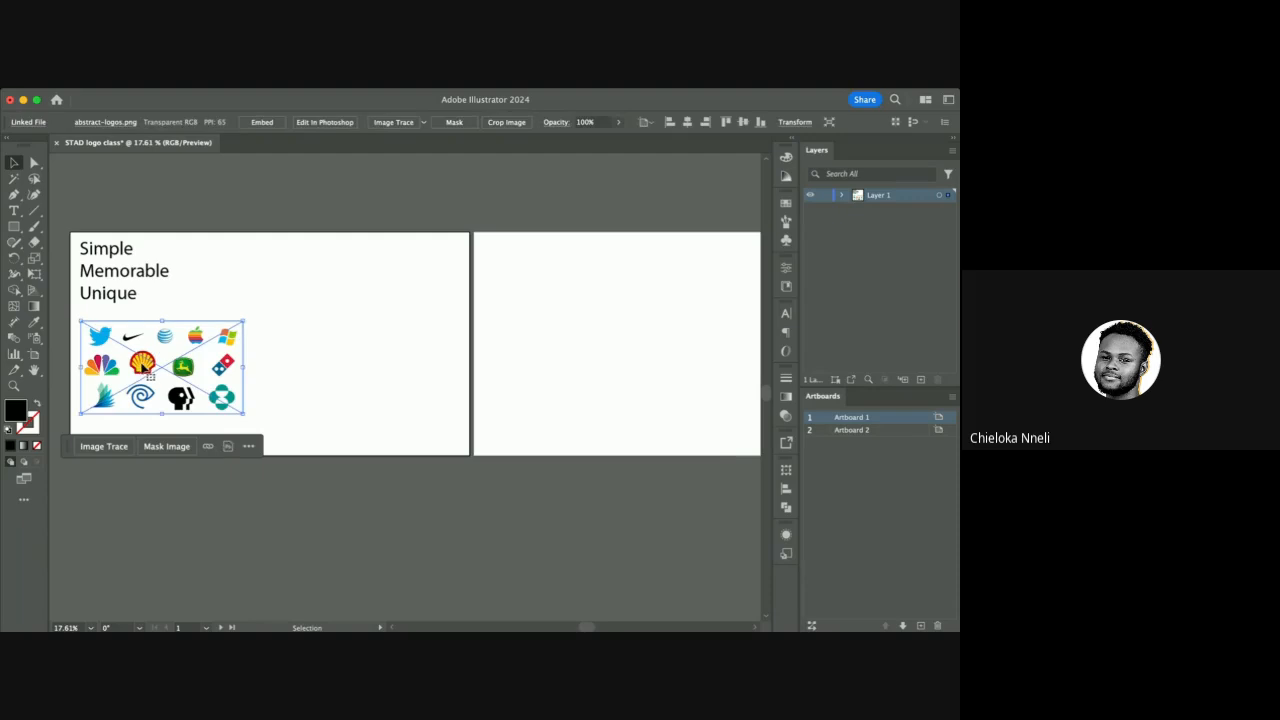
pyautogui.moveTo(148, 368)
pyautogui.mouseDown()
pyautogui.moveTo(453, 308)
pyautogui.moveTo(375, 299)
pyautogui.mouseUp()
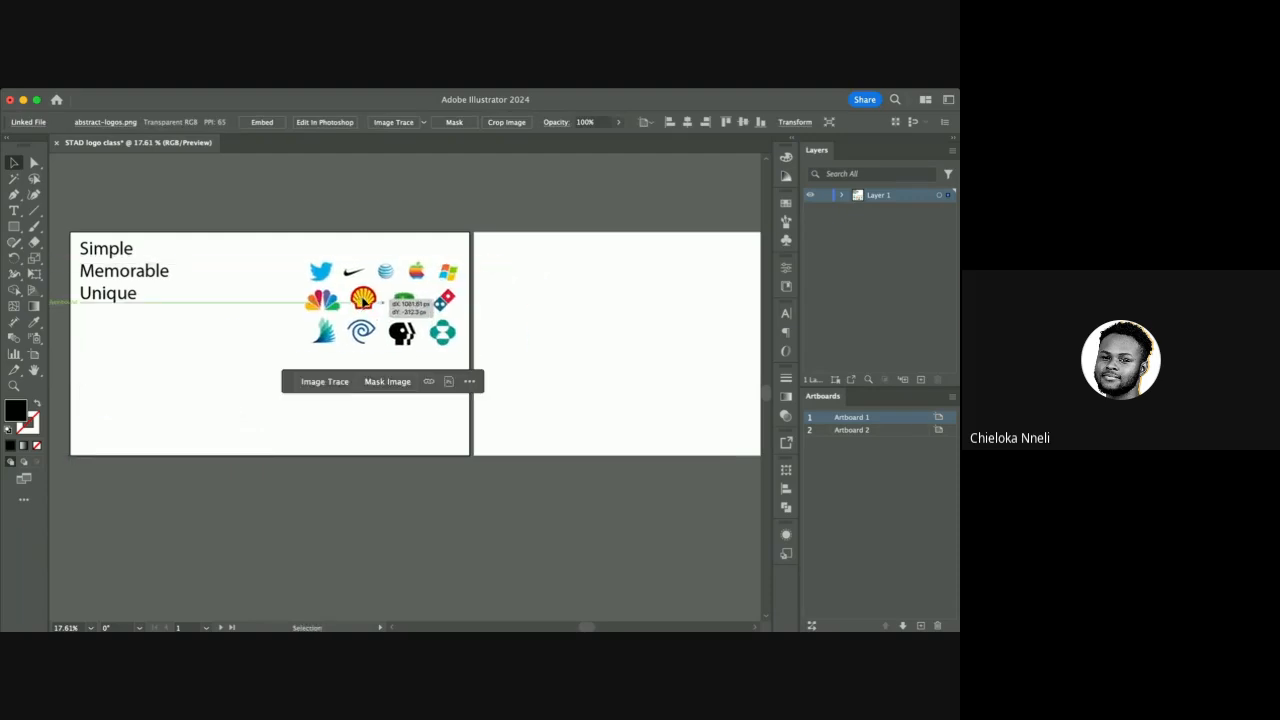
pyautogui.scroll(5, 375, 299)
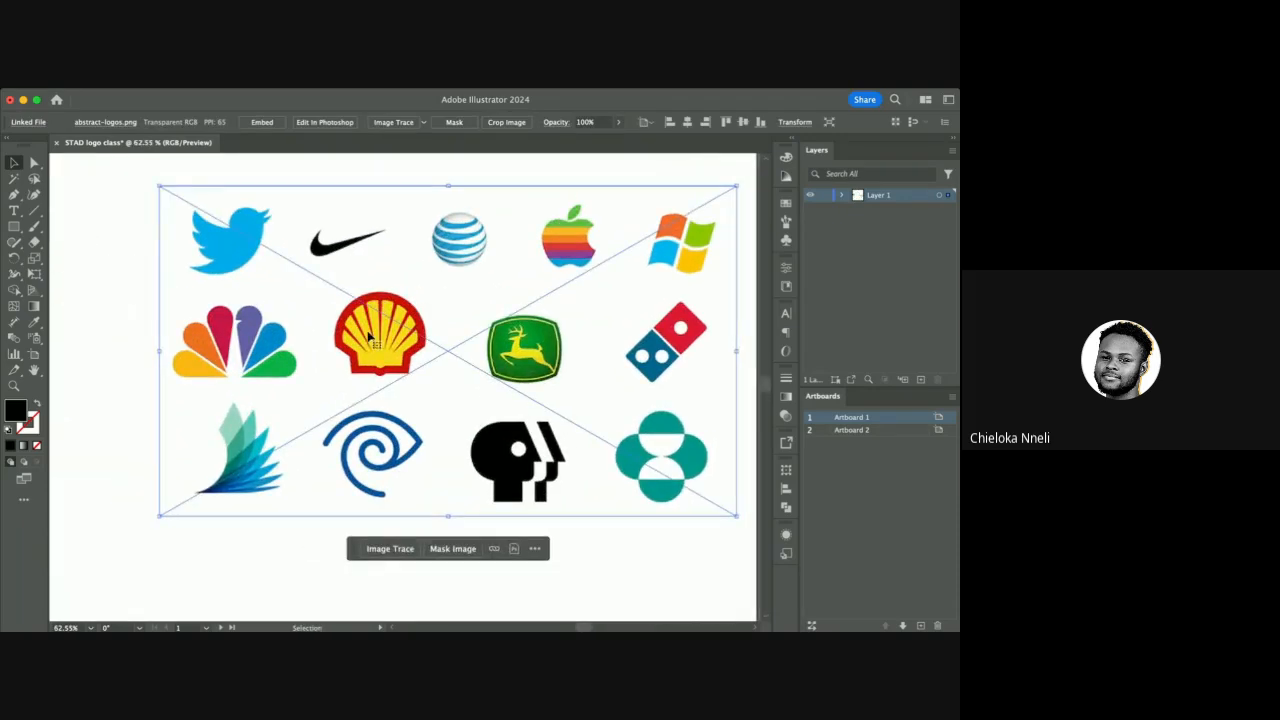
pyautogui.click(281, 202)
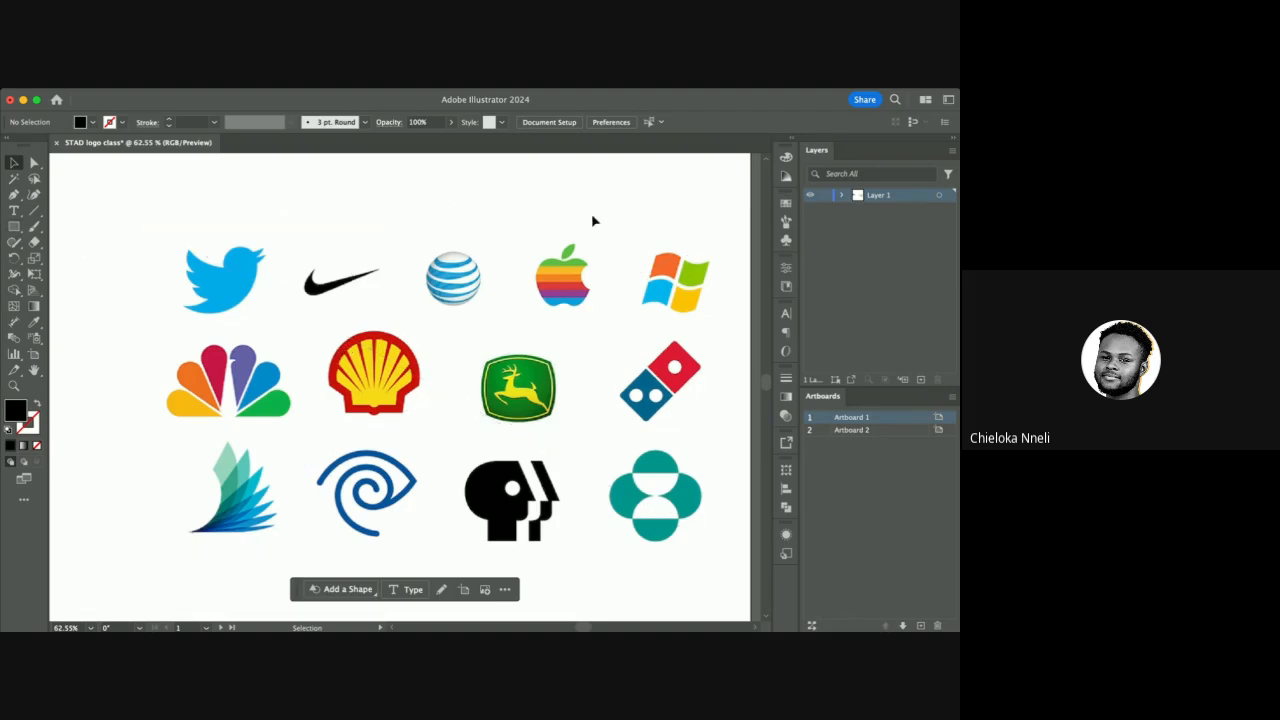
# Draw a black circle about 189 px wide centred over the Shell logo, and add a new layer.
pyautogui.click(14, 225)
pyautogui.press('l')
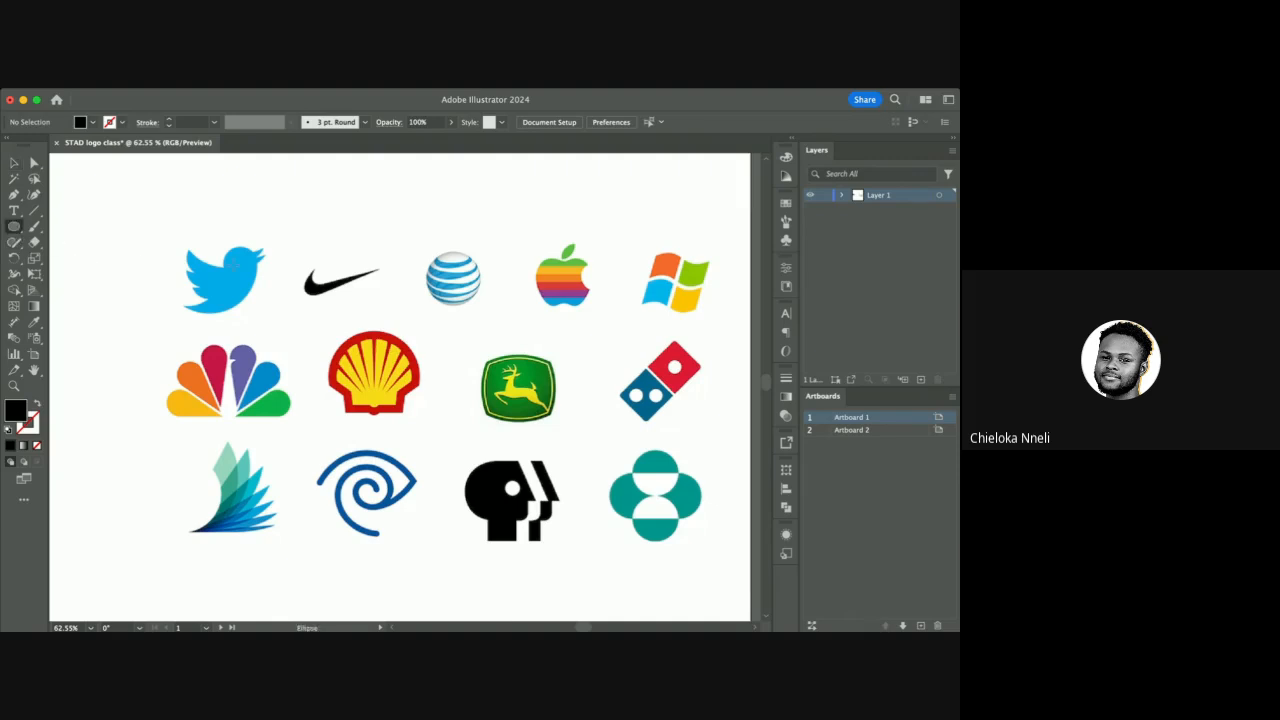
pyautogui.moveTo(312, 321); pyautogui.dragTo(450, 458)
pyautogui.moveTo(384, 387); pyautogui.dragTo(384, 373)
pyautogui.click(14, 162)
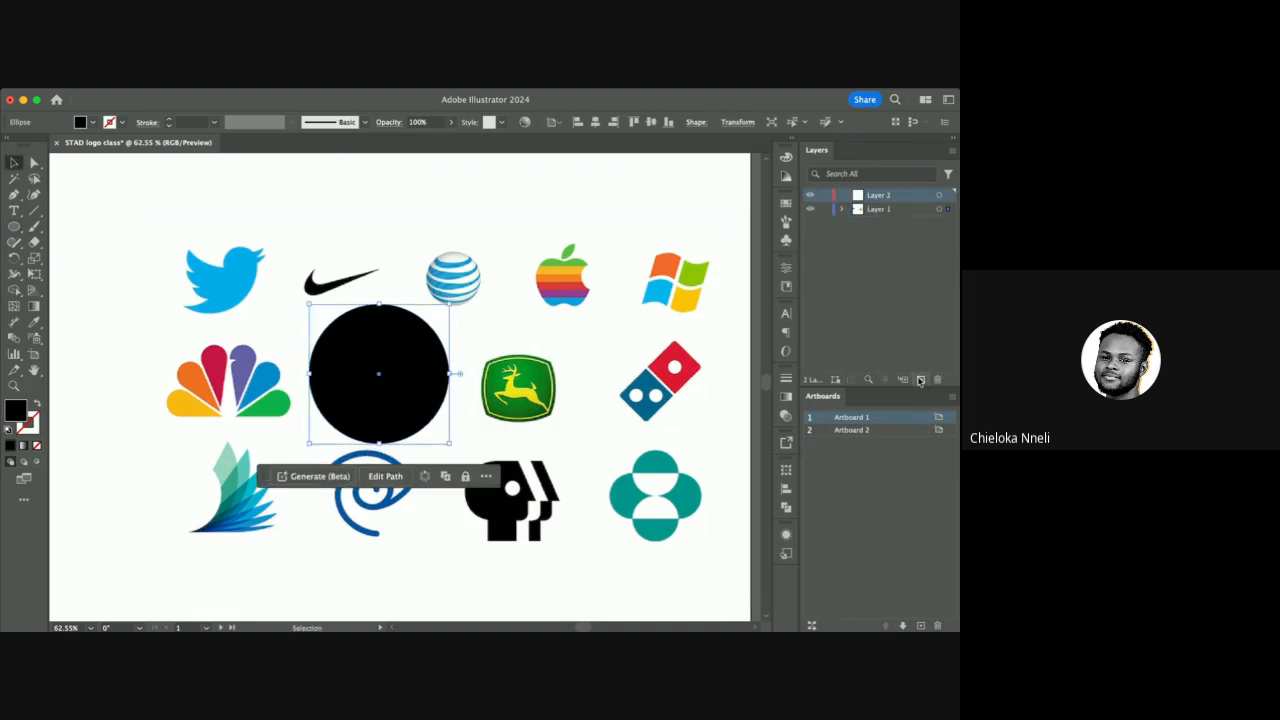
# Make a clipping mask from the circle and the linked logo image in Layer 1, isolating the Shell logo.
pyautogui.click(842, 209)
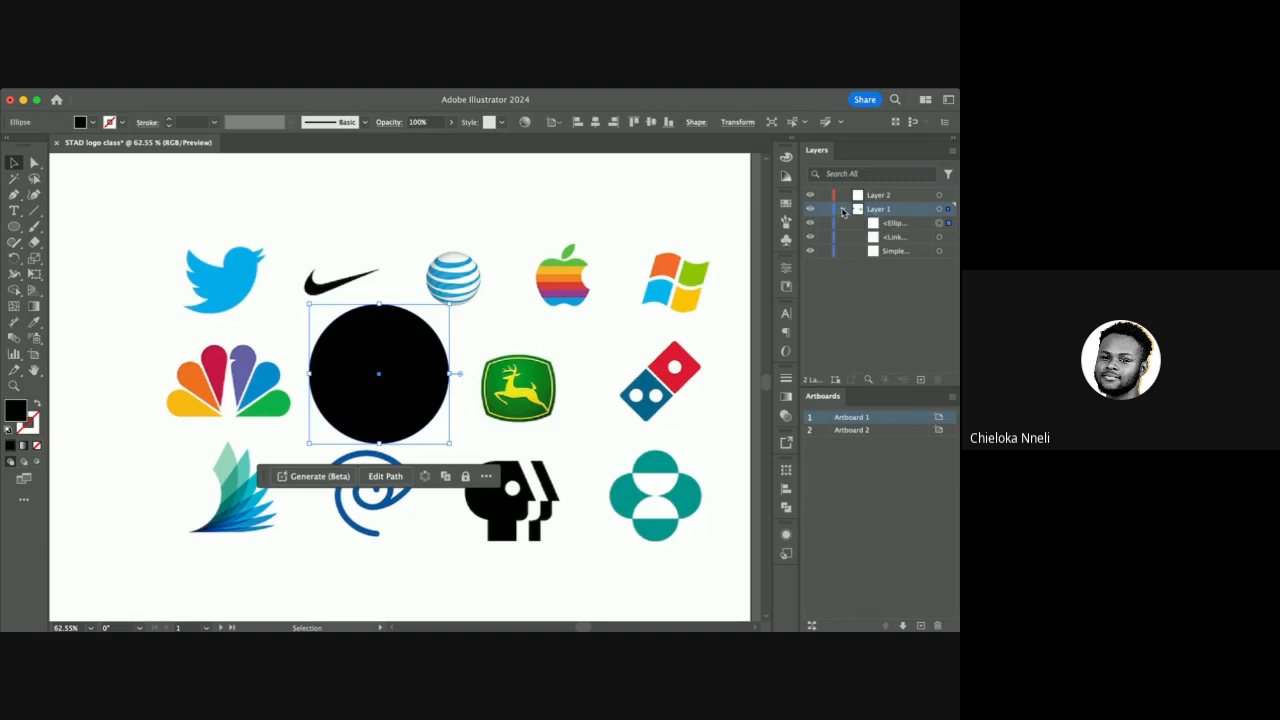
pyautogui.click(902, 224)
pyautogui.keyDown('shift'); pyautogui.click(904, 238); pyautogui.keyUp('shift')
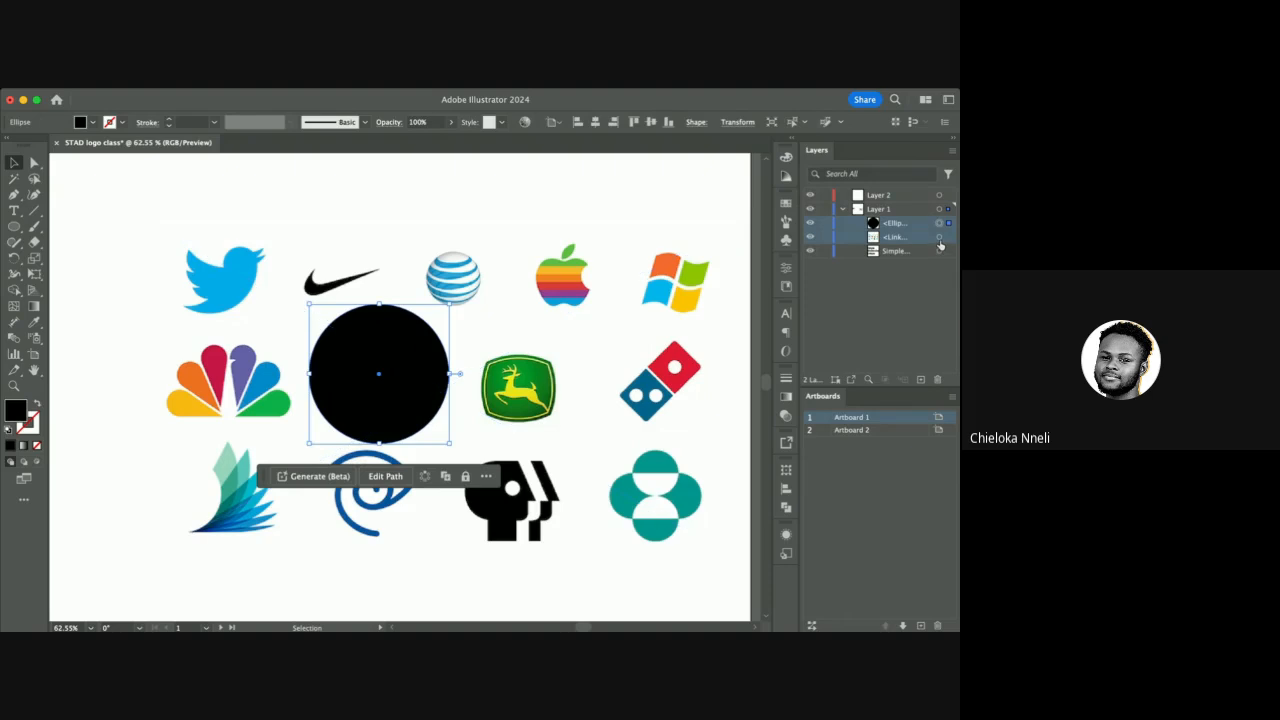
pyautogui.keyDown('shift'); pyautogui.click(939, 238); pyautogui.keyUp('shift')
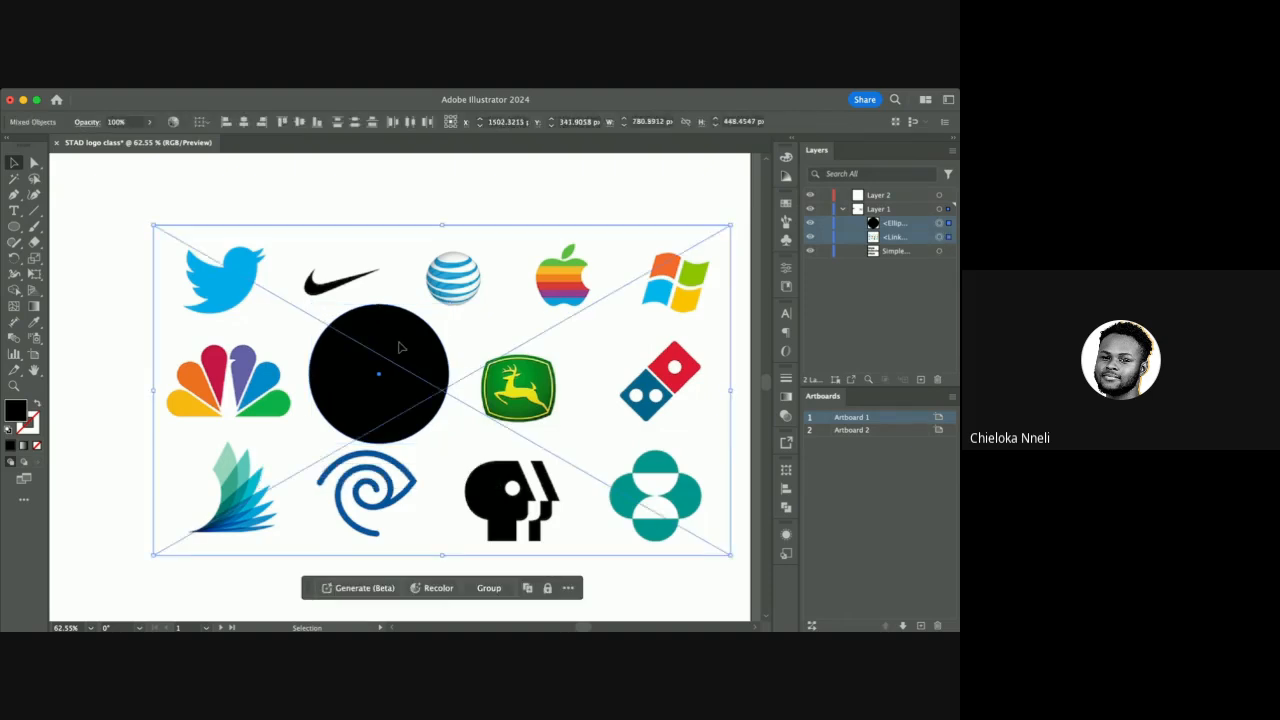
pyautogui.press('super+7')
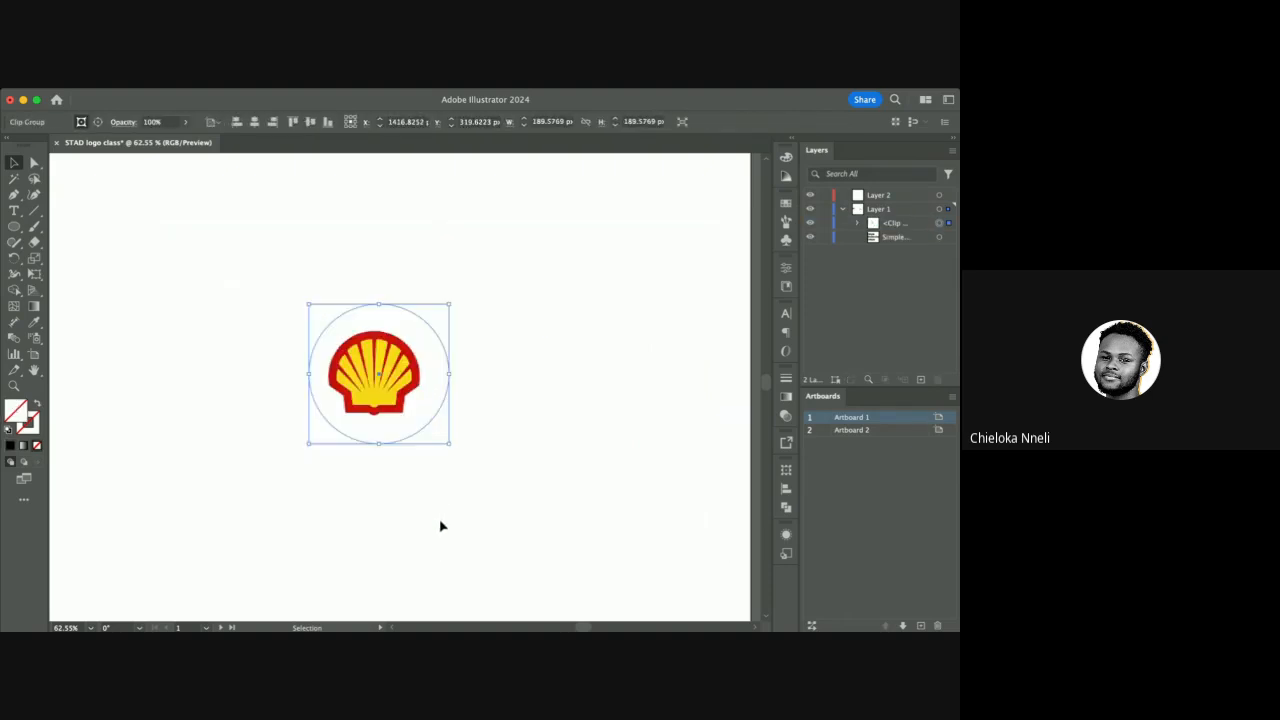
# Shift the linked image slightly inside the circular clipping group and leave isolation mode.
pyautogui.doubleClick(395, 356)
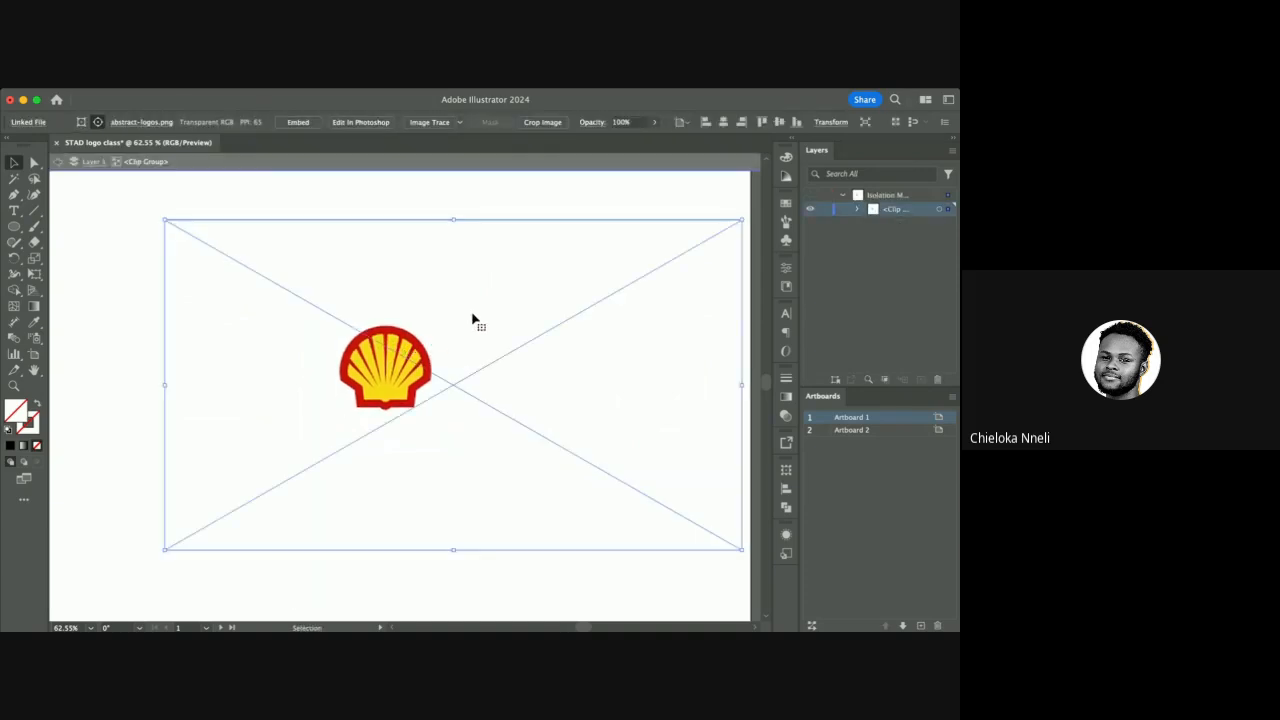
pyautogui.doubleClick(348, 207)
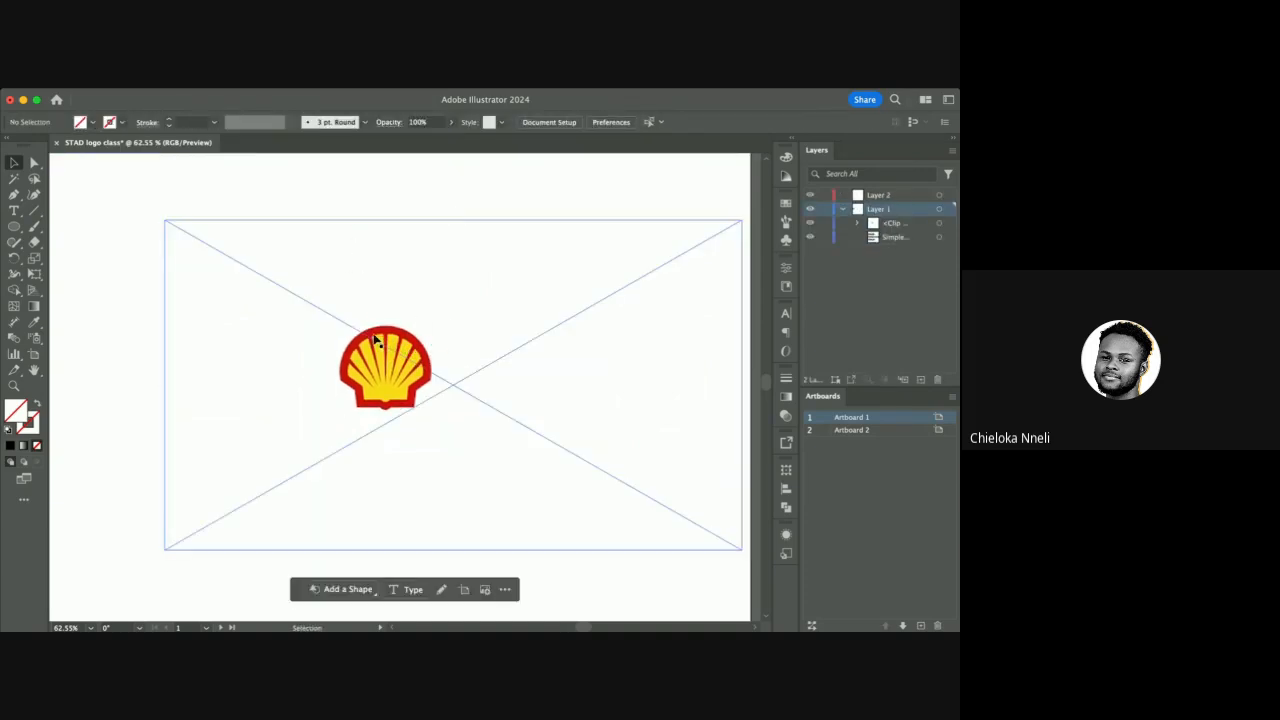
pyautogui.scroll(-5, 373, 336)
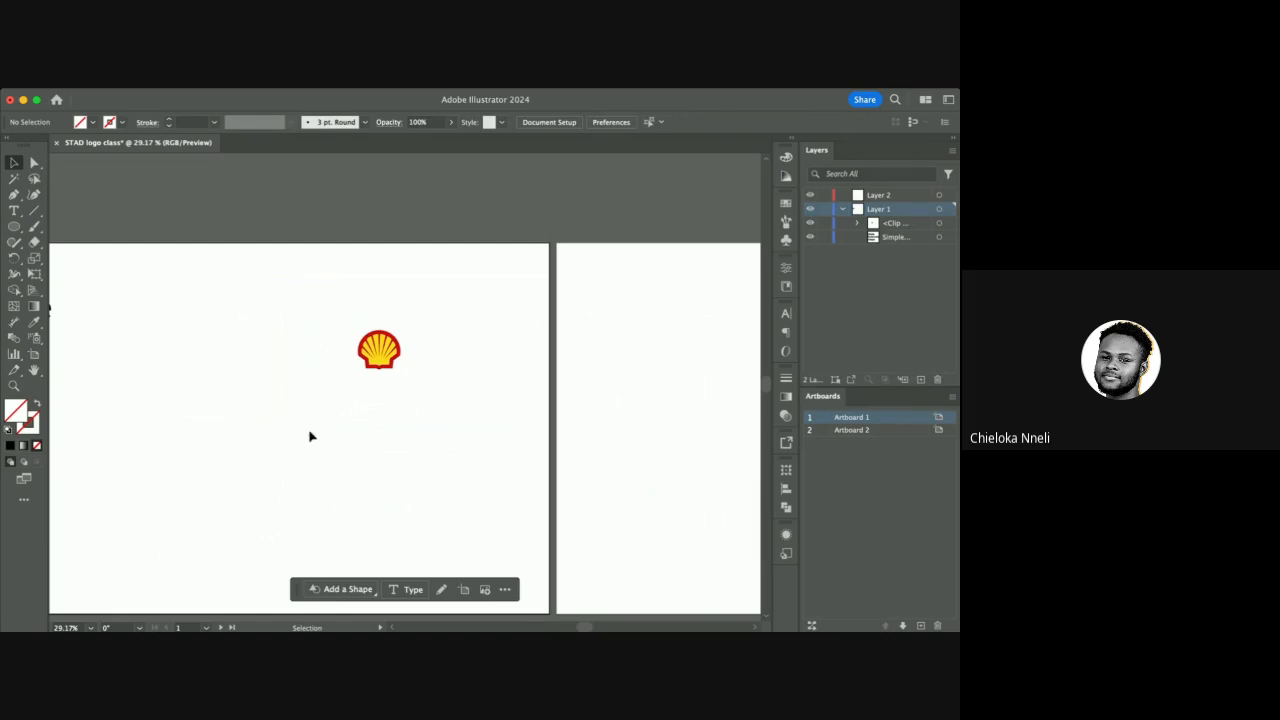
# Move the clipped Shell logo from the first artboard to the upper left corner of the second artboard.
pyautogui.moveTo(374, 362); pyautogui.dragTo(191, 417)
pyautogui.scroll(-2, 191, 417)
pyautogui.hscroll(-3, 194, 417)
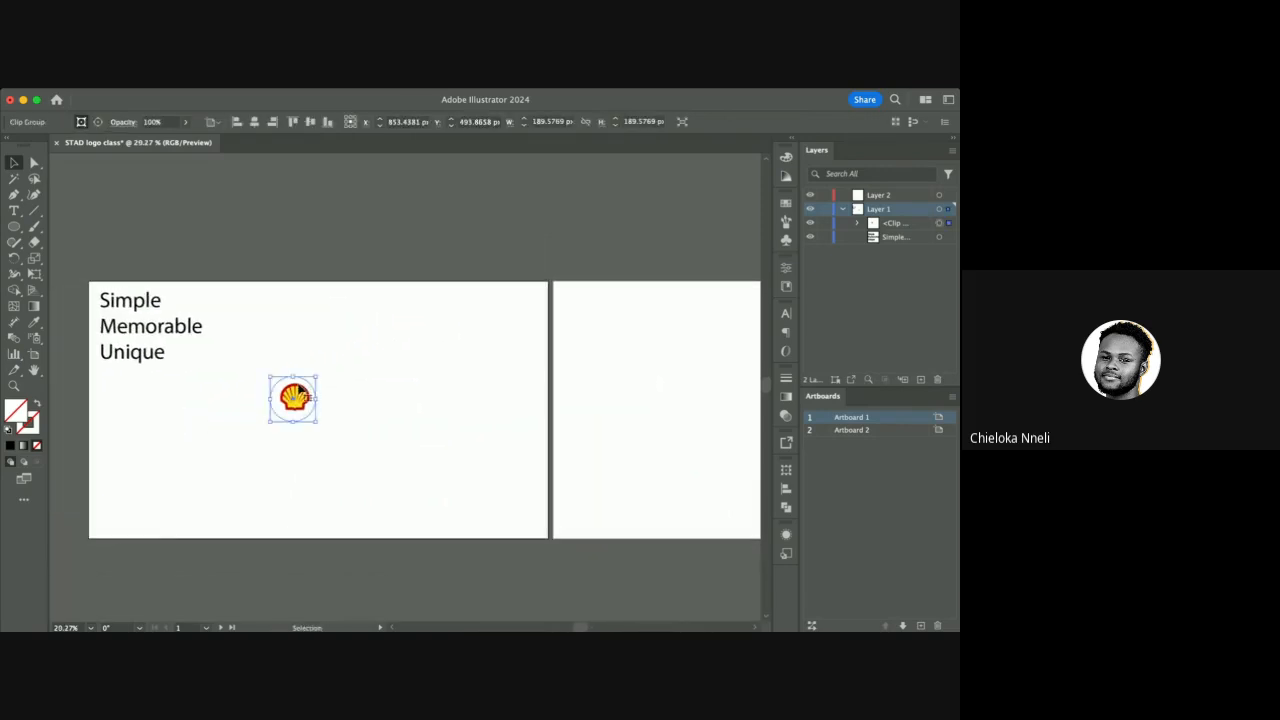
pyautogui.moveTo(307, 390); pyautogui.dragTo(580, 300)
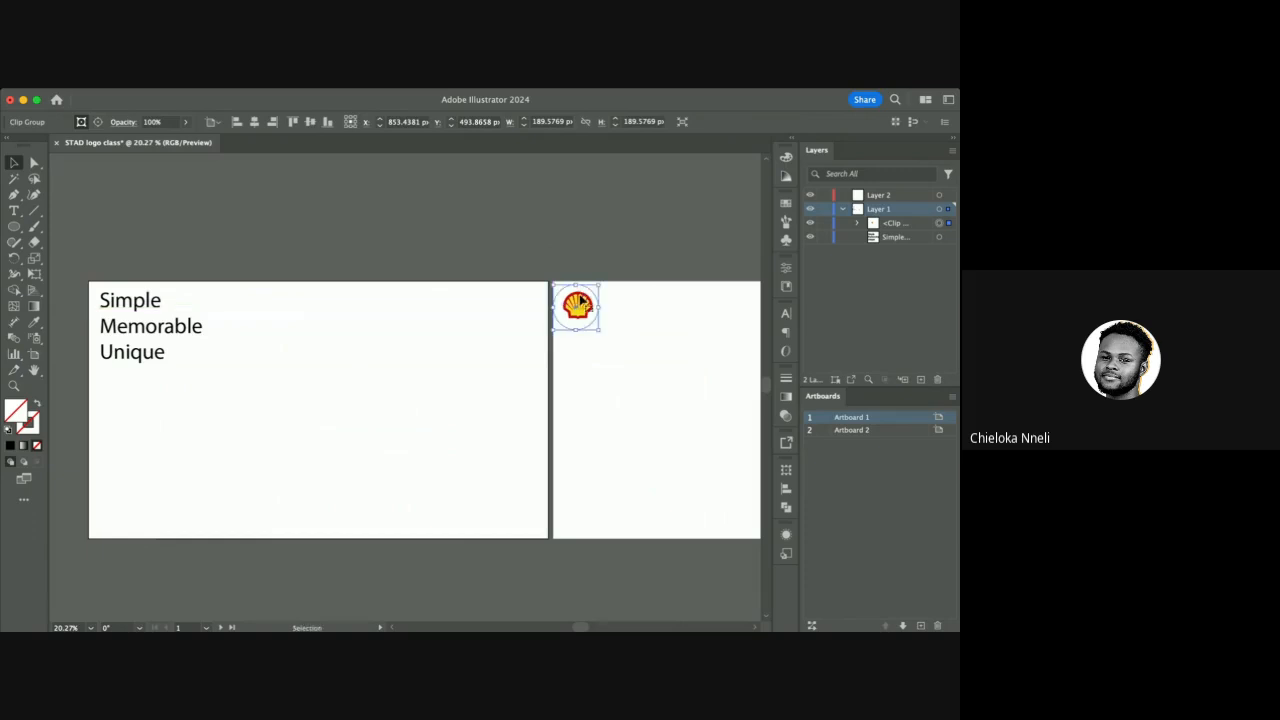
pyautogui.click(669, 334)
pyautogui.hscroll(5, 669, 334)
pyautogui.hscroll(2, 670, 334)
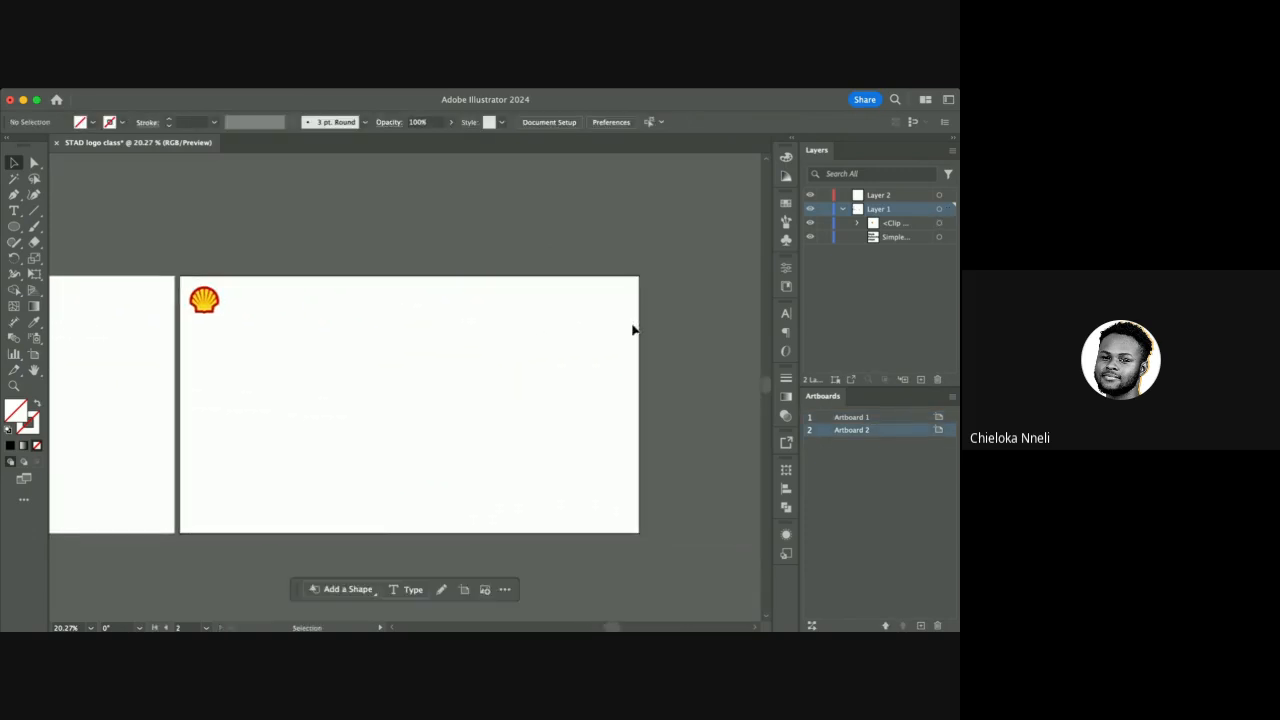
# Collapse Layer 1 and draw a large circle with black fill and no stroke on the second artboard, below and right of the Shell logo.
pyautogui.scroll(10, 200, 298)
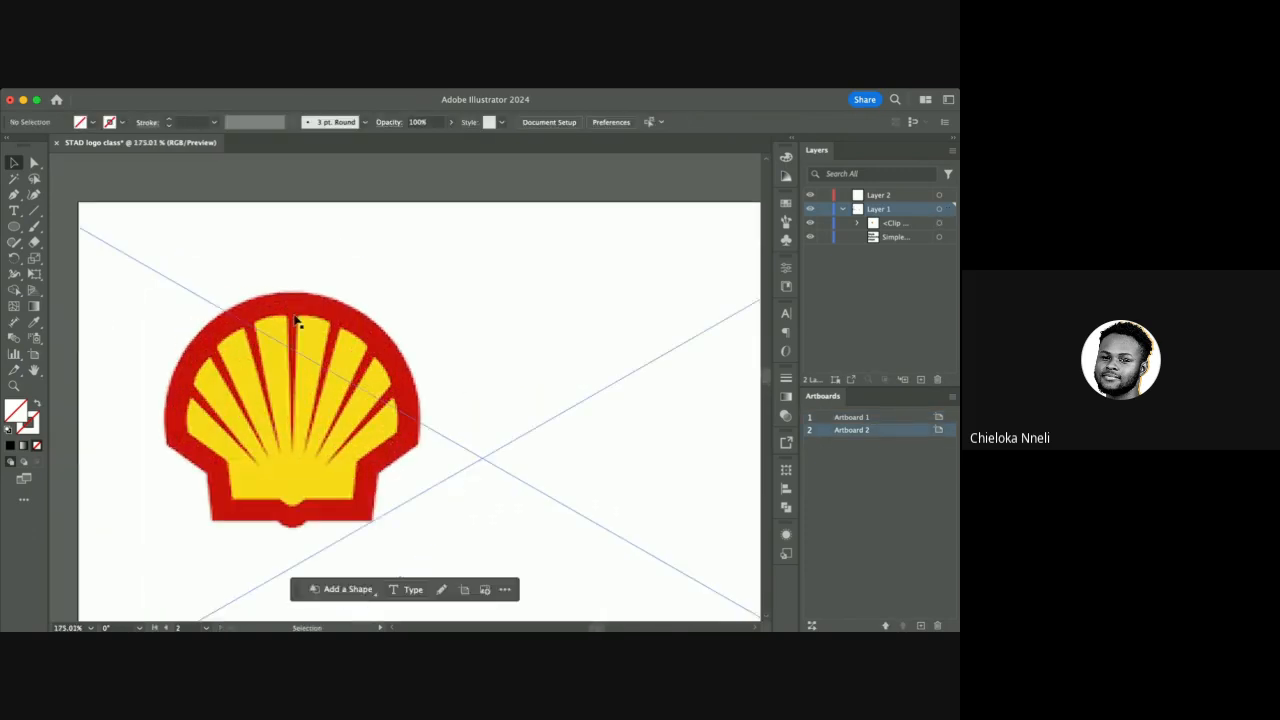
pyautogui.scroll(-5, 296, 320)
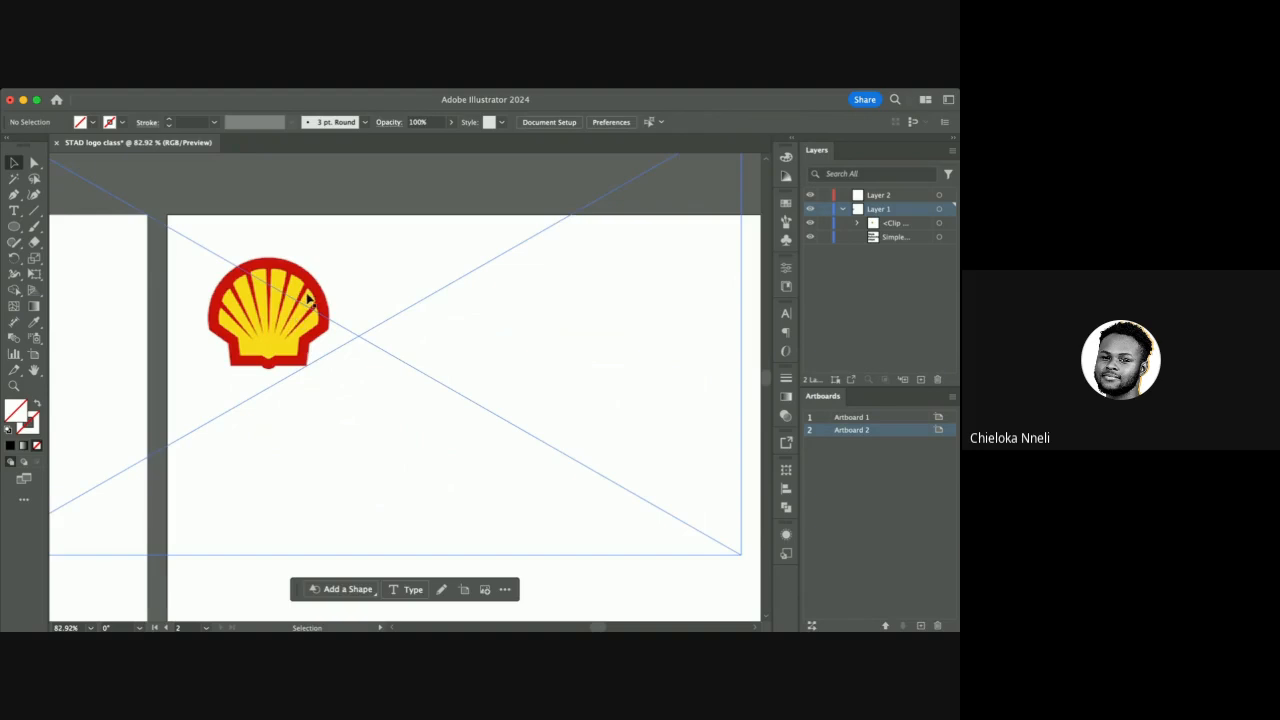
pyautogui.scroll(-3, 258, 569)
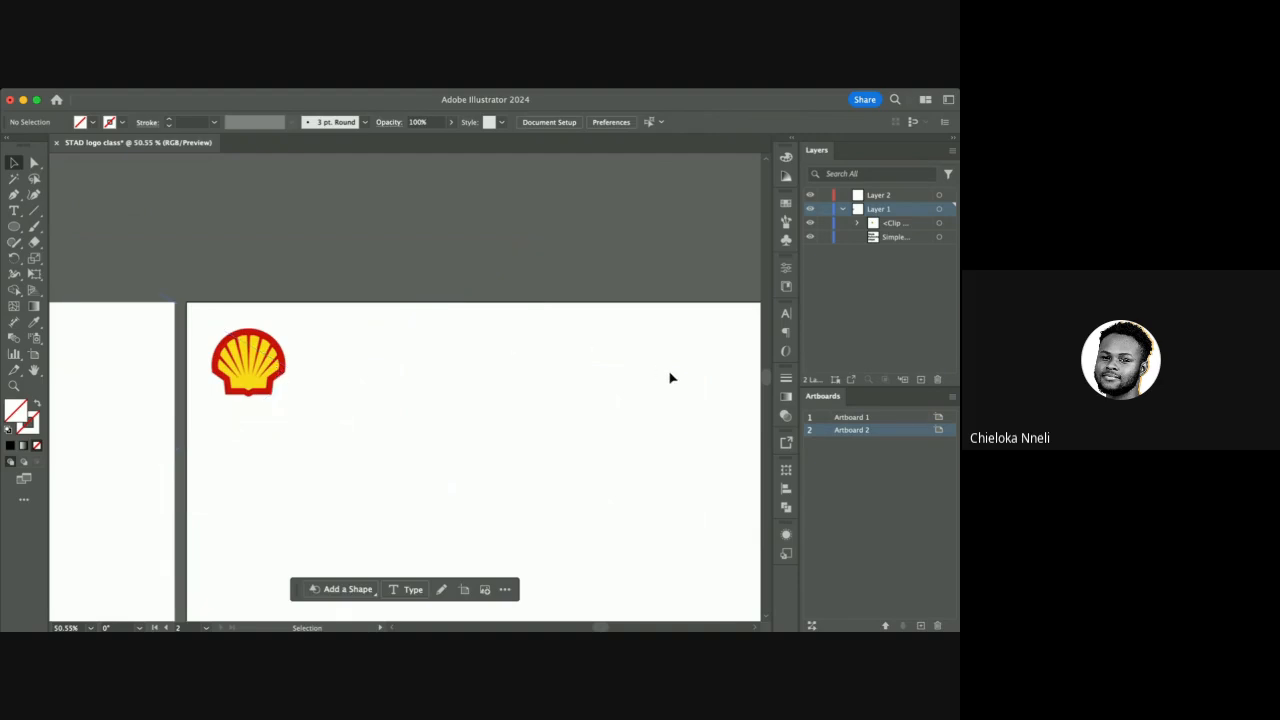
pyautogui.scroll(-1, 671, 378)
pyautogui.hscroll(1, 671, 378)
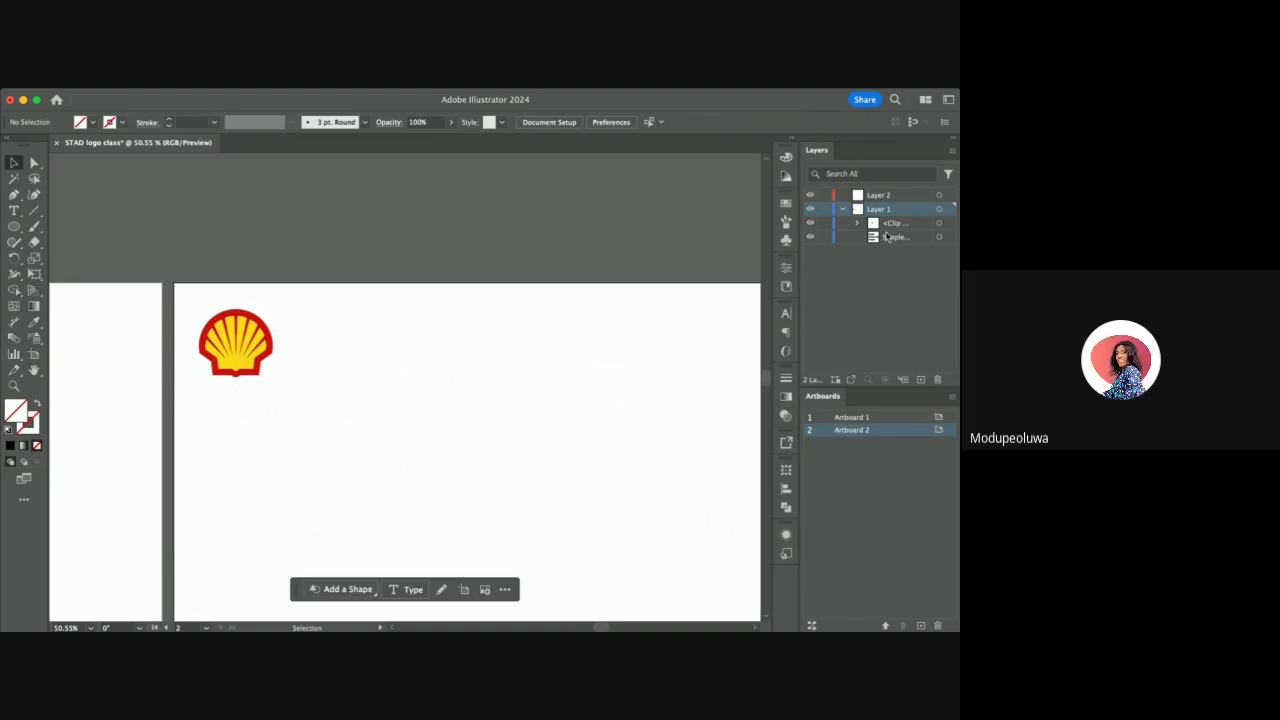
pyautogui.click(843, 209)
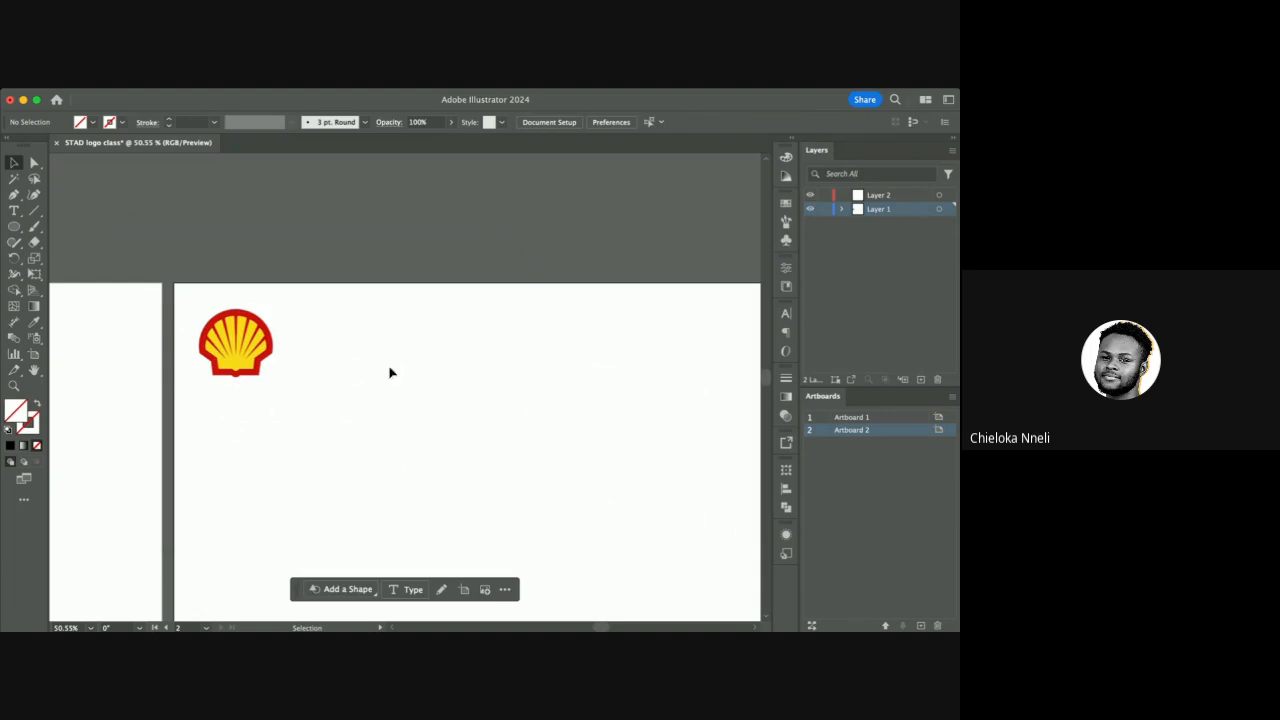
pyautogui.click(14, 227)
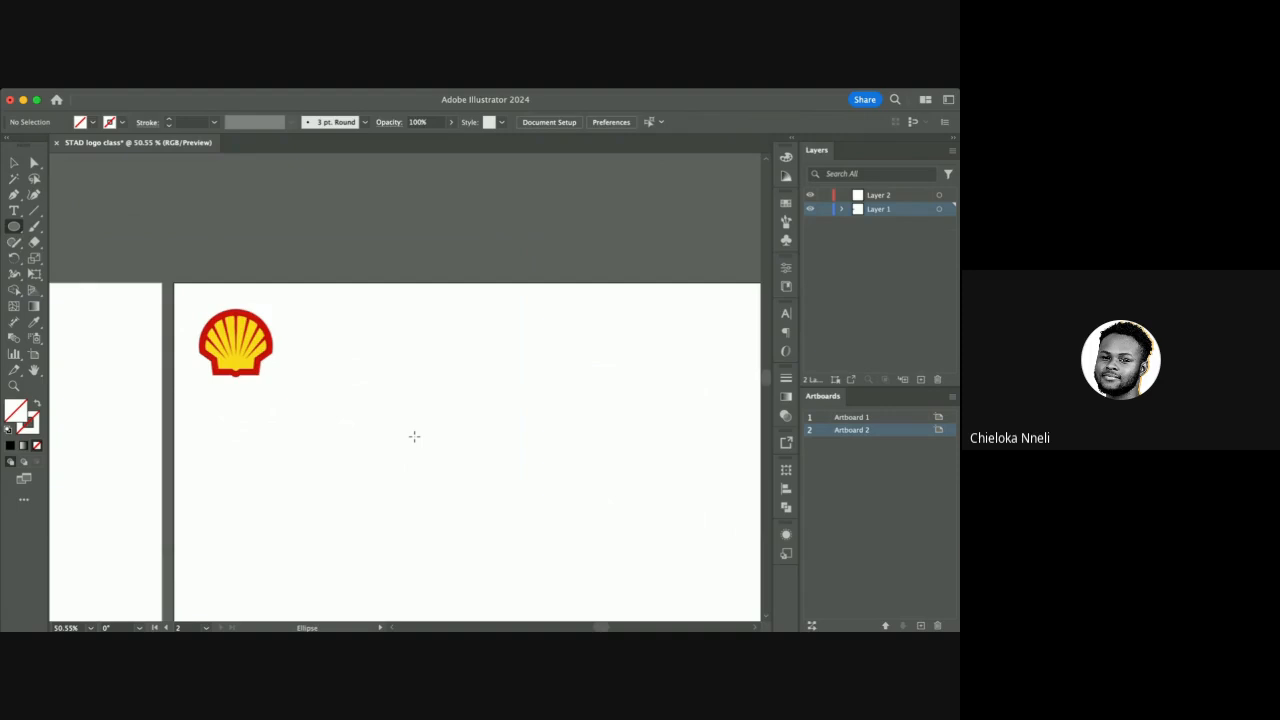
pyautogui.moveTo(401, 383); pyautogui.dragTo(579, 560)
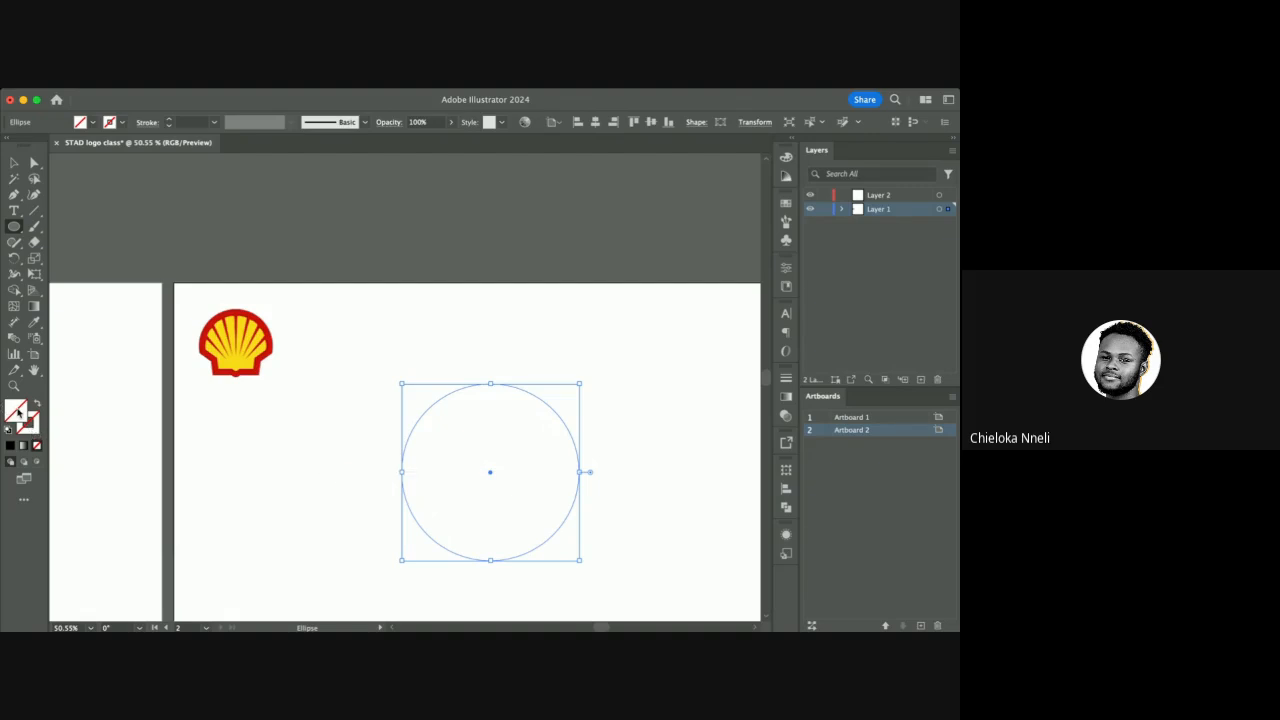
pyautogui.click(10, 445)
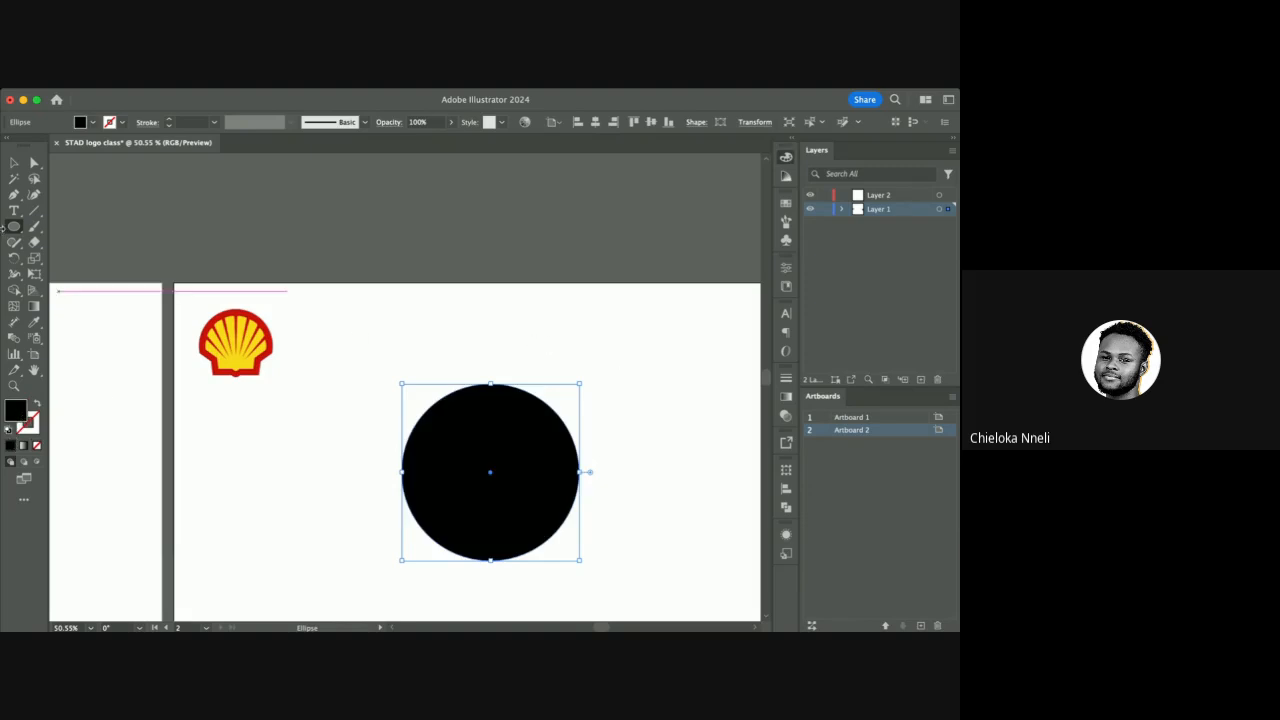
pyautogui.click(12, 164)
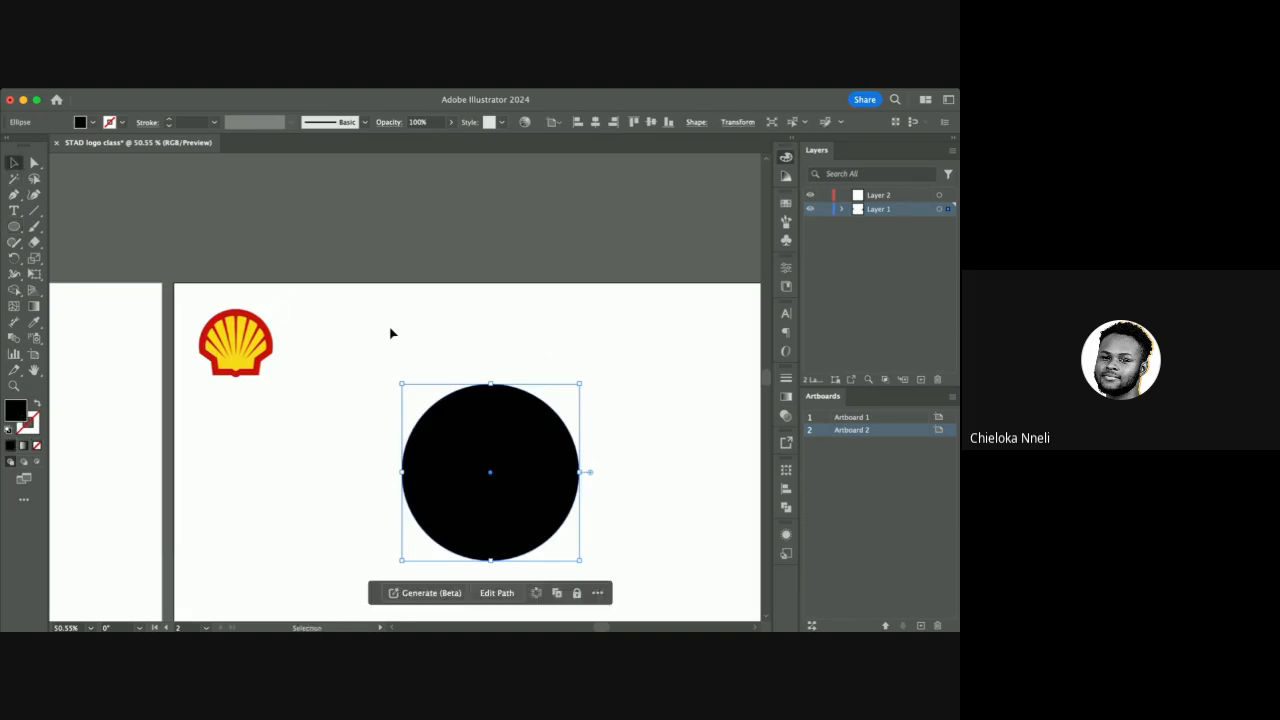
pyautogui.click(520, 329)
# Draw a black rectangle over the lower part of the circle, narrower than the circle and extending slightly below it.
pyautogui.scroll(-2, 524, 328)
pyautogui.scroll(-2, 524, 328)
pyautogui.hscroll(1, 524, 328)
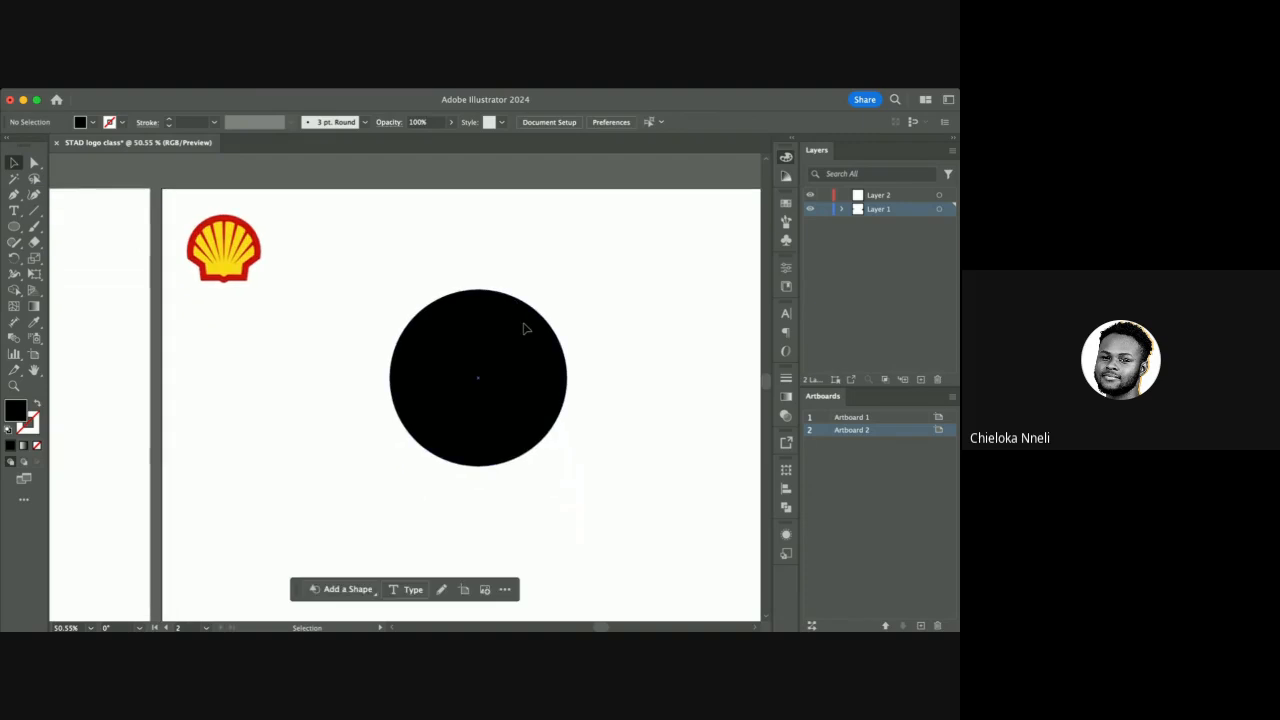
pyautogui.click(13, 227)
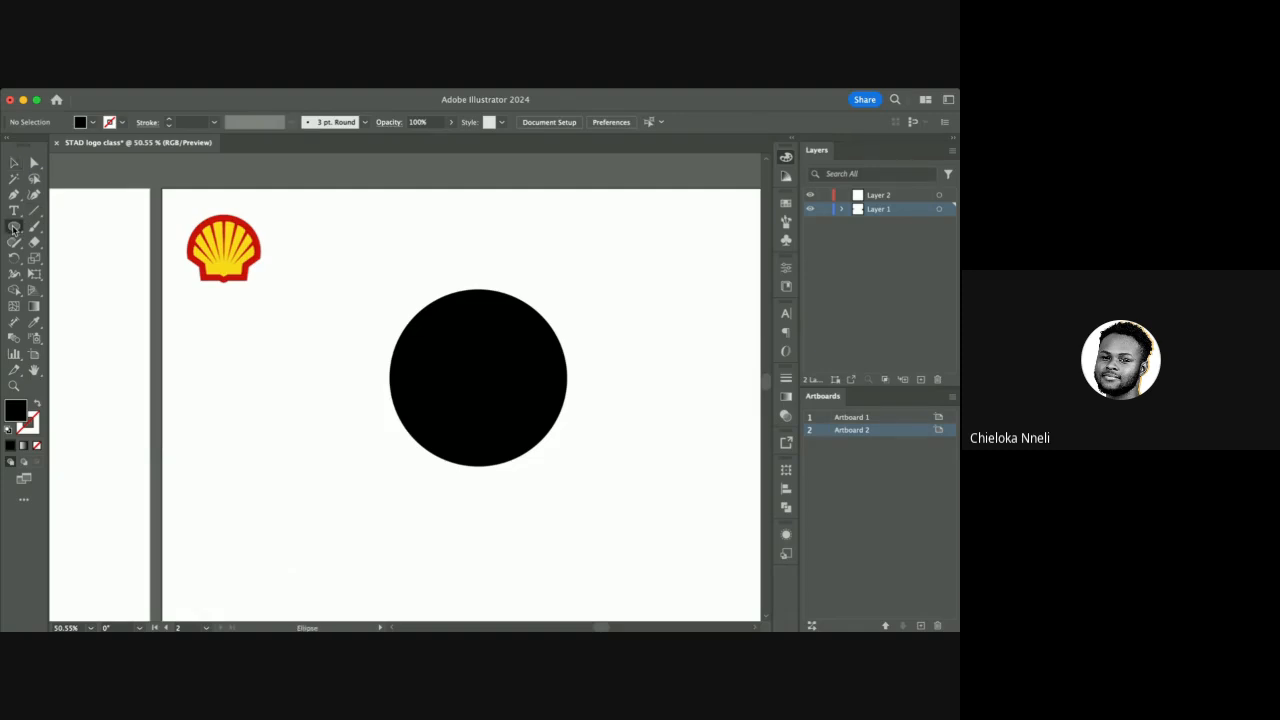
pyautogui.press('m')
pyautogui.moveTo(413, 394); pyautogui.dragTo(542, 487)
pyautogui.click(14, 164)
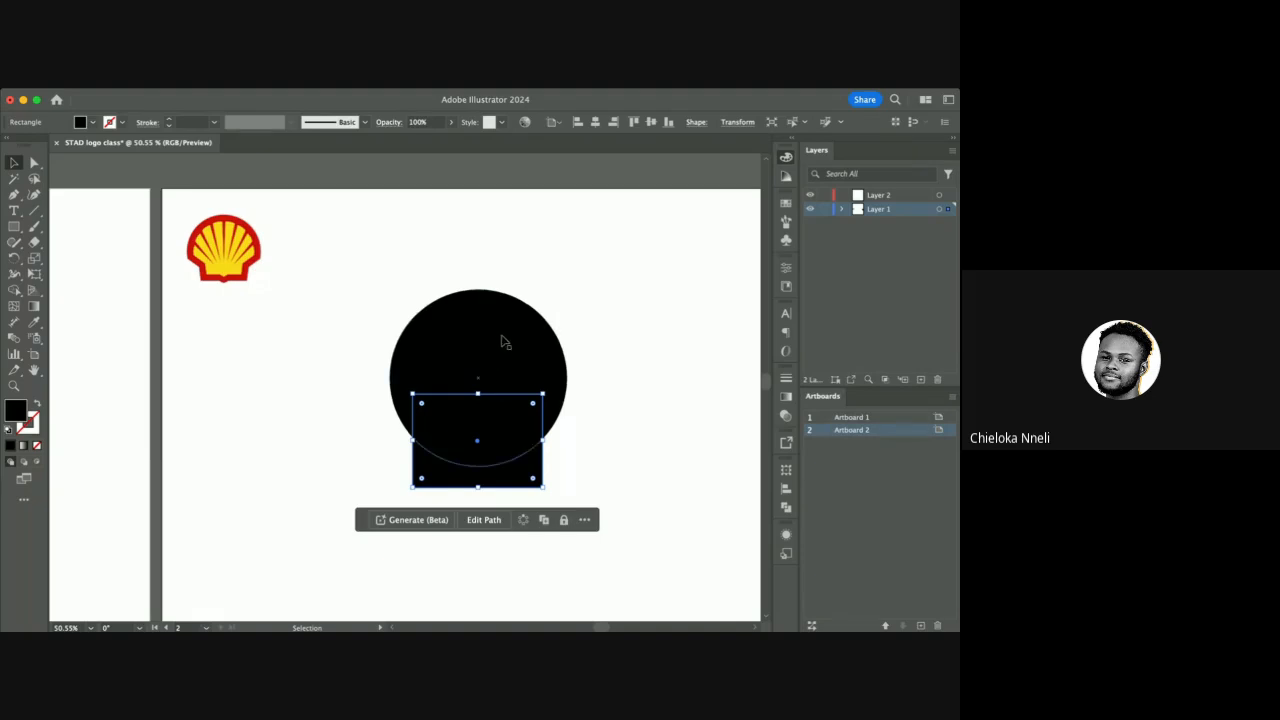
pyautogui.click(466, 188)
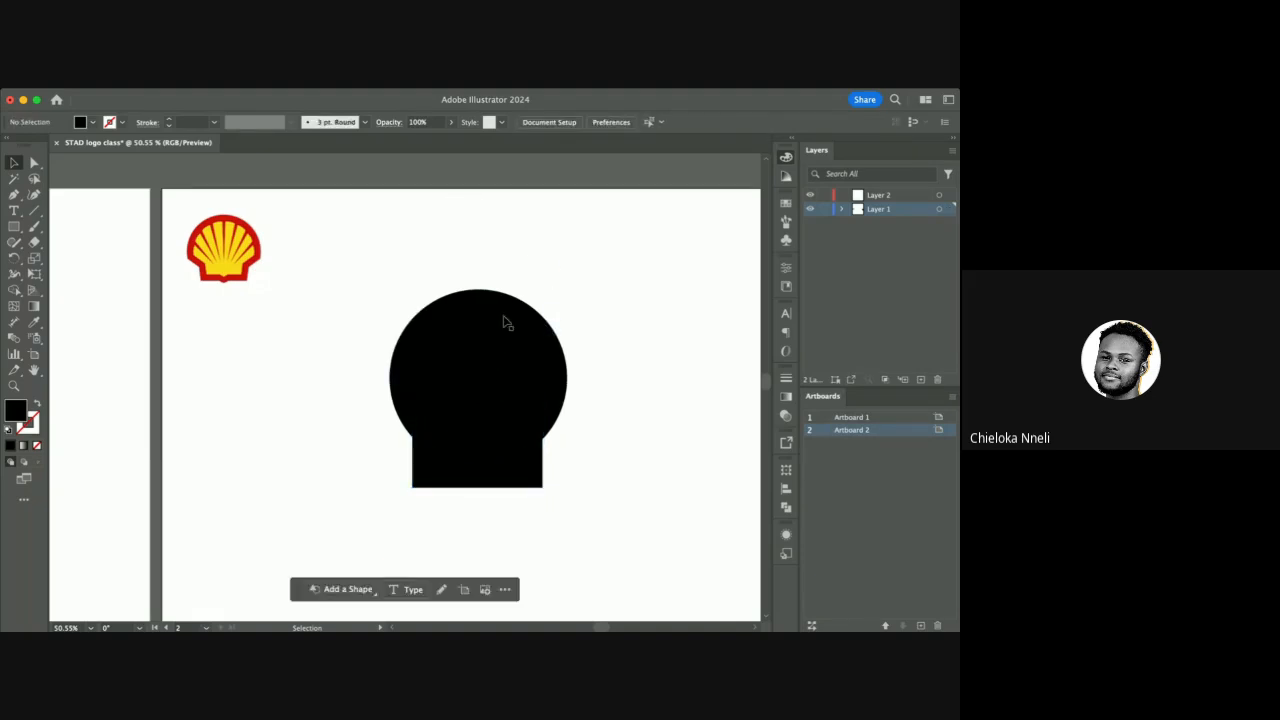
# Align the horizontal centres of the black circle and the rectangle.
pyautogui.click(497, 417)
pyautogui.keyDown('shift'); pyautogui.click(529, 473); pyautogui.keyUp('shift')
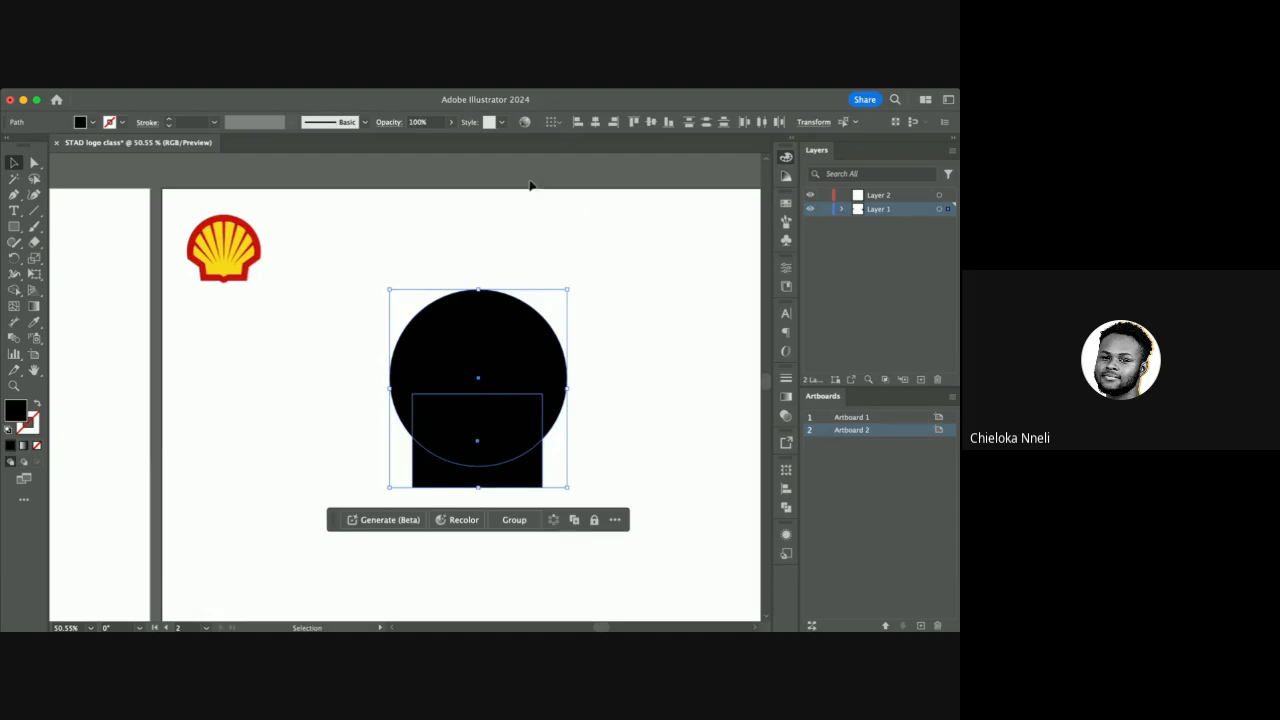
pyautogui.click(476, 305)
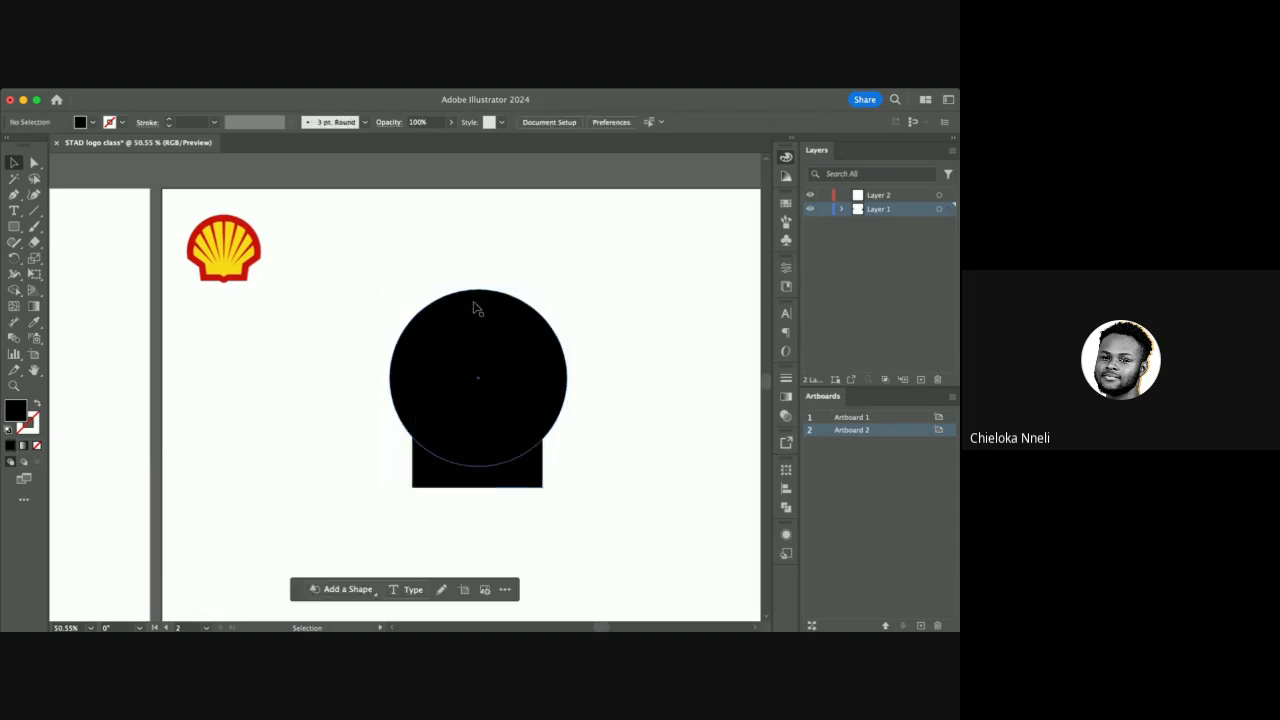
pyautogui.click(489, 229)
pyautogui.moveTo(430, 234); pyautogui.dragTo(569, 556)
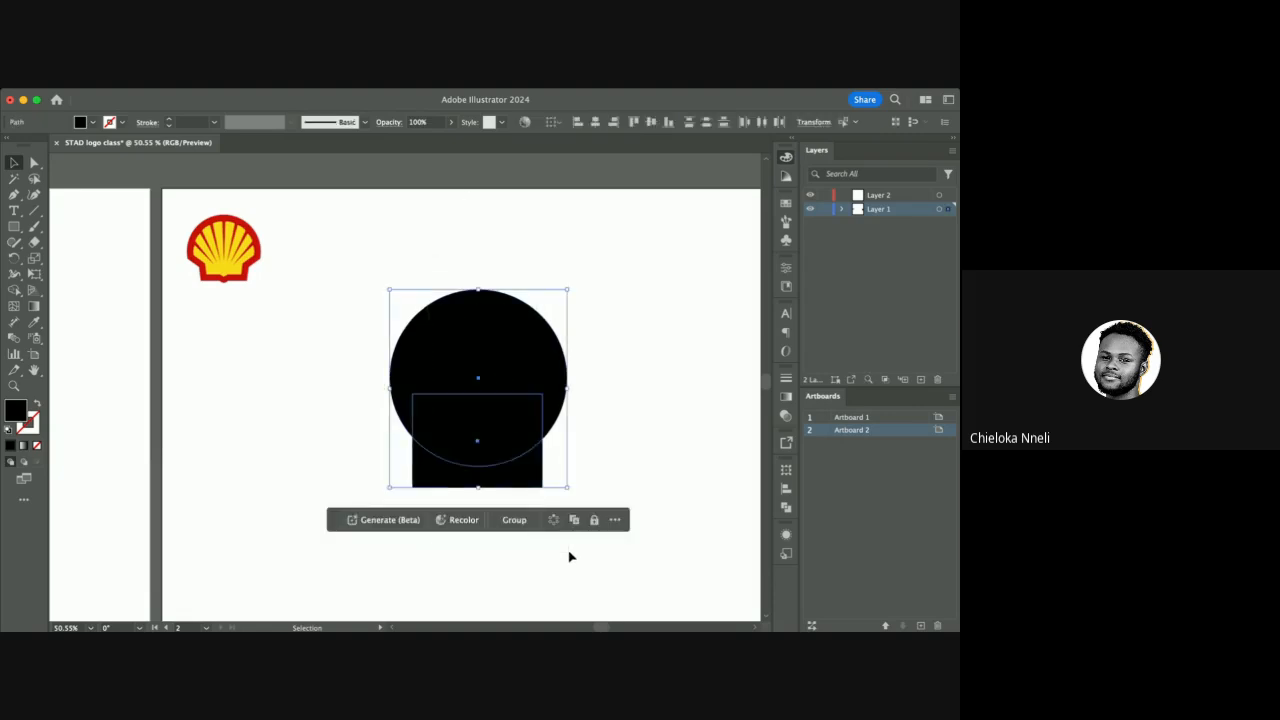
pyautogui.click(634, 308)
pyautogui.click(521, 339)
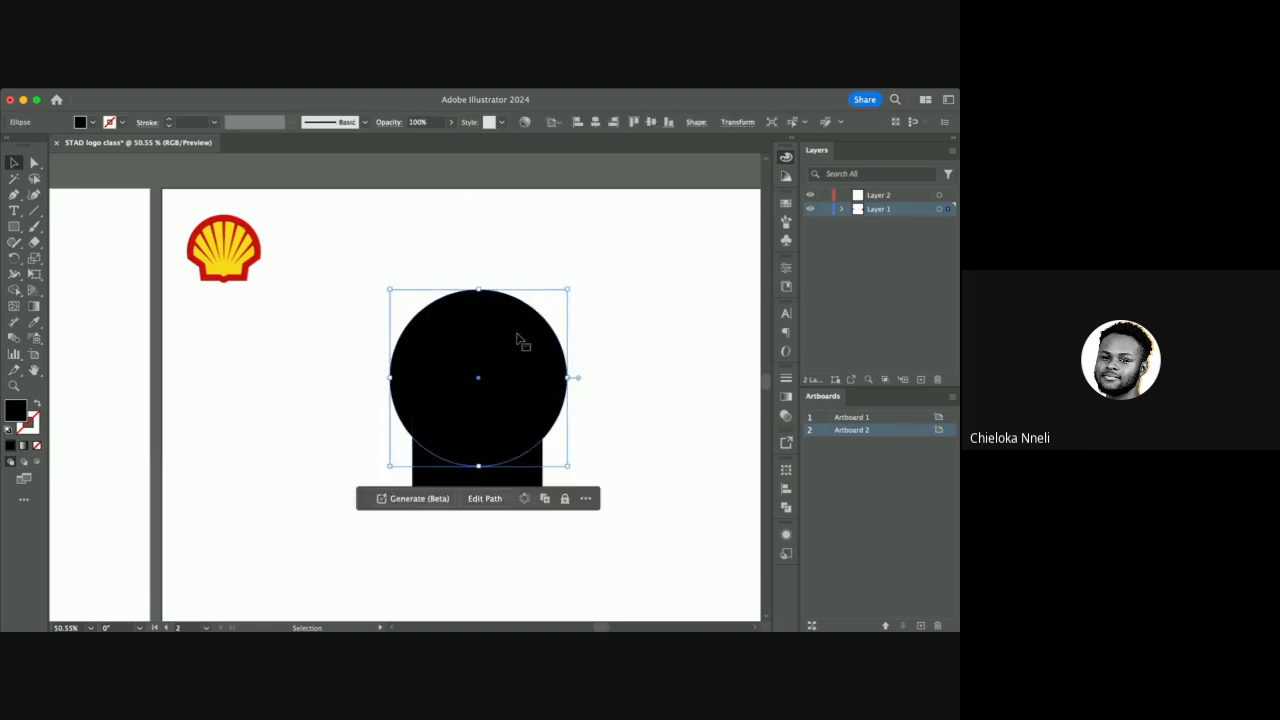
pyautogui.keyDown('shift'); pyautogui.click(421, 480); pyautogui.keyUp('shift')
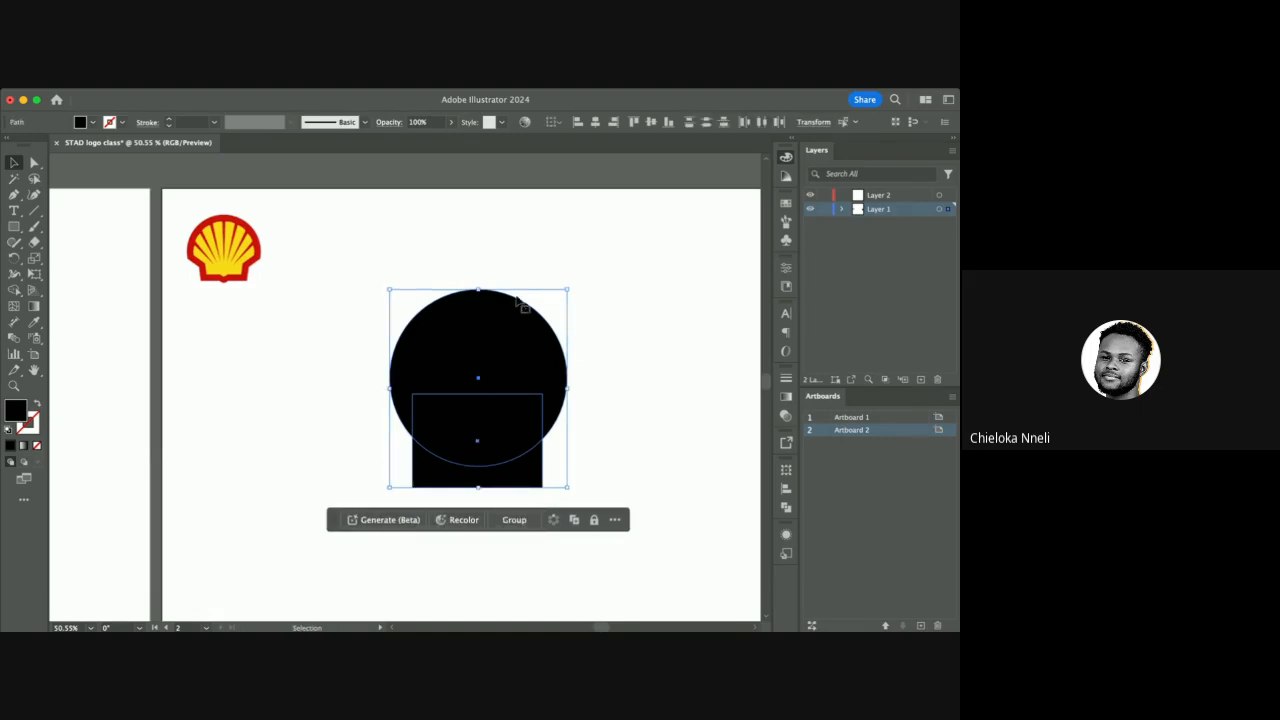
pyautogui.click(595, 122)
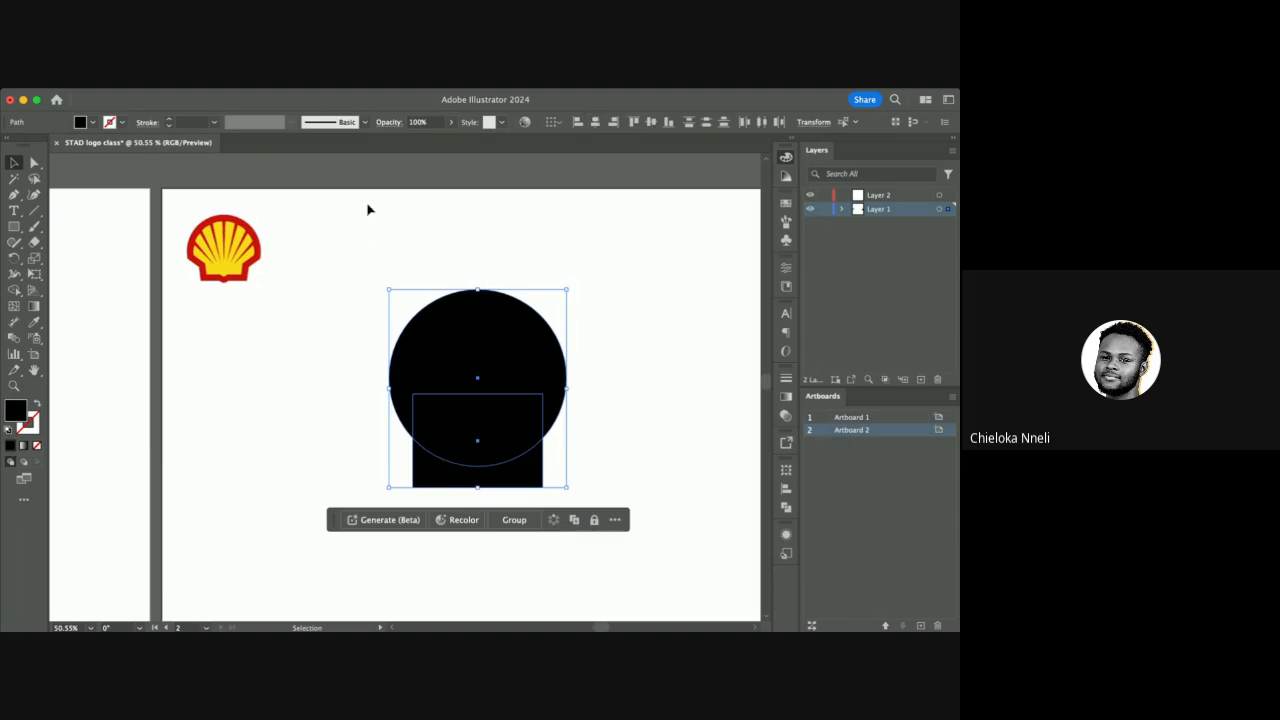
pyautogui.click(441, 227)
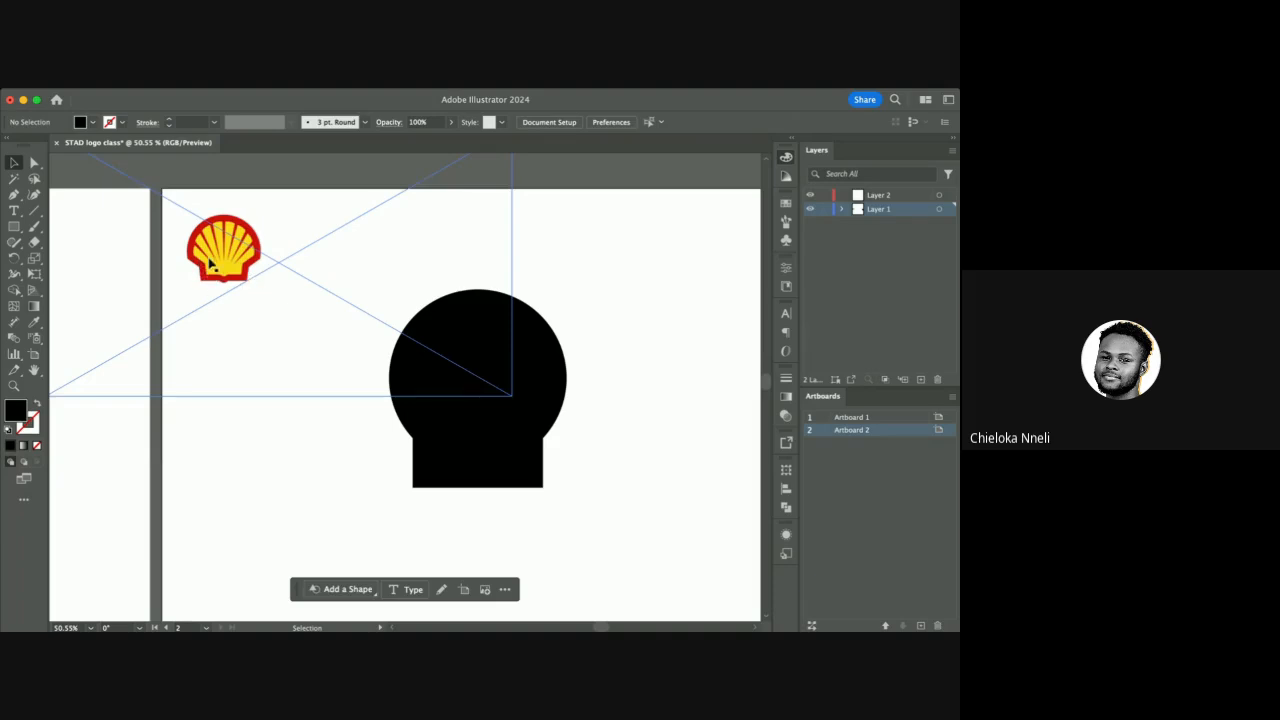
# Shift the black rectangle's upper left anchor point slightly outward to the left with Direct Selection, slanting that side.
pyautogui.click(477, 476)
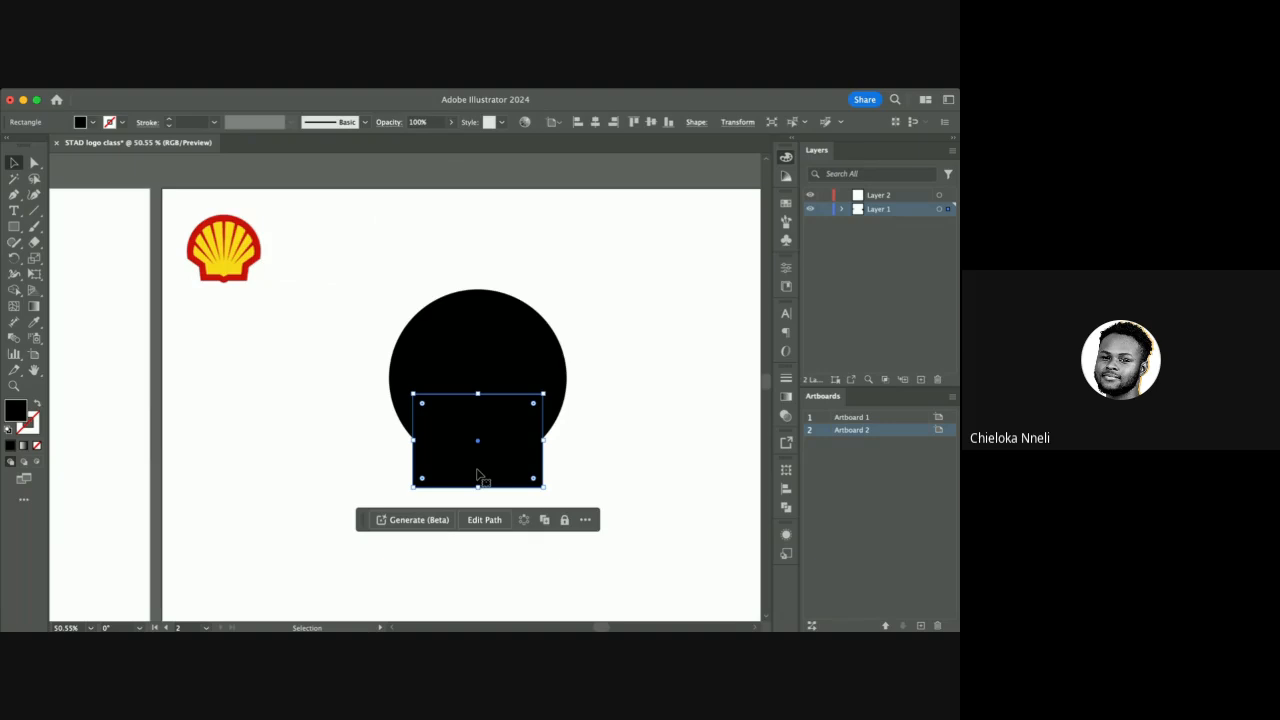
pyautogui.scroll(5, 477, 476)
pyautogui.hscroll(4, 477, 476)
pyautogui.scroll(2, 477, 476)
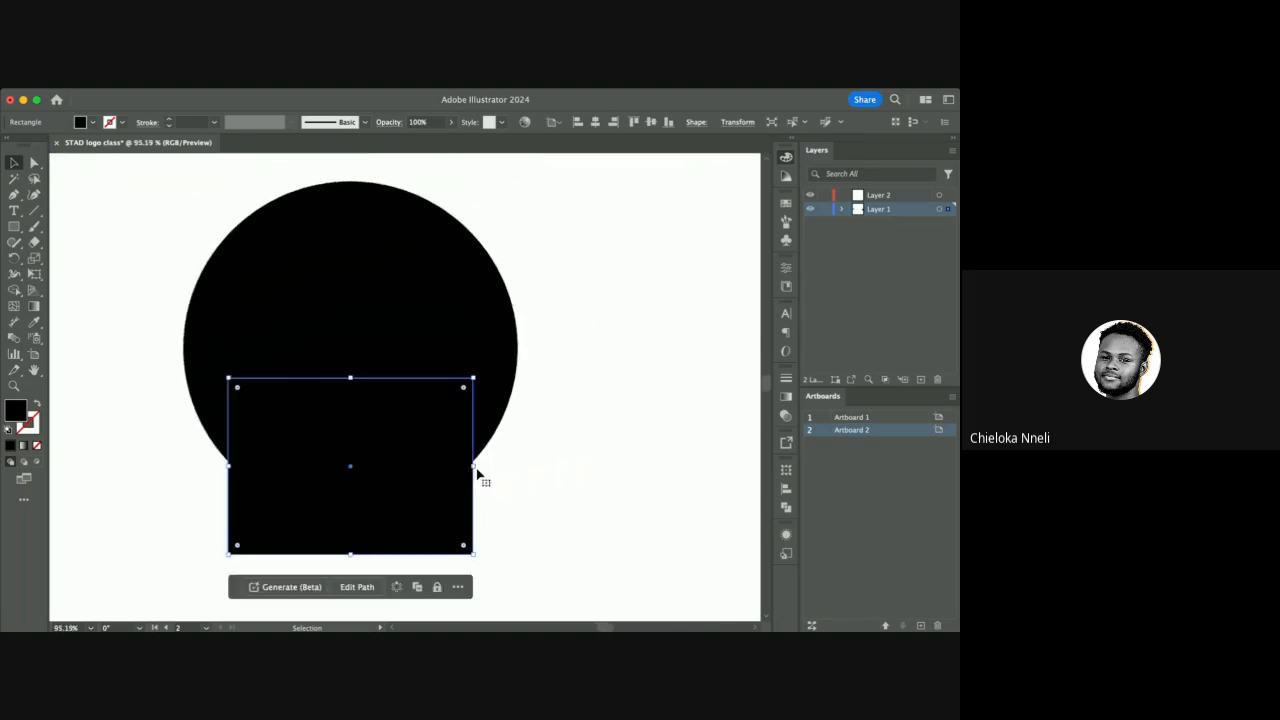
pyautogui.scroll(-5, 477, 476)
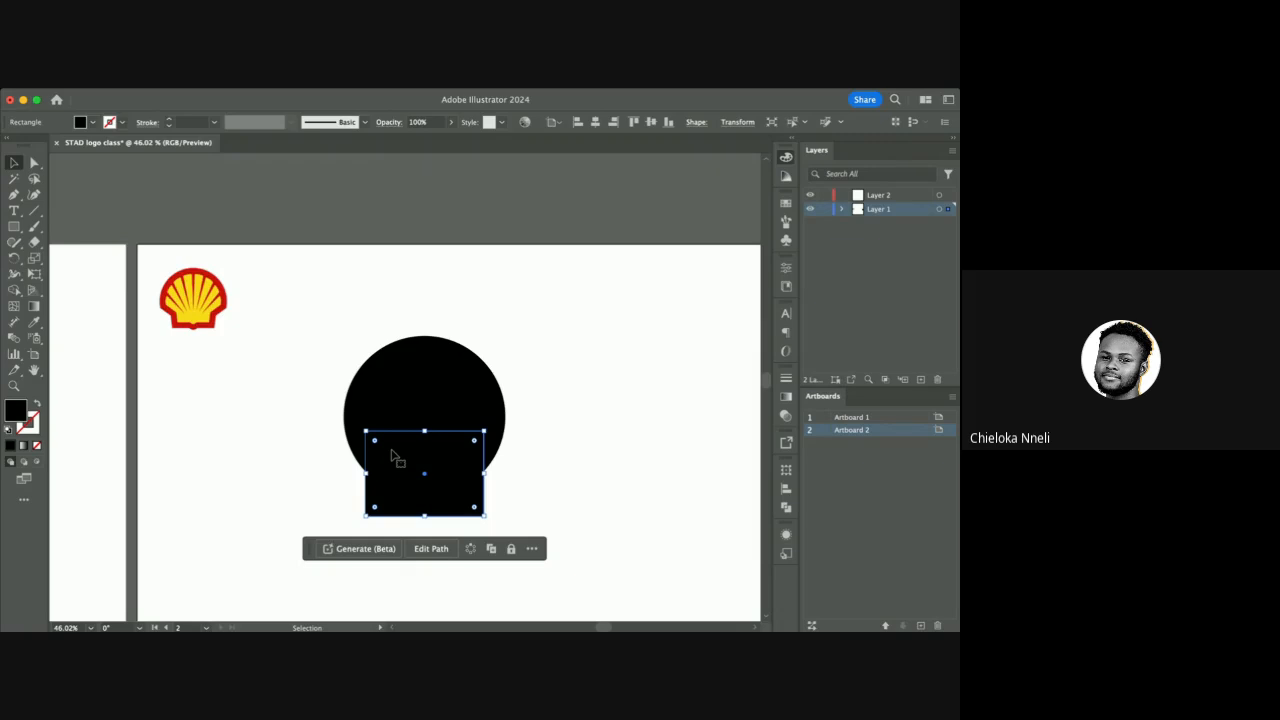
pyautogui.click(33, 163)
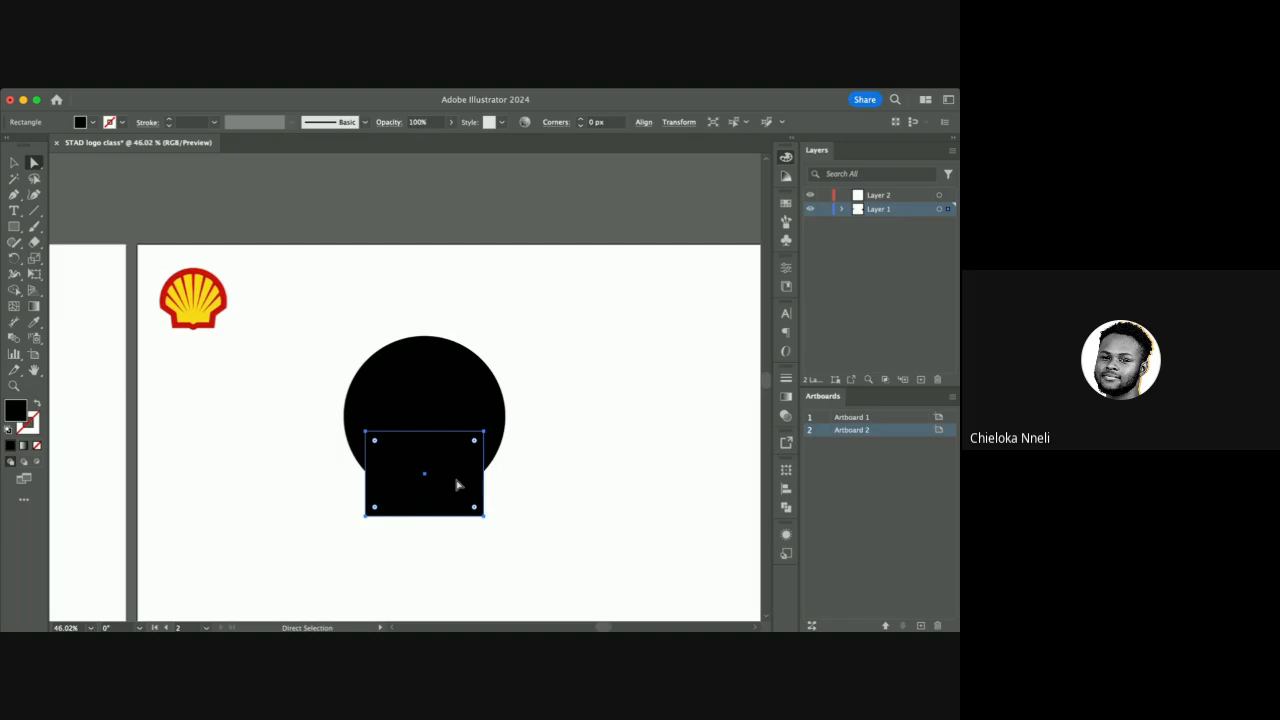
pyautogui.scroll(3, 455, 485)
pyautogui.hscroll(-1, 455, 484)
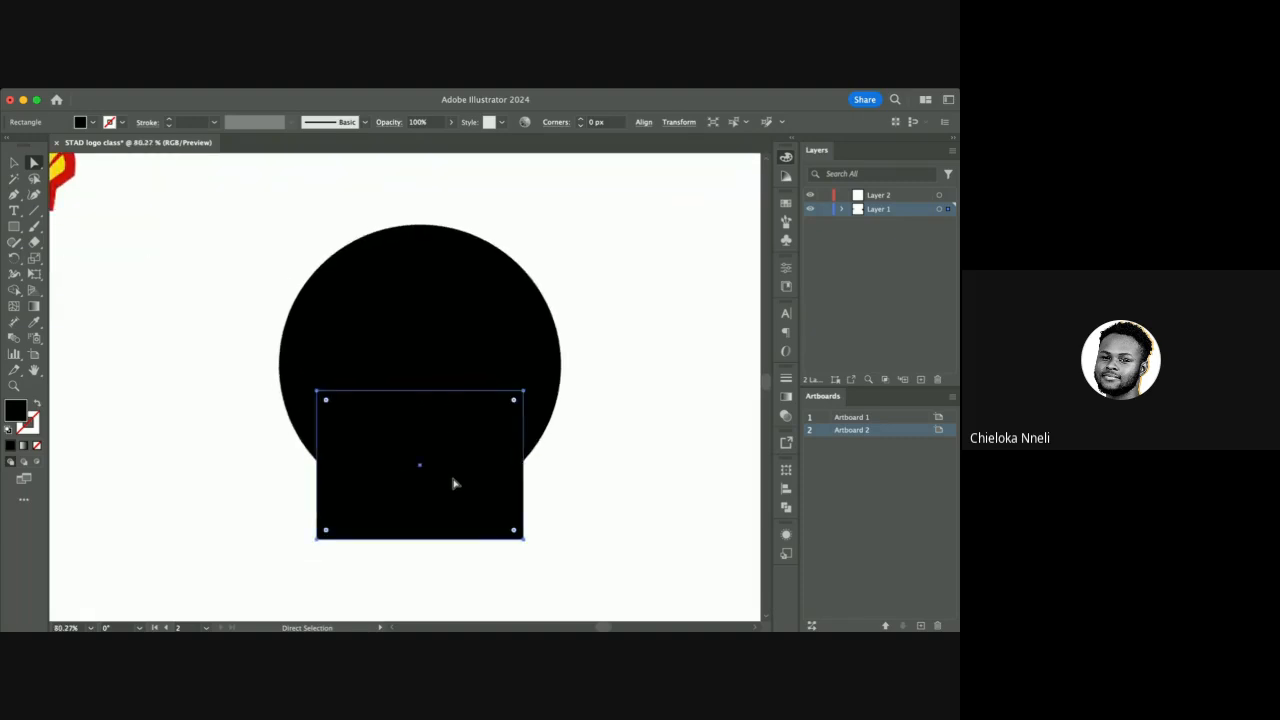
pyautogui.click(14, 162)
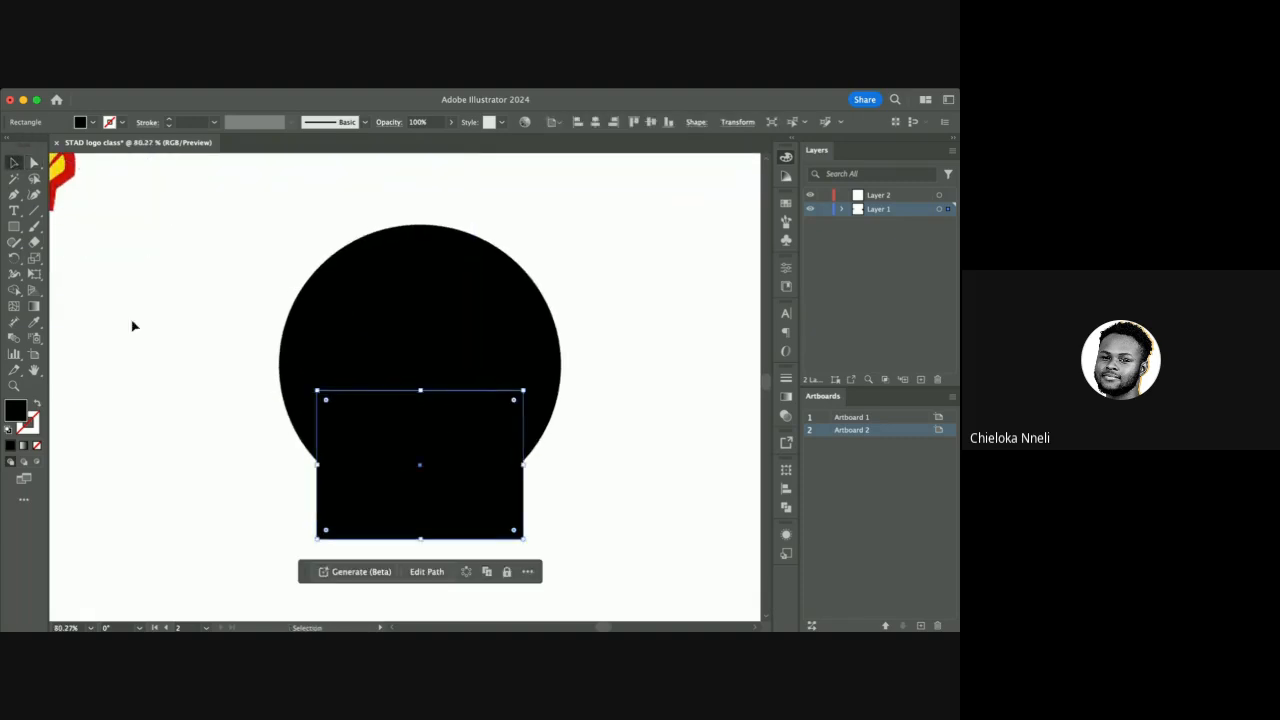
pyautogui.click(34, 162)
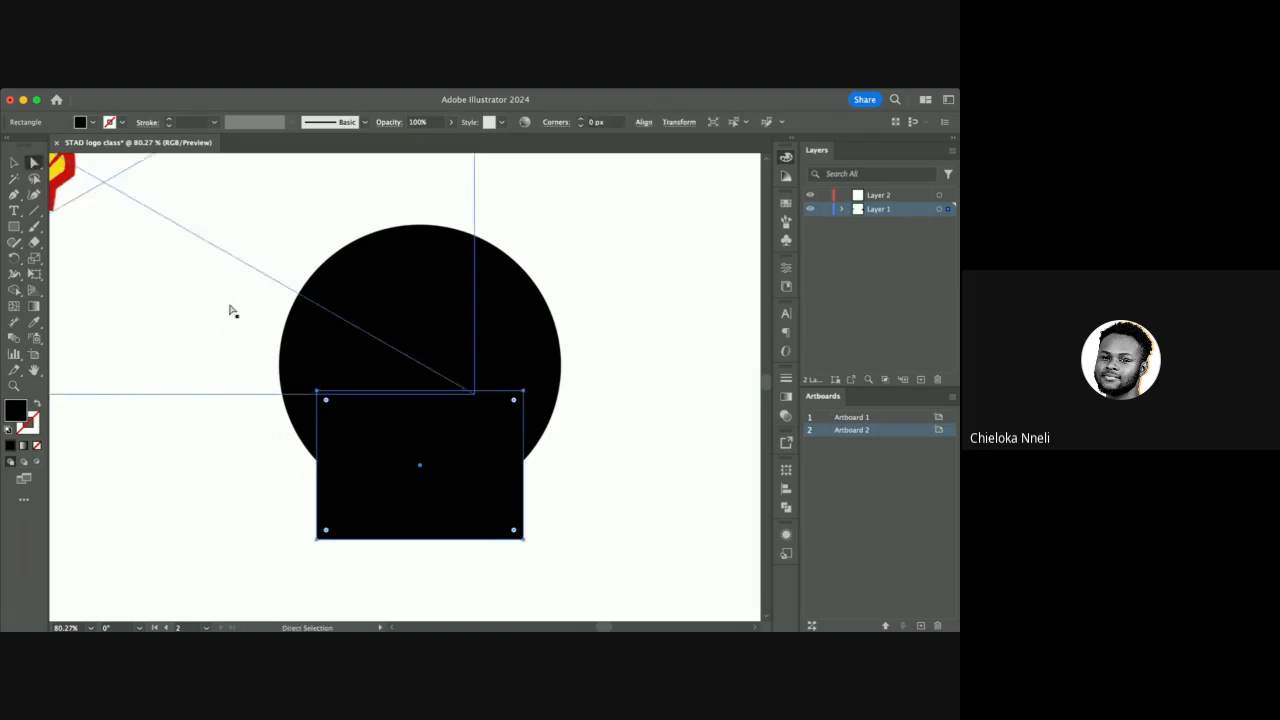
pyautogui.moveTo(316, 392); pyautogui.dragTo(322, 398)
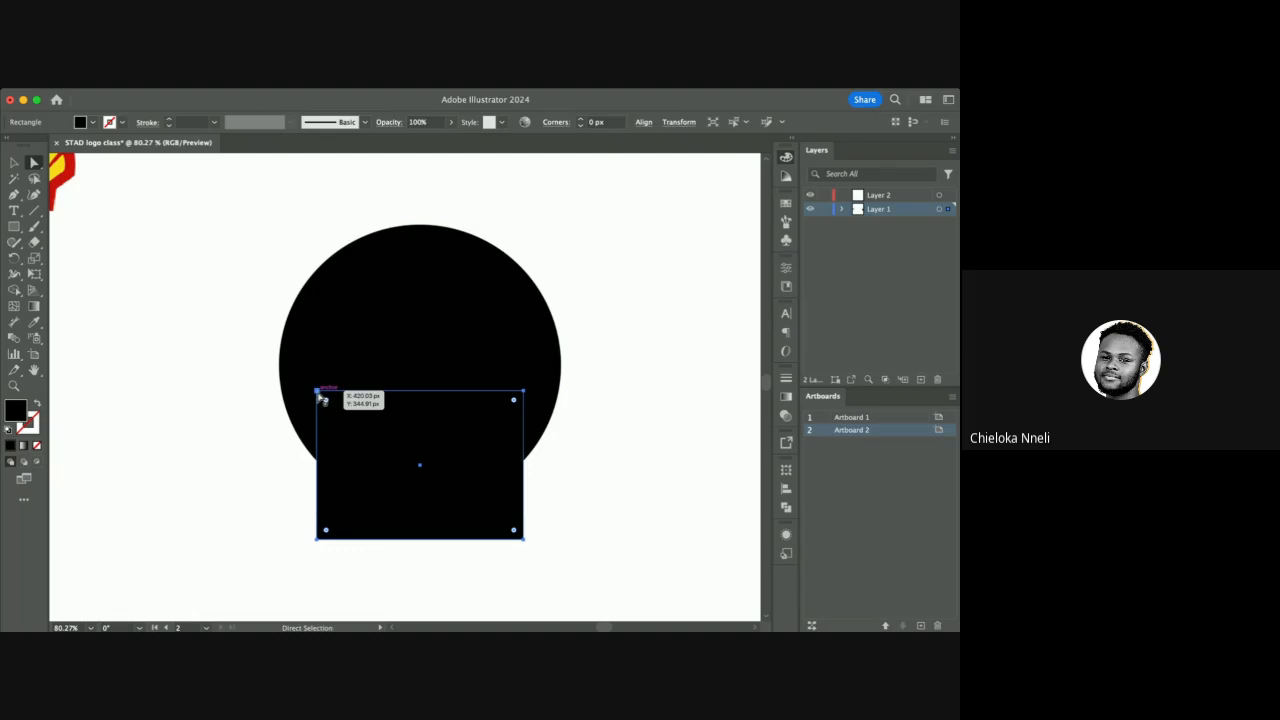
pyautogui.moveTo(322, 398); pyautogui.dragTo(322, 398)
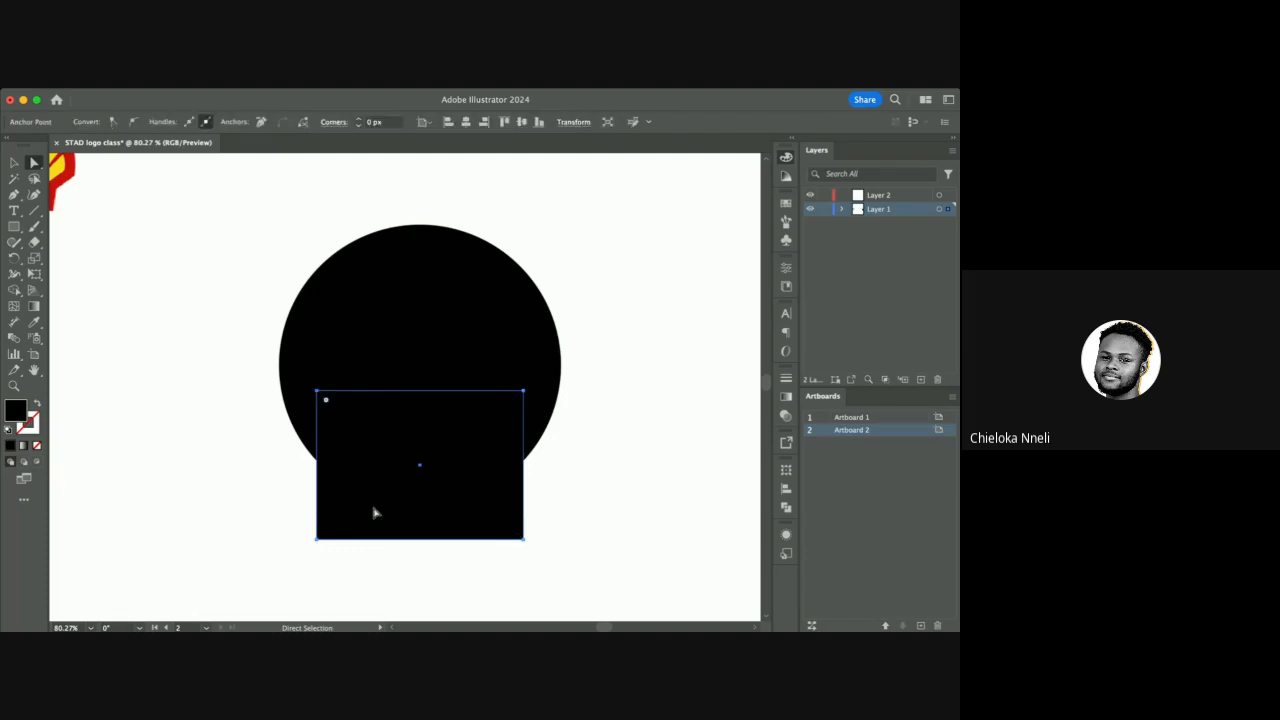
pyautogui.hotkey('shift', 'Left')
pyautogui.hotkey('shift', 'Left')
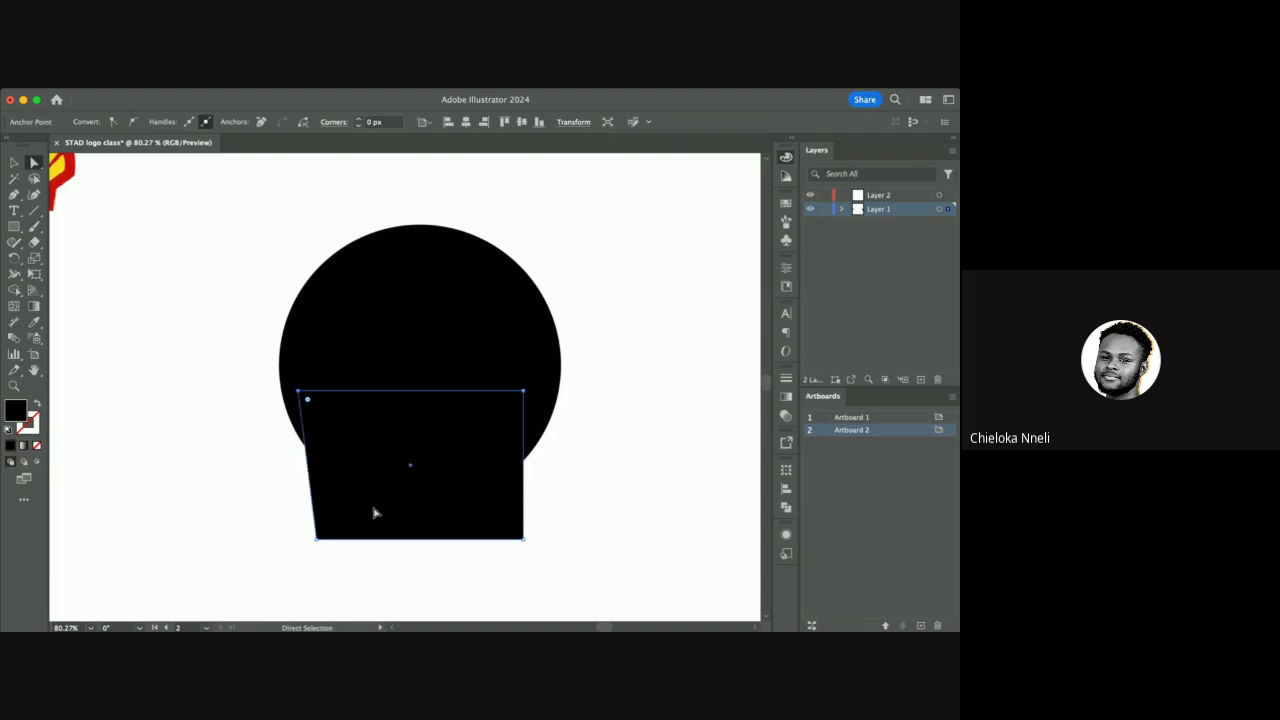
# Shift the rectangle's upper right anchor point outward by the same amount, forming a symmetrical base that tapers downward.
pyautogui.click(524, 392)
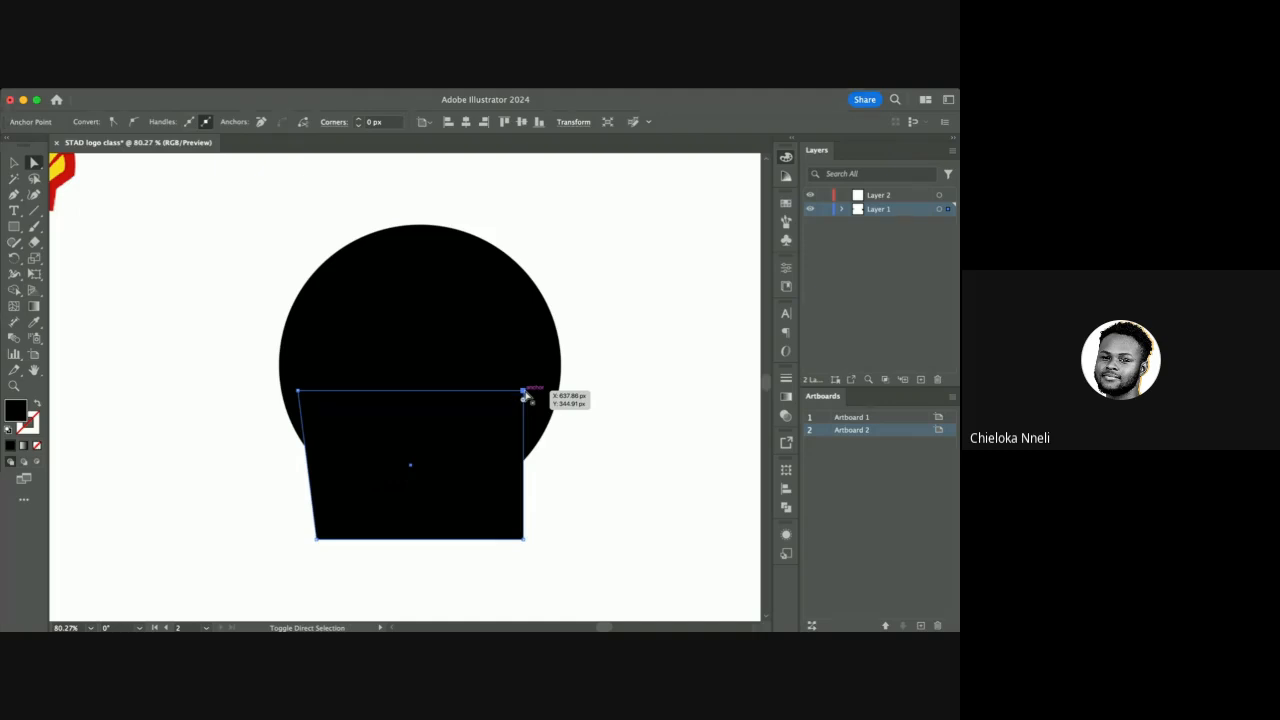
pyautogui.hotkey('shift', 'Right')
pyautogui.hotkey('shift', 'Right')
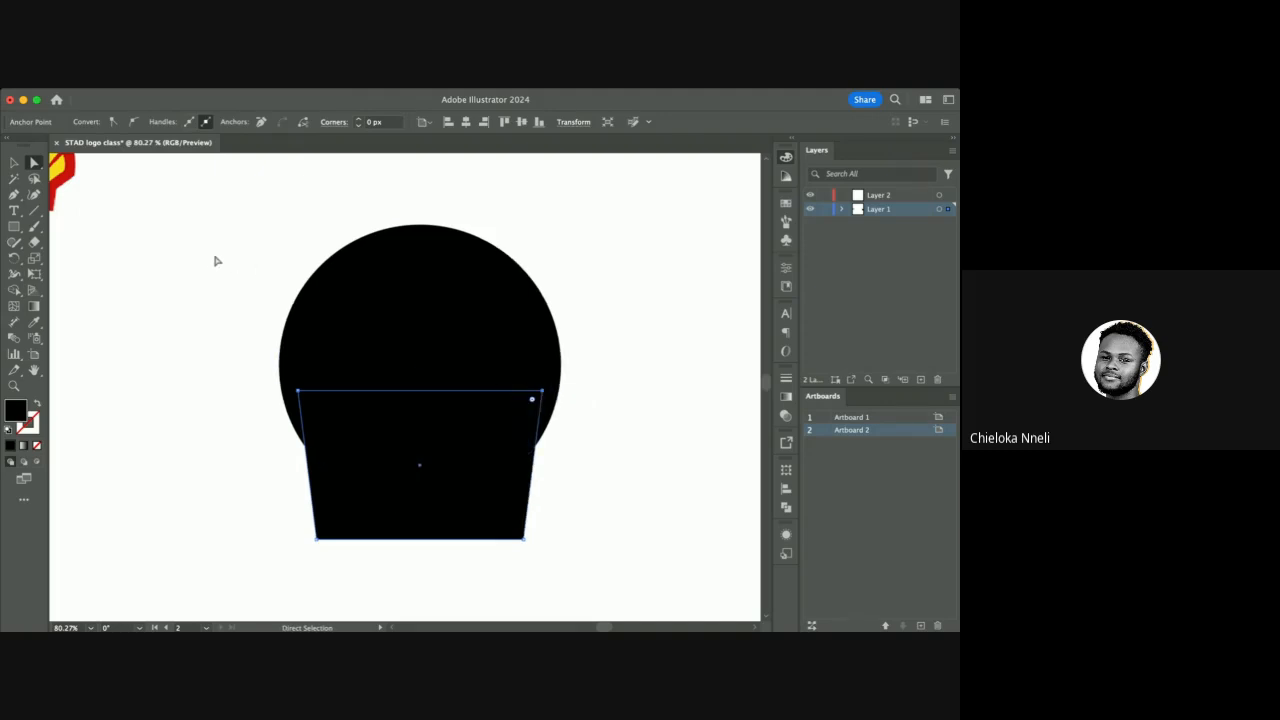
# Enlarge the black circle slightly and proportionally about its centre so that it overhangs the tapered base more on both sides.
pyautogui.click(13, 163)
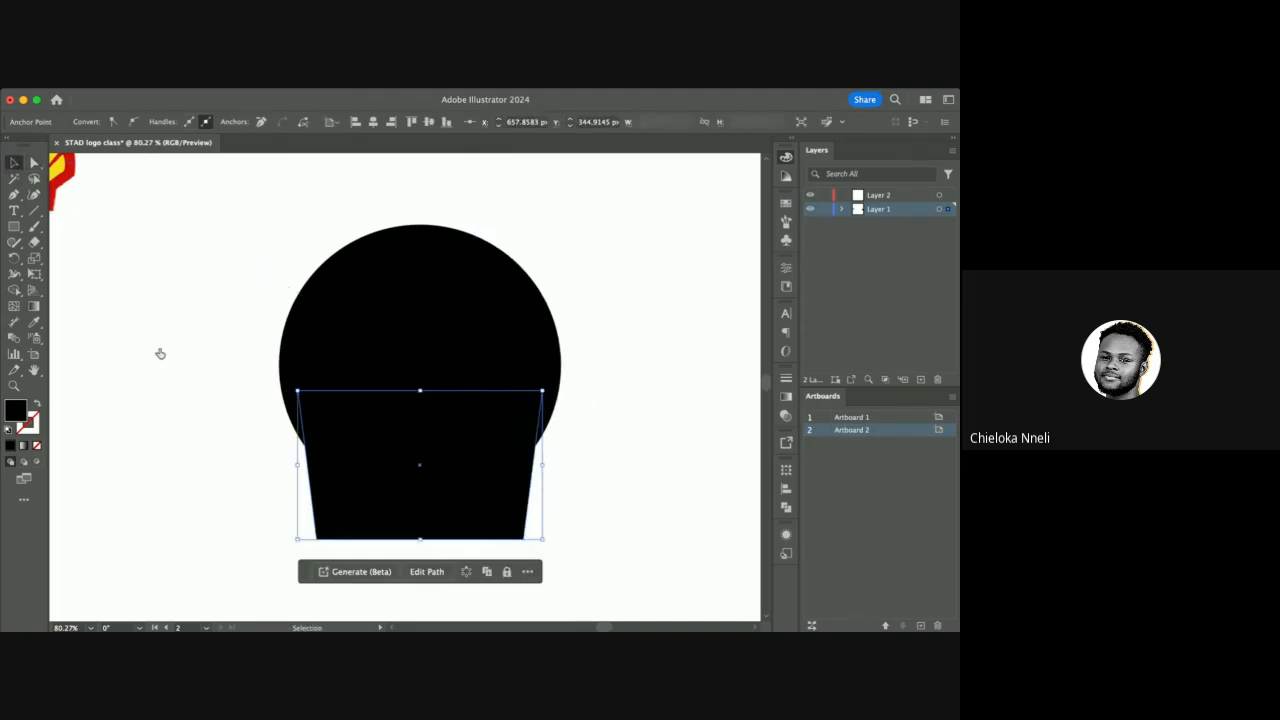
pyautogui.click(200, 447)
pyautogui.hscroll(-2, 200, 447)
pyautogui.hscroll(-2, 200, 447)
pyautogui.scroll(2, 200, 447)
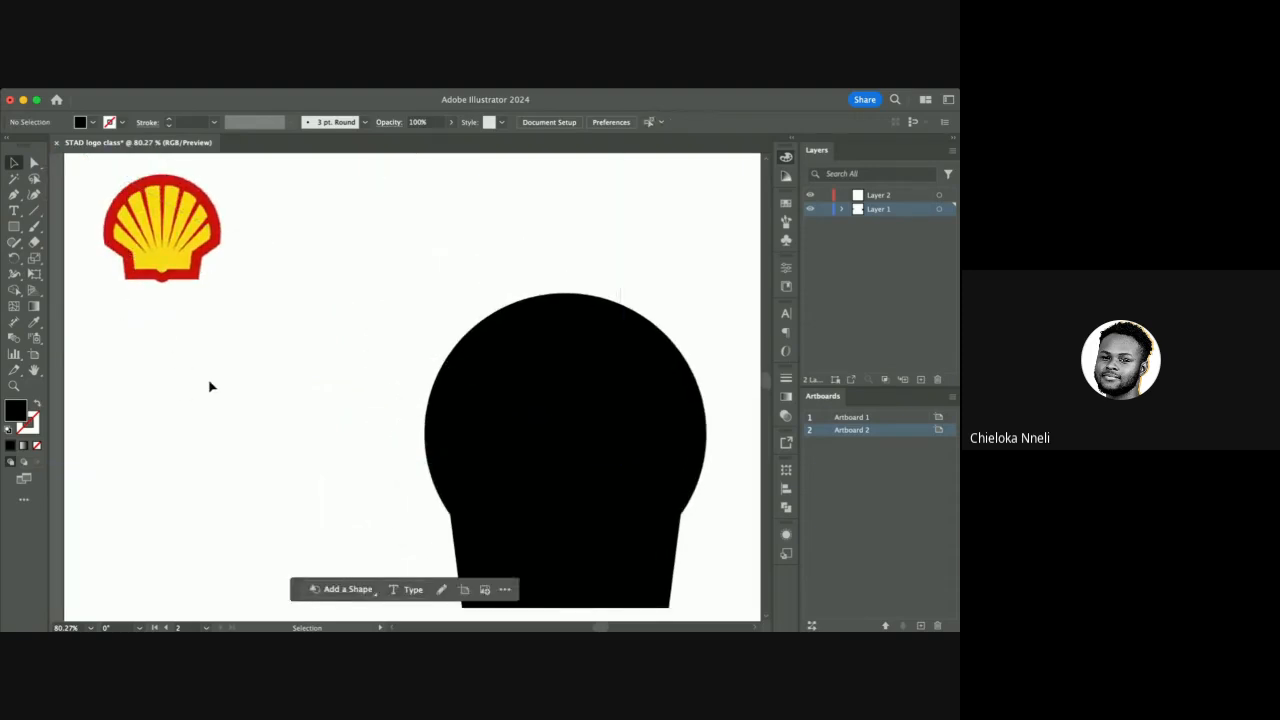
pyautogui.scroll(-5, 209, 383)
pyautogui.click(383, 353)
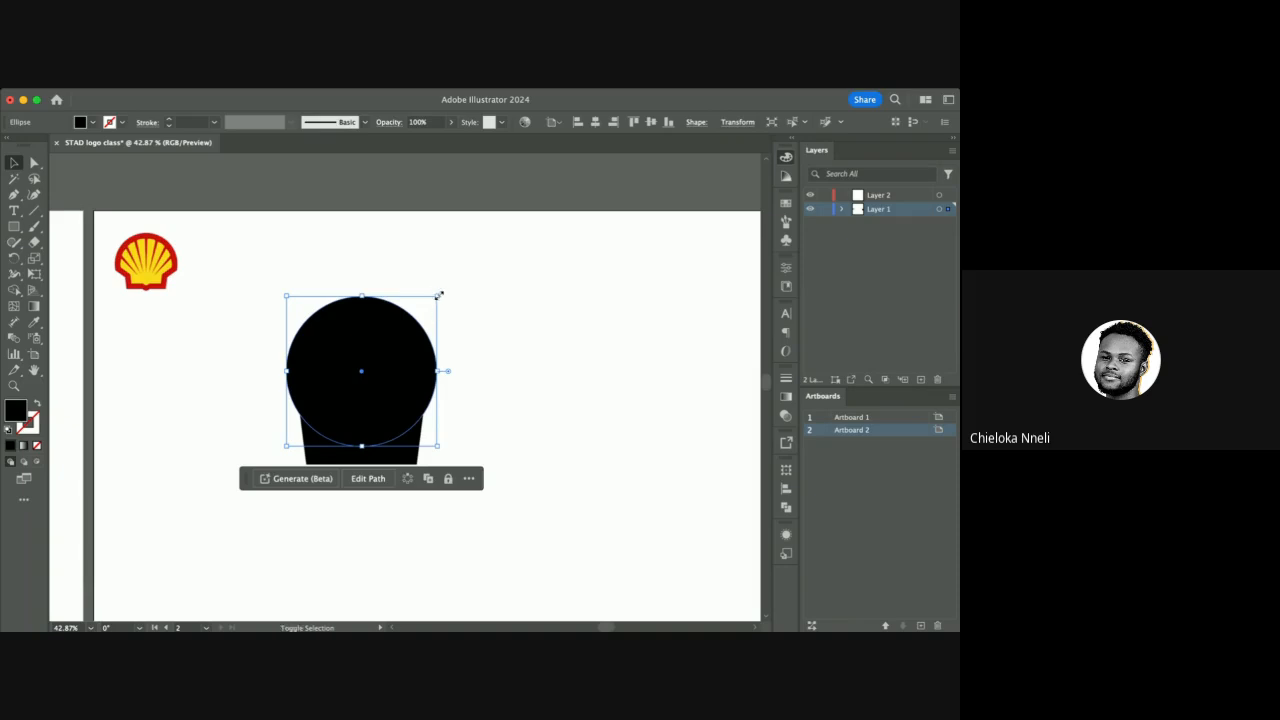
pyautogui.moveTo(438, 296); pyautogui.dragTo(472, 265)
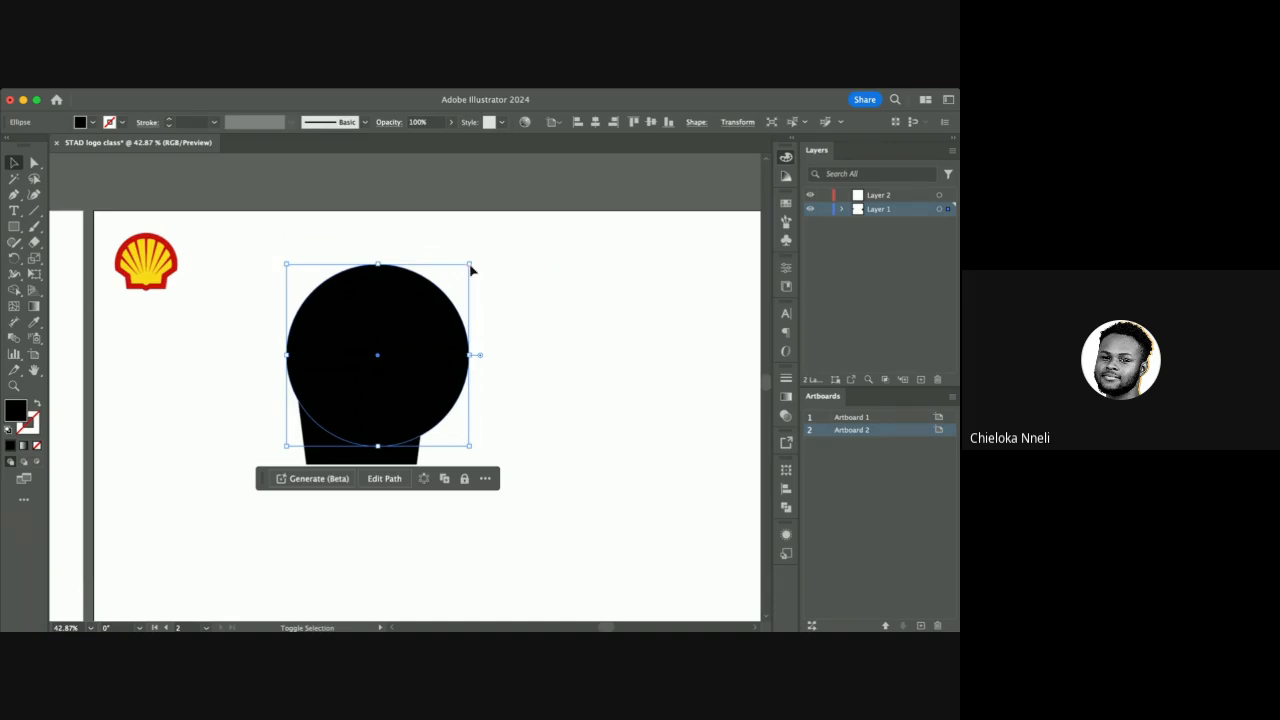
pyautogui.moveTo(470, 266); pyautogui.dragTo(447, 283)
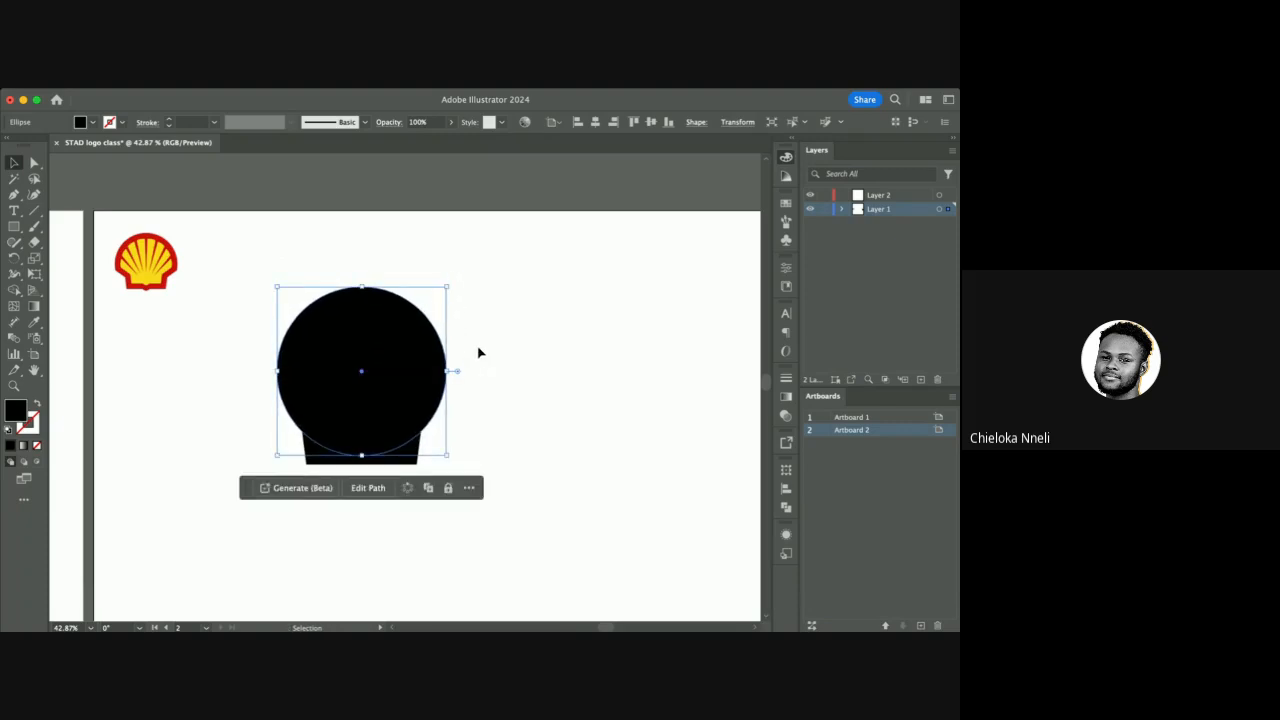
# Shift the tapered black base slightly straight down so that more of it extends below the enlarged circle.
pyautogui.click(478, 351)
pyautogui.click(415, 462)
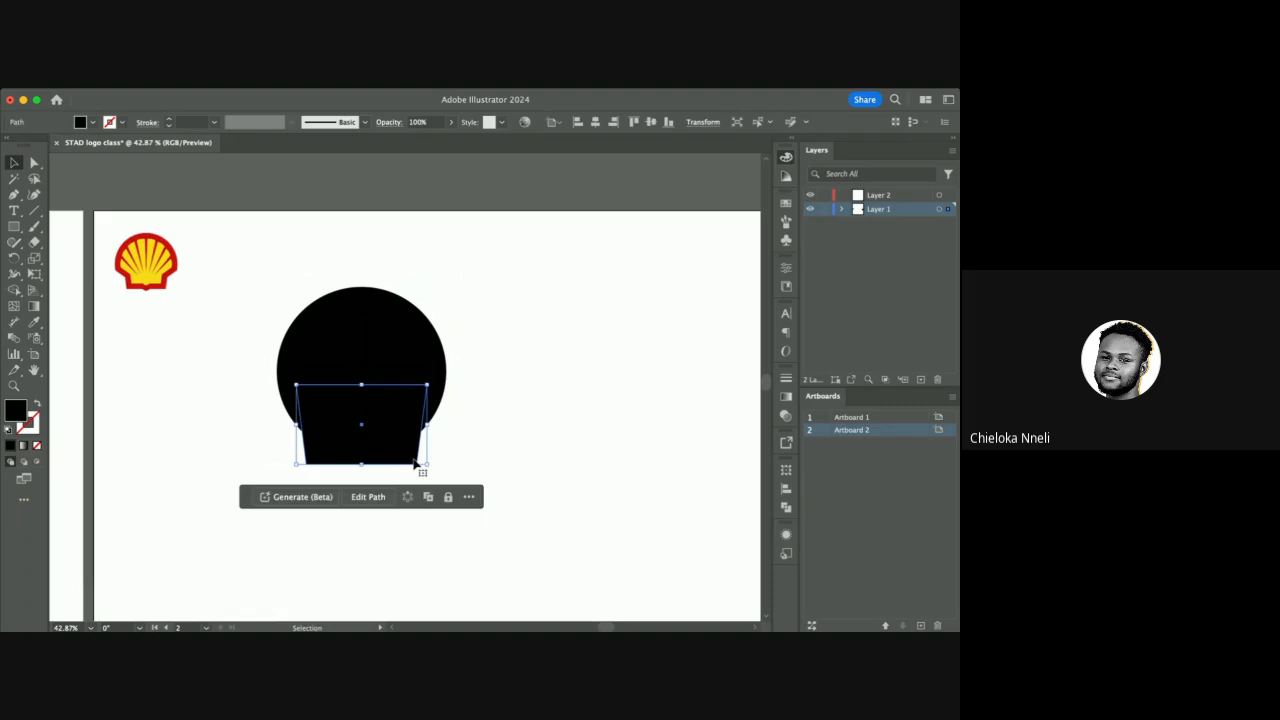
pyautogui.moveTo(415, 462); pyautogui.dragTo(422, 472)
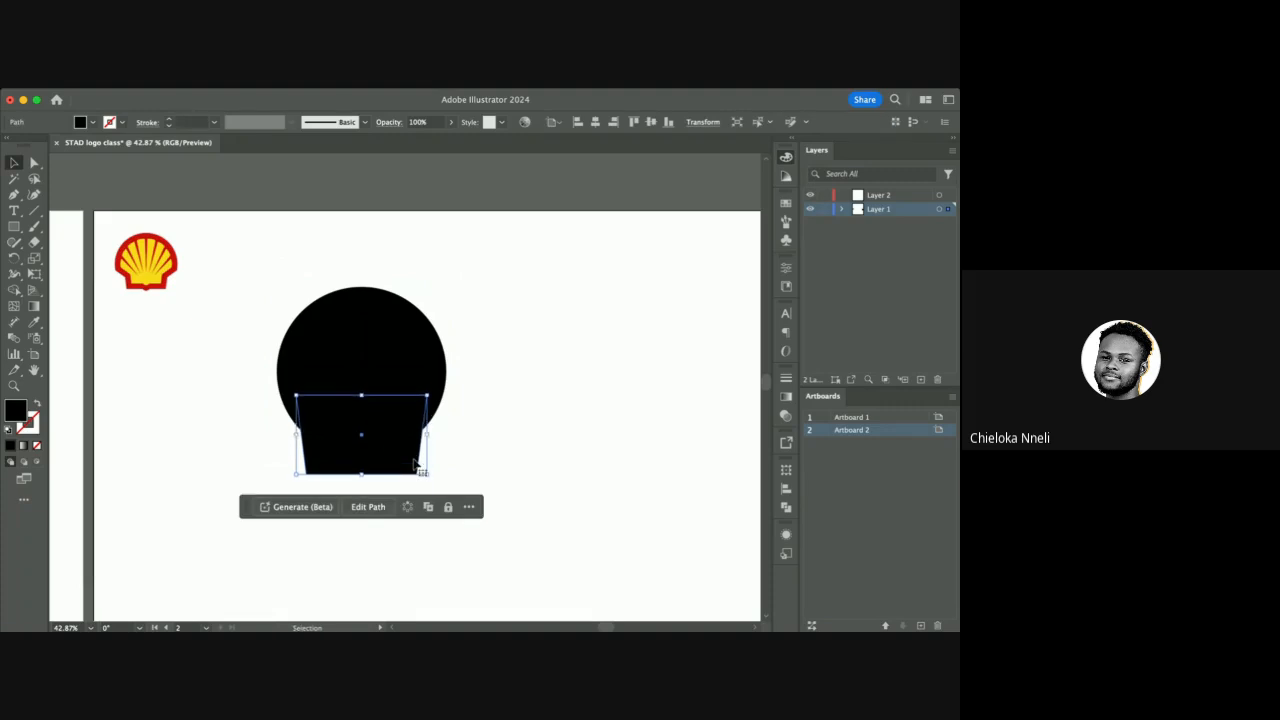
pyautogui.click(514, 358)
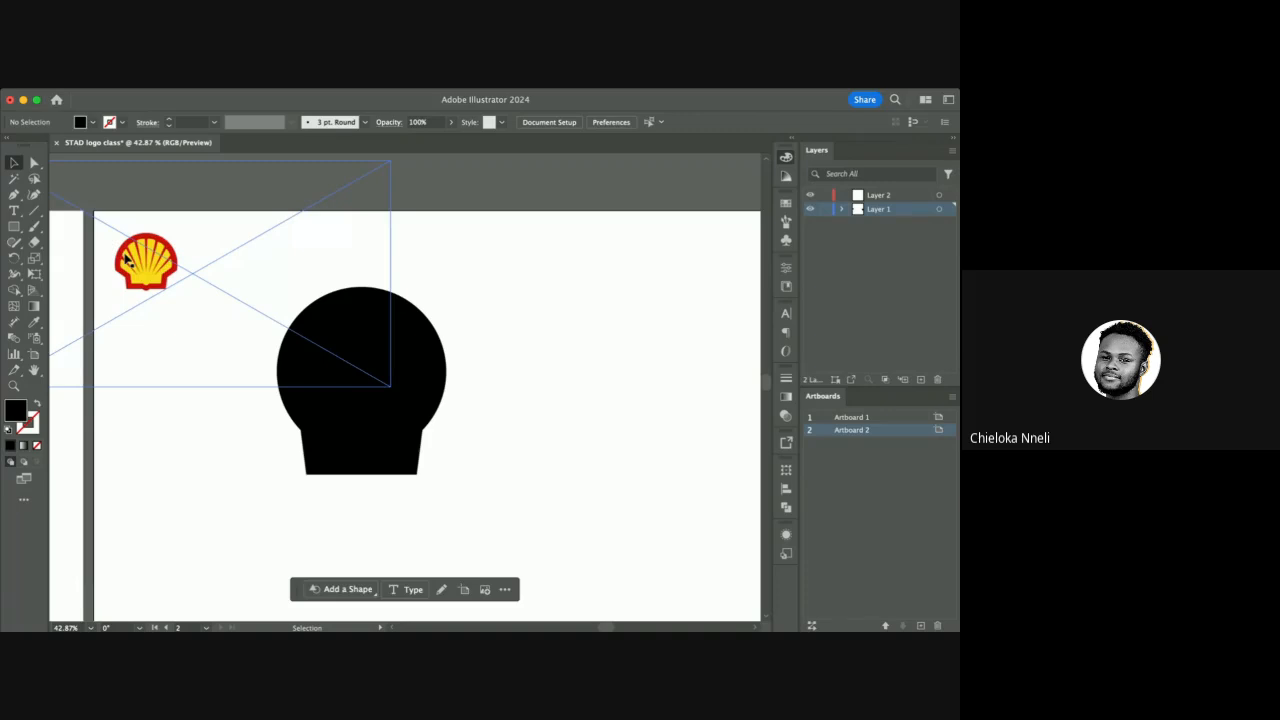
pyautogui.scroll(5, 128, 262)
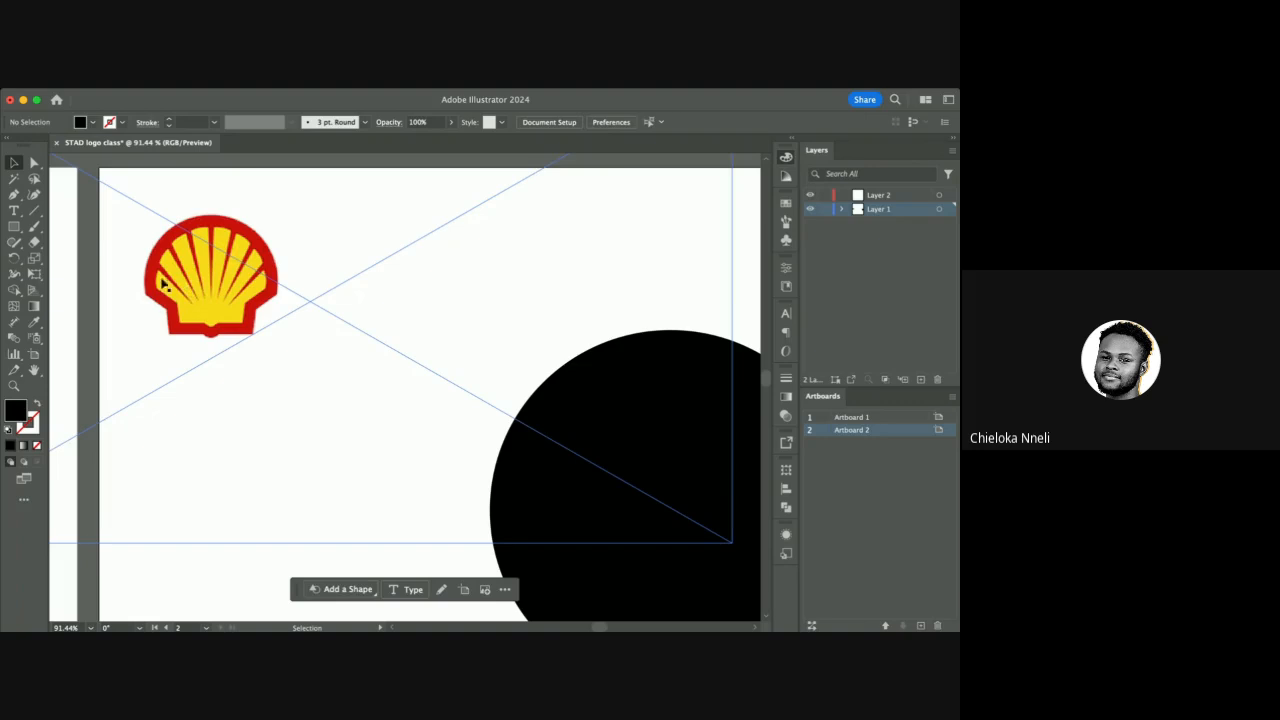
pyautogui.scroll(-2, 380, 234)
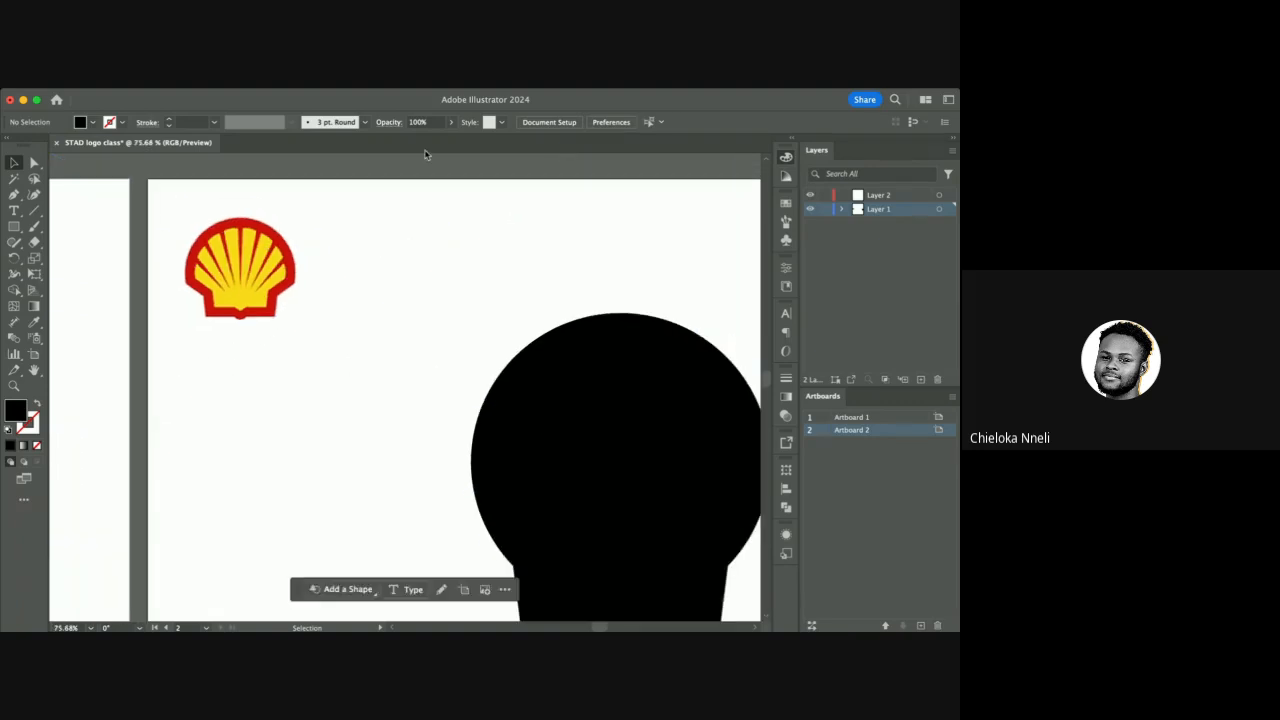
pyautogui.scroll(-3, 407, 337)
pyautogui.hscroll(2, 408, 334)
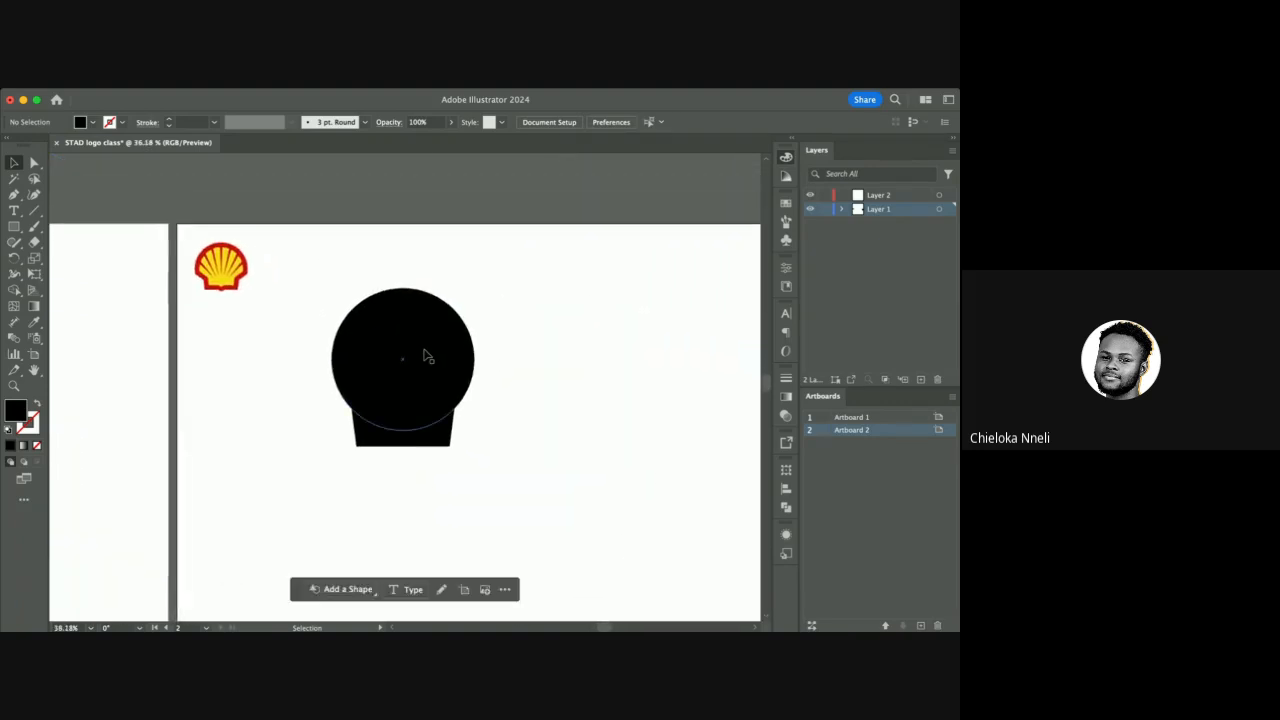
pyautogui.scroll(1, 425, 357)
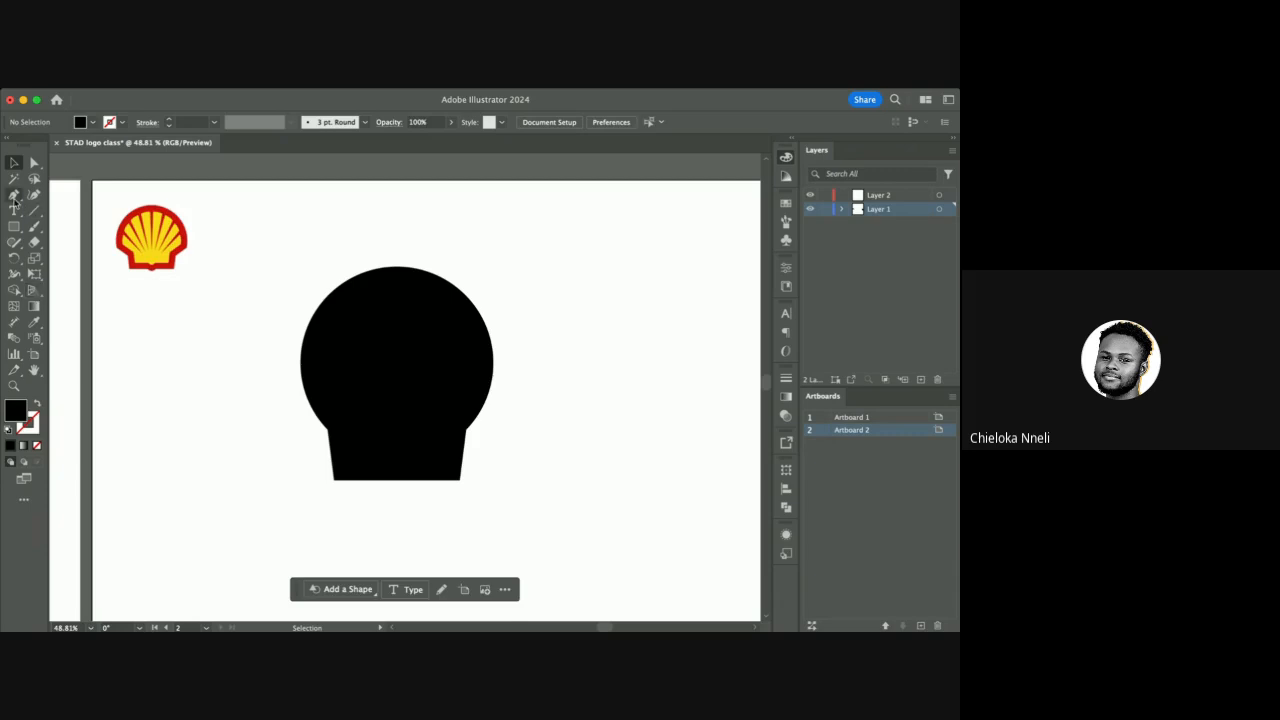
pyautogui.click(13, 195)
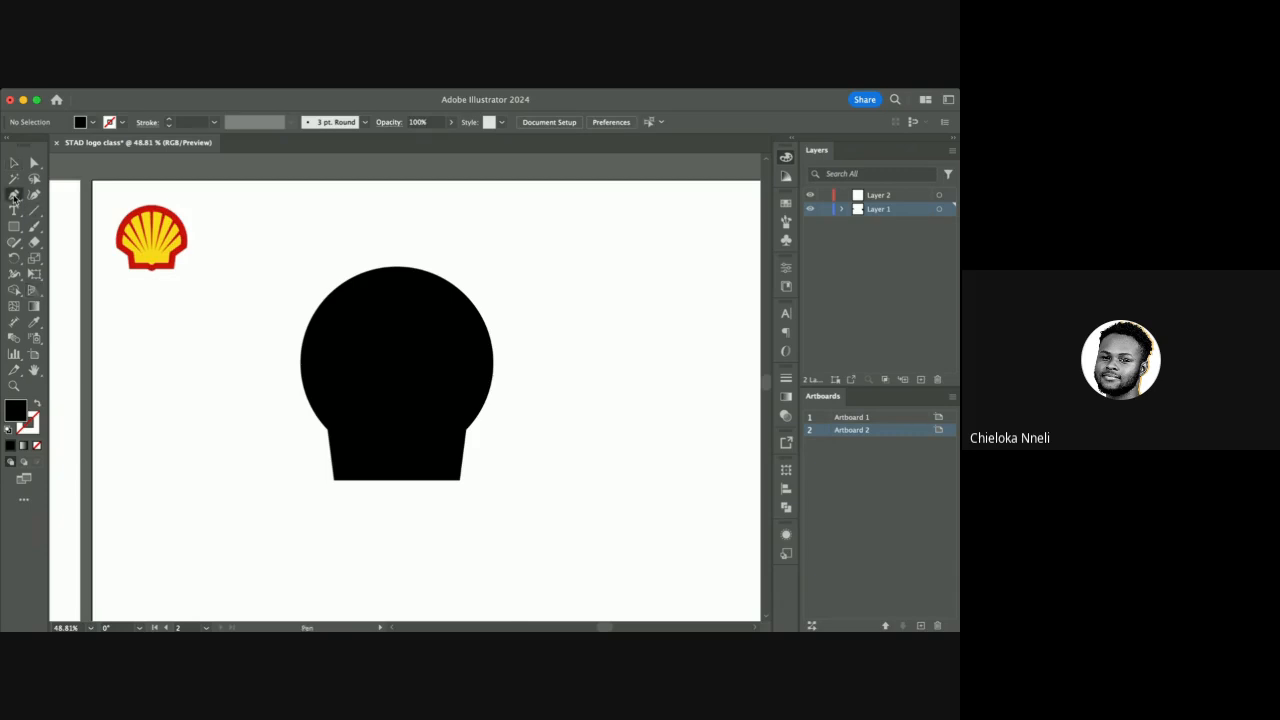
pyautogui.click(546, 197)
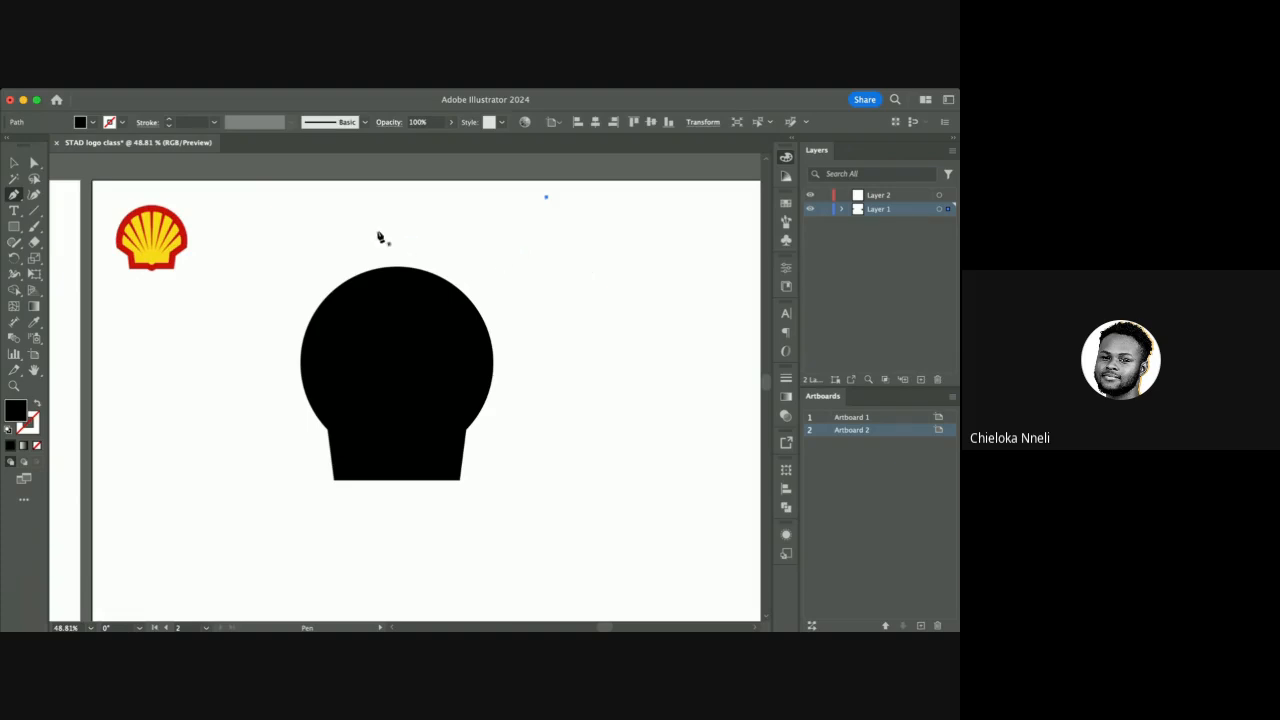
pyautogui.click(14, 162)
pyautogui.click(34, 209)
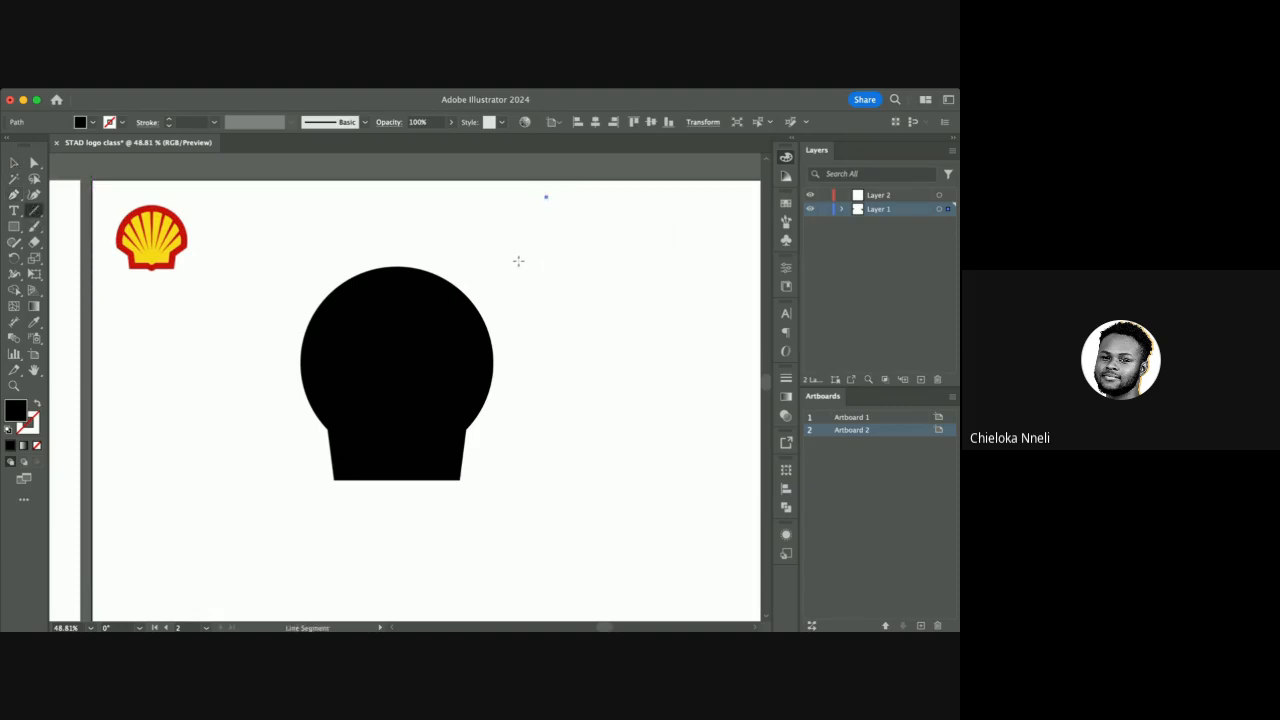
pyautogui.moveTo(486, 210)
pyautogui.mouseDown()
pyautogui.moveTo(651, 337)
pyautogui.moveTo(671, 286)
pyautogui.moveTo(449, 222)
pyautogui.moveTo(263, 266)
pyautogui.moveTo(766, 457)
pyautogui.moveTo(471, 330)
pyautogui.moveTo(554, 270)
pyautogui.moveTo(520, 222)
pyautogui.moveTo(594, 206)
pyautogui.moveTo(503, 311)
pyautogui.moveTo(574, 217)
pyautogui.moveTo(550, 219)
pyautogui.moveTo(598, 224)
pyautogui.moveTo(520, 228)
pyautogui.moveTo(535, 245)
pyautogui.moveTo(462, 264)
pyautogui.moveTo(486, 234)
pyautogui.moveTo(438, 260)
pyautogui.moveTo(460, 180)
pyautogui.moveTo(516, 192)
pyautogui.moveTo(528, 211)
pyautogui.moveTo(519, 241)
pyautogui.moveTo(486, 257)
pyautogui.moveTo(452, 243)
pyautogui.moveTo(455, 208)
pyautogui.moveTo(481, 174)
pyautogui.moveTo(514, 188)
pyautogui.moveTo(530, 220)
pyautogui.moveTo(513, 295)
pyautogui.moveTo(574, 298)
pyautogui.moveTo(591, 234)
pyautogui.moveTo(616, 232)
pyautogui.mouseUp()
pyautogui.press('super+z')
pyautogui.press('super+shift+a')
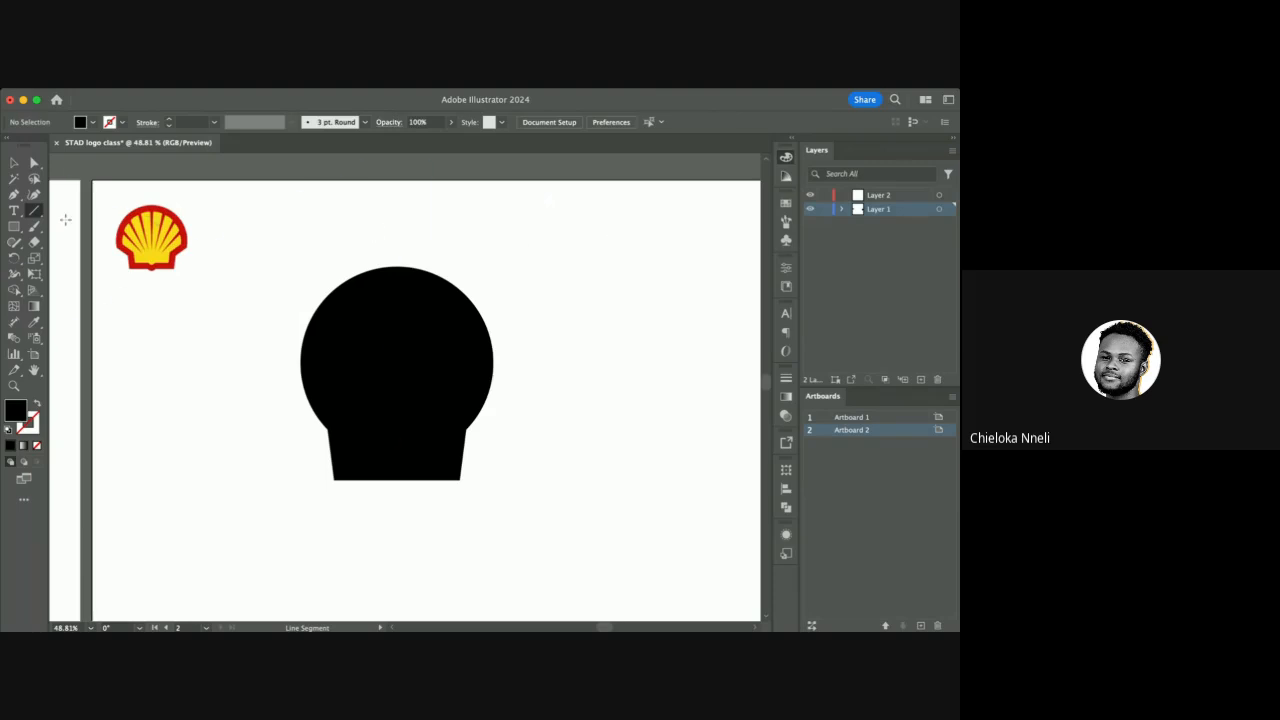
# Draw a straight vertical line about 100 px long with the Pen tool, above the right edge of the black circle.
pyautogui.press('p')
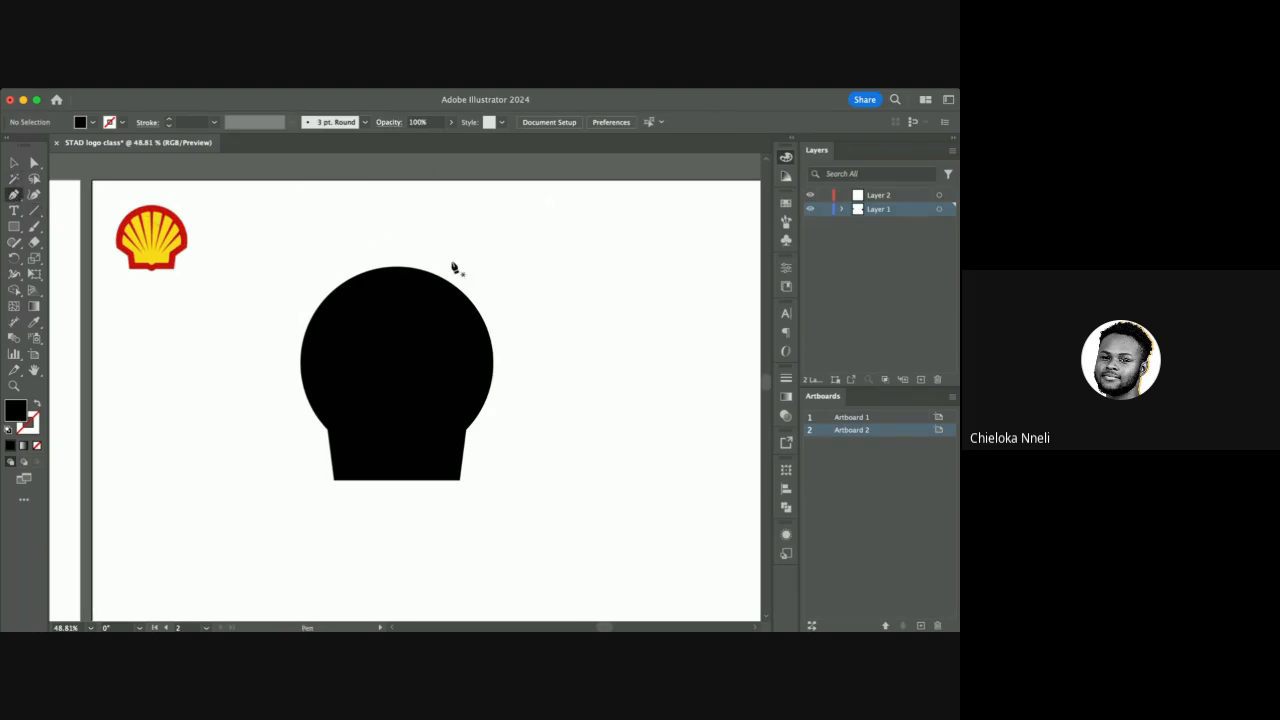
pyautogui.click(493, 225)
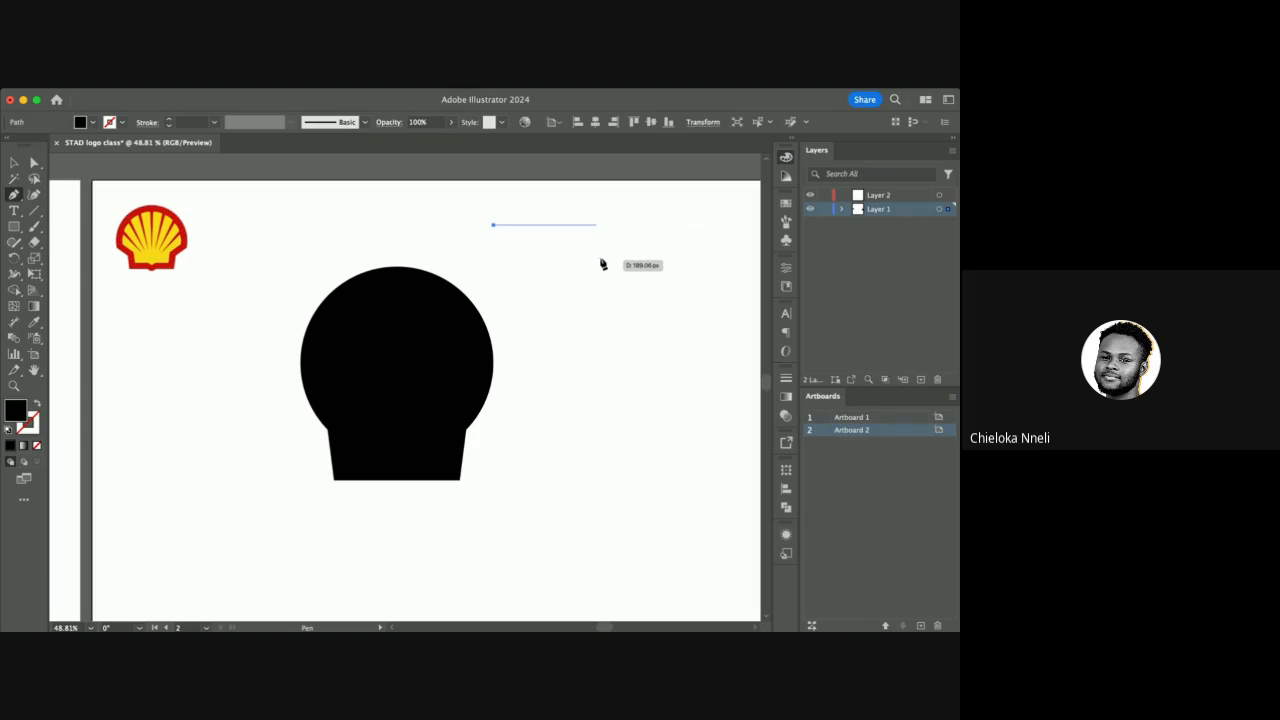
pyautogui.click(662, 226)
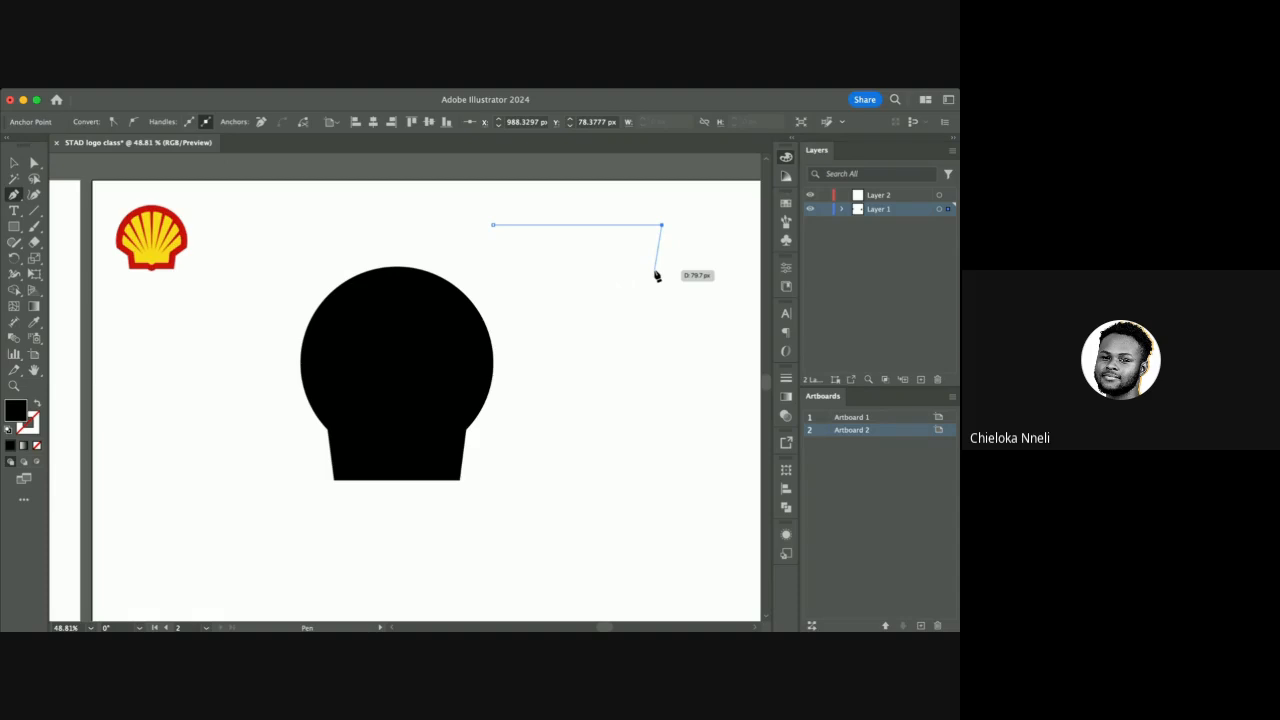
pyautogui.press('super+z')
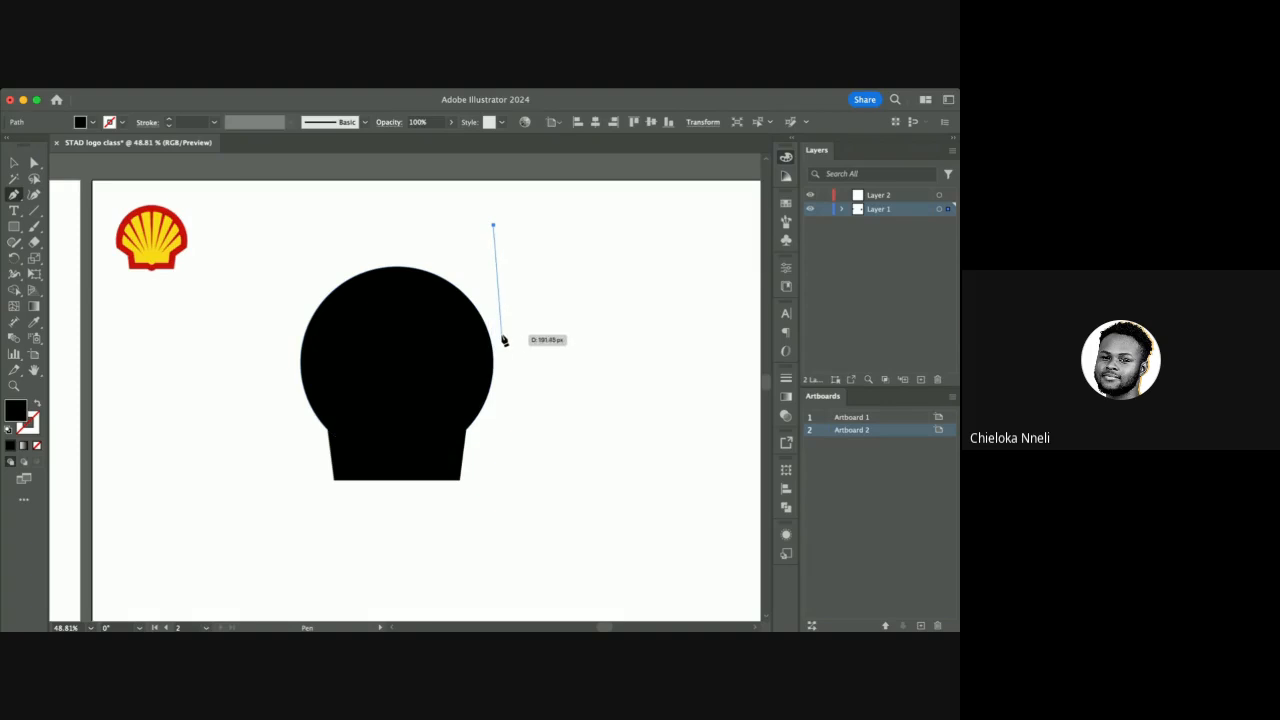
pyautogui.click(493, 283)
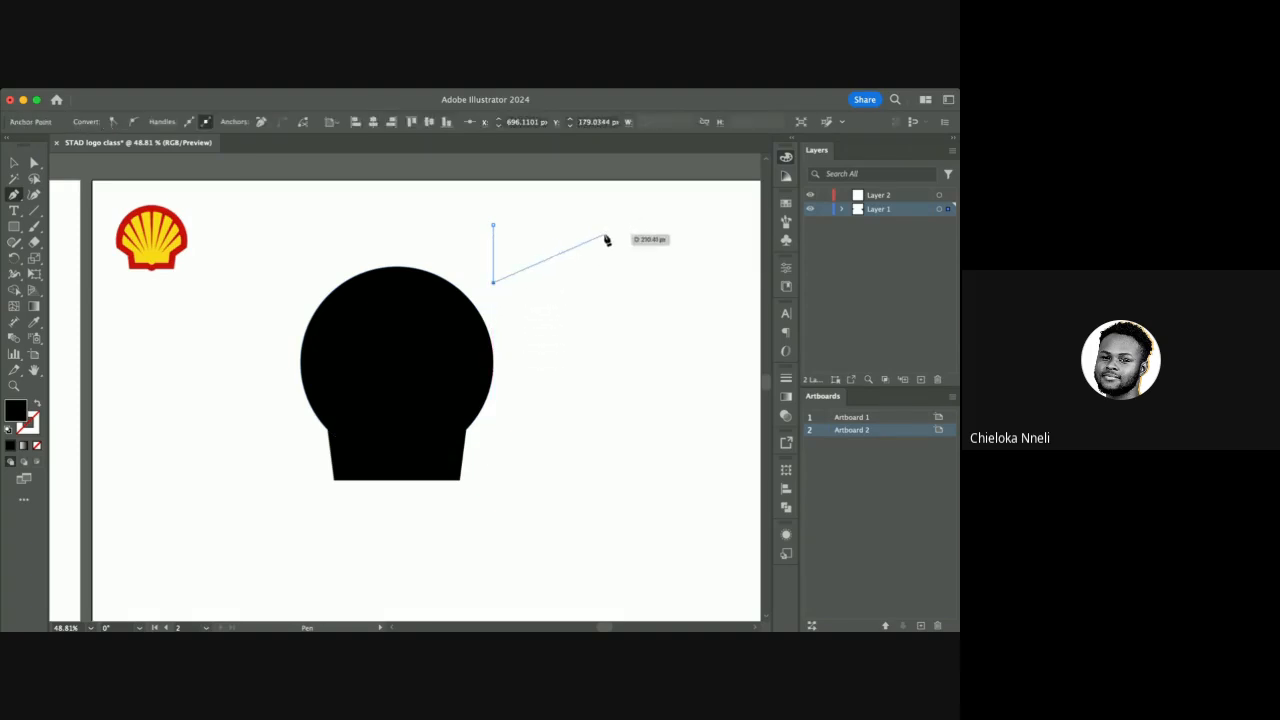
pyautogui.press('Escape')
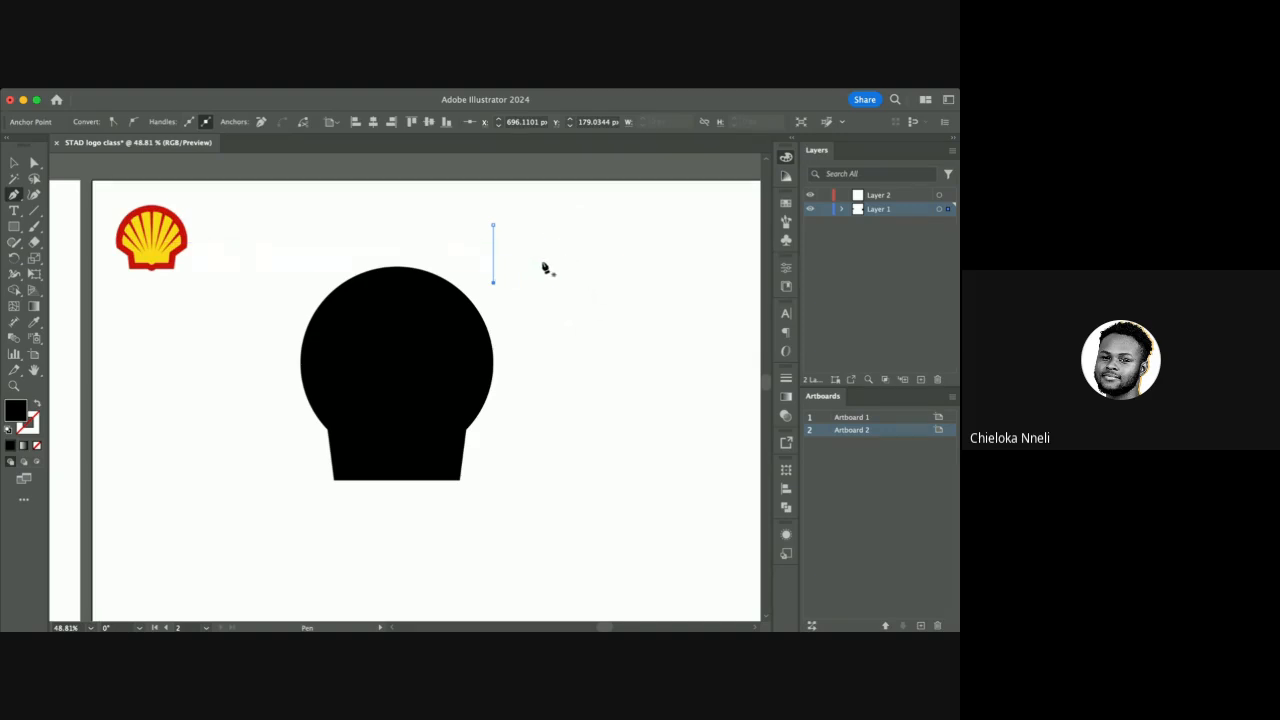
pyautogui.click(541, 261)
pyautogui.click(578, 250)
pyautogui.click(584, 293)
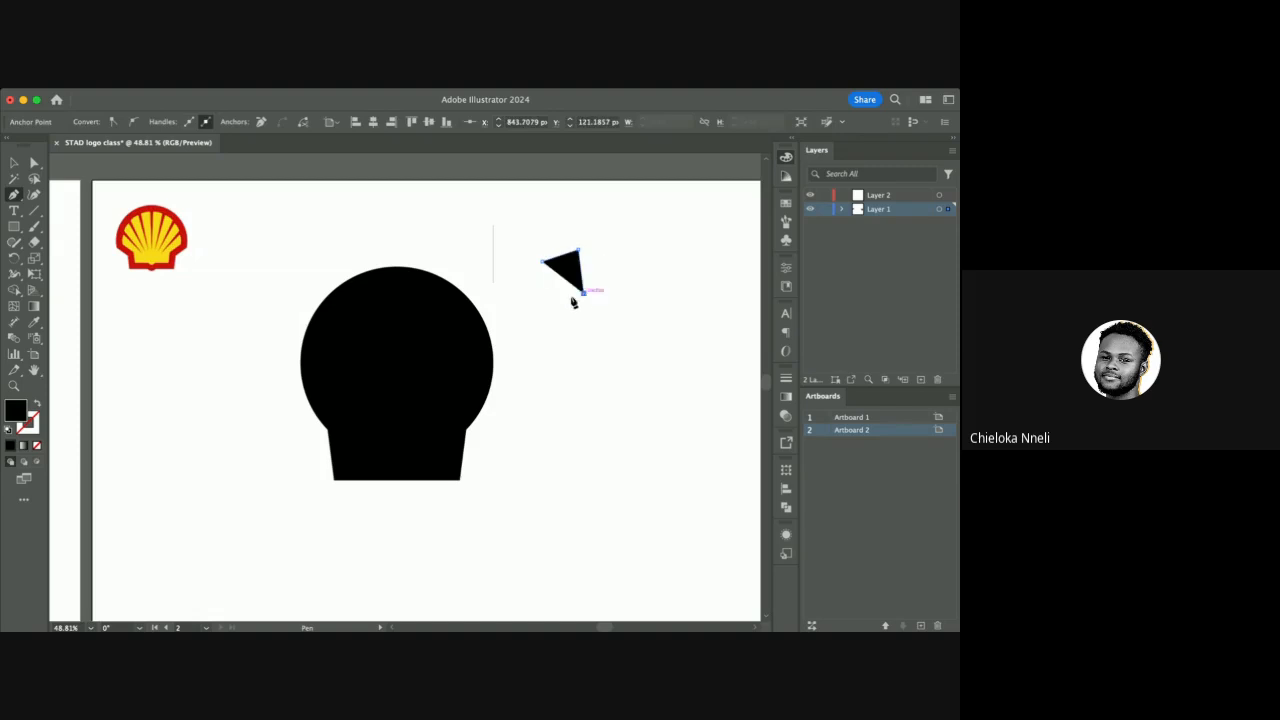
pyautogui.click(528, 316)
pyautogui.click(583, 366)
pyautogui.click(634, 308)
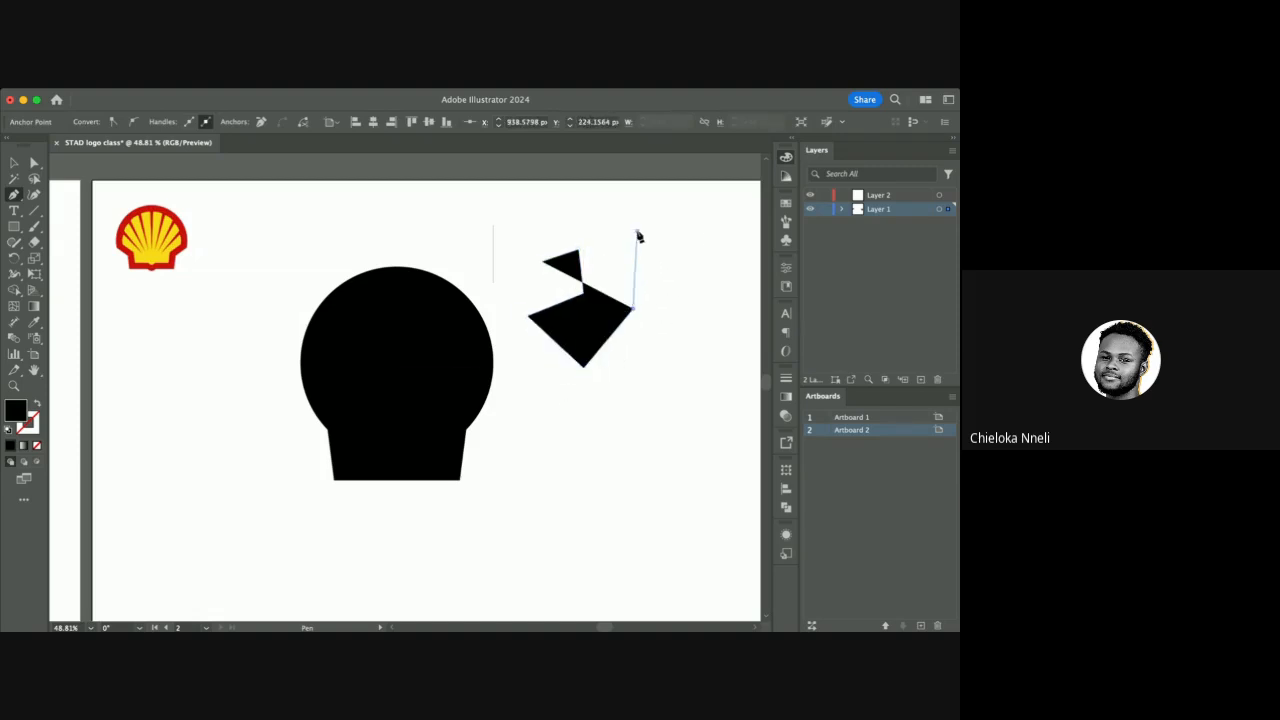
pyautogui.click(637, 233)
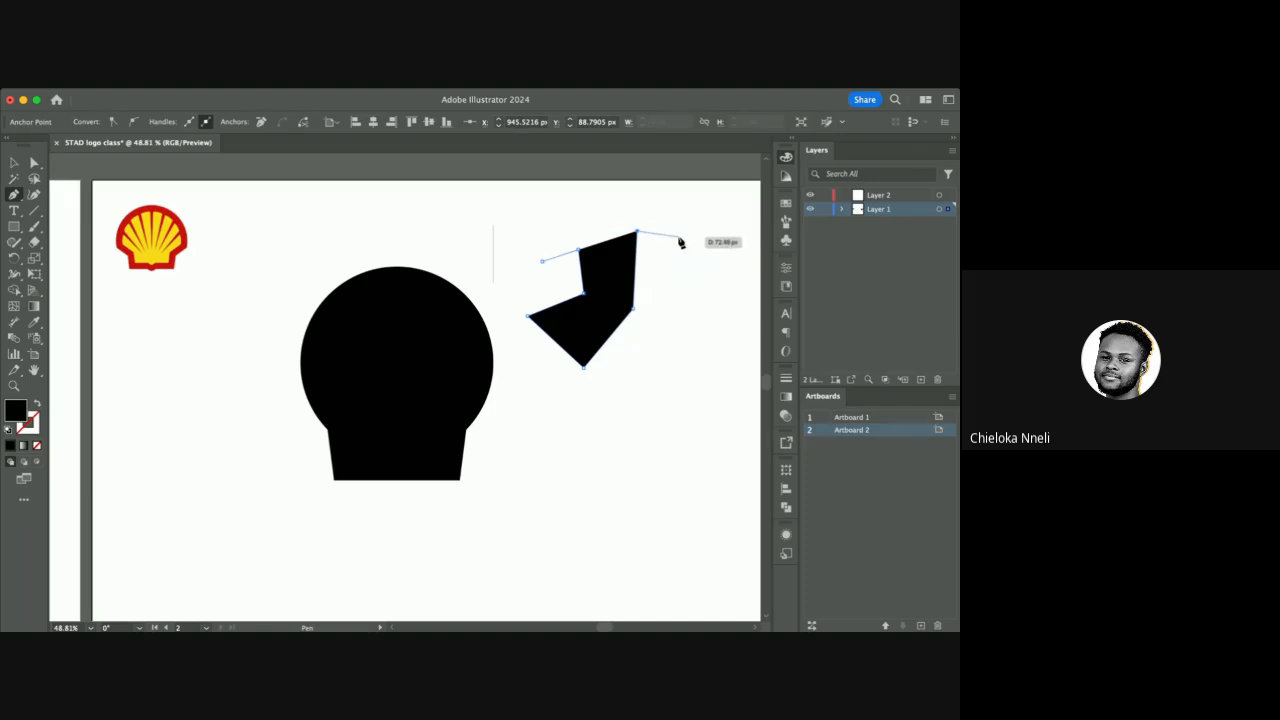
pyautogui.press('super+z')
pyautogui.press('super+z')
pyautogui.press('super+z')
pyautogui.press('super+z')
pyautogui.press('super+z')
pyautogui.press('super+z')
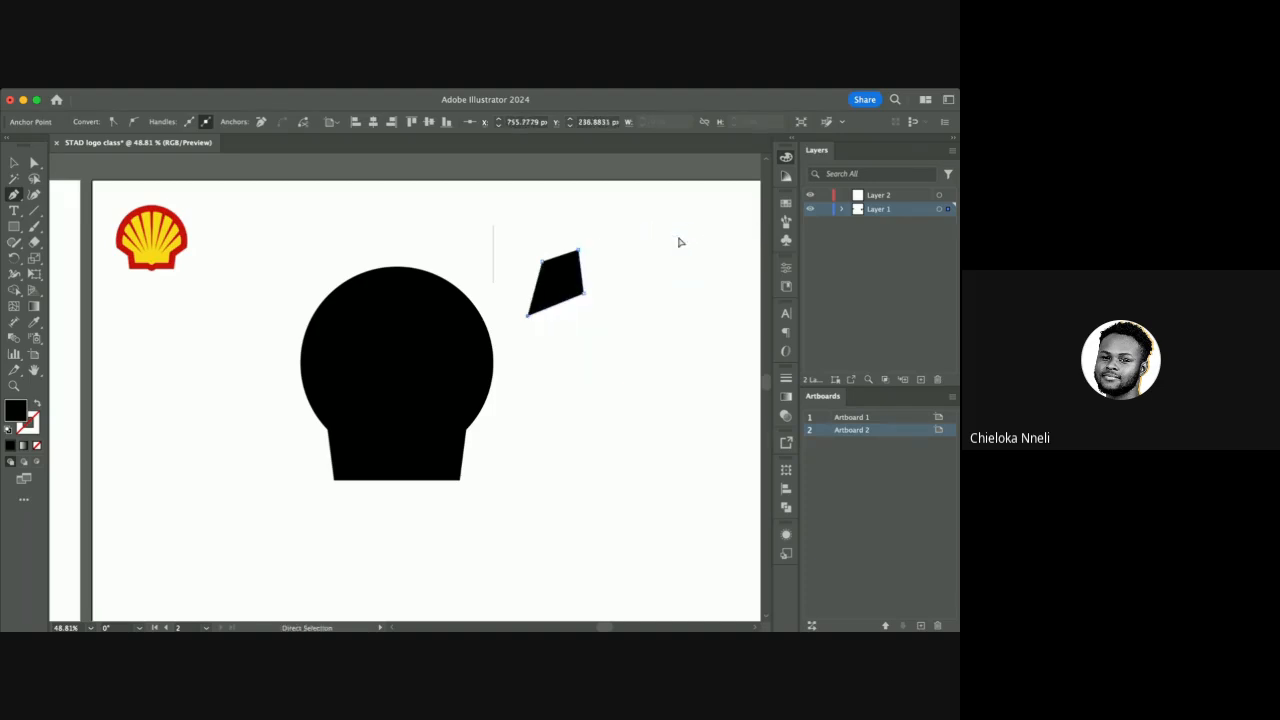
pyautogui.press('super+z')
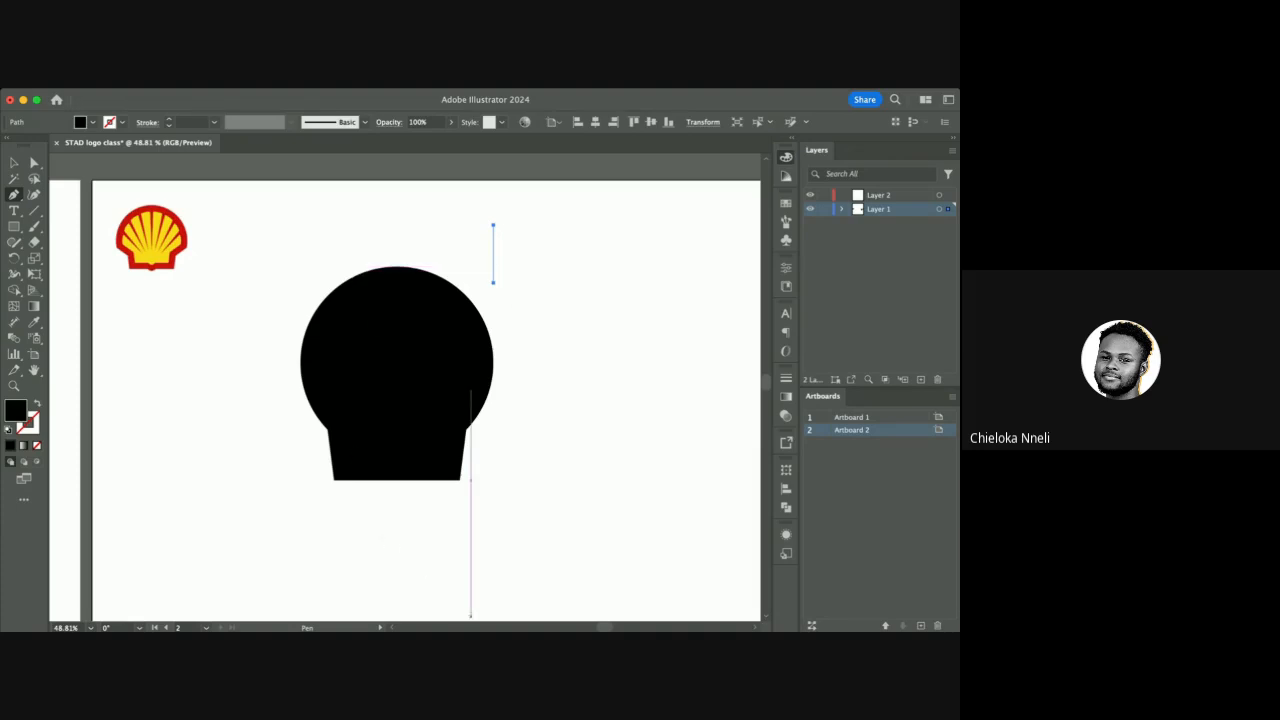
pyautogui.press('super+Tab')
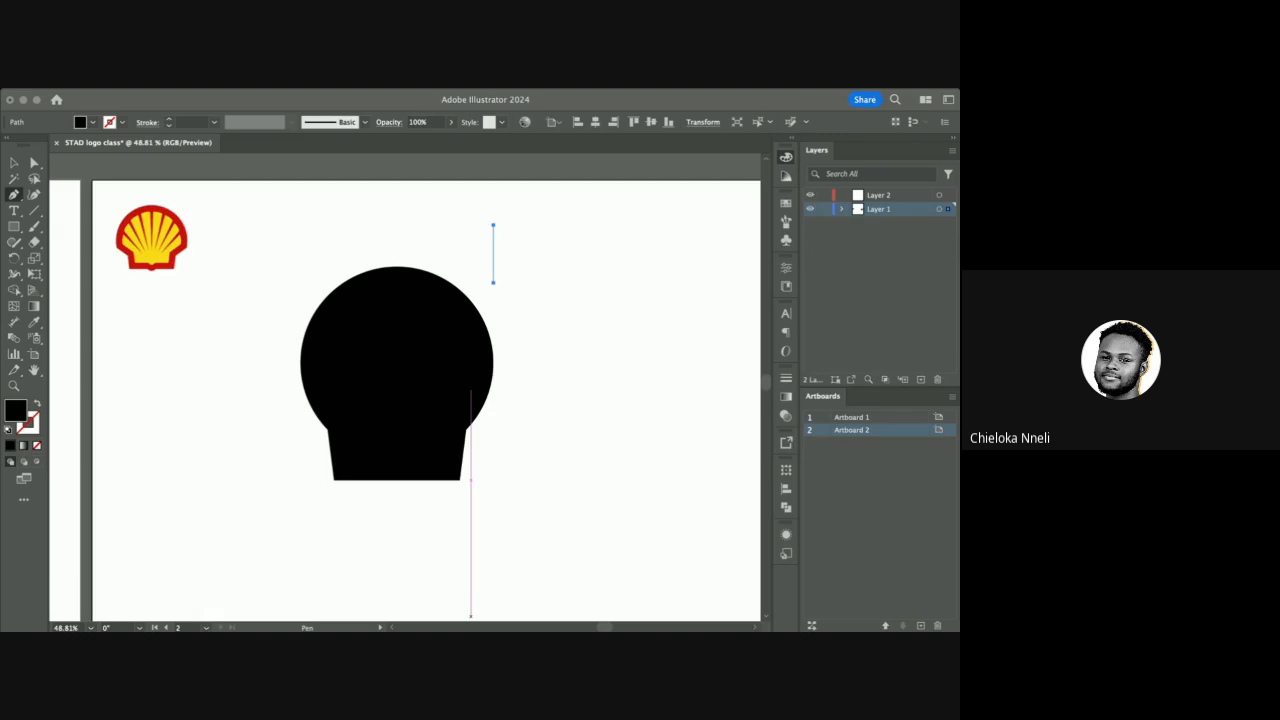
pyautogui.click(428, 463)
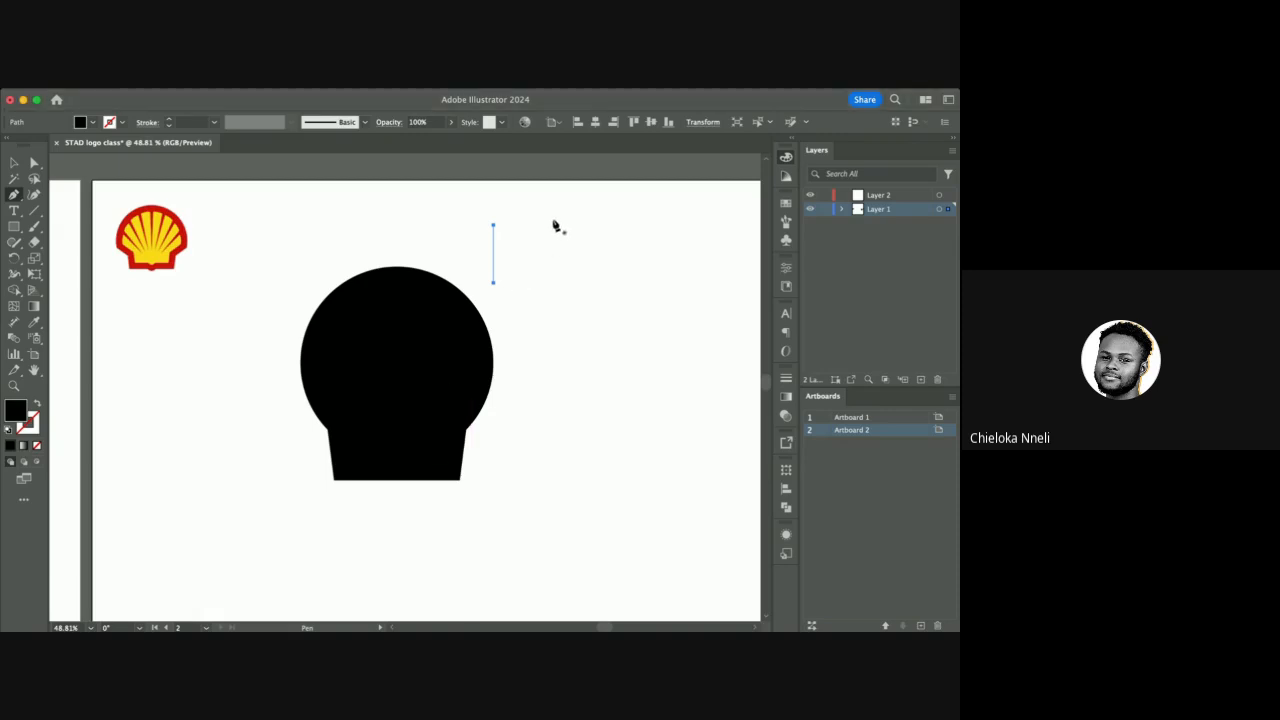
# Remove the vertical line's fill and give it a black 1 pt stroke.
pyautogui.click(17, 164)
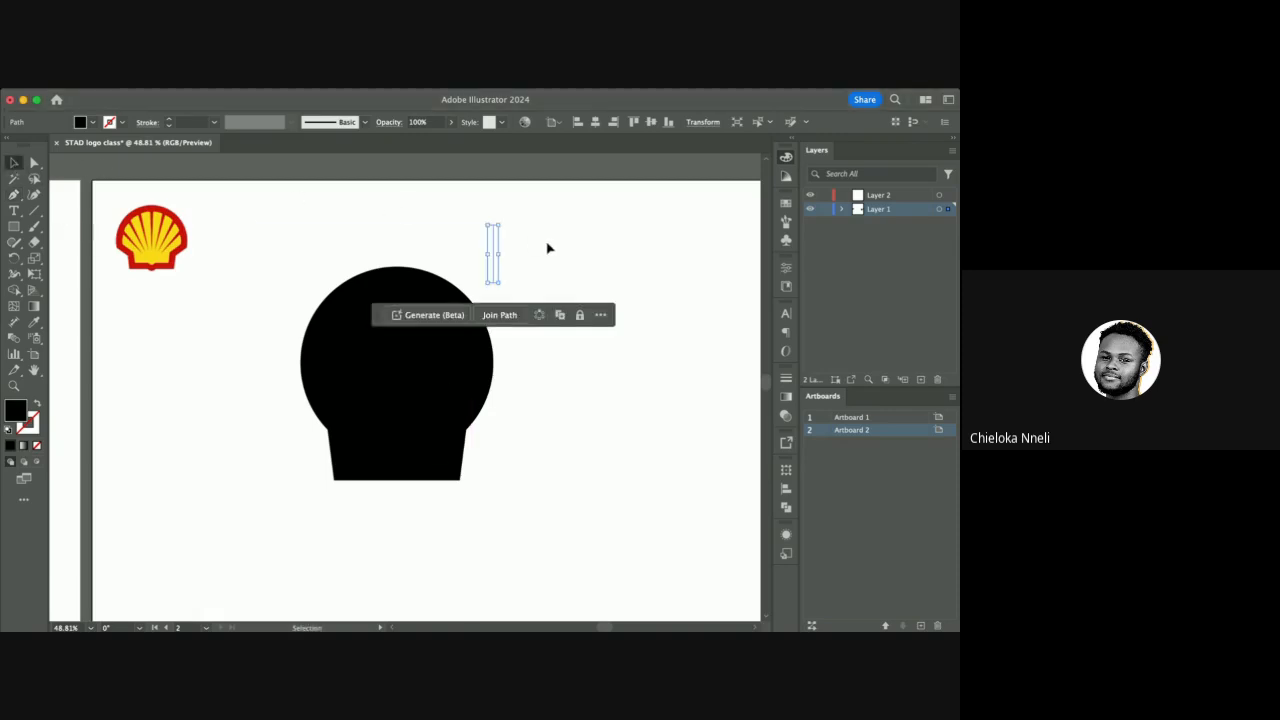
pyautogui.scroll(3, 498, 233)
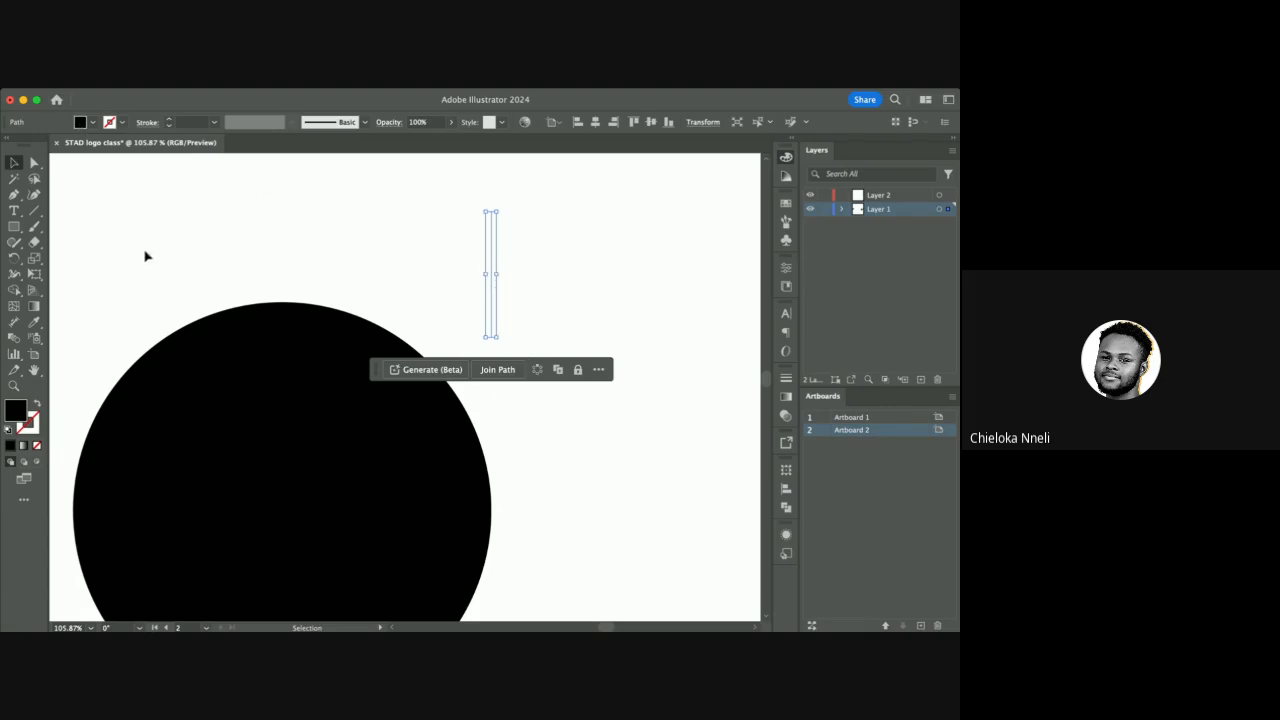
pyautogui.click(38, 447)
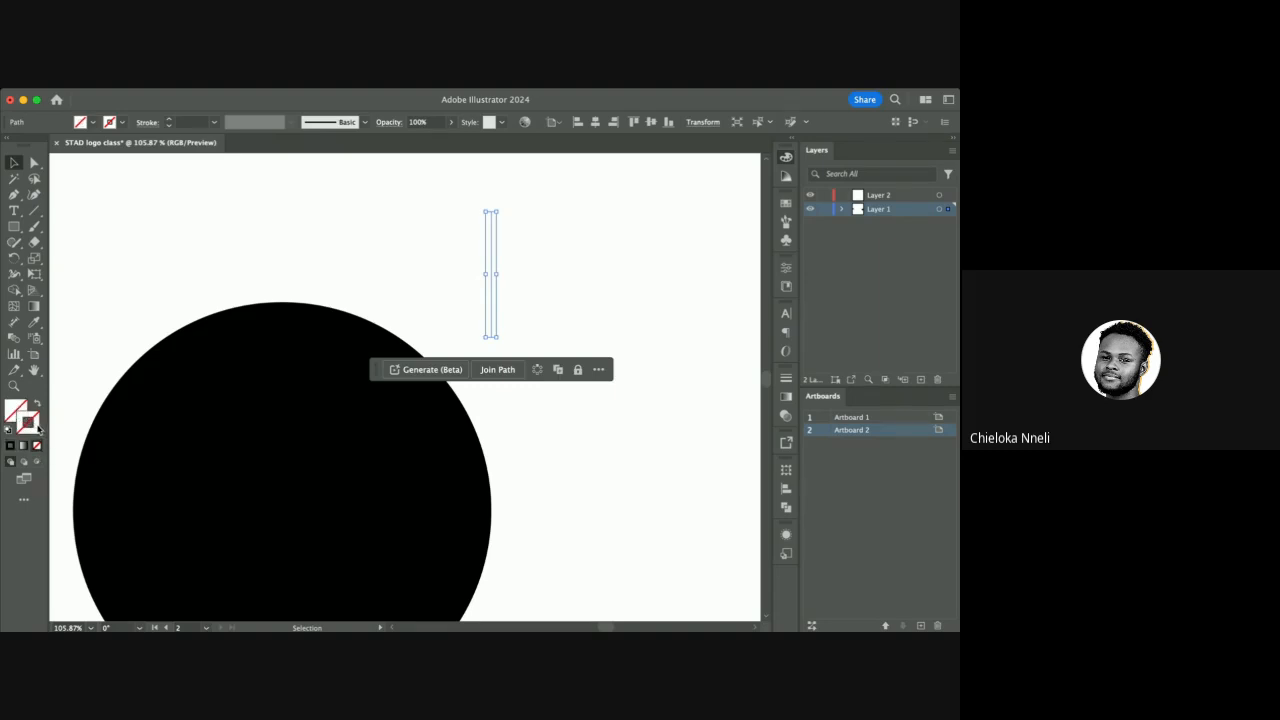
pyautogui.click(10, 446)
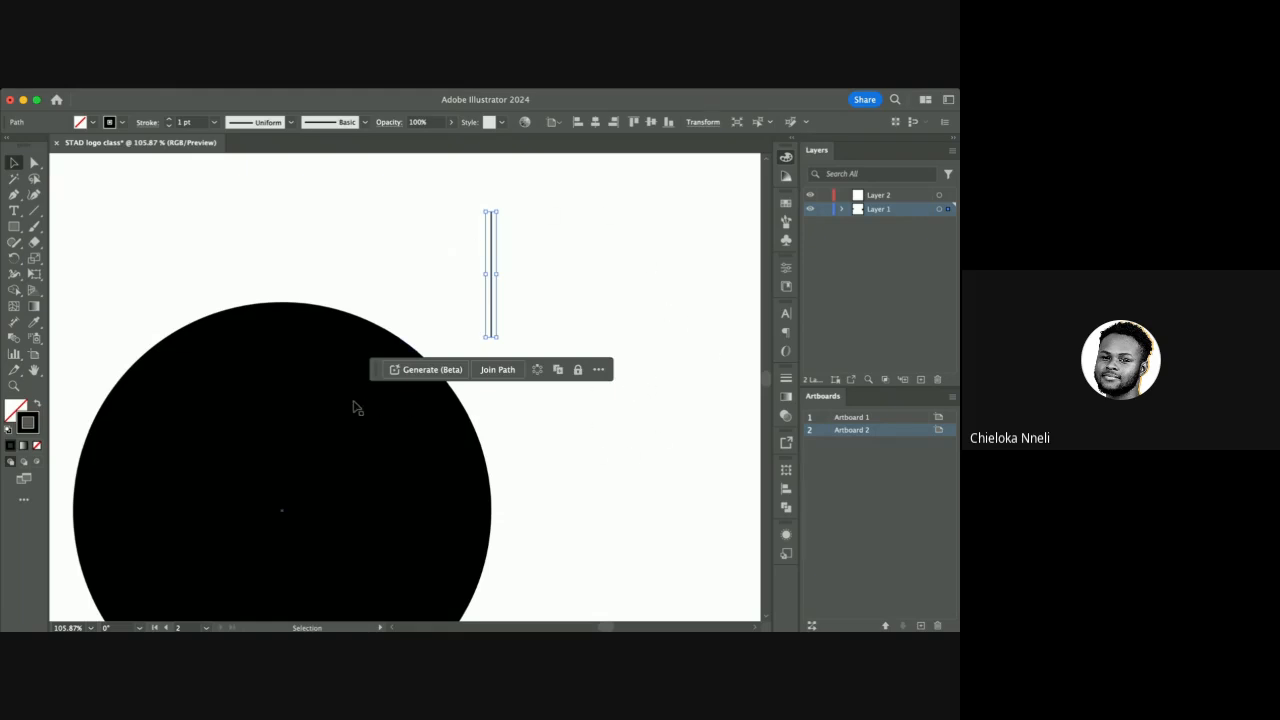
pyautogui.scroll(-2, 350, 380)
pyautogui.scroll(-5, 348, 375)
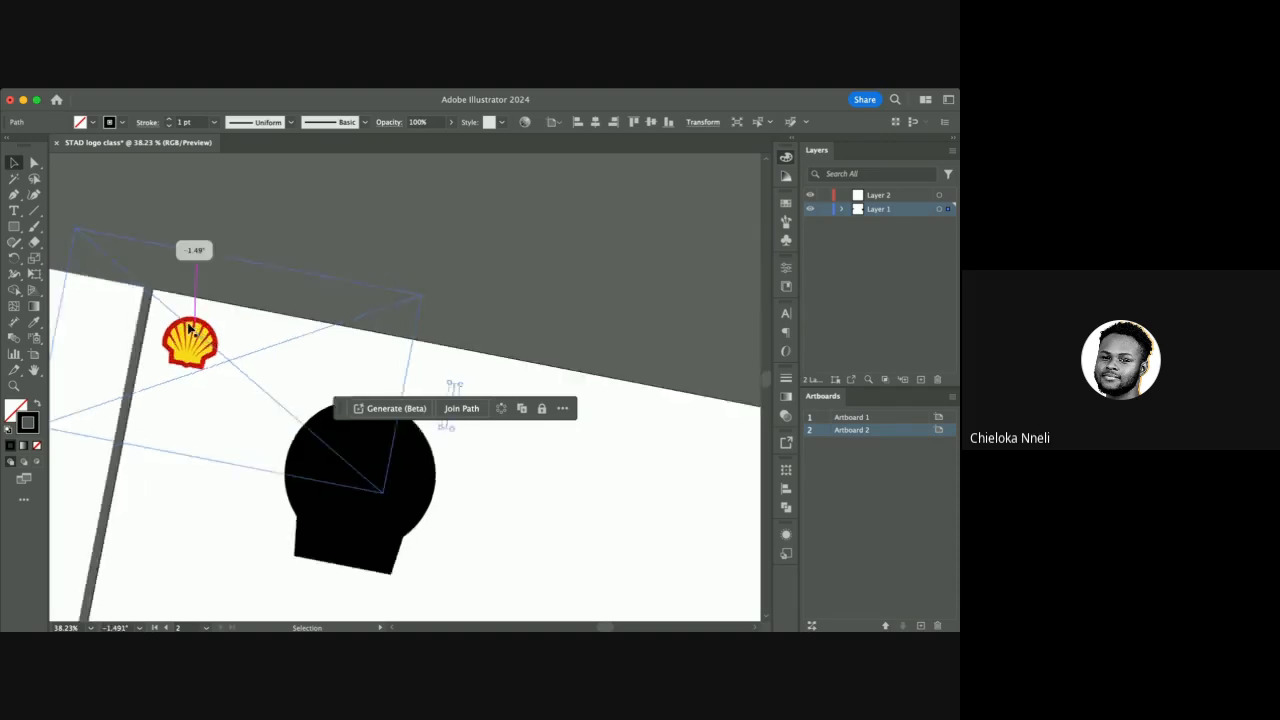
pyautogui.scroll(5, 191, 335)
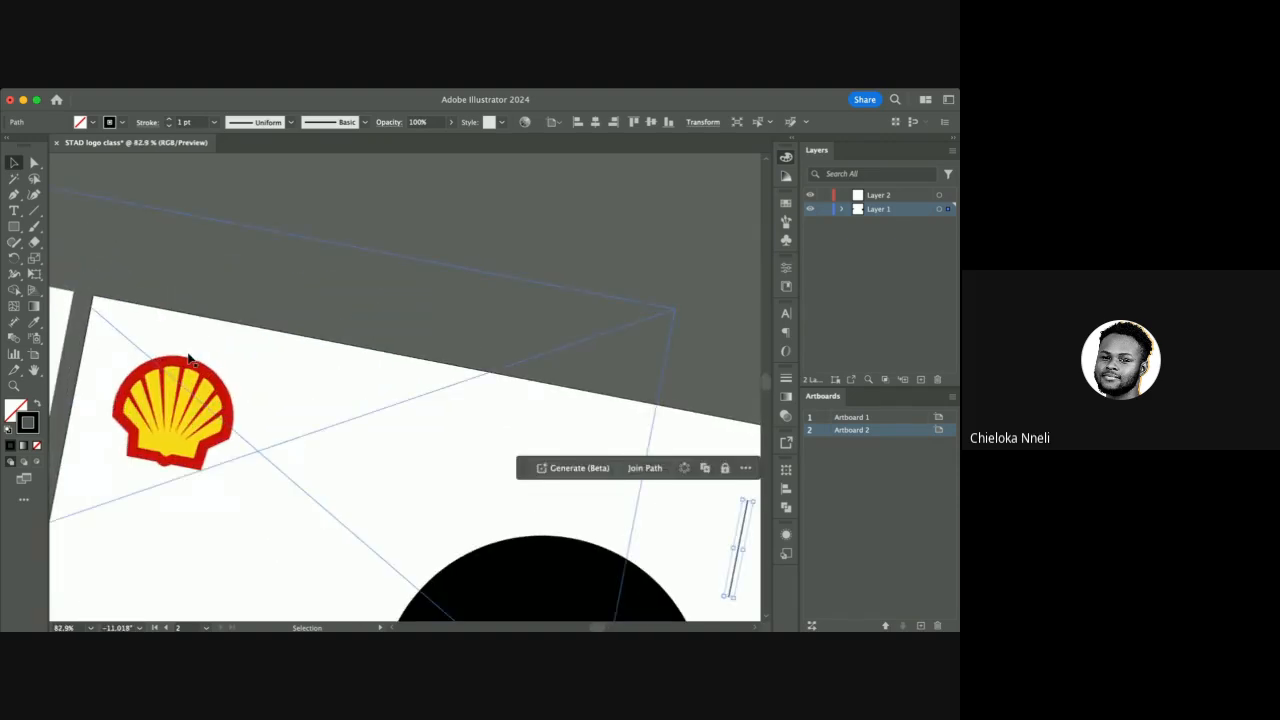
# Try to straighten the rotated canvas view by hand.
pyautogui.scroll(-1, 190, 359)
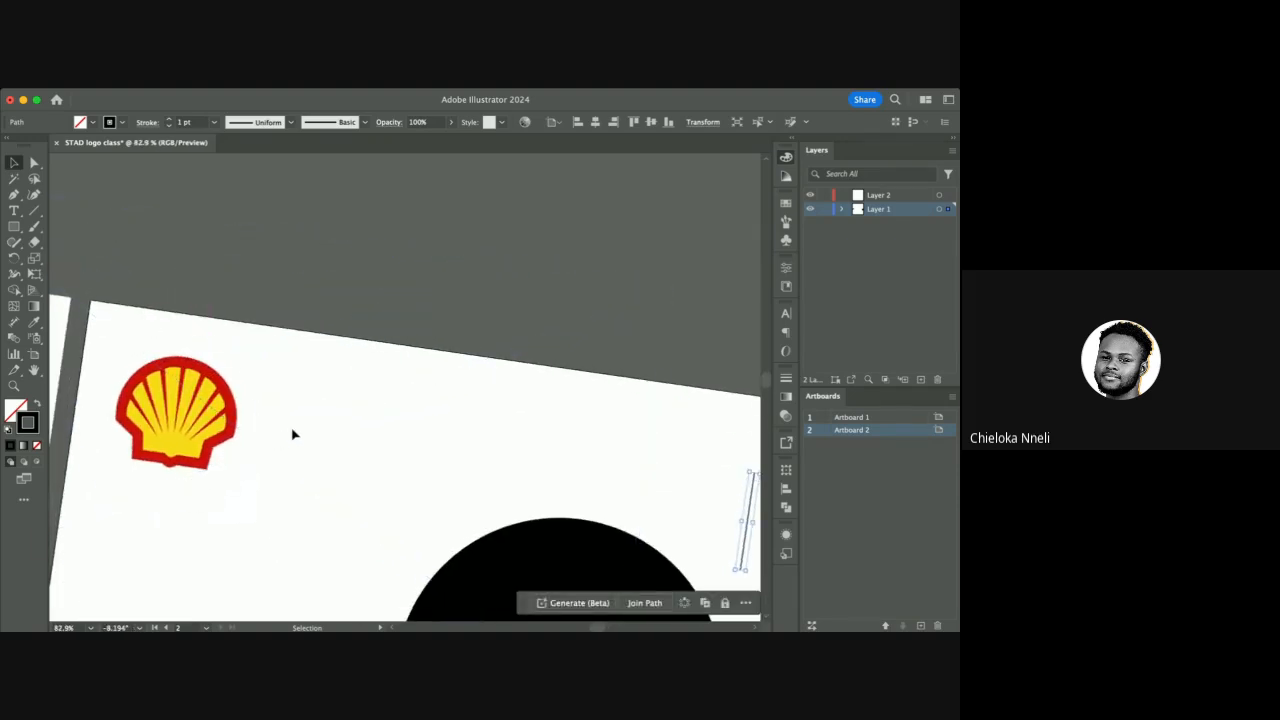
pyautogui.scroll(-1, 301, 432)
pyautogui.scroll(-1, 298, 432)
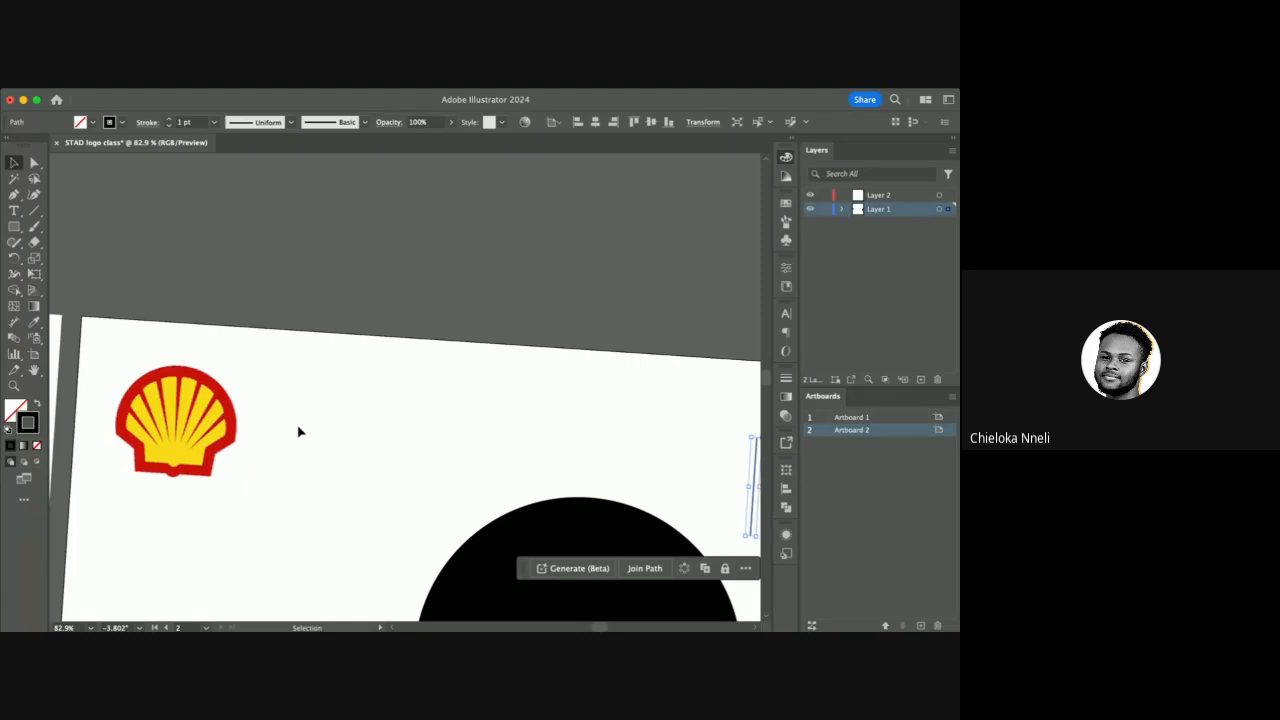
pyautogui.scroll(-1, 298, 432)
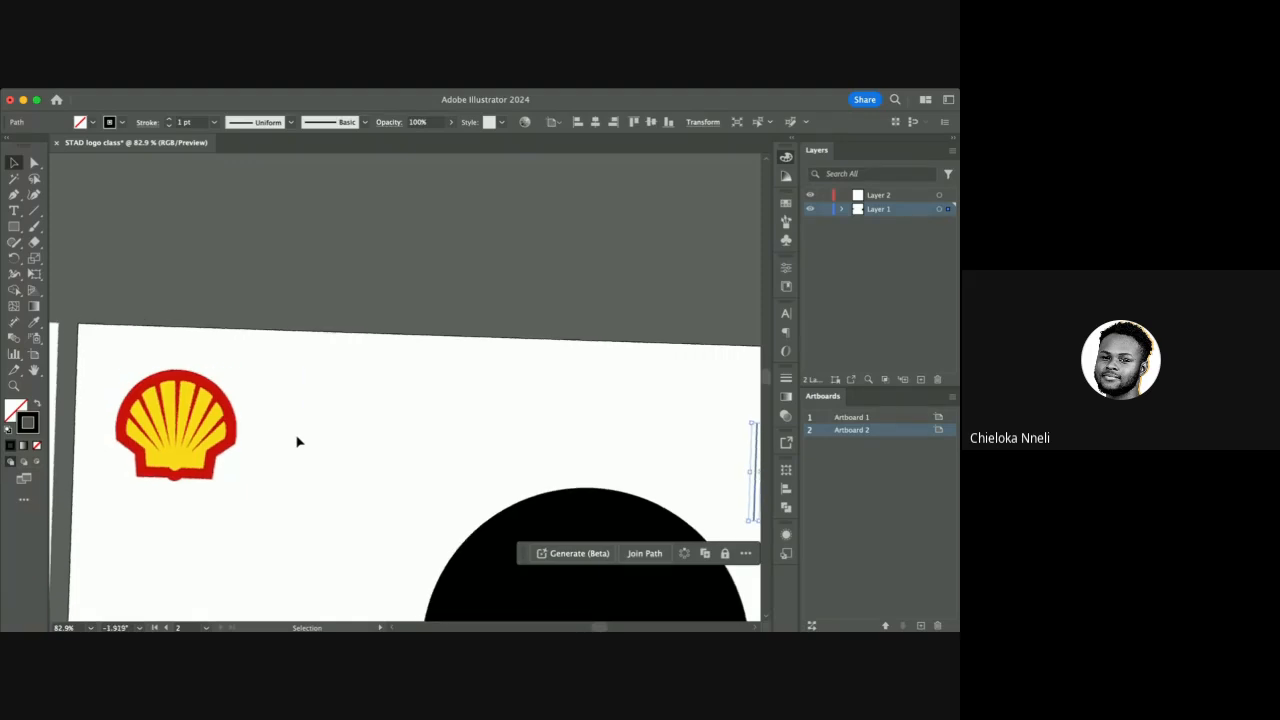
pyautogui.scroll(1, 297, 441)
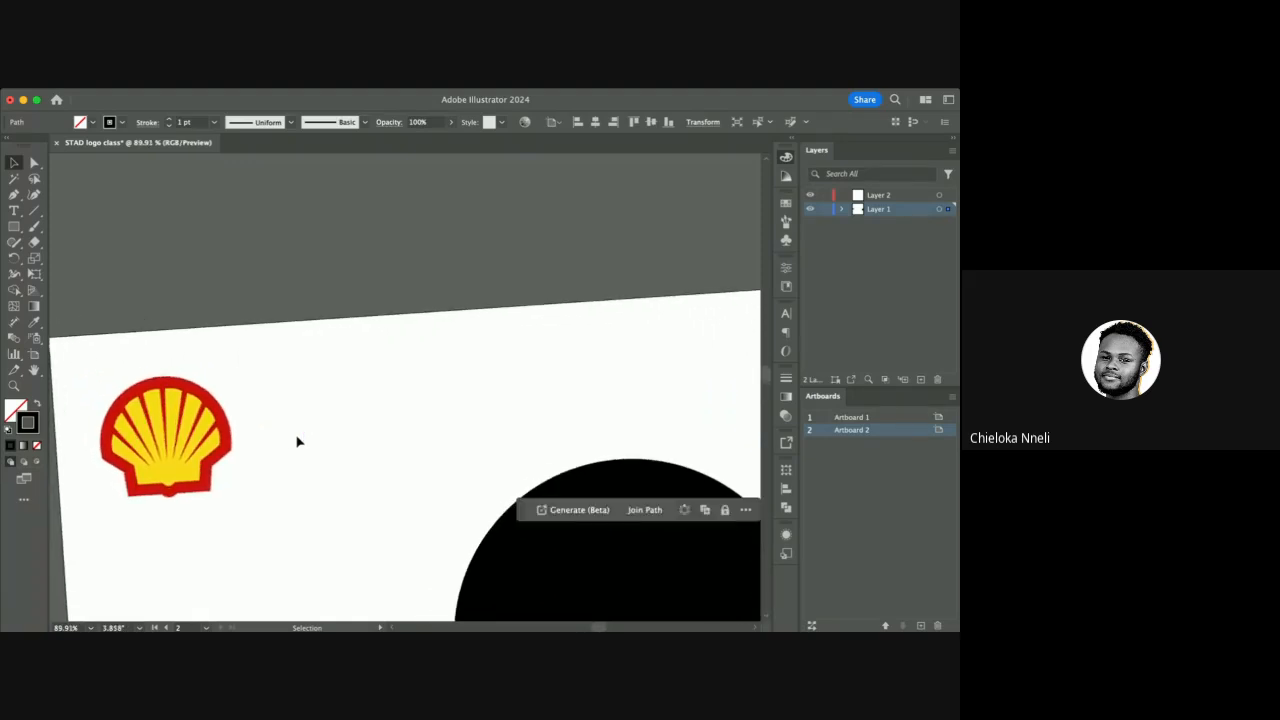
pyautogui.scroll(-3, 297, 441)
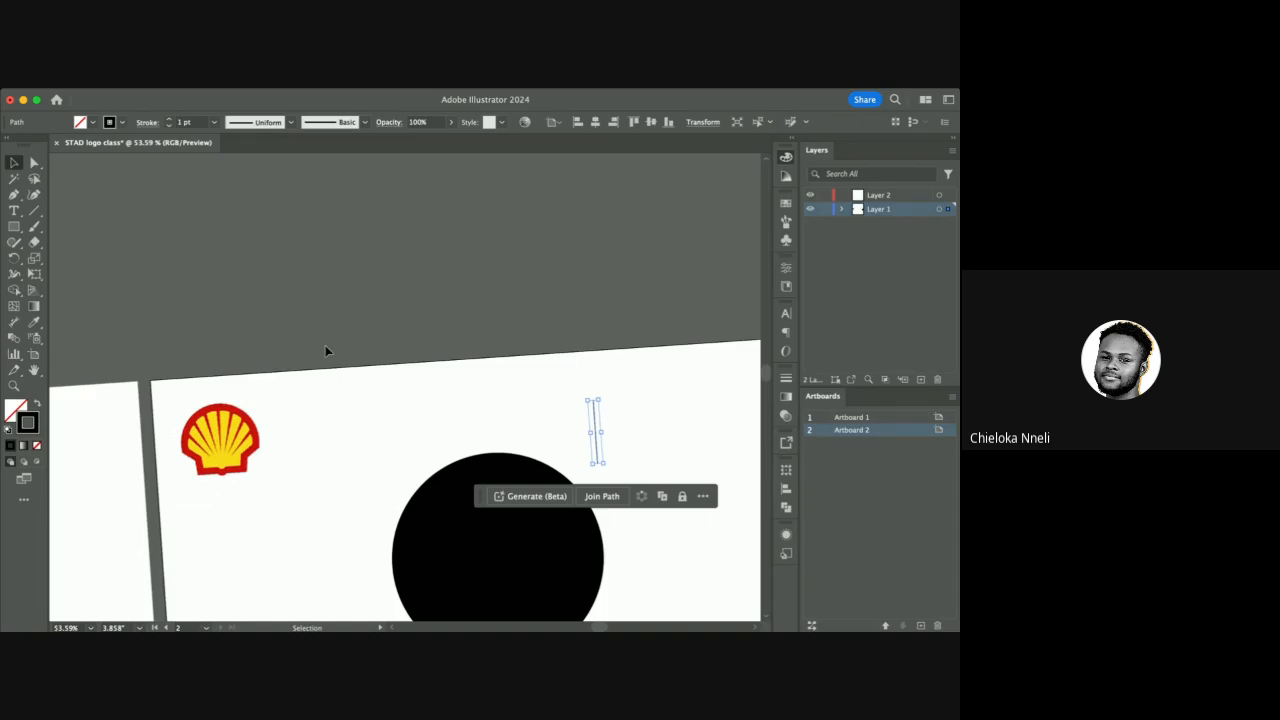
pyautogui.scroll(-1, 325, 351)
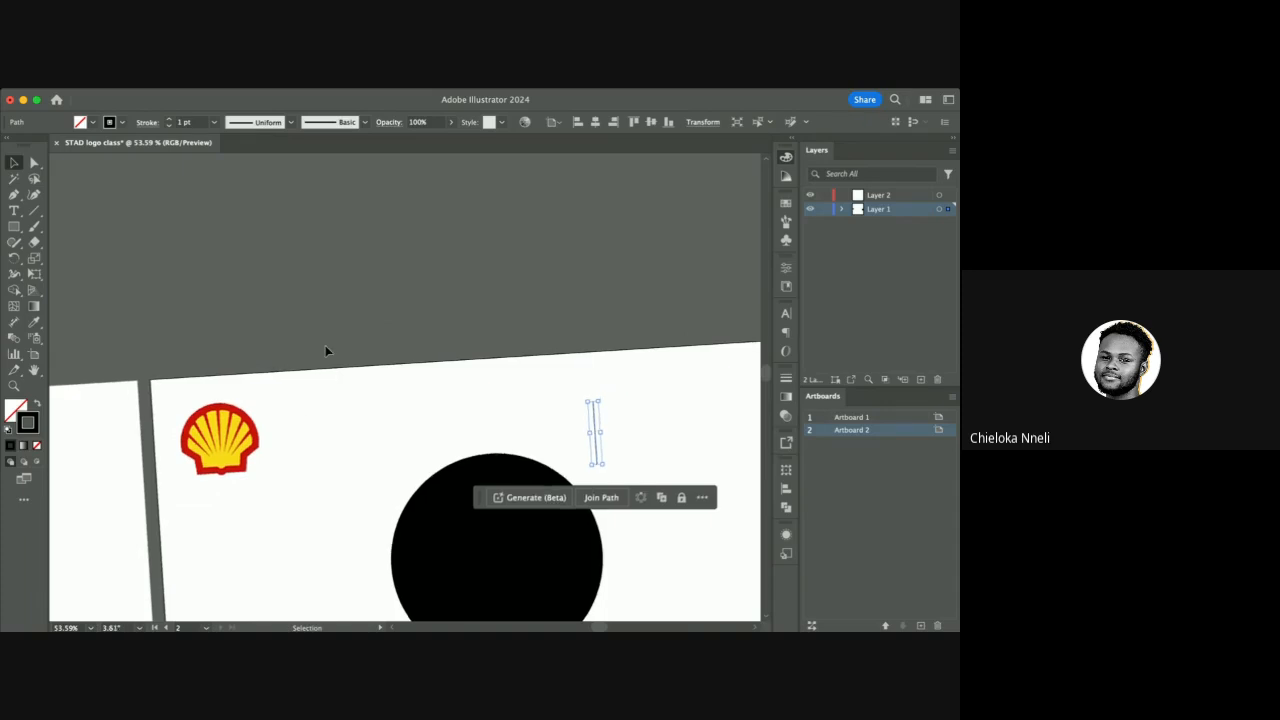
pyautogui.scroll(-2, 325, 350)
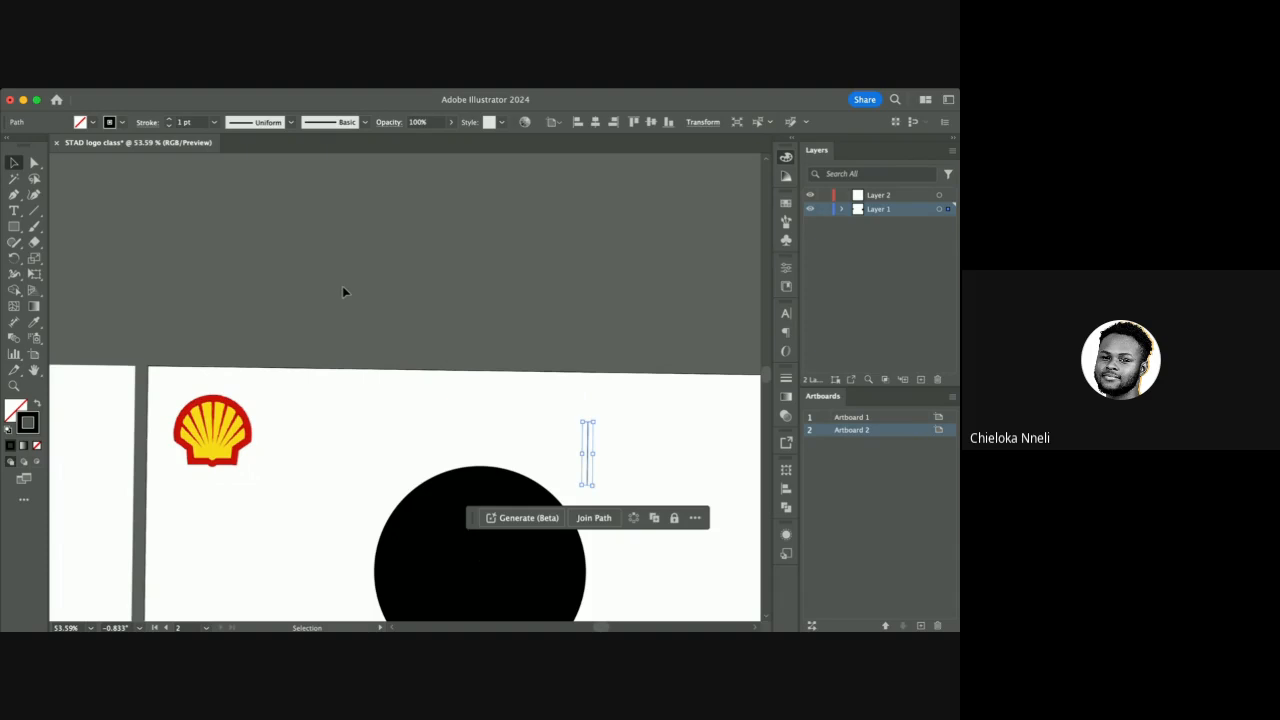
pyautogui.press('a')
pyautogui.hotkey('shift', 'x')
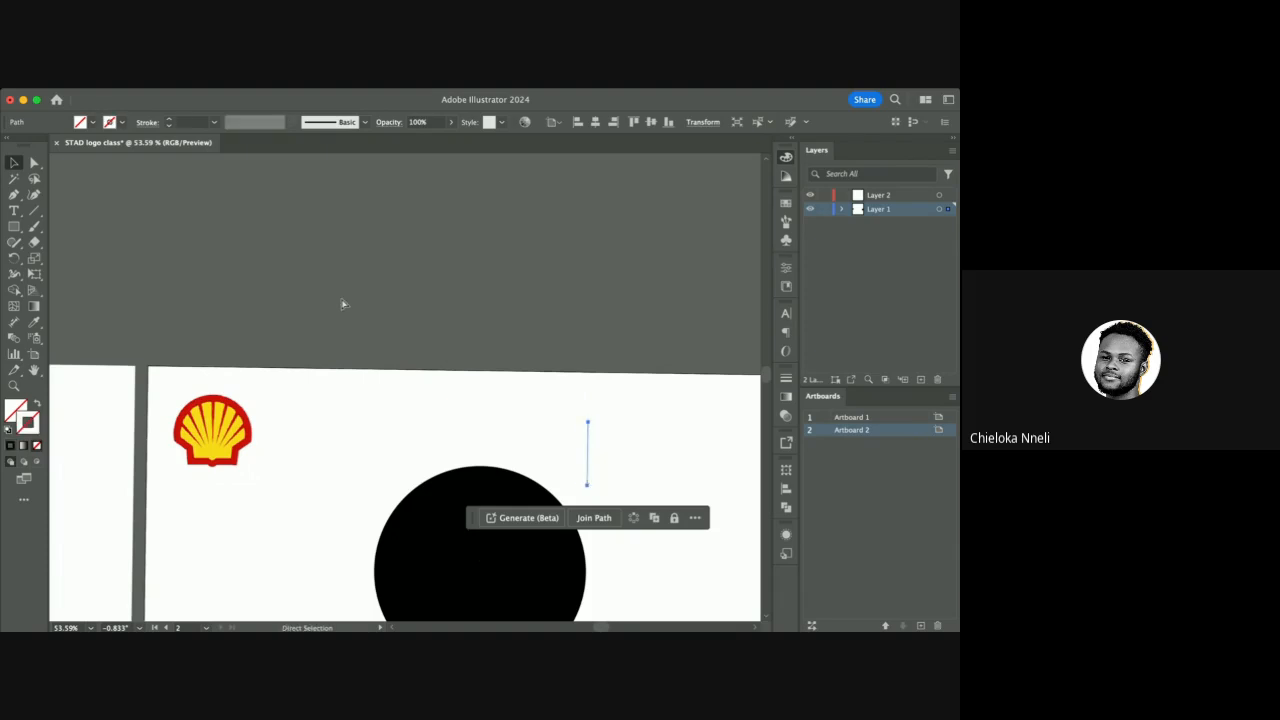
pyautogui.hscroll(5, 343, 304)
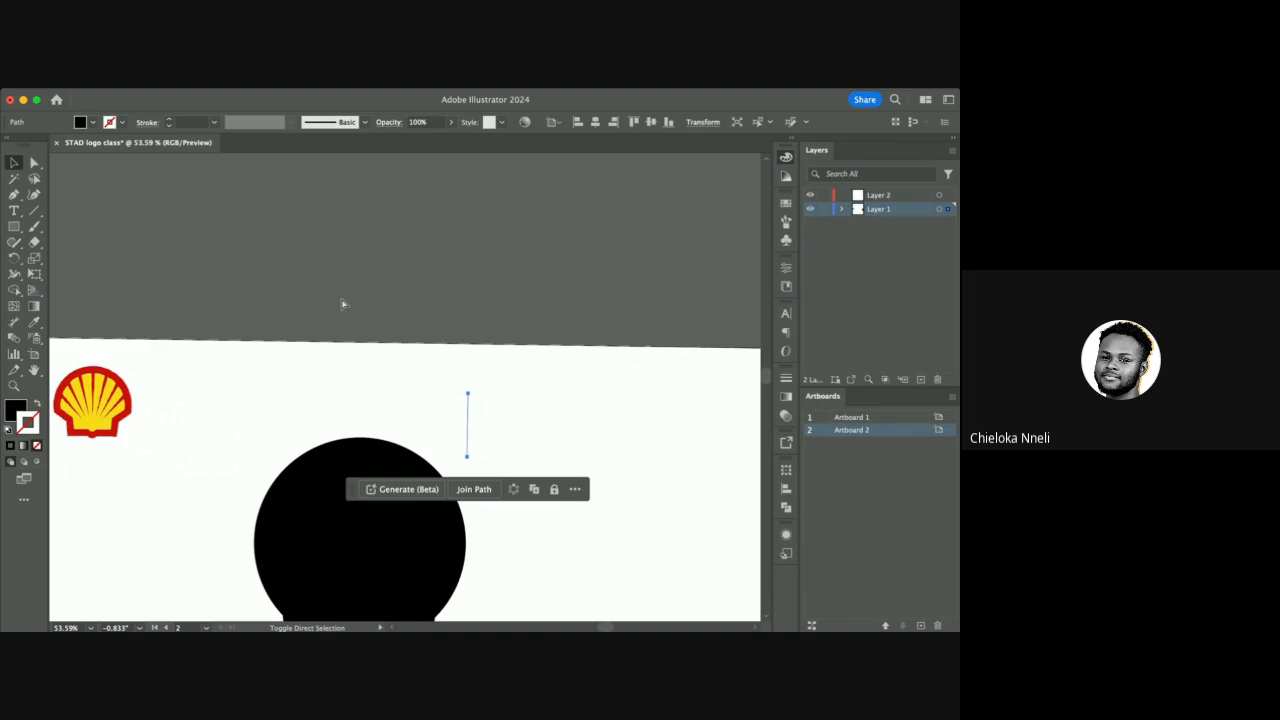
pyautogui.hotkey('shift', 'x')
pyautogui.press('v')
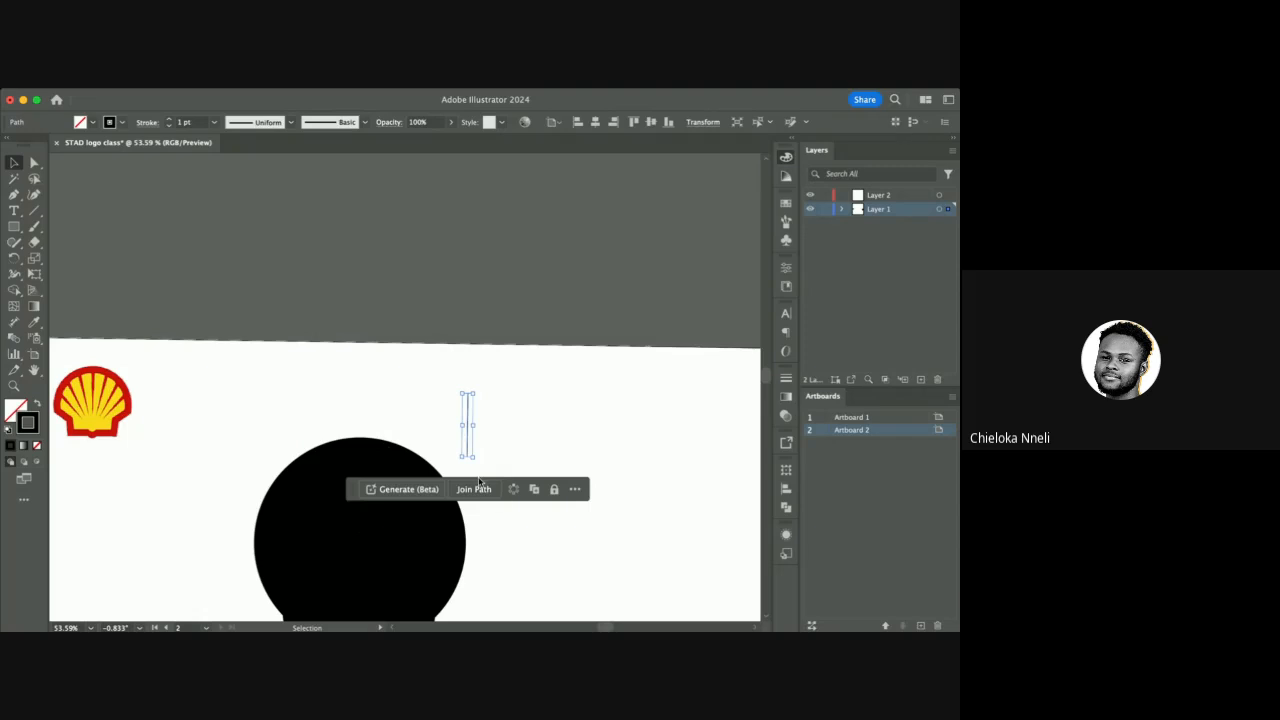
# Set the canvas view rotation to 0° so that the artboards are level.
pyautogui.scroll(1, 449, 452)
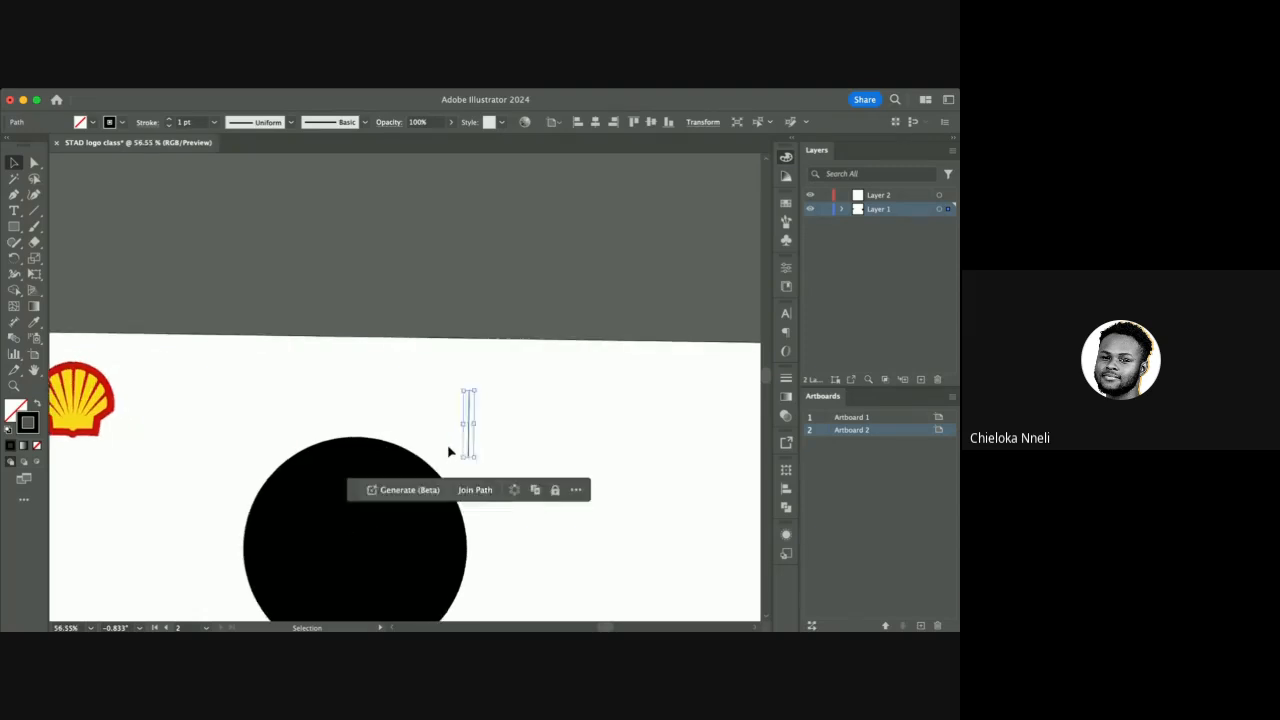
pyautogui.scroll(5, 449, 452)
pyautogui.scroll(-3, 449, 450)
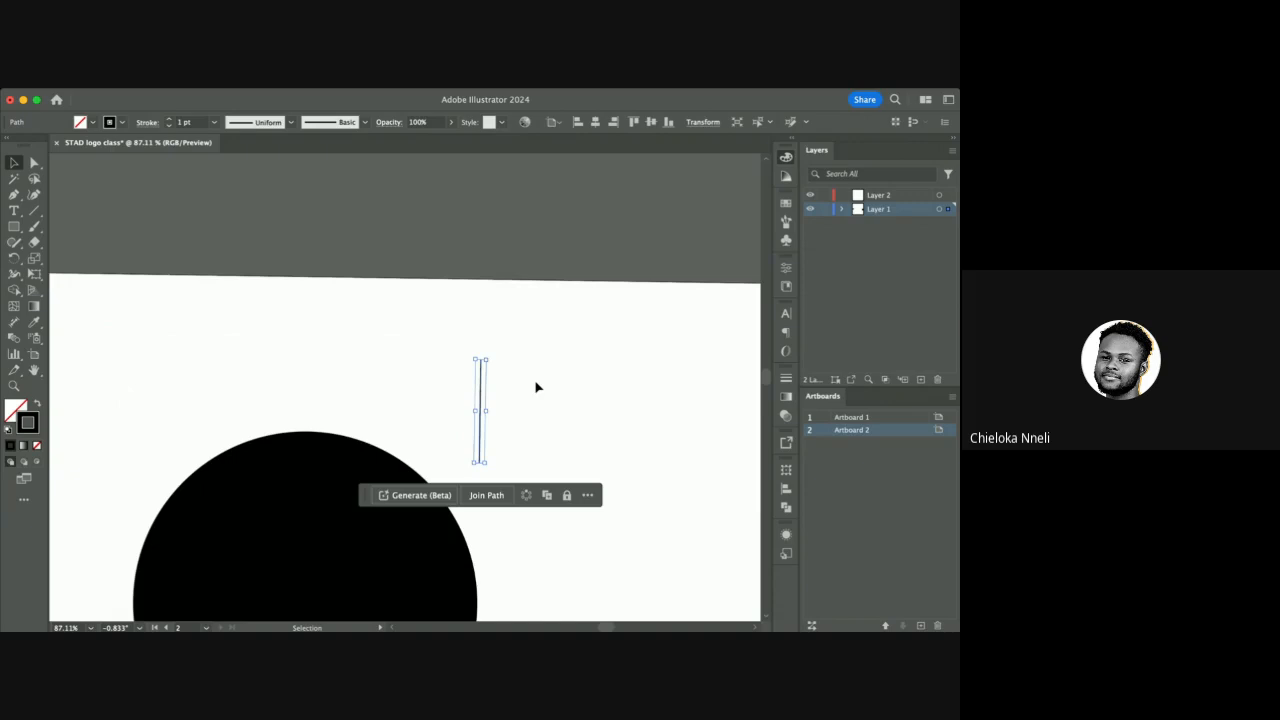
pyautogui.scroll(1, 535, 387)
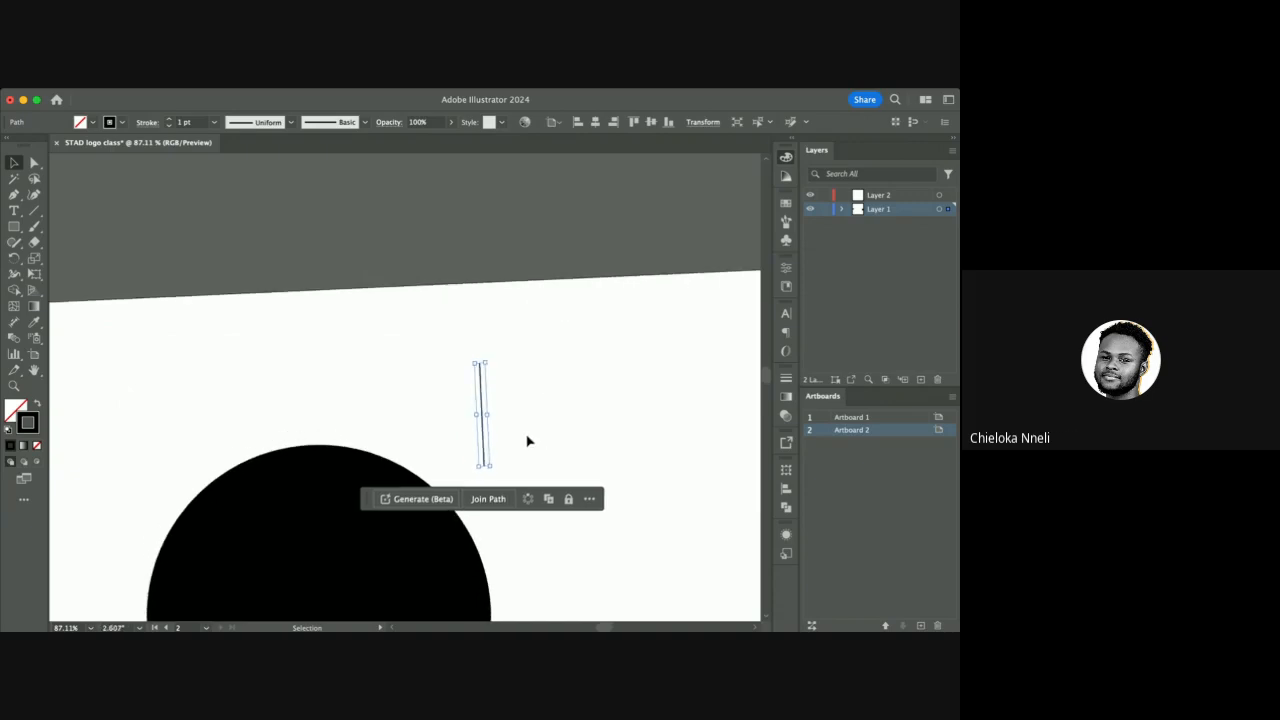
pyautogui.scroll(1, 528, 440)
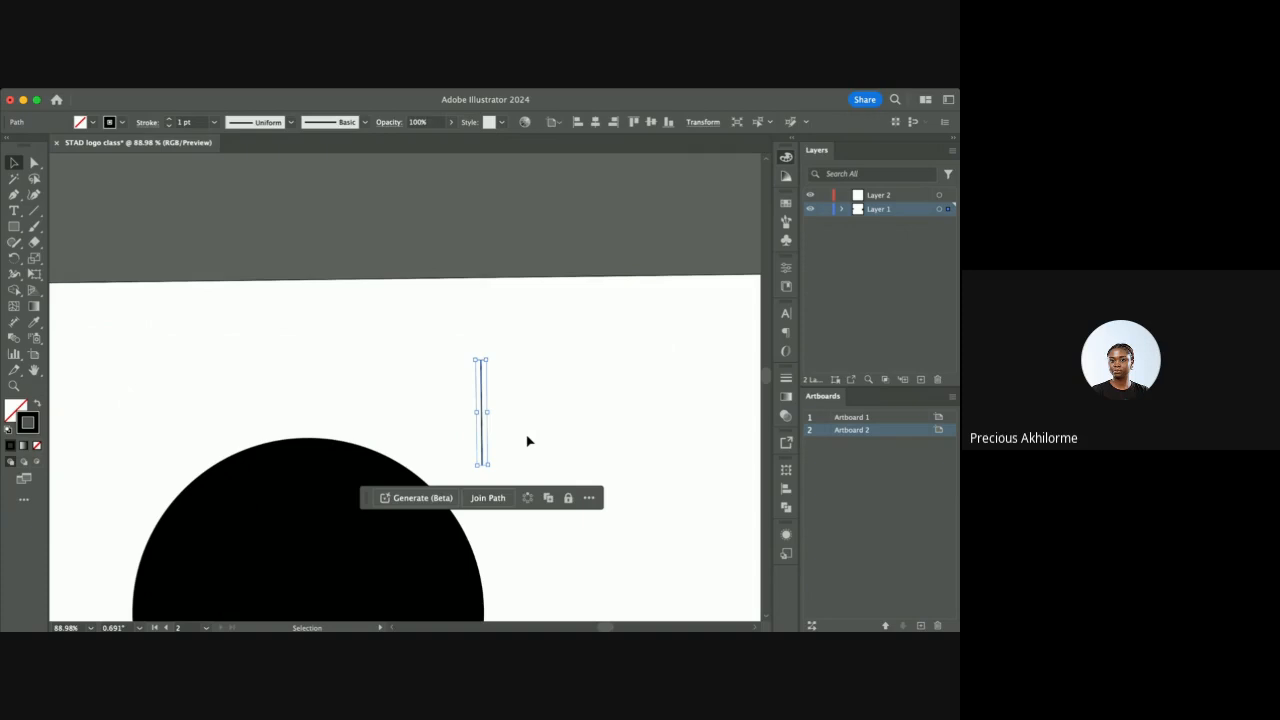
pyautogui.scroll(1, 528, 440)
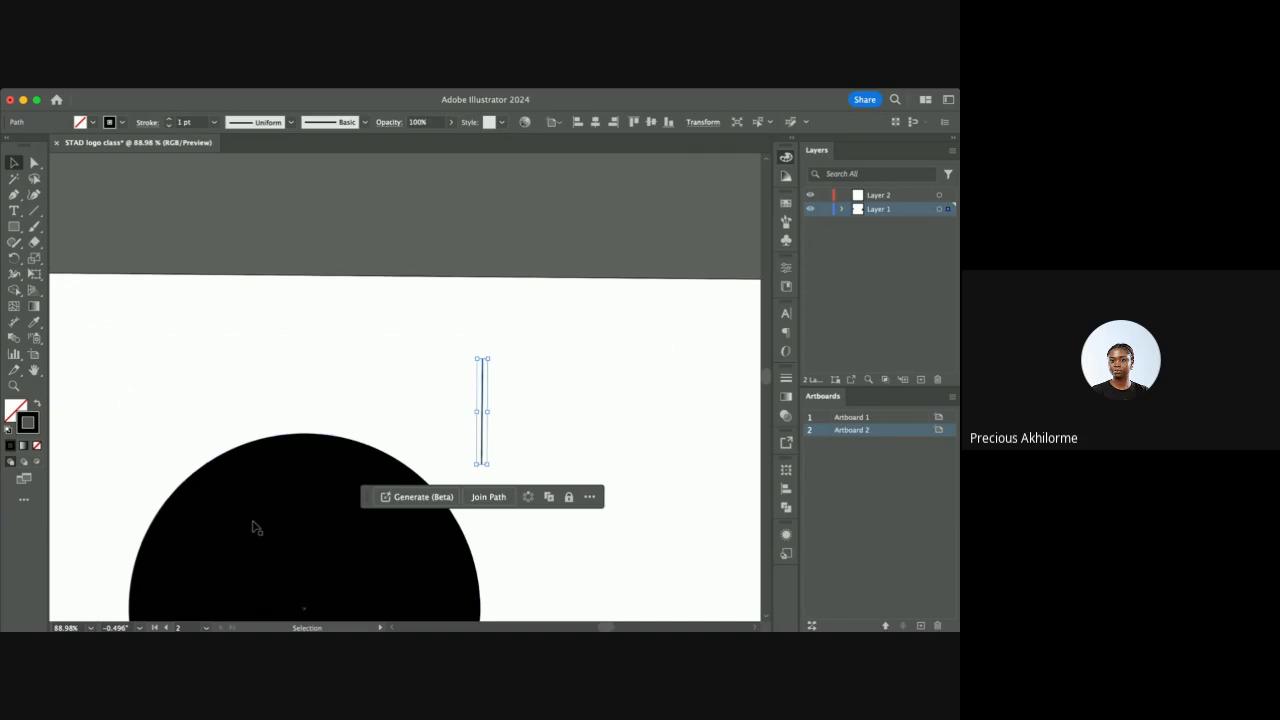
pyautogui.click(113, 627)
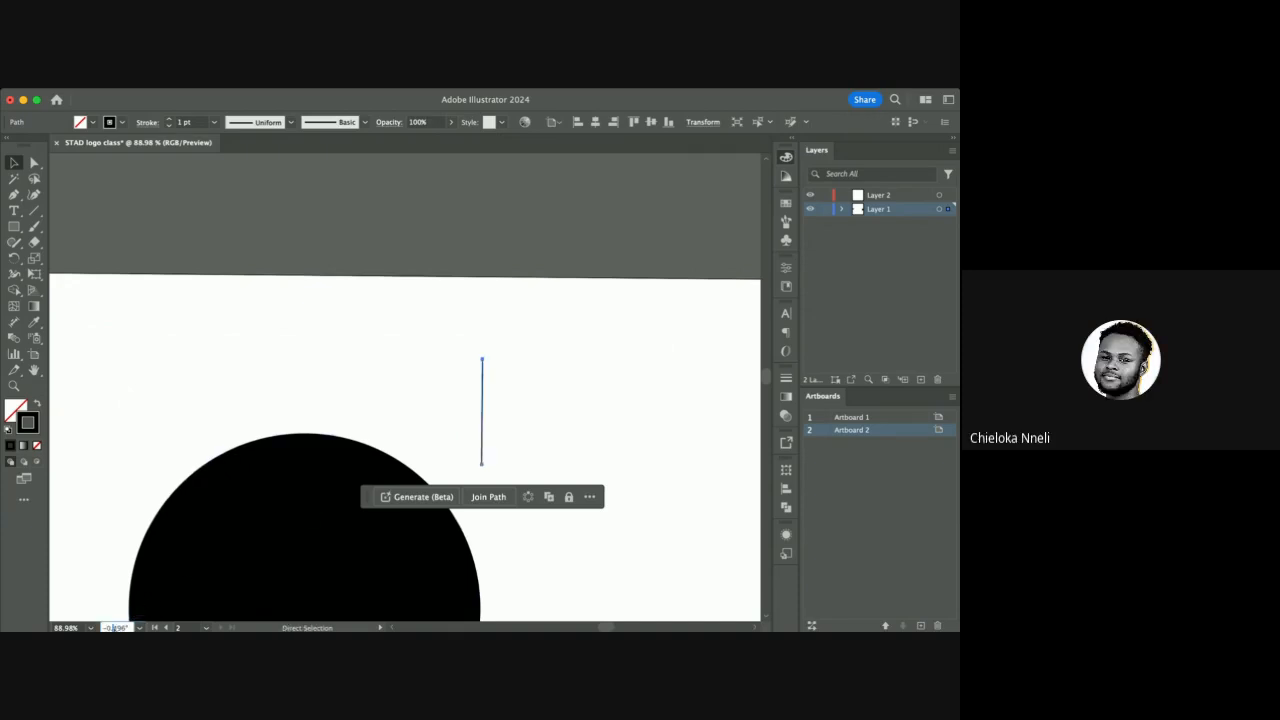
pyautogui.doubleClick(113, 627)
pyautogui.write('0')
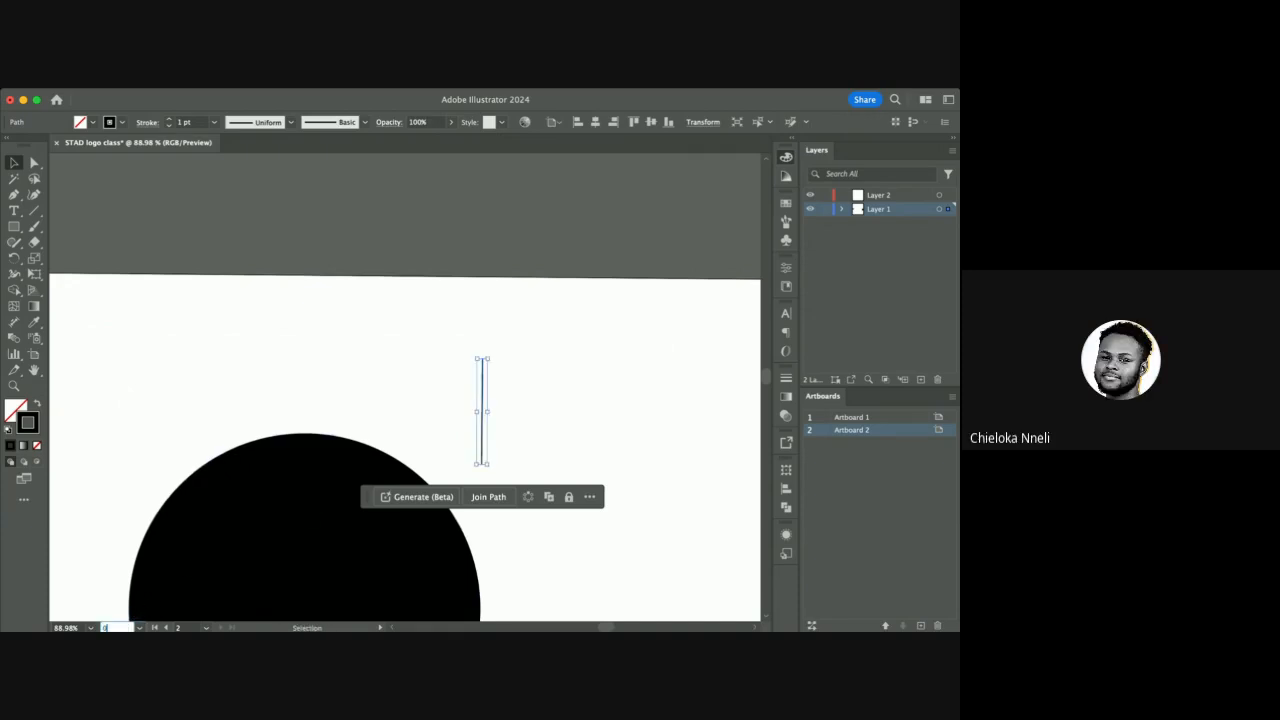
pyautogui.press('Return')
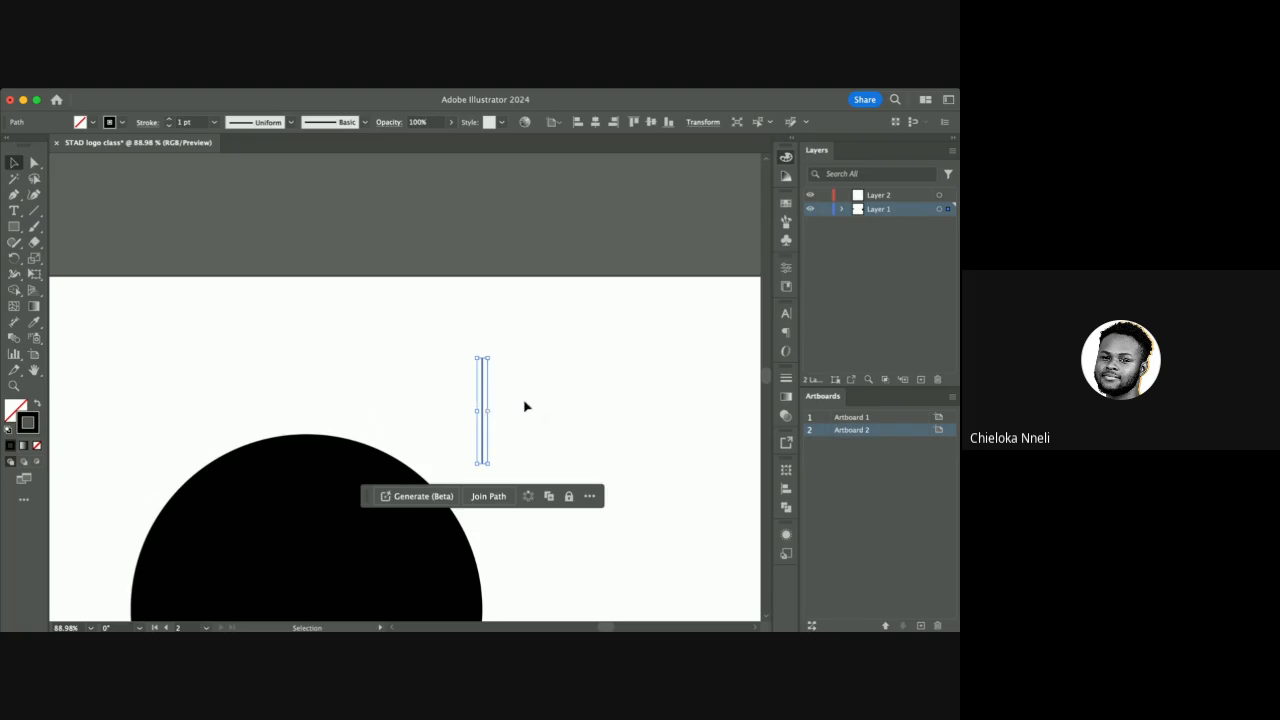
# Move the thin vertical line slightly up and to the left, above the right part of the black circle.
pyautogui.scroll(1, 520, 404)
pyautogui.scroll(5, 477, 410)
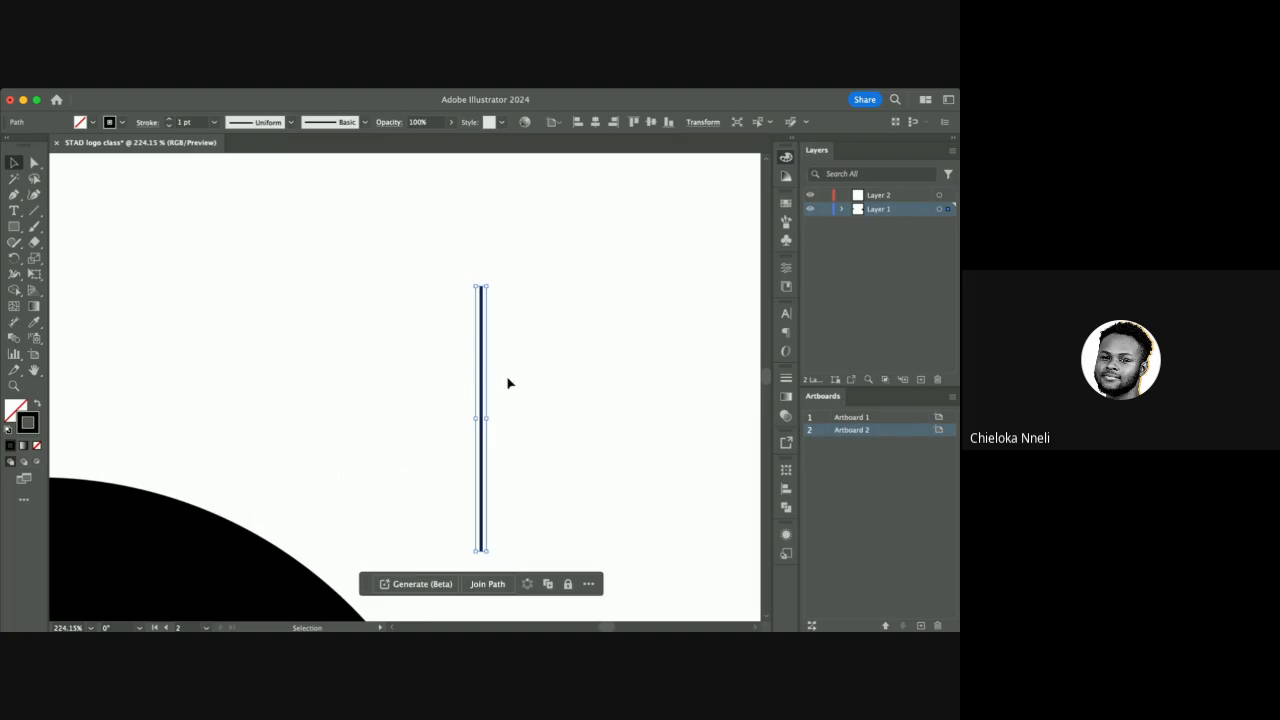
pyautogui.moveTo(484, 391); pyautogui.dragTo(436, 303)
pyautogui.scroll(-6, 436, 304)
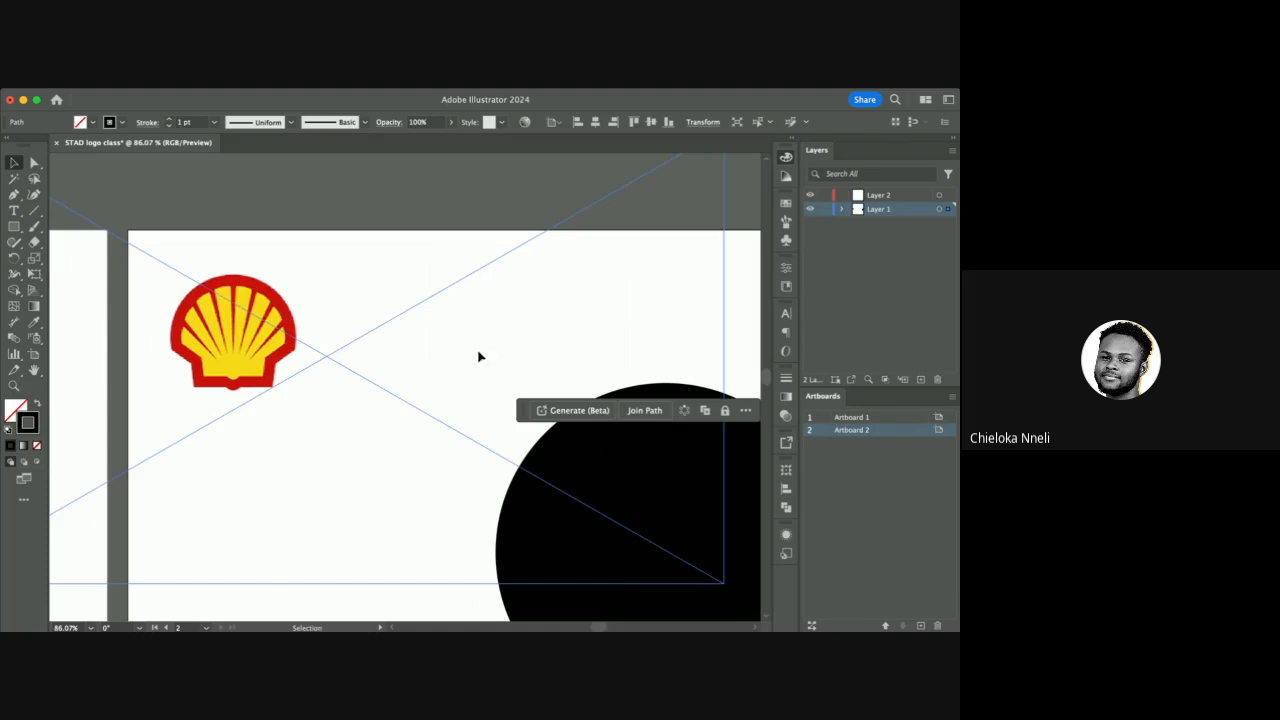
pyautogui.hscroll(6, 594, 357)
pyautogui.scroll(3, 506, 307)
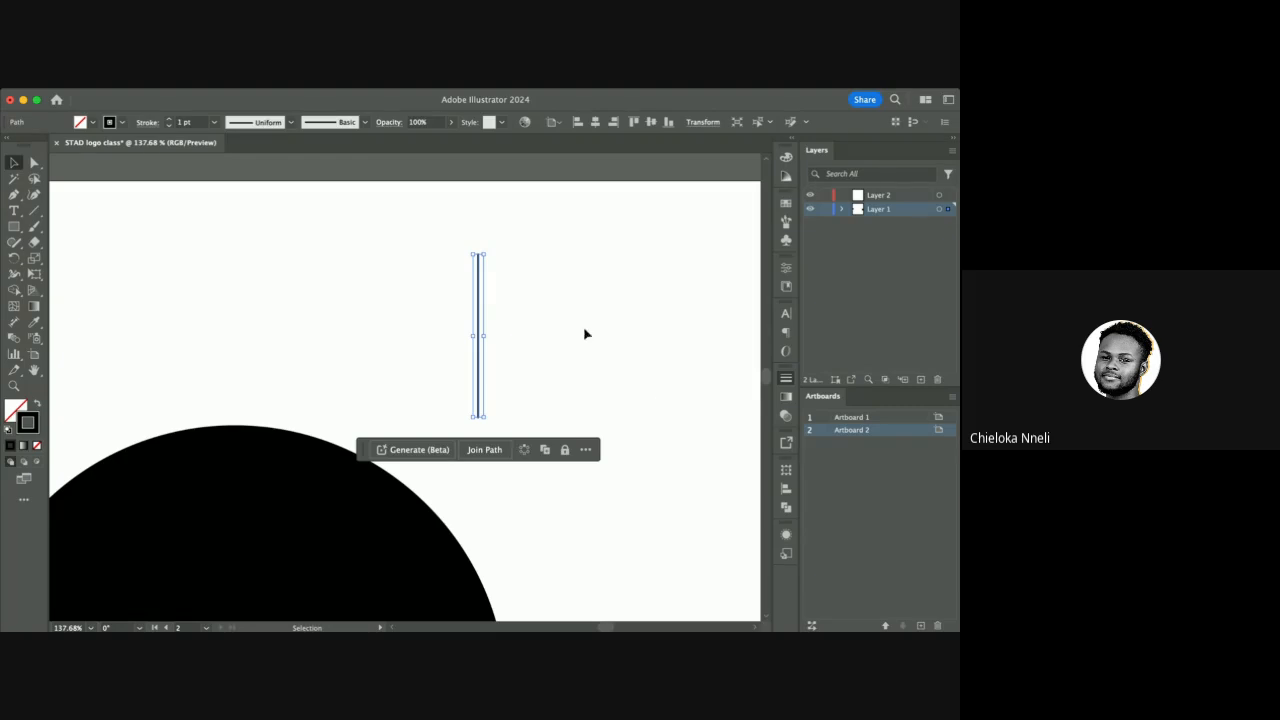
# Try round caps on the ends of the vertical line.
pyautogui.scroll(10, 488, 262)
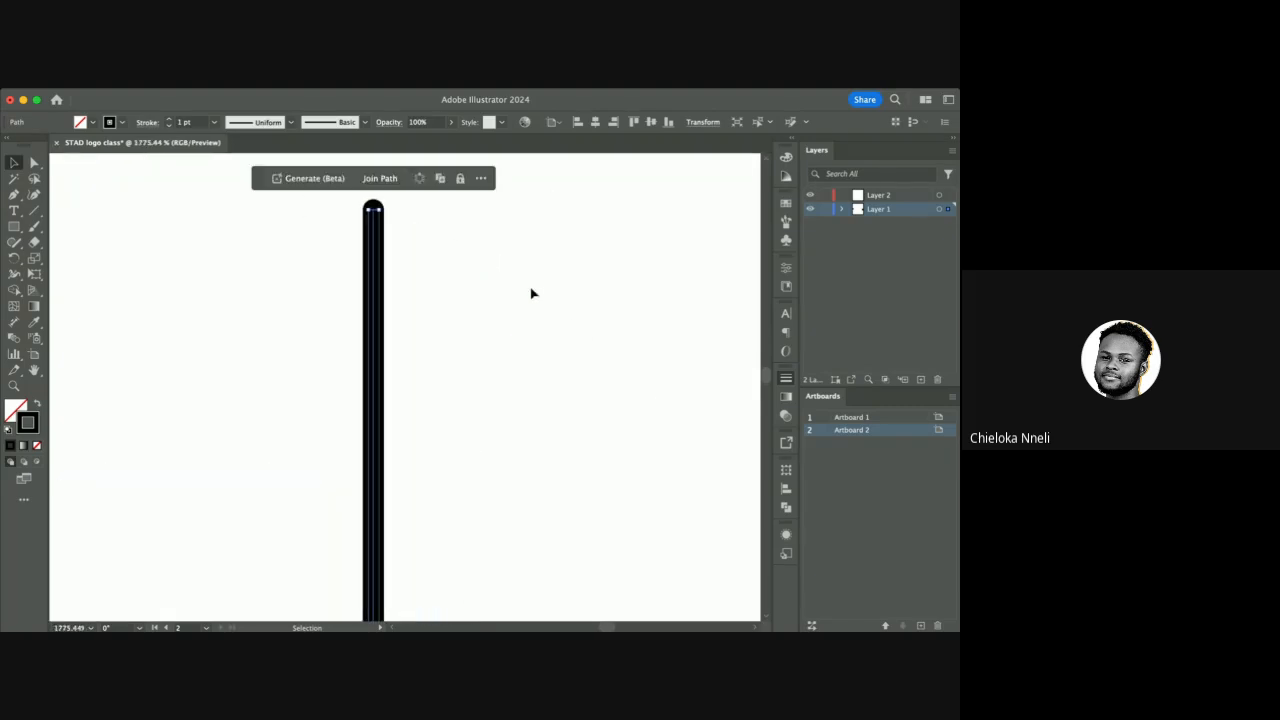
pyautogui.press('super+z')
pyautogui.press('super+shift+z')
pyautogui.press('super+shift+z')
pyautogui.click(420, 327)
pyautogui.scroll(-2, 420, 331)
pyautogui.scroll(1, 420, 332)
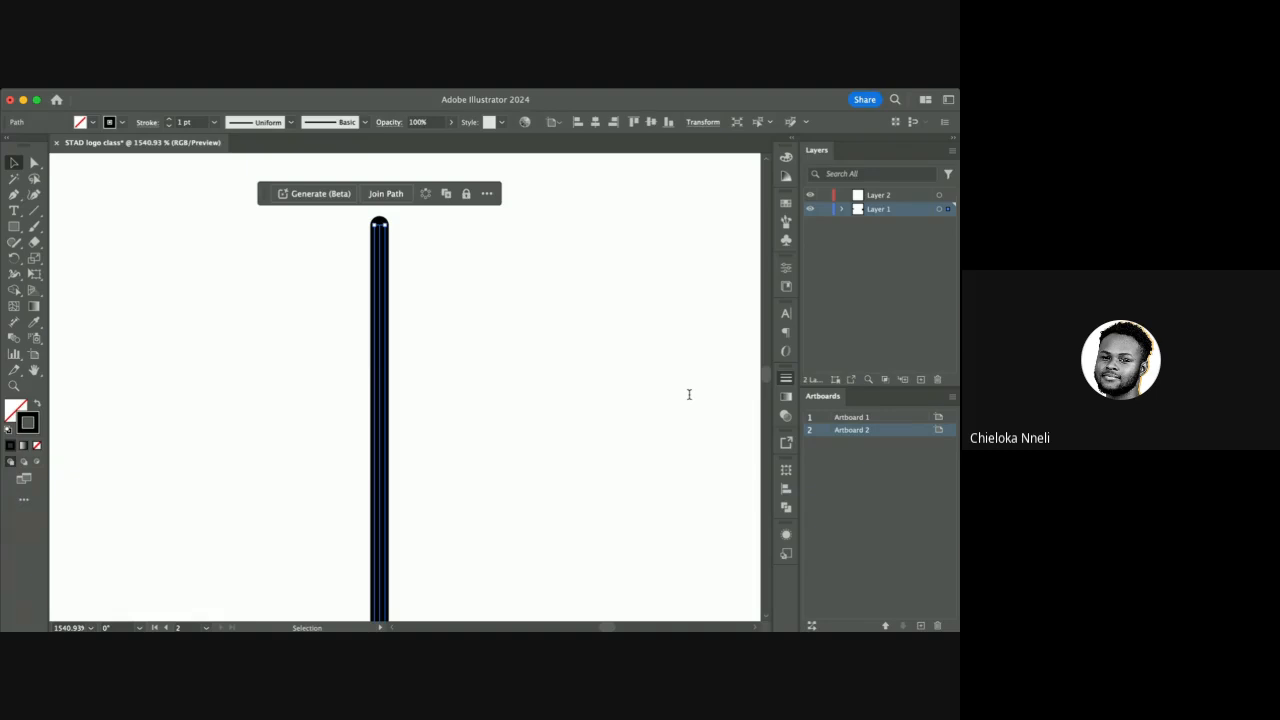
# Set the vertical line's stroke weight to 10 pt and return its ends to flat butt caps.
pyautogui.press('super+z')
pyautogui.scroll(-10, 307, 327)
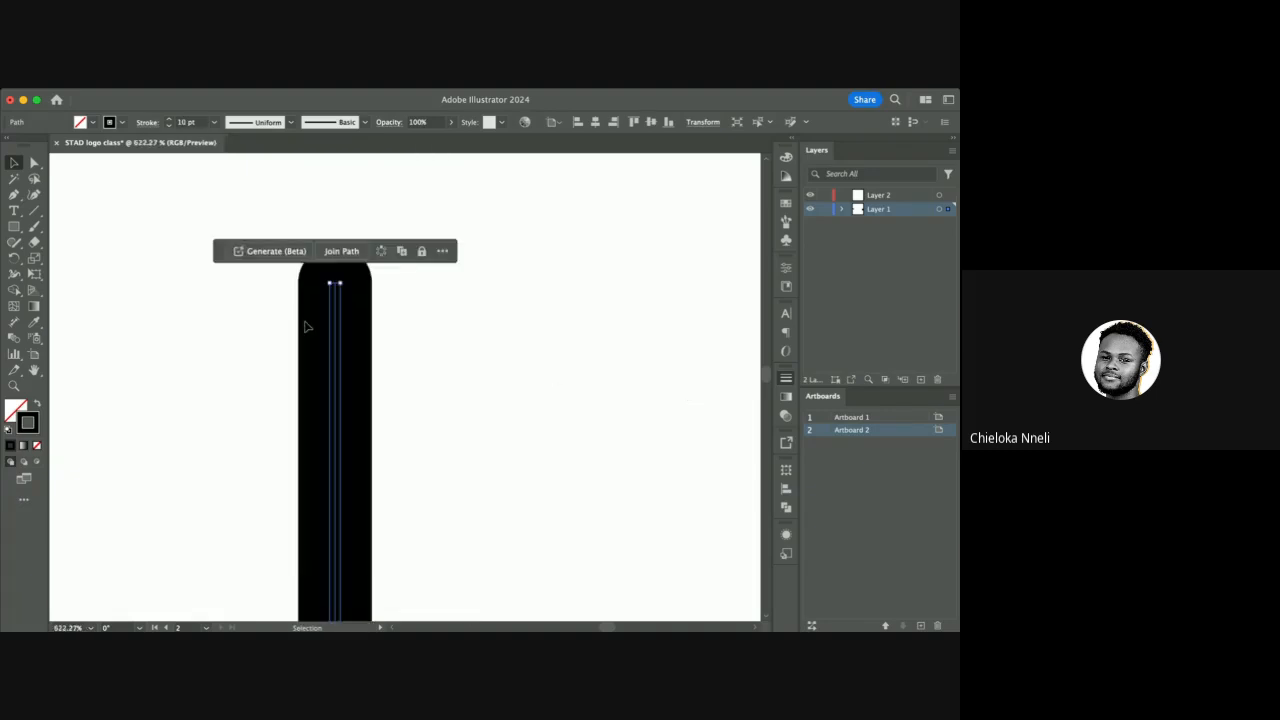
pyautogui.press('super+z')
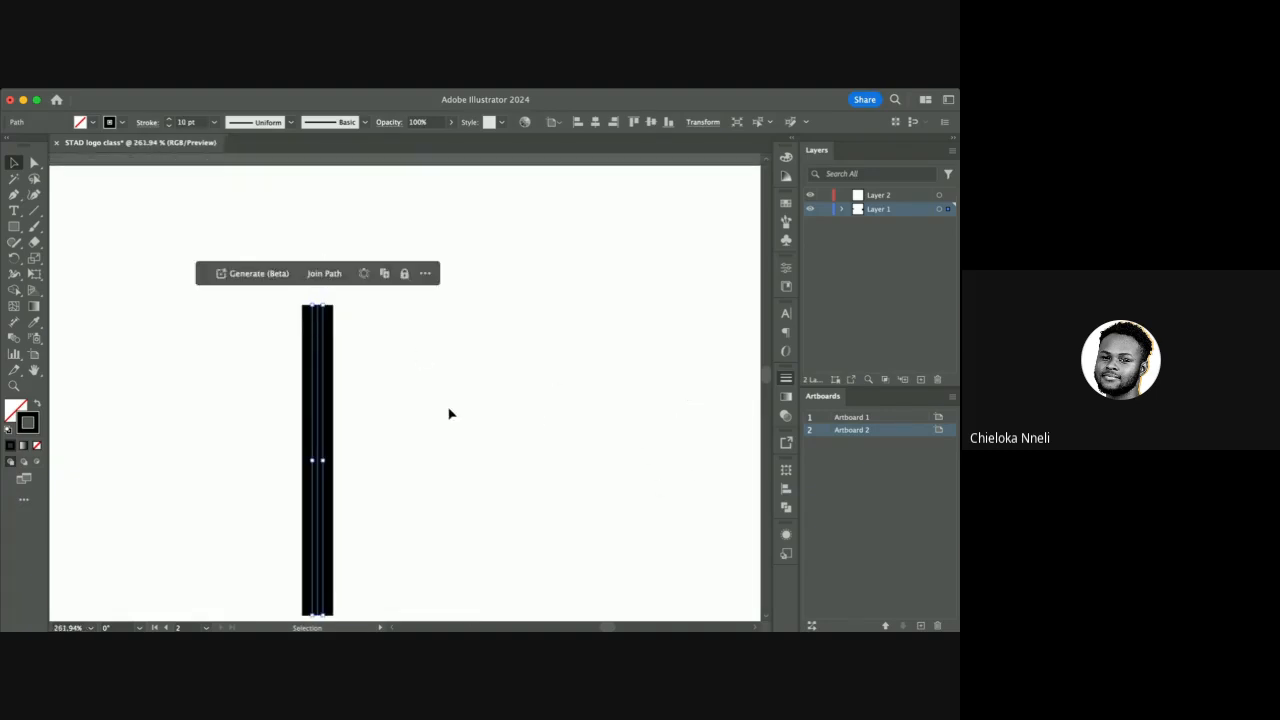
pyautogui.scroll(-2, 438, 408)
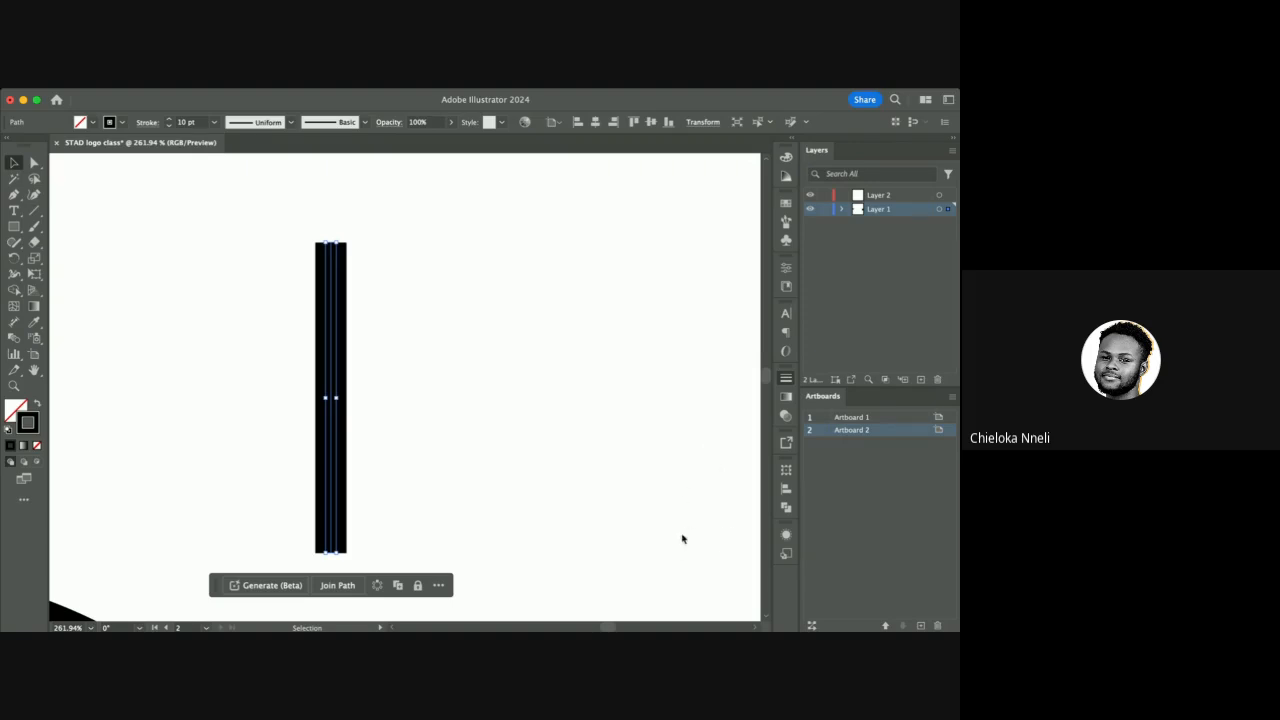
# Apply a triangular width profile to the vertical line, wide at its upper end and pointed at its lower end.
pyautogui.click(700, 453)
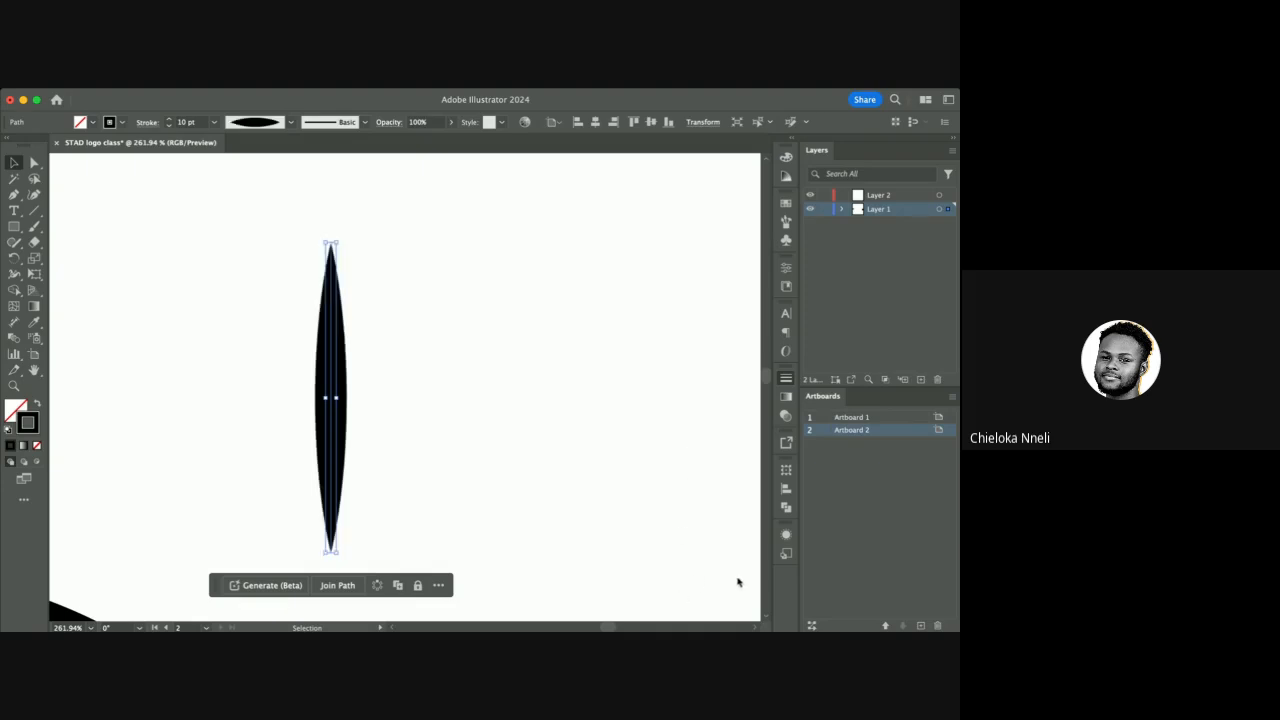
pyautogui.click(670, 512)
pyautogui.scroll(-5, 451, 362)
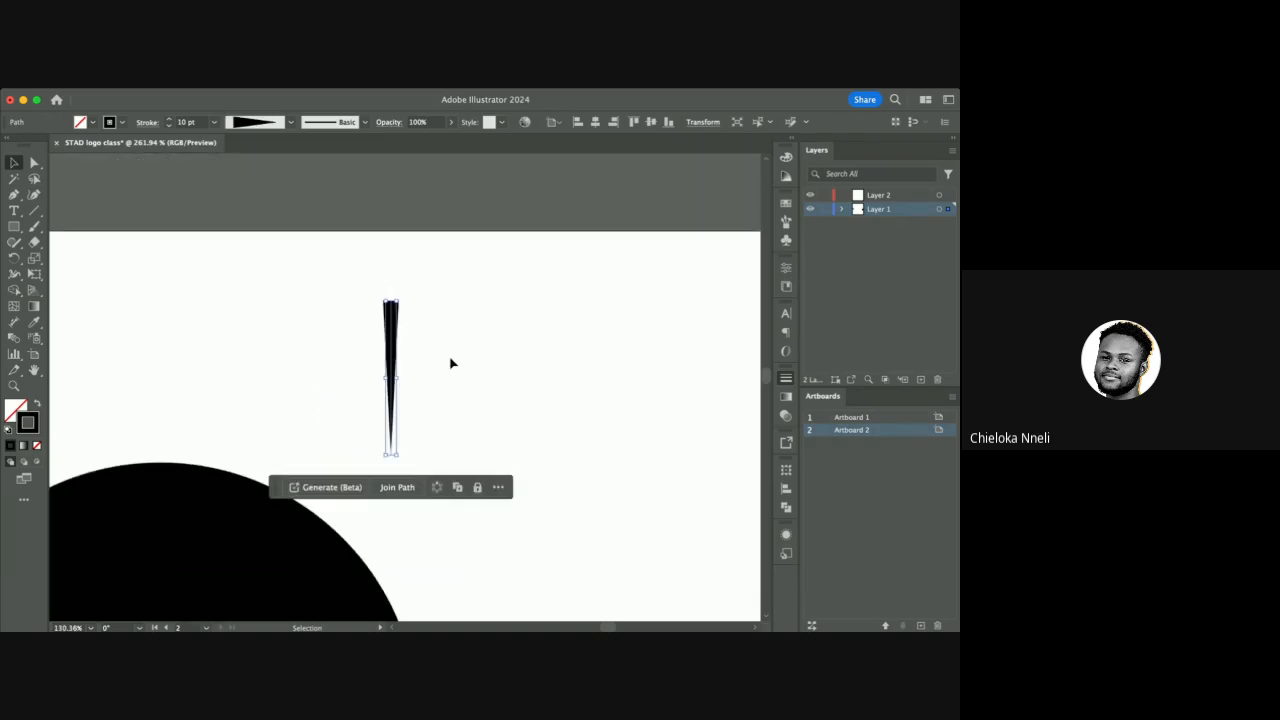
# Move the tapered line against the right edge of the reference Shell logo to compare it with the logo's rays.
pyautogui.scroll(-5, 451, 363)
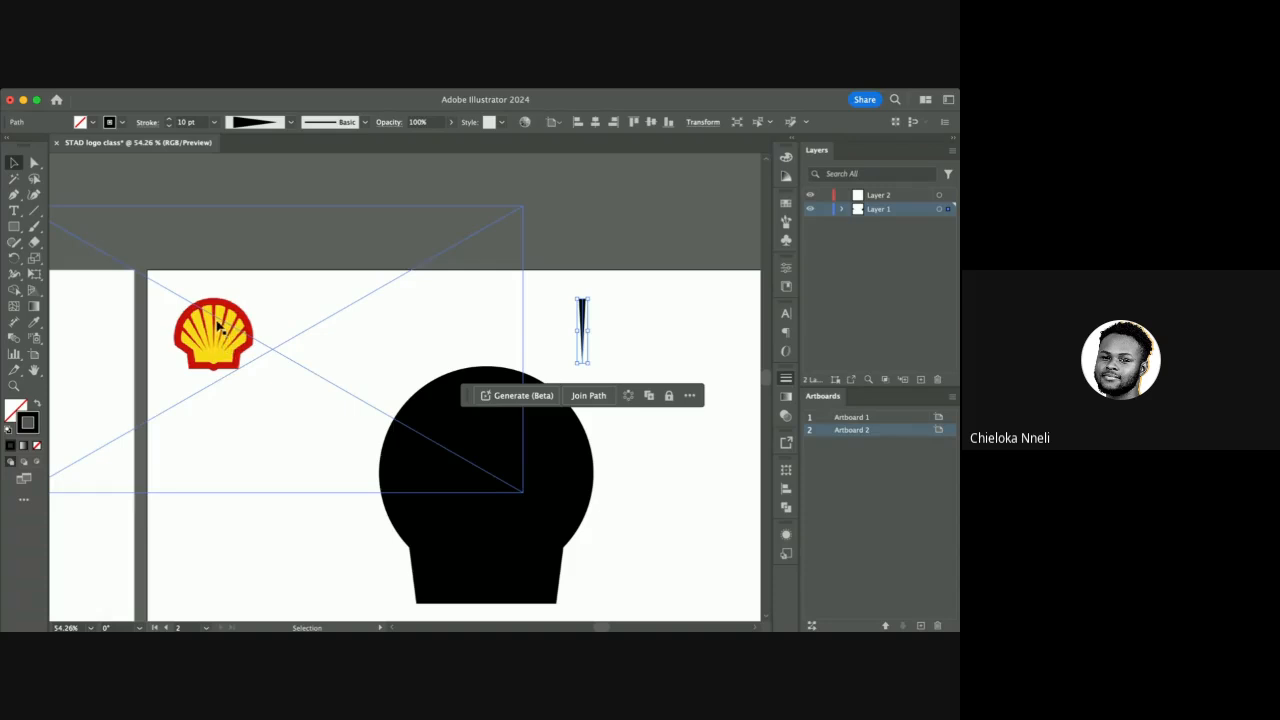
pyautogui.moveTo(582, 330); pyautogui.dragTo(254, 322)
pyautogui.scroll(5, 228, 318)
pyautogui.scroll(2, 228, 318)
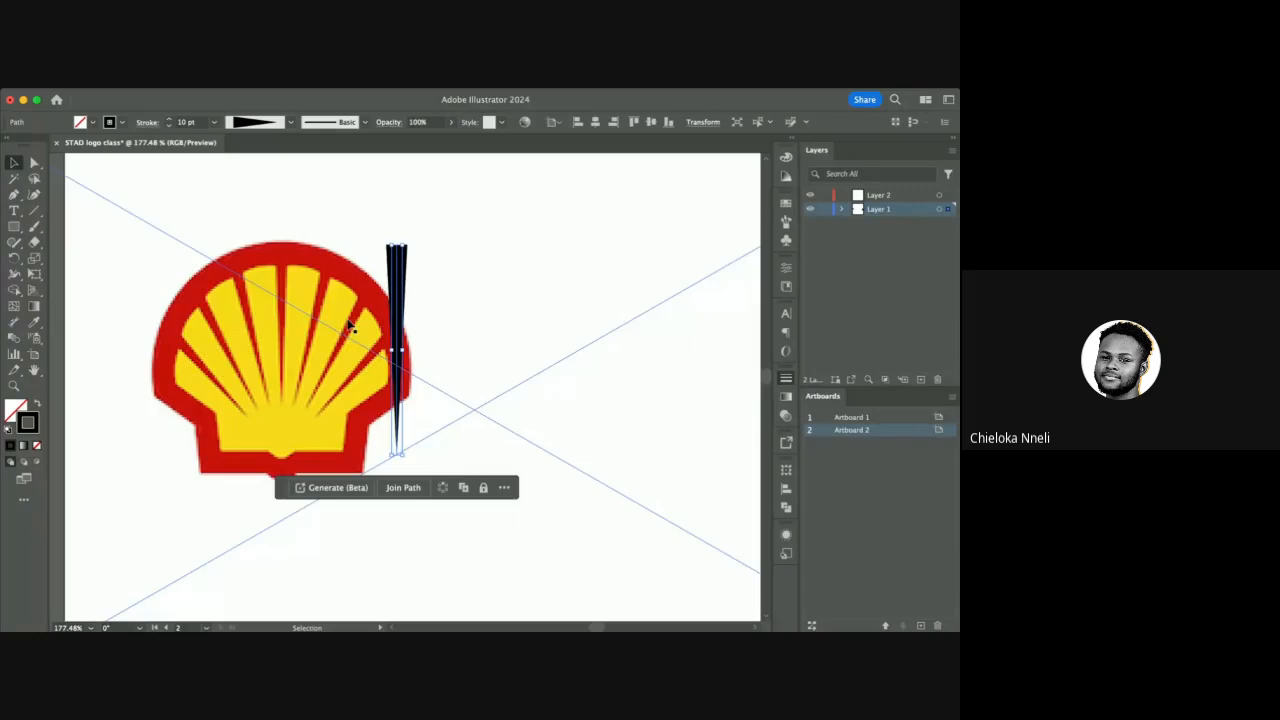
# Move the tapered line back to the blank area above the right half of the black circle.
pyautogui.scroll(-7, 350, 322)
pyautogui.moveTo(378, 297); pyautogui.dragTo(676, 283)
pyautogui.hscroll(5, 530, 284)
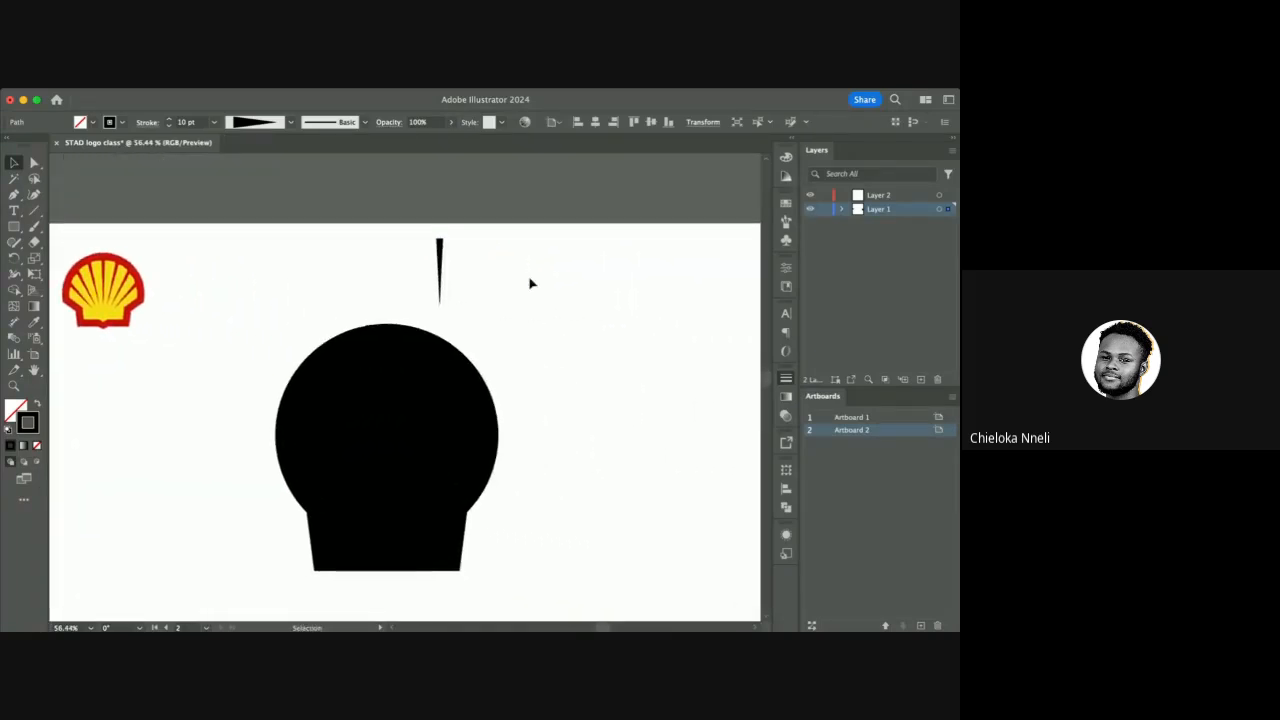
pyautogui.hscroll(1, 531, 284)
# Set the tapered line's stroke weight to 12 pt and deselect it.
pyautogui.scroll(6, 420, 255)
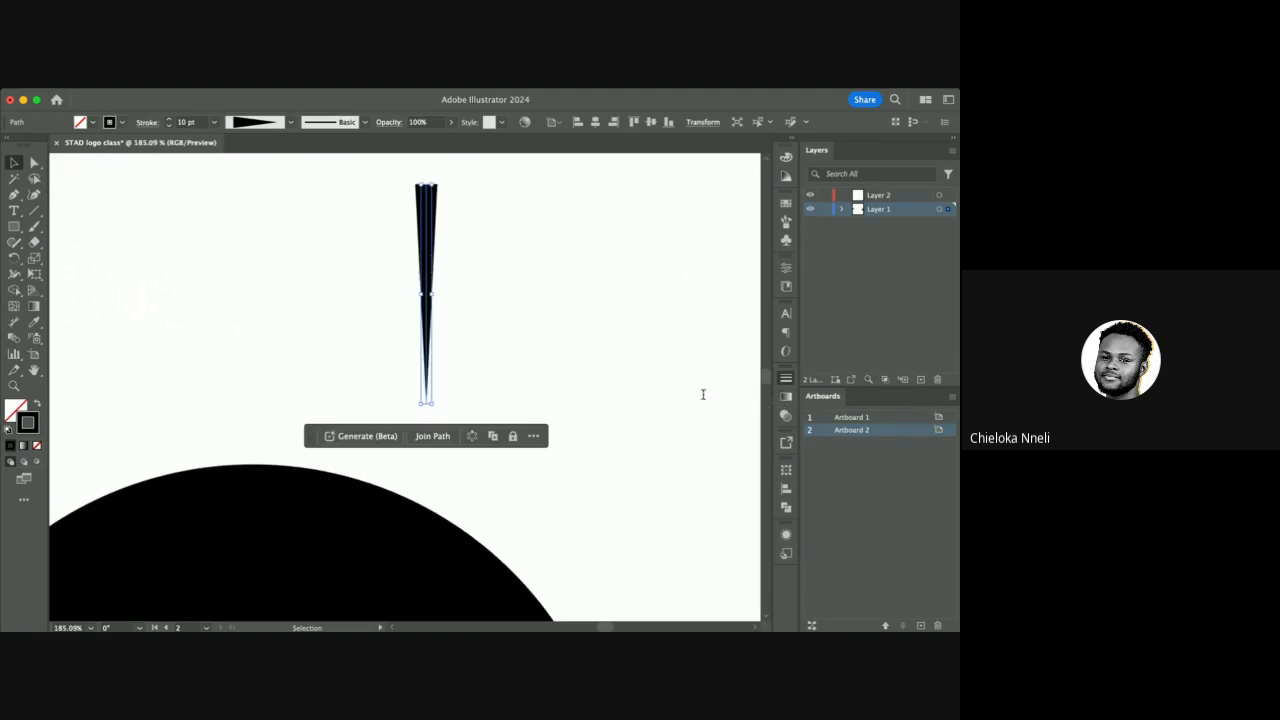
pyautogui.press('Up')
pyautogui.hotkey('shift', 'Up')
pyautogui.hotkey('shift', 'Down')
pyautogui.hotkey('shift', 'Up')
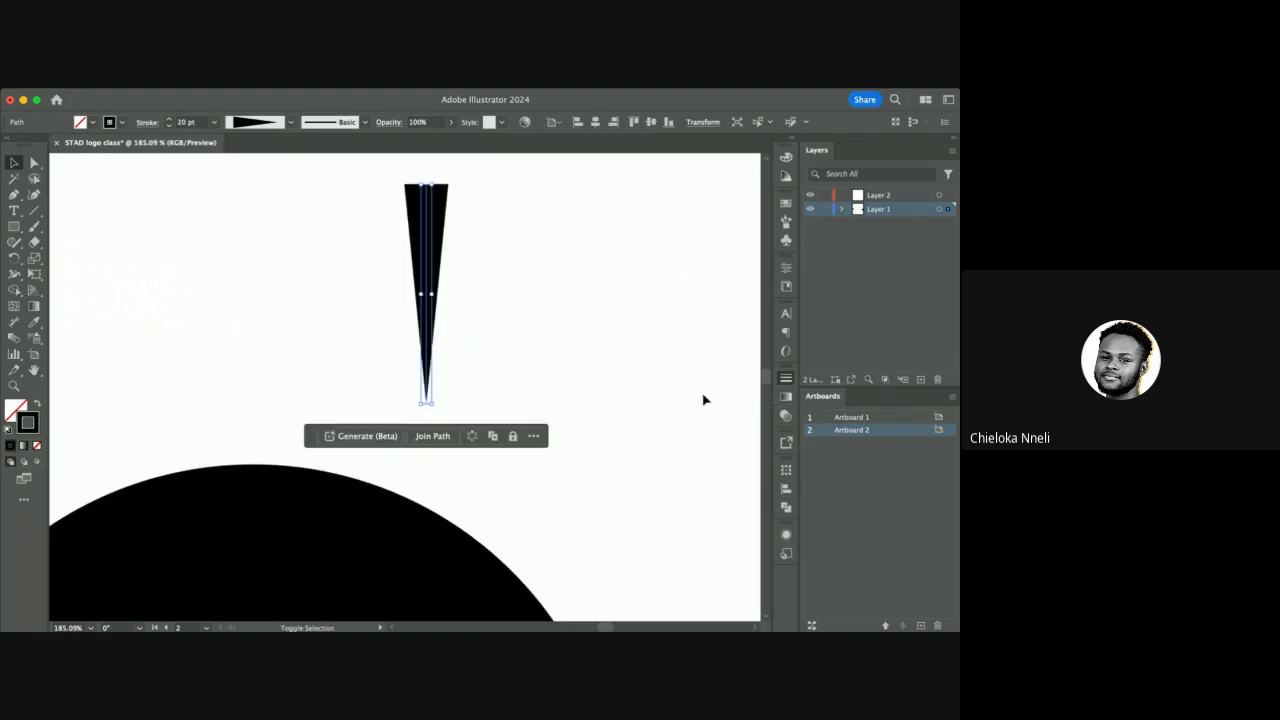
pyautogui.hotkey('shift', 'Down')
pyautogui.press('Up')
pyautogui.press('Up')
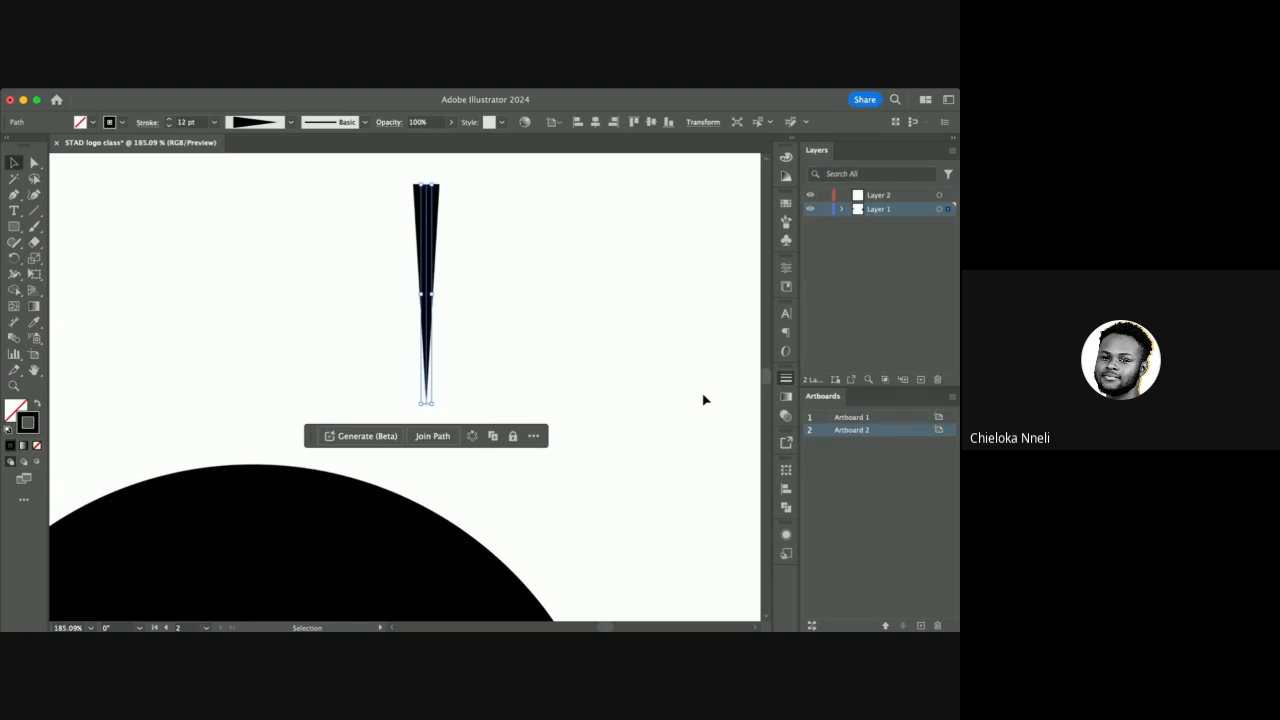
pyautogui.click(465, 251)
pyautogui.scroll(-8, 463, 251)
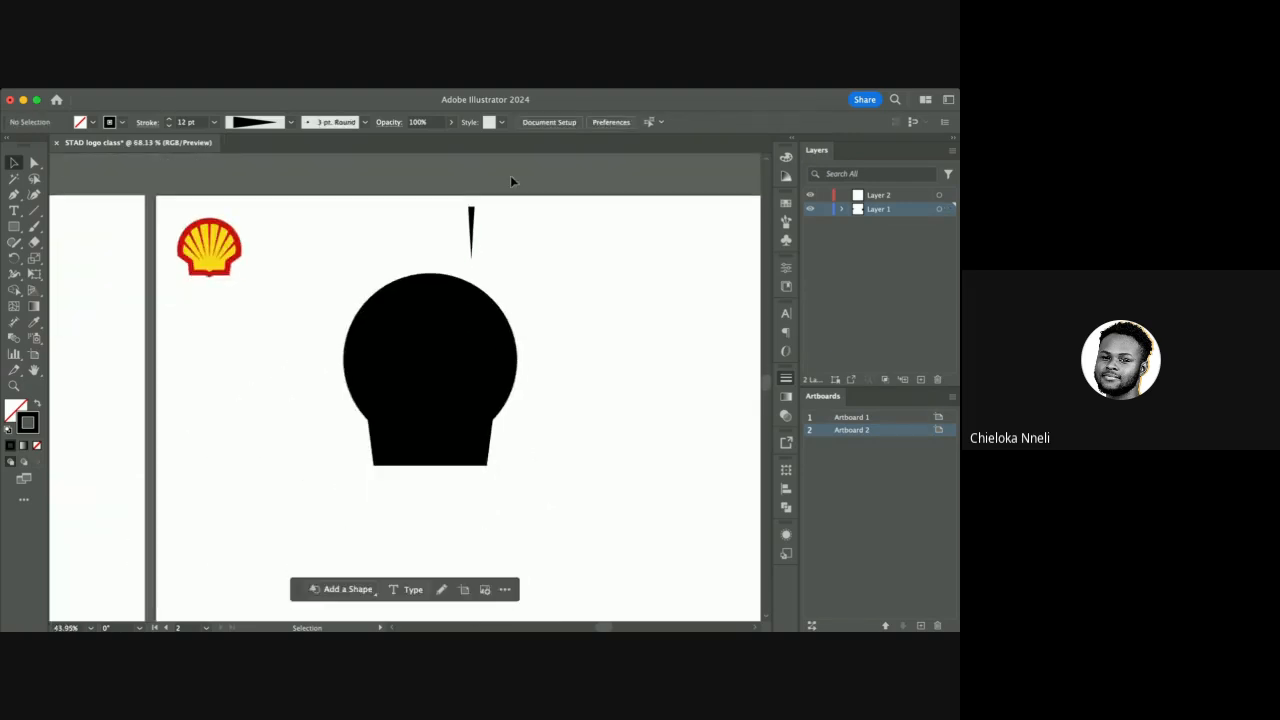
# Expand the tapered line above the black circle into a filled black shape with no stroke.
pyautogui.click(471, 223)
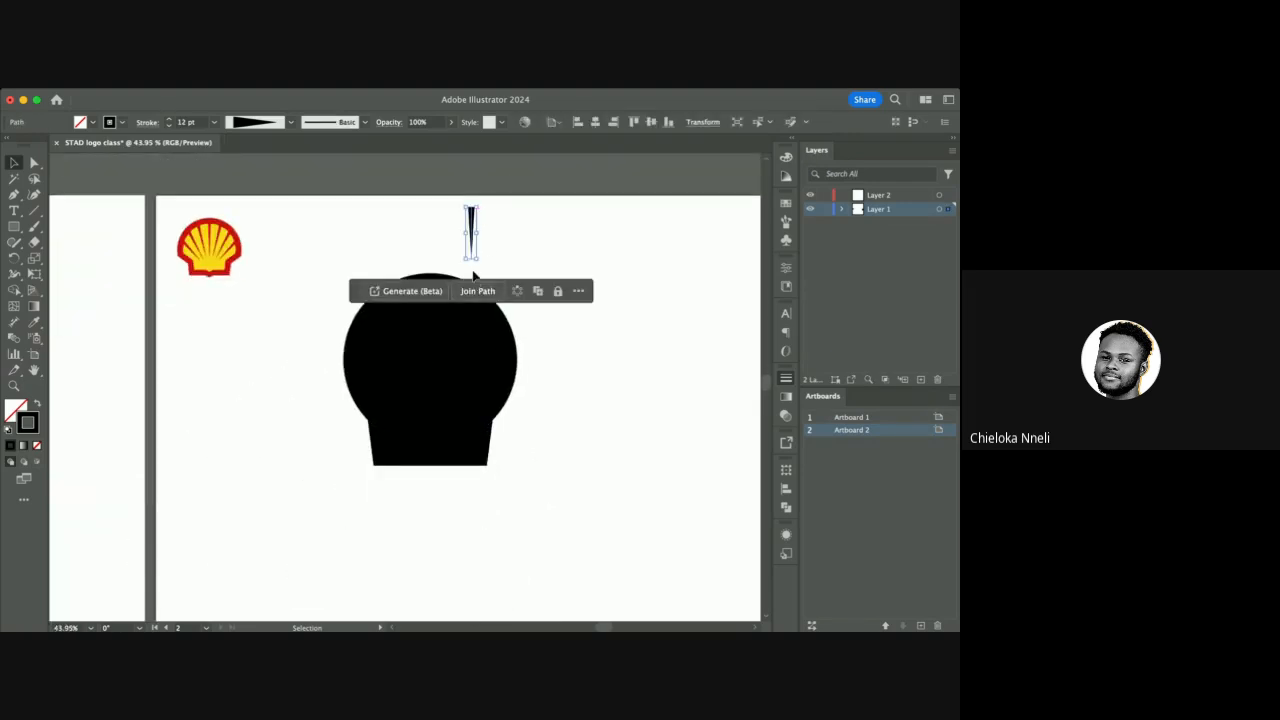
pyautogui.scroll(6, 471, 262)
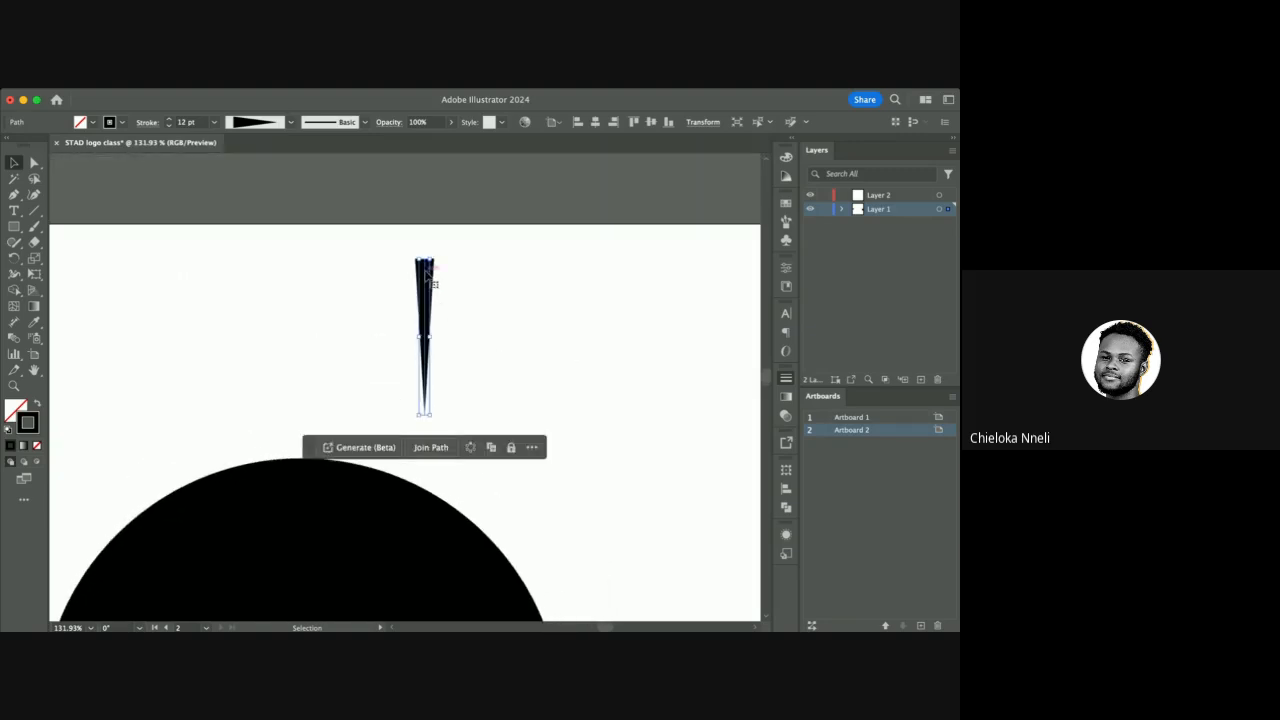
pyautogui.scroll(6, 427, 288)
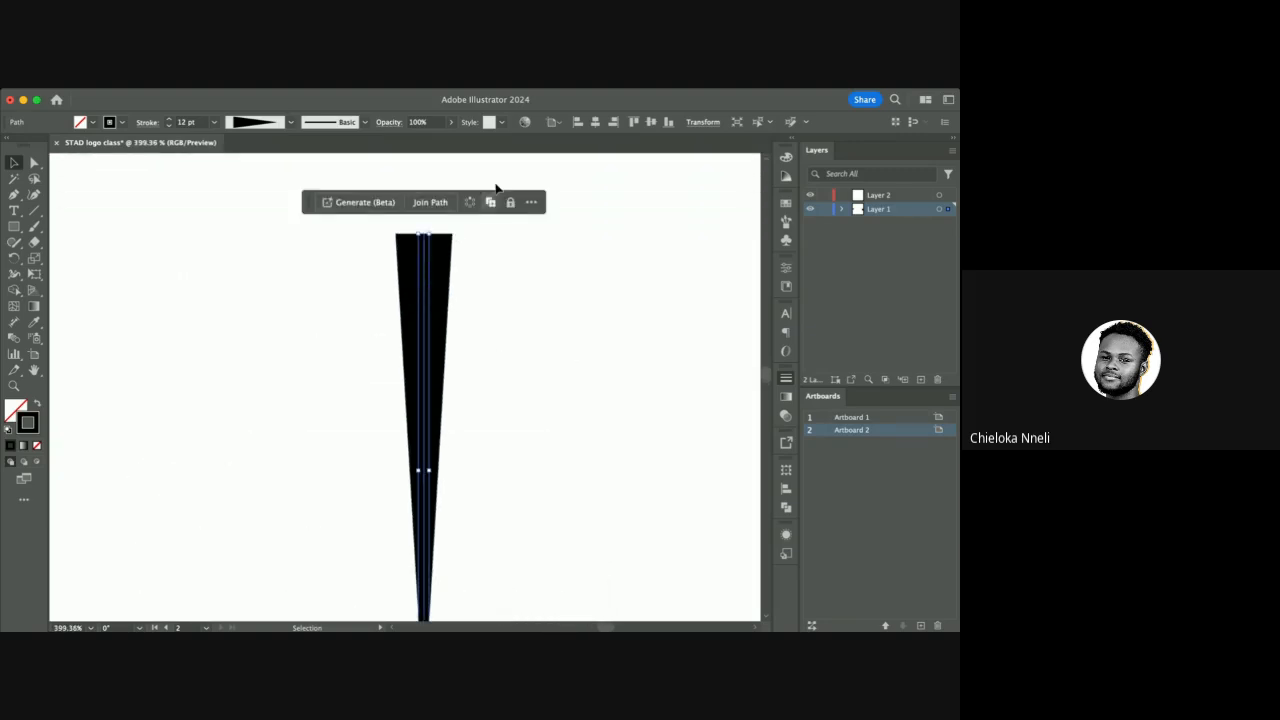
pyautogui.scroll(-1, 494, 188)
pyautogui.scroll(-2, 472, 321)
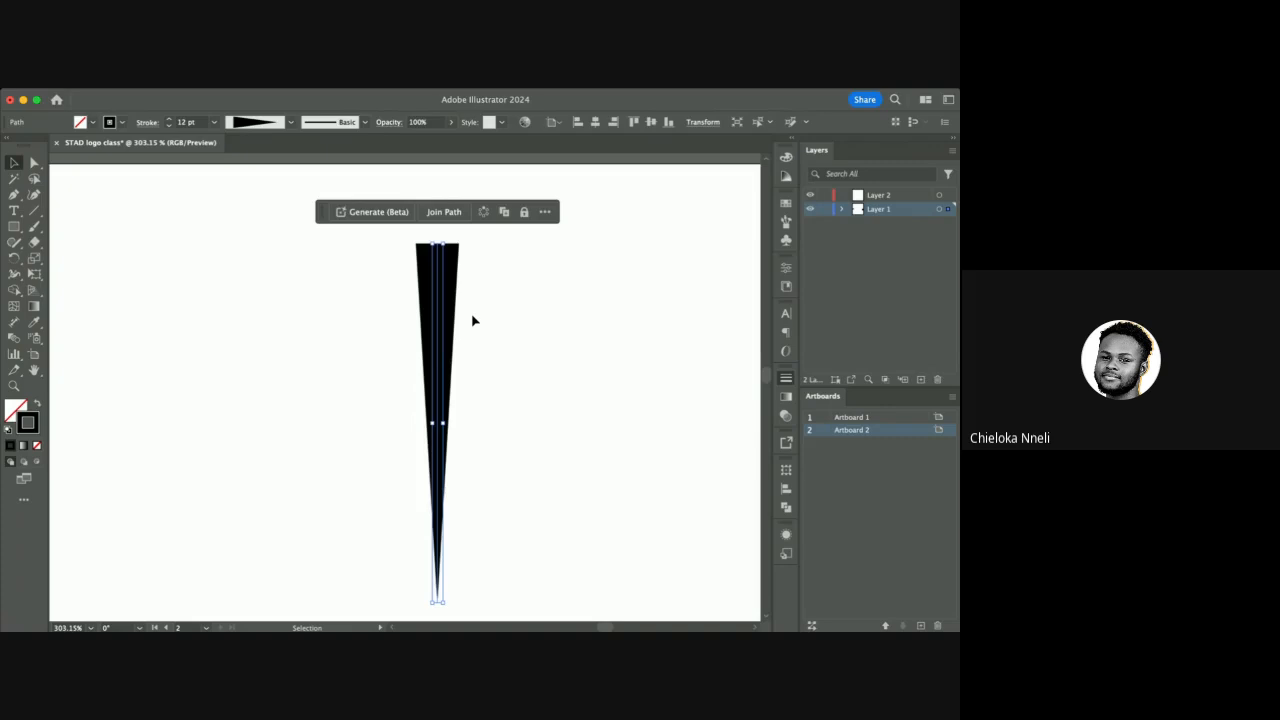
pyautogui.scroll(-3, 473, 320)
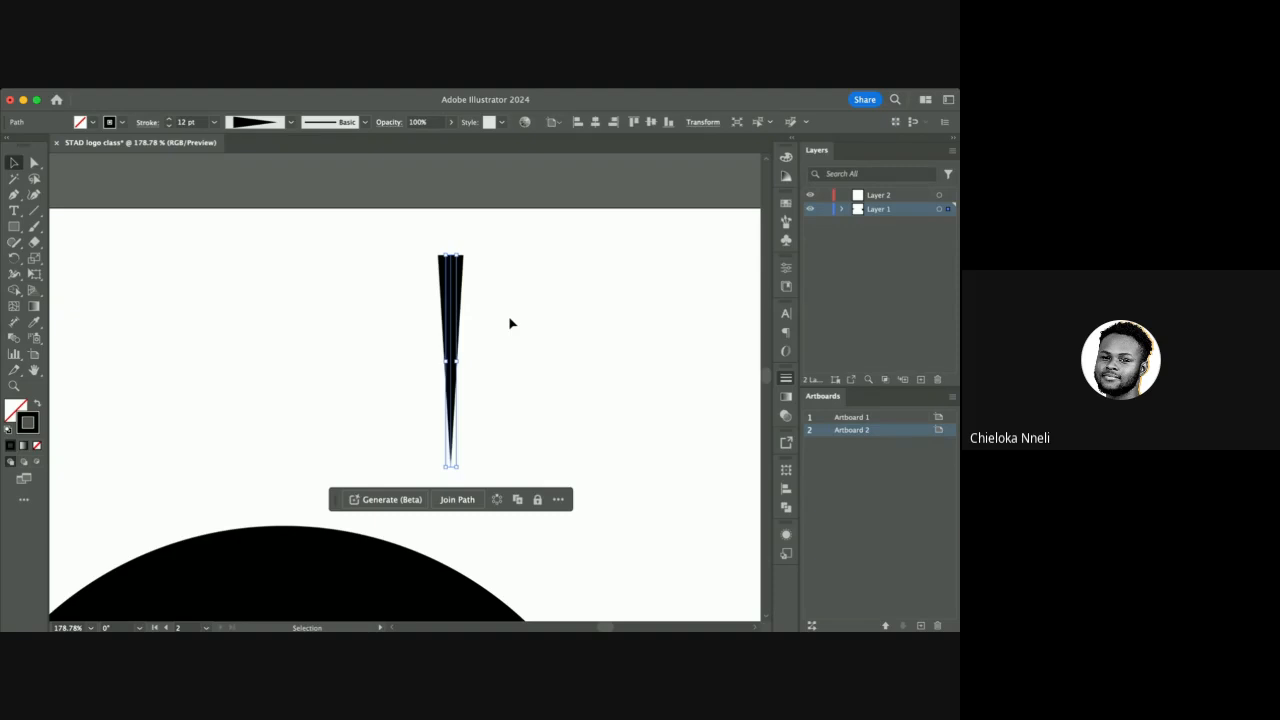
pyautogui.scroll(3, 466, 302)
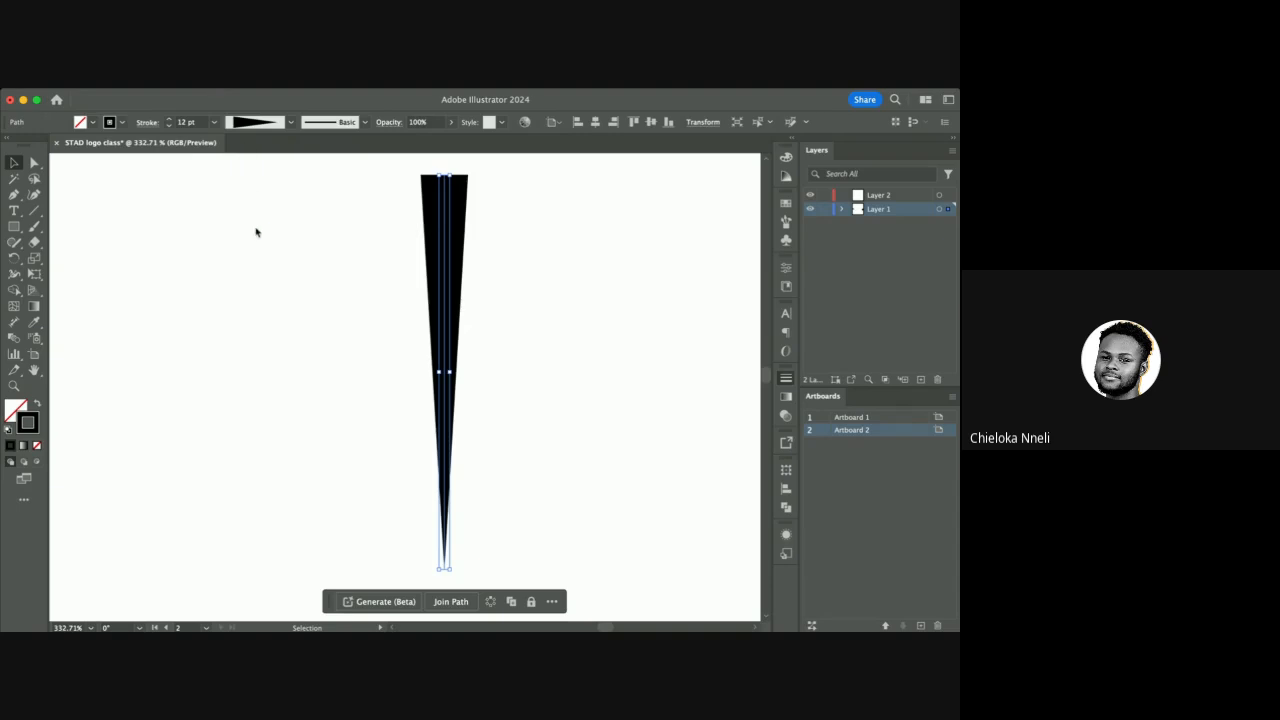
pyautogui.click(268, 281)
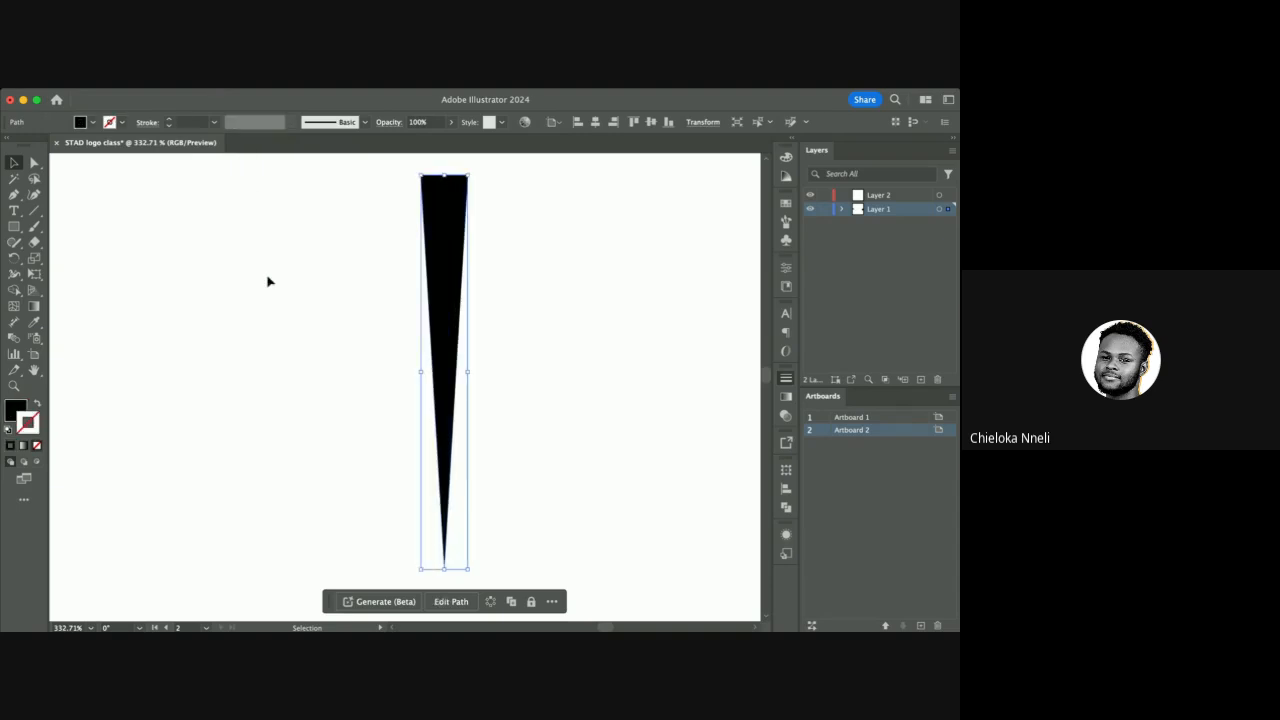
pyautogui.click(517, 290)
pyautogui.click(458, 234)
# Lock the reference Shell logo's clip group inside Layer 1.
pyautogui.scroll(-5, 517, 290)
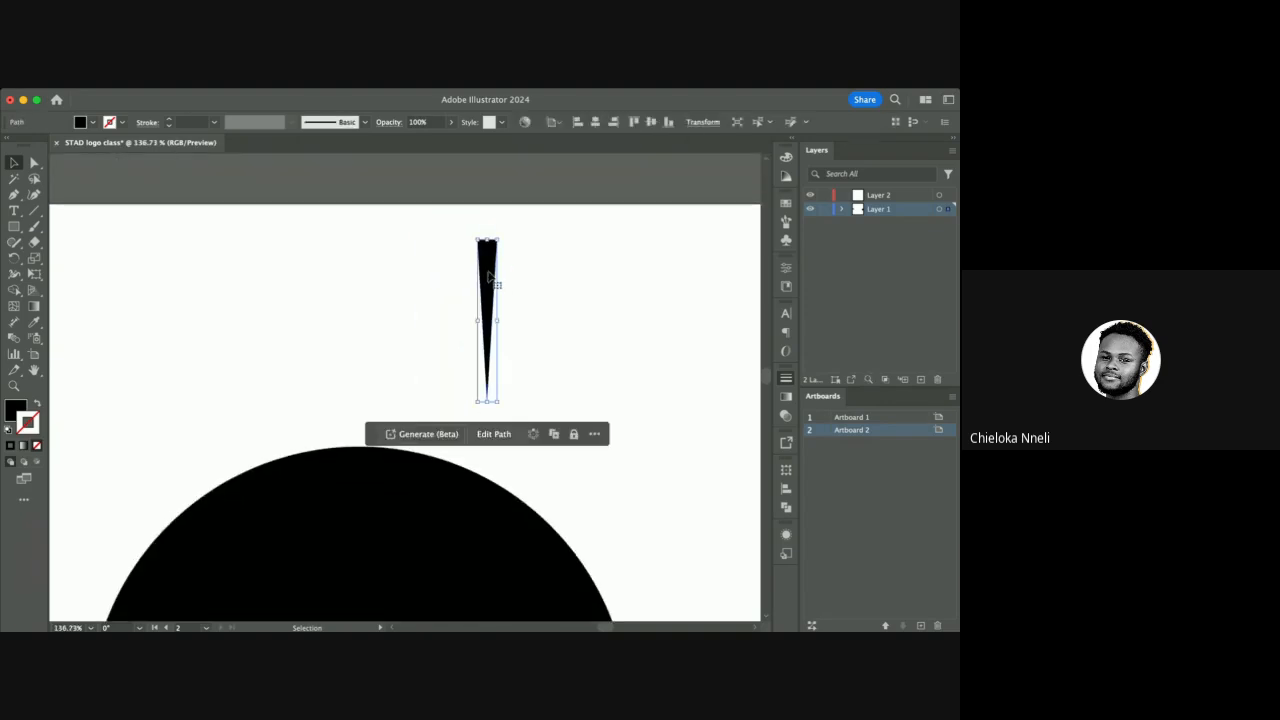
pyautogui.scroll(5, 497, 277)
pyautogui.scroll(-3, 497, 278)
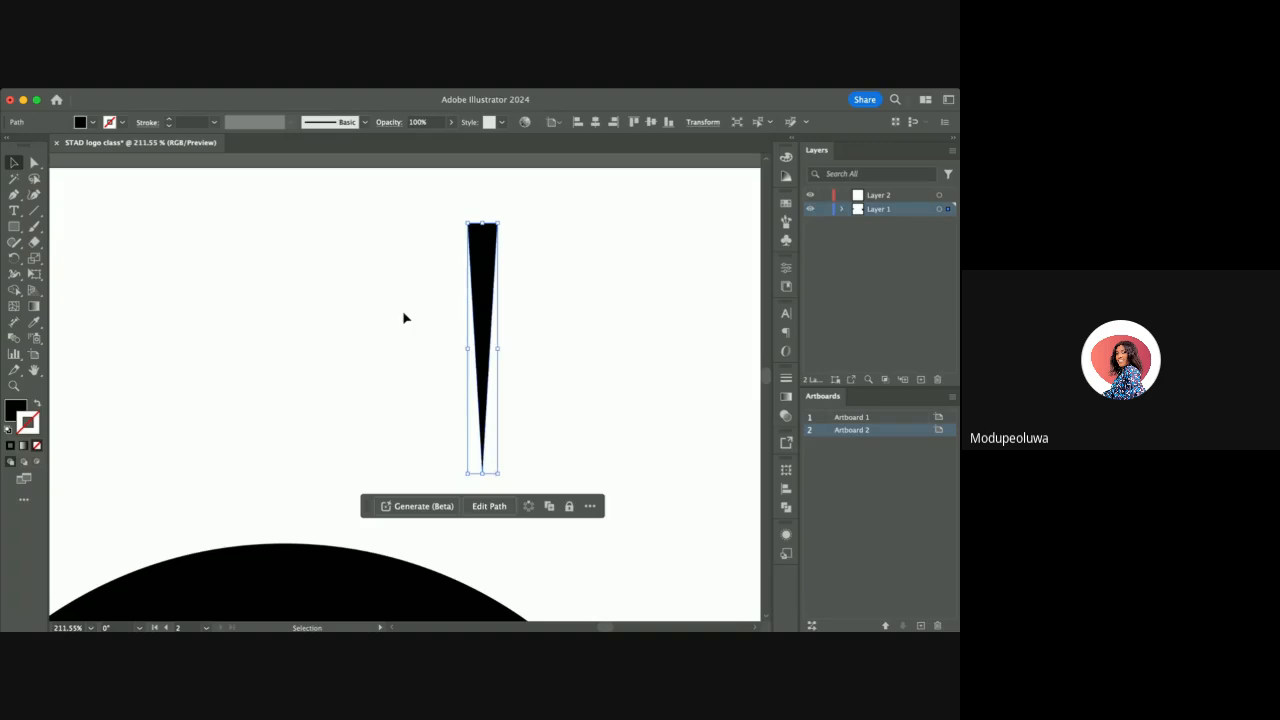
pyautogui.scroll(-2, 404, 318)
pyautogui.scroll(-4, 437, 322)
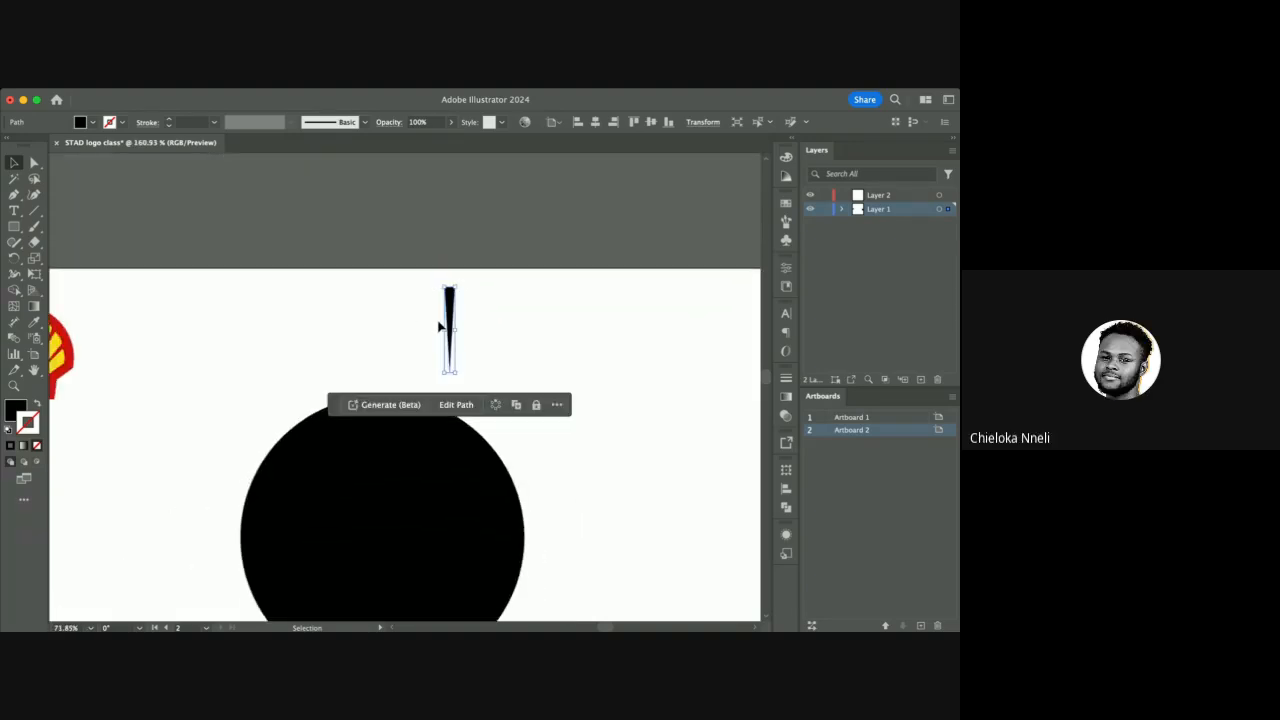
pyautogui.click(438, 322)
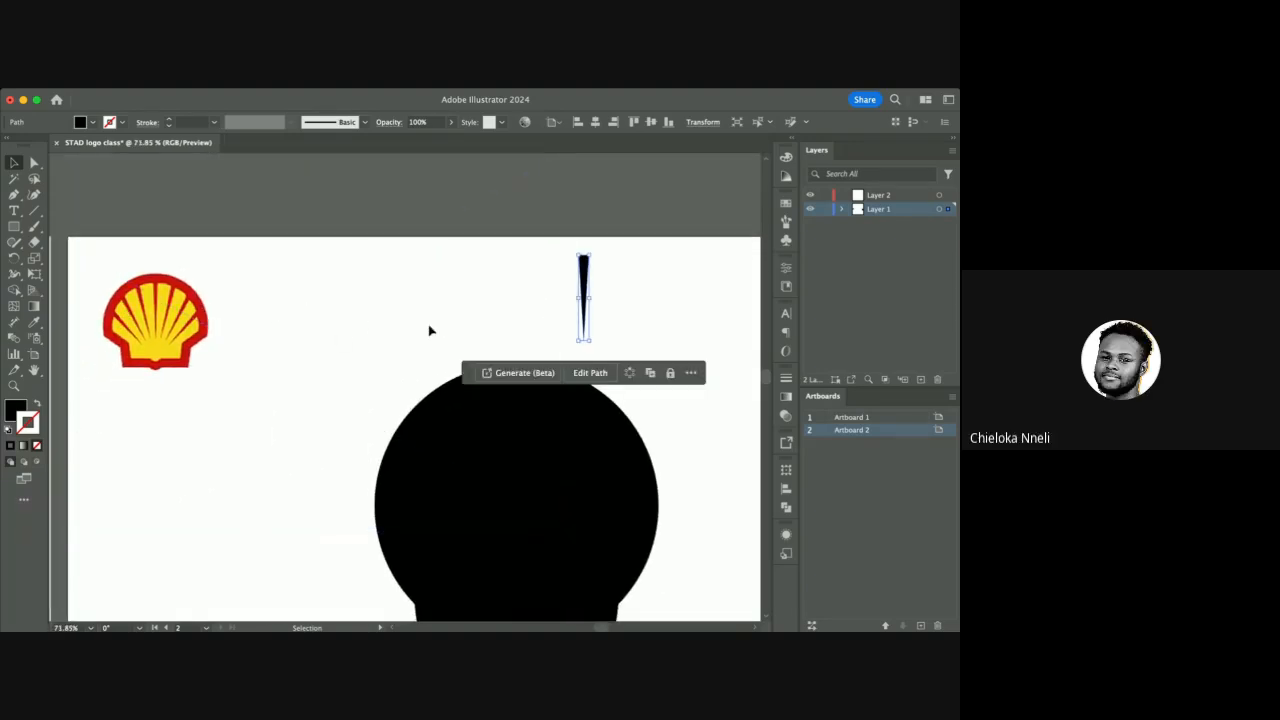
pyautogui.click(166, 308)
pyautogui.click(841, 209)
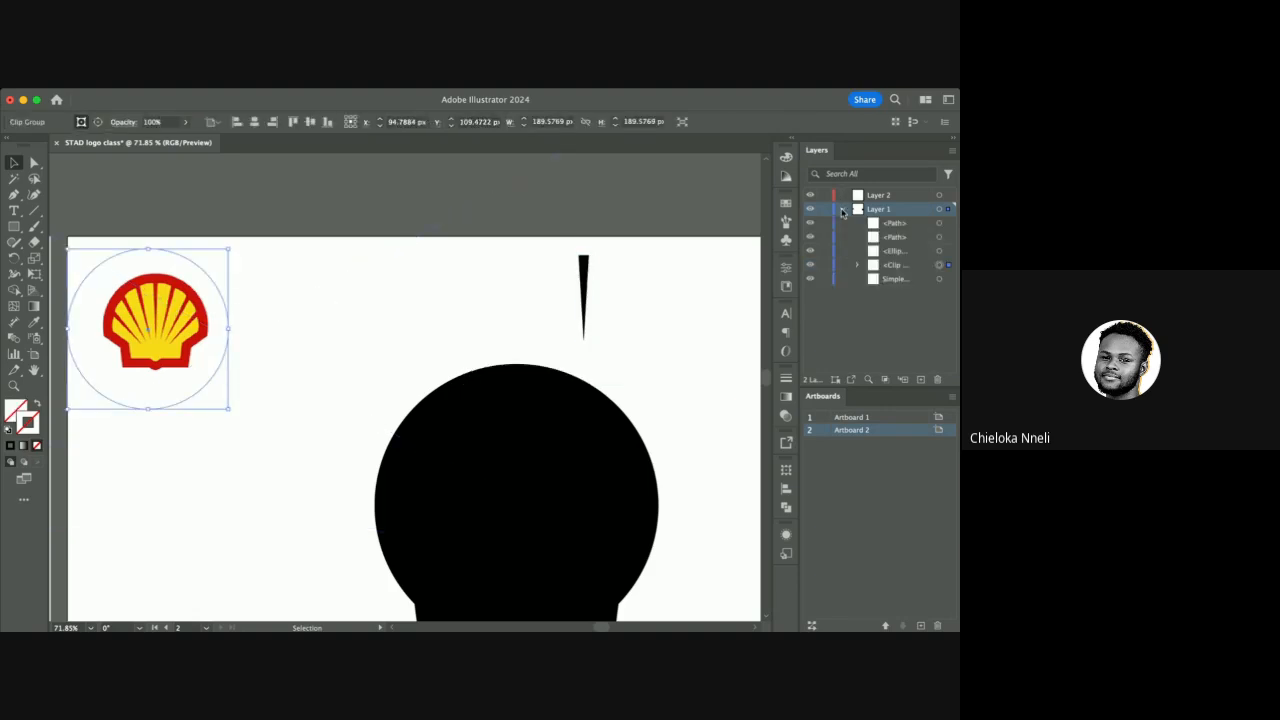
pyautogui.click(824, 265)
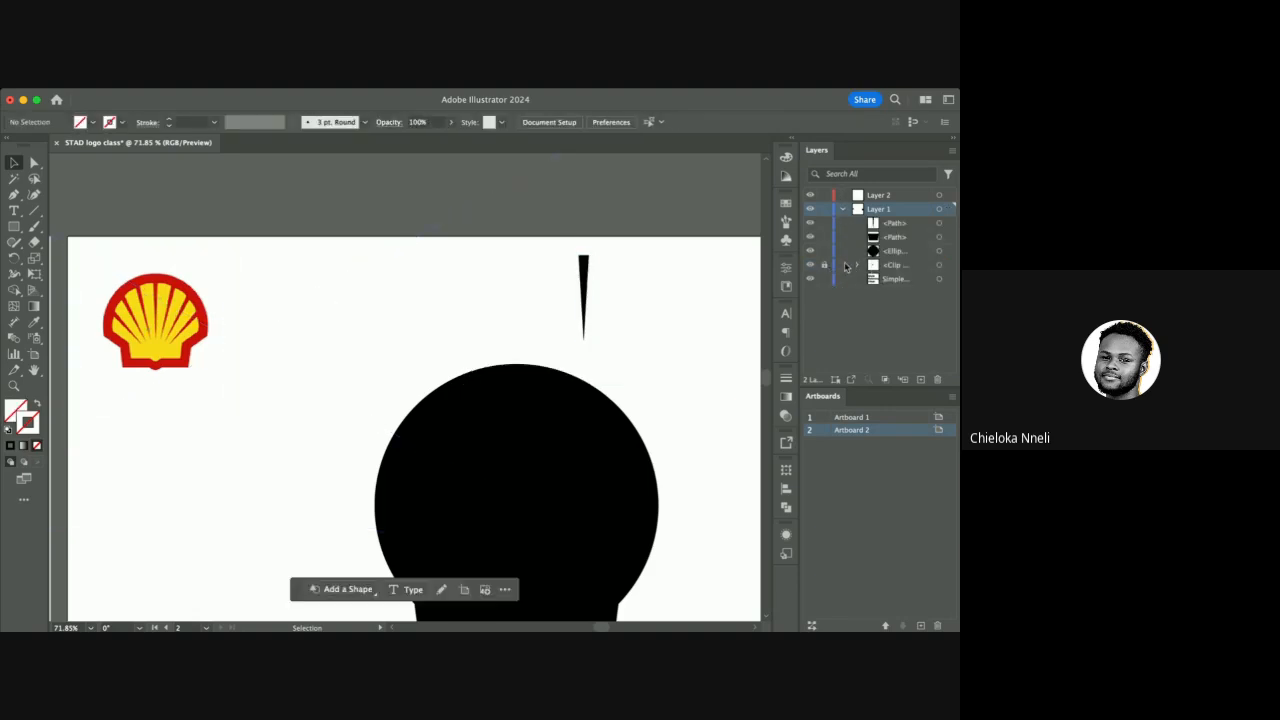
pyautogui.click(842, 209)
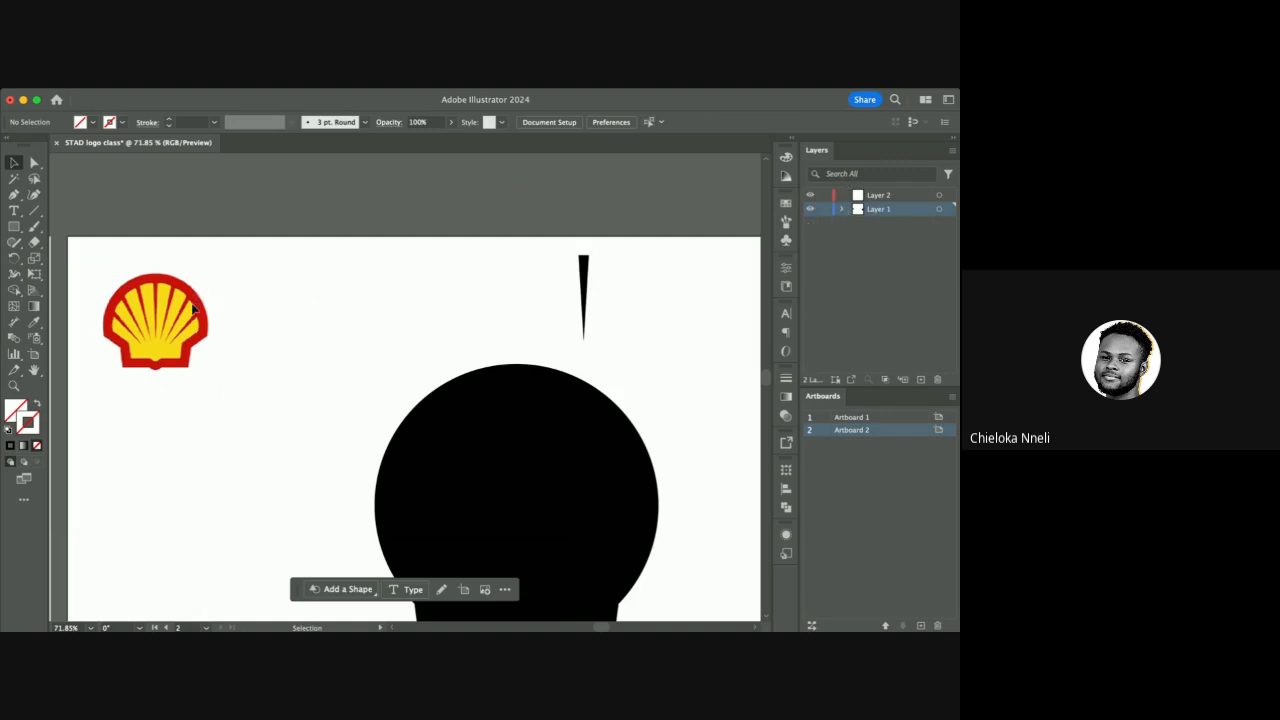
# Enlarge the tapered shape proportionally and place it between the reference Shell logo and the black circle.
pyautogui.click(578, 258)
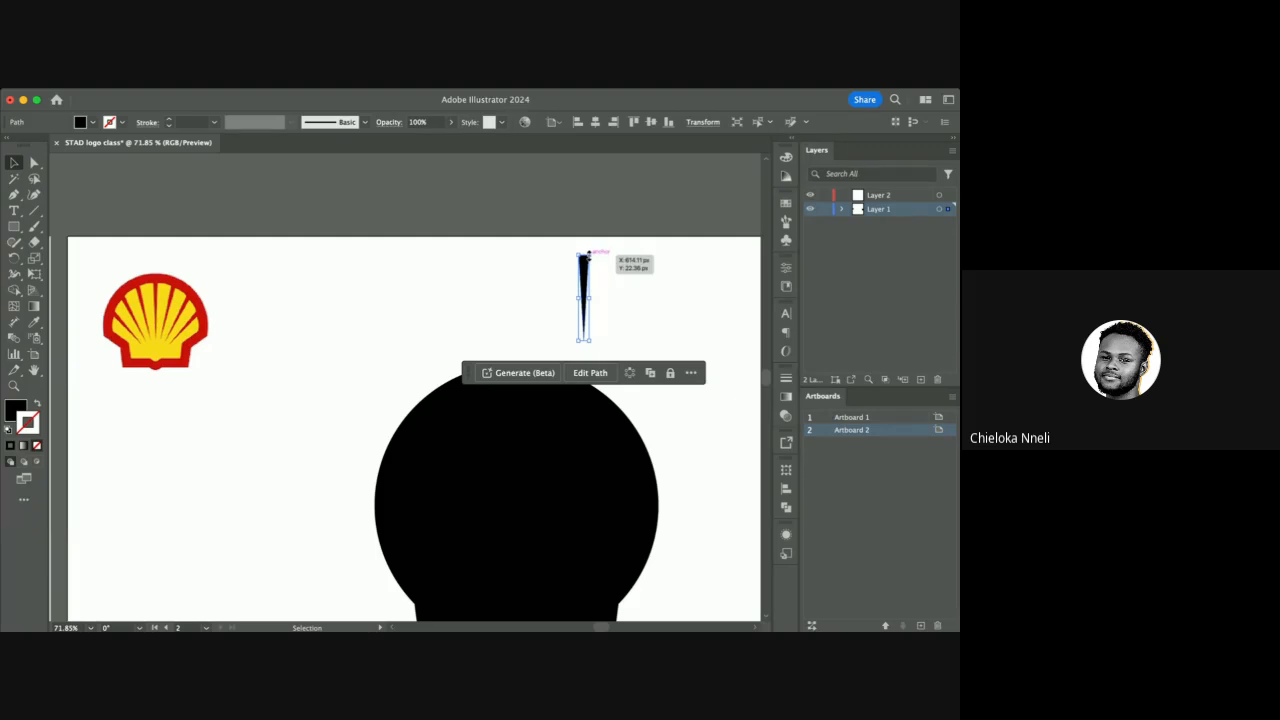
pyautogui.moveTo(590, 253); pyautogui.dragTo(683, 184)
pyautogui.moveTo(600, 236); pyautogui.dragTo(316, 412)
pyautogui.scroll(-6, 317, 417)
pyautogui.keyDown('alt'); pyautogui.scroll(-4, 317, 417); pyautogui.keyUp('alt')
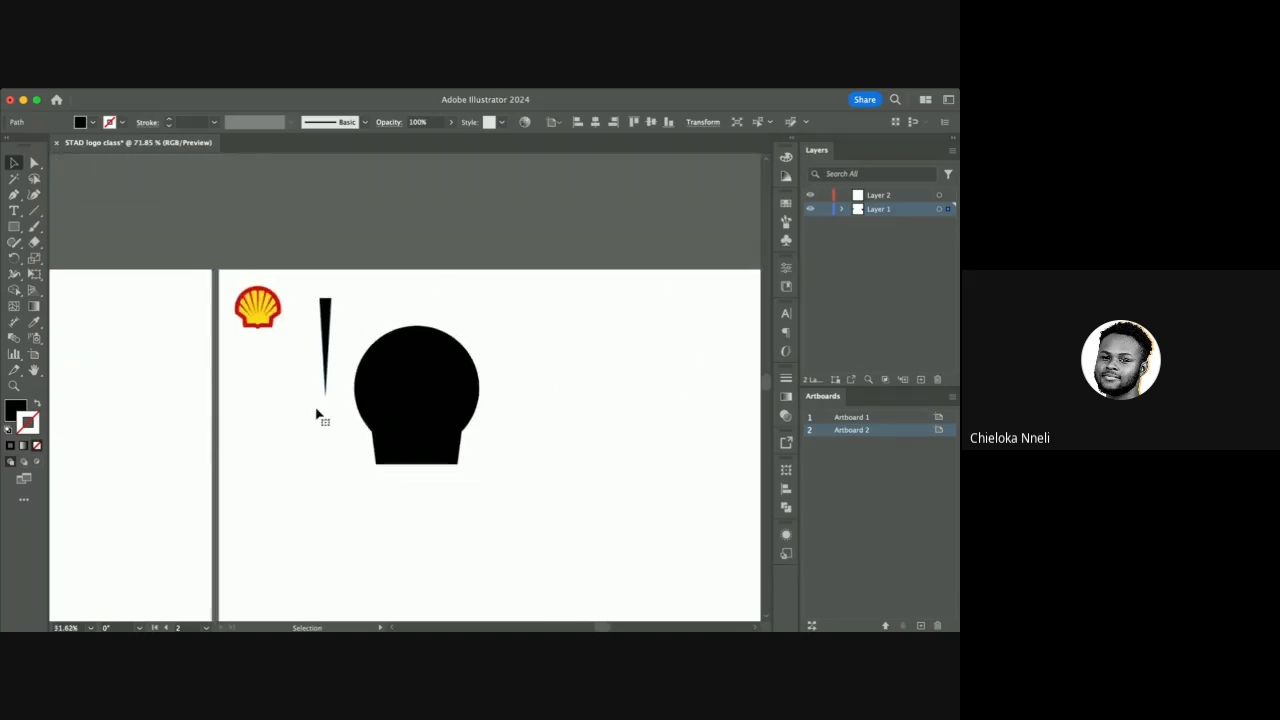
pyautogui.keyDown('alt'); pyautogui.scroll(4, 330, 325); pyautogui.keyUp('alt')
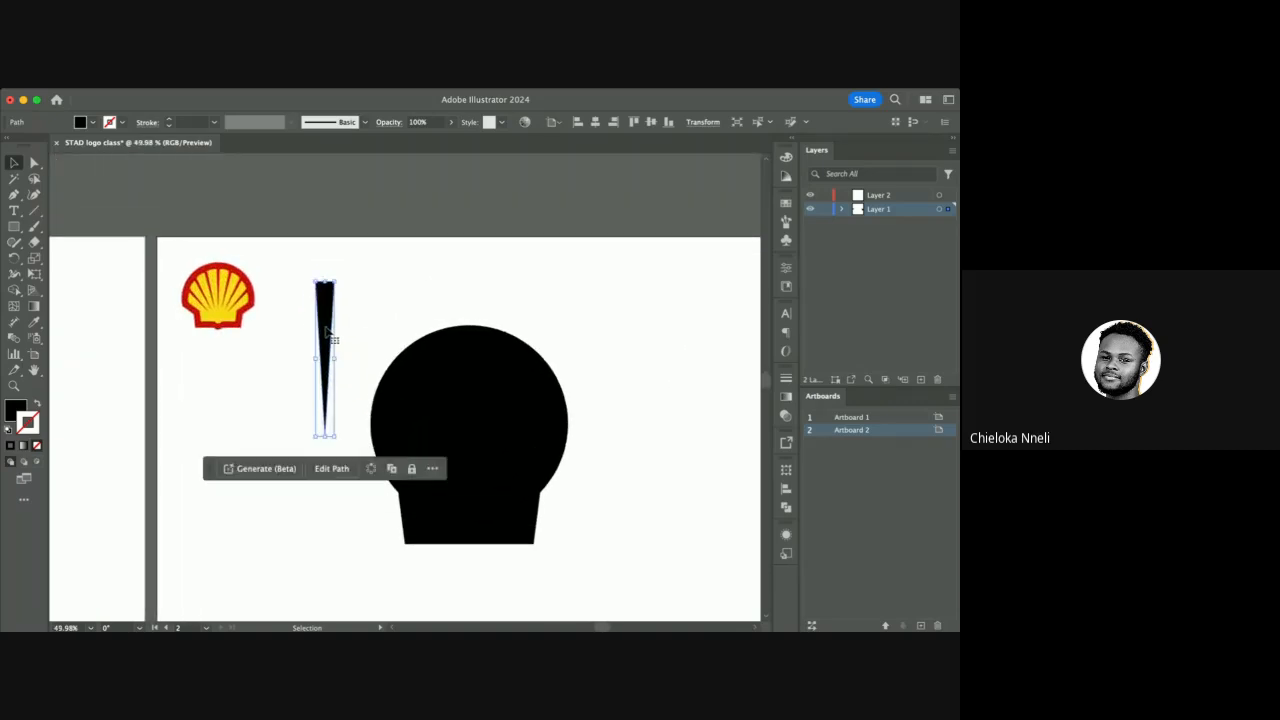
pyautogui.keyDown('alt'); pyautogui.scroll(1, 326, 331); pyautogui.keyUp('alt')
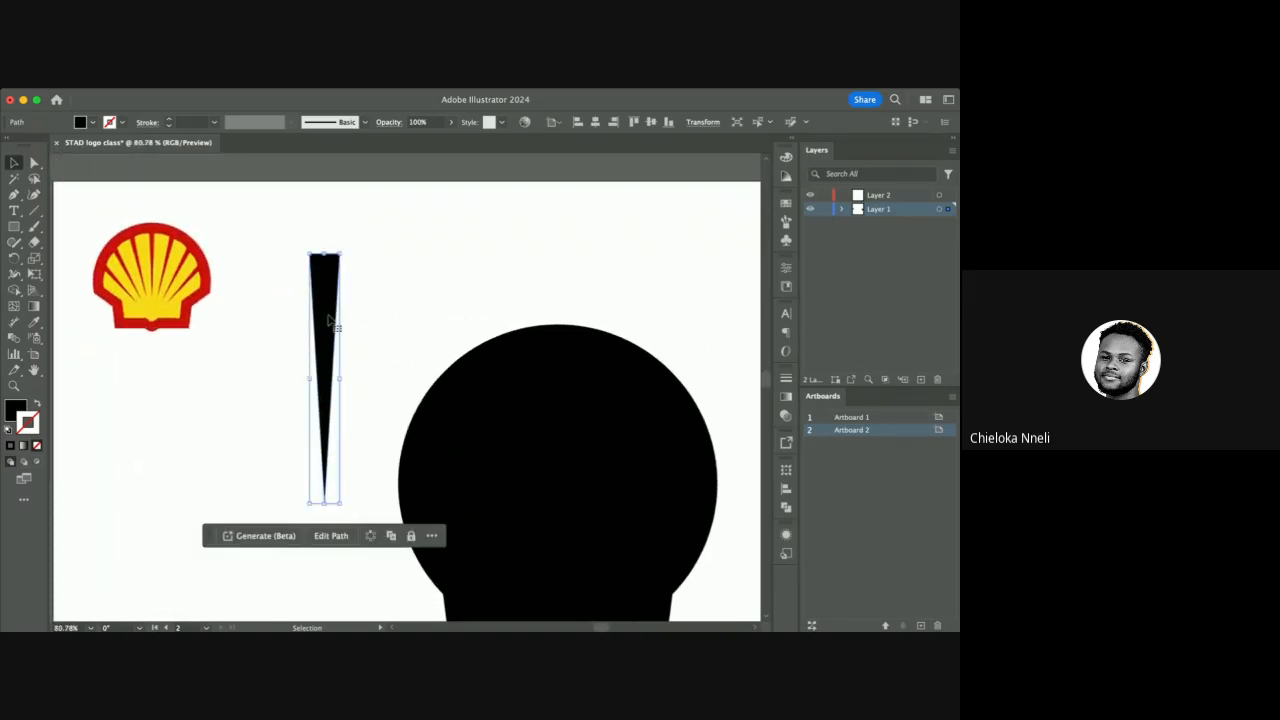
pyautogui.moveTo(318, 303); pyautogui.dragTo(373, 276)
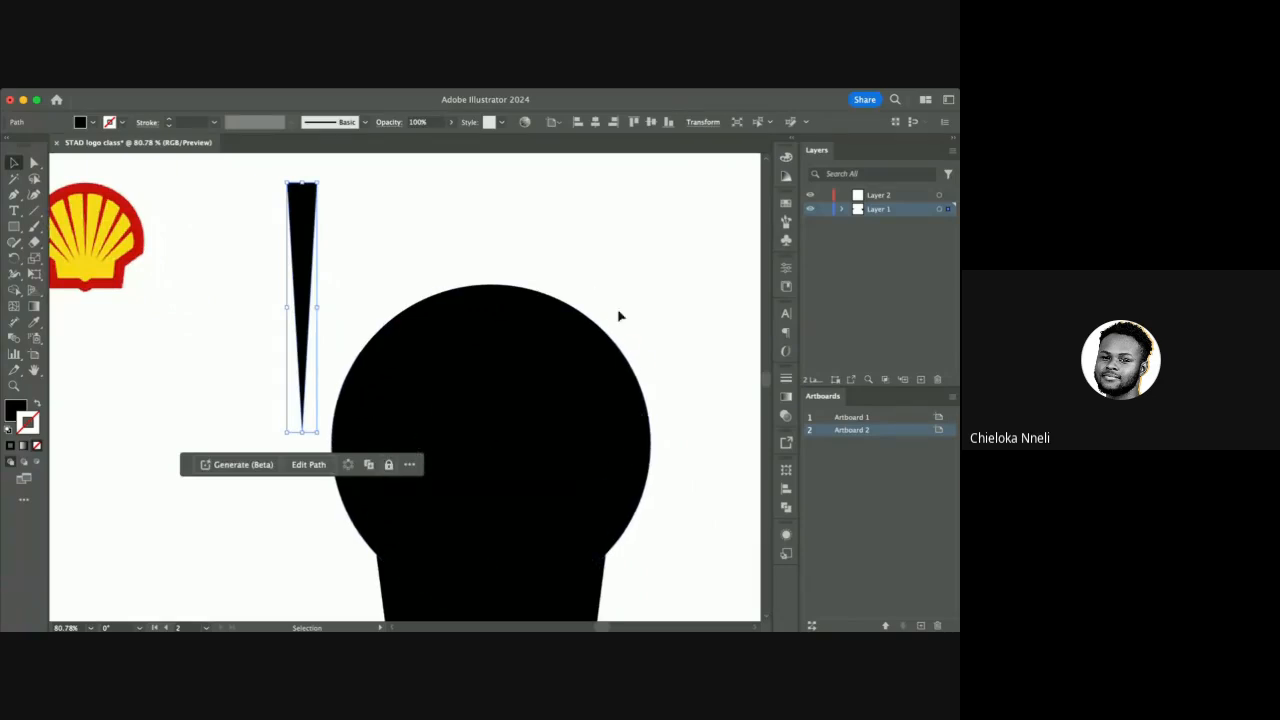
pyautogui.hscroll(-3, 450, 400)
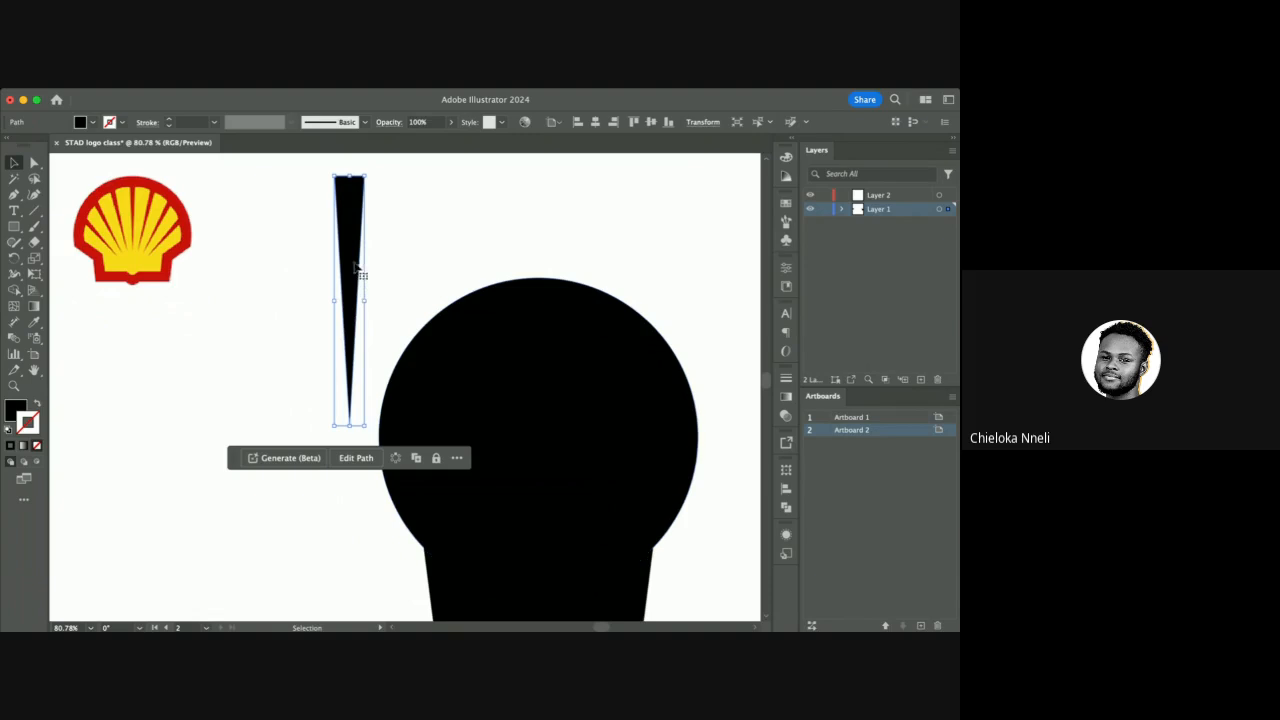
pyautogui.moveTo(357, 263); pyautogui.dragTo(305, 281)
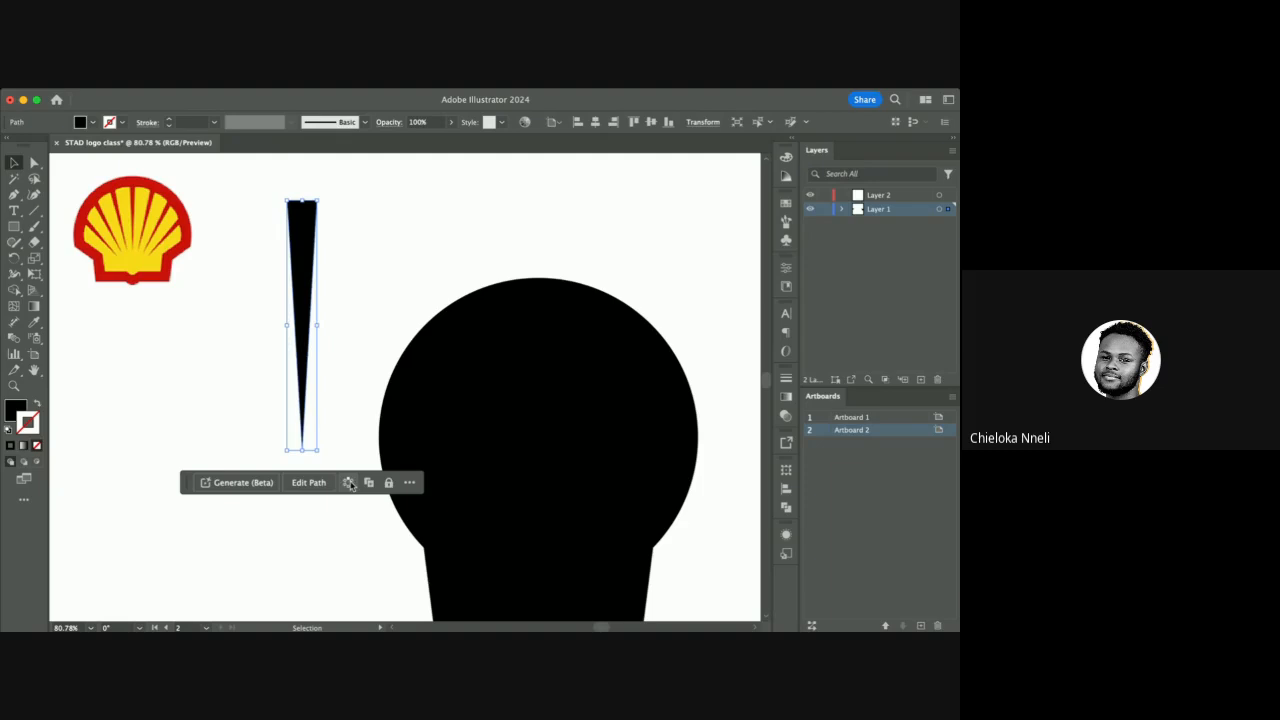
pyautogui.press('super+Tab')
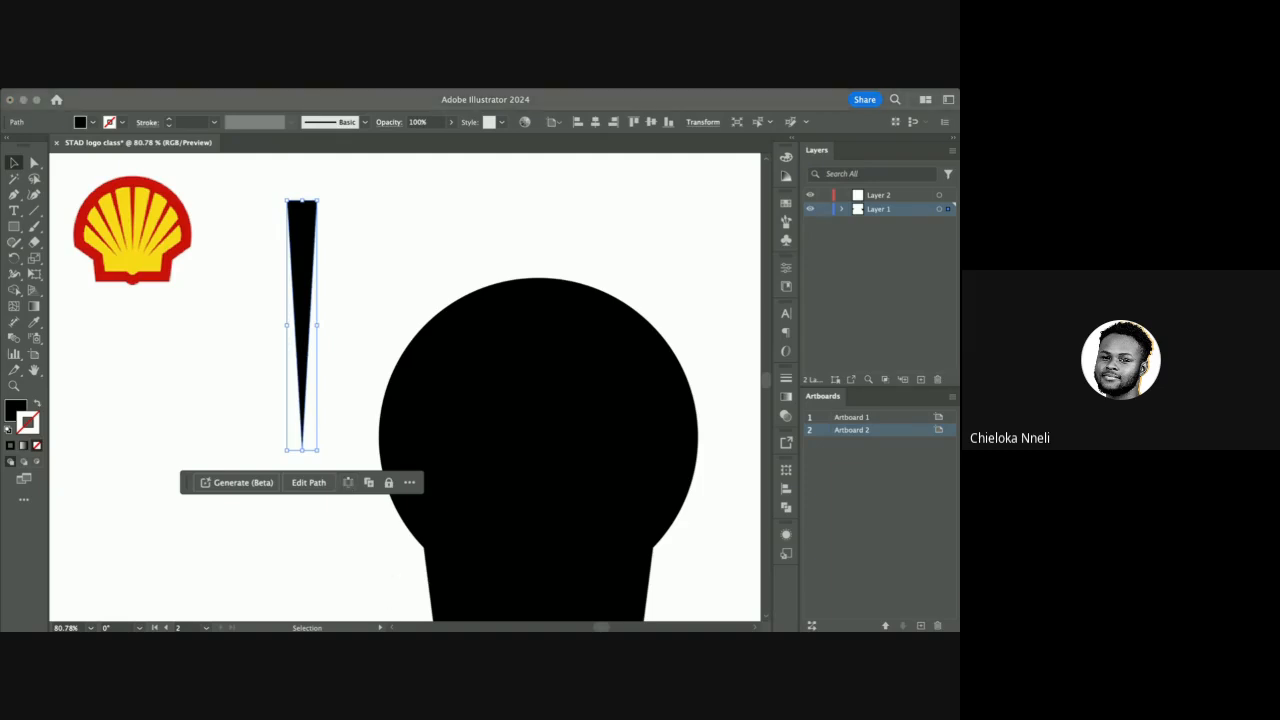
pyautogui.press('super+Tab')
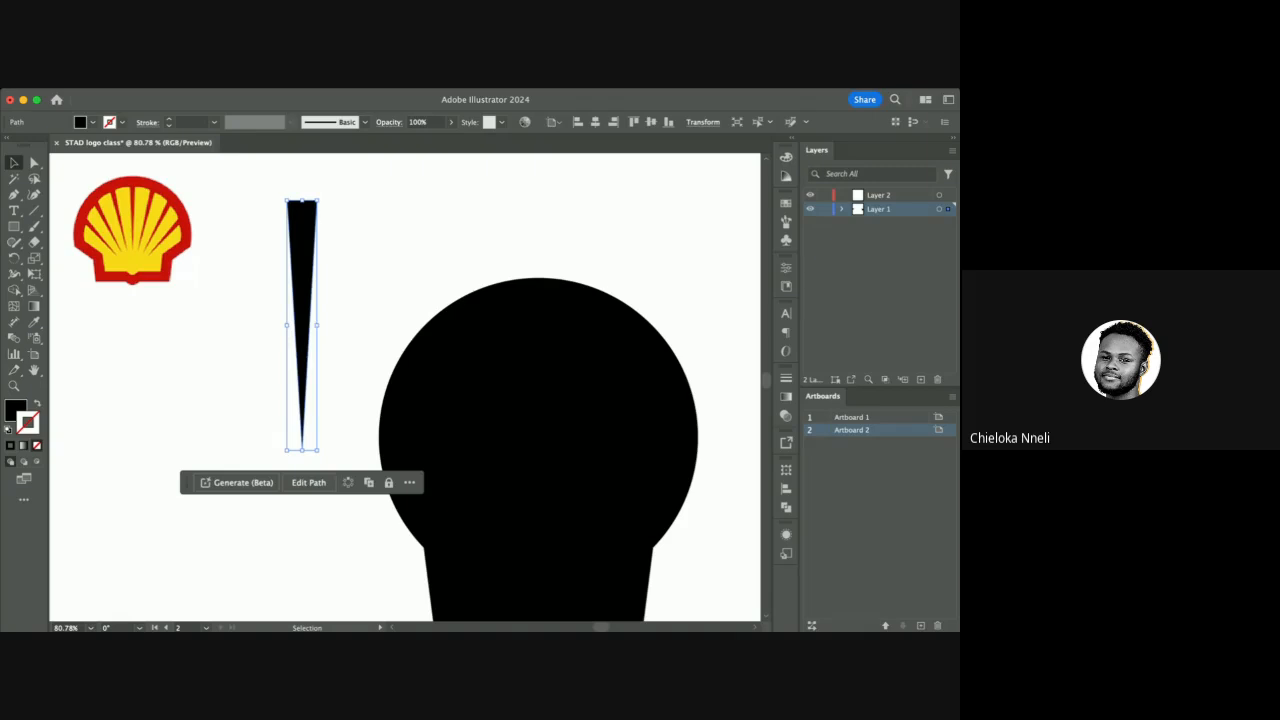
pyautogui.press('super+Tab')
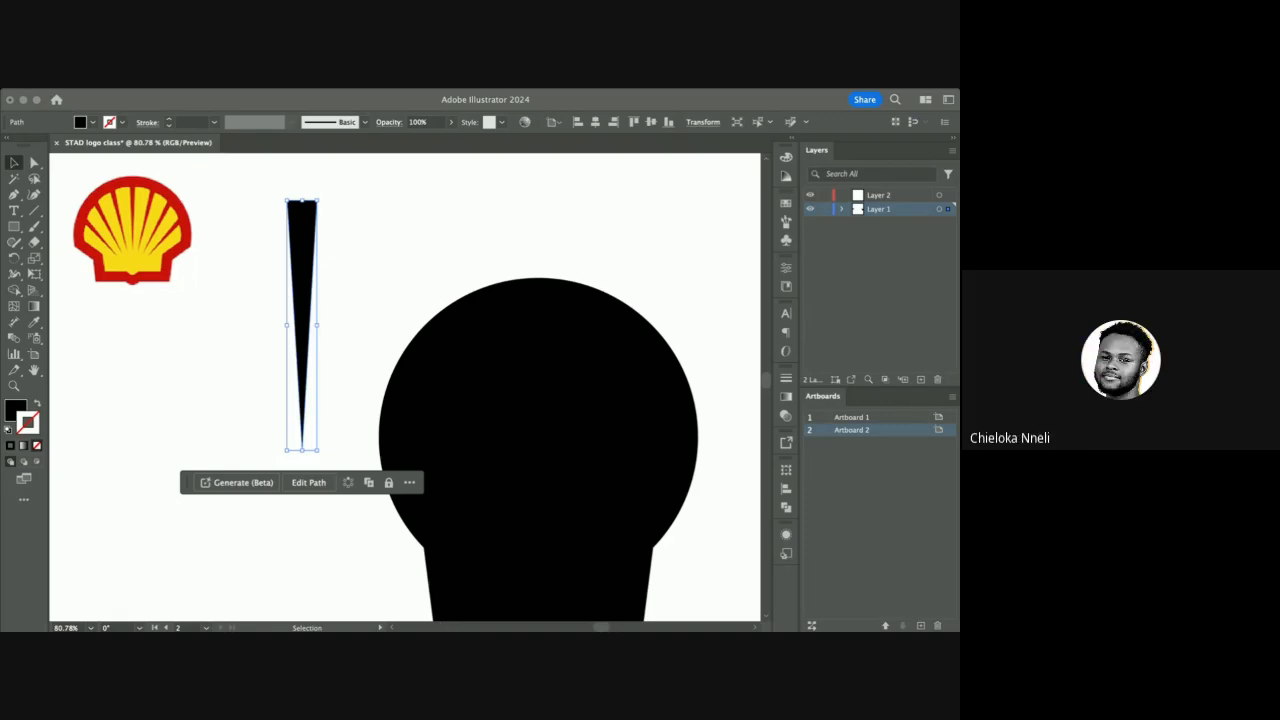
pyautogui.click(485, 355)
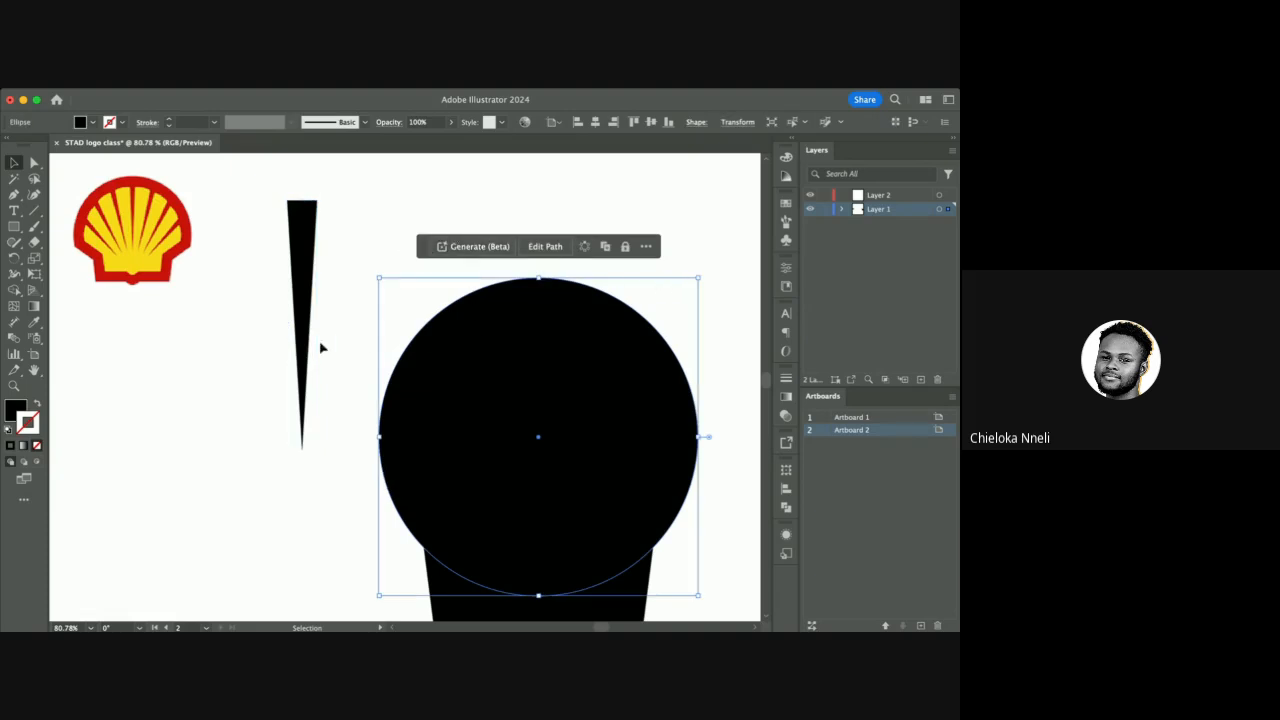
pyautogui.click(300, 284)
pyautogui.click(523, 523)
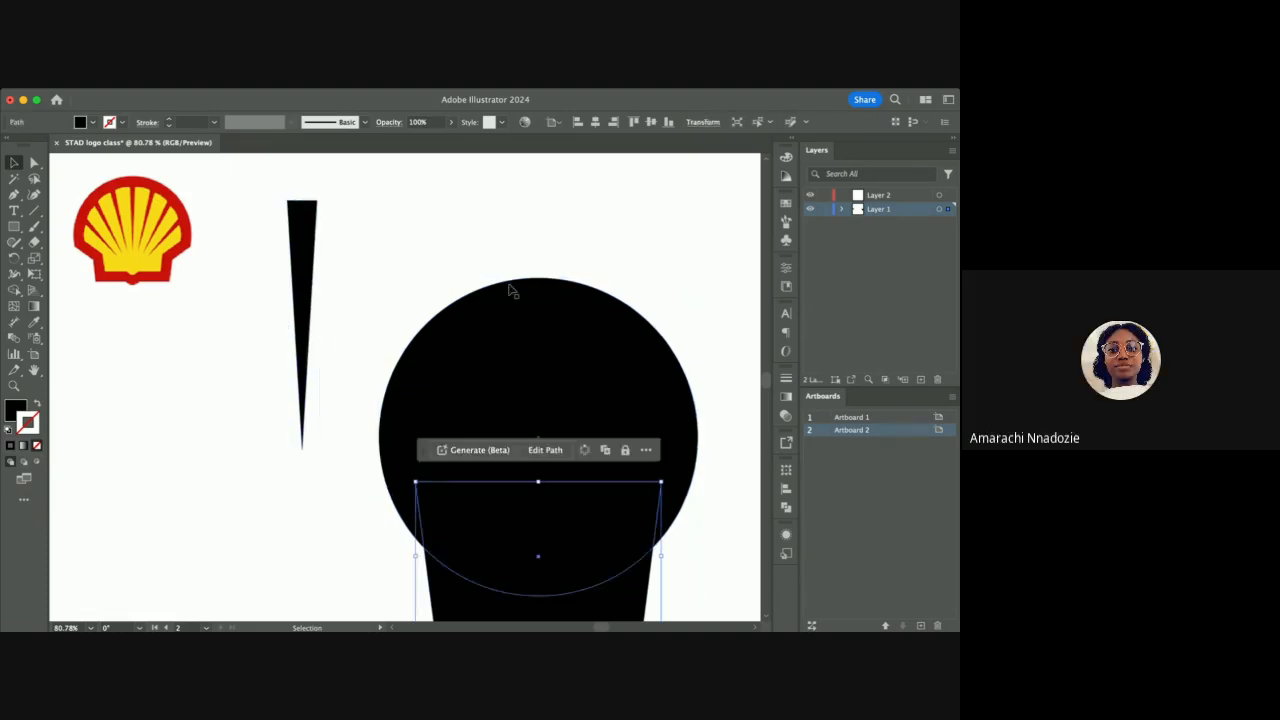
pyautogui.click(309, 248)
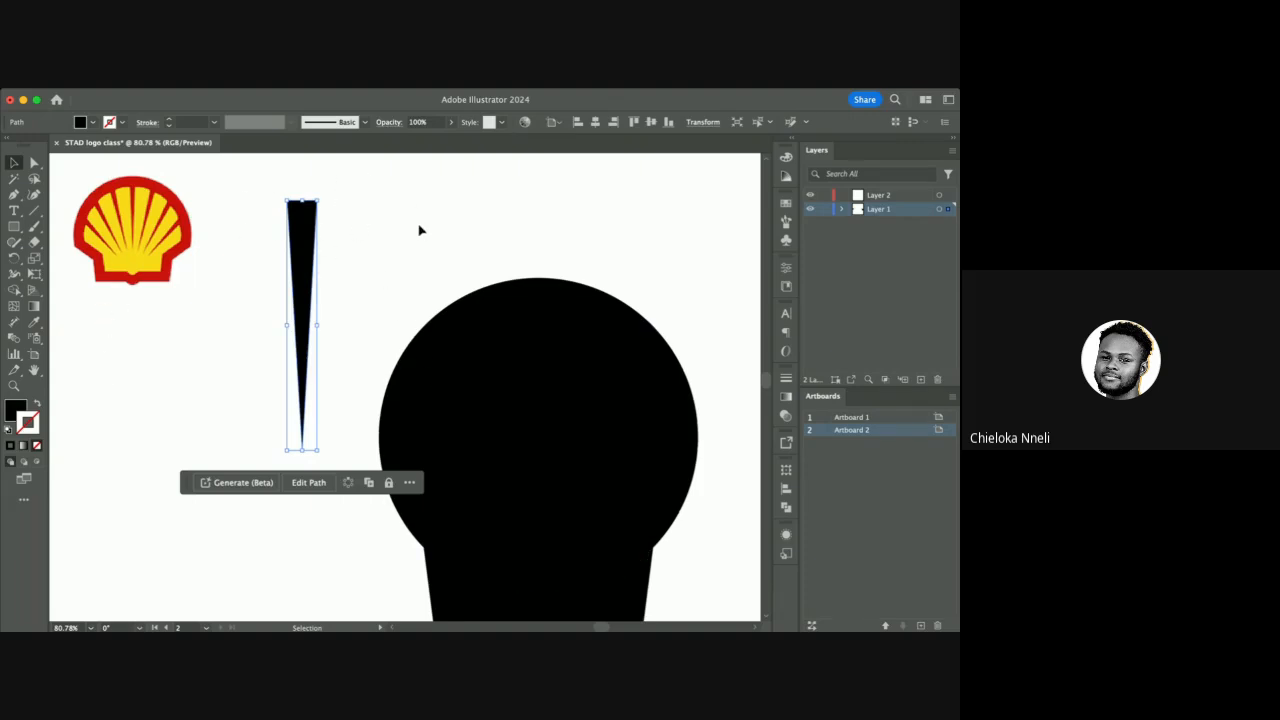
pyautogui.click(360, 226)
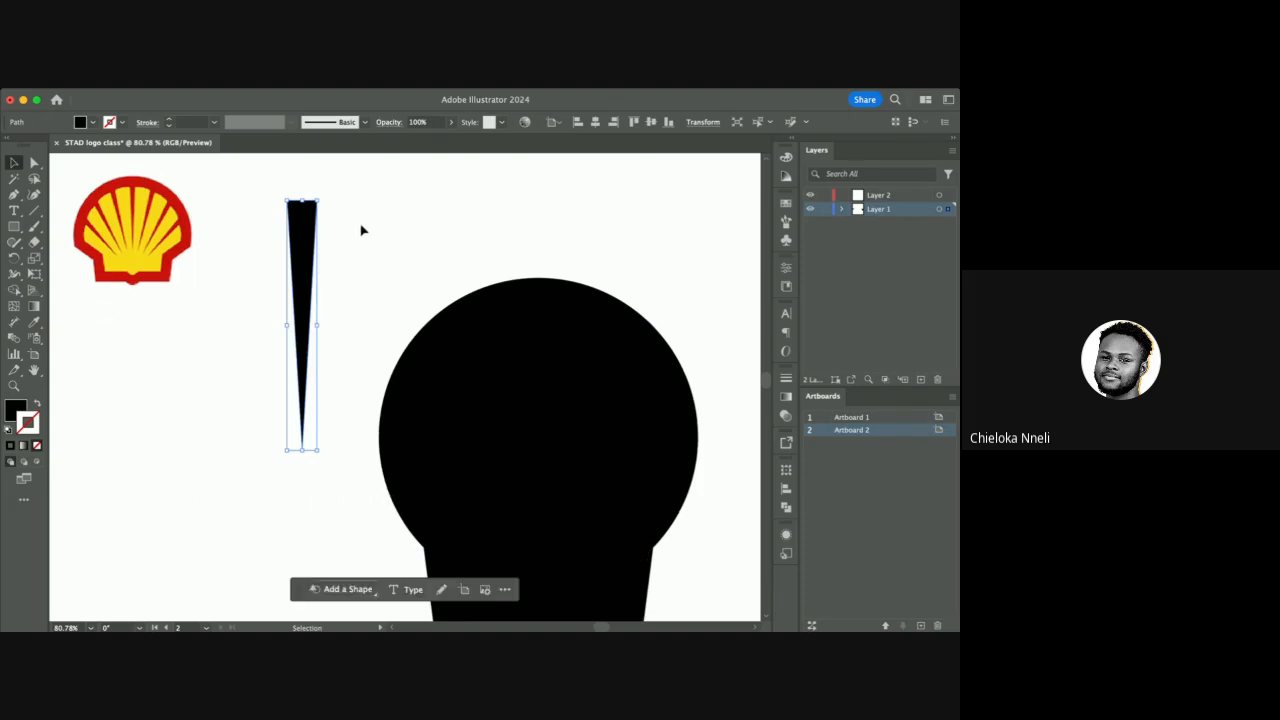
# Create a radial repeat of the tapered shape with 8 instances pointing inward around a circle.
pyautogui.click(303, 228)
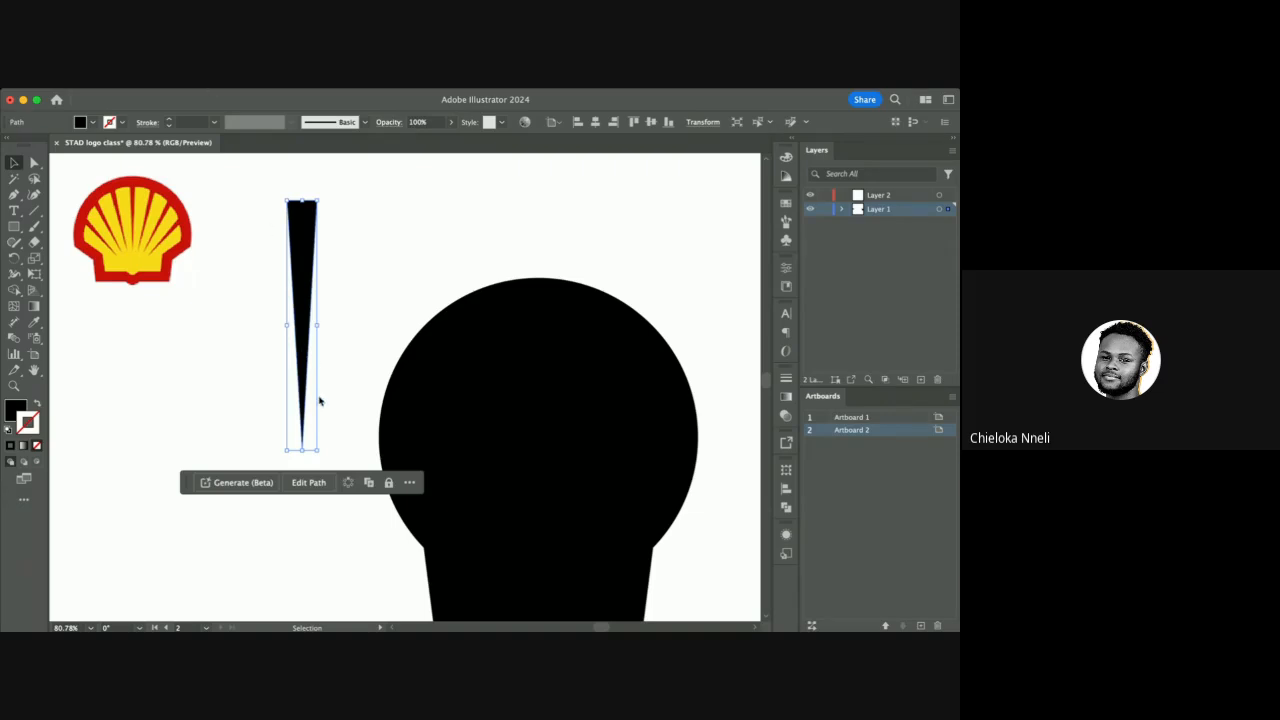
pyautogui.click(377, 493)
pyautogui.scroll(-4, 379, 437)
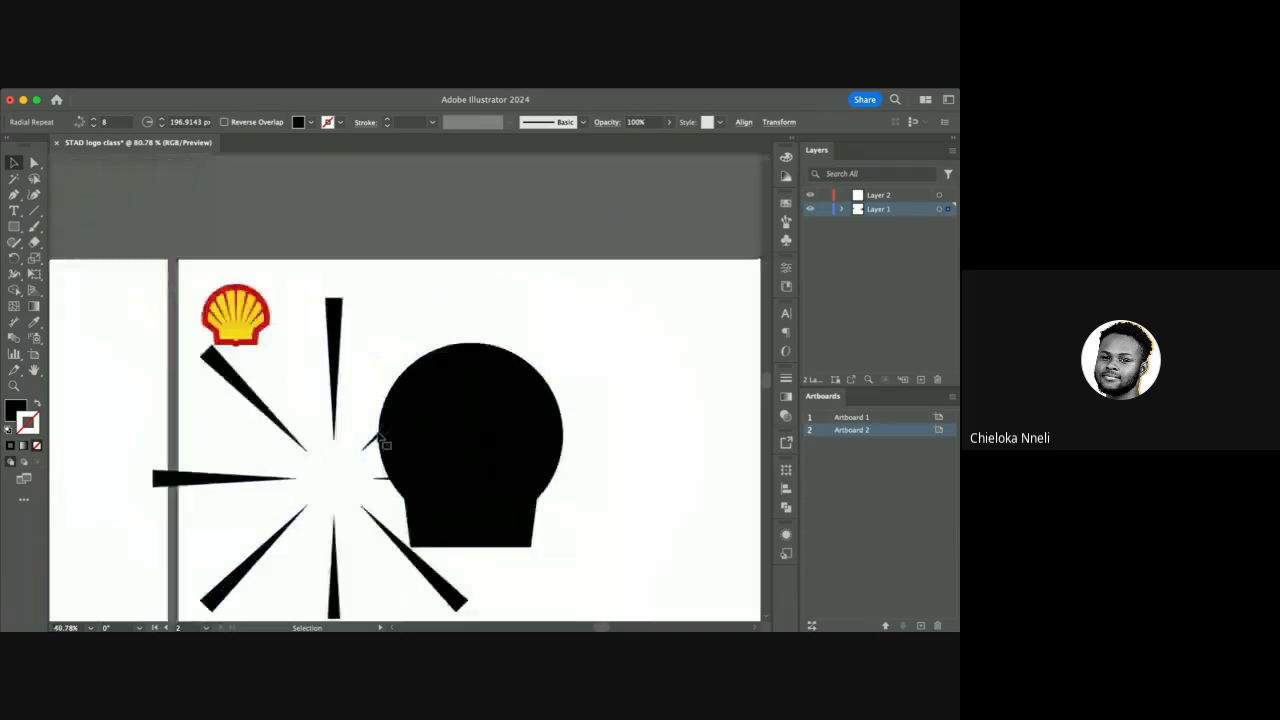
pyautogui.scroll(-3, 383, 441)
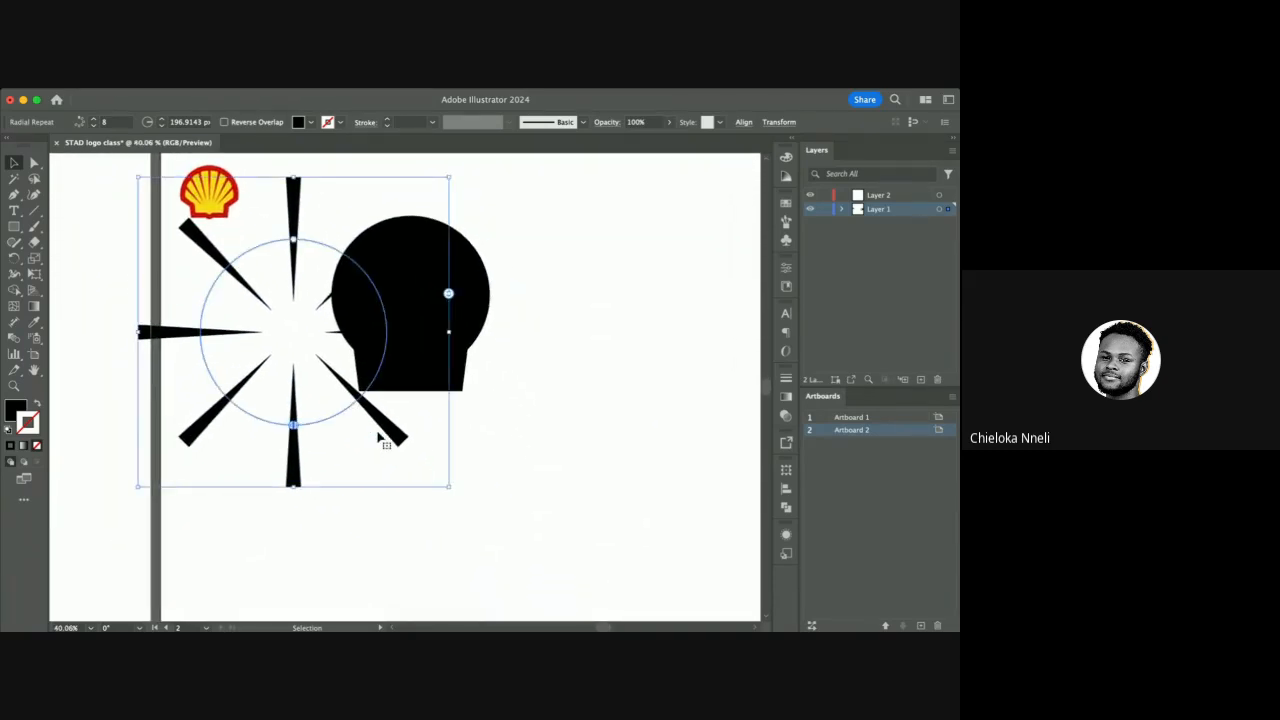
# Move the radial repeat to the blank area of the artboard to the right of the black shape.
pyautogui.moveTo(293, 204); pyautogui.dragTo(677, 273)
pyautogui.scroll(-5, 677, 273)
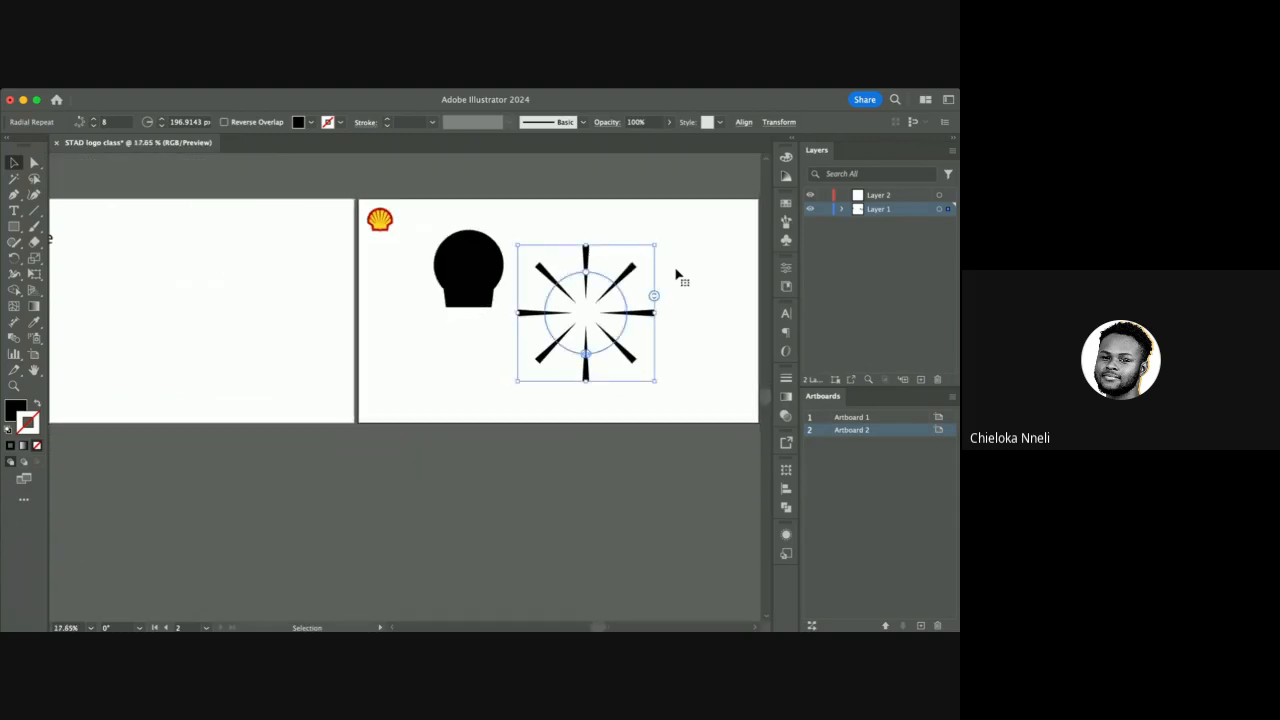
pyautogui.scroll(3, 593, 333)
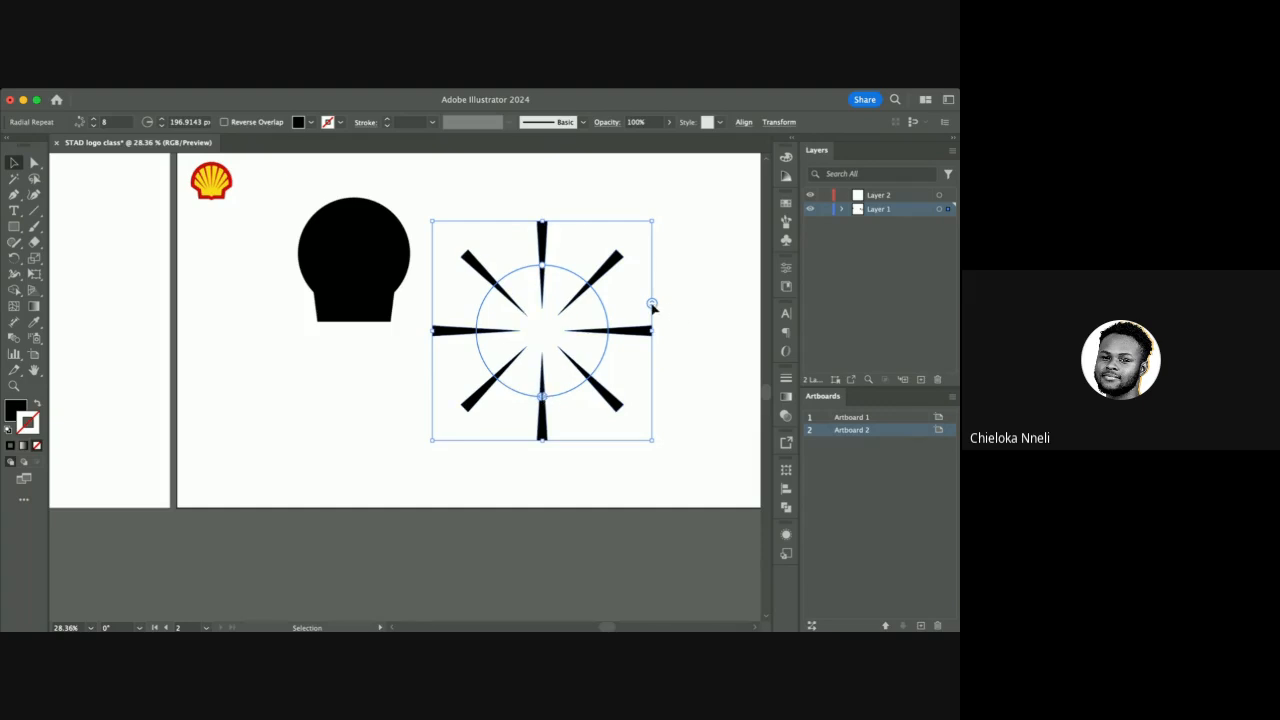
# Trim the radial repeat's ring to hide the rays pointing right and lower right.
pyautogui.moveTo(651, 304)
pyautogui.mouseDown()
pyautogui.moveTo(651, 266)
pyautogui.moveTo(653, 294)
pyautogui.mouseUp()
pyautogui.scroll(3, 580, 367)
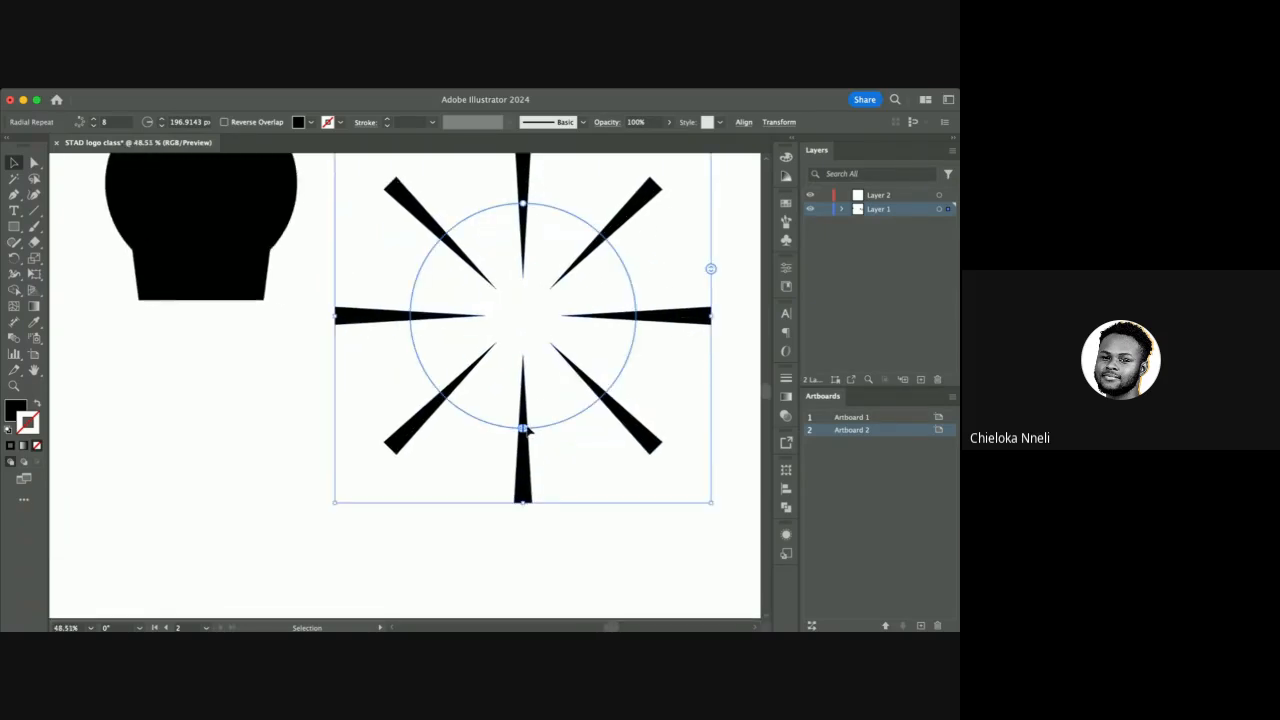
pyautogui.moveTo(528, 430); pyautogui.dragTo(656, 290)
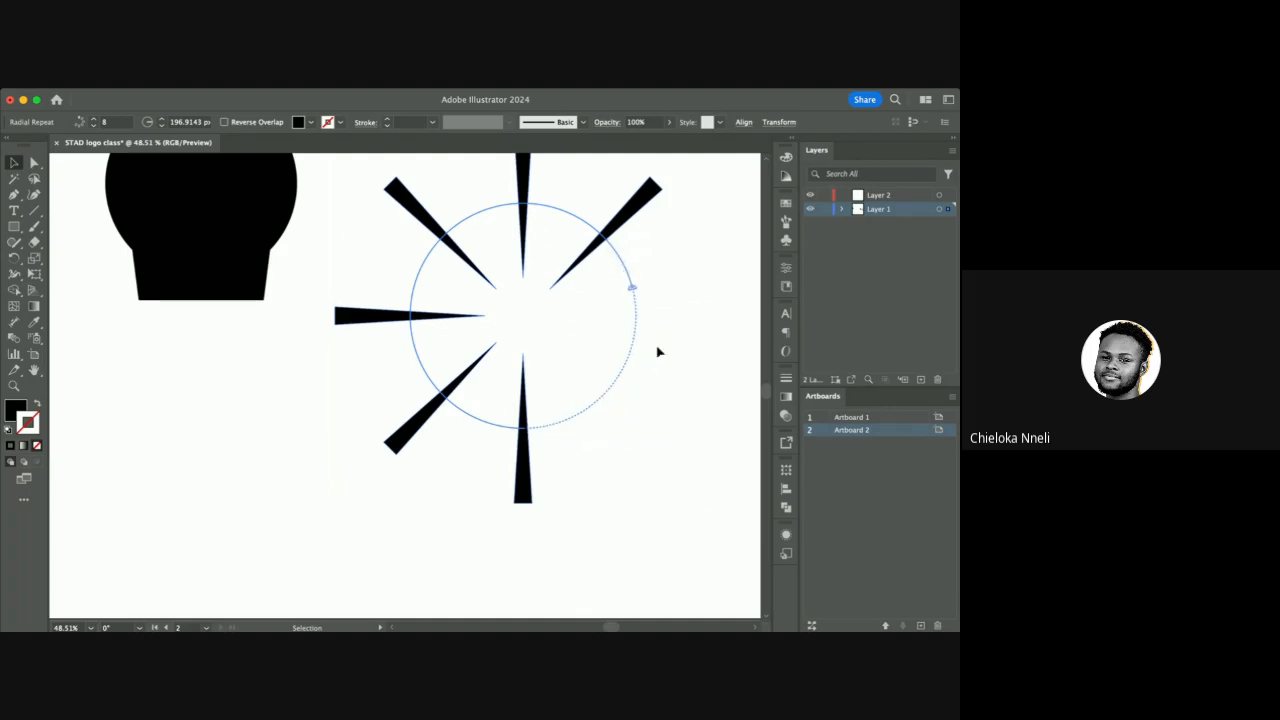
# Restore the radial repeat's full ring so all 8 rays show around the circle.
pyautogui.moveTo(658, 351); pyautogui.dragTo(526, 490)
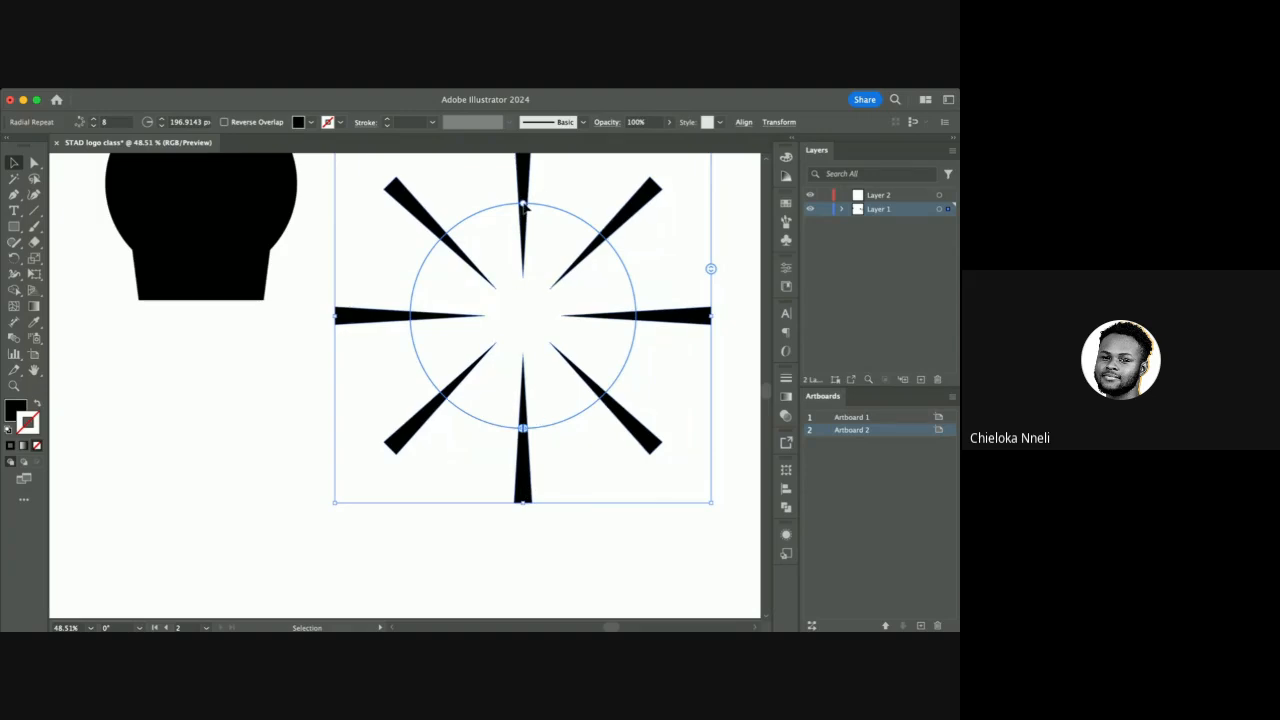
pyautogui.moveTo(524, 206); pyautogui.dragTo(582, 371)
pyautogui.click(533, 279)
pyautogui.scroll(3, 532, 280)
pyautogui.hscroll(3, 532, 280)
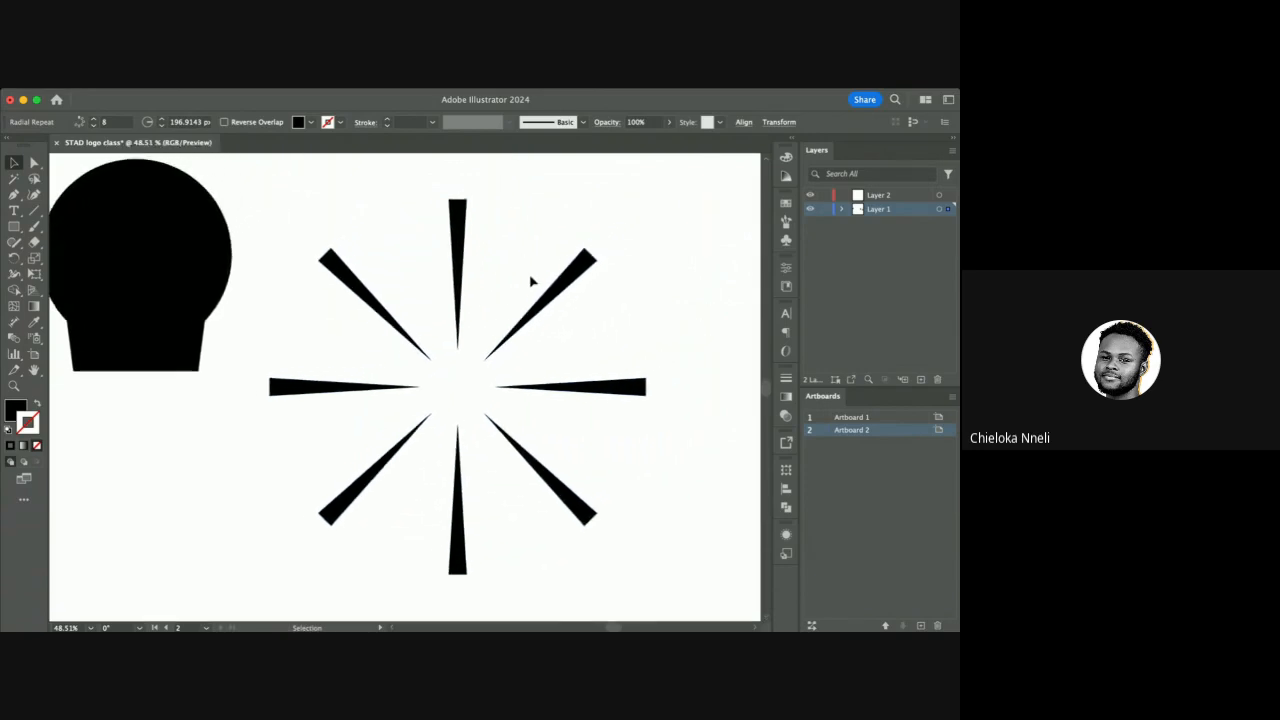
pyautogui.hscroll(1, 532, 282)
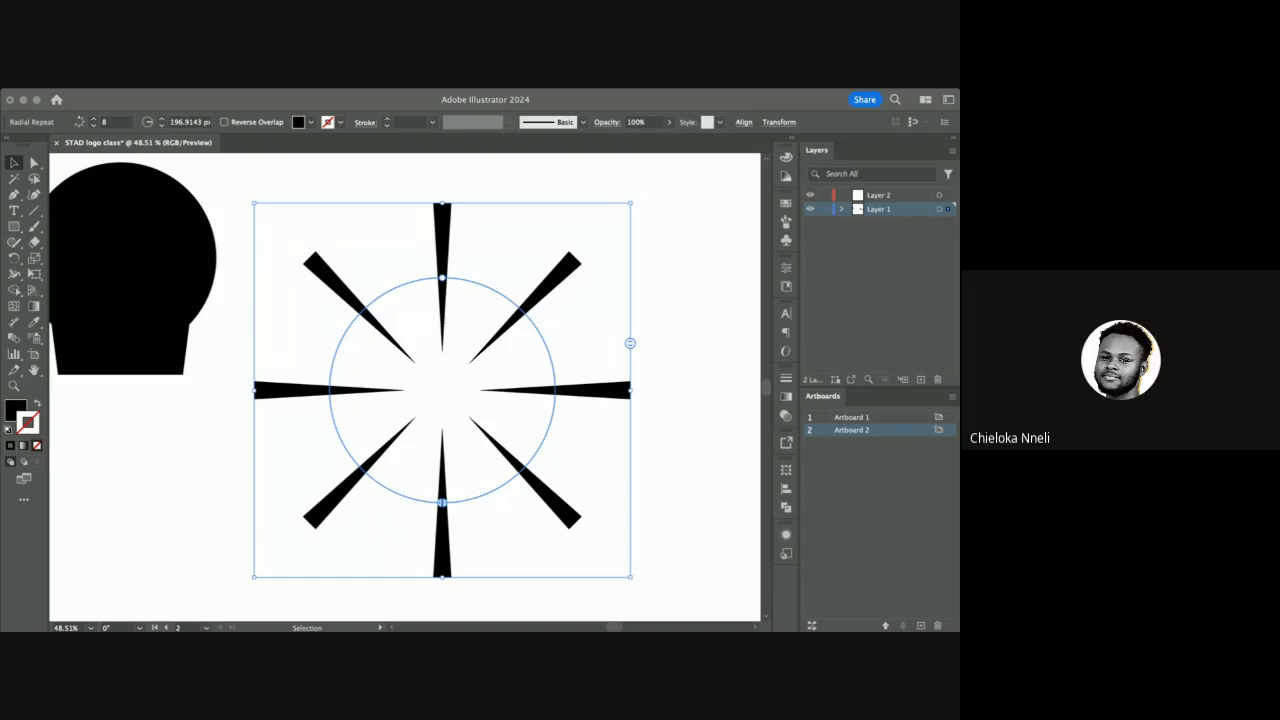
# Undo the radial repeat's edits, move and creation, back to the single tapered shape beside the reference Shell logo.
pyautogui.press('super+Tab')
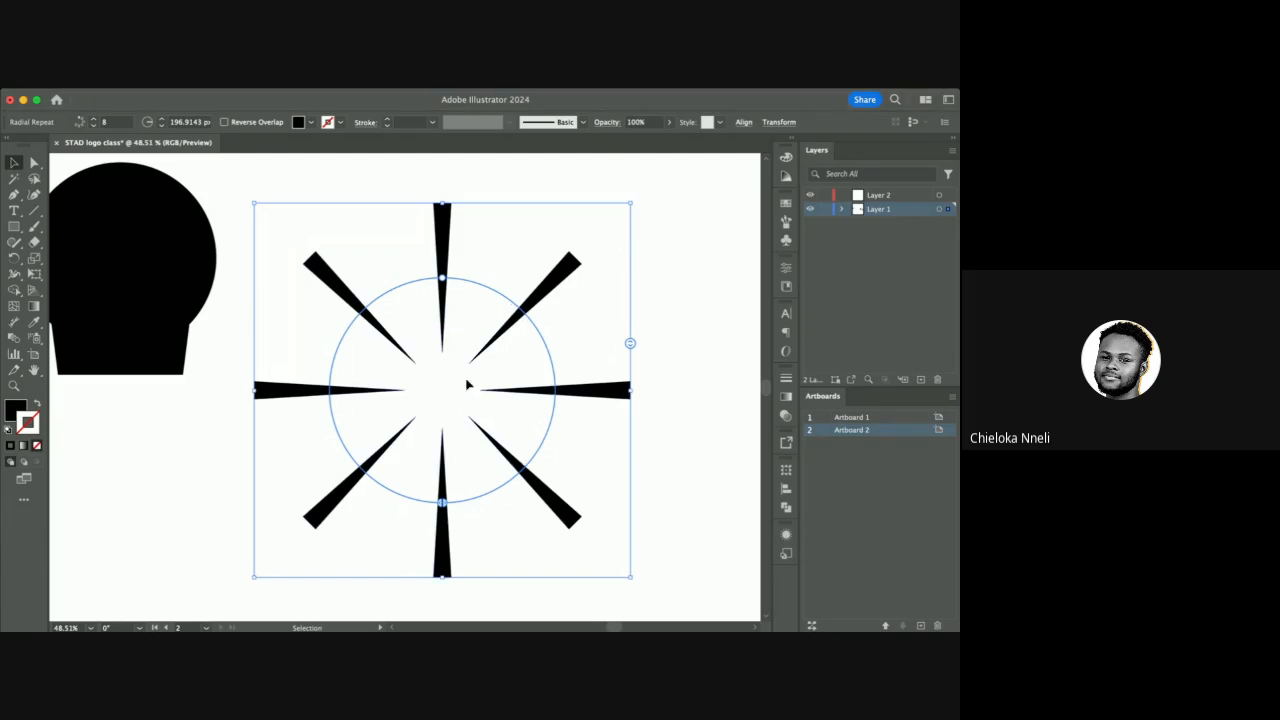
pyautogui.press('super+z')
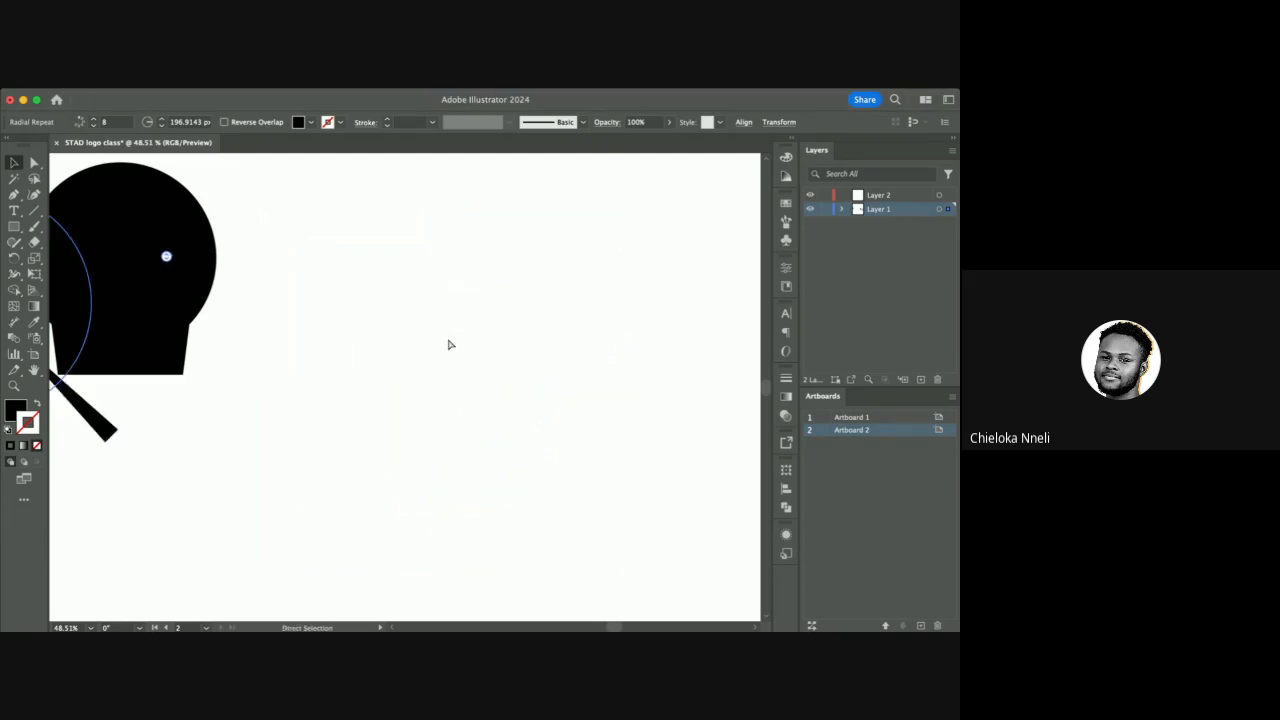
pyautogui.press('super+z')
pyautogui.scroll(-5, 450, 344)
pyautogui.hscroll(-1, 450, 344)
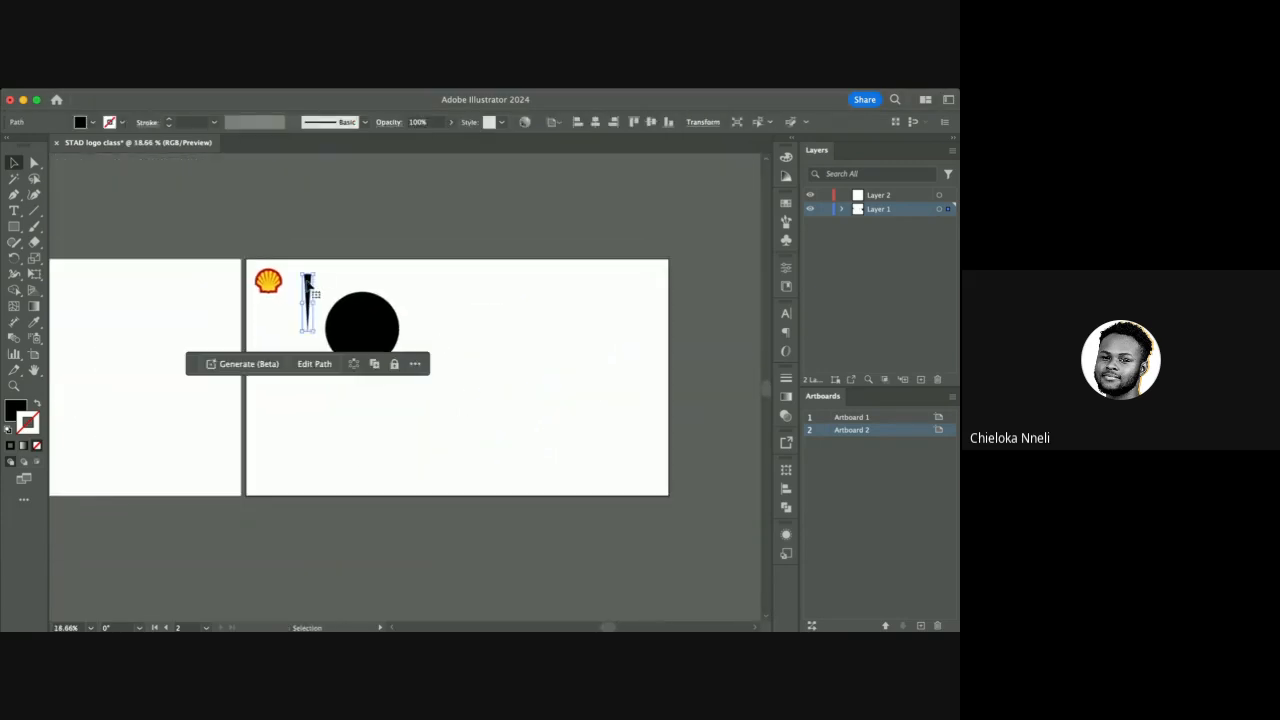
pyautogui.scroll(4, 309, 287)
# Move the tapered shape to the blank area to the right of the black shape.
pyautogui.click(309, 287)
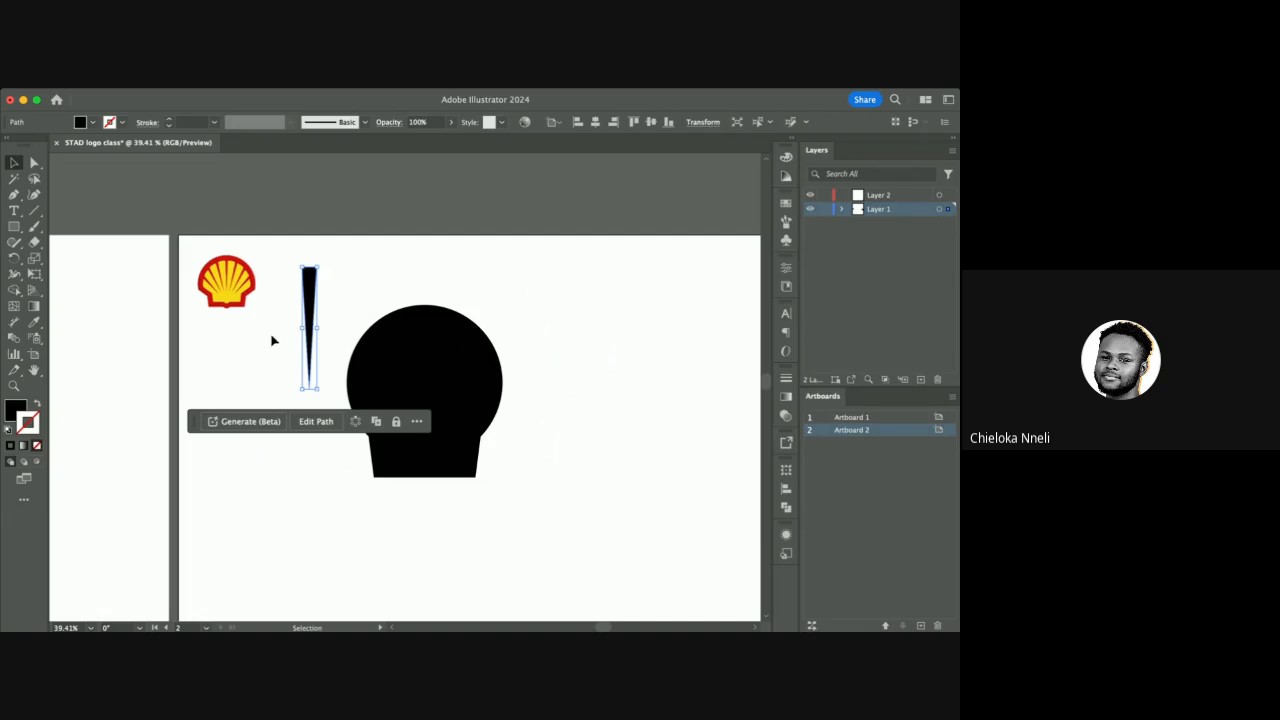
pyautogui.moveTo(311, 288); pyautogui.dragTo(536, 295)
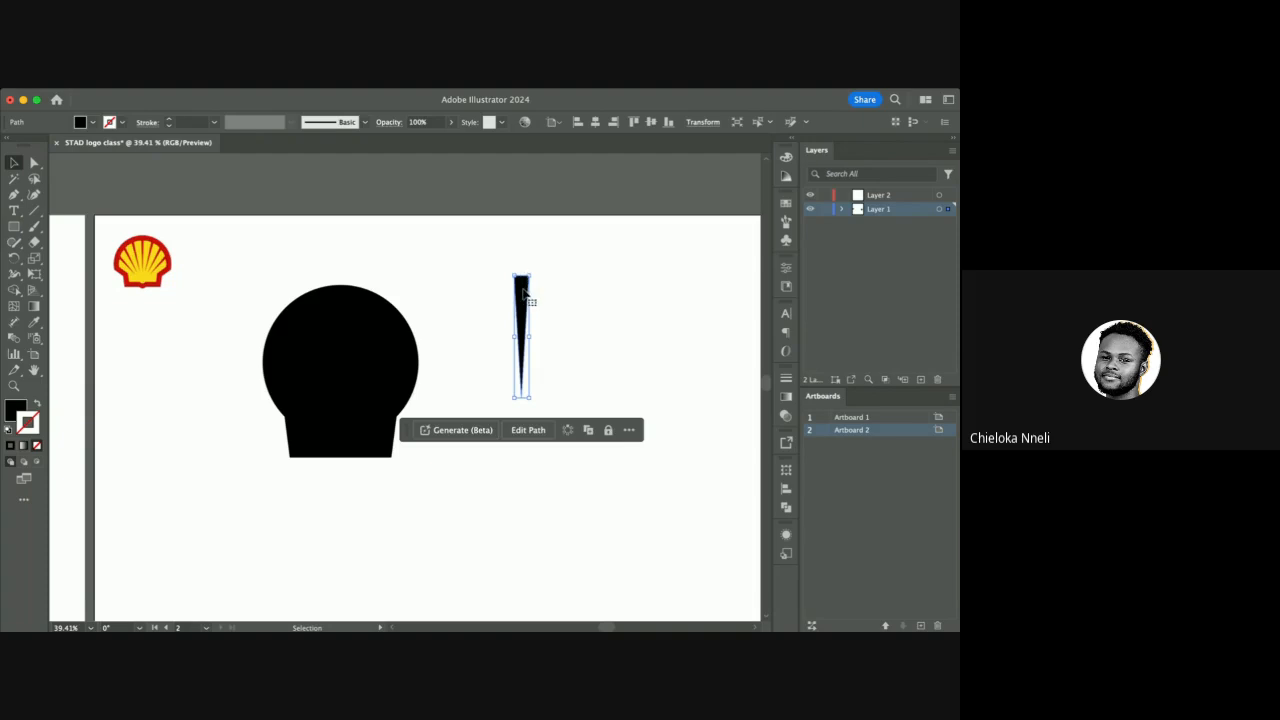
pyautogui.scroll(3, 522, 290)
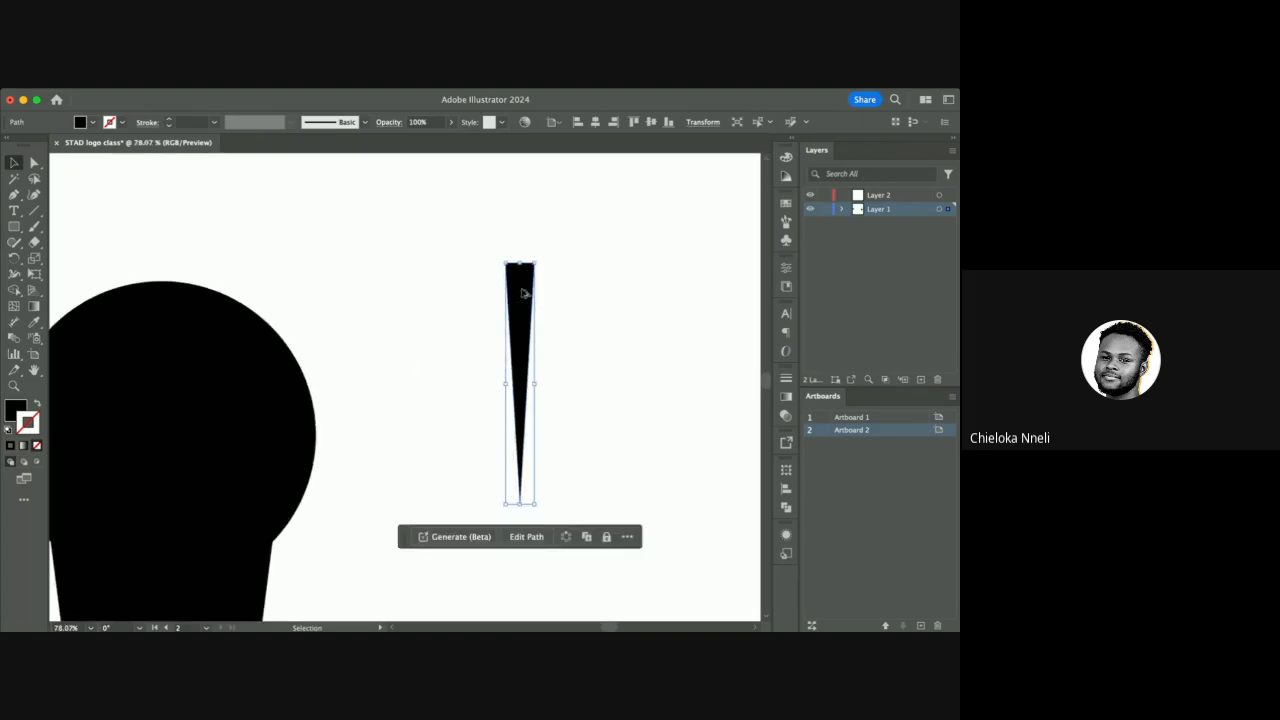
# Fan out two copies of the tapered shape by hand, rotating each to a different leftward tilt beside the upright one.
pyautogui.moveTo(522, 293); pyautogui.dragTo(430, 267)
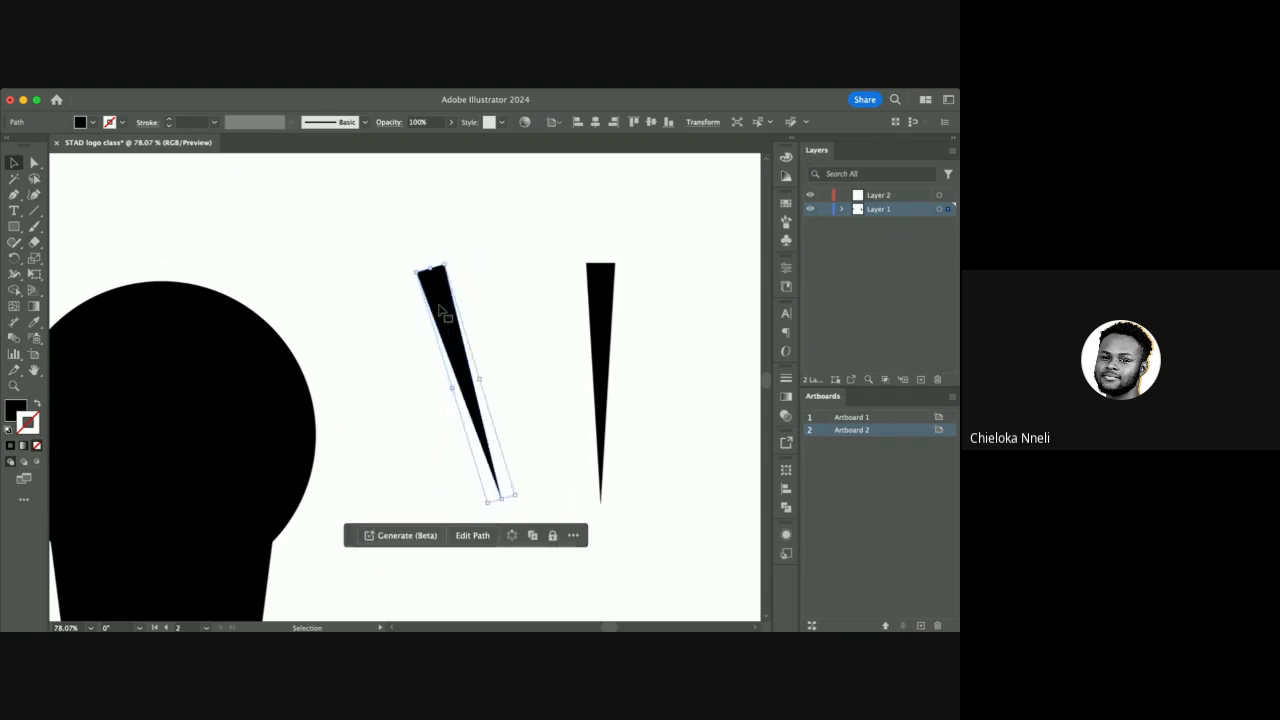
pyautogui.moveTo(442, 314); pyautogui.dragTo(384, 372)
pyautogui.click(397, 323)
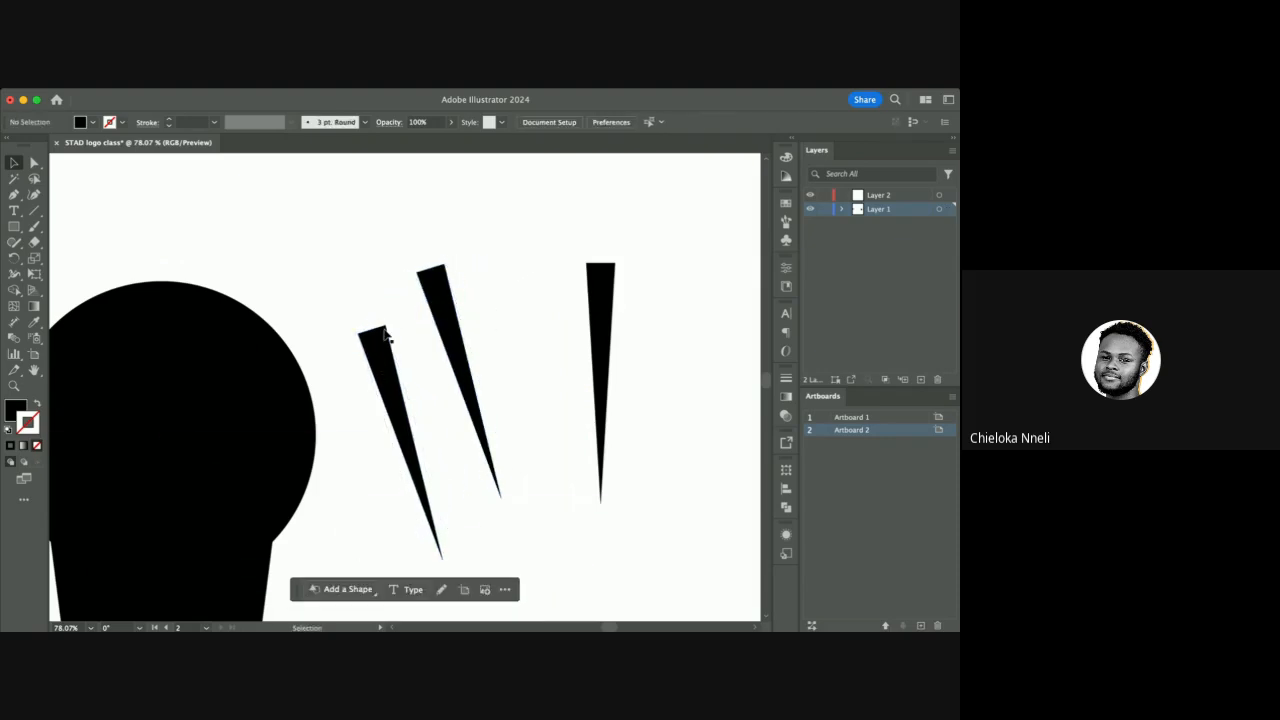
pyautogui.click(384, 333)
pyautogui.click(395, 319)
pyautogui.click(383, 333)
pyautogui.moveTo(388, 320); pyautogui.dragTo(326, 346)
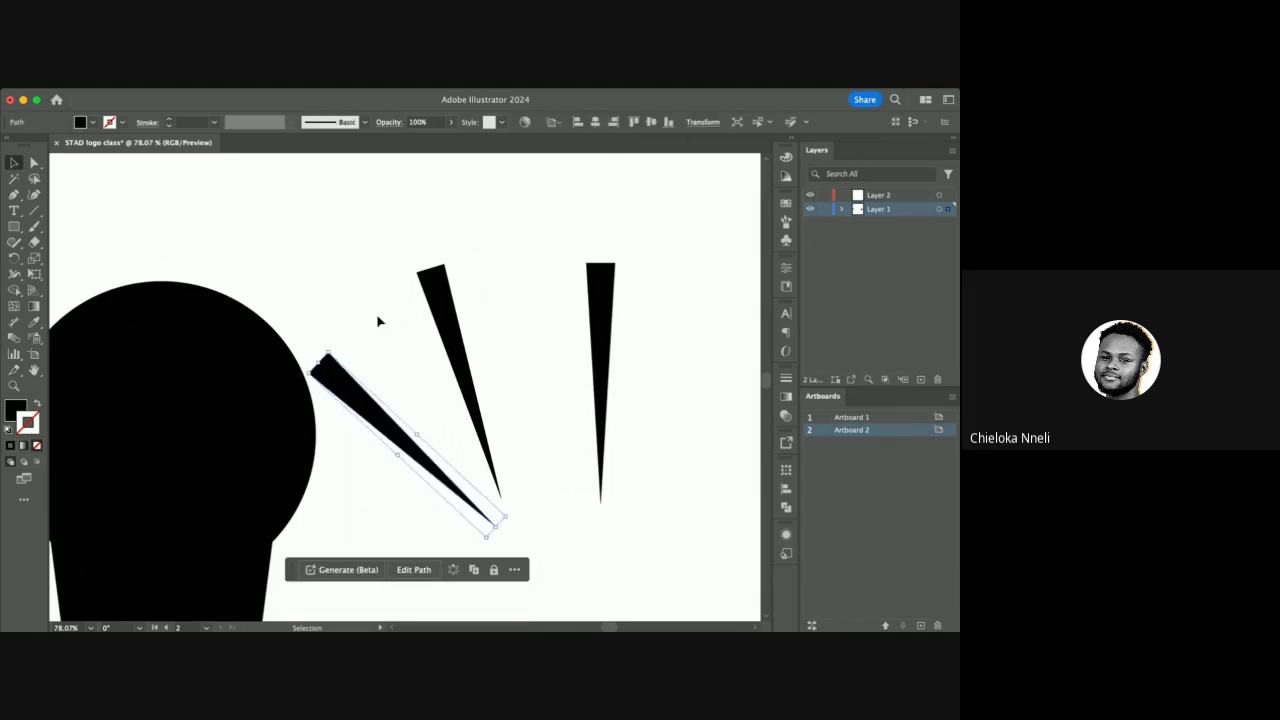
# Delete the two tilted copies, keeping only the upright tapered shape.
pyautogui.scroll(-3, 378, 321)
pyautogui.moveTo(428, 283); pyautogui.dragTo(382, 355)
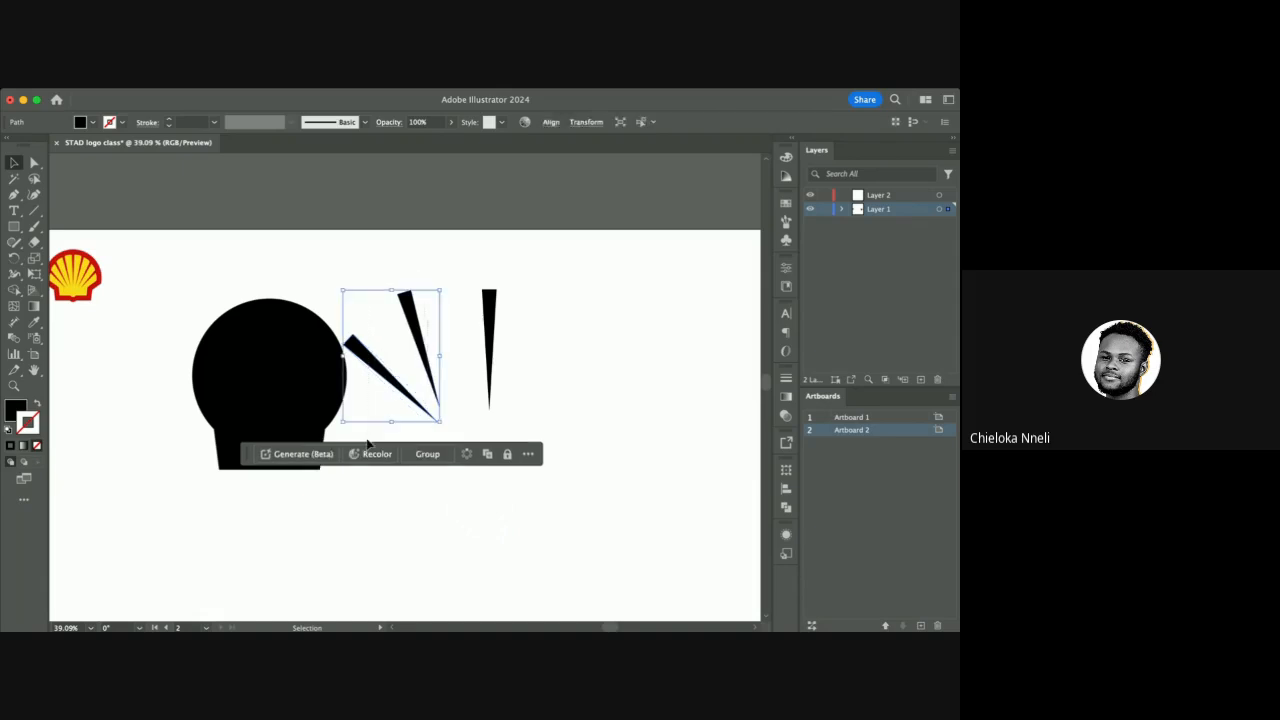
pyautogui.press('Delete')
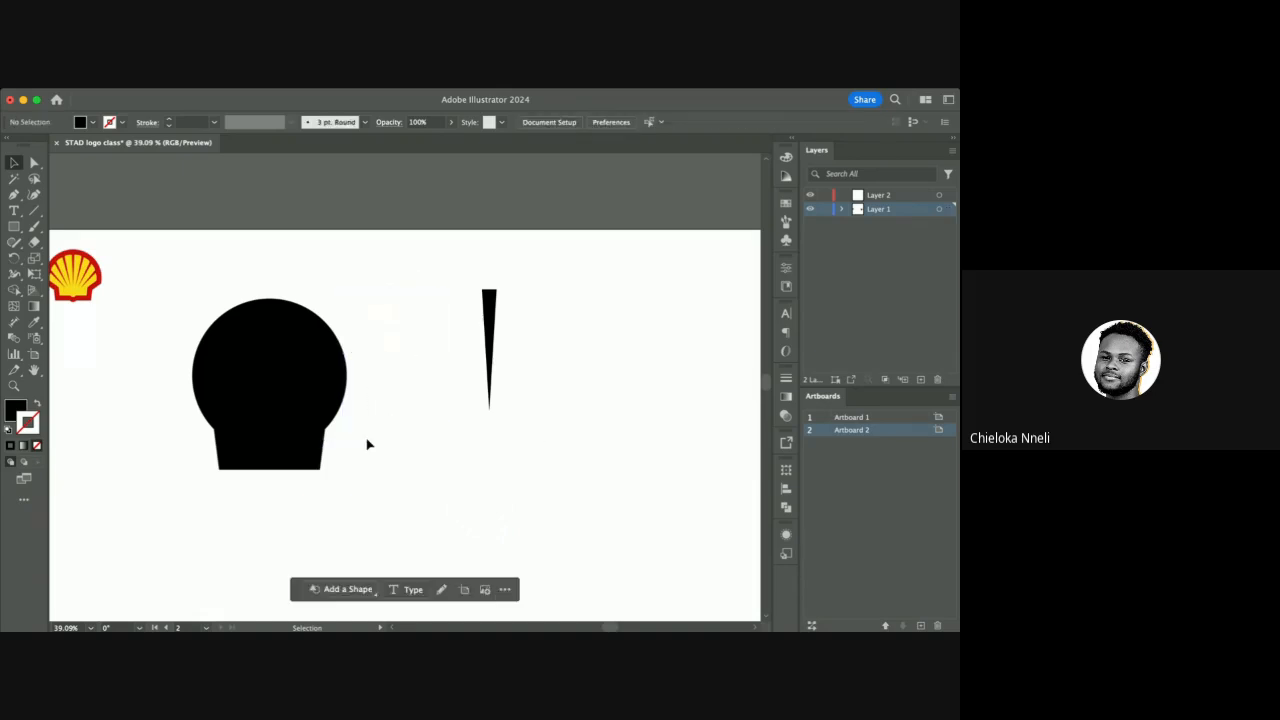
# Create a radial repeat of the upright tapered shape with 8 instances pointing inward.
pyautogui.click(491, 305)
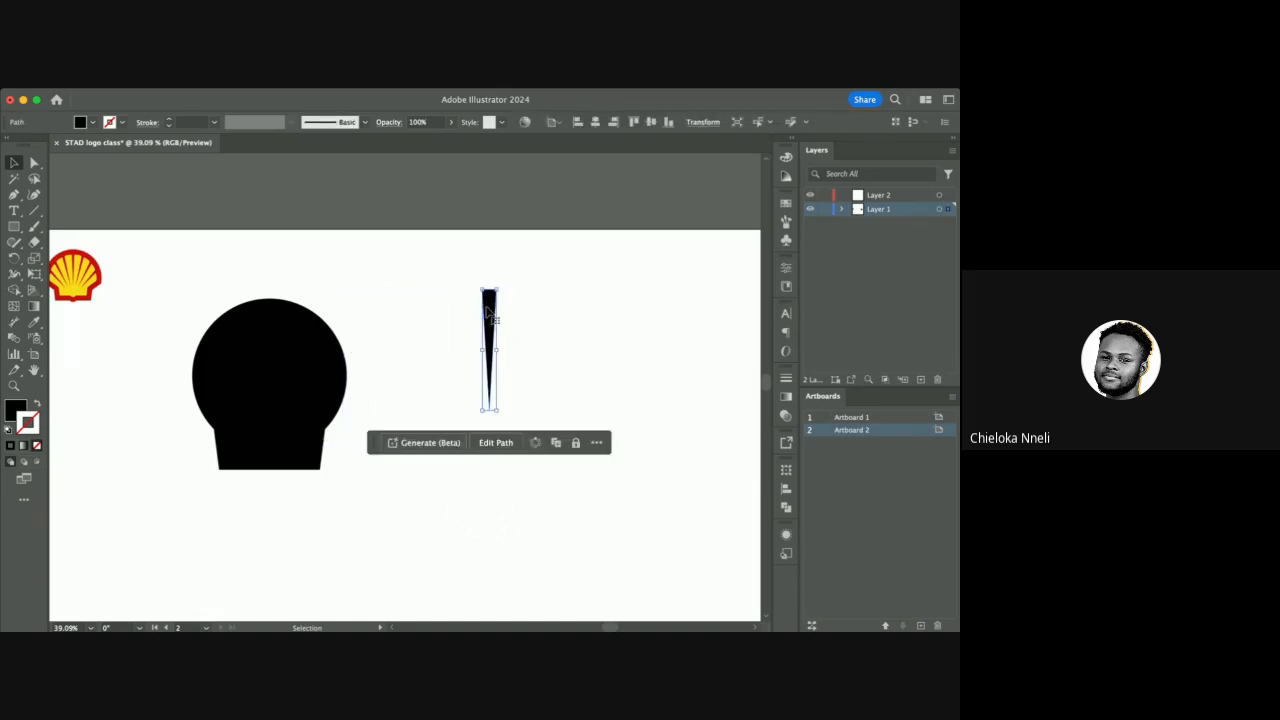
pyautogui.scroll(2, 488, 312)
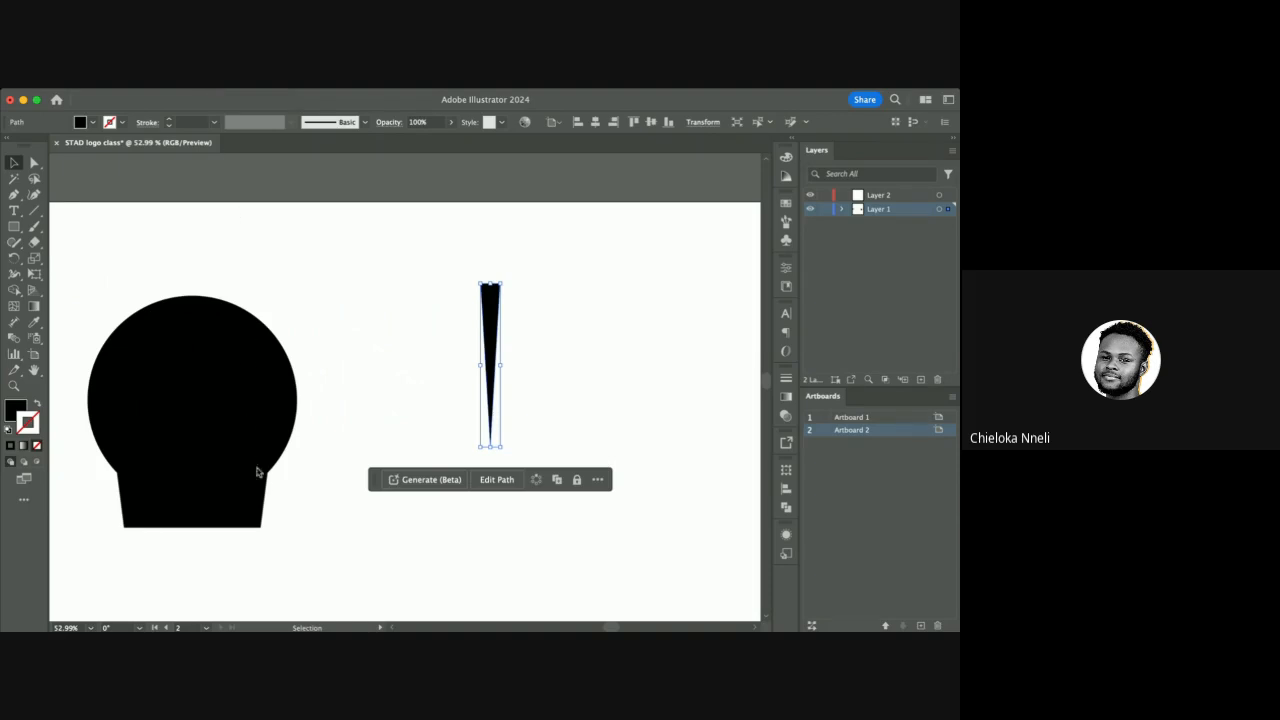
pyautogui.click(365, 489)
pyautogui.scroll(-5, 373, 497)
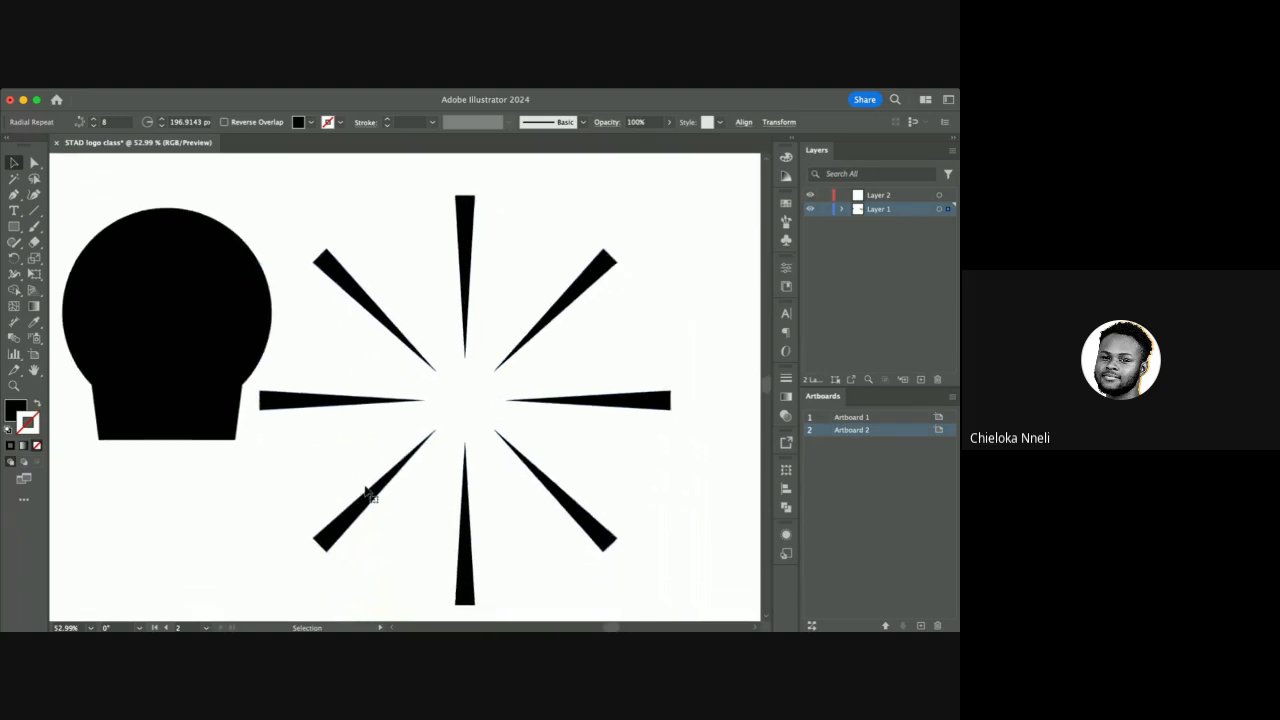
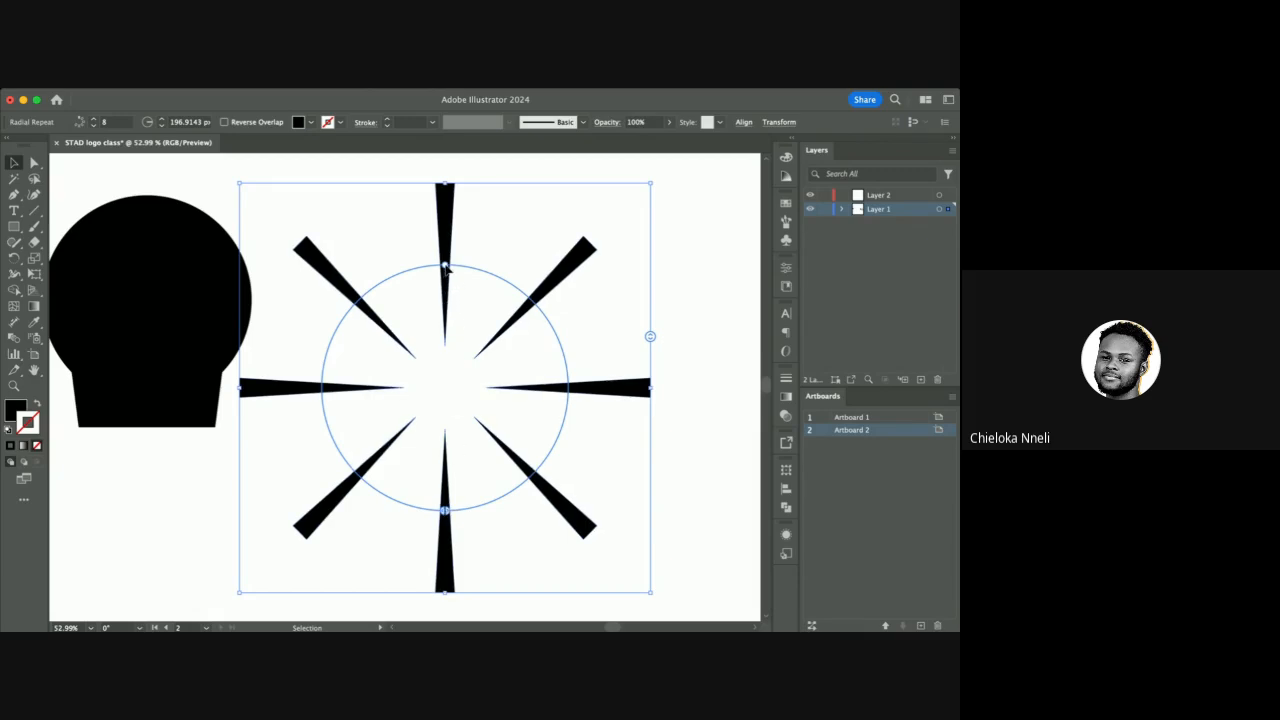
# Try shrinking the radial repeat to a radius of about 147 px while rotating it, and undo the change.
pyautogui.moveTo(446, 267); pyautogui.dragTo(514, 317)
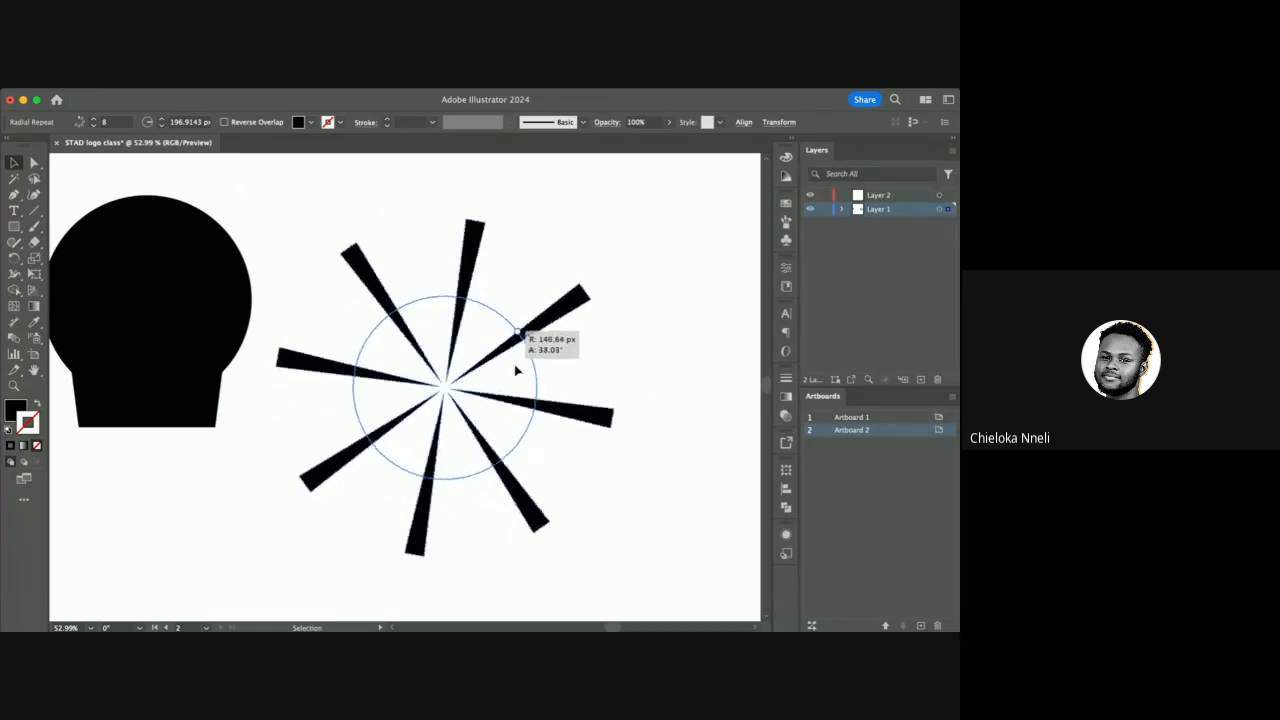
pyautogui.moveTo(525, 375); pyautogui.dragTo(526, 376)
pyautogui.press('super+z')
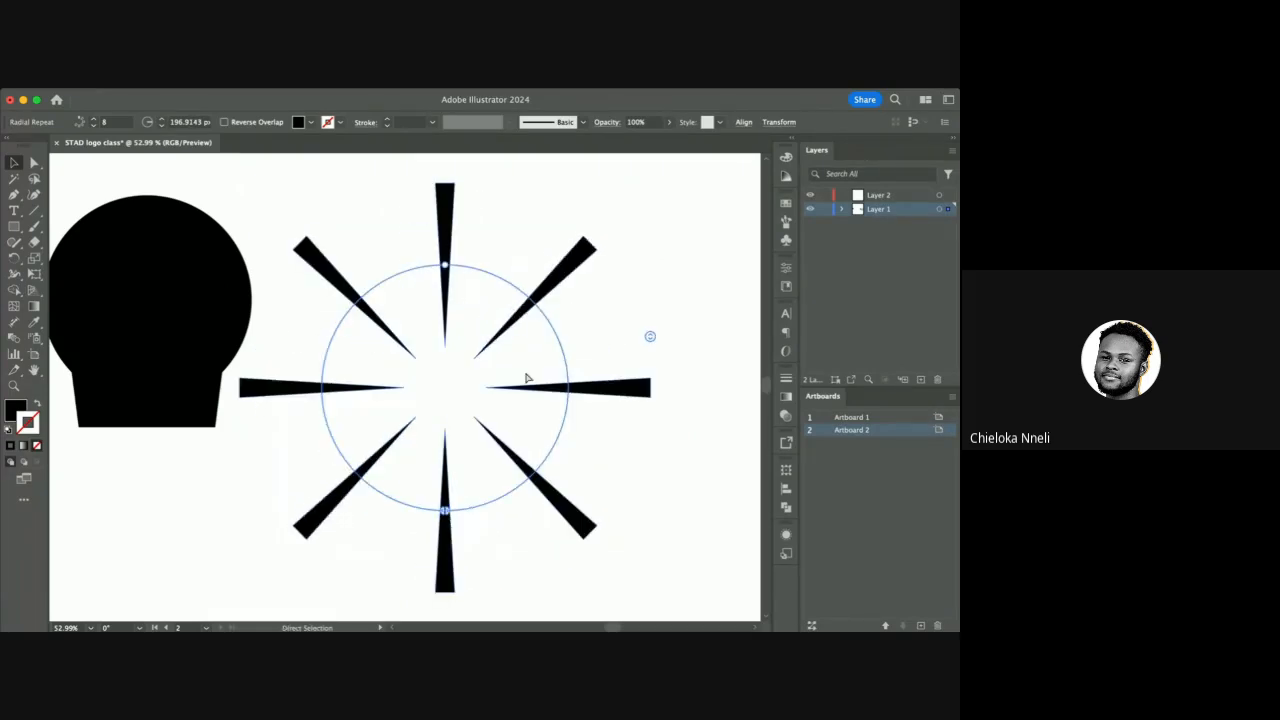
# Trim the radial repeat's ring to its upper half and set it to 8 instances.
pyautogui.moveTo(650, 338)
pyautogui.mouseDown()
pyautogui.moveTo(651, 280)
pyautogui.moveTo(643, 342)
pyautogui.mouseUp()
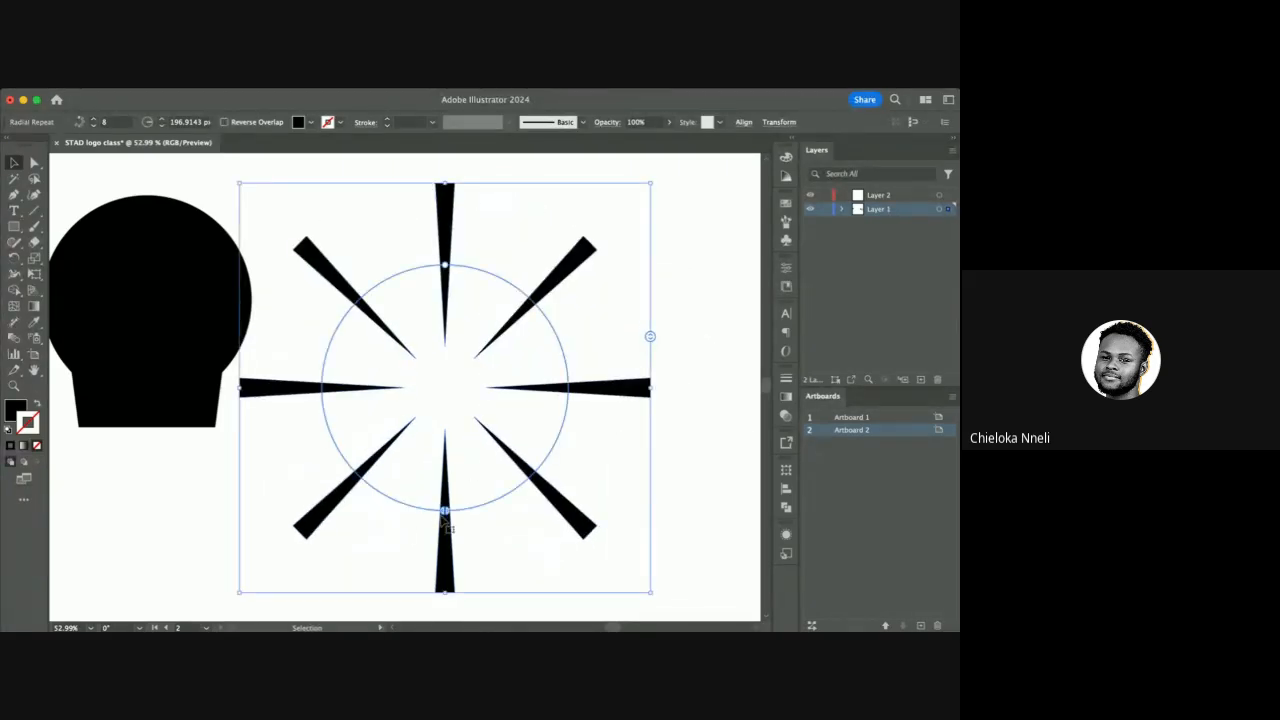
pyautogui.moveTo(444, 510); pyautogui.dragTo(337, 397)
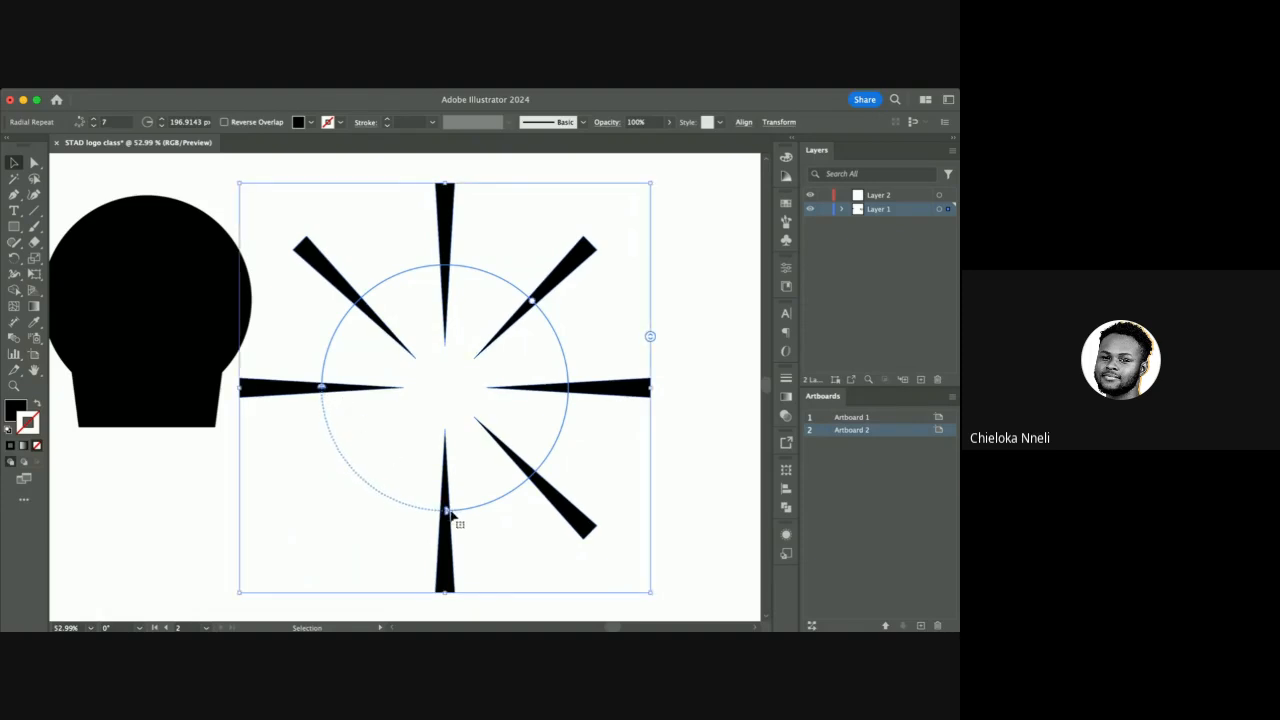
pyautogui.moveTo(447, 514); pyautogui.dragTo(577, 406)
pyautogui.moveTo(649, 340); pyautogui.dragTo(646, 303)
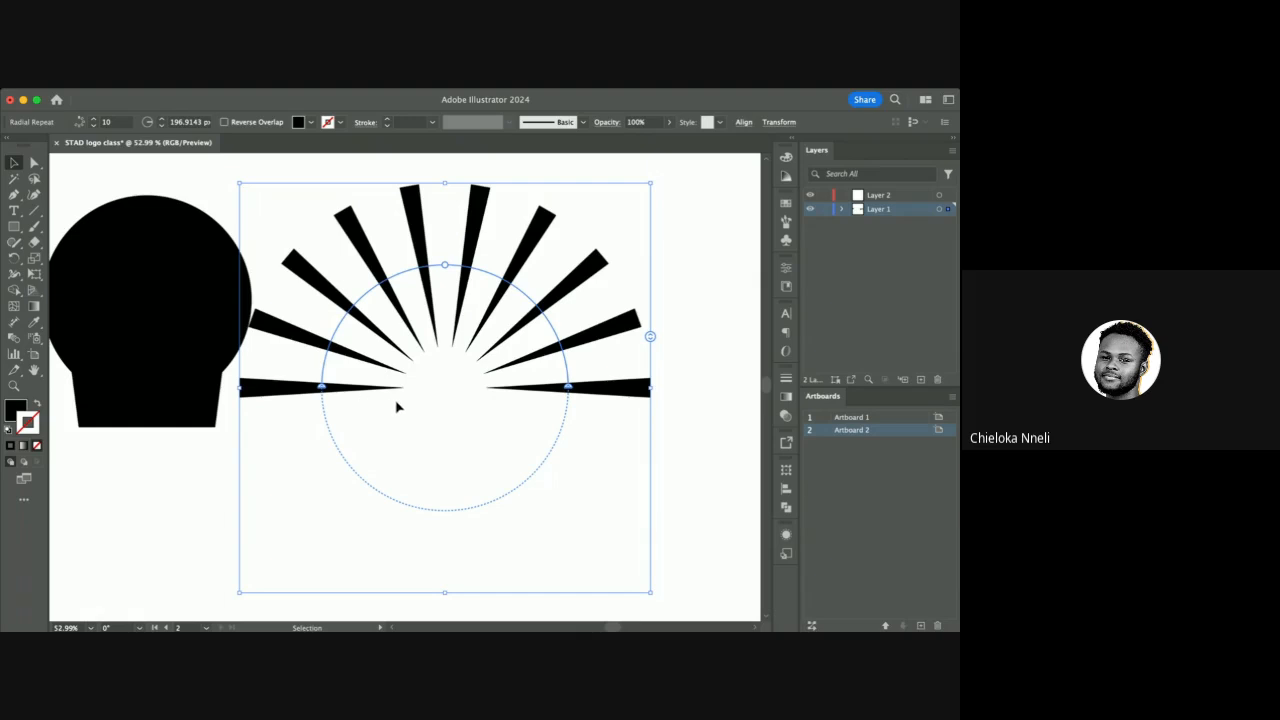
pyautogui.moveTo(651, 338); pyautogui.dragTo(652, 356)
# Compare with the reference Shell logo, trim away the two horizontal rays at the fan's ends, and set the repeat to 7 instances.
pyautogui.hscroll(-3, 653, 356)
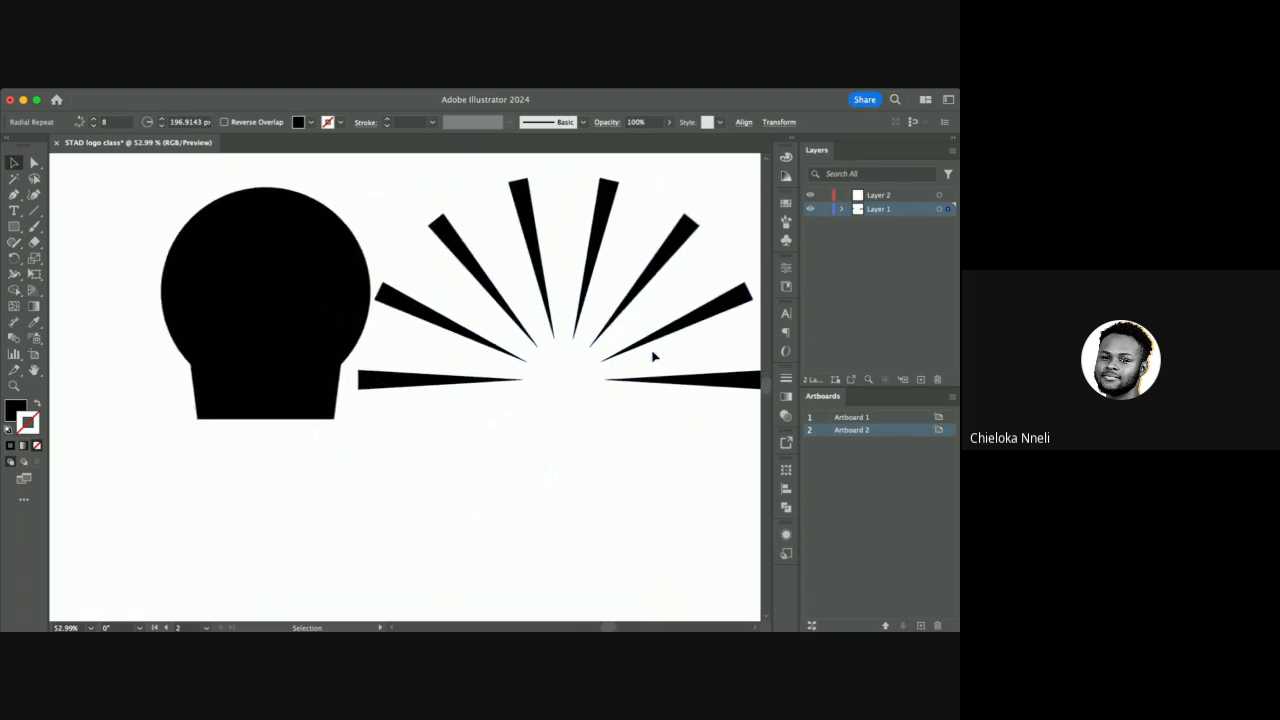
pyautogui.scroll(-5, 653, 356)
pyautogui.hscroll(2, 652, 356)
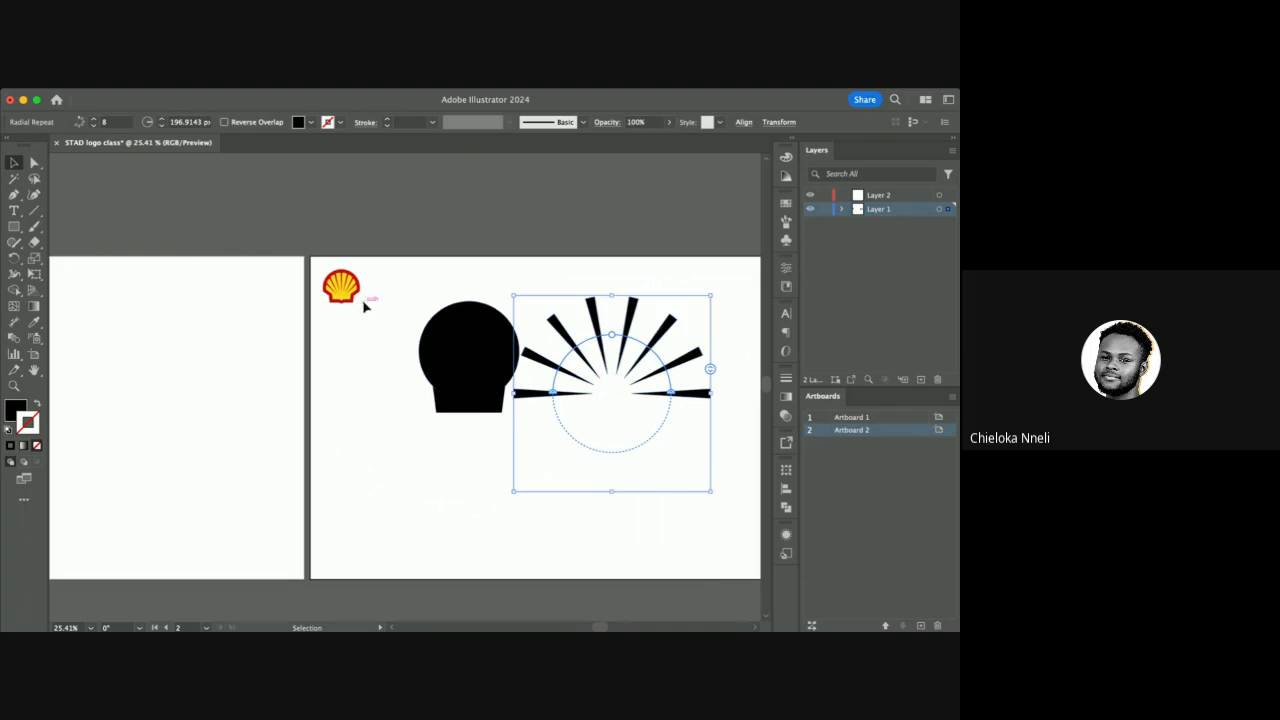
pyautogui.hscroll(4, 577, 400)
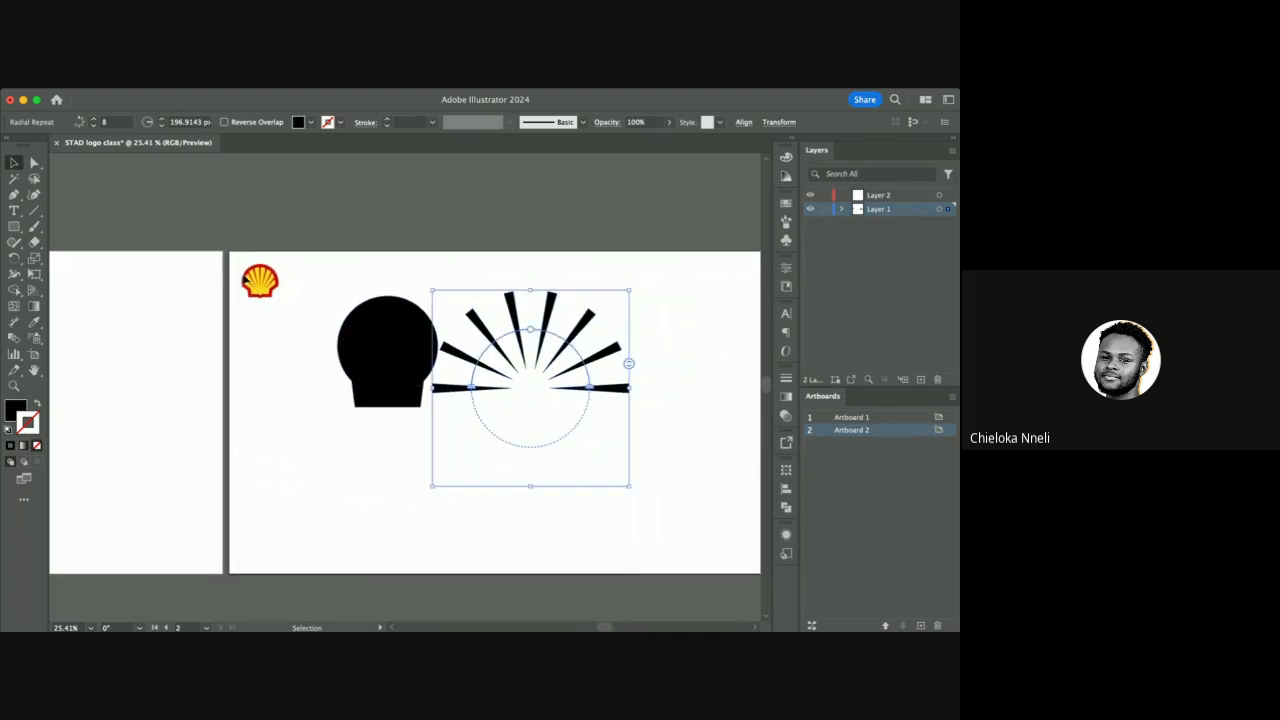
pyautogui.scroll(5, 245, 276)
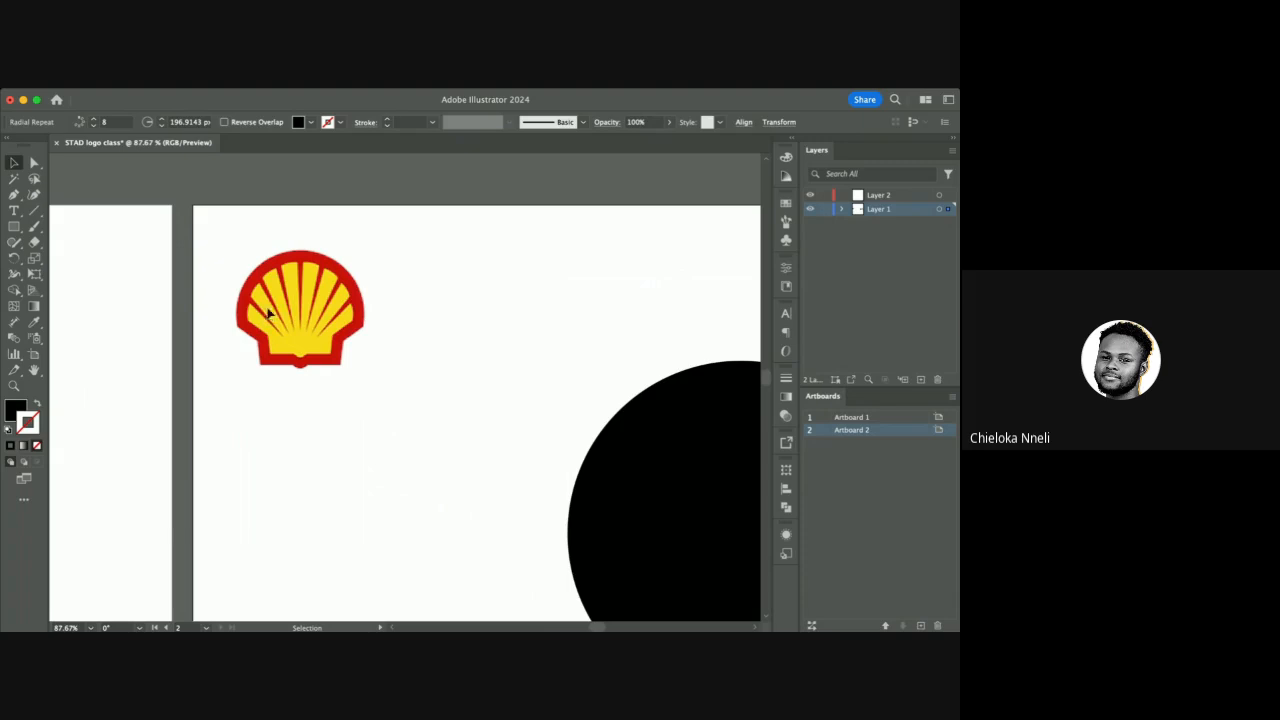
pyautogui.scroll(-5, 348, 326)
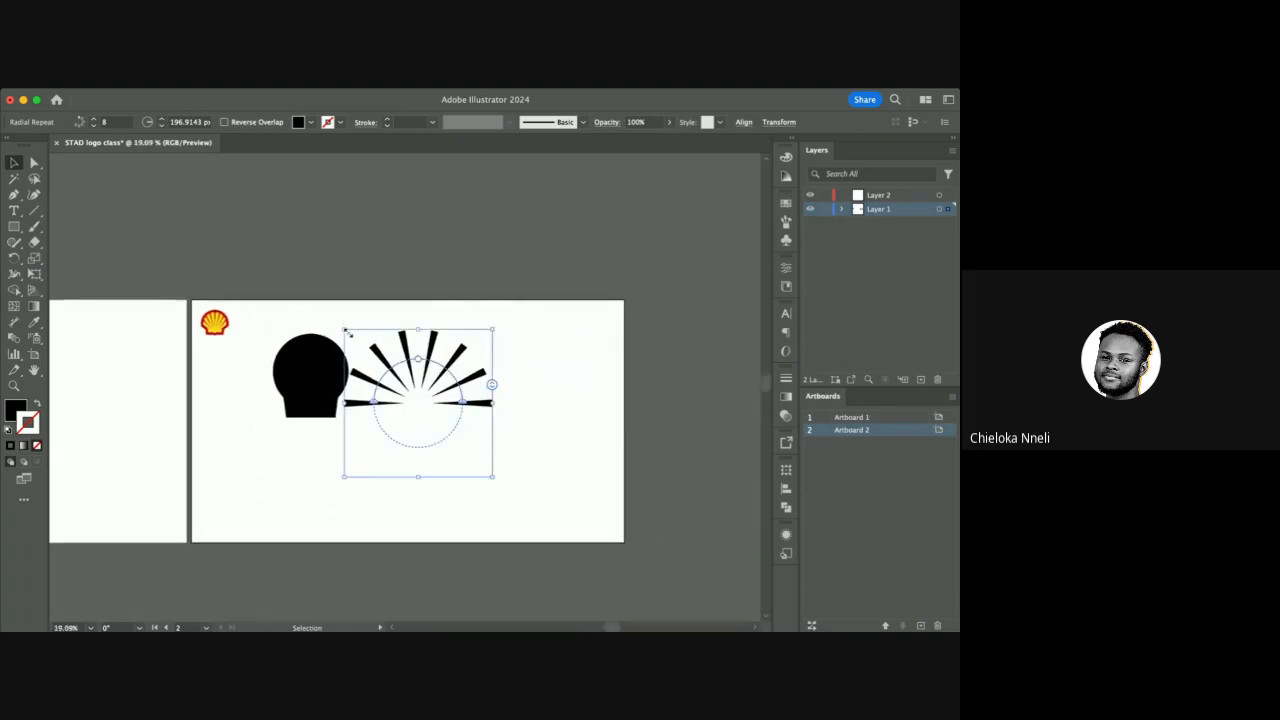
pyautogui.scroll(3, 401, 414)
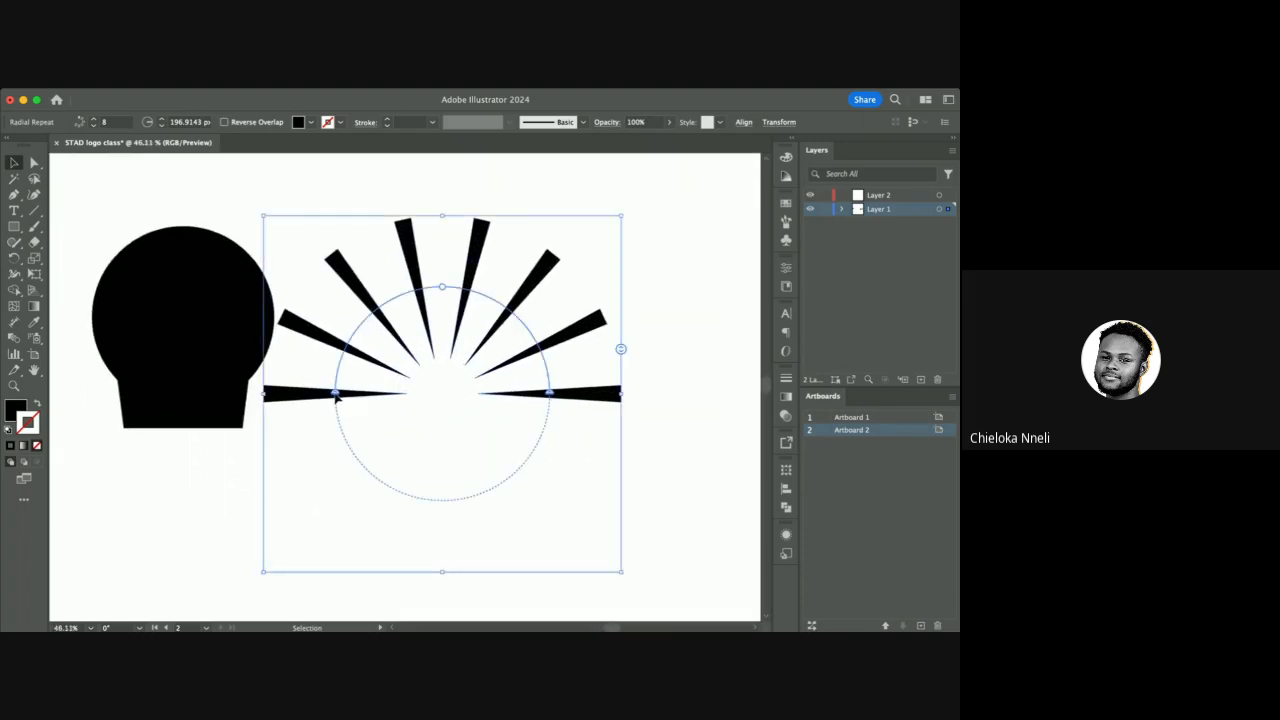
pyautogui.moveTo(337, 398); pyautogui.dragTo(346, 350)
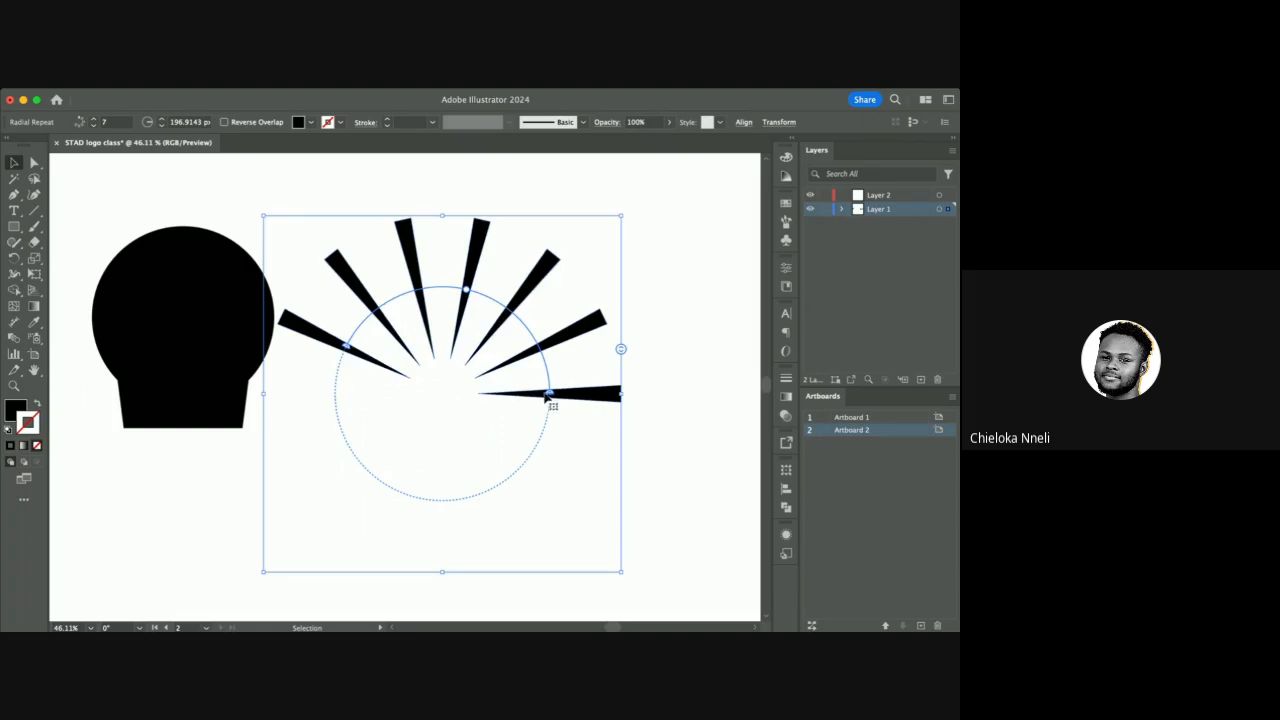
pyautogui.moveTo(549, 396); pyautogui.dragTo(527, 348)
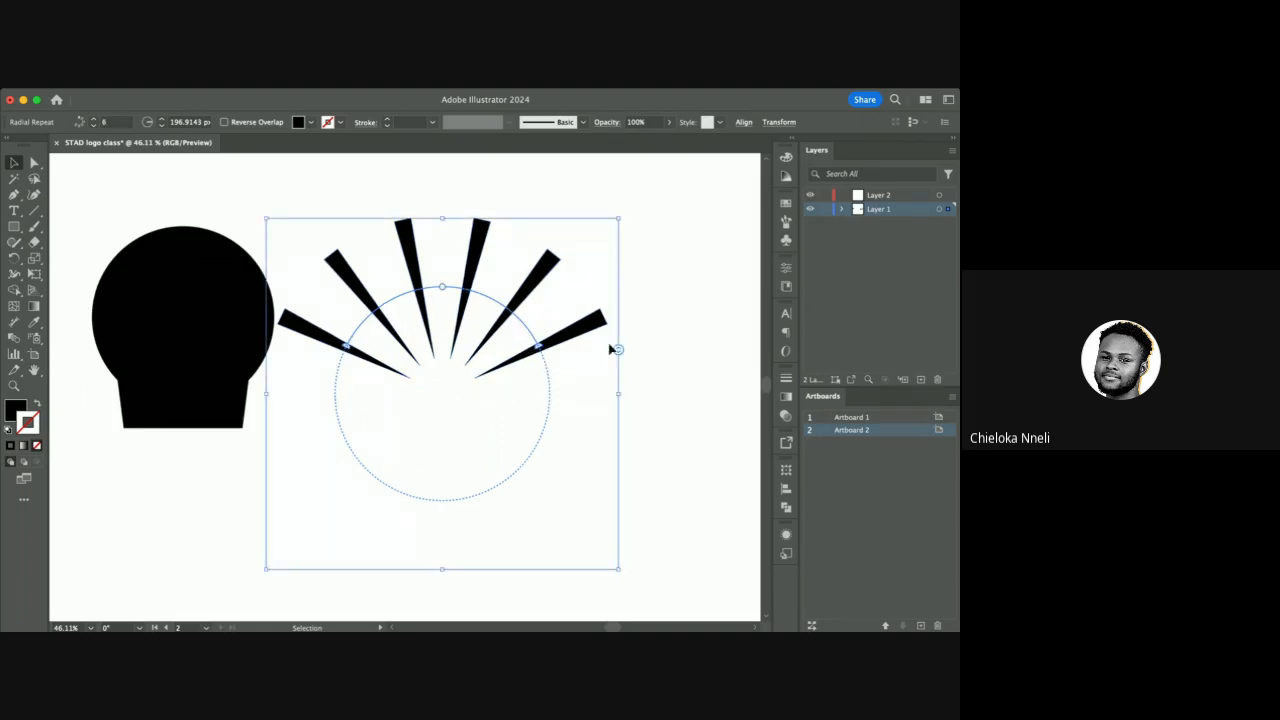
pyautogui.moveTo(619, 349)
pyautogui.mouseDown()
pyautogui.moveTo(620, 334)
pyautogui.moveTo(617, 346)
pyautogui.mouseUp()
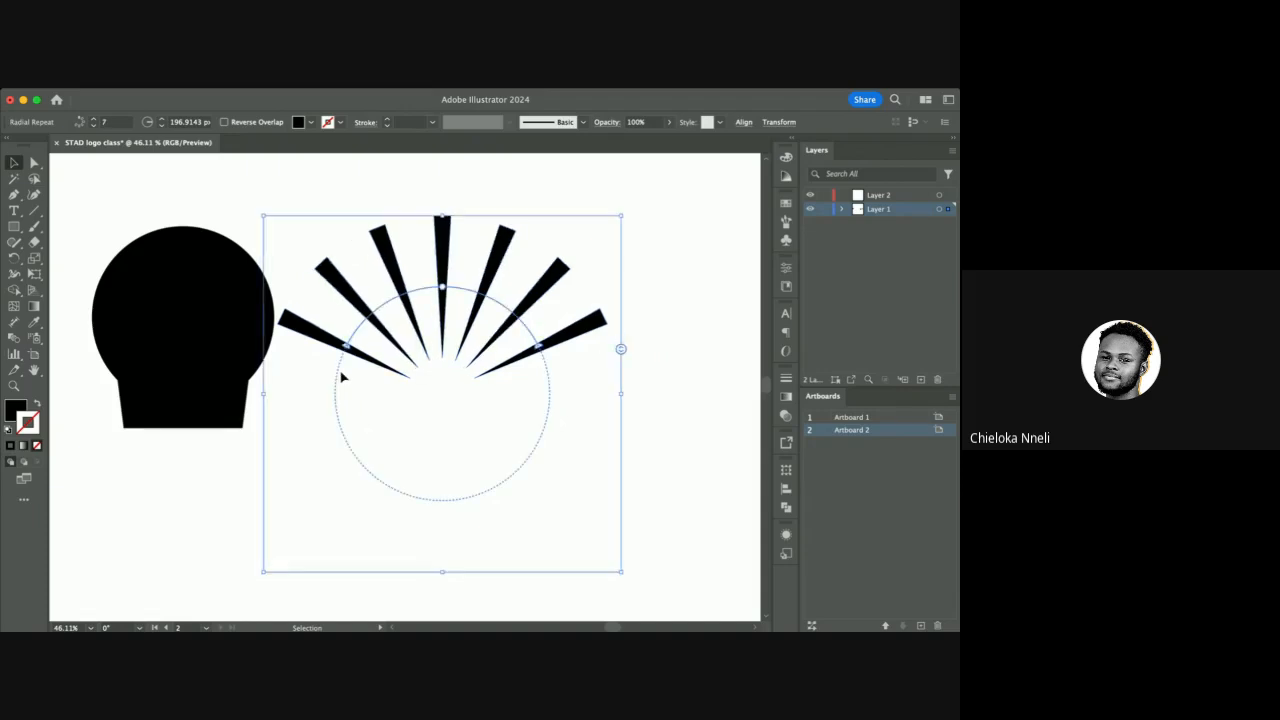
# Narrow the ray fan by trimming both ends of its arc further, and set the repeat to 7 instances.
pyautogui.press('super+minus')
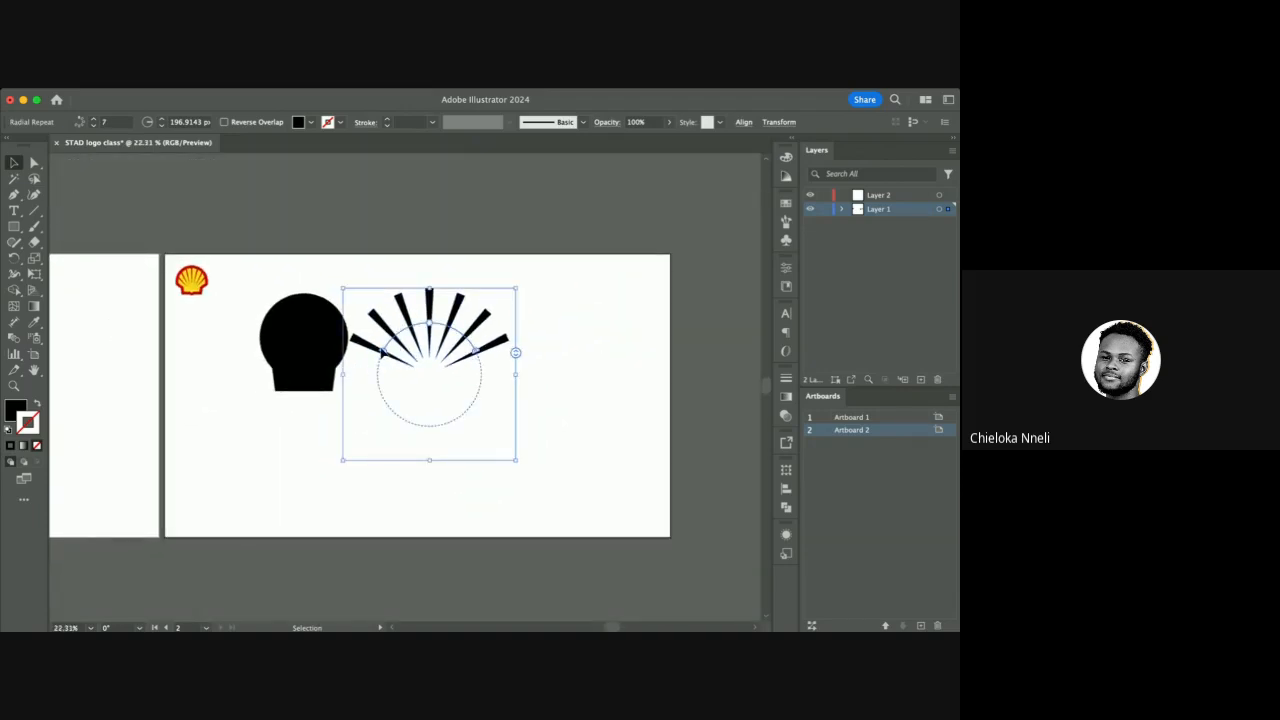
pyautogui.moveTo(383, 352); pyautogui.dragTo(392, 350)
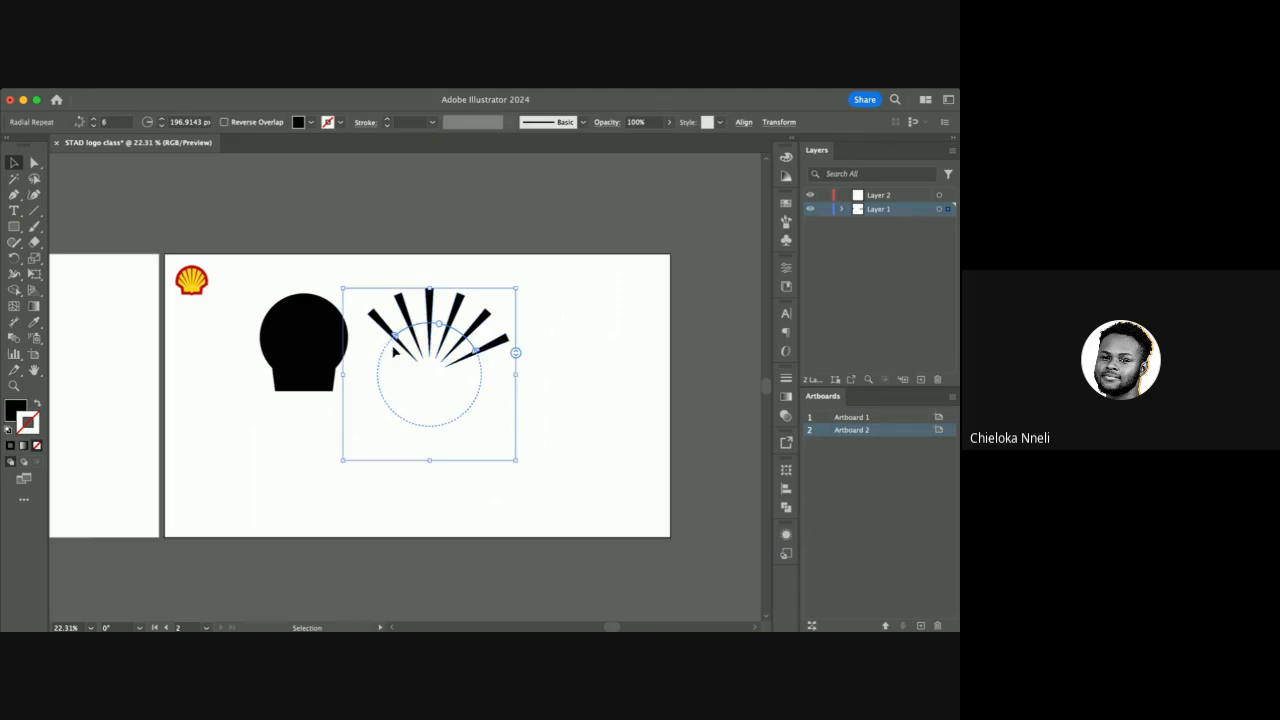
pyautogui.moveTo(477, 353); pyautogui.dragTo(516, 352)
pyautogui.moveTo(391, 347); pyautogui.dragTo(388, 352)
pyautogui.moveTo(516, 352); pyautogui.dragTo(515, 372)
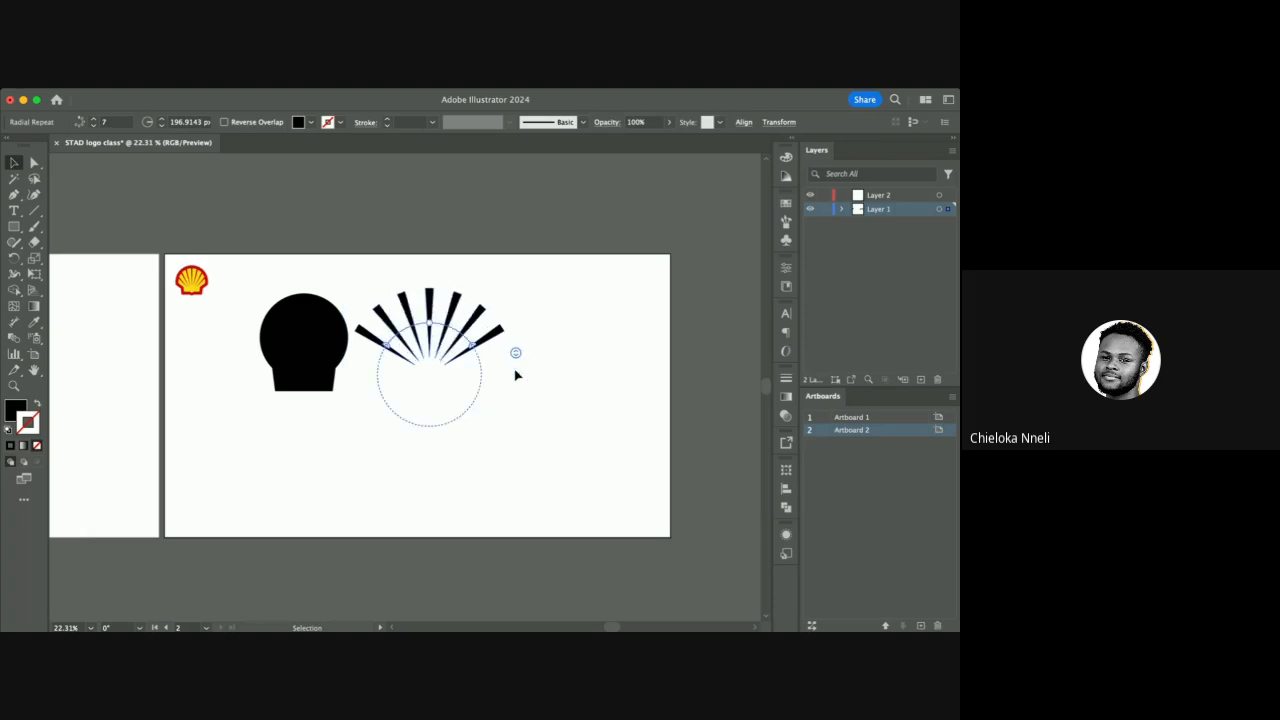
# Move the seven-ray fan over the black shell silhouette and enlarge the repeat's radius to about 207 px.
pyautogui.scroll(3, 413, 314)
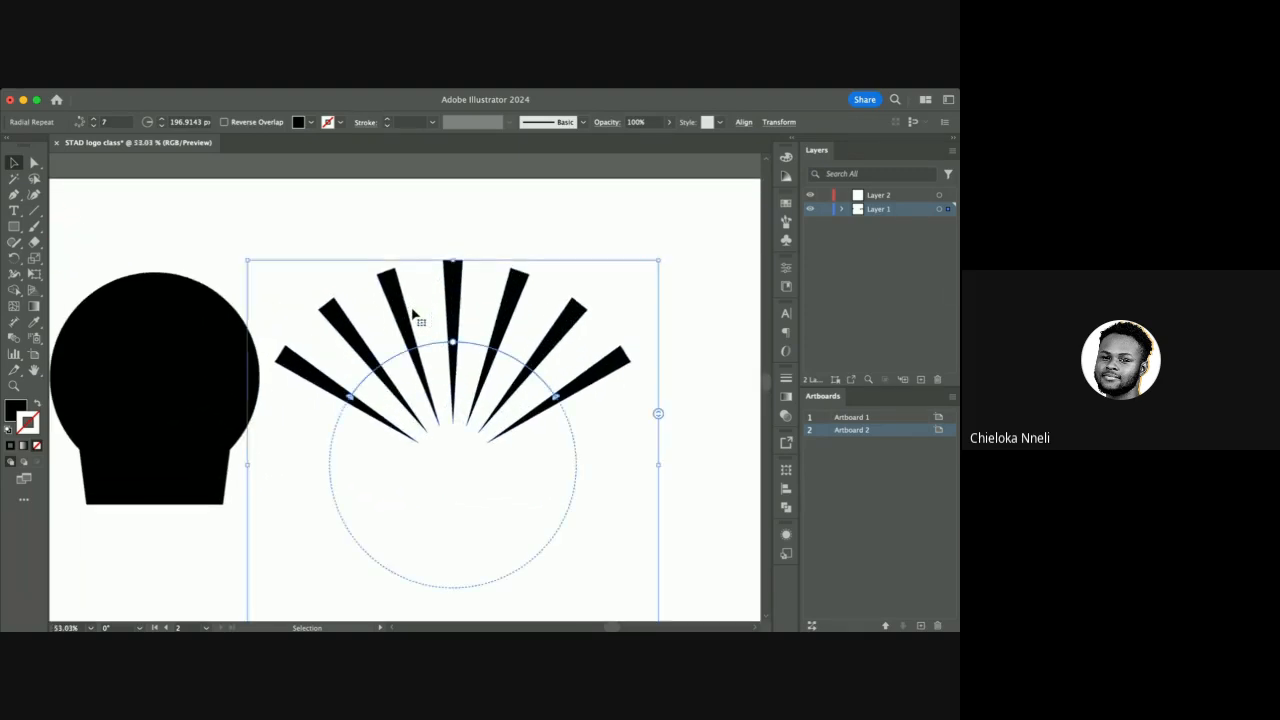
pyautogui.click(449, 237)
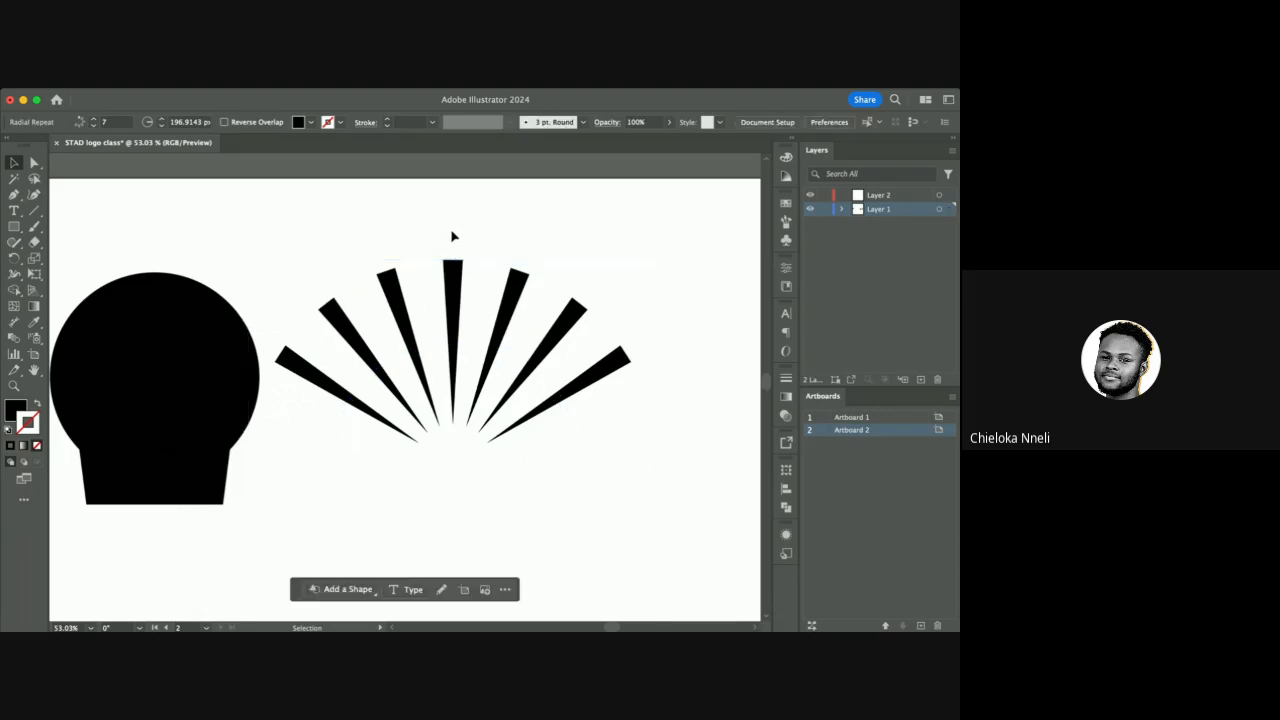
pyautogui.scroll(-3, 449, 237)
pyautogui.hscroll(-2, 292, 268)
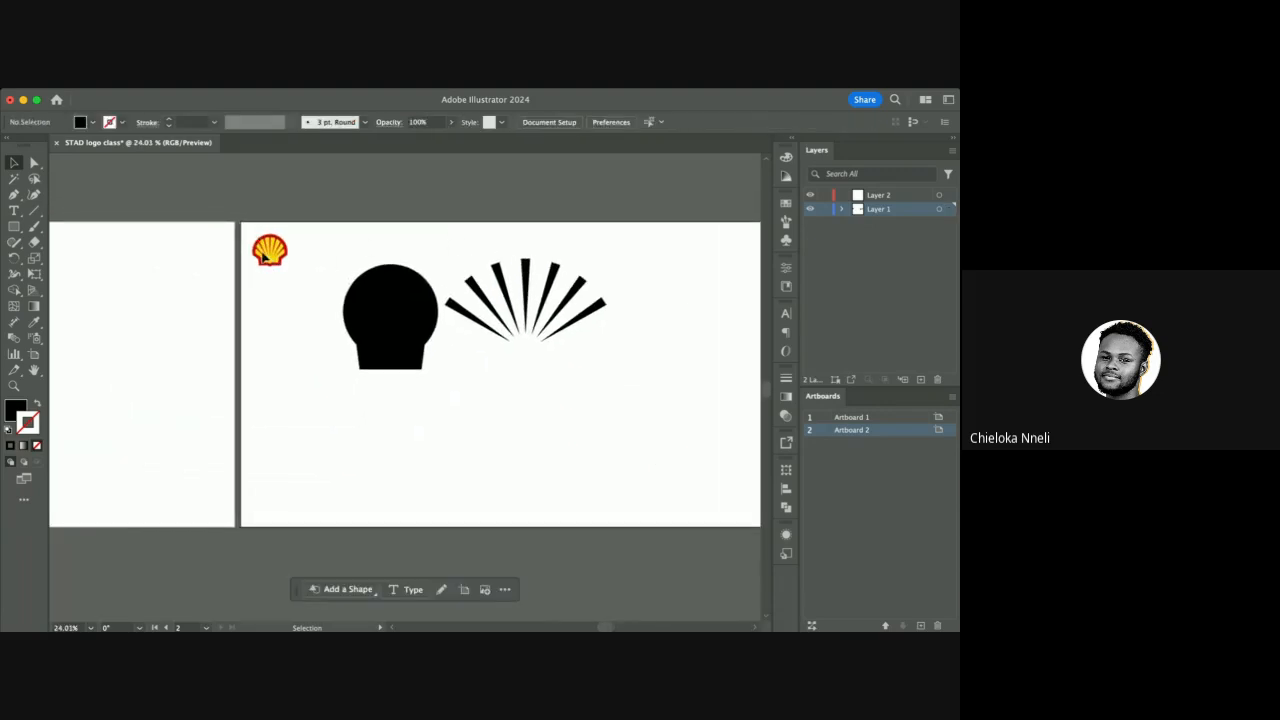
pyautogui.click(526, 288)
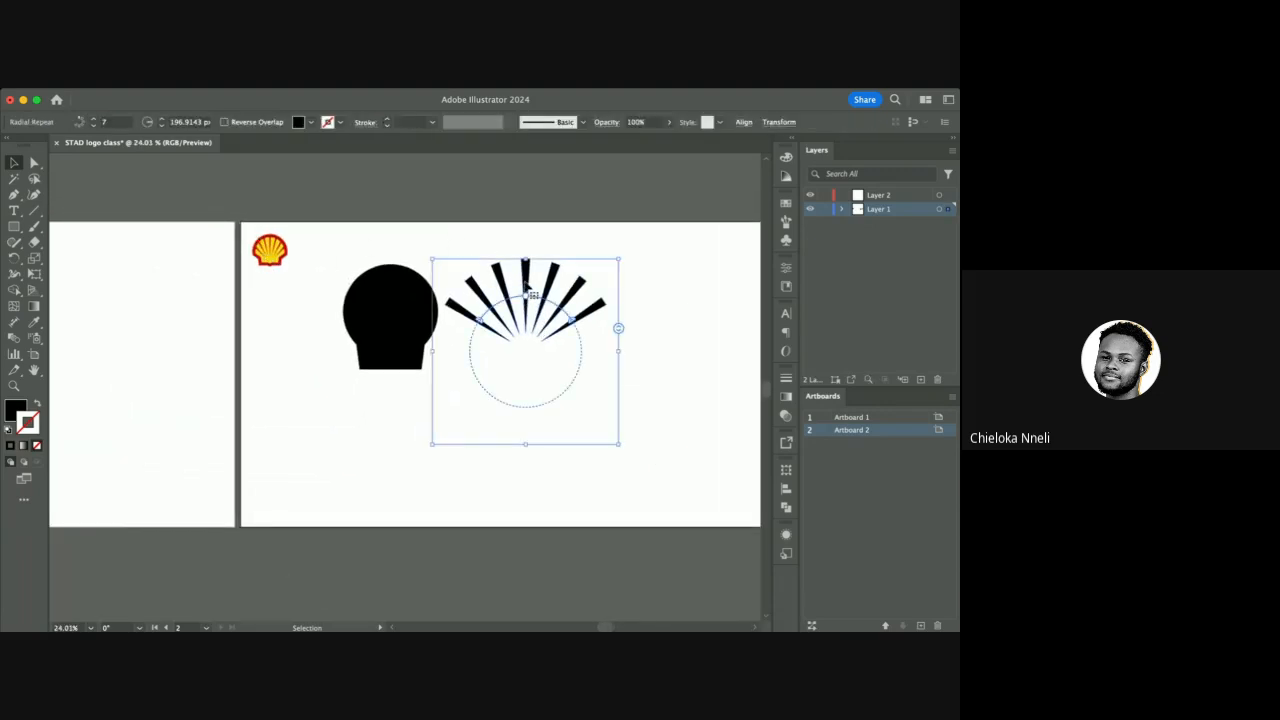
pyautogui.moveTo(526, 288); pyautogui.dragTo(395, 269)
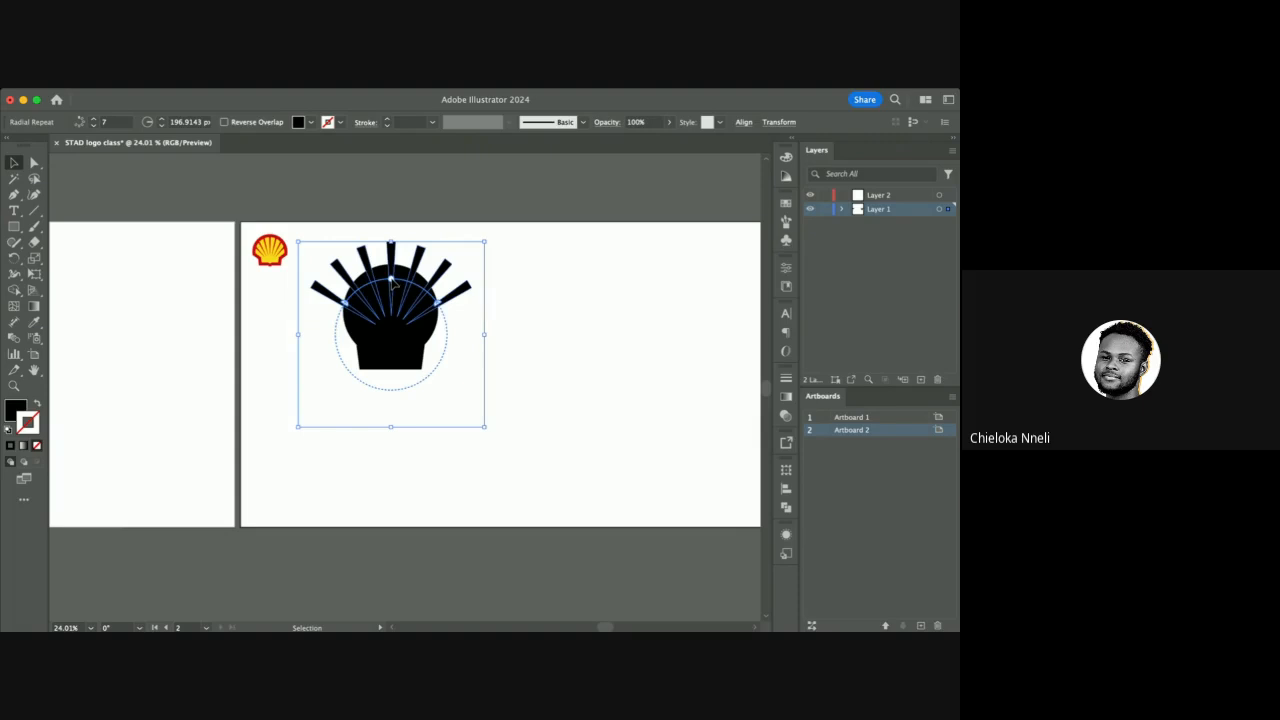
pyautogui.moveTo(392, 281); pyautogui.dragTo(394, 282)
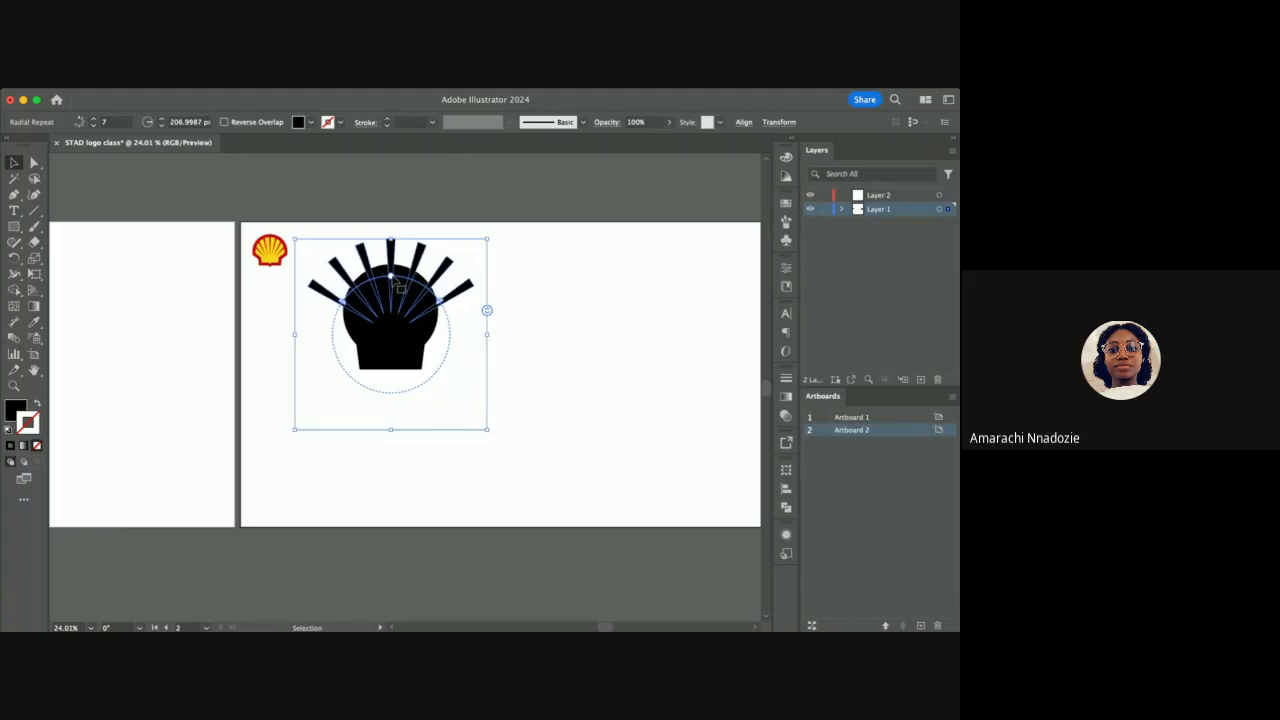
# Move the ray fan off the black silhouette to the empty area on its right.
pyautogui.click(585, 315)
pyautogui.click(420, 259)
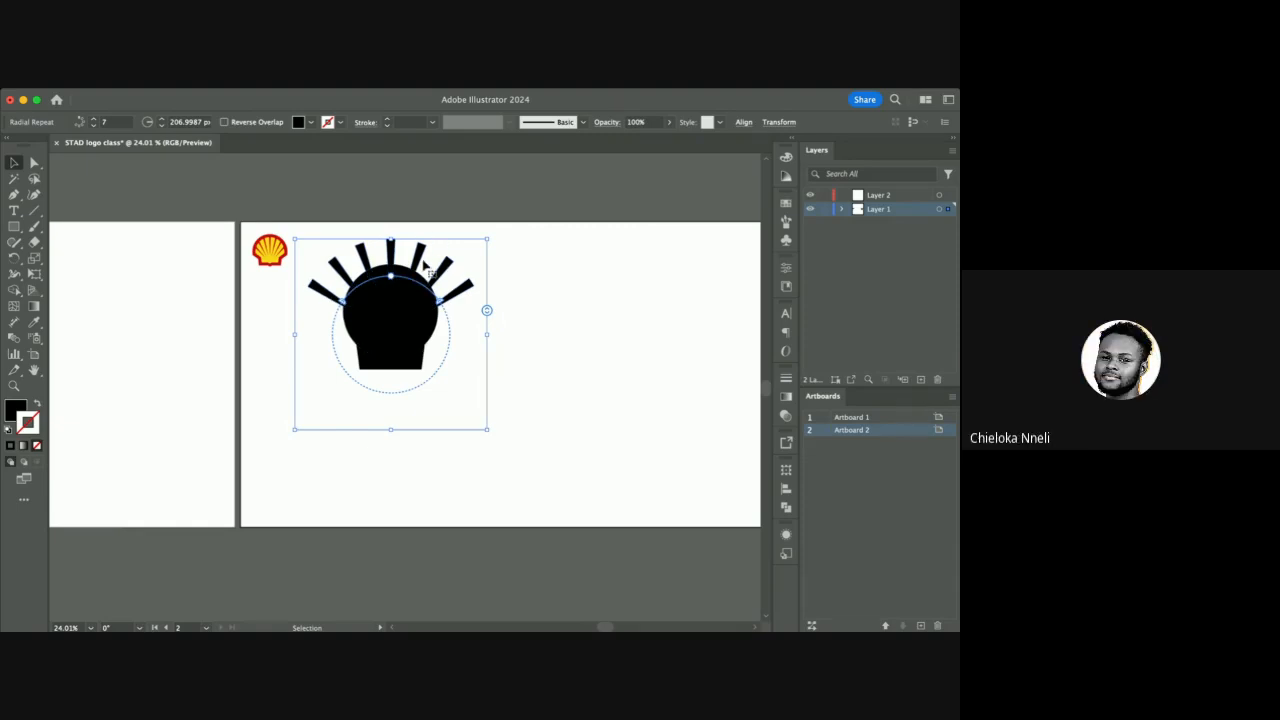
pyautogui.moveTo(404, 280); pyautogui.dragTo(622, 288)
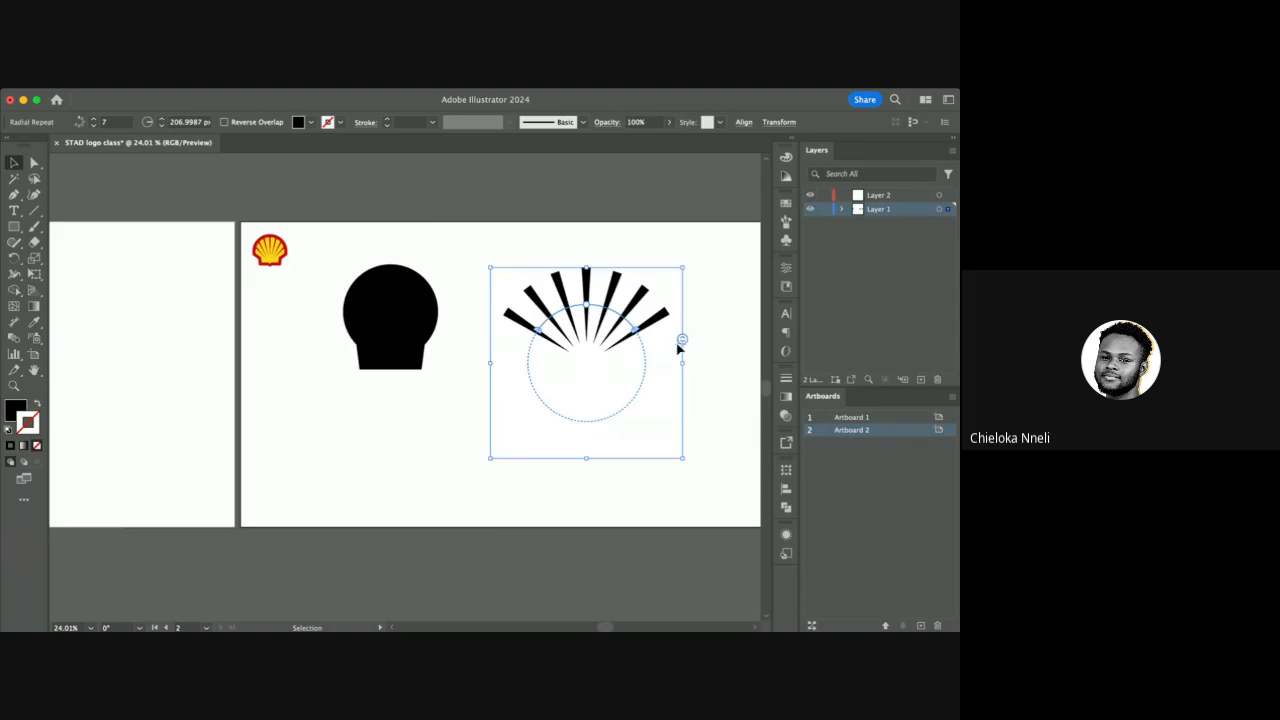
pyautogui.scroll(3, 683, 341)
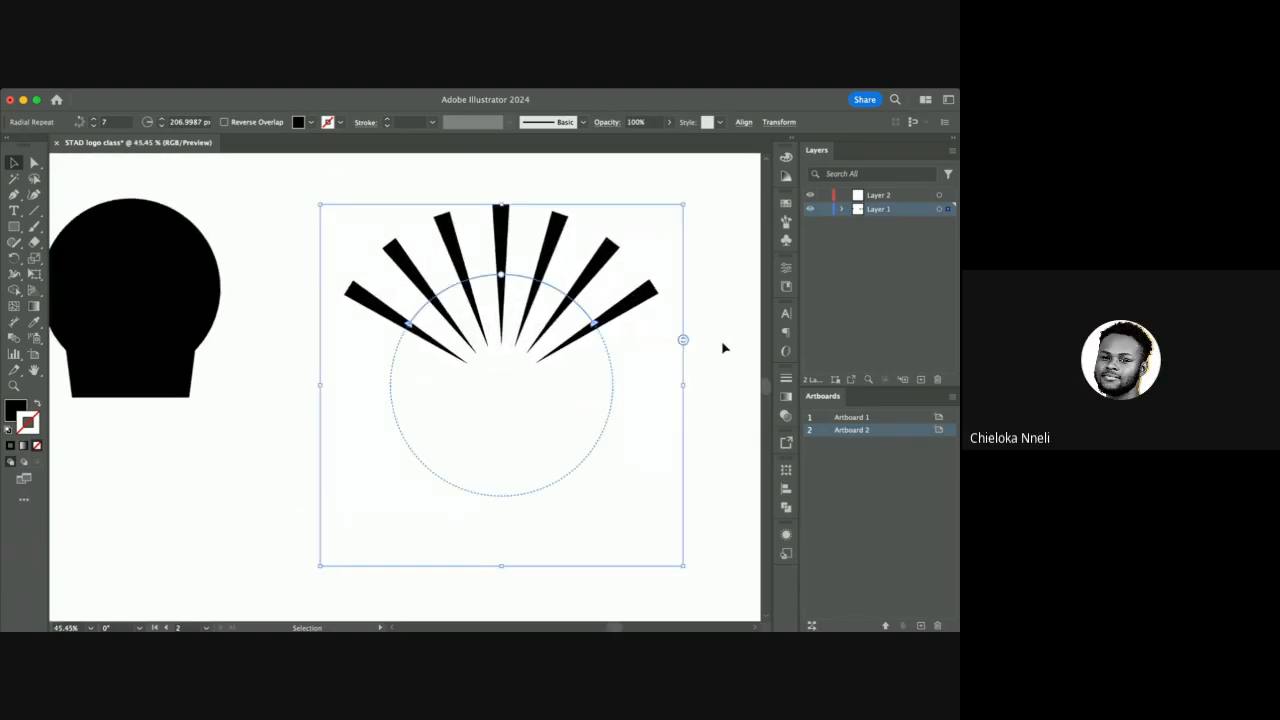
pyautogui.hscroll(2, 717, 349)
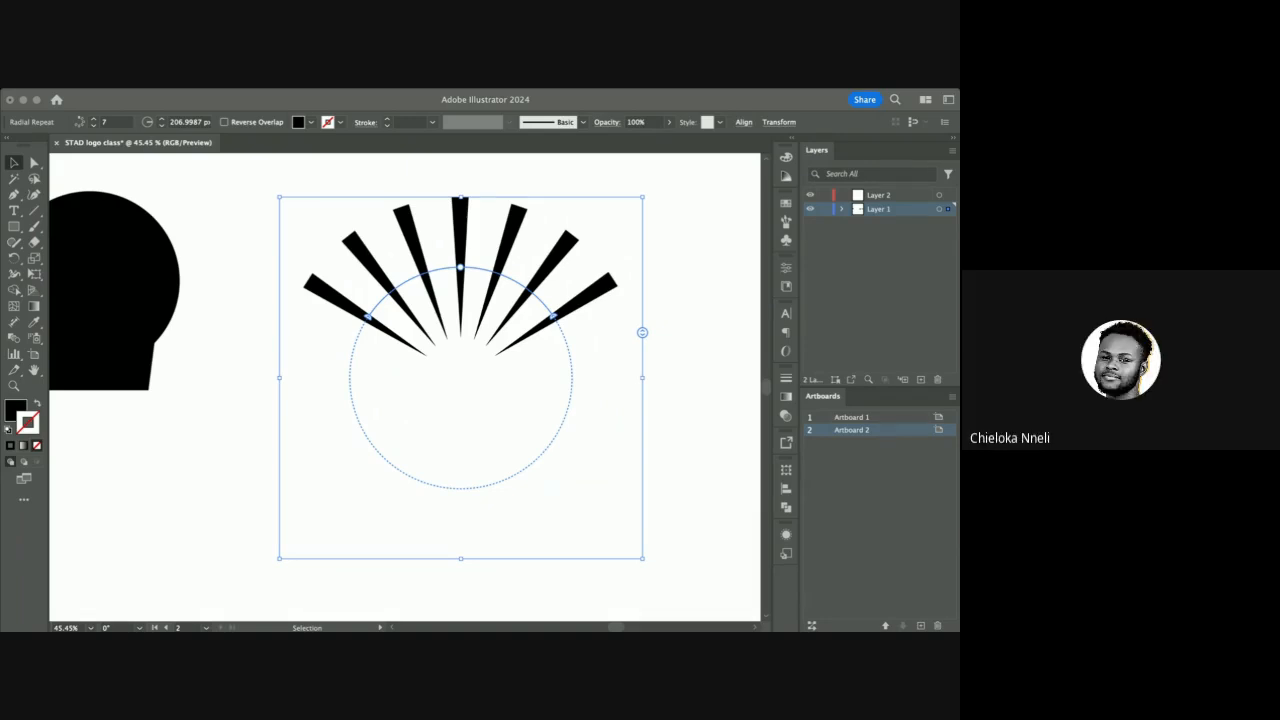
pyautogui.click(394, 441)
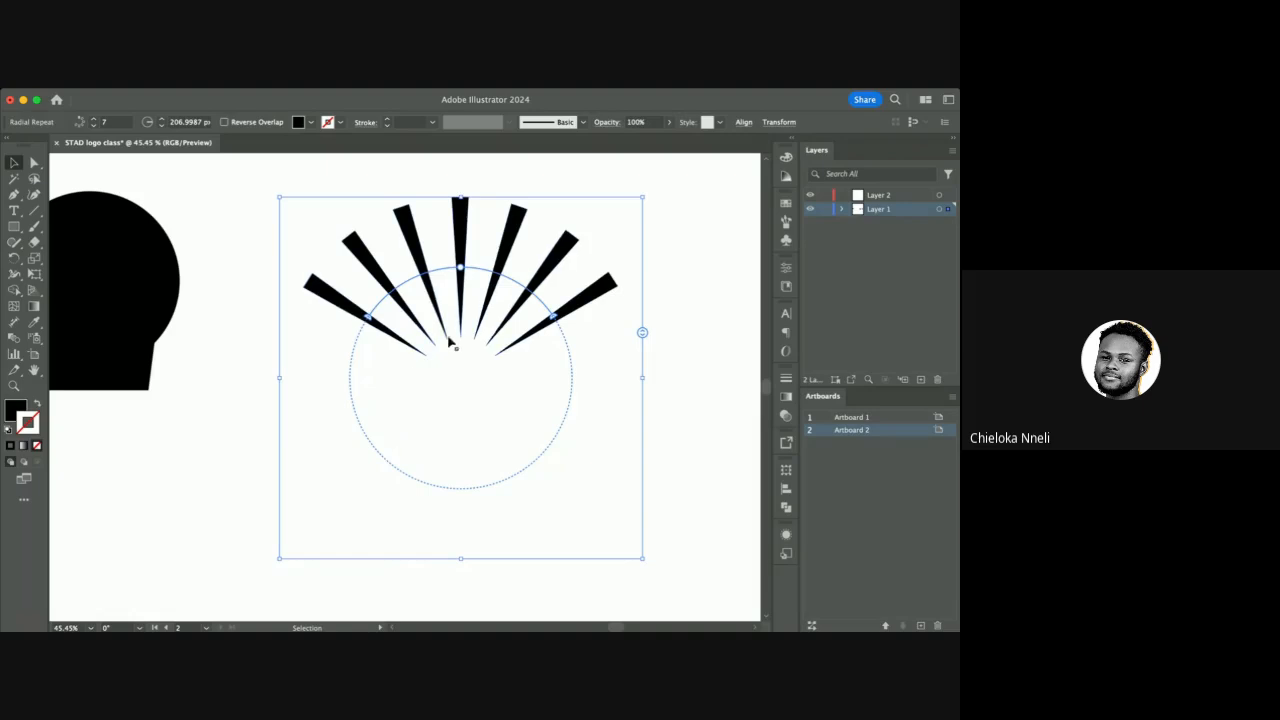
# Undo the recent edits to the ray fan, including the radial repeat, back to the single tapered ray.
pyautogui.press('super+z')
pyautogui.press('super+z')
pyautogui.press('super+z')
pyautogui.press('super+z')
pyautogui.press('super+z')
pyautogui.press('super+z')
pyautogui.press('super+z')
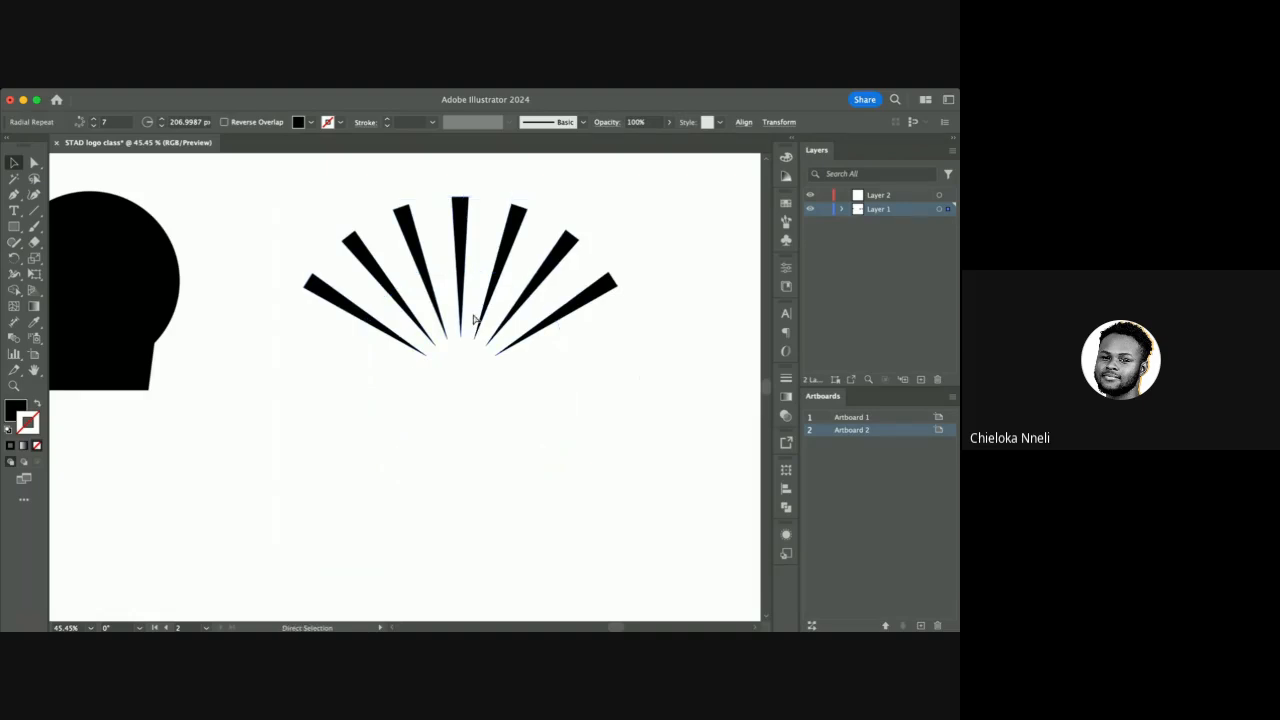
pyautogui.press('super+z')
pyautogui.press('super+z')
pyautogui.press('super+z')
pyautogui.press('super+z')
pyautogui.press('super+z')
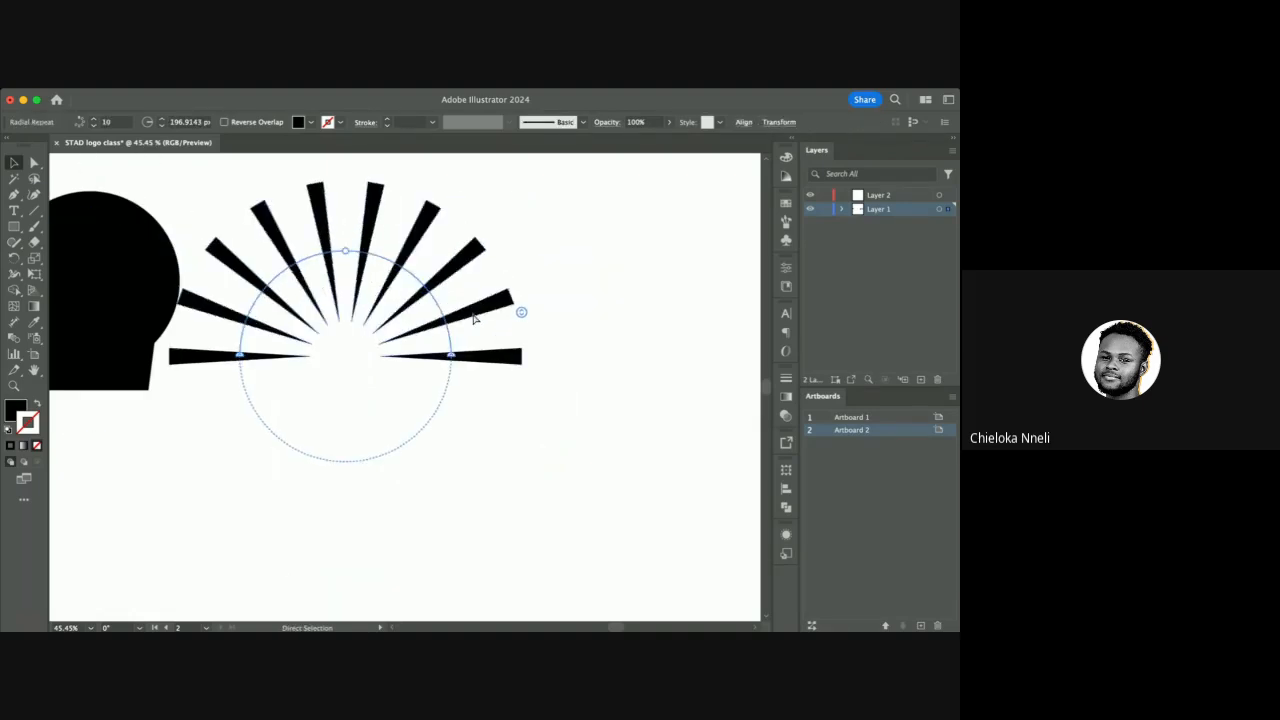
pyautogui.press('super+z')
pyautogui.press('super+z')
pyautogui.press('super+z')
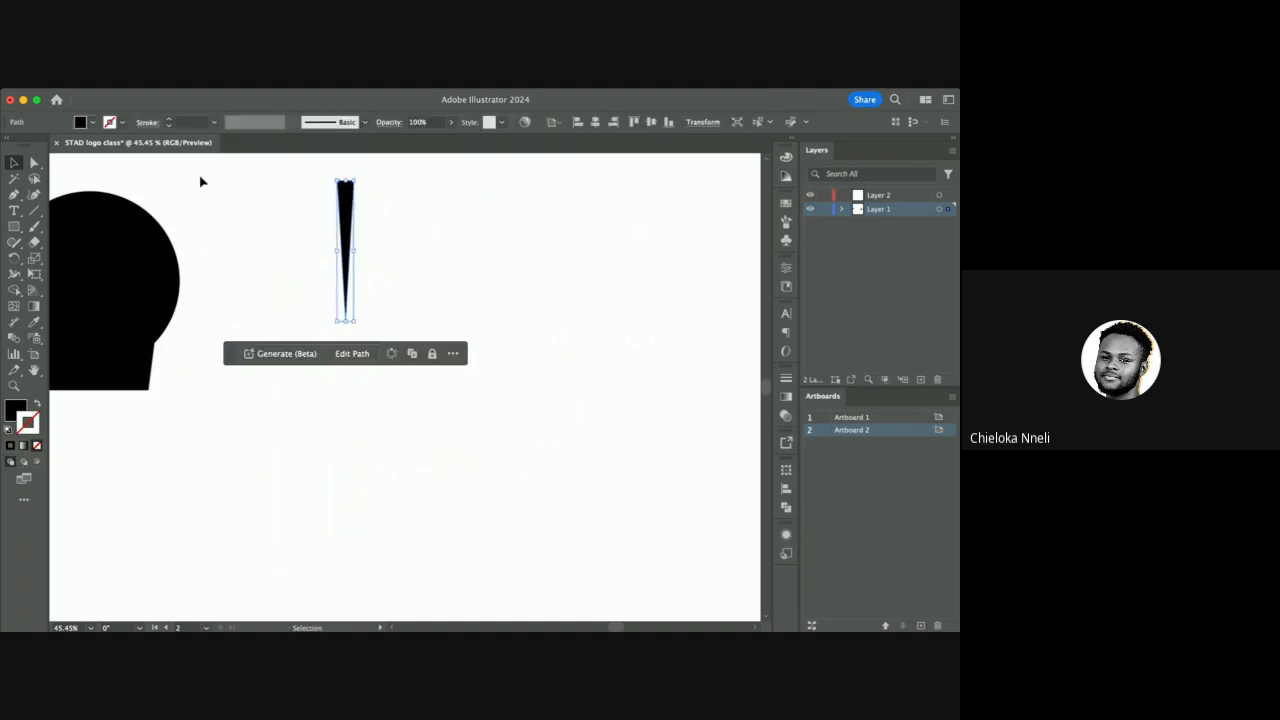
# Apply a radial repeat to the single tapered ray beside the black silhouette.
pyautogui.click(256, 174)
pyautogui.click(351, 199)
pyautogui.click(381, 490)
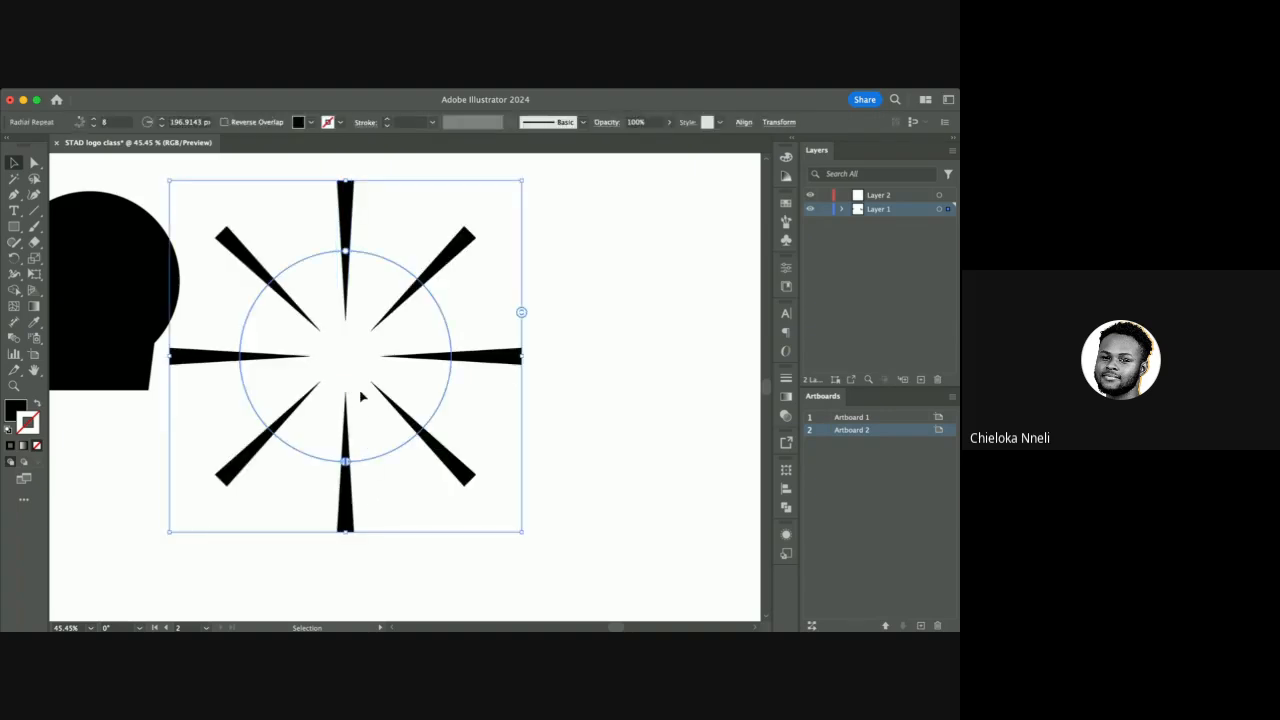
# Compare with the reference Shell logo and trim the radial repeat's ring to its upper half.
pyautogui.scroll(-5, 254, 392)
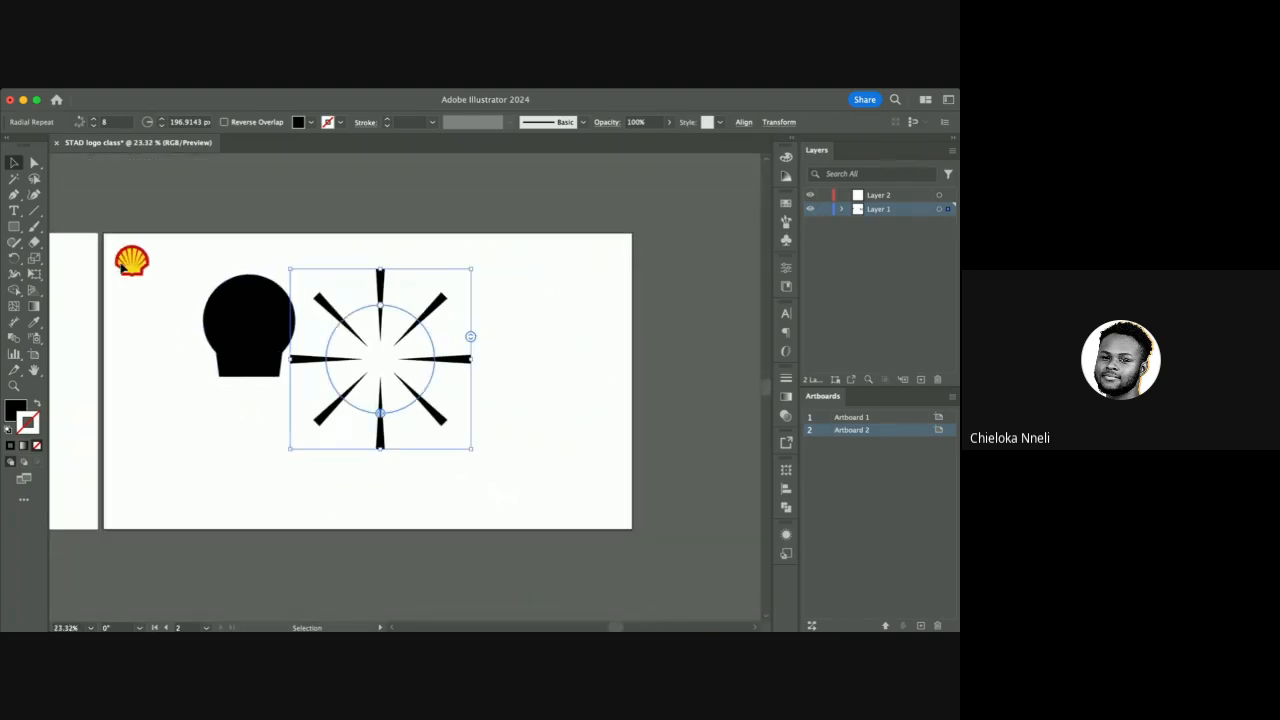
pyautogui.scroll(5, 131, 260)
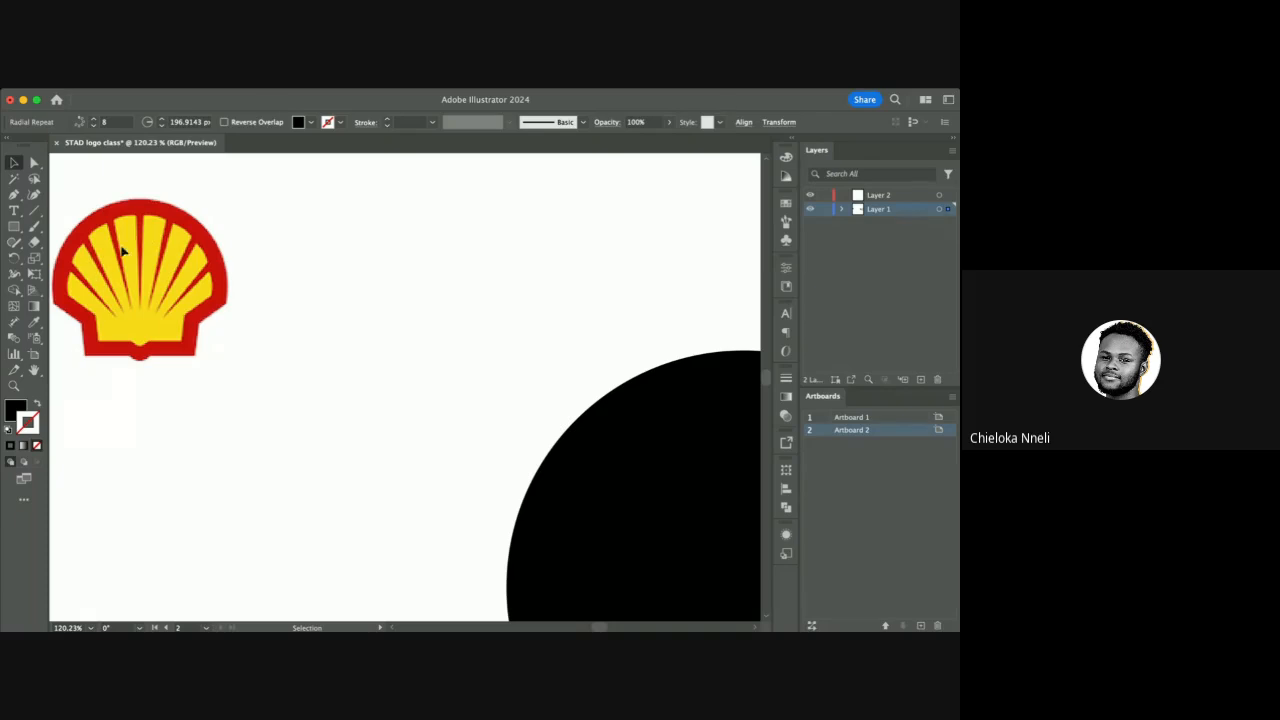
pyautogui.scroll(-5, 235, 267)
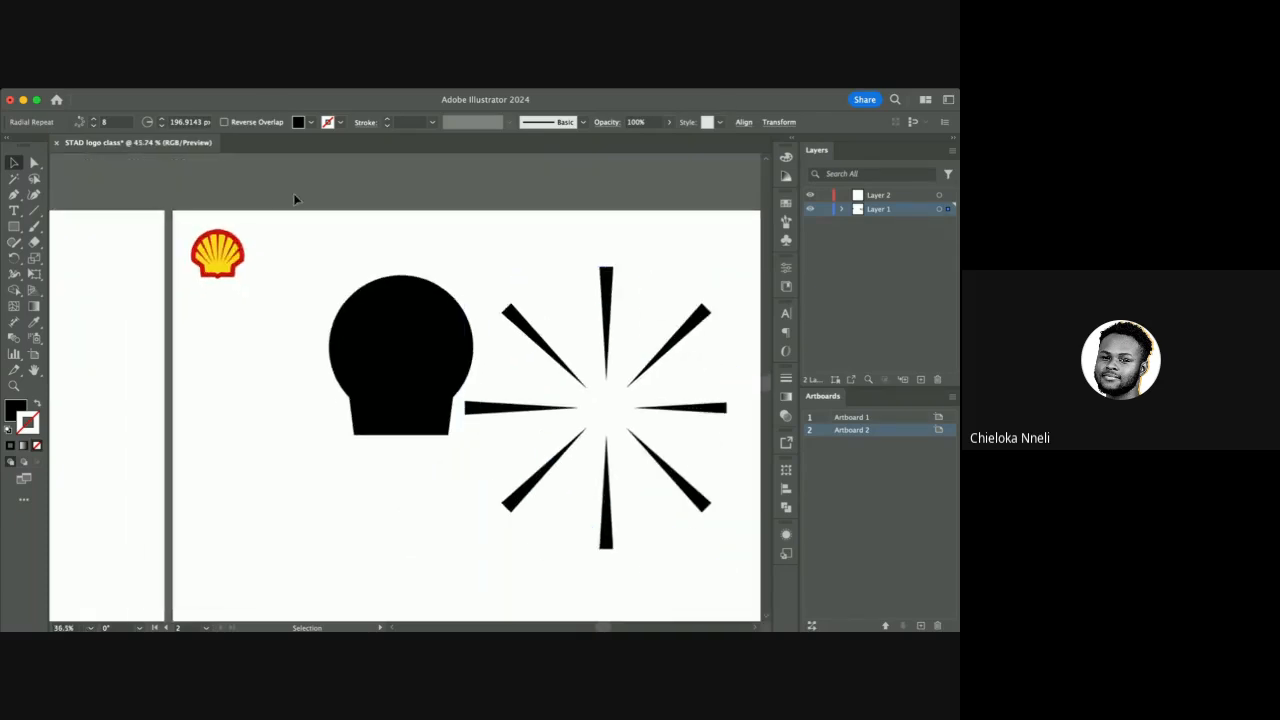
pyautogui.scroll(3, 475, 453)
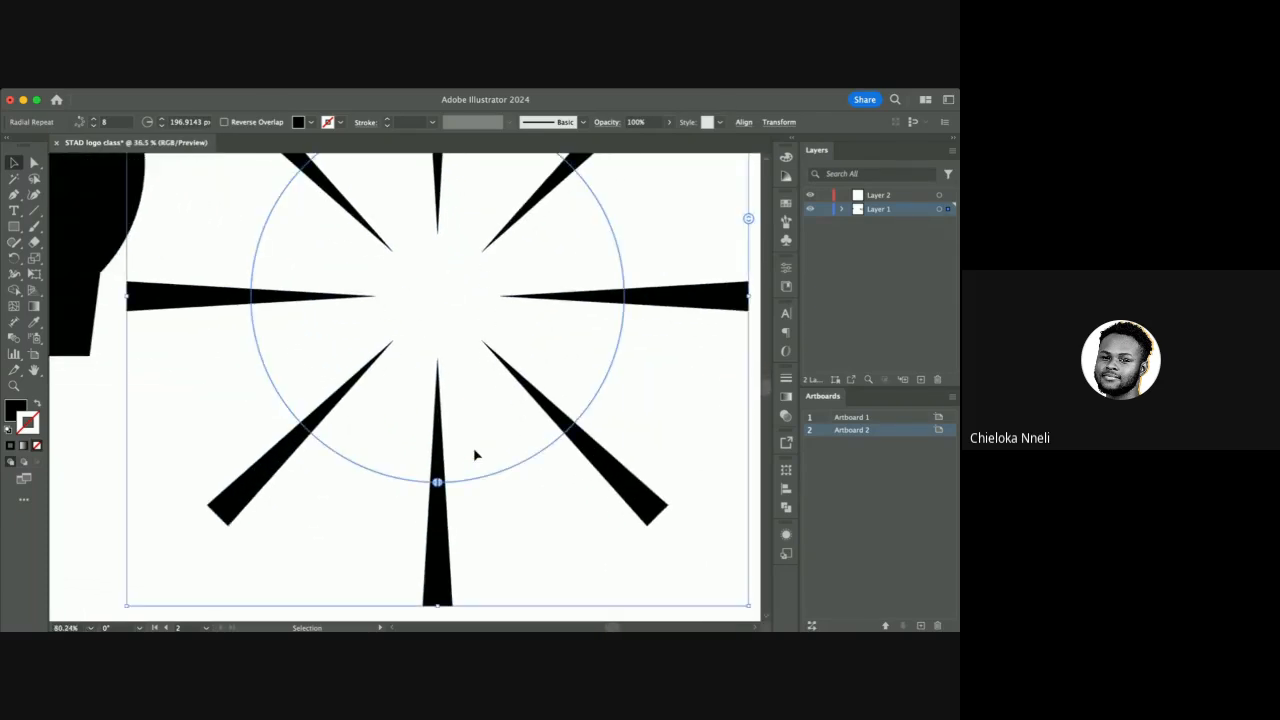
pyautogui.scroll(-3, 457, 442)
pyautogui.click(447, 302)
pyautogui.hscroll(2, 447, 302)
pyautogui.click(446, 296)
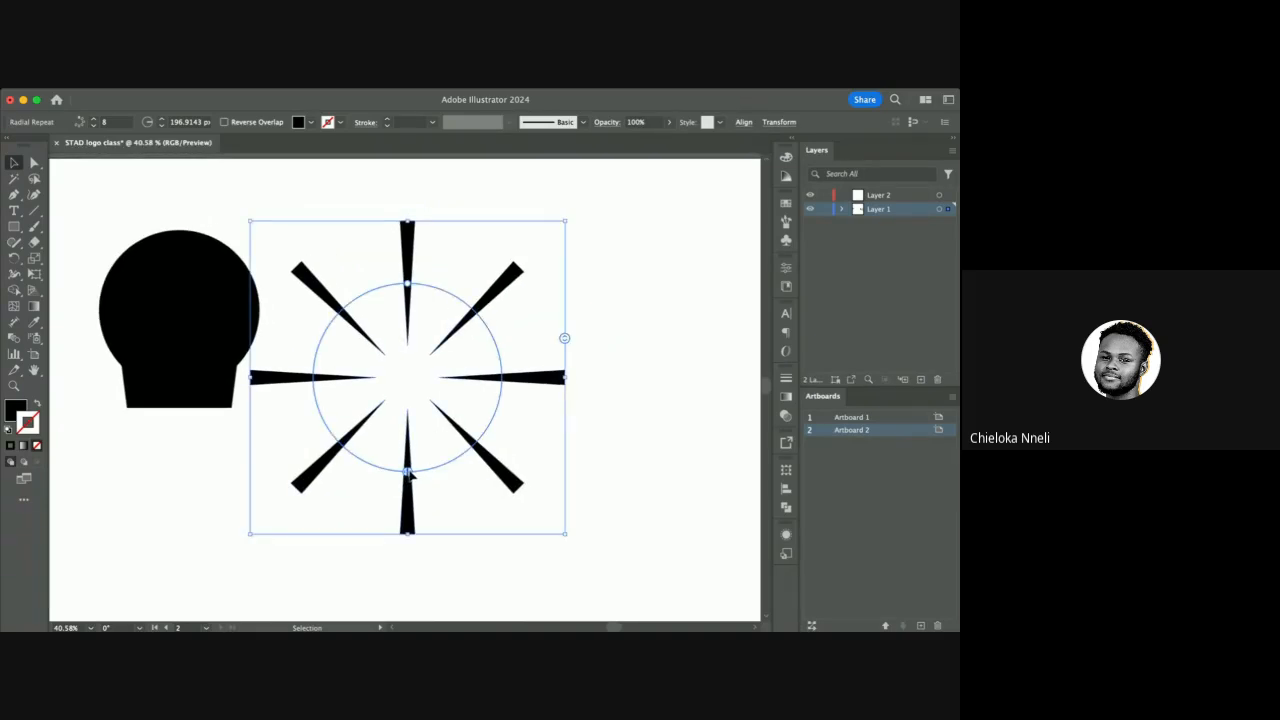
pyautogui.moveTo(408, 471); pyautogui.dragTo(487, 407)
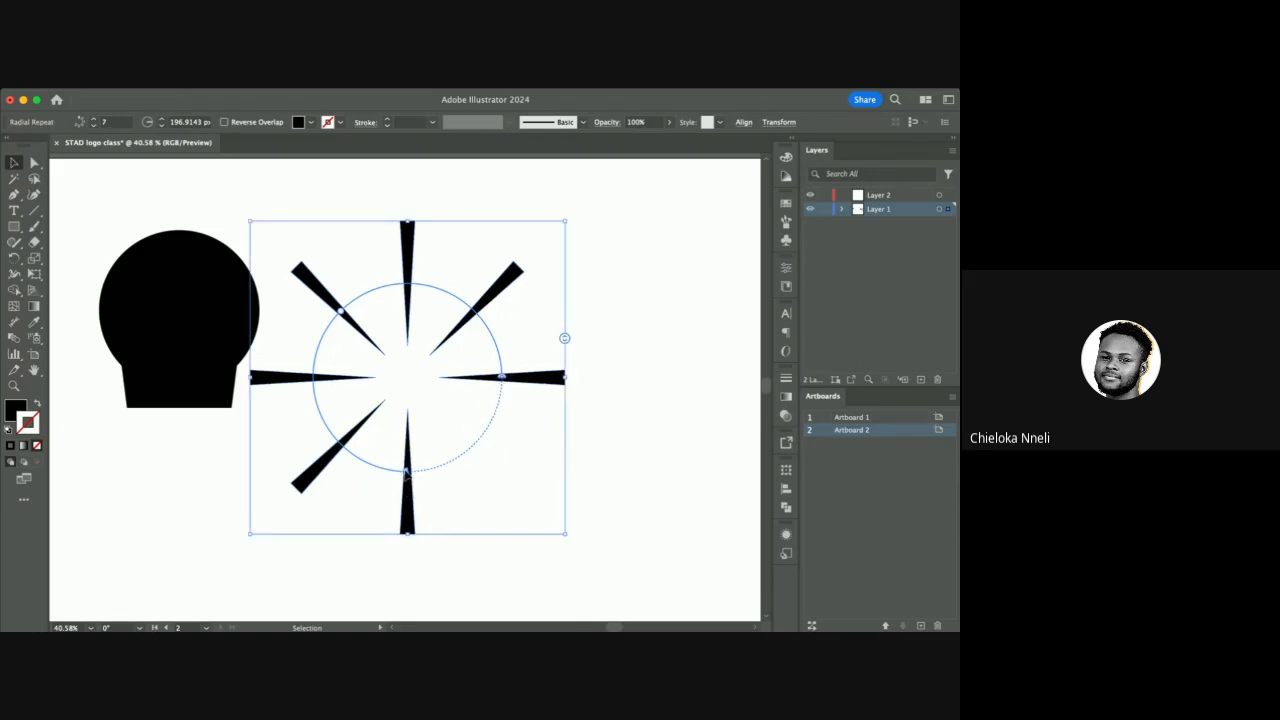
pyautogui.moveTo(407, 471); pyautogui.dragTo(314, 387)
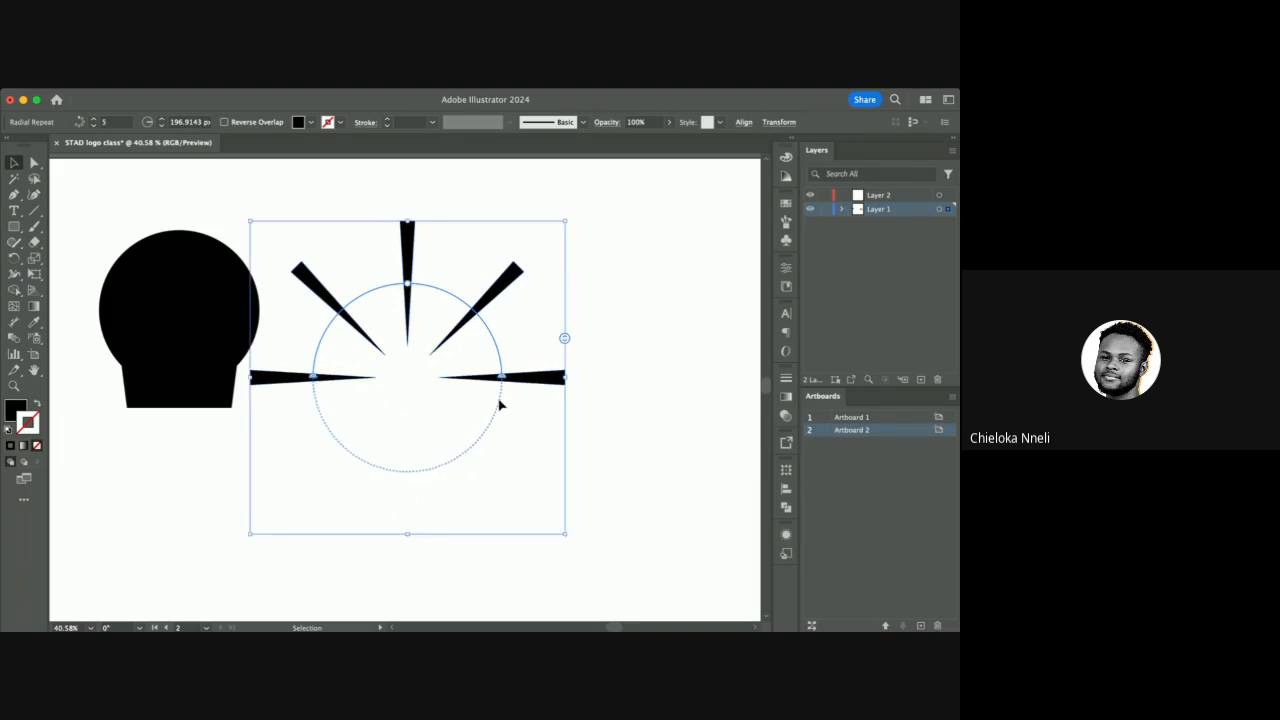
# Trim both ends of the repeat's arc to remove the two horizontal rays, and set it to 7 instances.
pyautogui.moveTo(501, 378); pyautogui.dragTo(503, 364)
pyautogui.moveTo(313, 378); pyautogui.dragTo(329, 359)
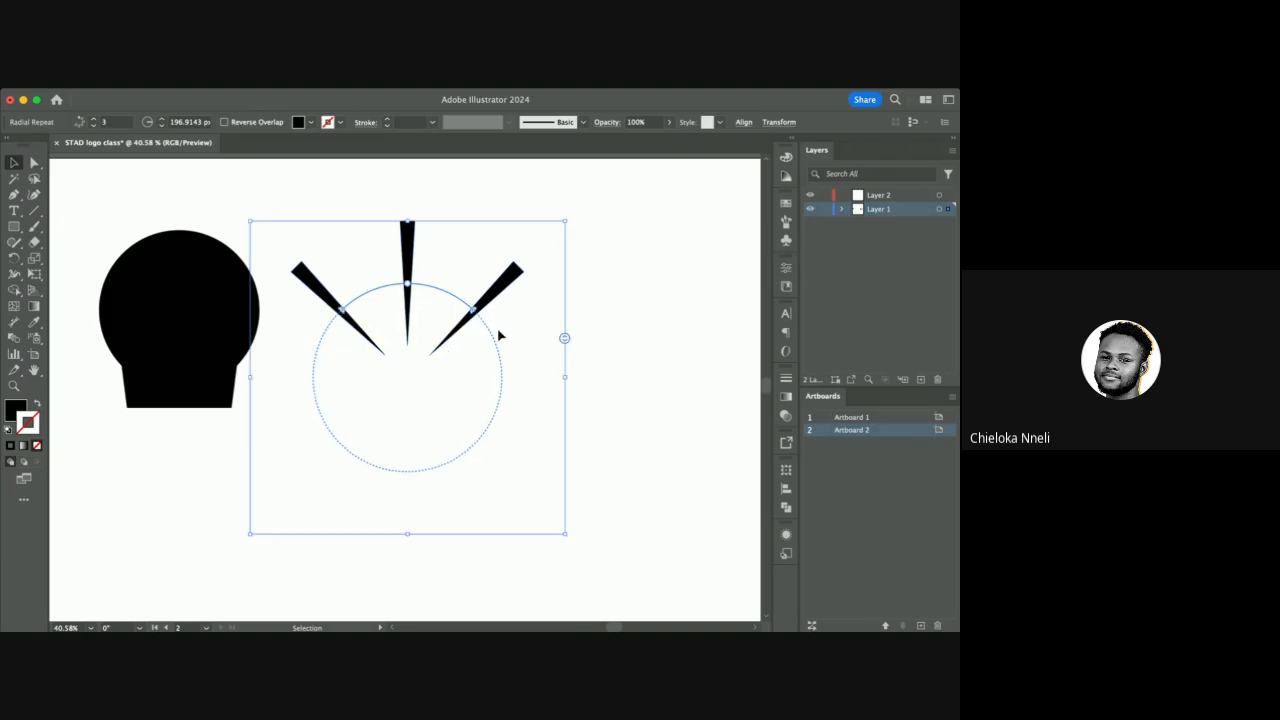
pyautogui.click(109, 122)
pyautogui.write('7')
pyautogui.press('Return')
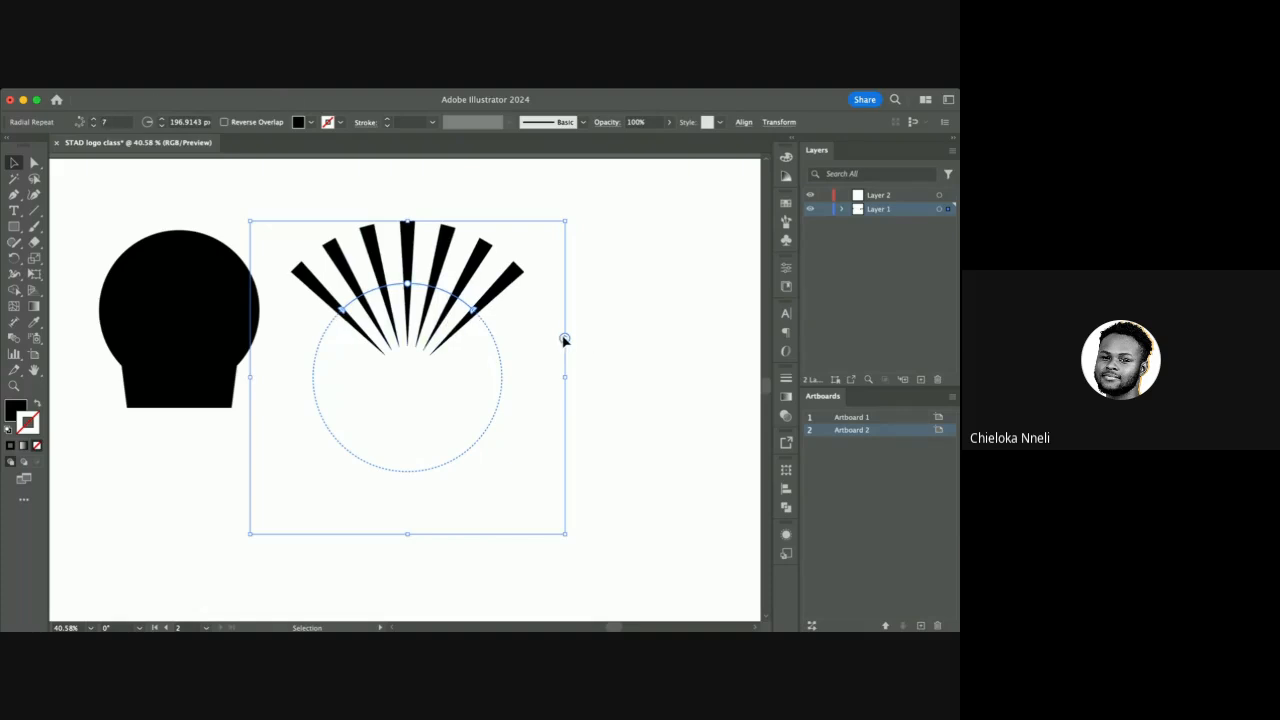
# Widen the ray fan by extending both ends of its arc slightly, and set the repeat to 7 instances.
pyautogui.moveTo(563, 340)
pyautogui.mouseDown()
pyautogui.moveTo(563, 366)
pyautogui.moveTo(573, 221)
pyautogui.moveTo(546, 431)
pyautogui.moveTo(560, 260)
pyautogui.moveTo(569, 374)
pyautogui.moveTo(580, 271)
pyautogui.moveTo(588, 299)
pyautogui.moveTo(571, 302)
pyautogui.moveTo(566, 340)
pyautogui.mouseUp()
pyautogui.moveTo(474, 313); pyautogui.dragTo(494, 346)
pyautogui.moveTo(342, 313); pyautogui.dragTo(322, 341)
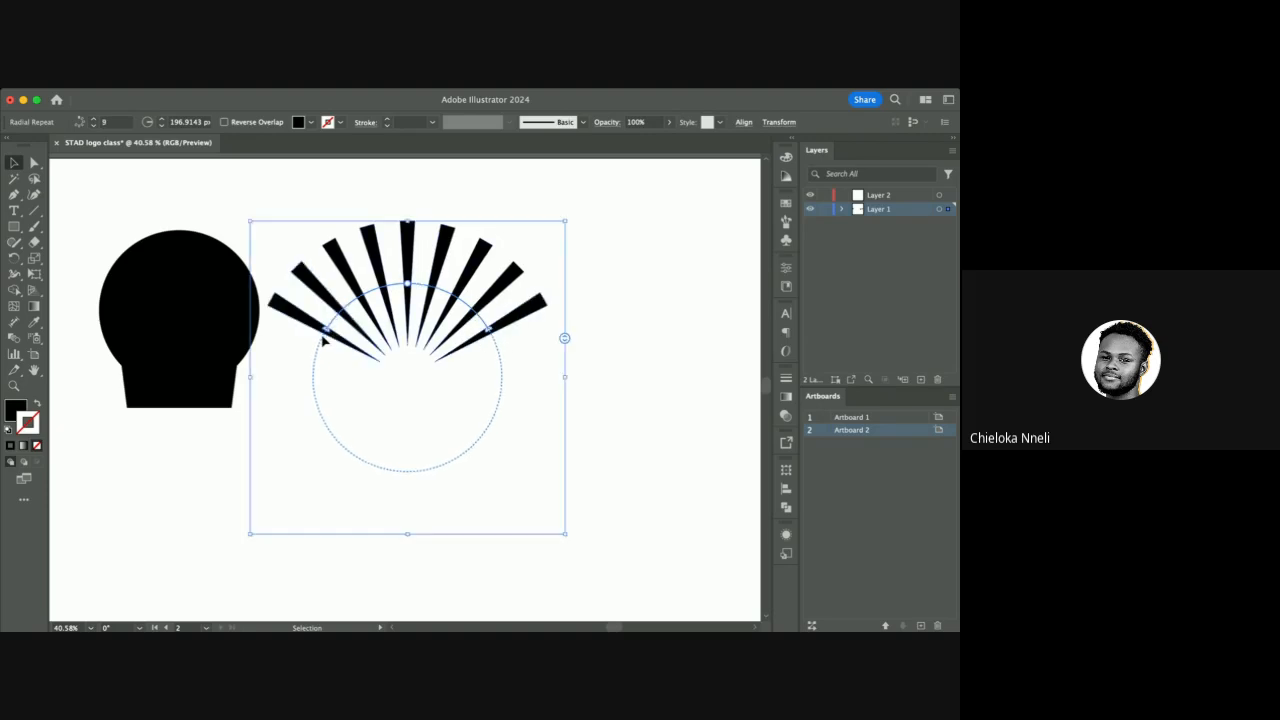
pyautogui.click(108, 122)
pyautogui.press('Down')
pyautogui.press('Down')
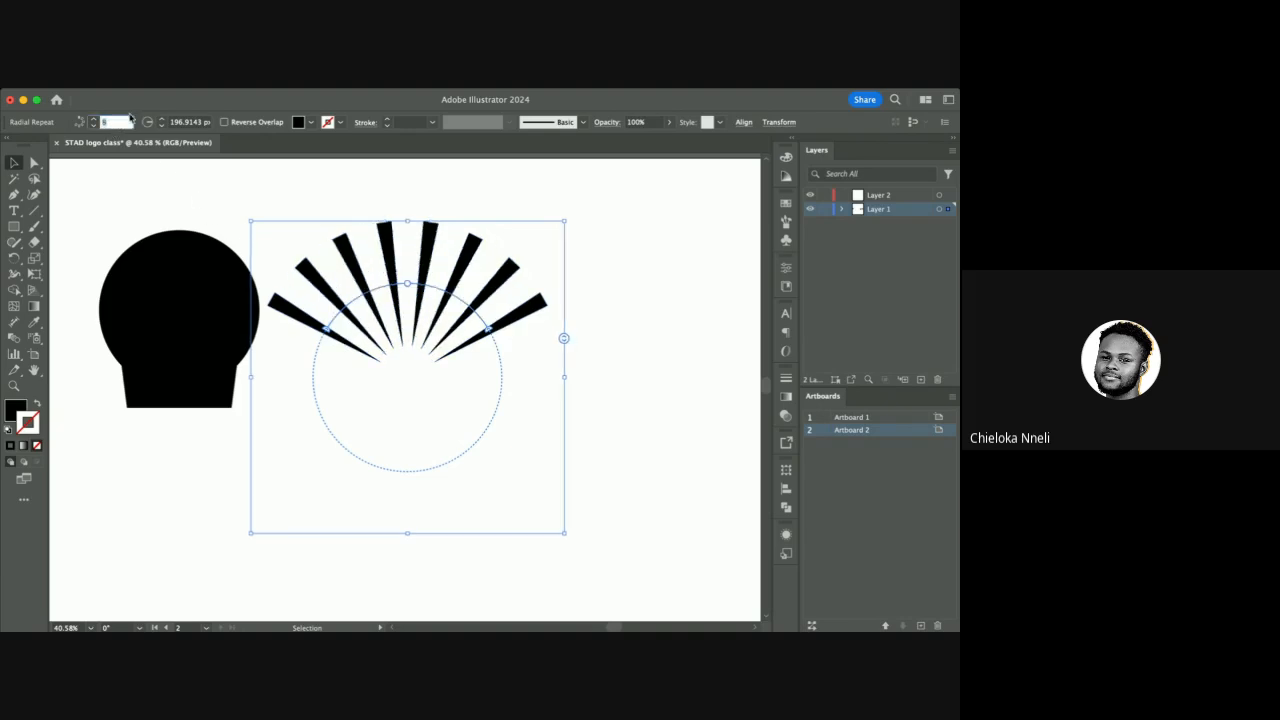
pyautogui.click(650, 276)
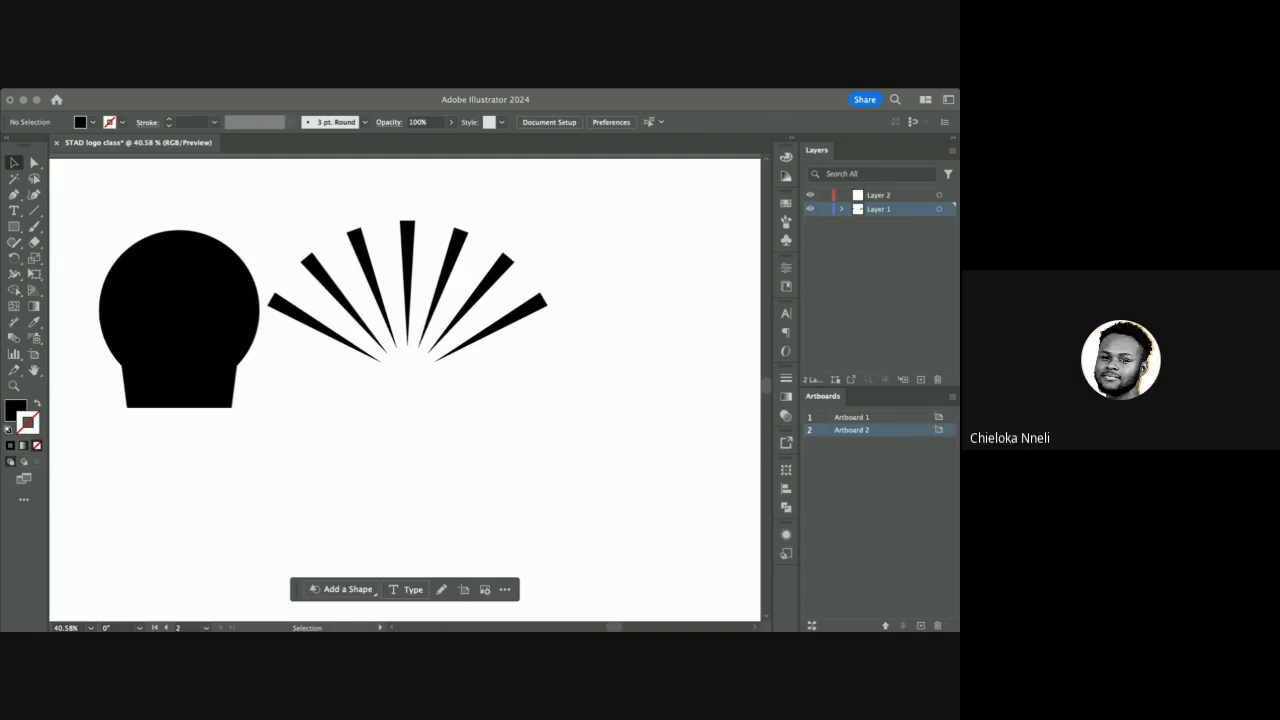
# Examine the reference Shell logo's rays and outline against the black silhouette and the ray fan.
pyautogui.click(377, 417)
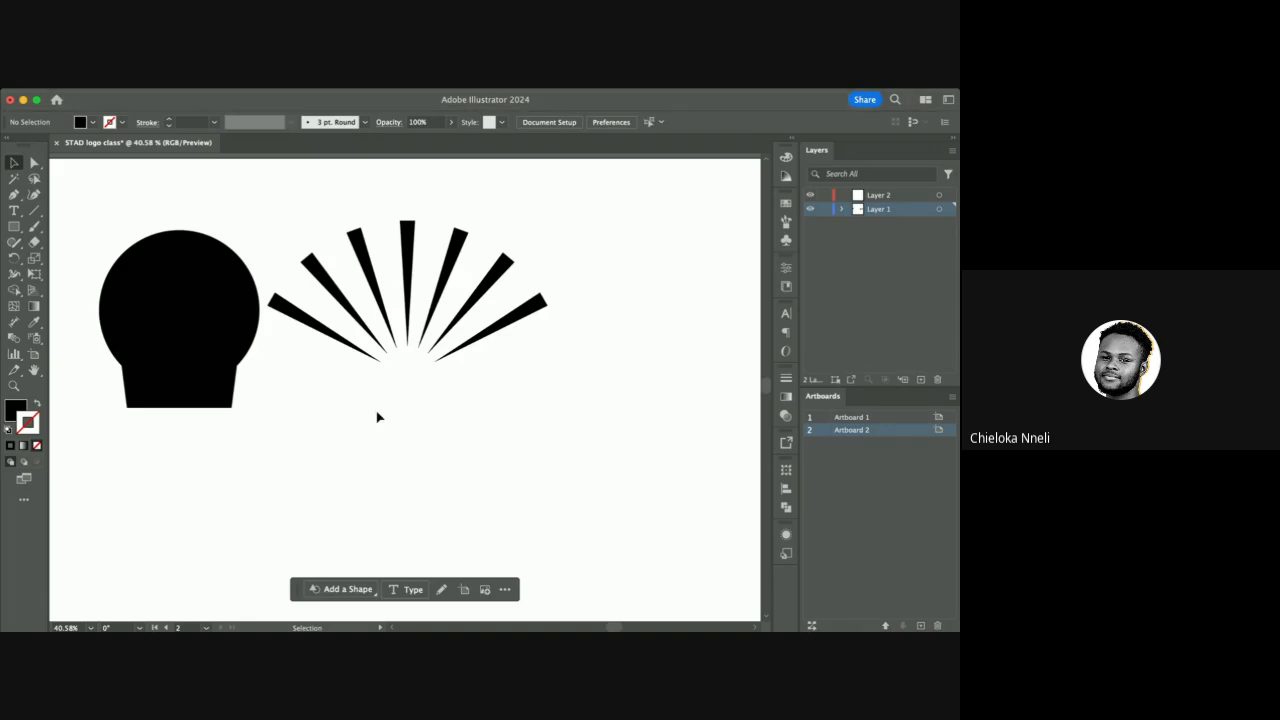
pyautogui.hscroll(-3, 377, 417)
pyautogui.scroll(-5, 377, 417)
pyautogui.hscroll(-3, 377, 417)
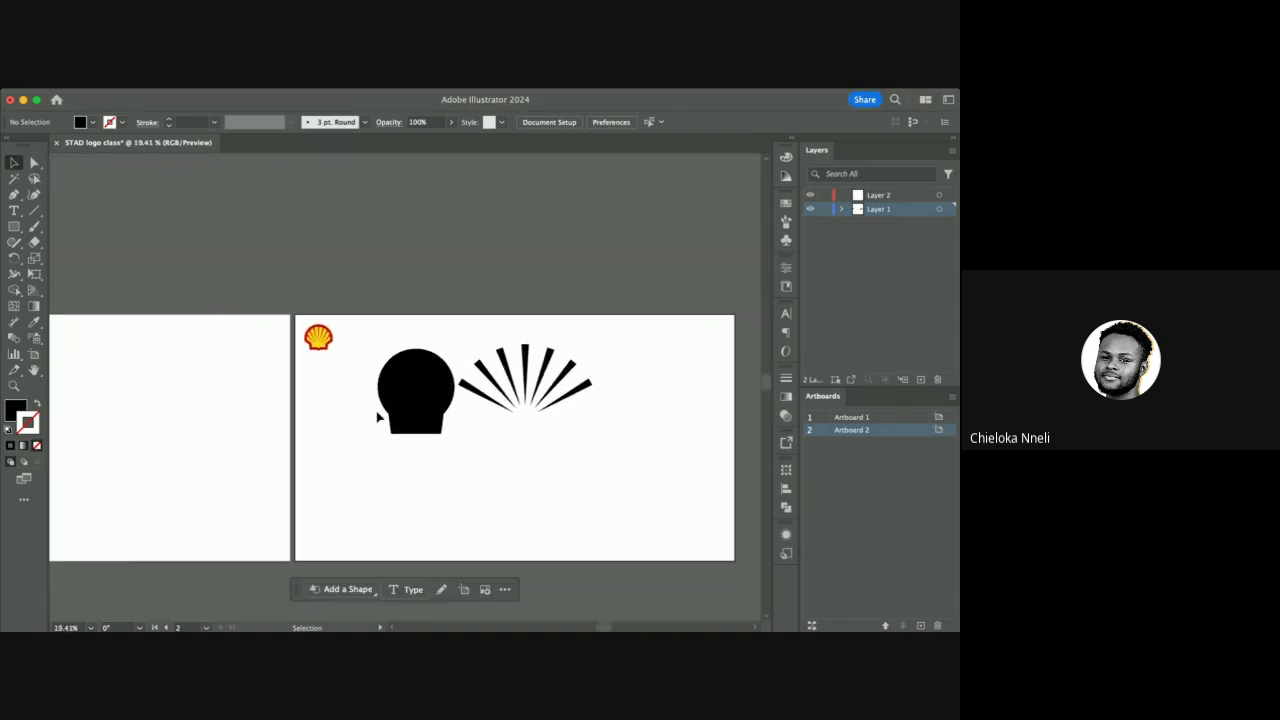
pyautogui.scroll(5, 318, 350)
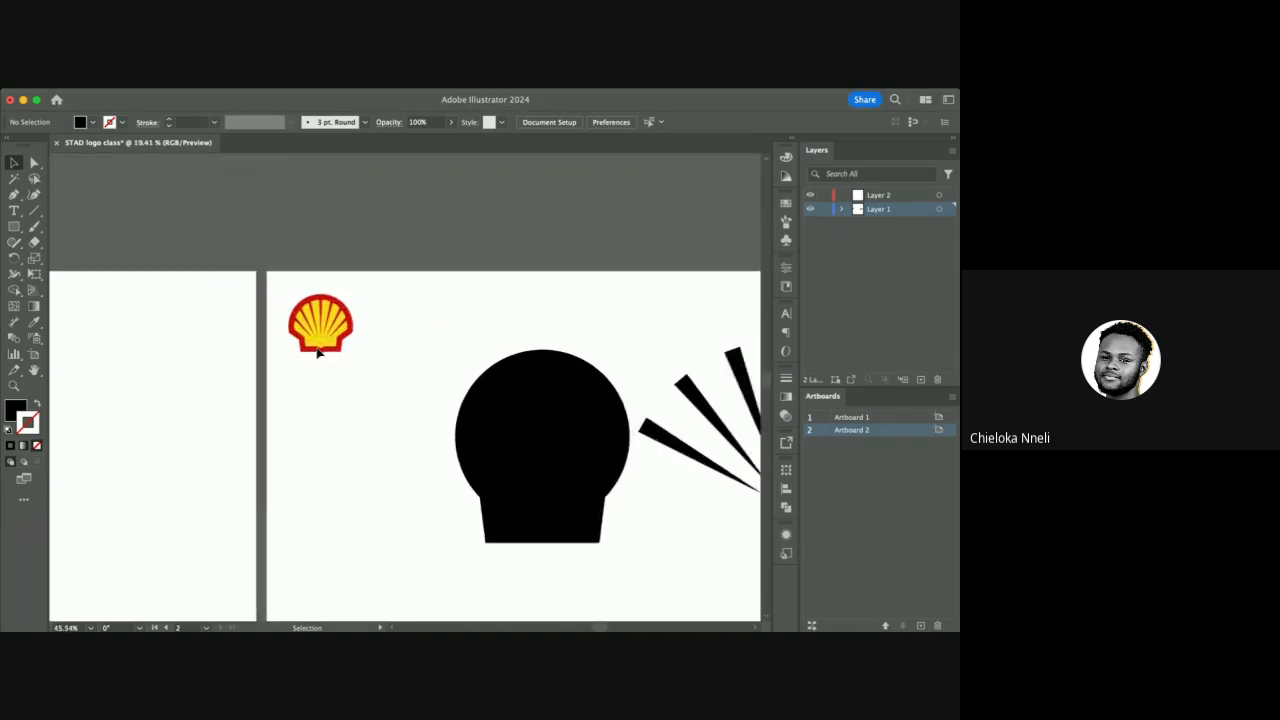
pyautogui.hscroll(3, 318, 352)
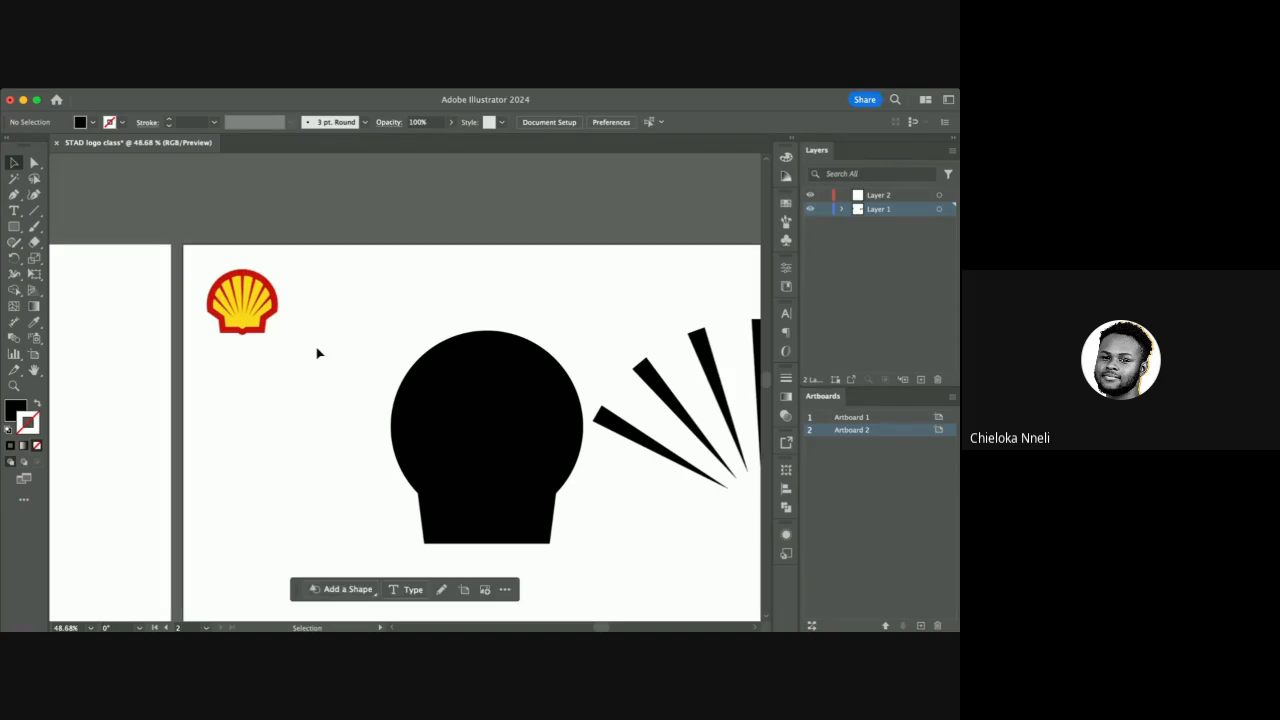
pyautogui.hscroll(5, 314, 394)
pyautogui.scroll(-2, 314, 394)
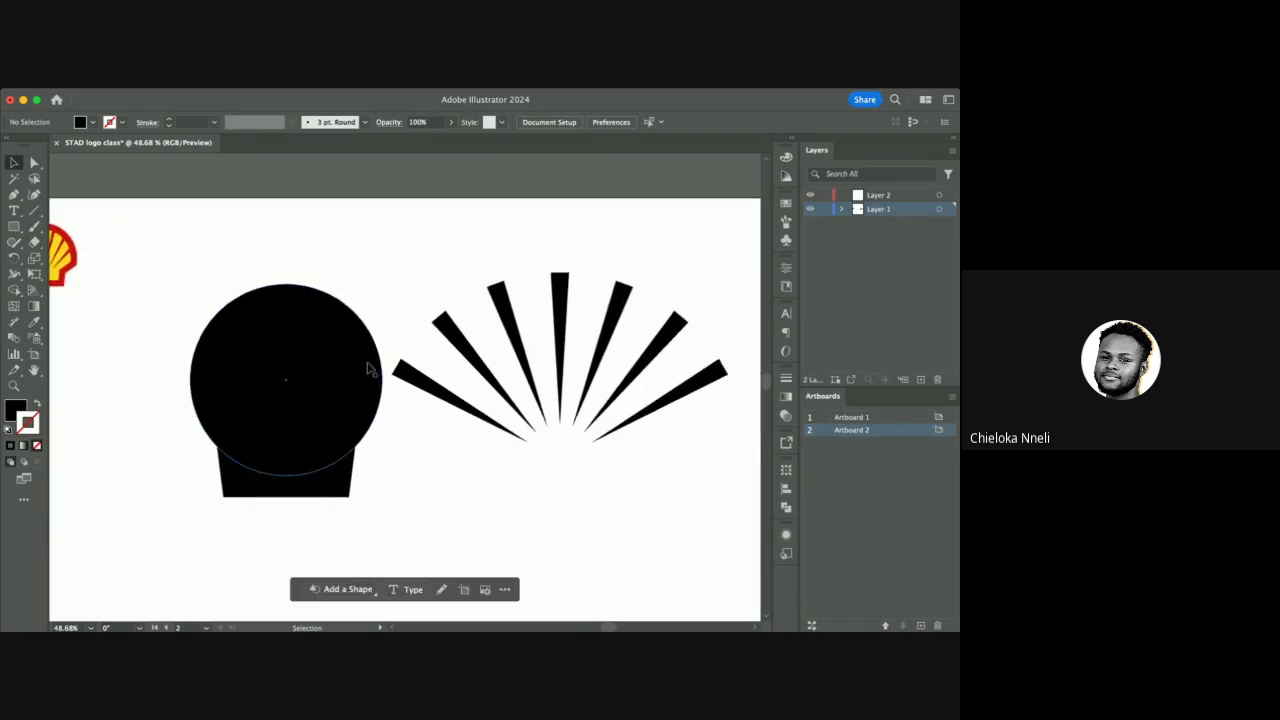
# Move the ray fan slightly farther to the right of the black silhouette.
pyautogui.click(505, 320)
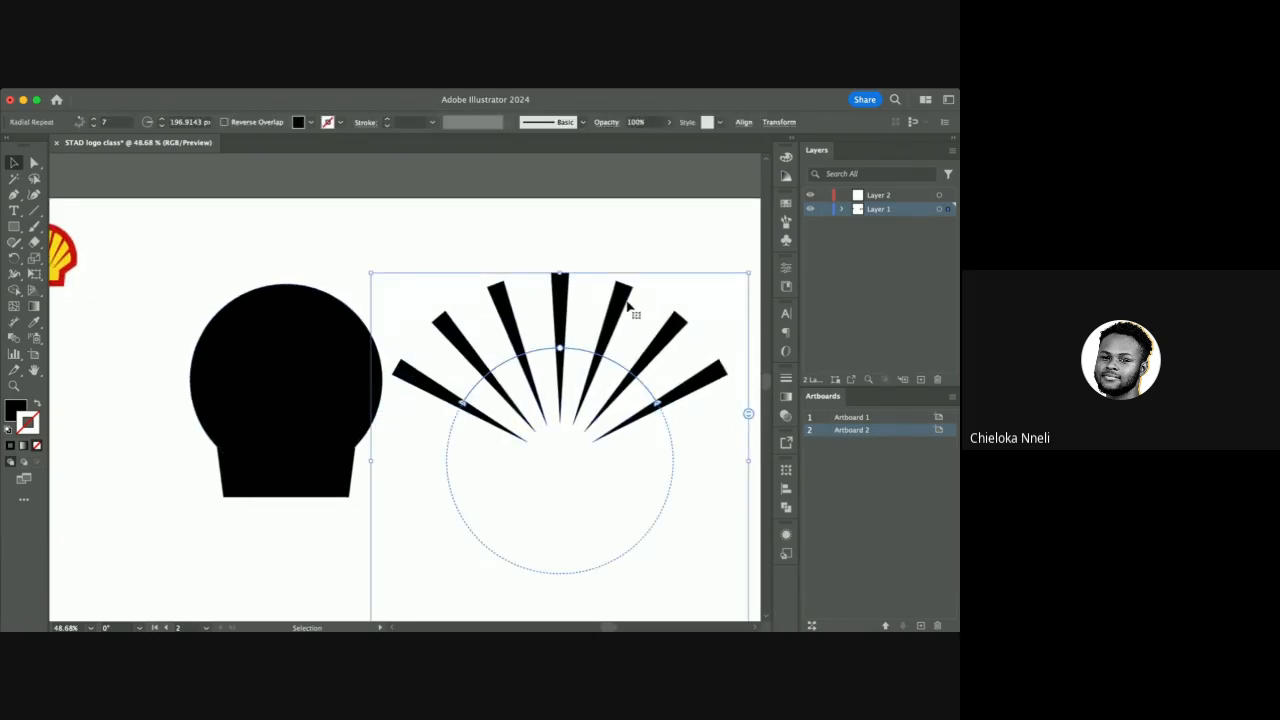
pyautogui.click(597, 268)
pyautogui.click(562, 282)
pyautogui.moveTo(572, 285); pyautogui.dragTo(602, 277)
pyautogui.hscroll(2, 576, 290)
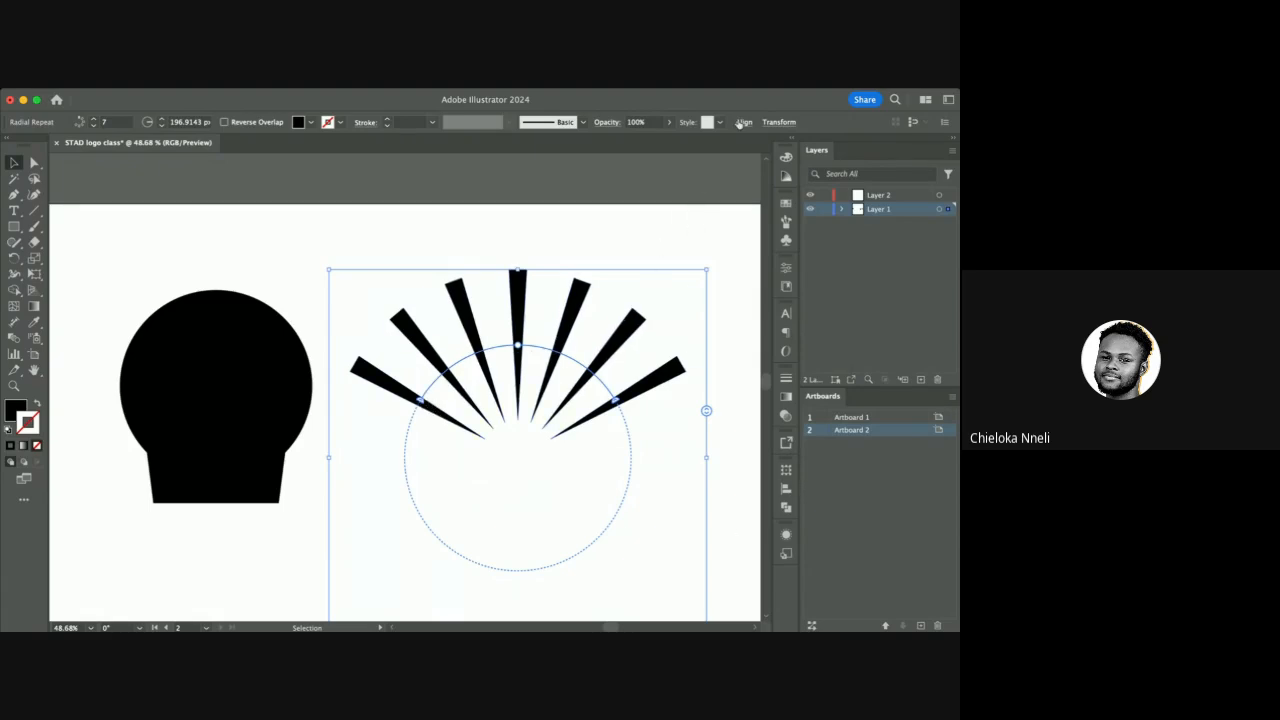
pyautogui.scroll(-4, 527, 400)
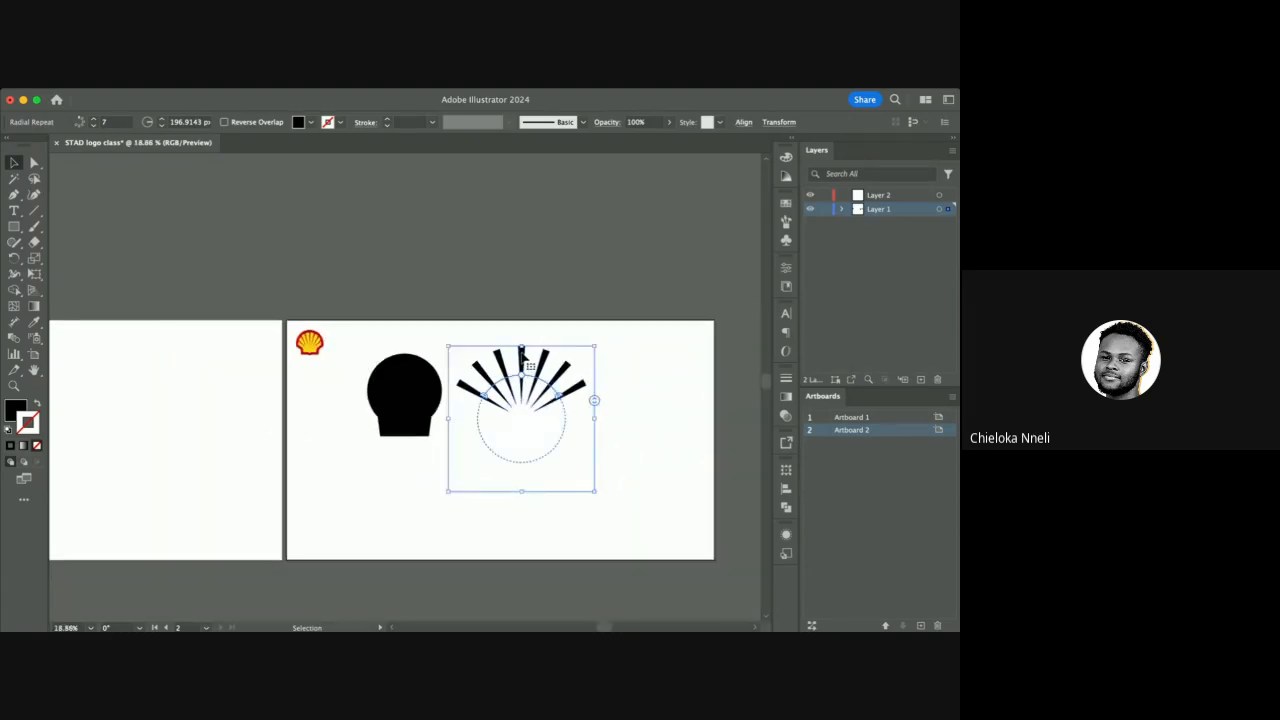
# Shift the ray fan slightly right and place a duplicate in the artboard's lower right corner.
pyautogui.moveTo(522, 358)
pyautogui.mouseDown()
pyautogui.moveTo(643, 434)
pyautogui.moveTo(645, 475)
pyautogui.moveTo(540, 352)
pyautogui.mouseUp()
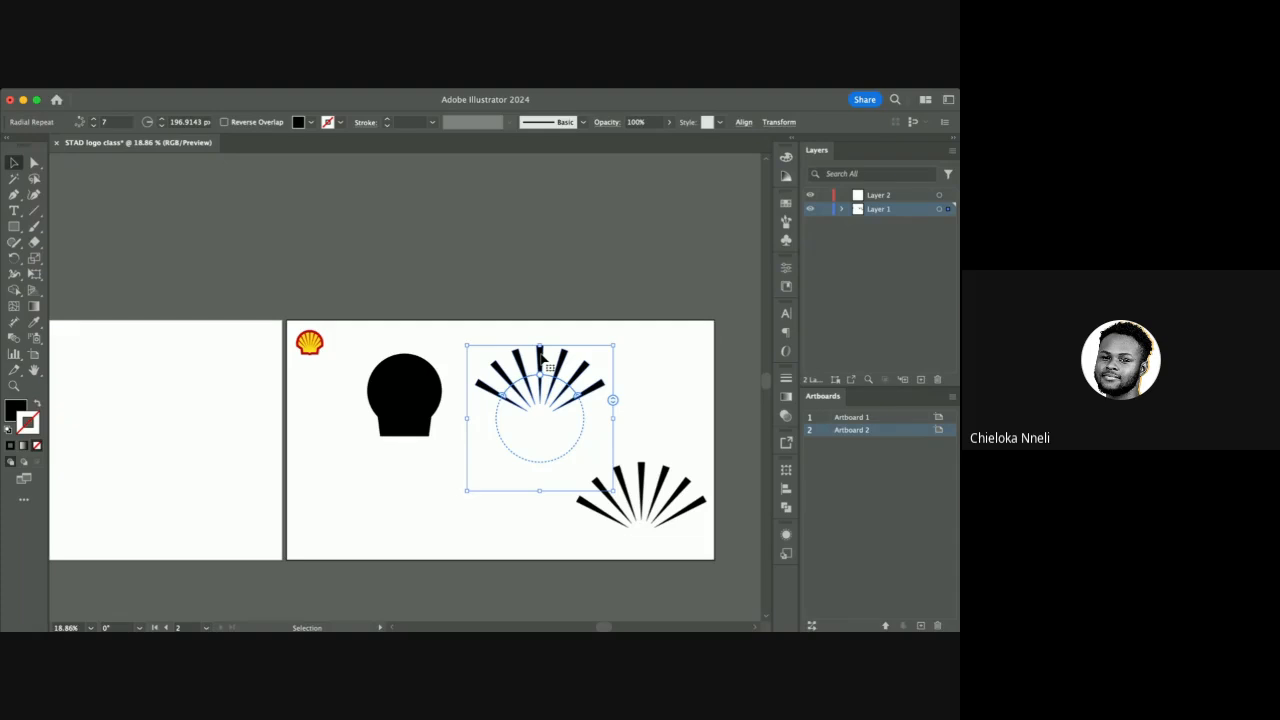
pyautogui.scroll(5, 540, 358)
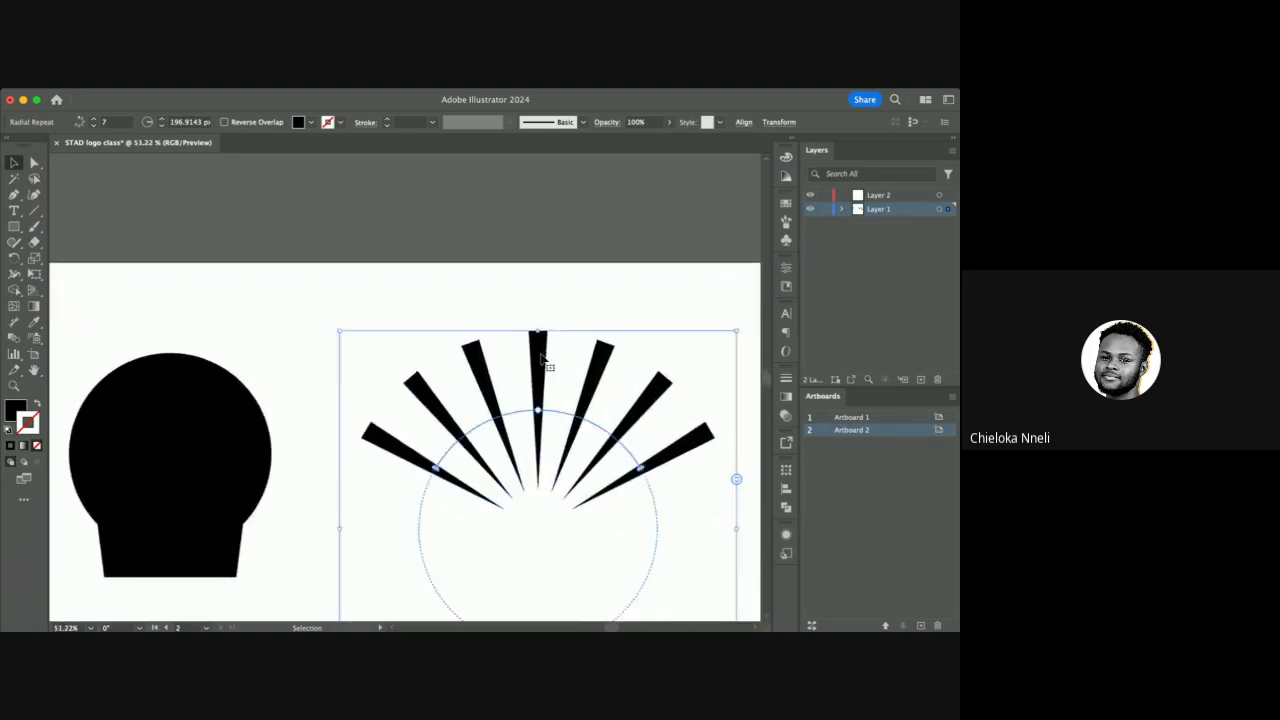
pyautogui.scroll(-3, 540, 358)
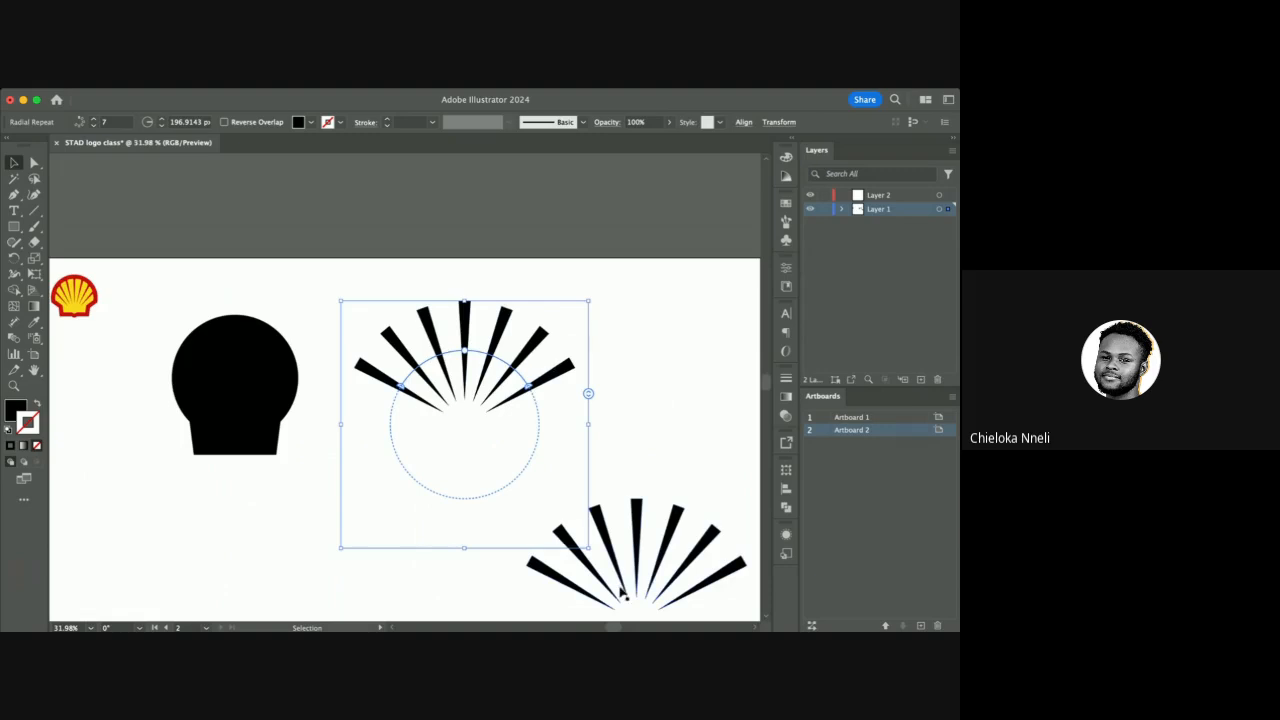
pyautogui.click(637, 518)
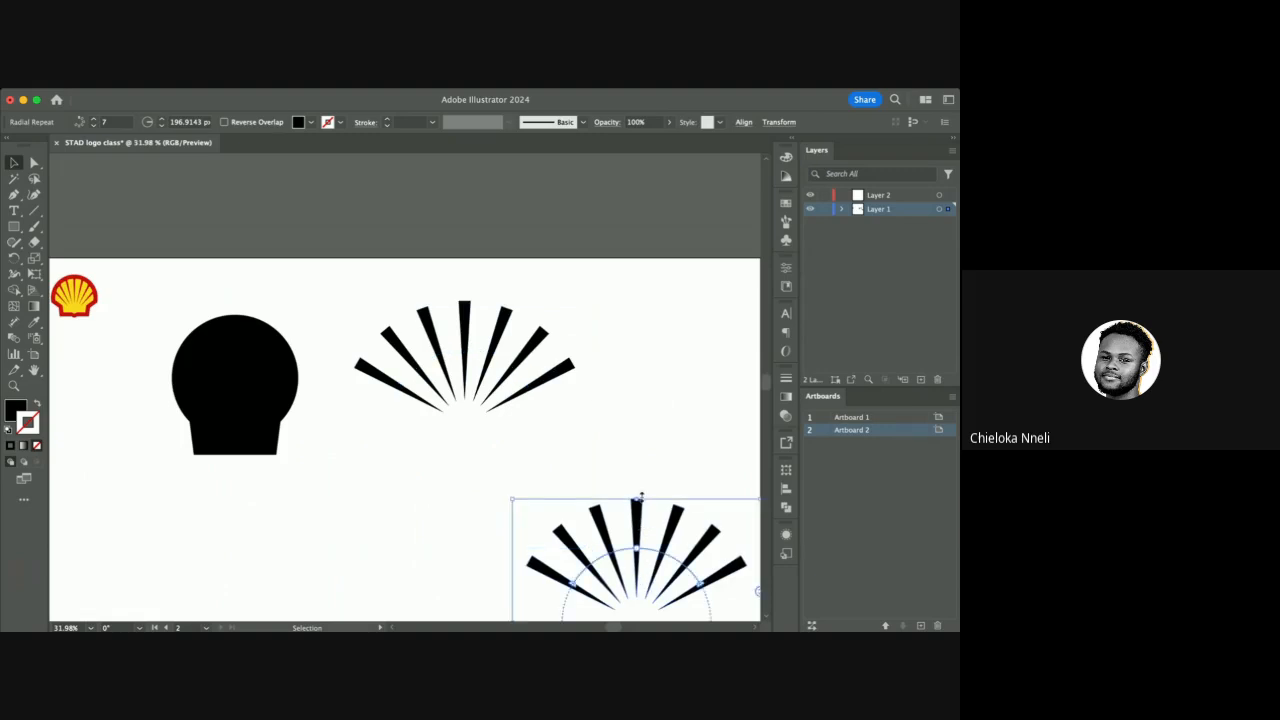
# Expand the radial repeat beside the silhouette into a group of shapes and move it slightly up.
pyautogui.click(506, 317)
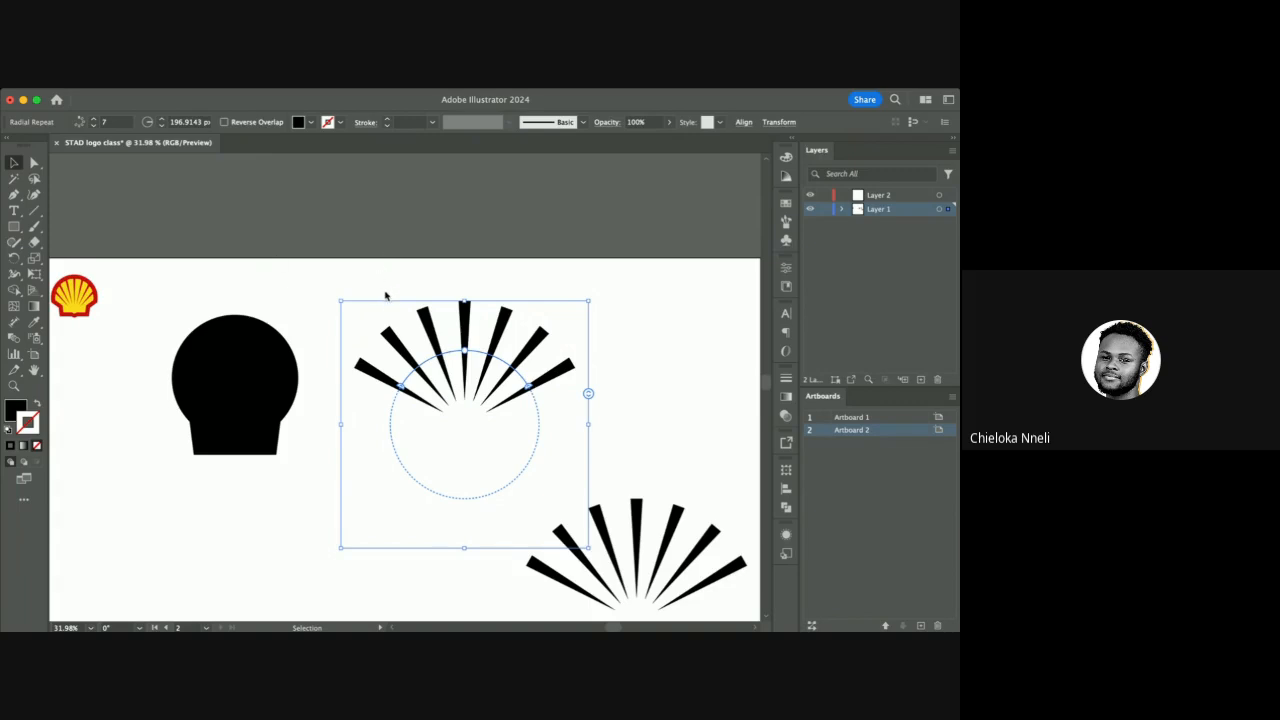
pyautogui.click(475, 421)
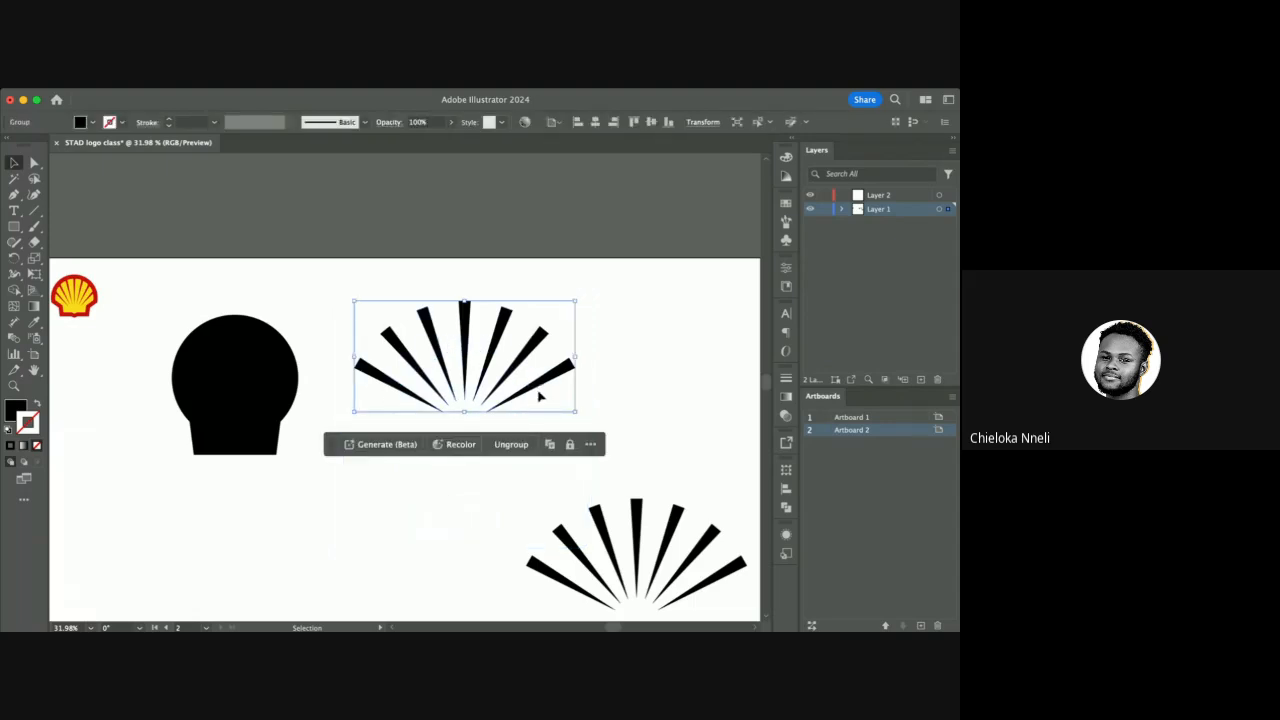
pyautogui.click(605, 337)
pyautogui.click(545, 336)
pyautogui.click(603, 332)
pyautogui.click(538, 338)
pyautogui.moveTo(537, 340); pyautogui.dragTo(533, 312)
pyautogui.click(495, 333)
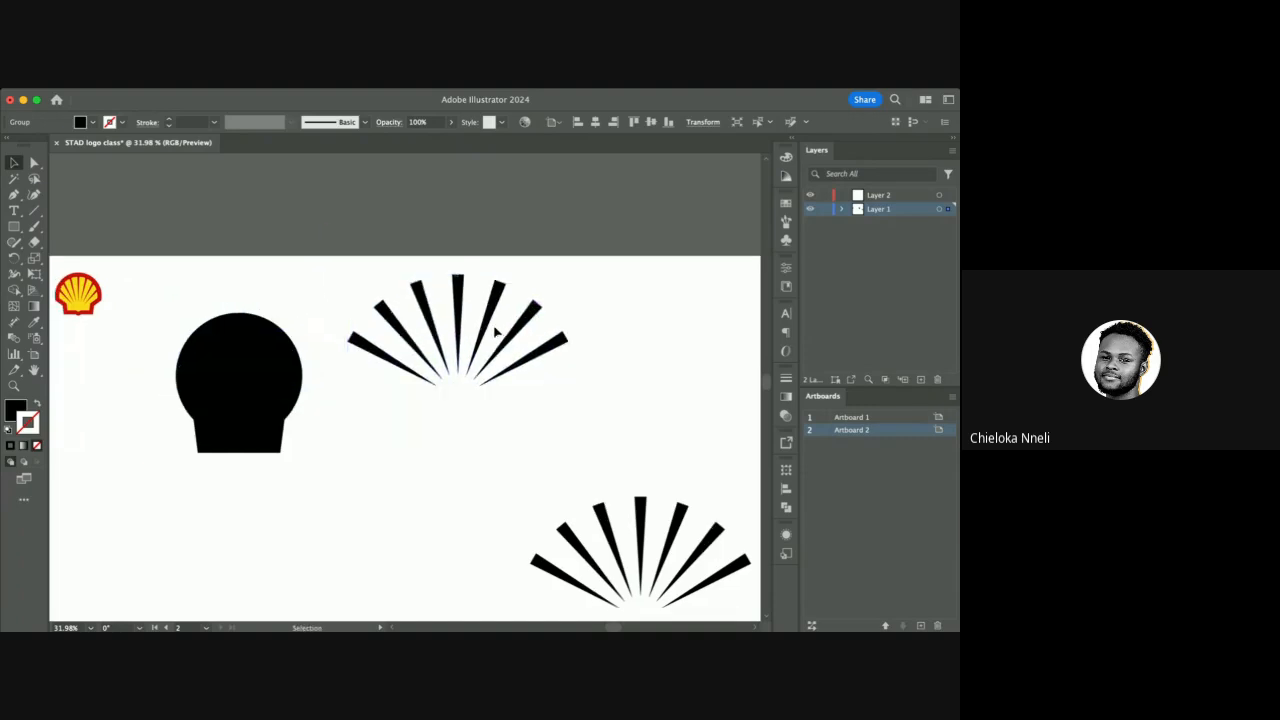
# Compare the expanded ray group with the live radial repeat copy, then review the black silhouette.
pyautogui.scroll(-4, 495, 333)
pyautogui.click(495, 331)
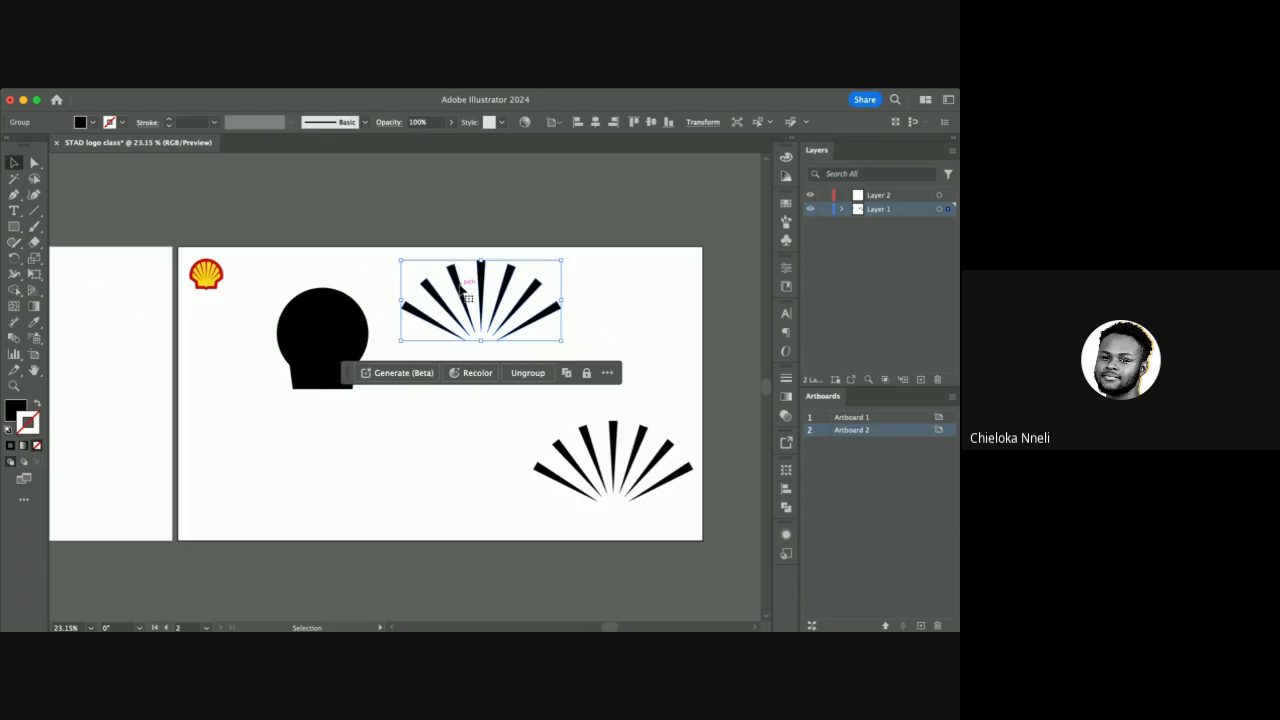
pyautogui.scroll(2, 460, 292)
pyautogui.hscroll(3, 462, 290)
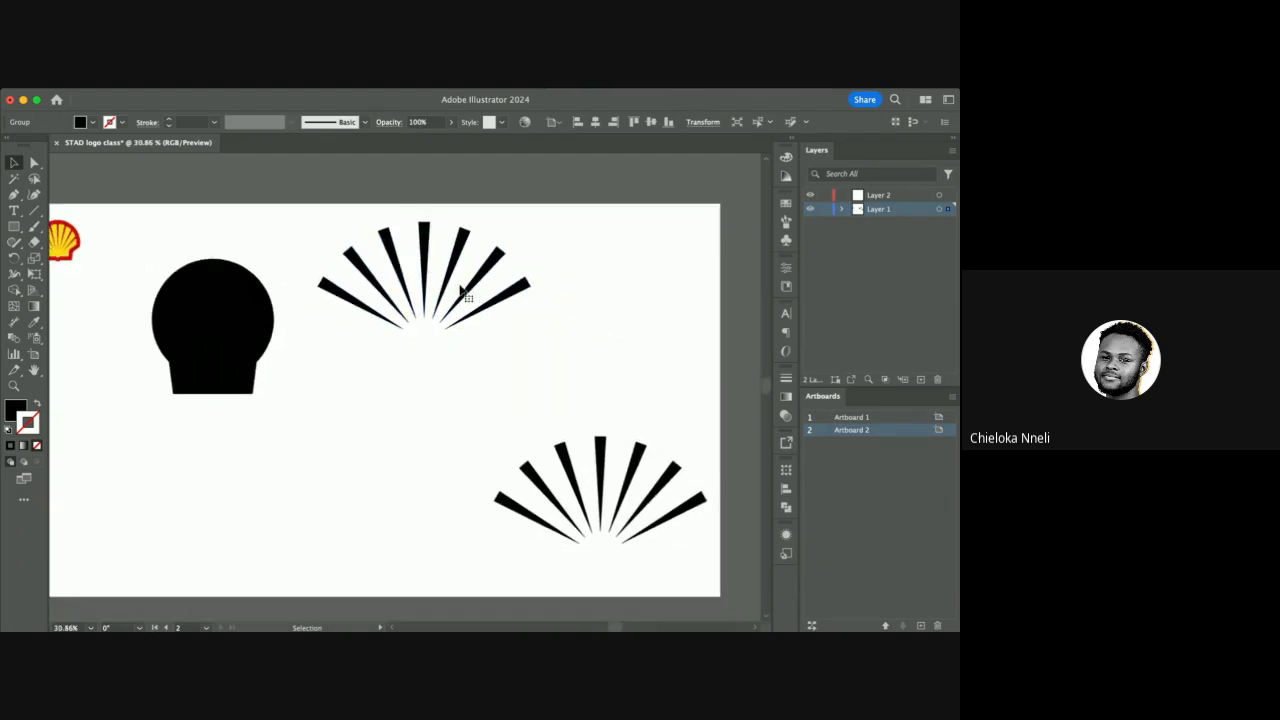
pyautogui.click(598, 452)
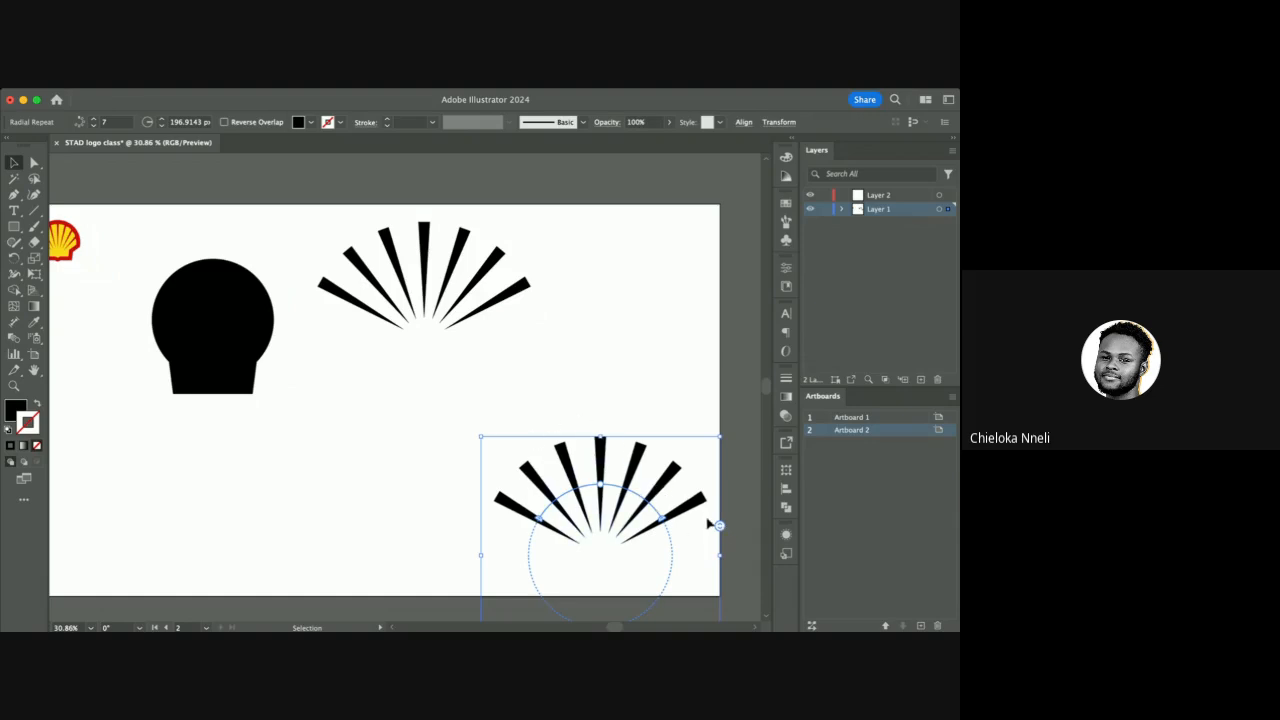
pyautogui.click(625, 353)
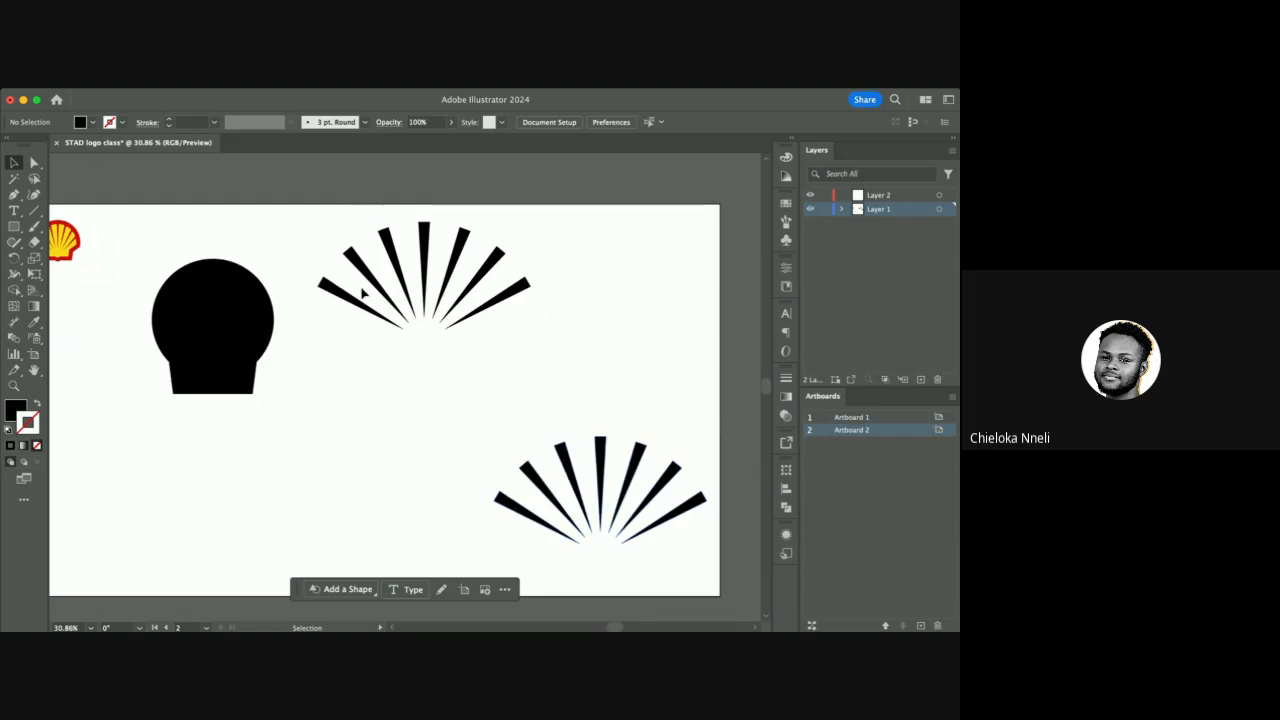
pyautogui.hscroll(-3, 363, 292)
pyautogui.hscroll(-2, 363, 292)
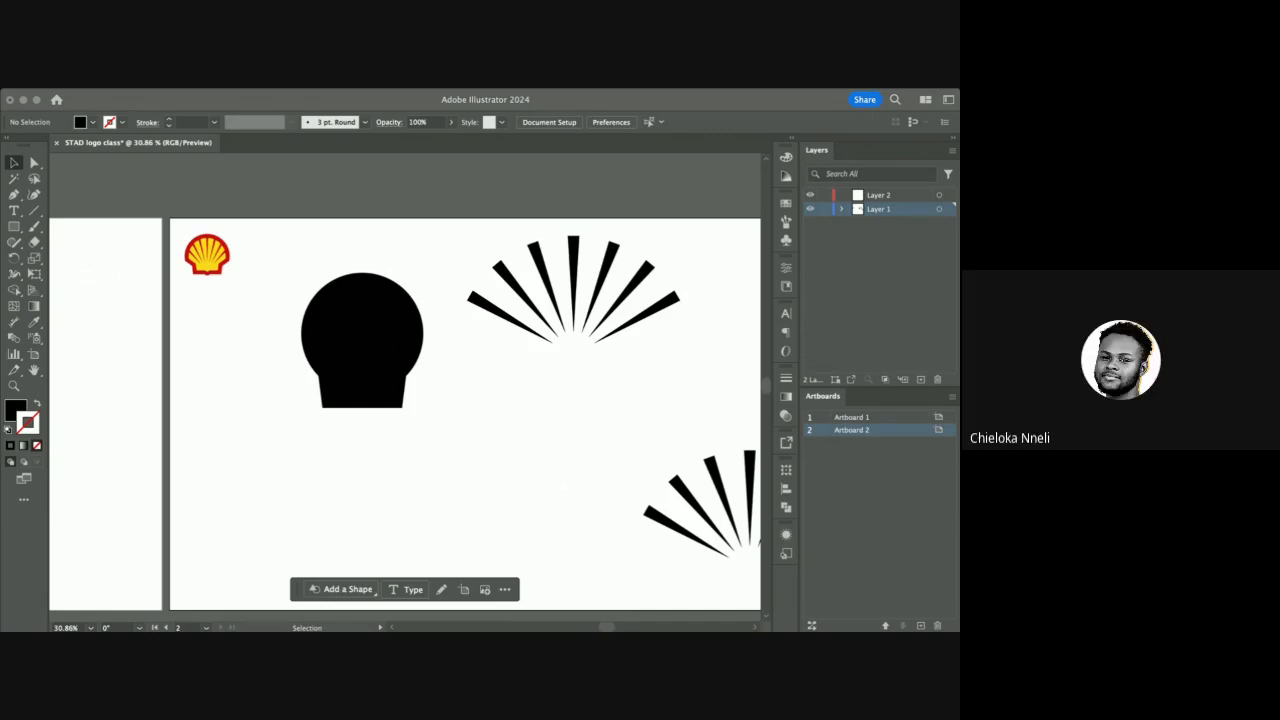
# Draw a small black circle centred on the silhouette's bottom edge with the Ellipse tool.
pyautogui.click(374, 399)
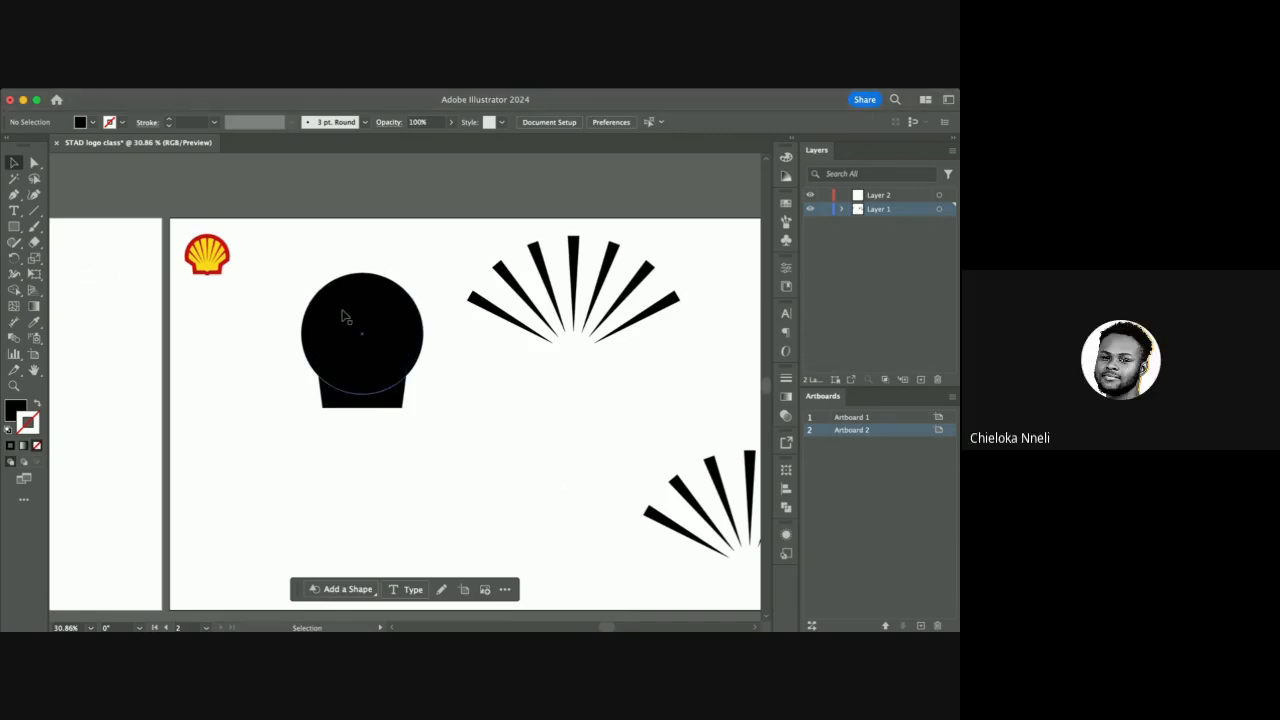
pyautogui.click(12, 229)
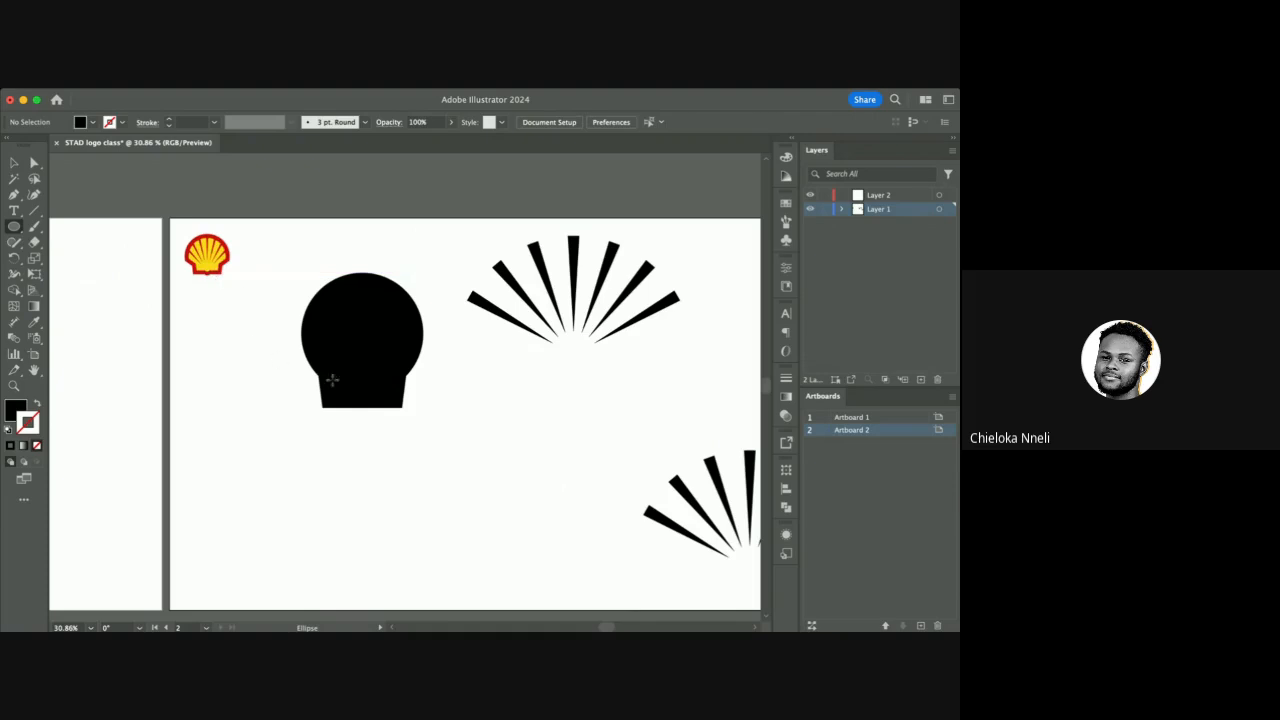
pyautogui.moveTo(355, 420); pyautogui.dragTo(344, 362)
pyautogui.scroll(5, 368, 431)
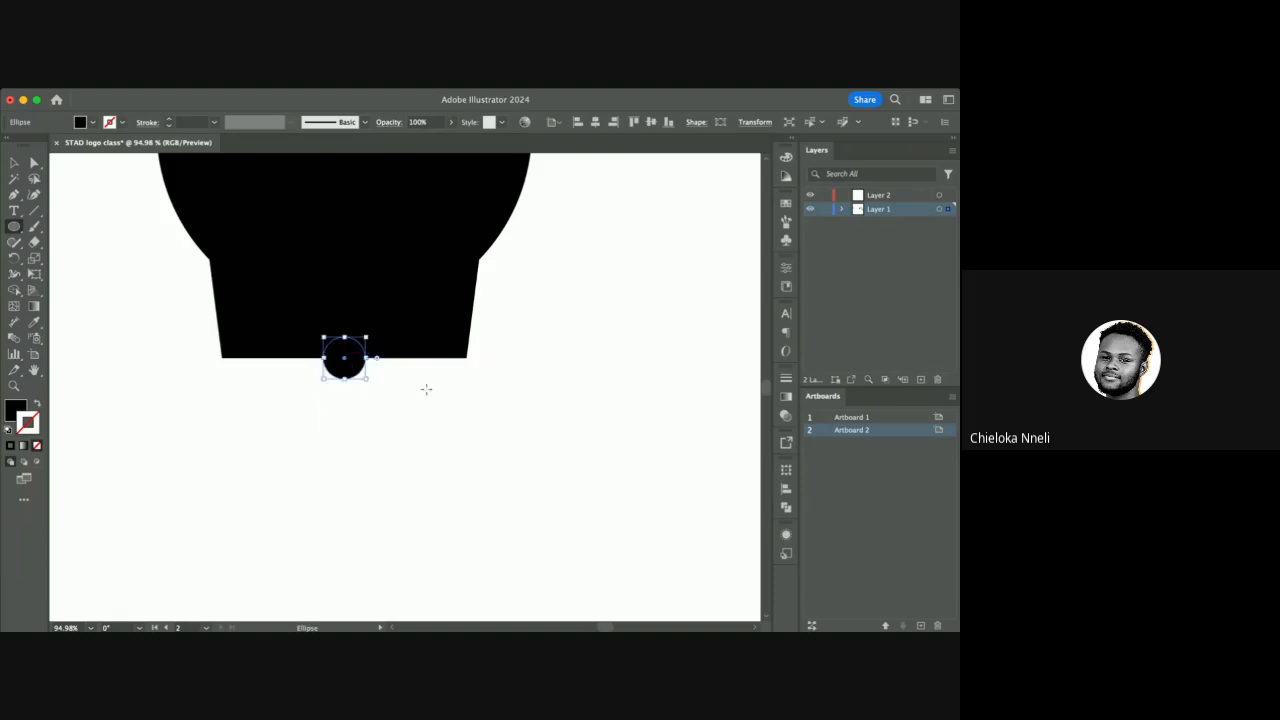
pyautogui.press('v')
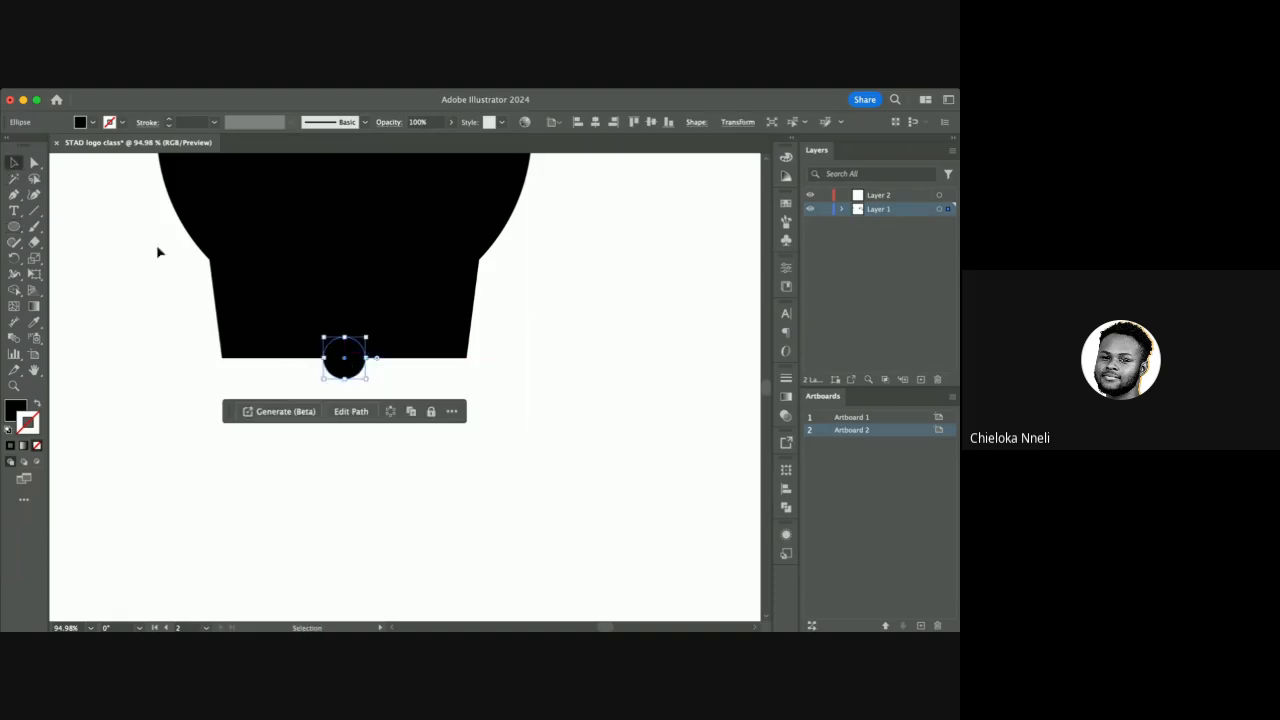
pyautogui.click(433, 457)
# Examine the reference Shell logo's outline against the black silhouette and its small bottom circle.
pyautogui.scroll(-4, 433, 457)
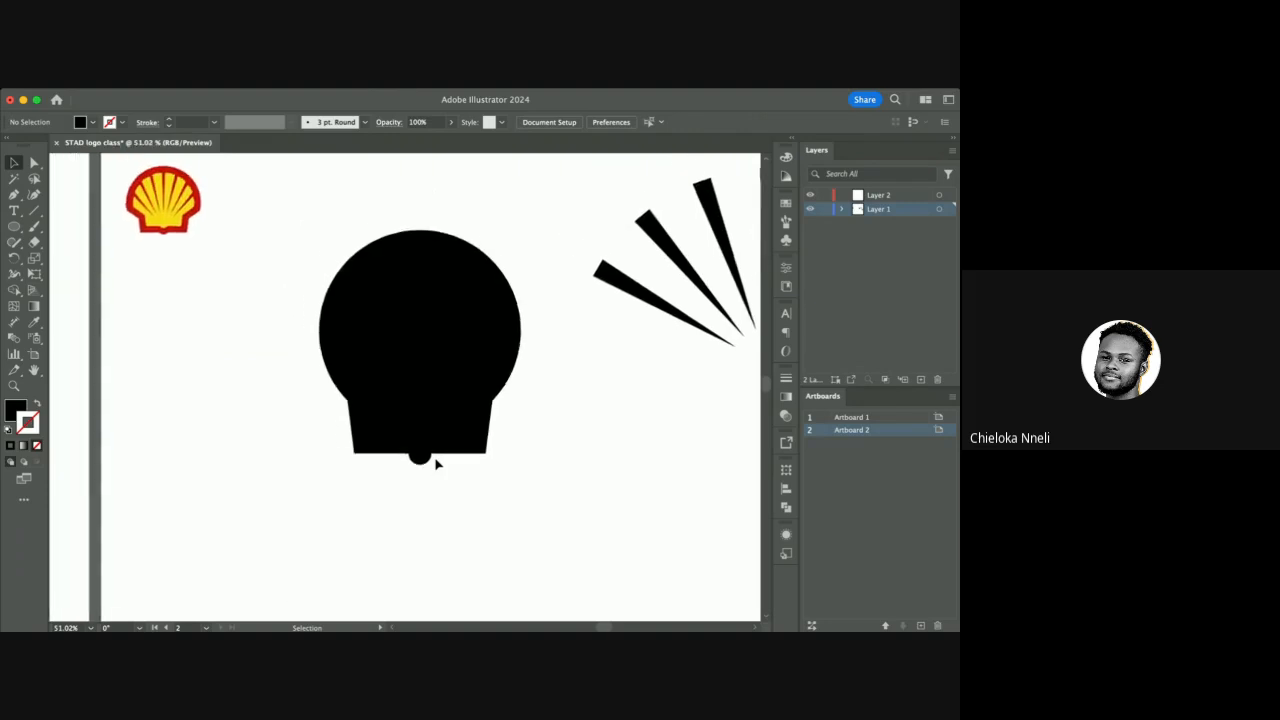
pyautogui.click(426, 457)
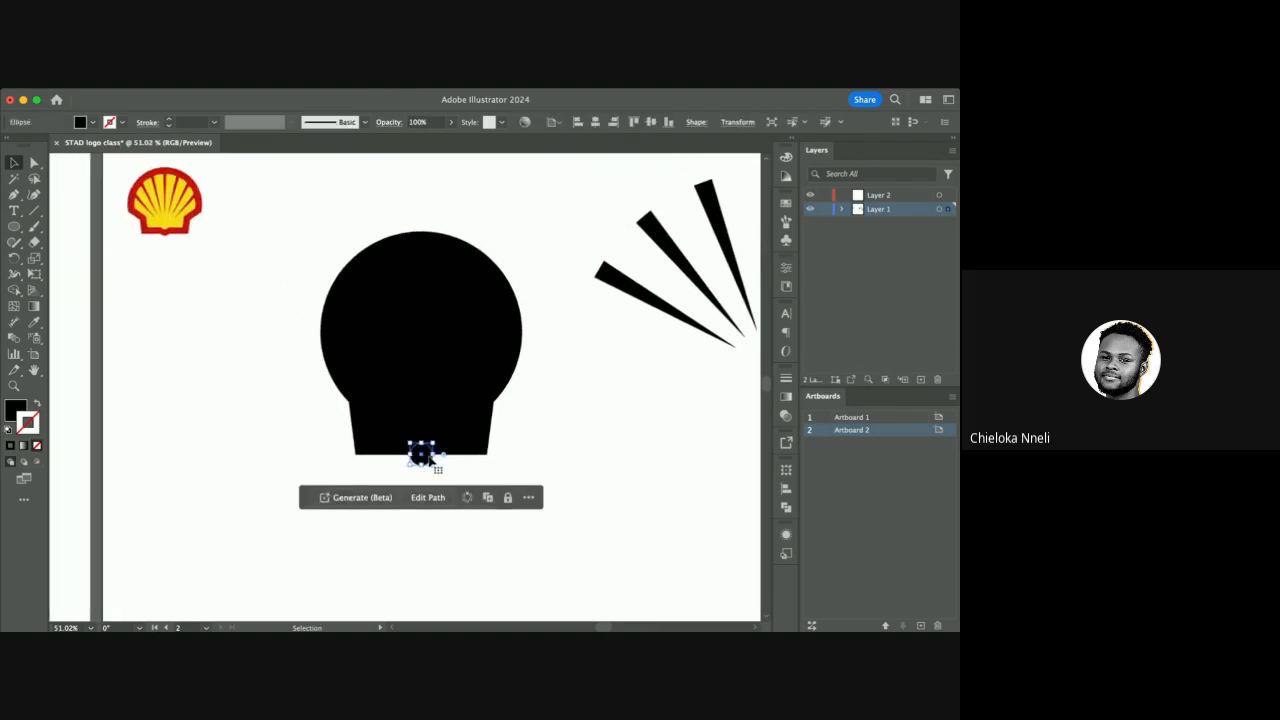
pyautogui.click(600, 469)
pyautogui.scroll(3, 600, 469)
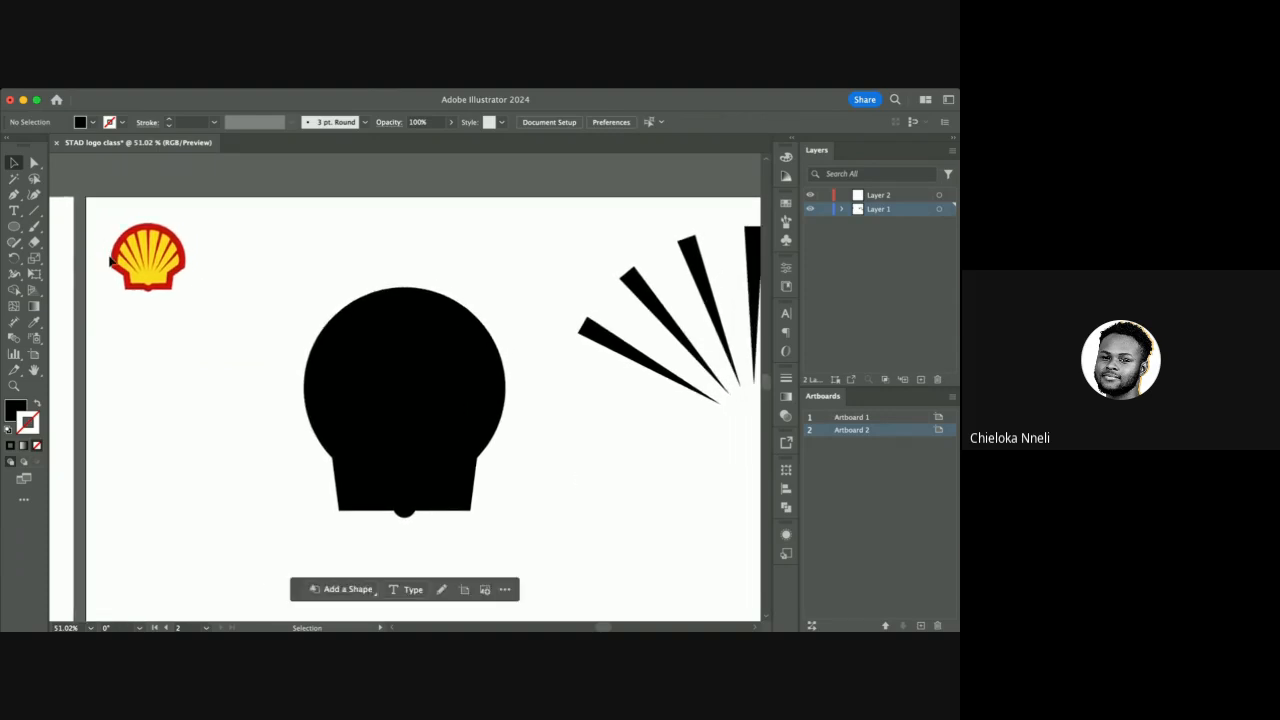
pyautogui.scroll(3, 110, 260)
pyautogui.scroll(-4, 110, 260)
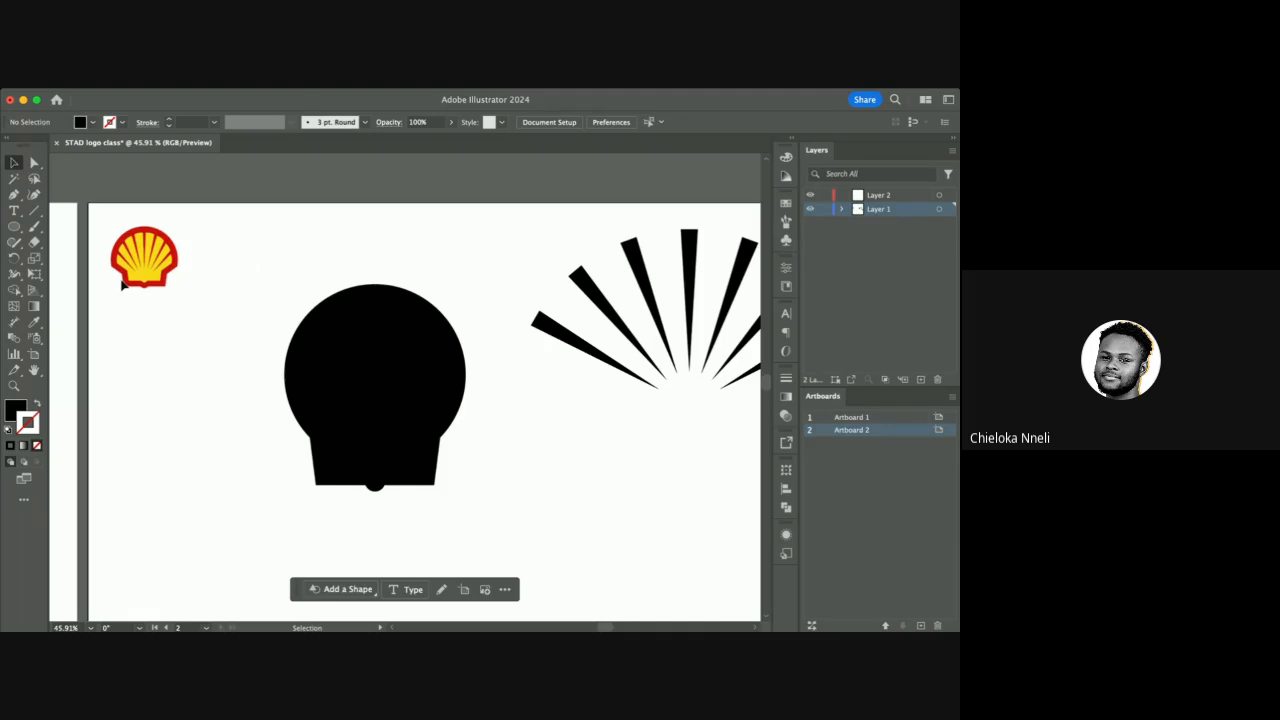
pyautogui.scroll(3, 121, 284)
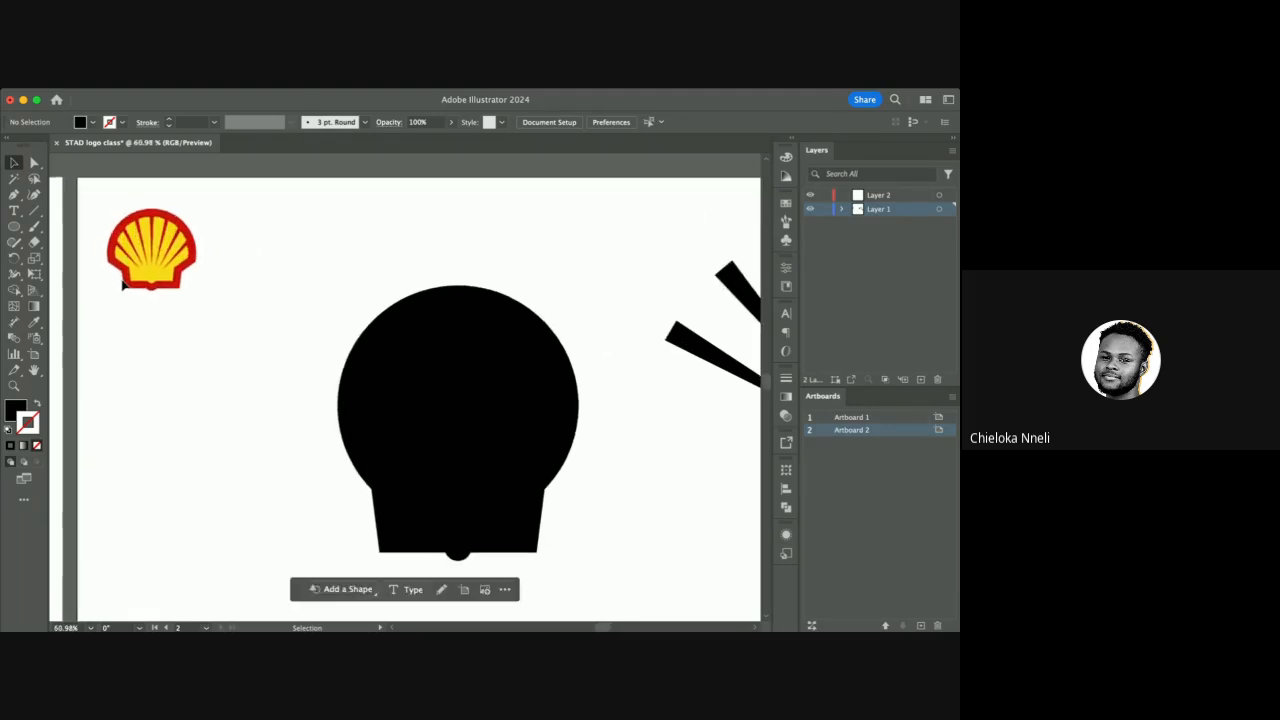
pyautogui.scroll(-1, 121, 284)
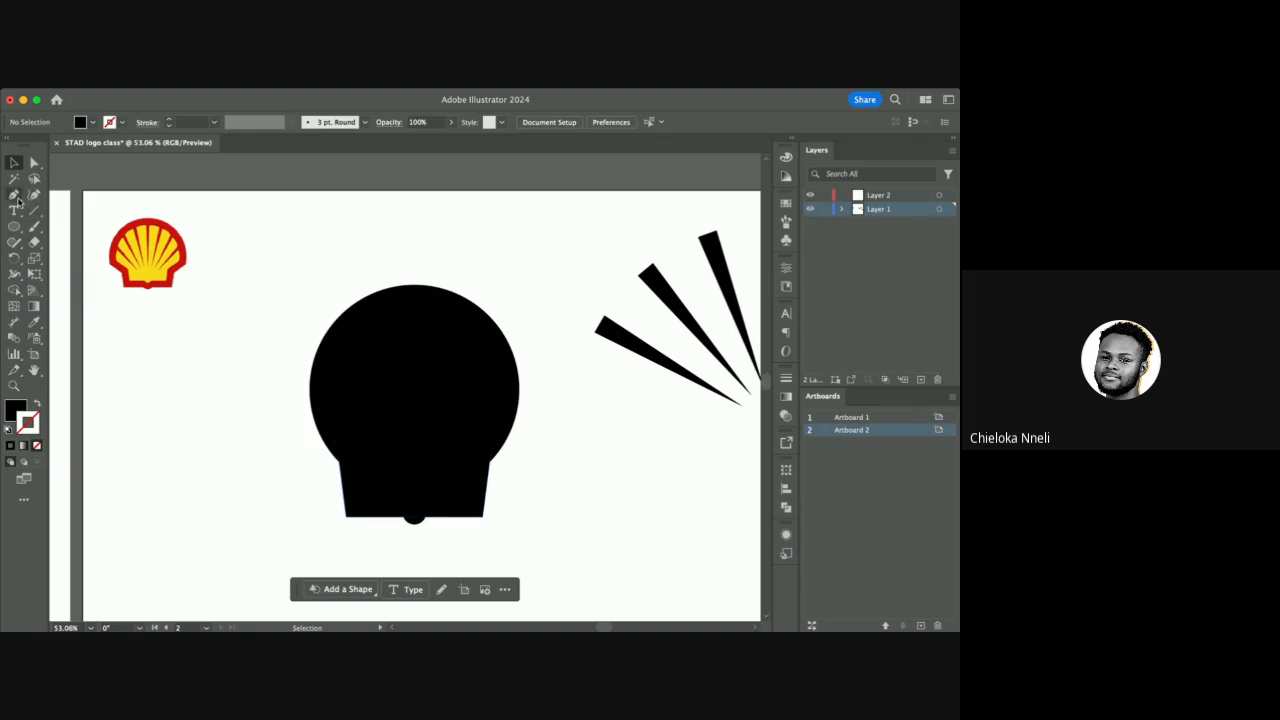
# Draw a straight path about 178 px long along the leftmost ray's lower edge and move it below the ray.
pyautogui.click(13, 196)
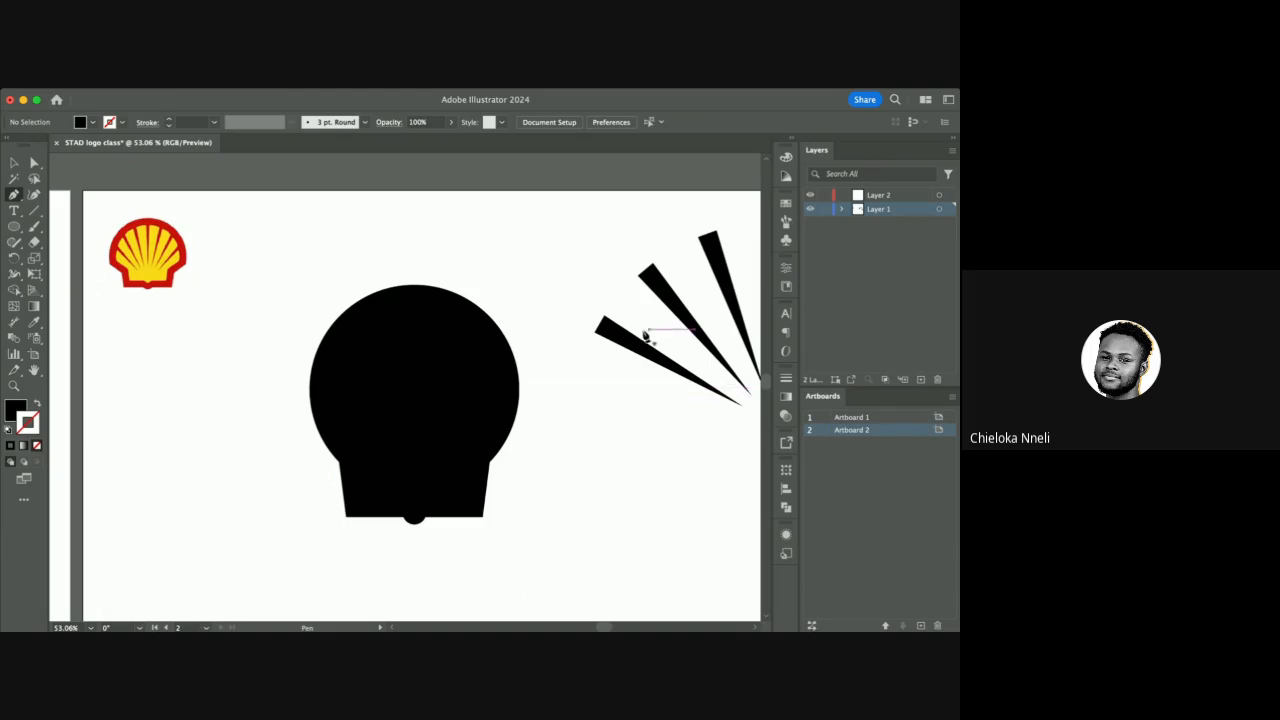
pyautogui.hscroll(5, 600, 340)
pyautogui.scroll(-1, 600, 340)
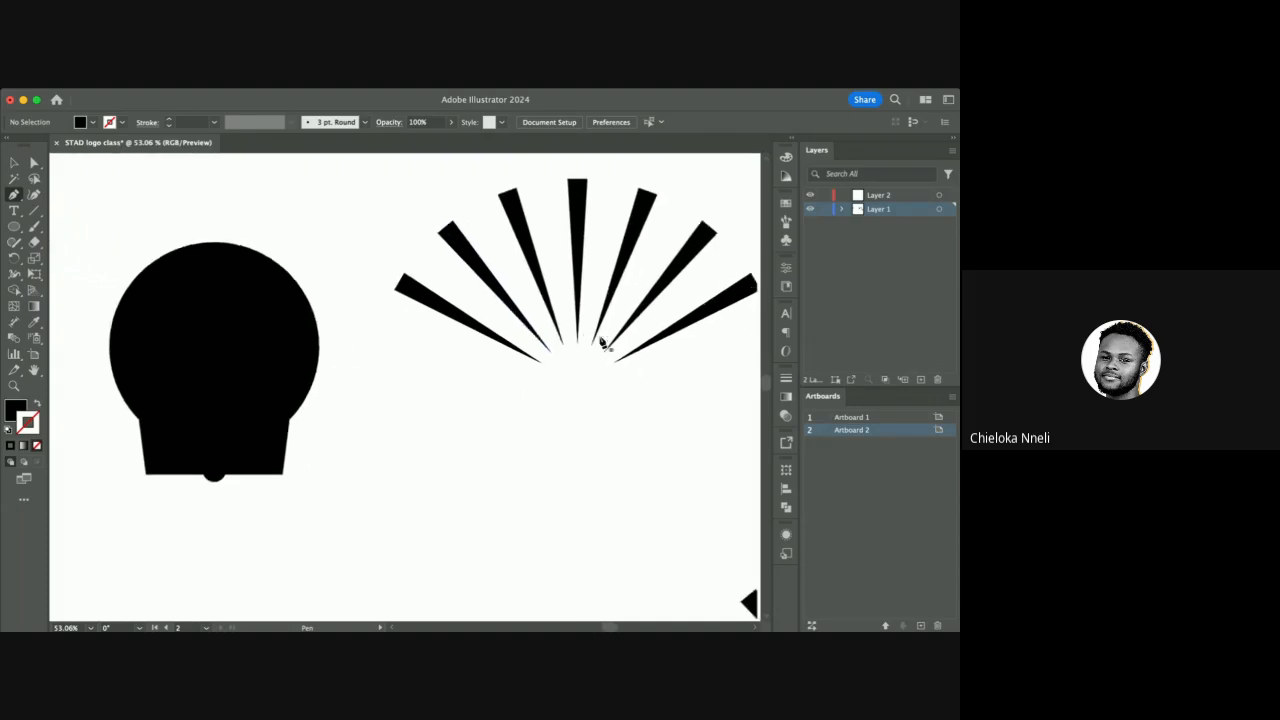
pyautogui.click(410, 297)
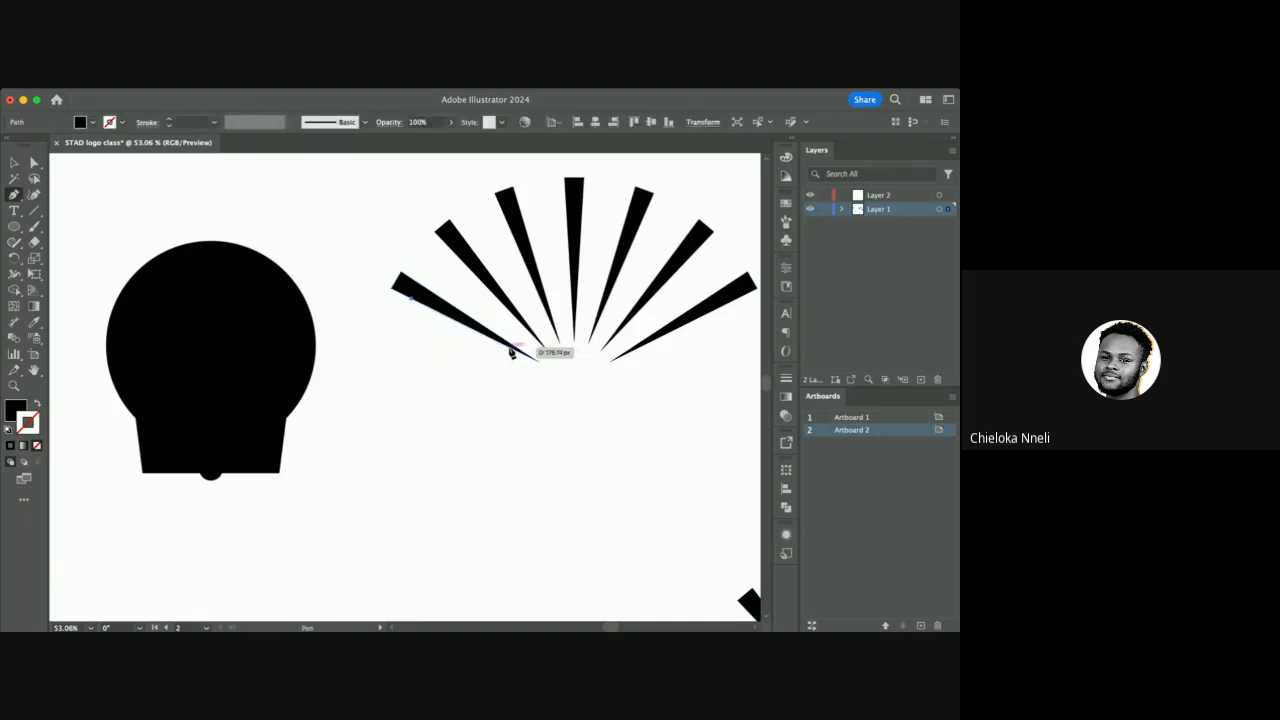
pyautogui.click(512, 350)
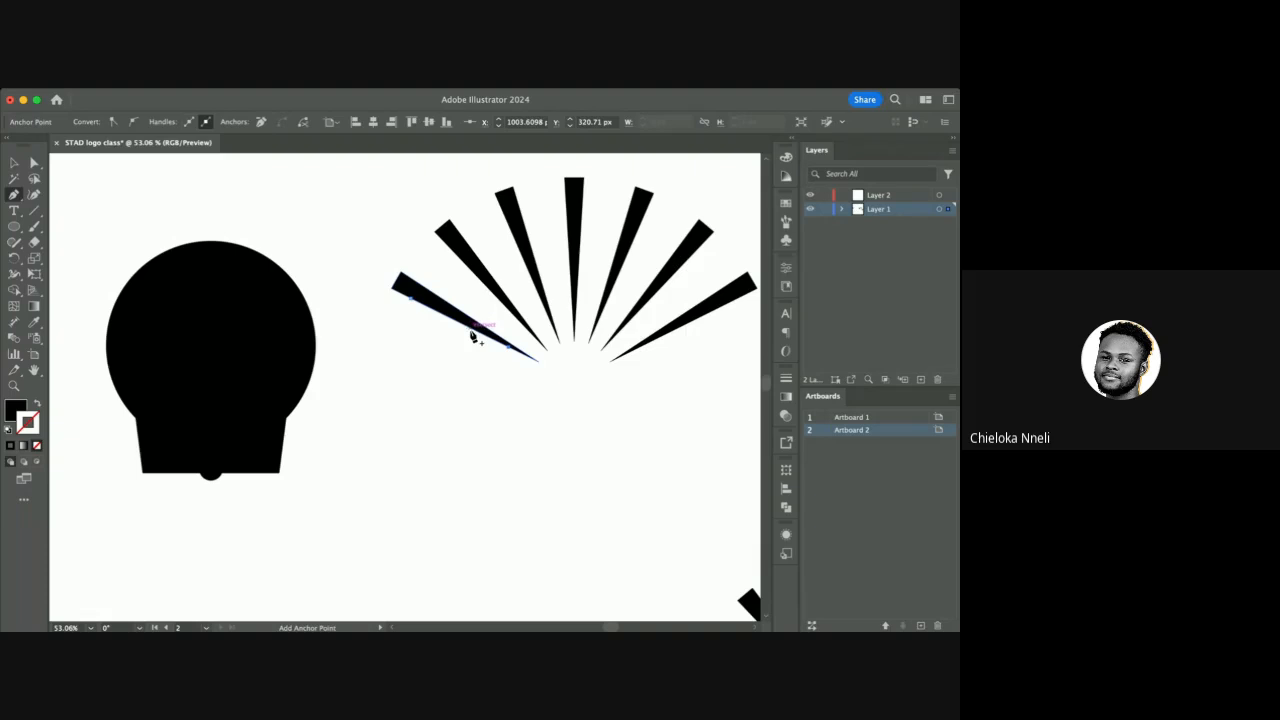
pyautogui.press('v')
pyautogui.moveTo(470, 331); pyautogui.dragTo(423, 401)
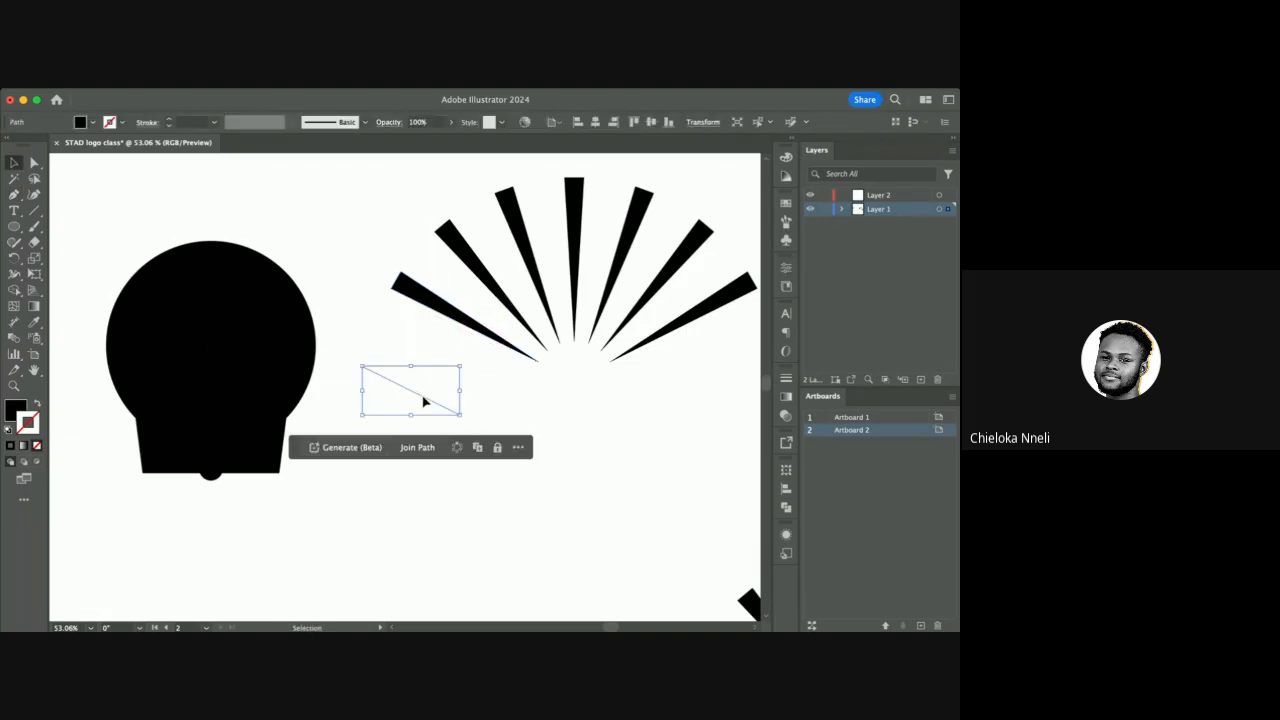
# Enlarge the straight path to over twice its length and place it in the blank area below the rays.
pyautogui.scroll(-3, 423, 401)
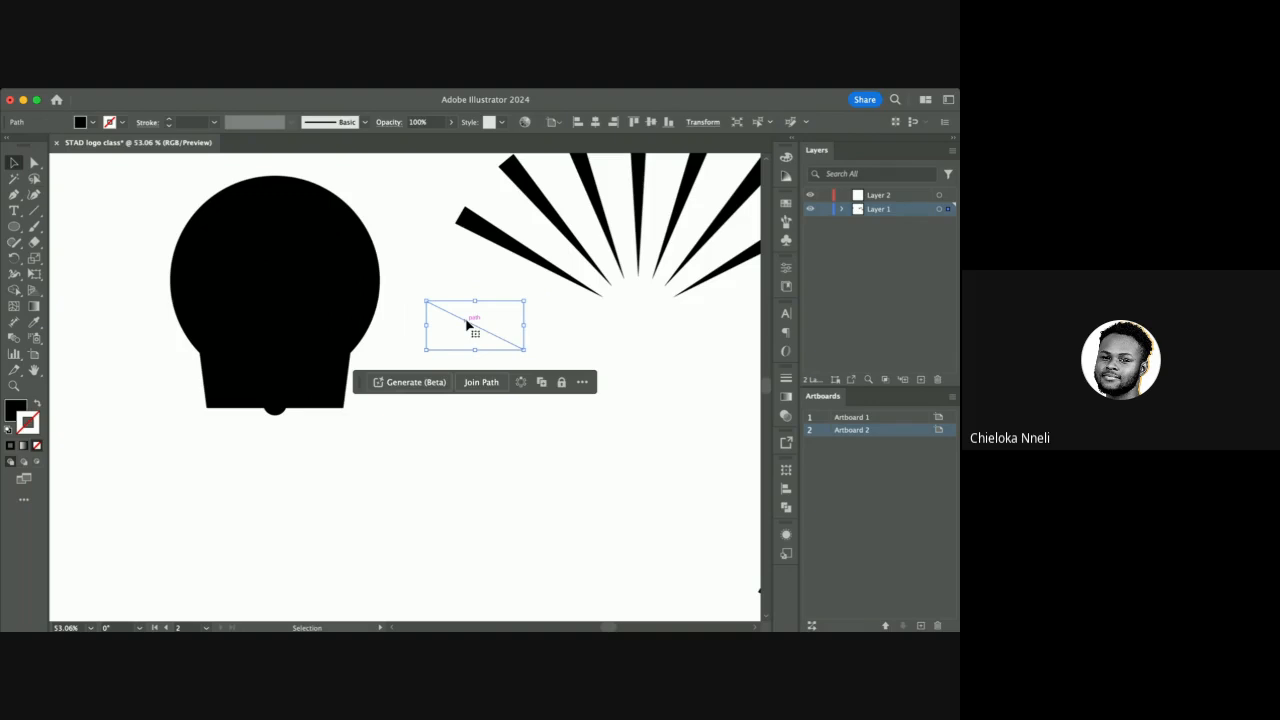
pyautogui.moveTo(466, 324); pyautogui.dragTo(434, 441)
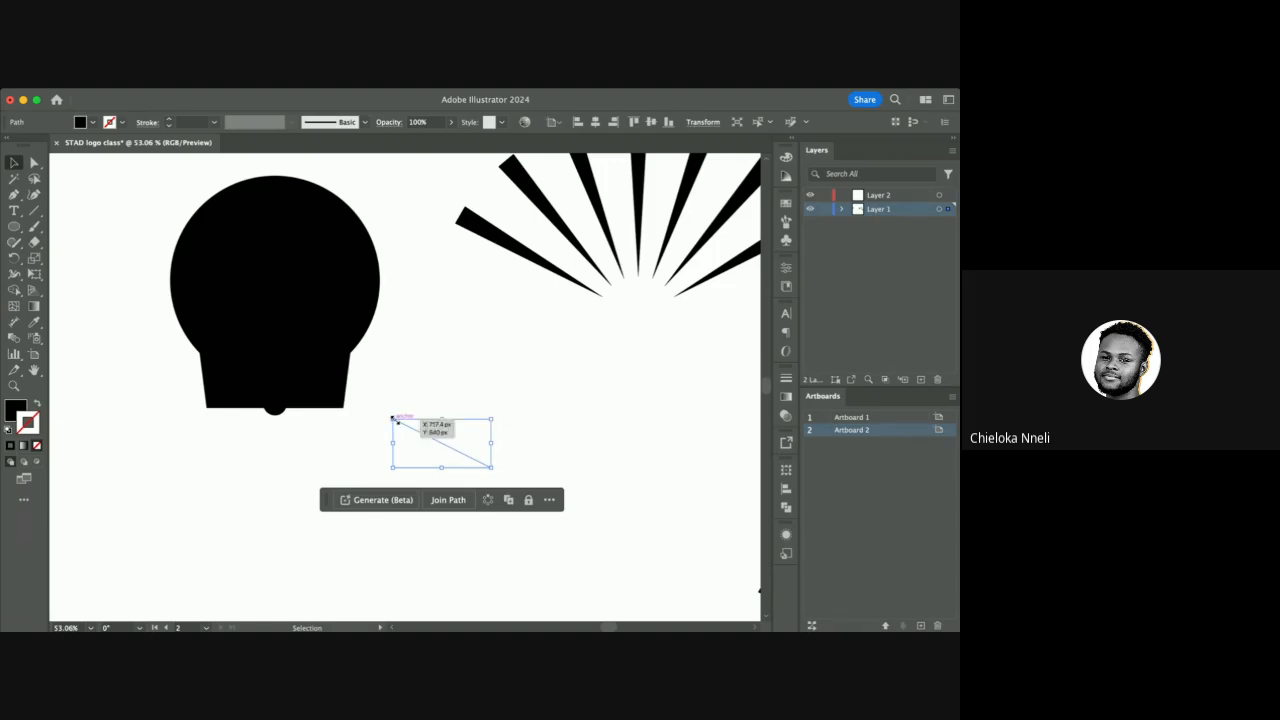
pyautogui.moveTo(395, 421); pyautogui.dragTo(260, 352)
pyautogui.moveTo(374, 409); pyautogui.dragTo(532, 430)
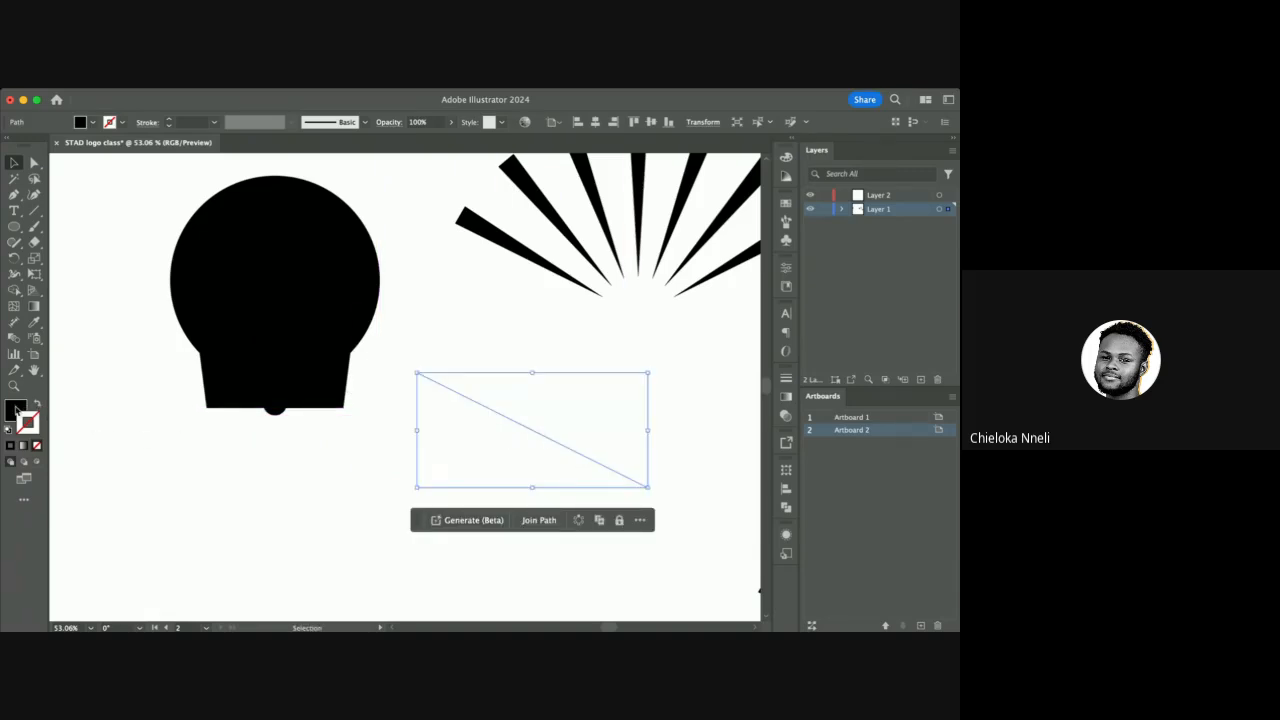
# Remove the straight path's fill and give it a black stroke of 5 pt.
pyautogui.click(37, 445)
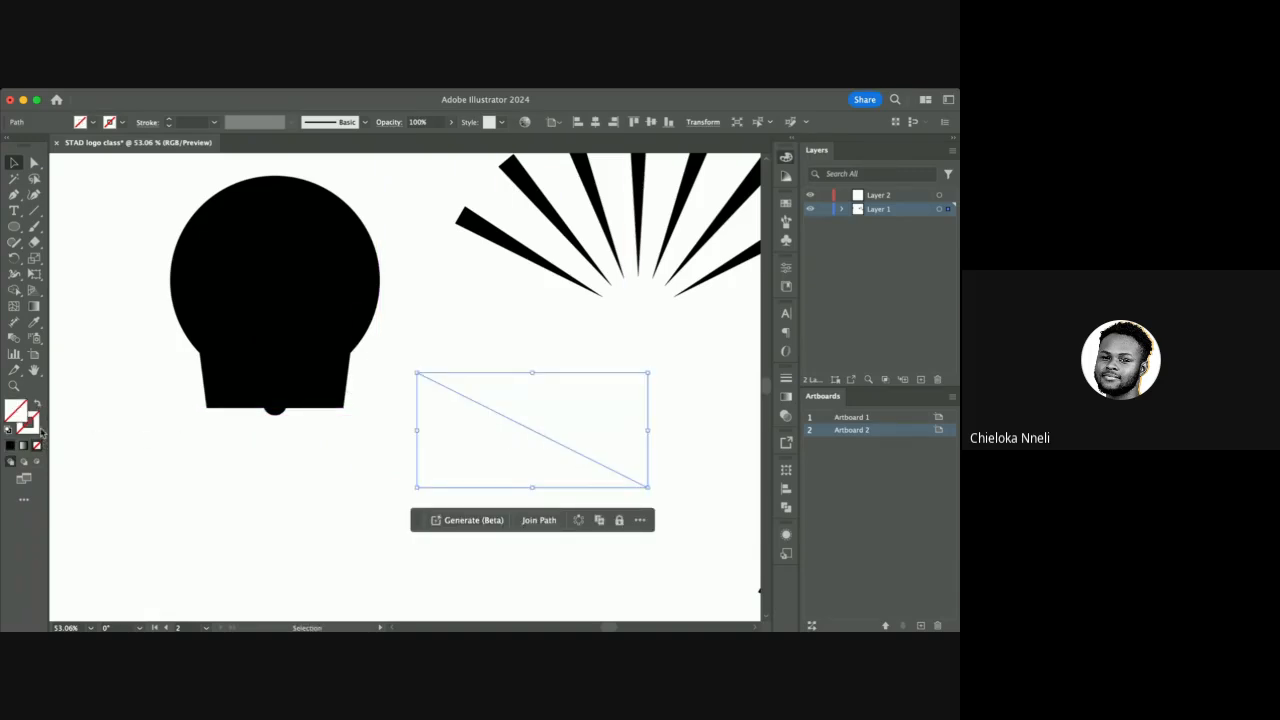
pyautogui.click(36, 430)
pyautogui.click(10, 445)
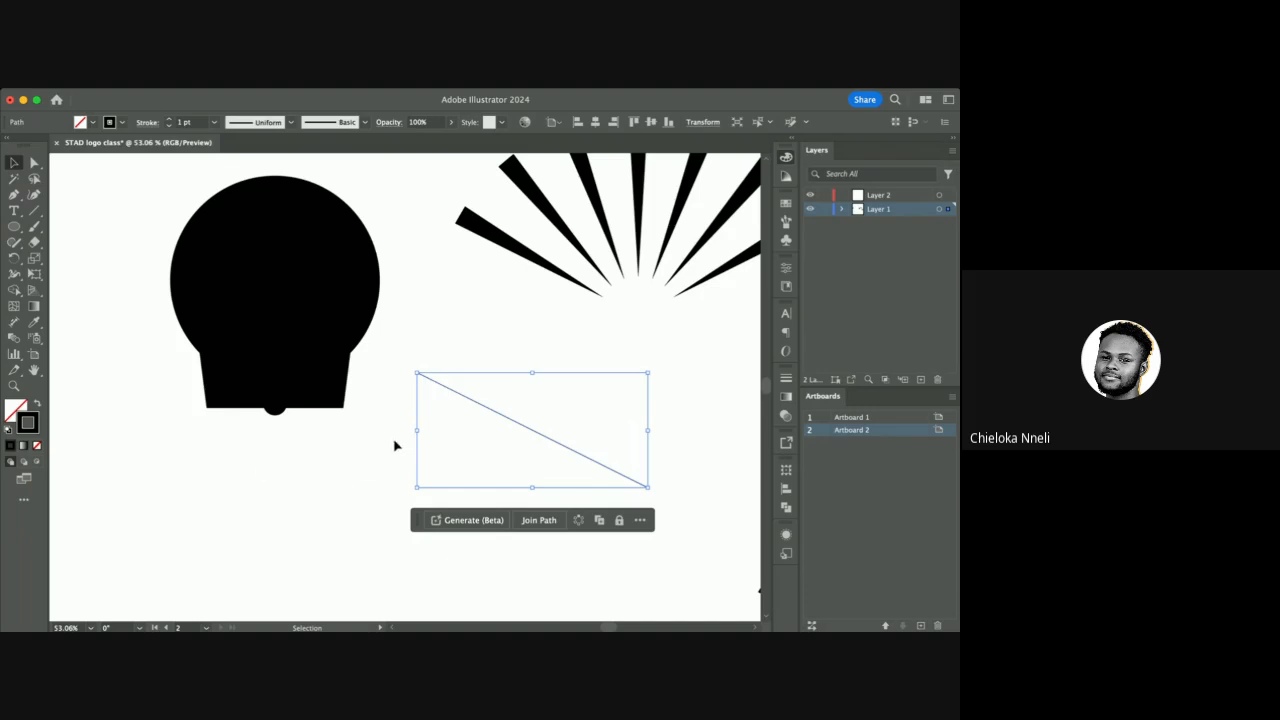
pyautogui.click(170, 119)
pyautogui.click(170, 119)
pyautogui.click(170, 119)
pyautogui.click(170, 119)
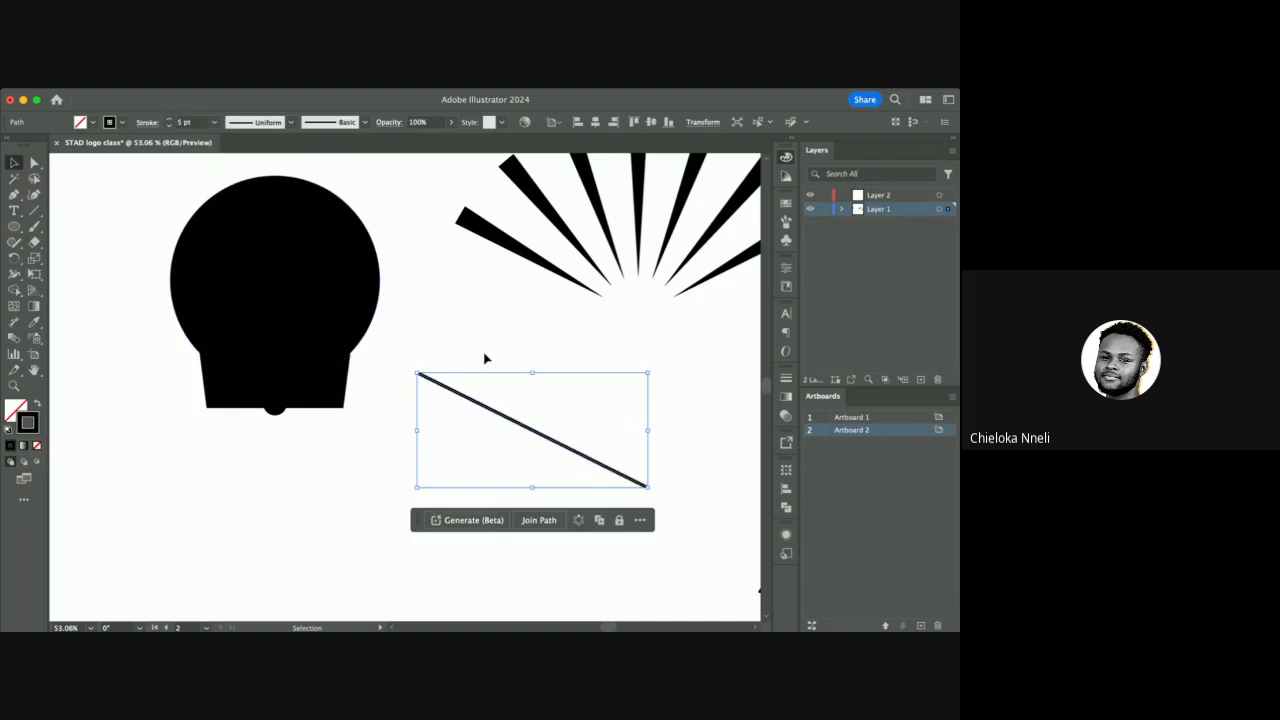
# Move the black diagonal line directly beneath the silhouette.
pyautogui.click(484, 358)
pyautogui.moveTo(491, 411); pyautogui.dragTo(208, 478)
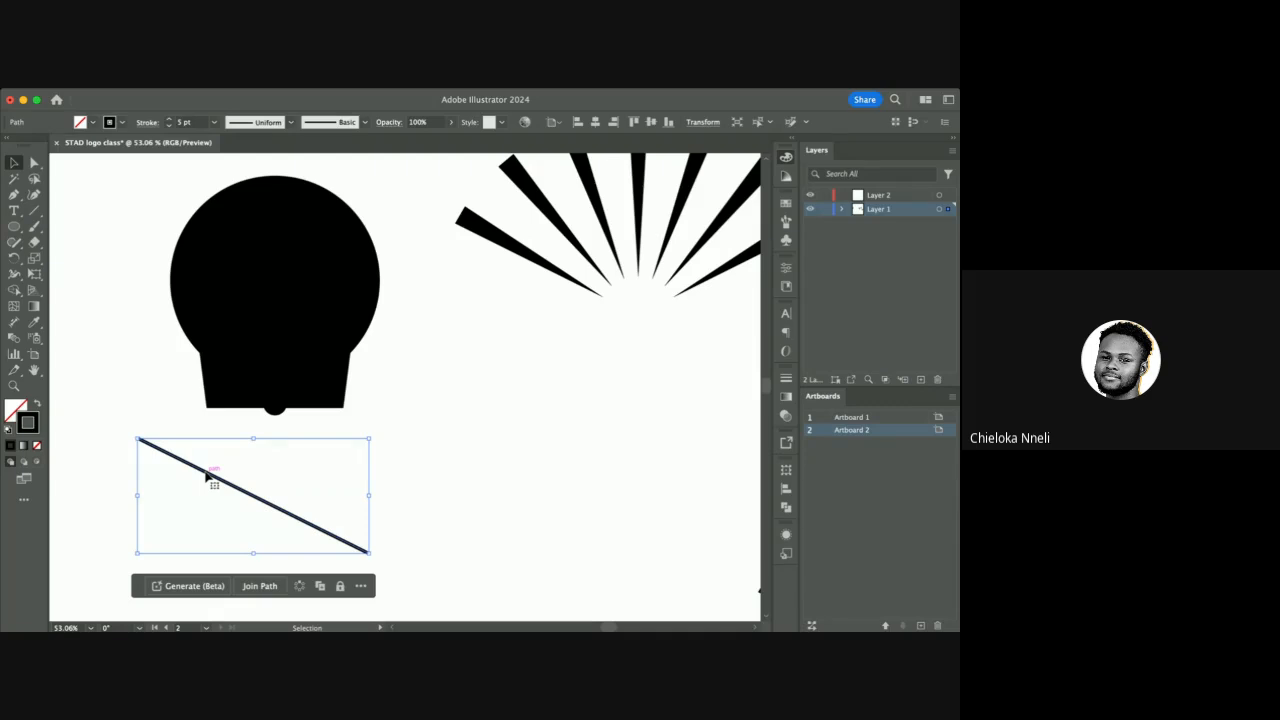
pyautogui.hscroll(-5, 208, 478)
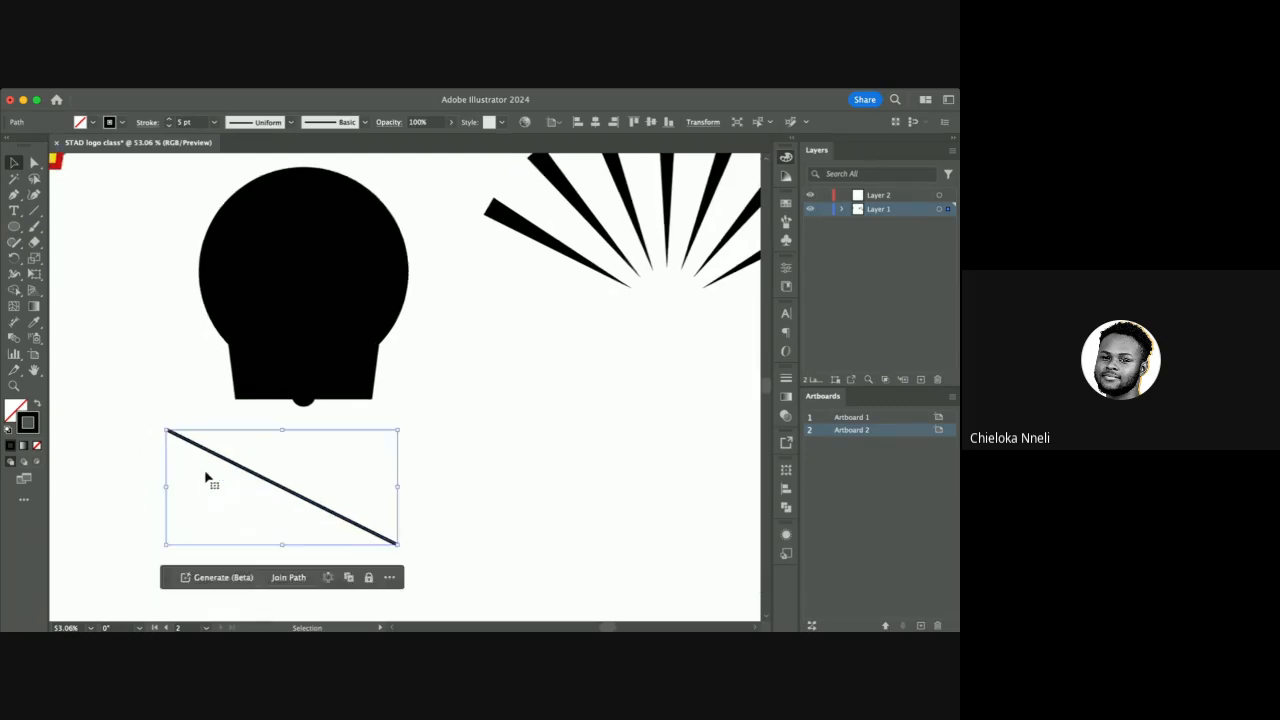
# Move the diagonal line to the blank area beside the silhouette's lower right edge, beneath the ray fan.
pyautogui.scroll(3, 208, 478)
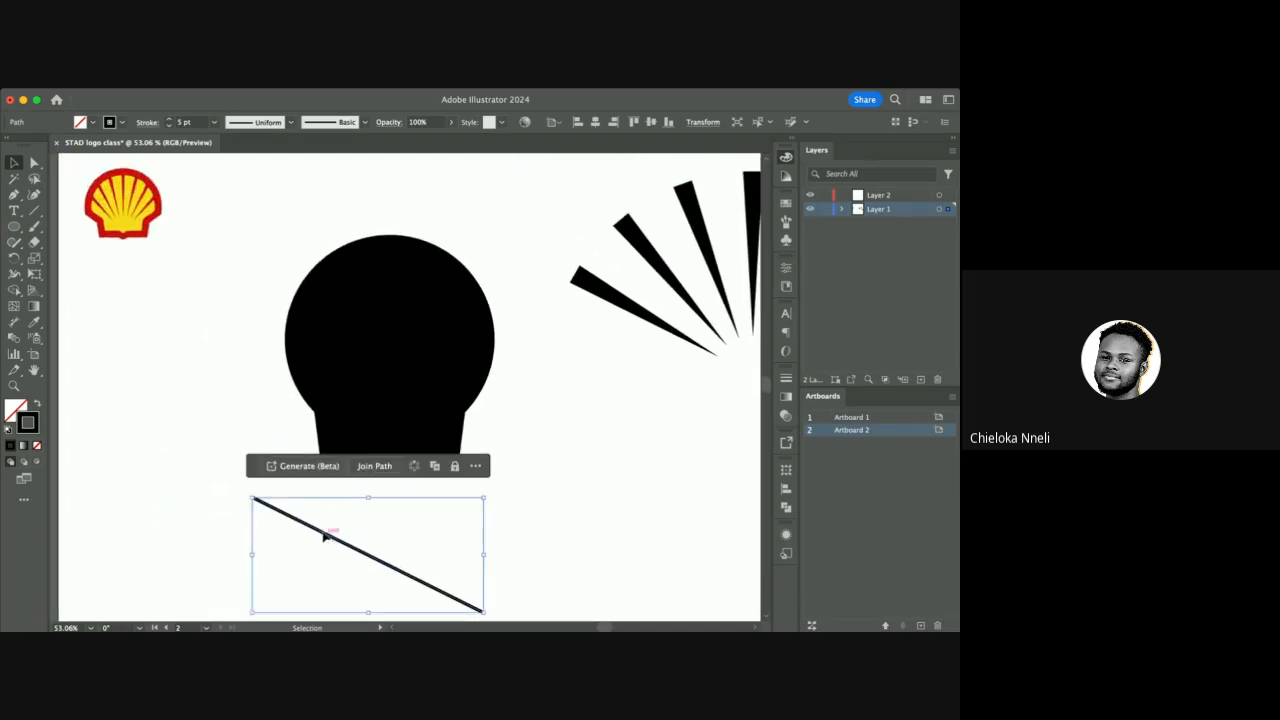
pyautogui.moveTo(323, 537); pyautogui.dragTo(560, 468)
pyautogui.hscroll(5, 556, 470)
pyautogui.scroll(-2, 556, 470)
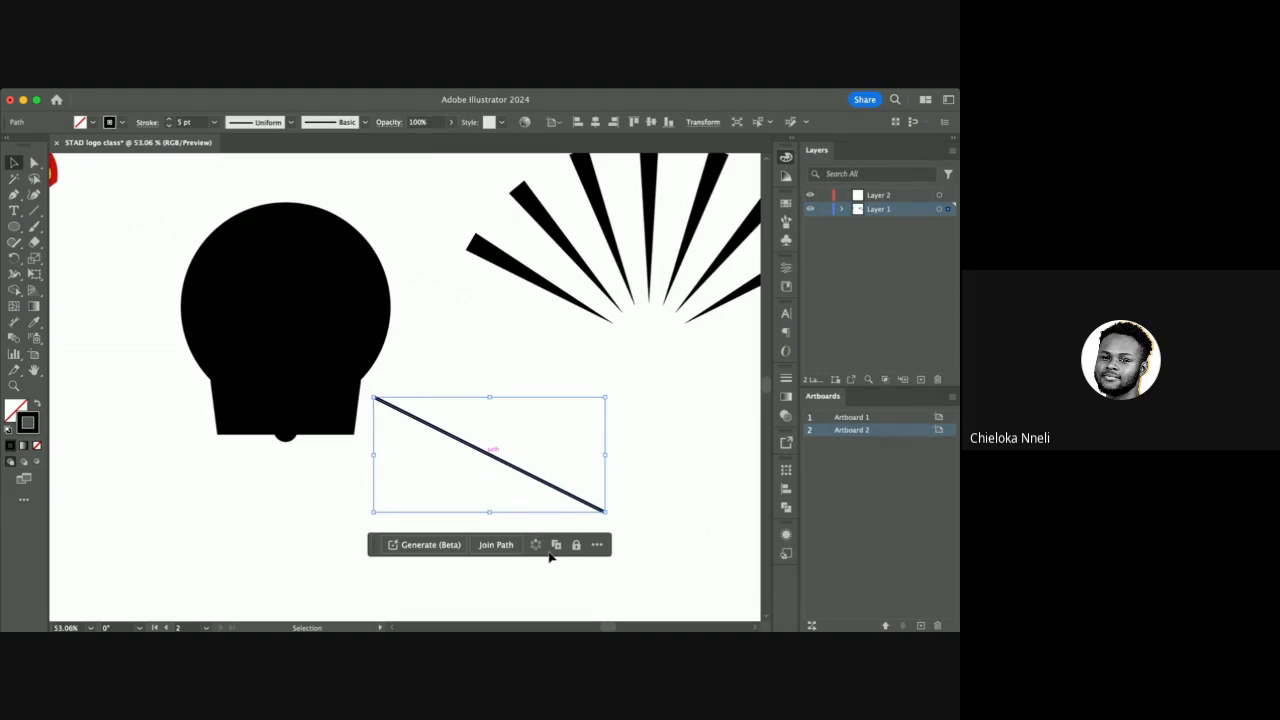
# Create a crossed pair from the diagonal line and its mirrored duplicate, and shift the rising line slightly to the right.
pyautogui.click(645, 552)
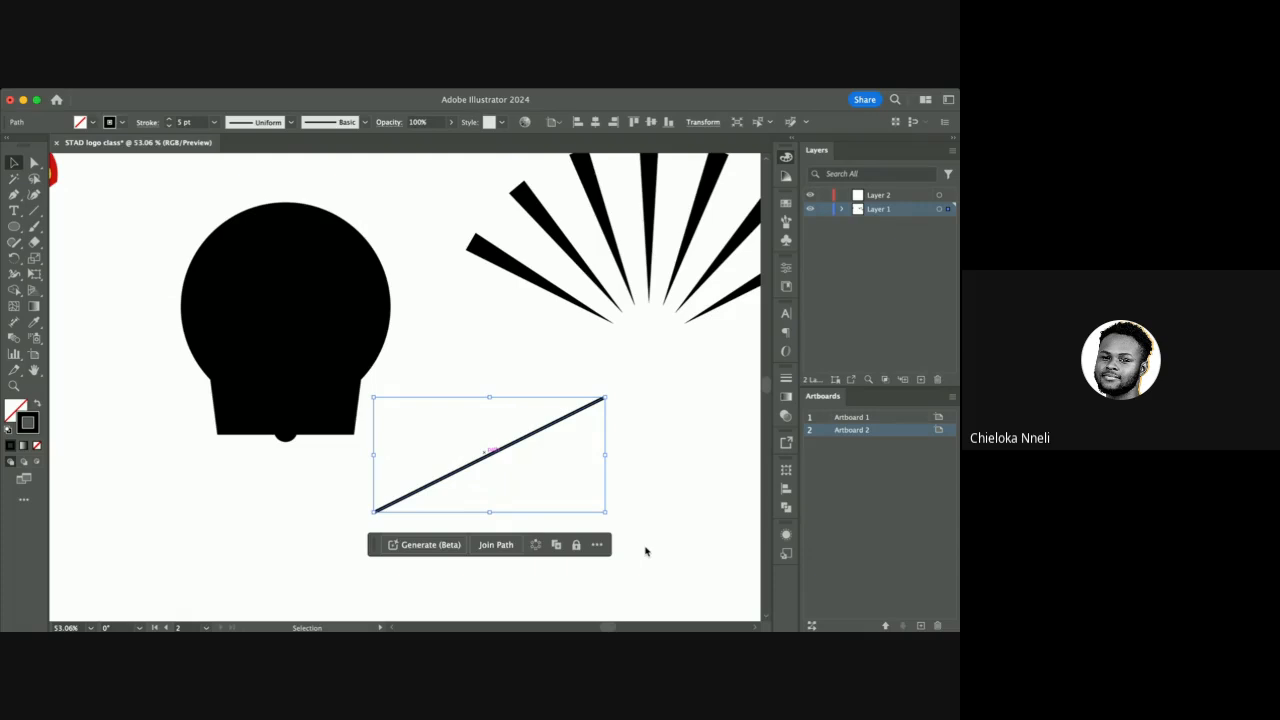
pyautogui.press('super+f')
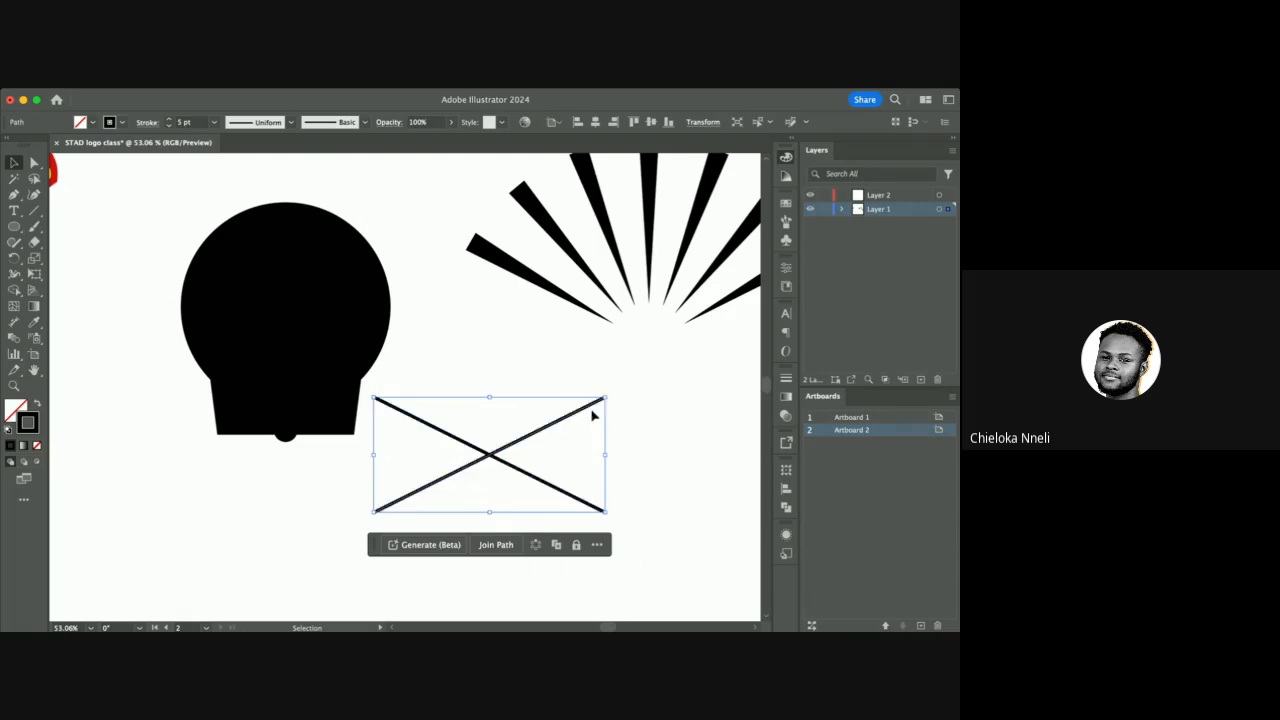
pyautogui.moveTo(540, 432); pyautogui.dragTo(566, 429)
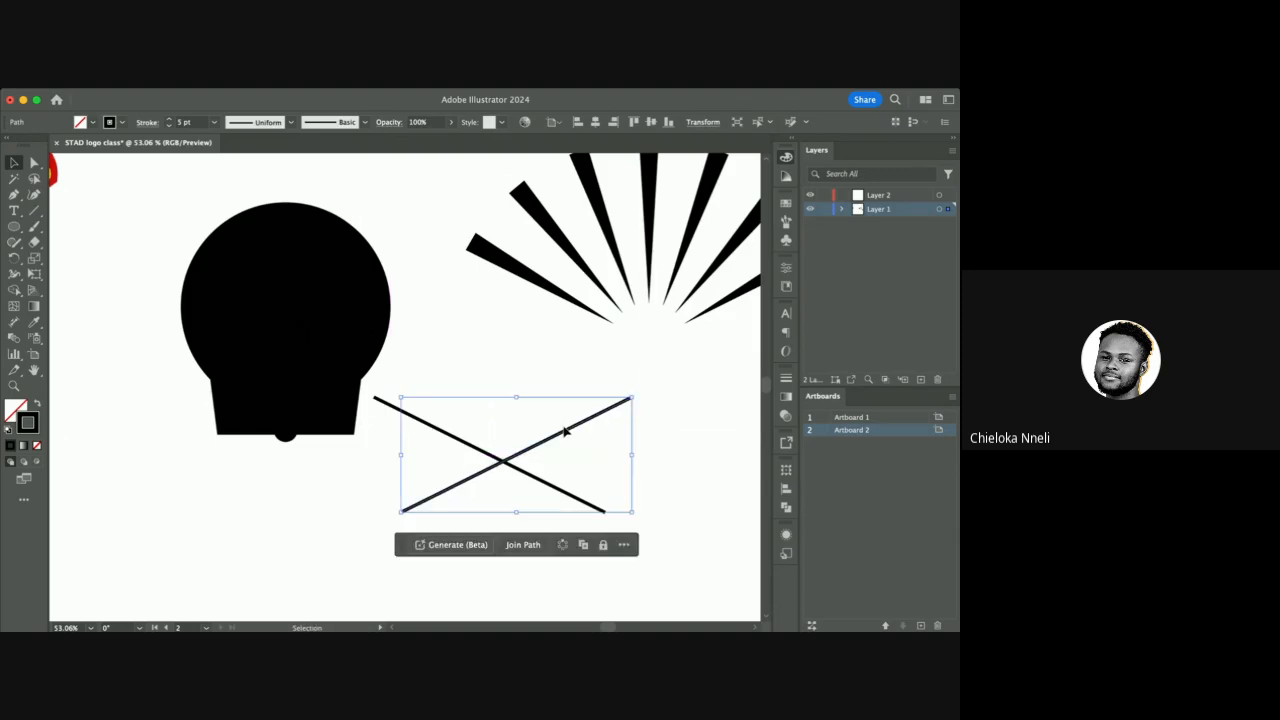
# Select both crossing lines together.
pyautogui.click(437, 373)
pyautogui.moveTo(437, 373); pyautogui.dragTo(533, 510)
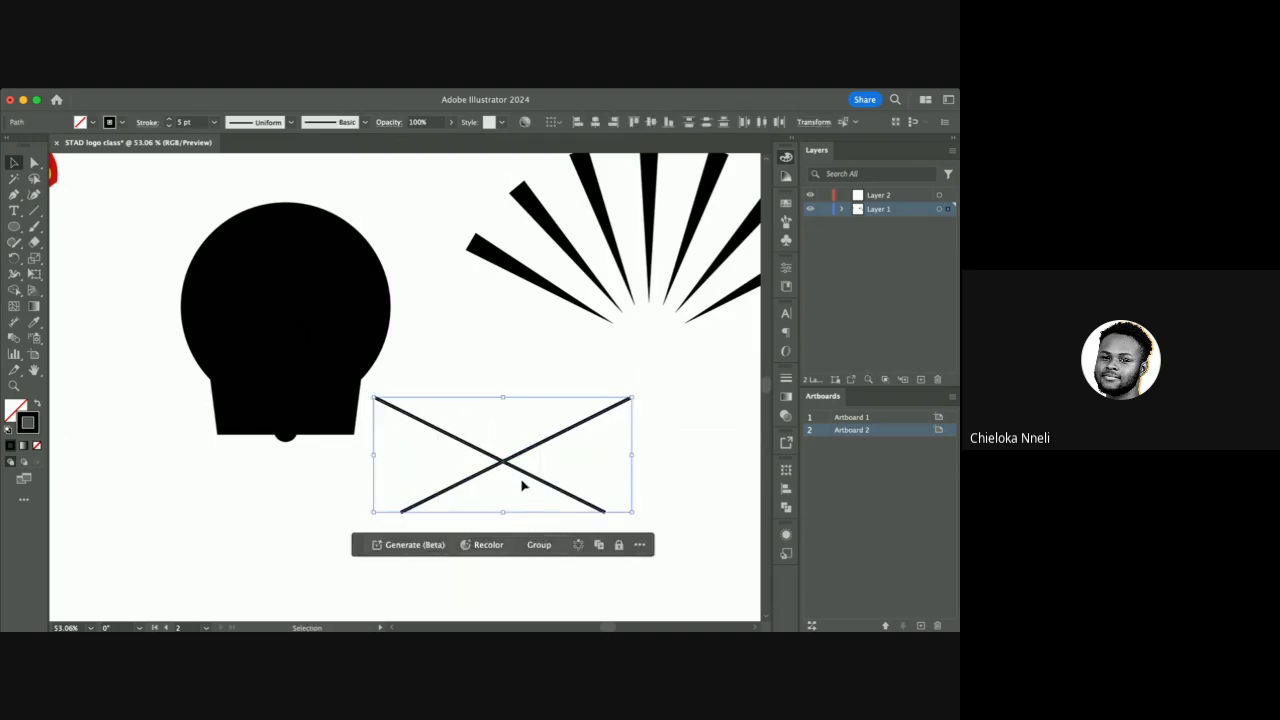
# Move the crossed lines over the black circle, and give the circle a black outline with no fill.
pyautogui.moveTo(507, 464); pyautogui.dragTo(290, 344)
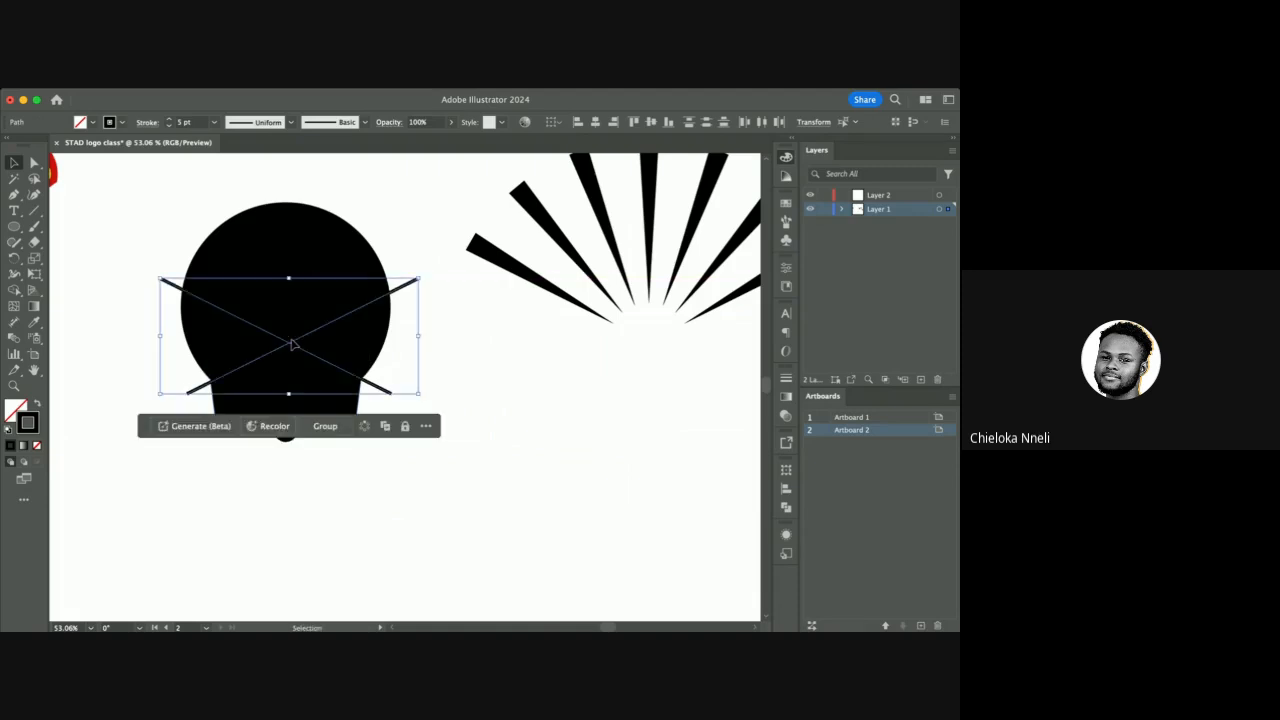
pyautogui.click(178, 238)
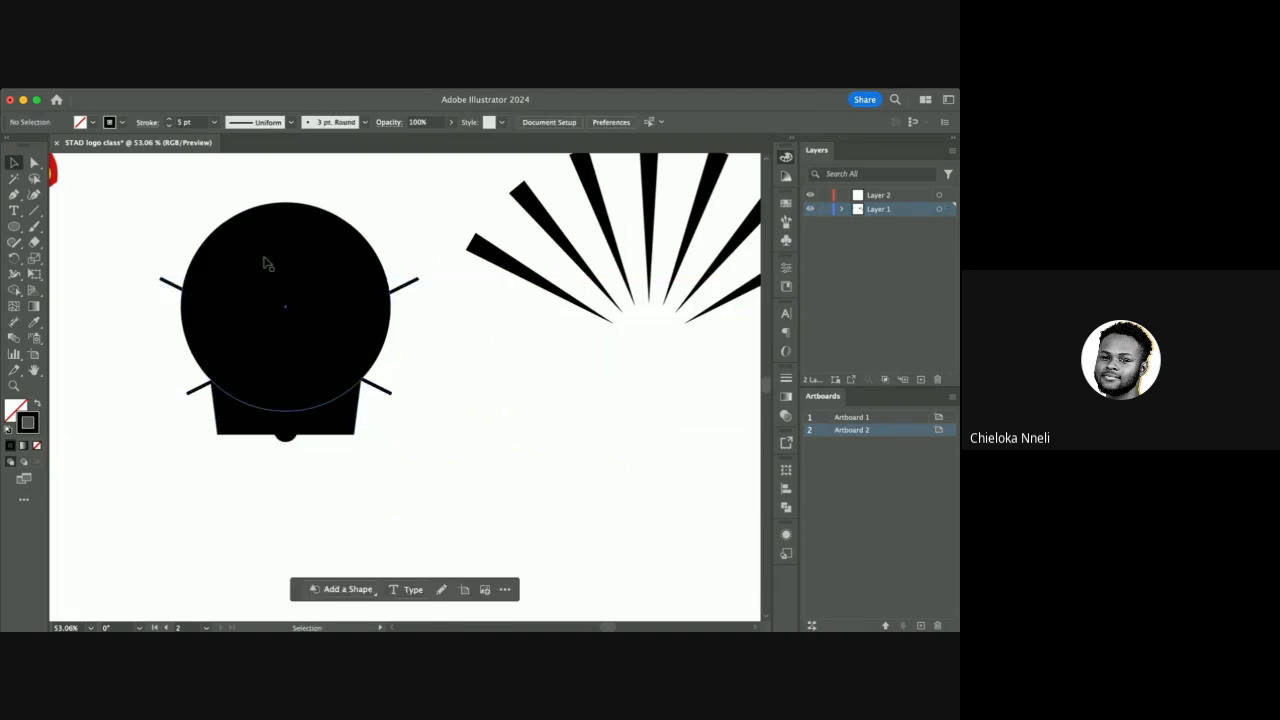
pyautogui.click(265, 263)
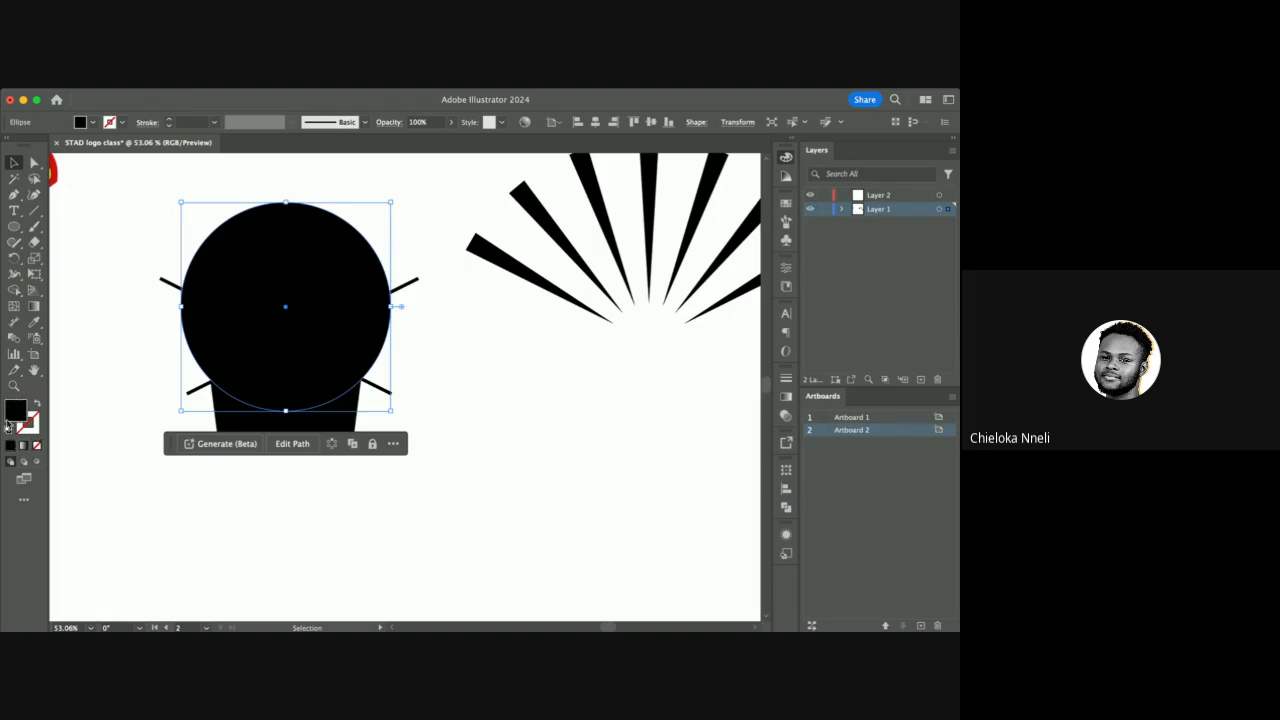
pyautogui.click(37, 447)
pyautogui.click(35, 426)
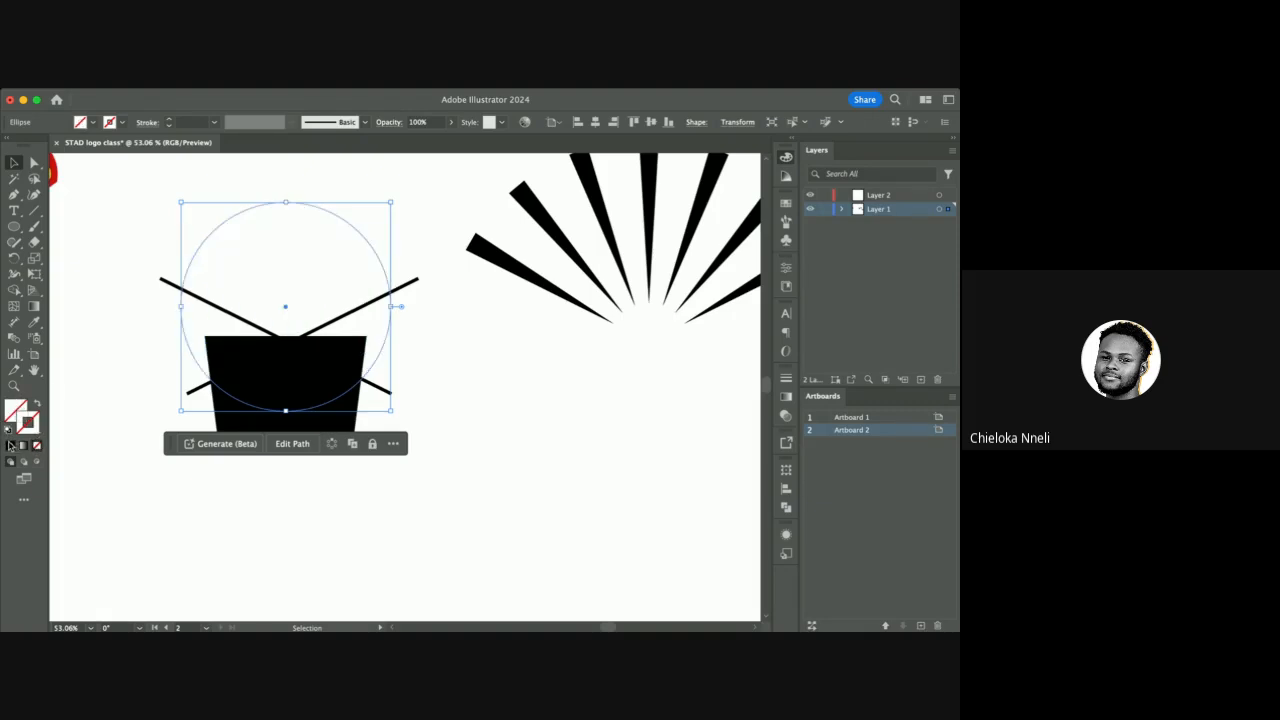
pyautogui.click(11, 446)
pyautogui.click(82, 365)
# Give the black trapezoid below the circle a 1 pt black outline with no fill.
pyautogui.click(262, 386)
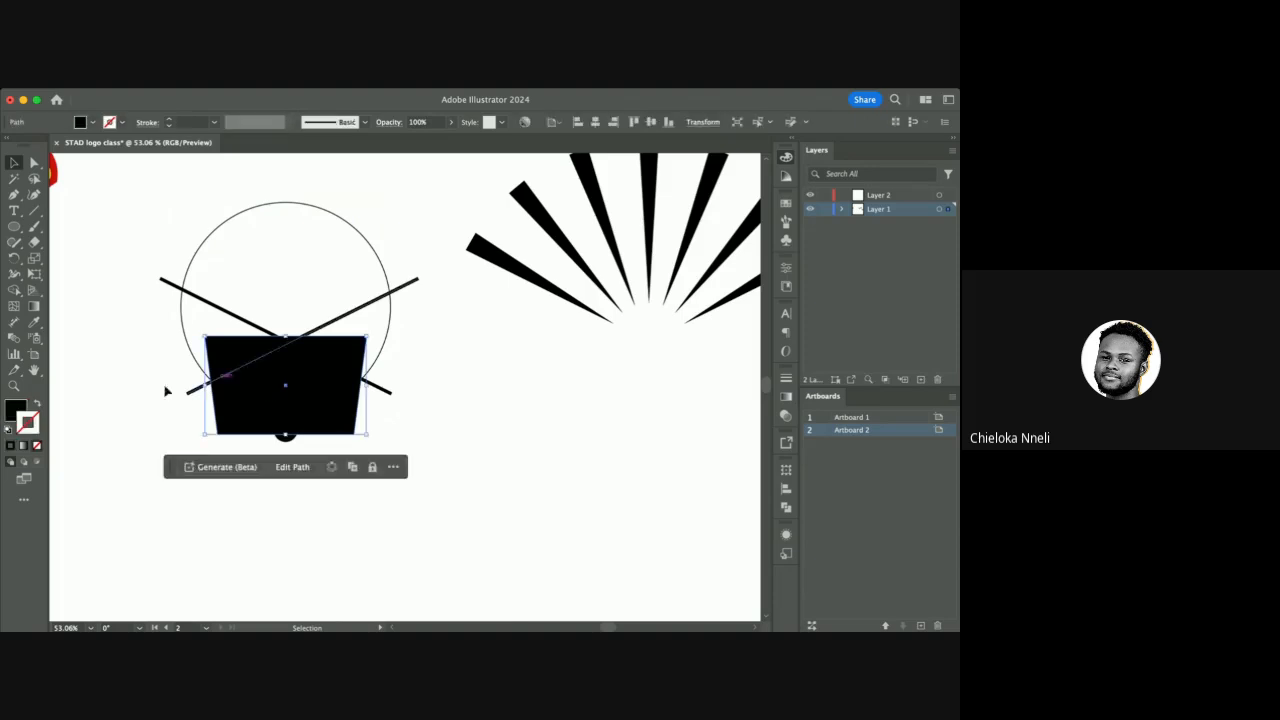
pyautogui.click(10, 446)
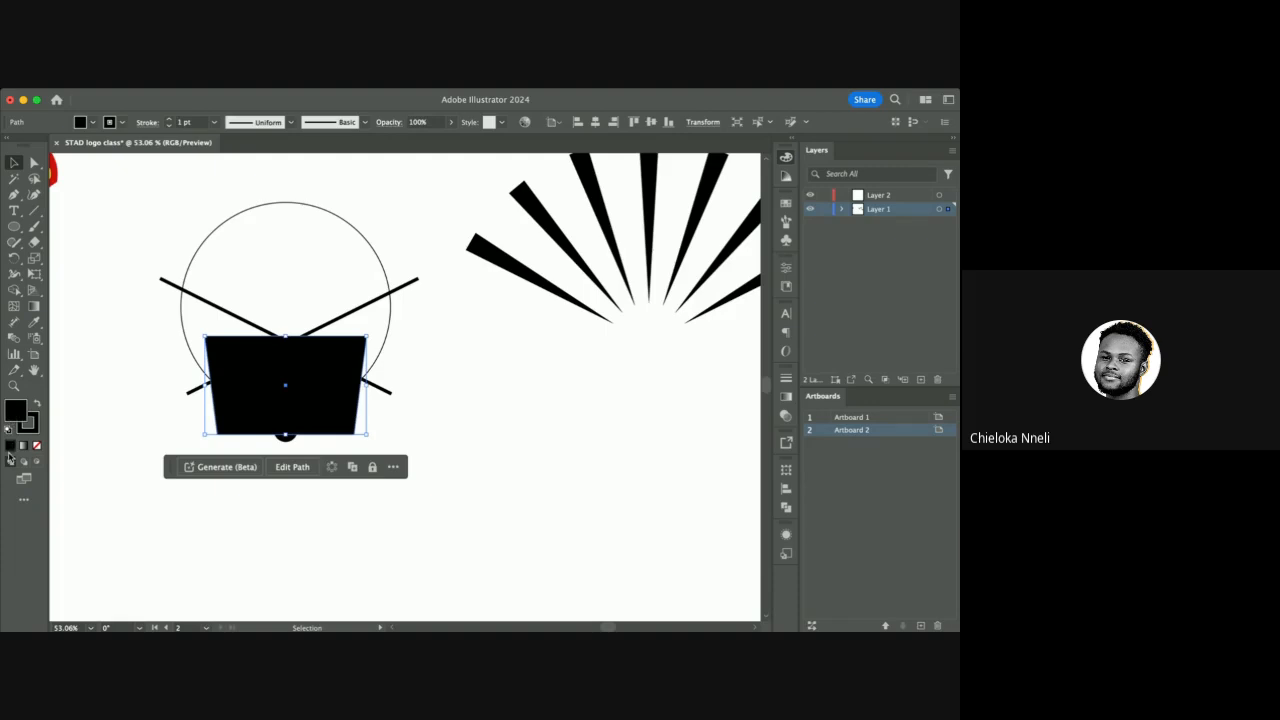
pyautogui.click(37, 446)
pyautogui.click(149, 449)
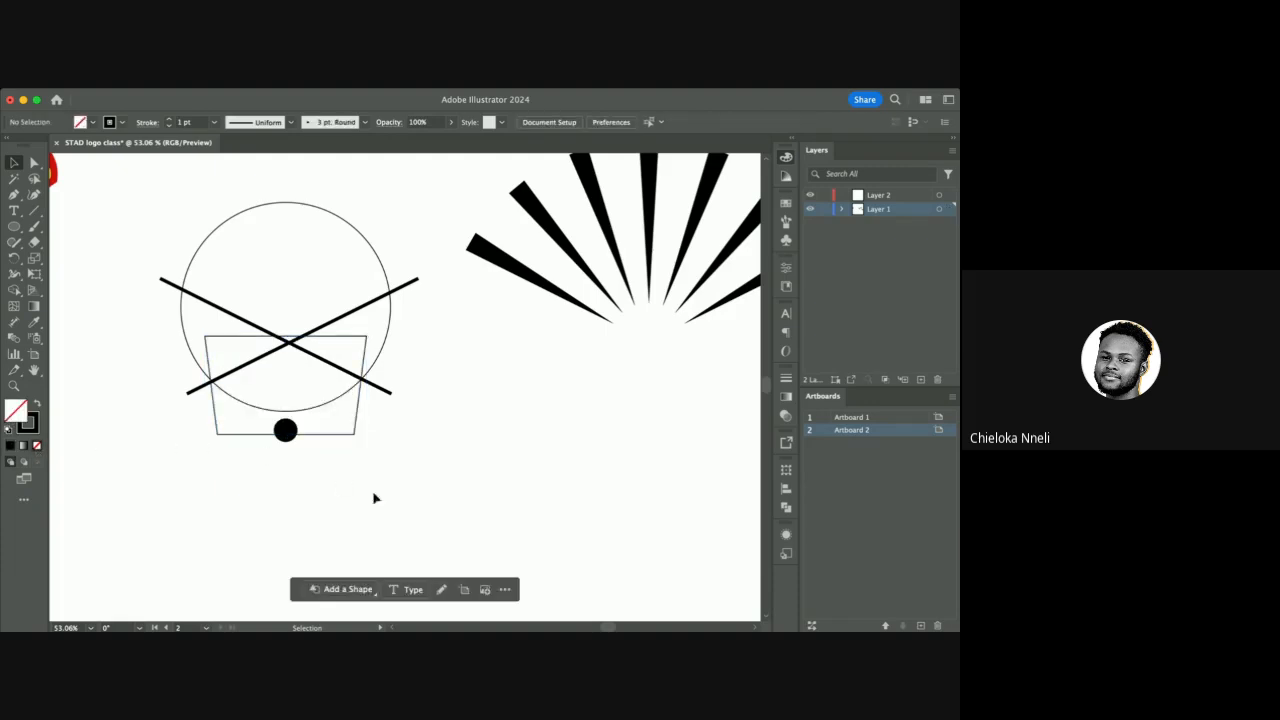
pyautogui.hscroll(-3, 472, 468)
pyautogui.scroll(2, 472, 468)
pyautogui.hscroll(2, 472, 468)
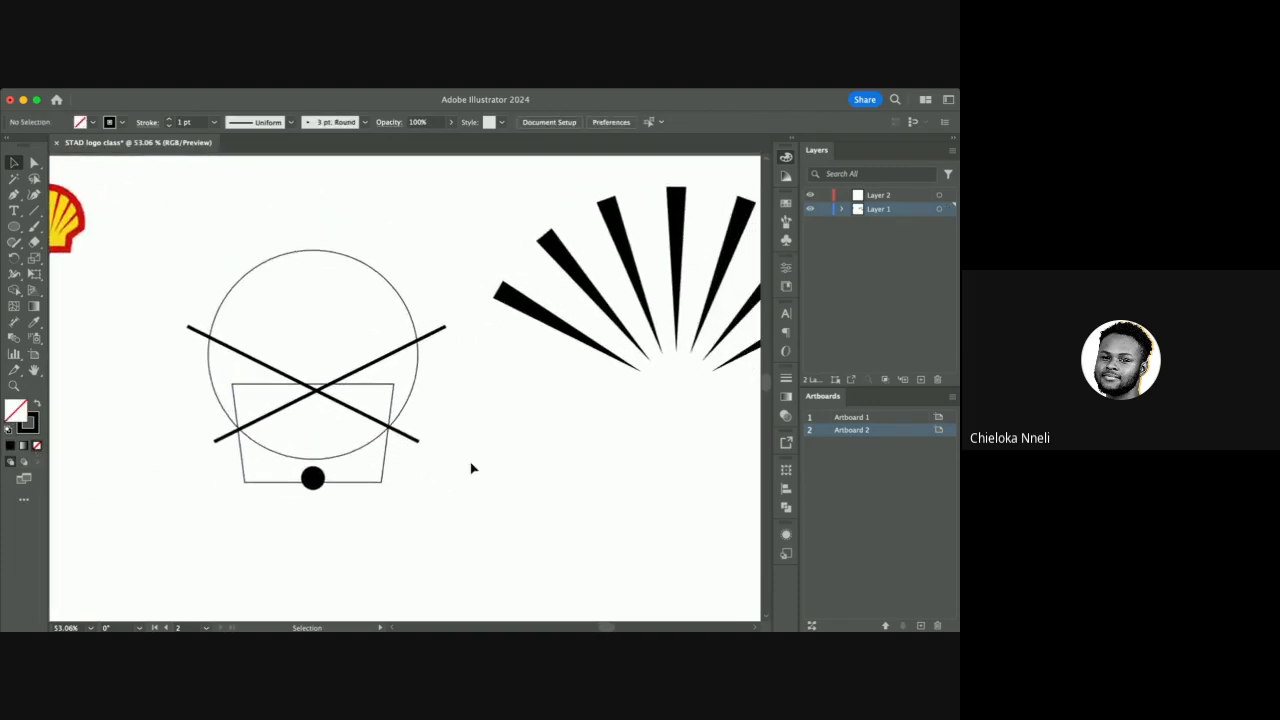
pyautogui.click(304, 252)
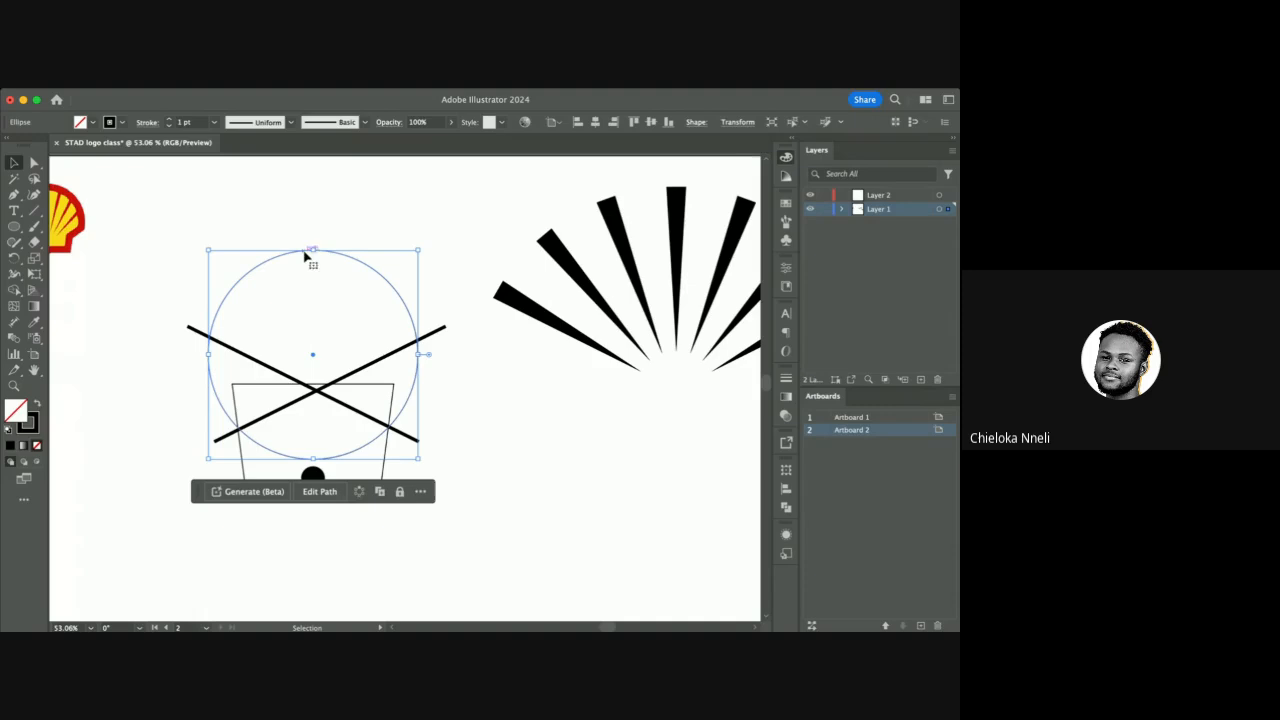
pyautogui.click(355, 506)
pyautogui.hscroll(-3, 359, 512)
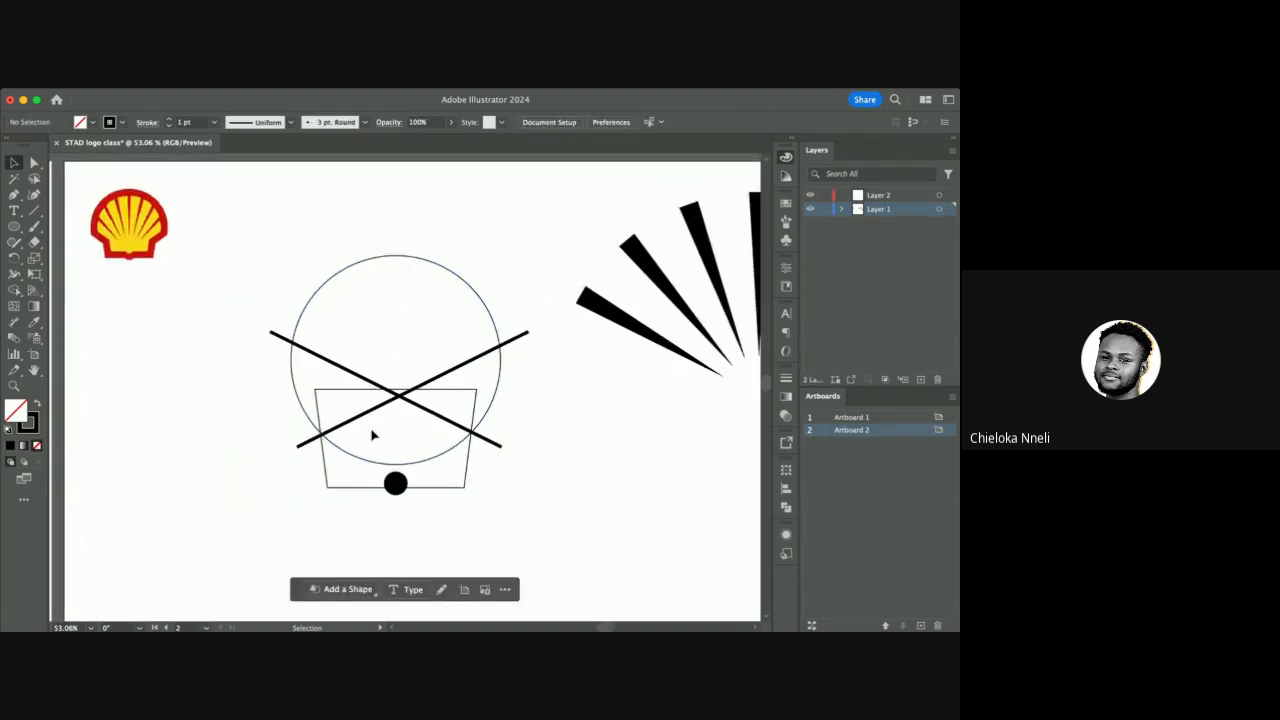
# Spread the two diagonal lines apart and lower so they cross near the circle's bottom, and align them vertically with each other.
pyautogui.click(333, 363)
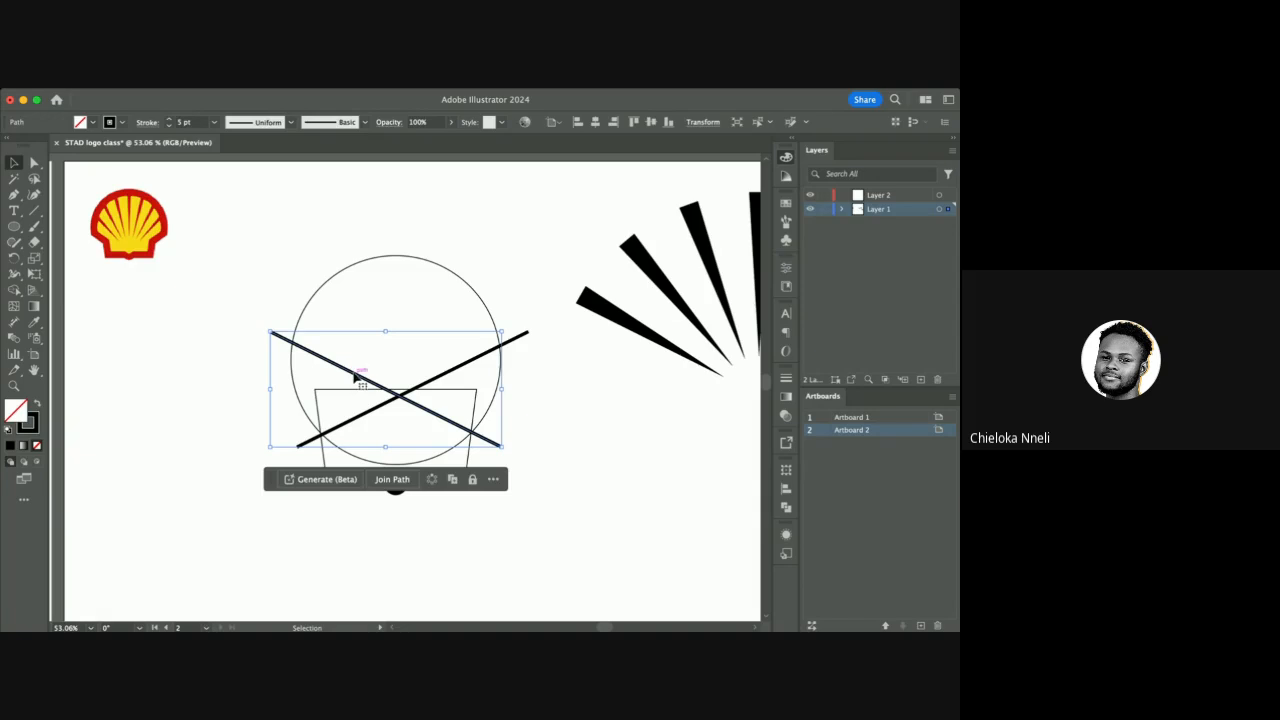
pyautogui.moveTo(351, 377); pyautogui.dragTo(314, 413)
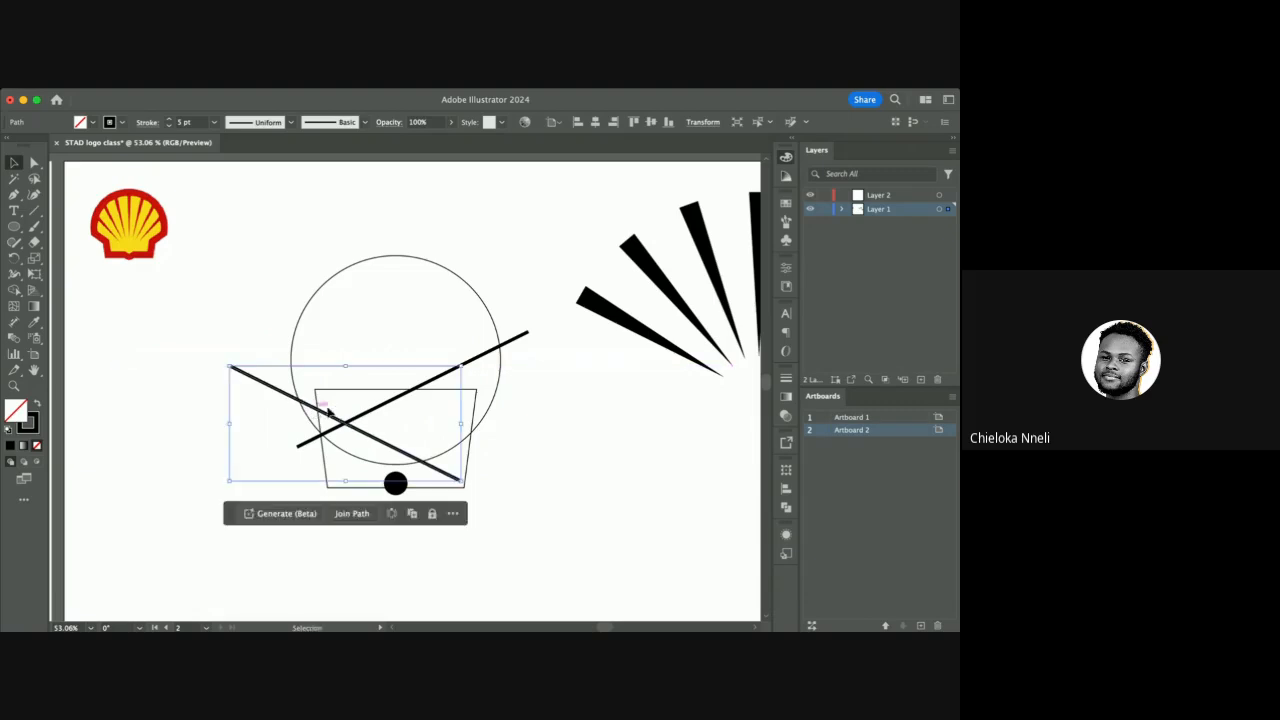
pyautogui.click(426, 384)
pyautogui.moveTo(426, 384); pyautogui.dragTo(473, 408)
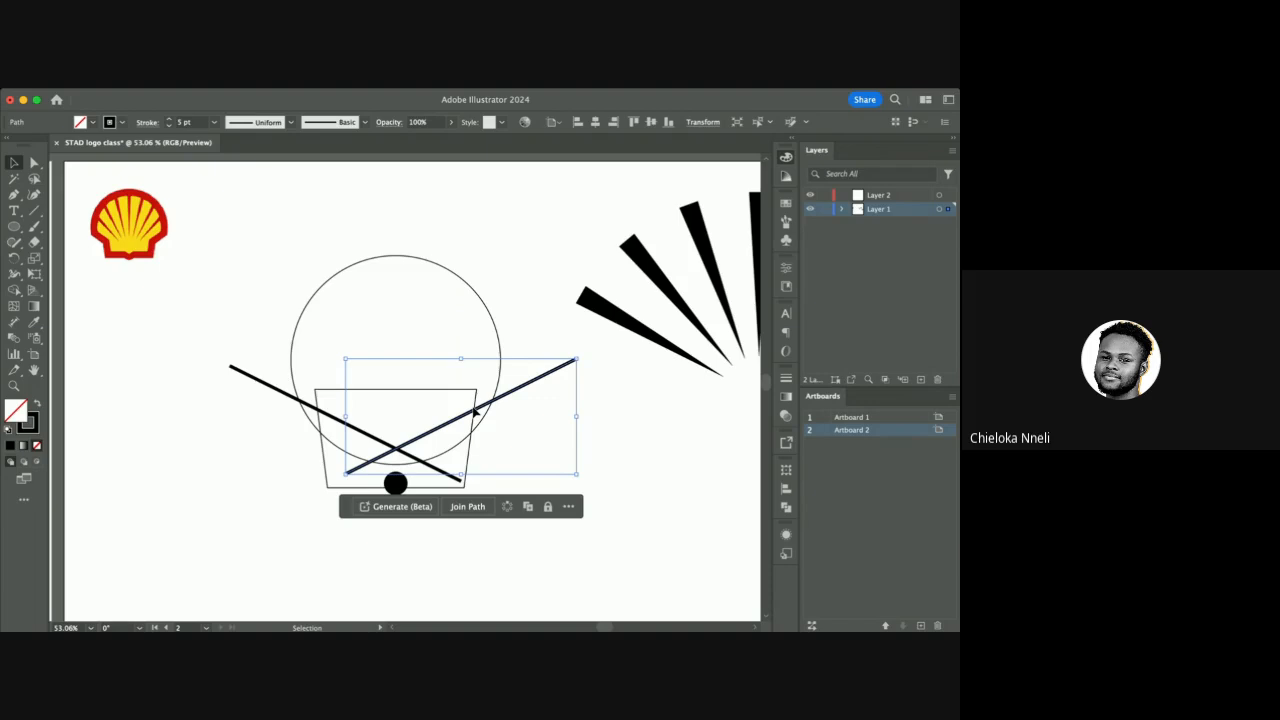
pyautogui.keyDown('shift'); pyautogui.click(267, 384); pyautogui.keyUp('shift')
pyautogui.click(651, 122)
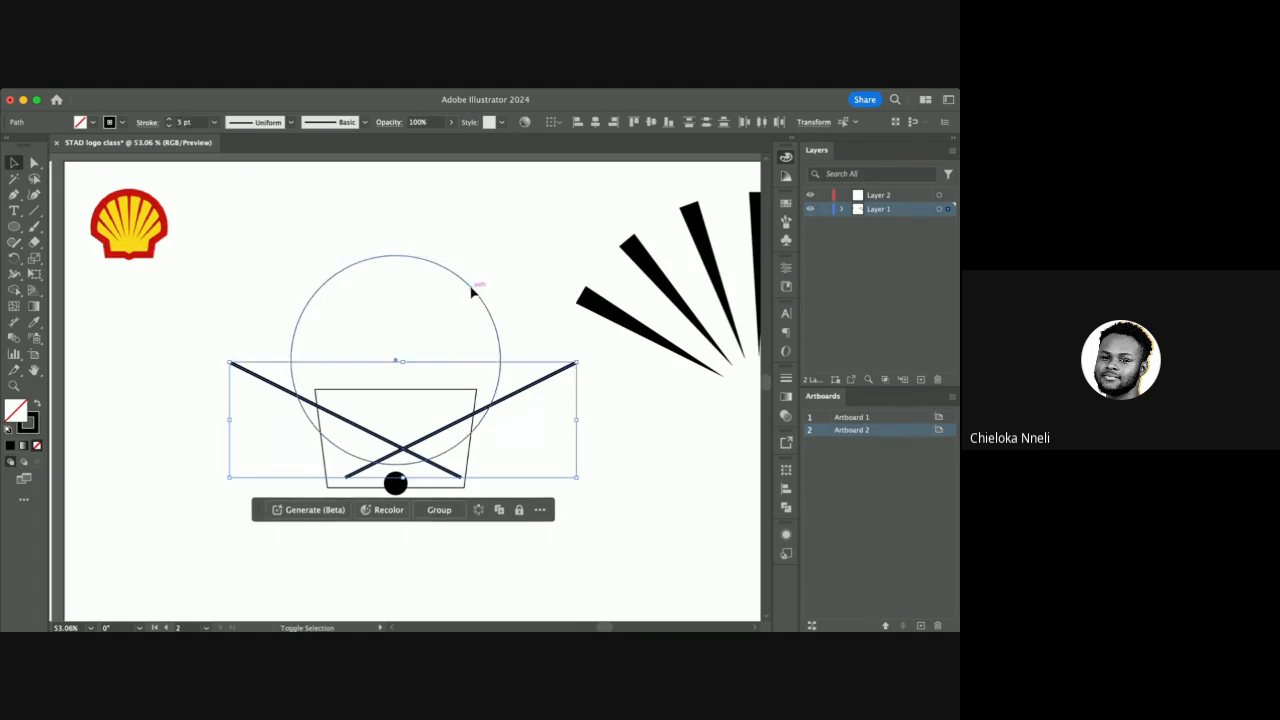
# Try to align the two diagonal lines and the circle on their horizontal centres.
pyautogui.keyDown('shift'); pyautogui.click(472, 290); pyautogui.keyUp('shift')
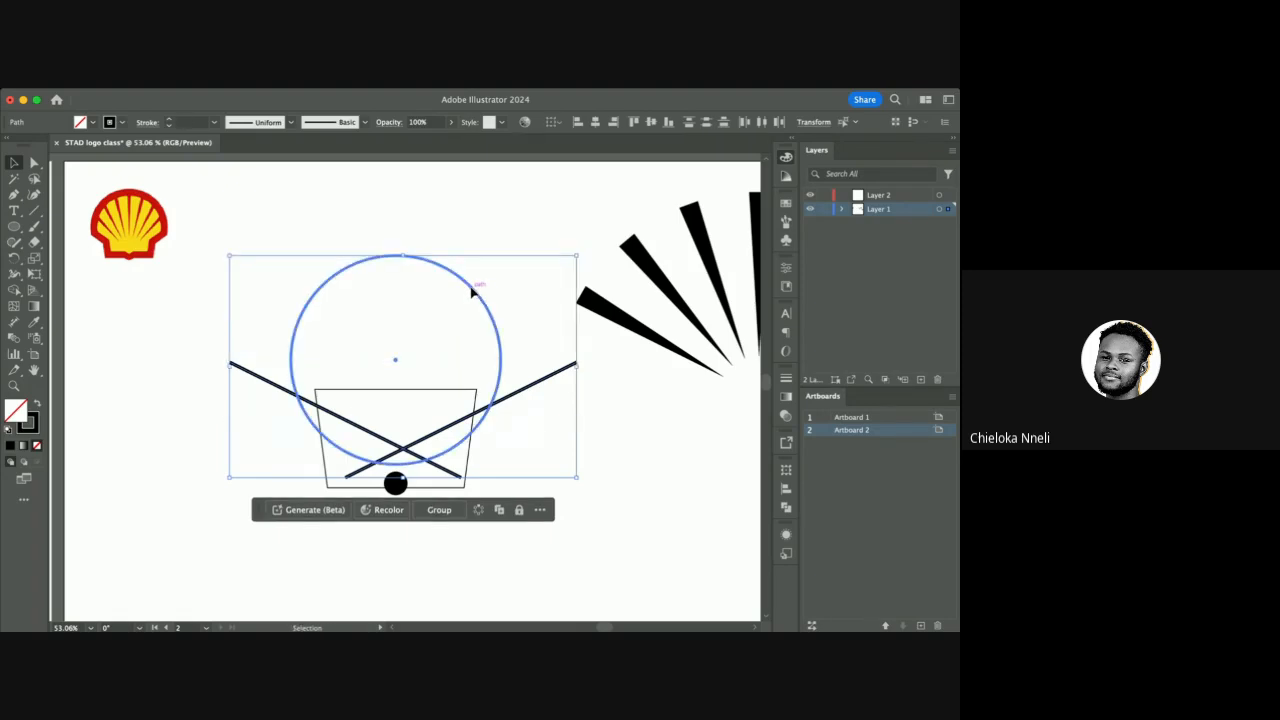
pyautogui.click(596, 123)
pyautogui.press('super+z')
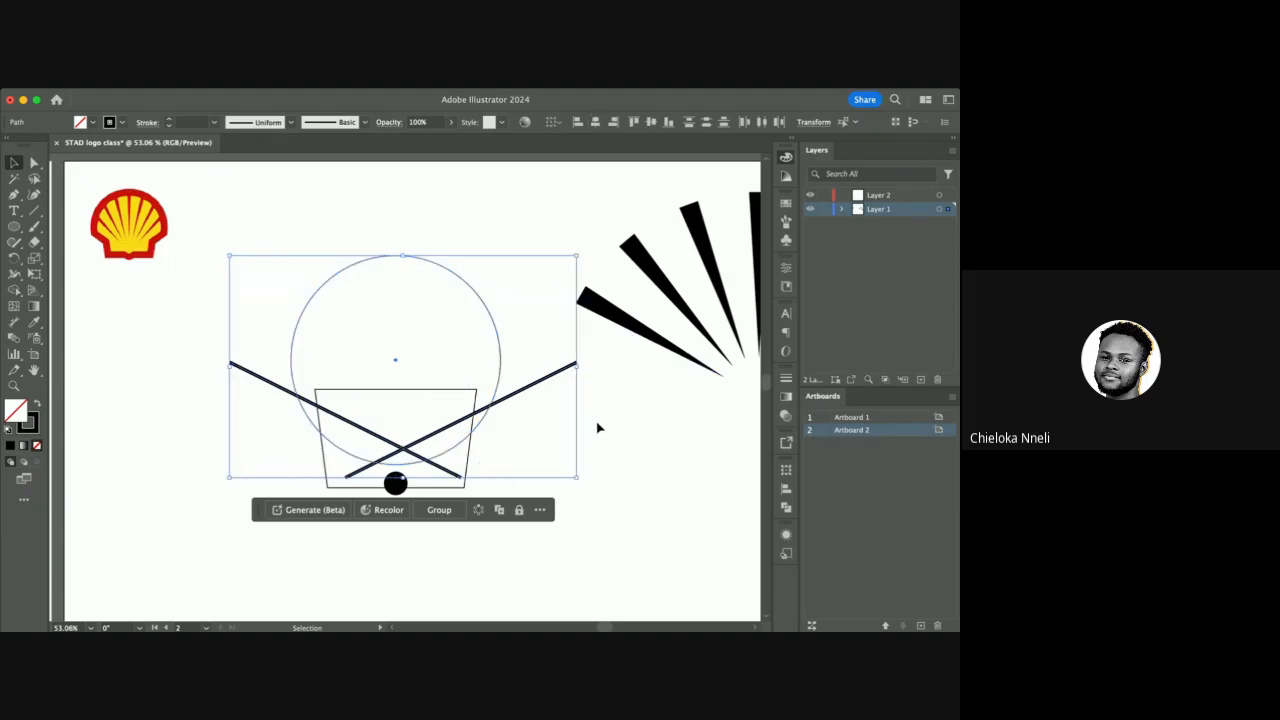
pyautogui.click(597, 428)
# Nudge the two diagonal lines together to the left until their crossing is centred under the circle.
pyautogui.click(531, 386)
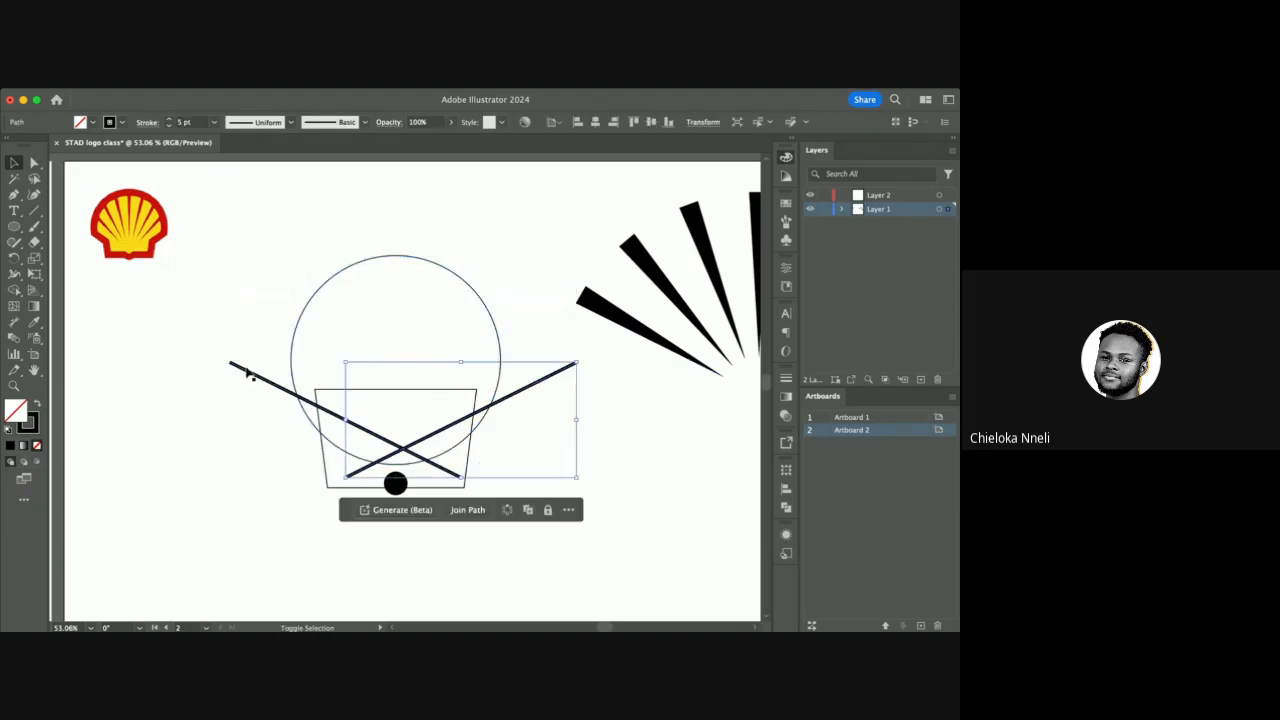
pyautogui.keyDown('shift'); pyautogui.click(249, 372); pyautogui.keyUp('shift')
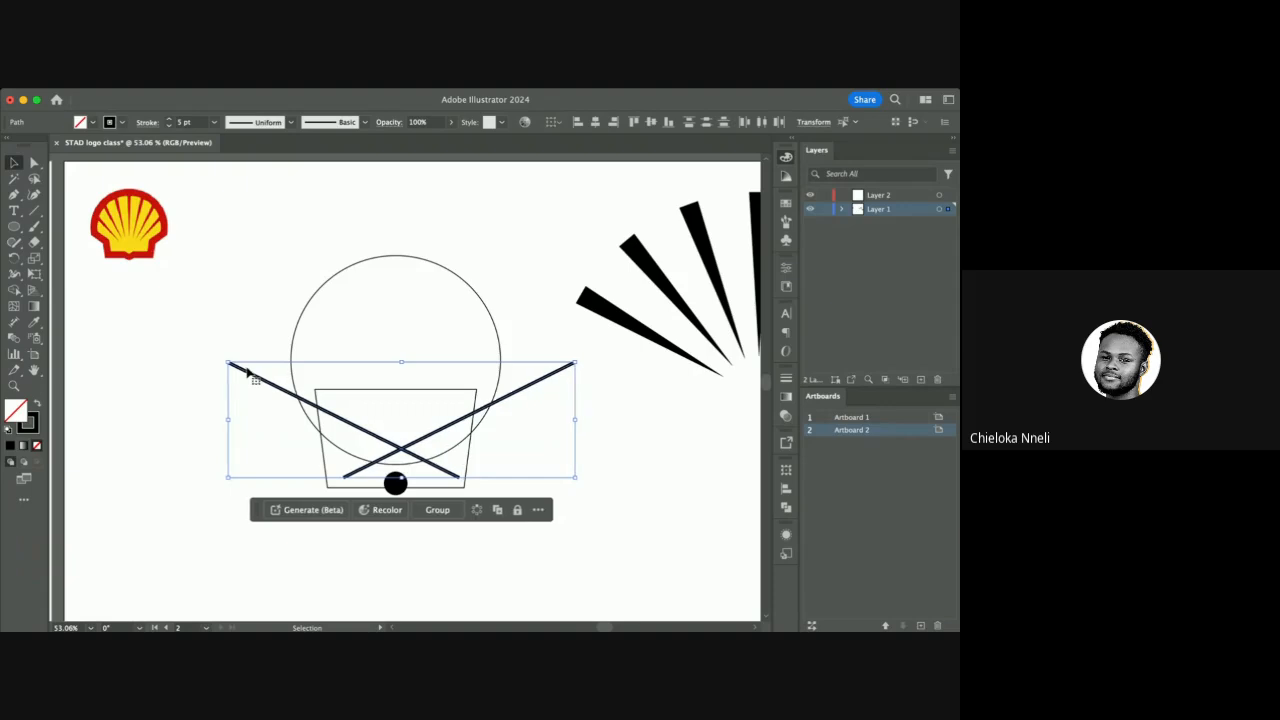
pyautogui.press('Left')
pyautogui.press('Left')
pyautogui.press('Left')
pyautogui.press('Left')
pyautogui.press('Left')
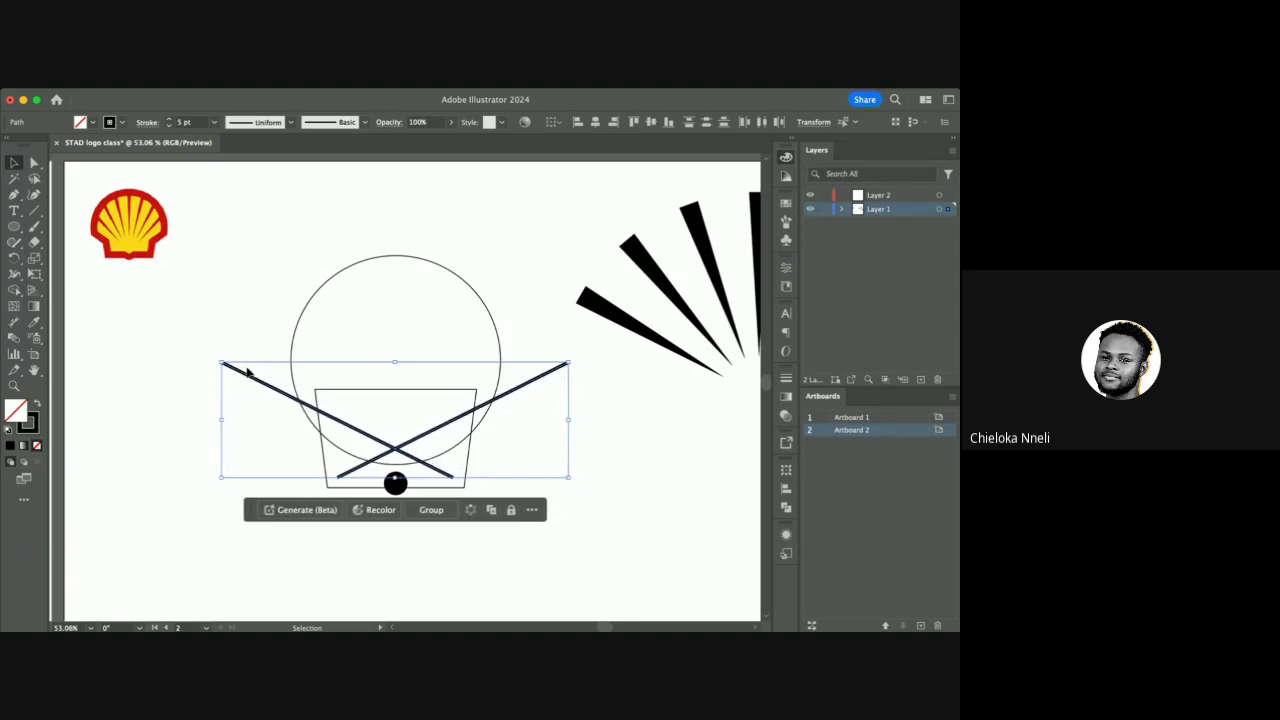
pyautogui.press('Right')
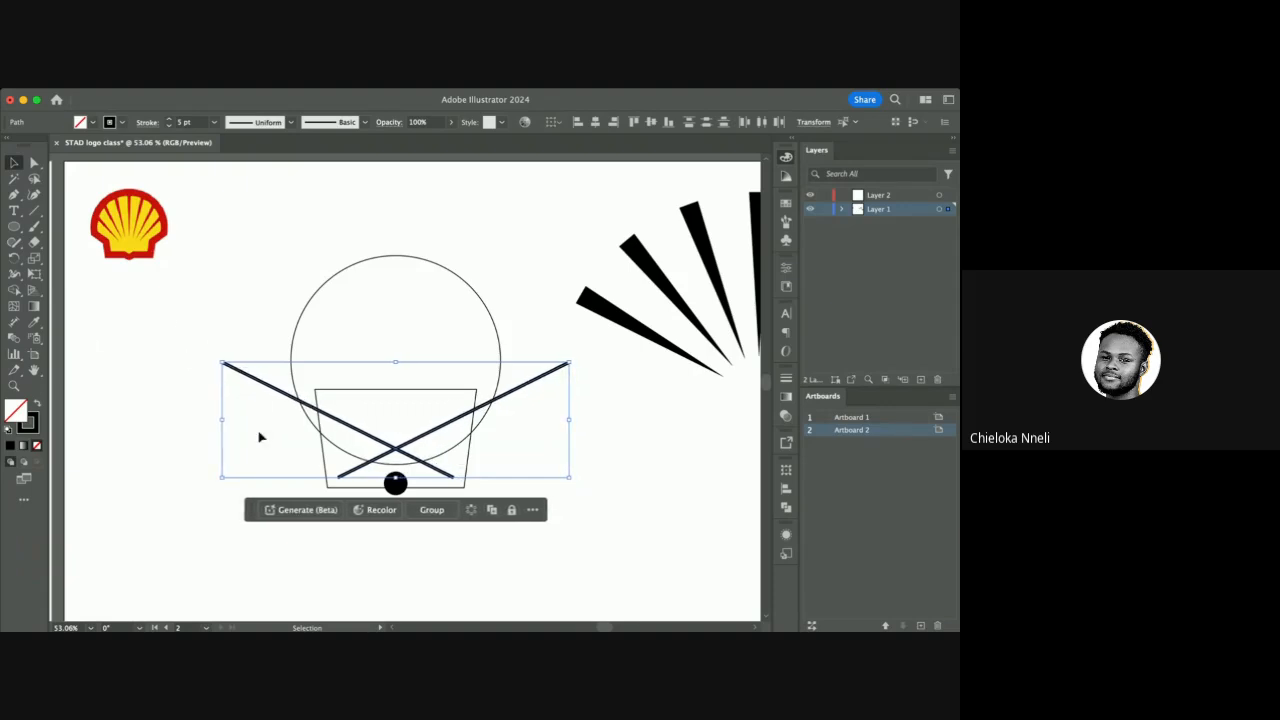
pyautogui.click(173, 395)
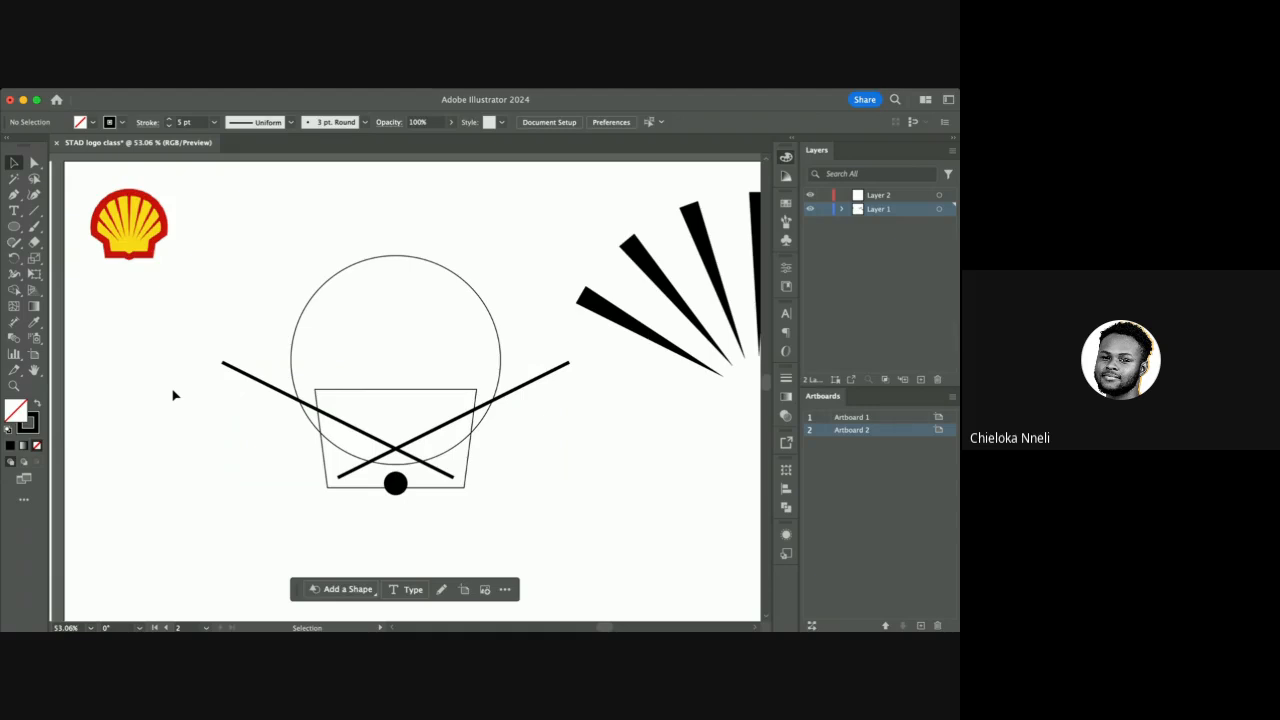
# Shrink the outlined circle proportionally from its upper edge, and shrink the trapezoid proportionally from its lower edge.
pyautogui.click(398, 262)
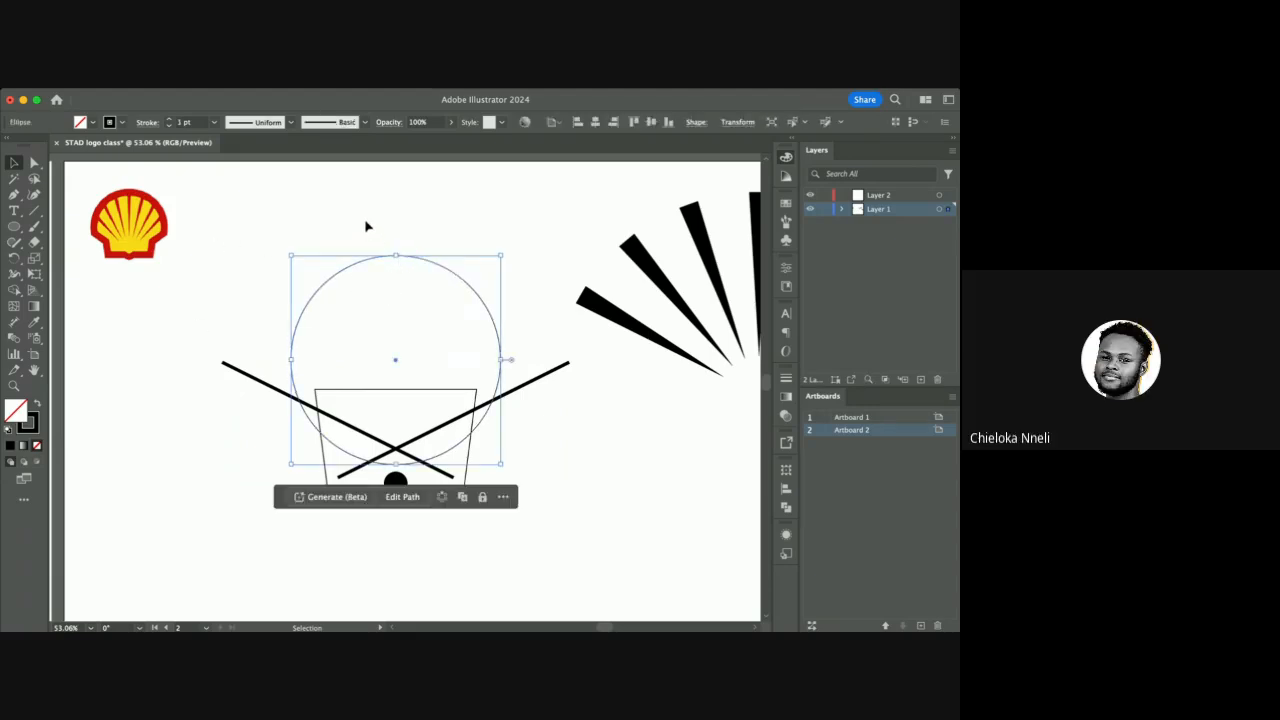
pyautogui.click(368, 226)
pyautogui.click(403, 261)
pyautogui.moveTo(397, 257); pyautogui.dragTo(396, 274)
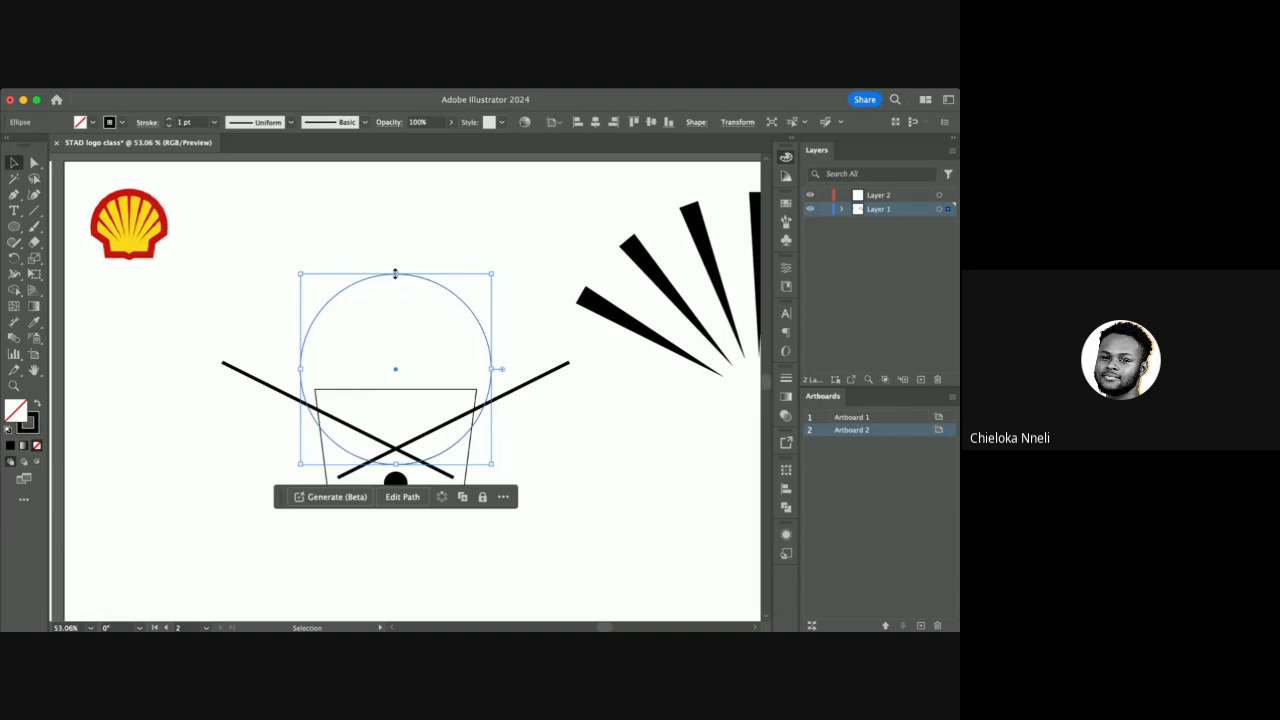
pyautogui.click(397, 390)
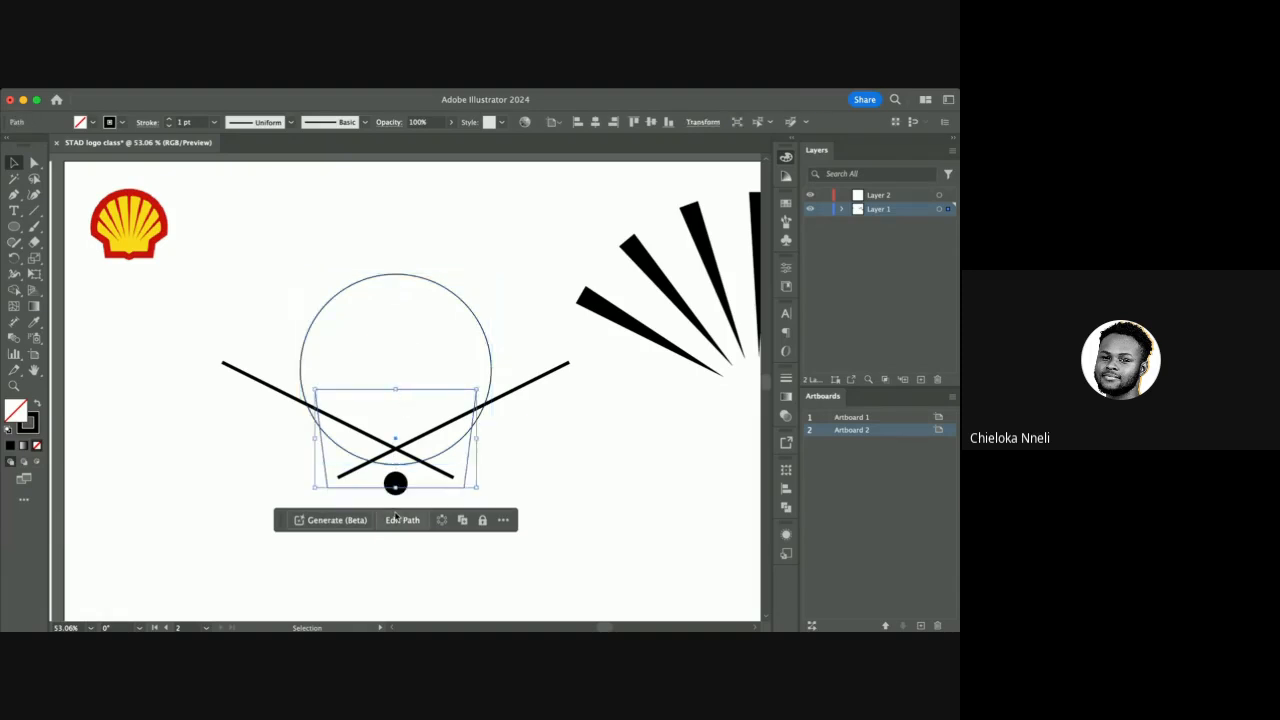
pyautogui.moveTo(396, 488); pyautogui.dragTo(400, 472)
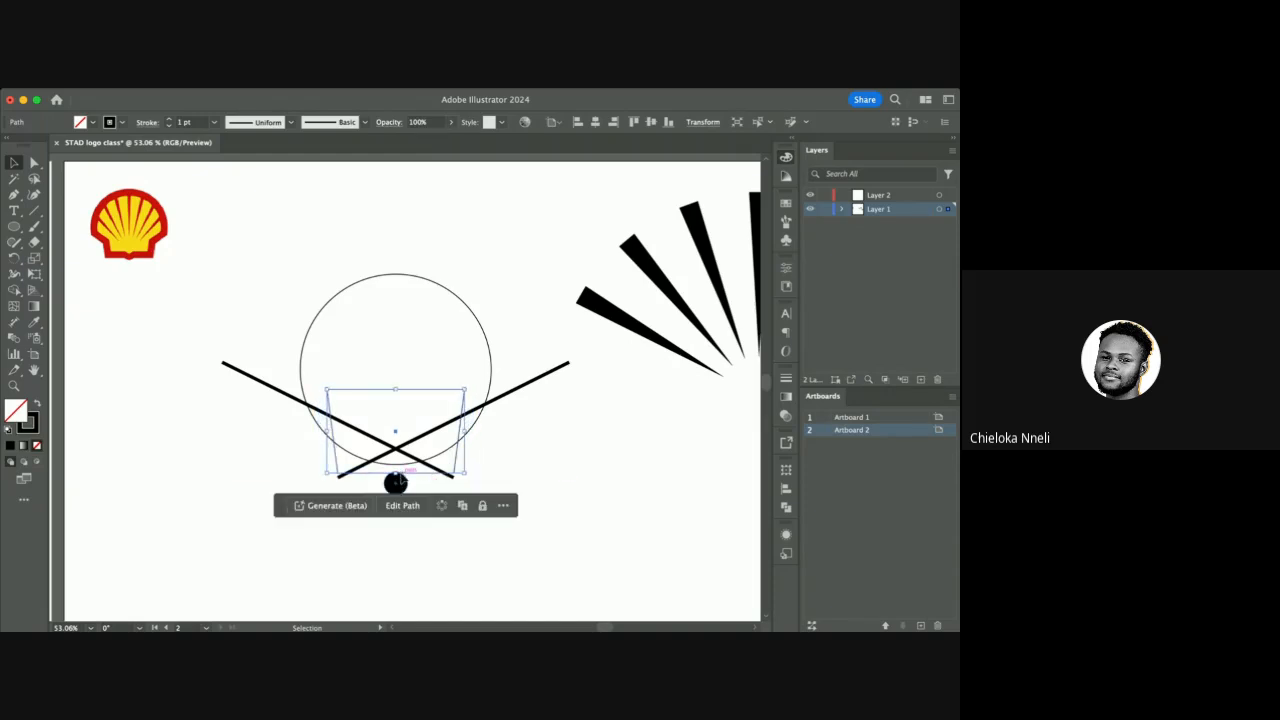
# Move the circle straight down over the trapezoid, and raise the small black dot to just below the line crossing.
pyautogui.click(397, 274)
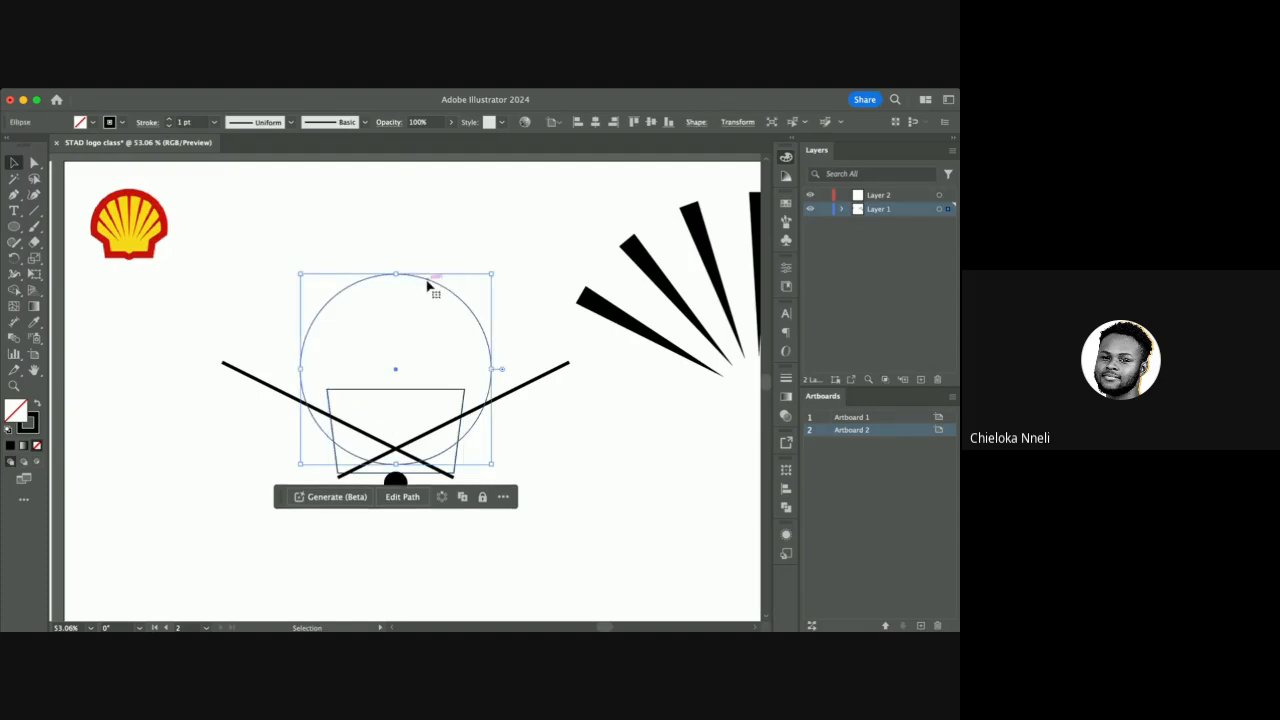
pyautogui.moveTo(428, 286); pyautogui.dragTo(426, 311)
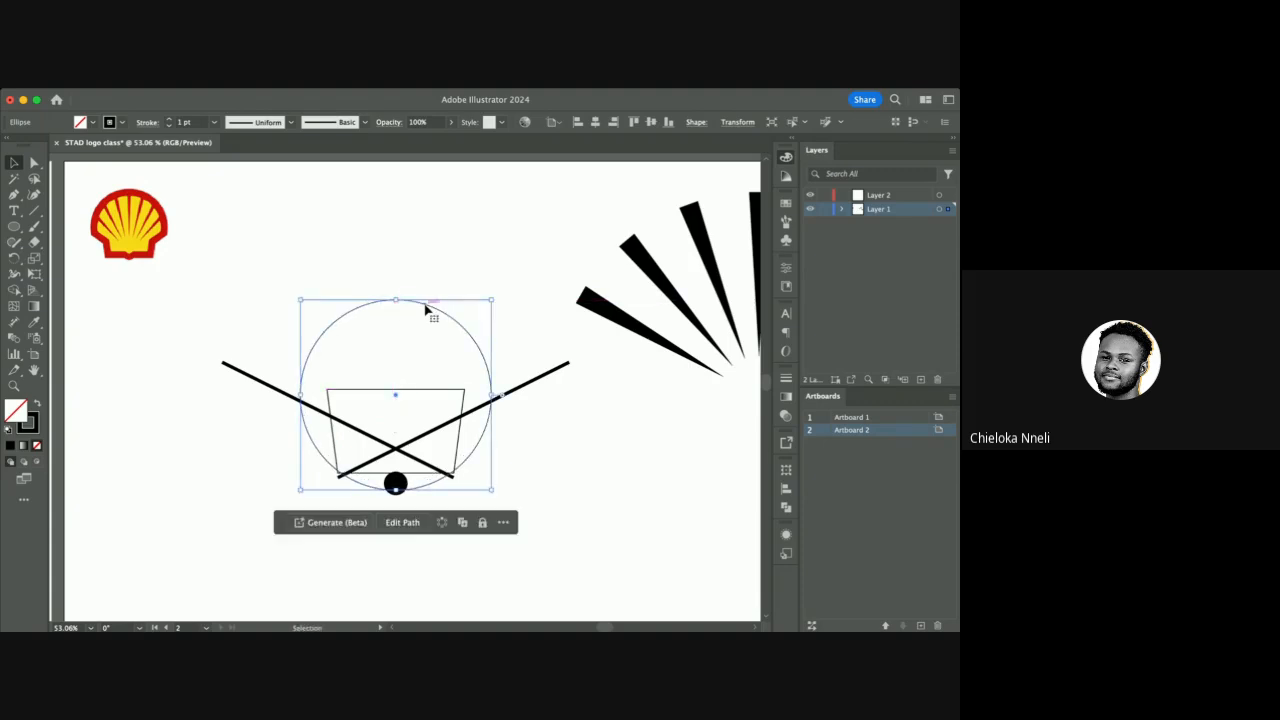
pyautogui.click(567, 471)
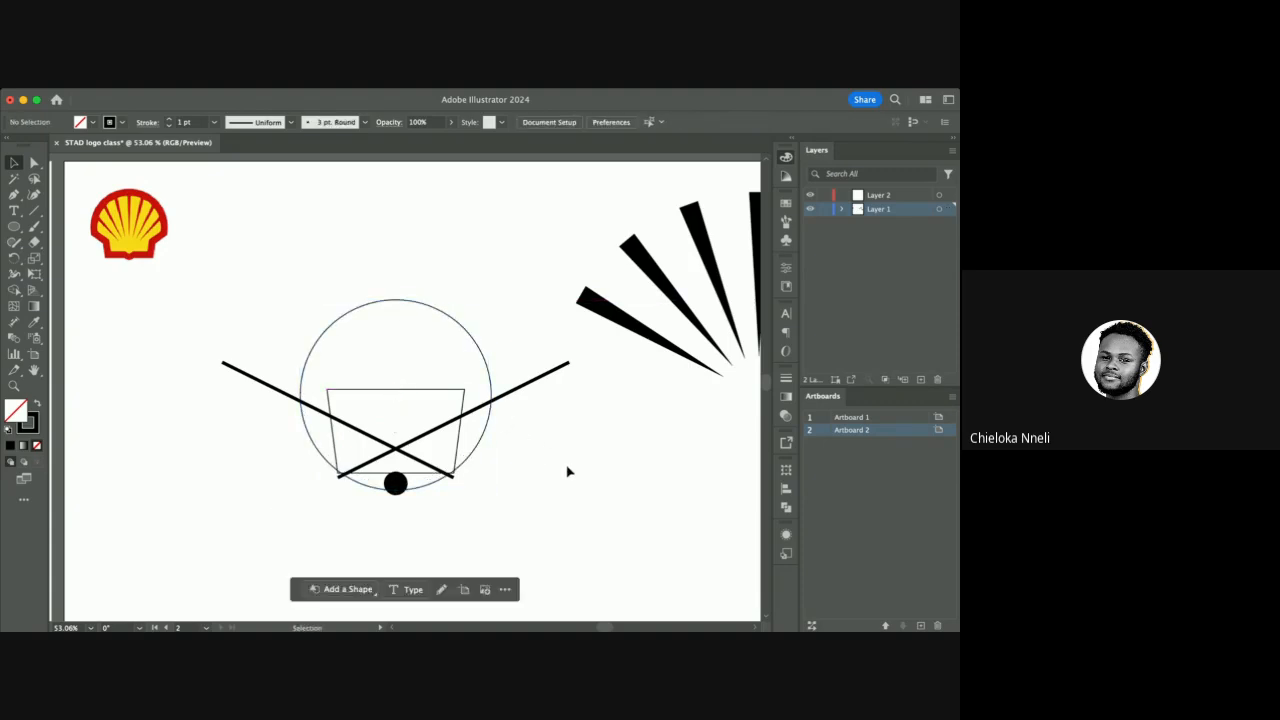
pyautogui.click(395, 483)
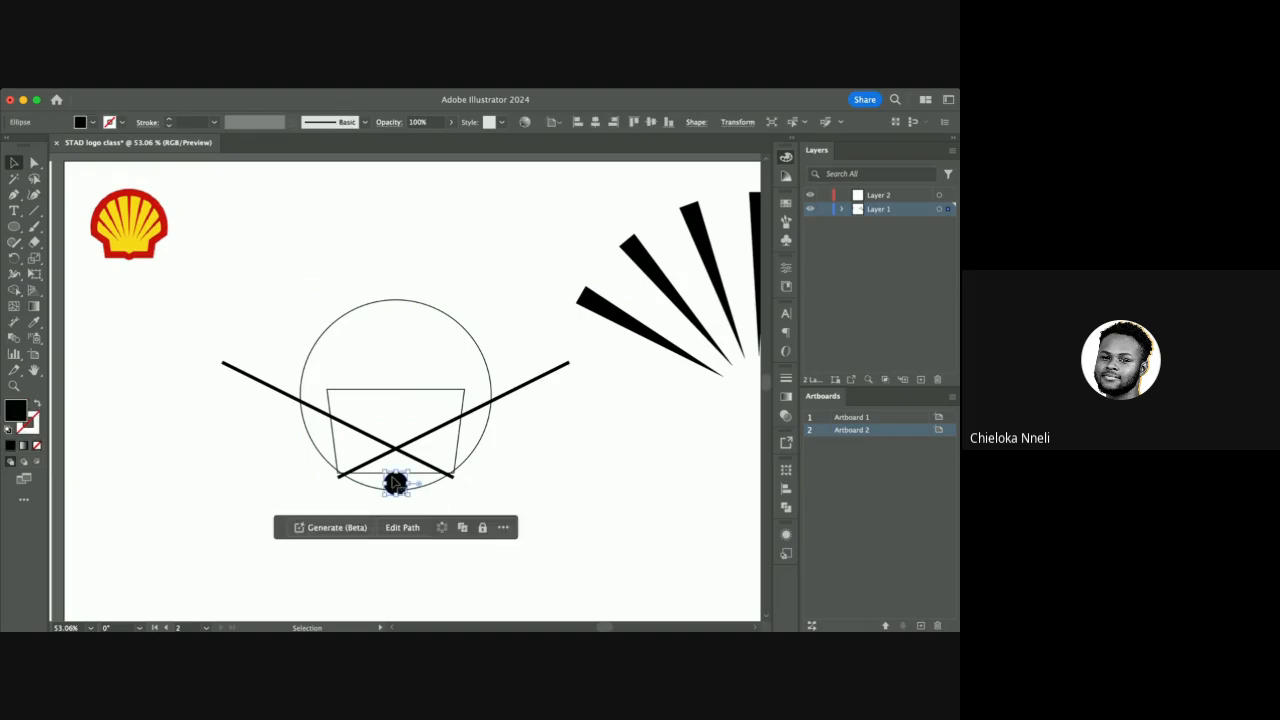
pyautogui.moveTo(395, 483); pyautogui.dragTo(395, 477)
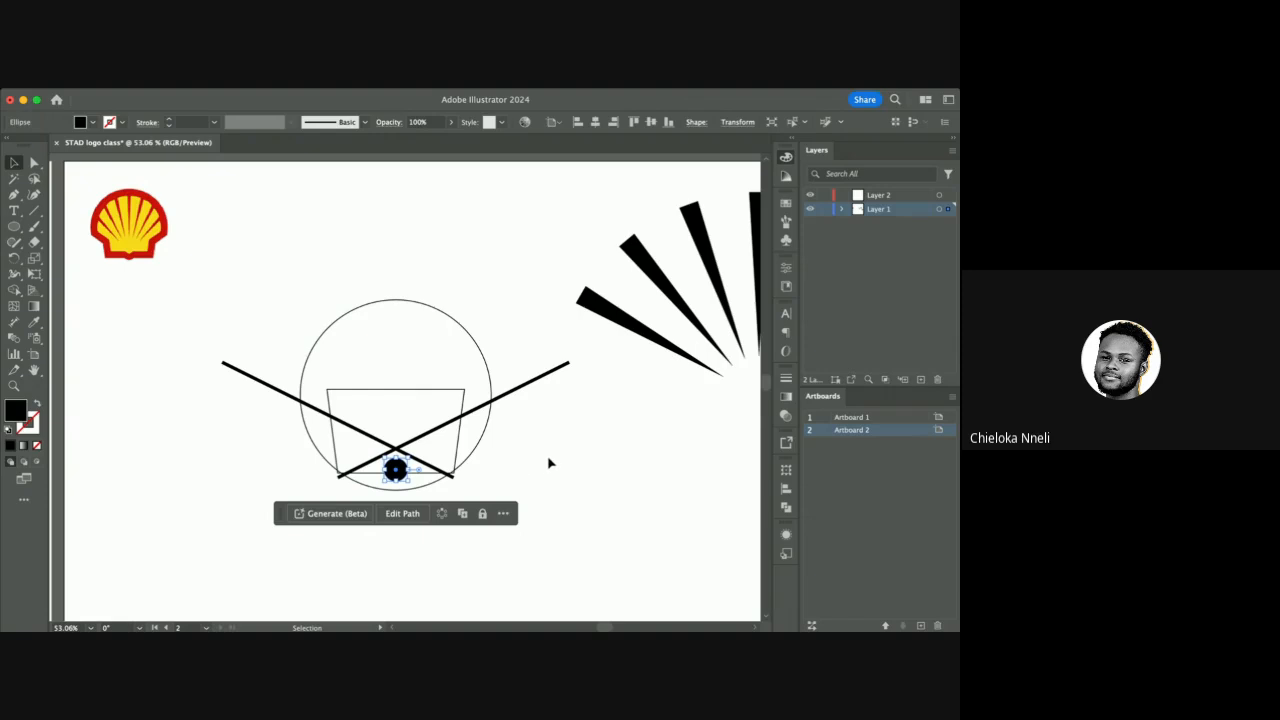
pyautogui.click(548, 463)
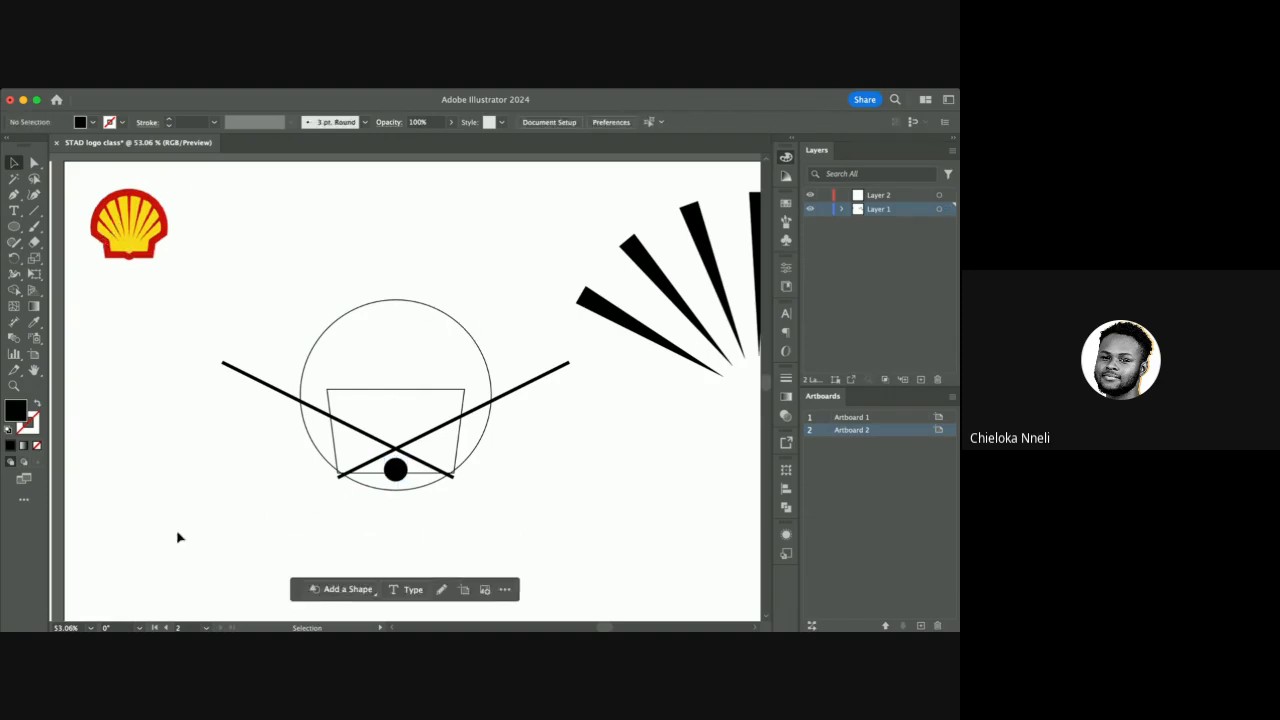
# Merge the upper circle area, the trapezoid, the line crossing and the small dot into one silhouette with Shape Builder.
pyautogui.moveTo(278, 293); pyautogui.dragTo(482, 518)
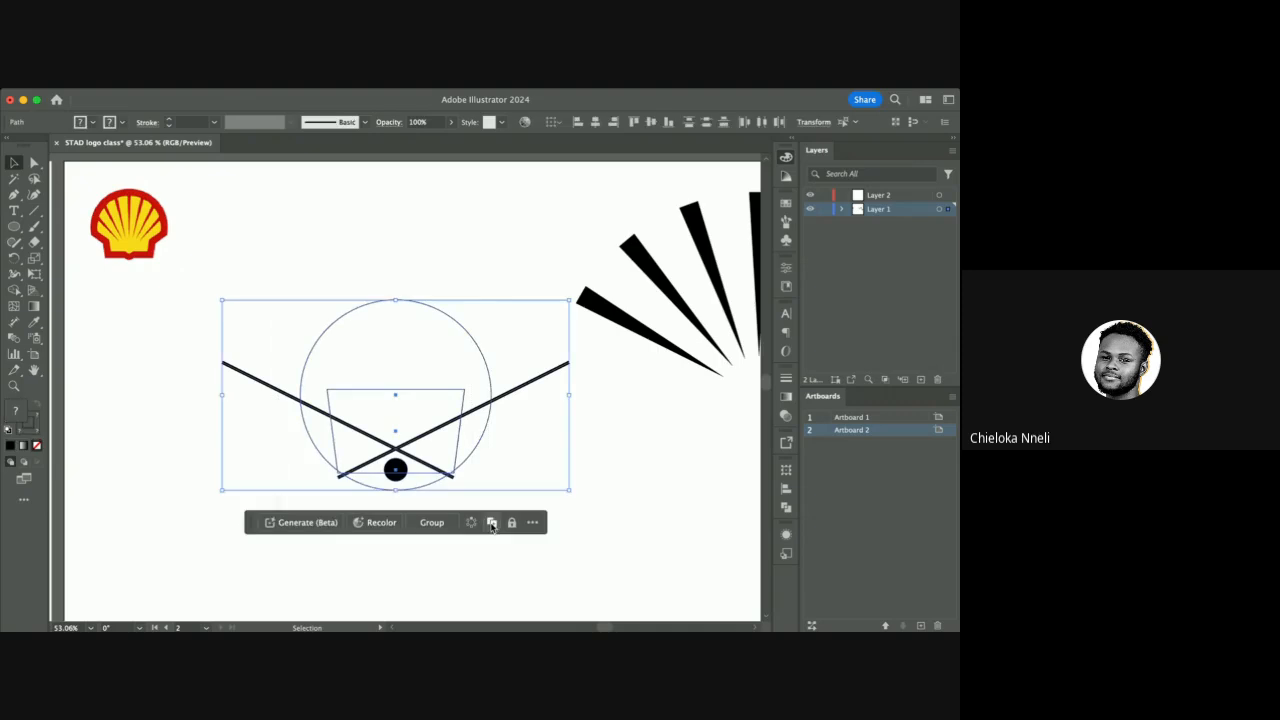
pyautogui.click(326, 241)
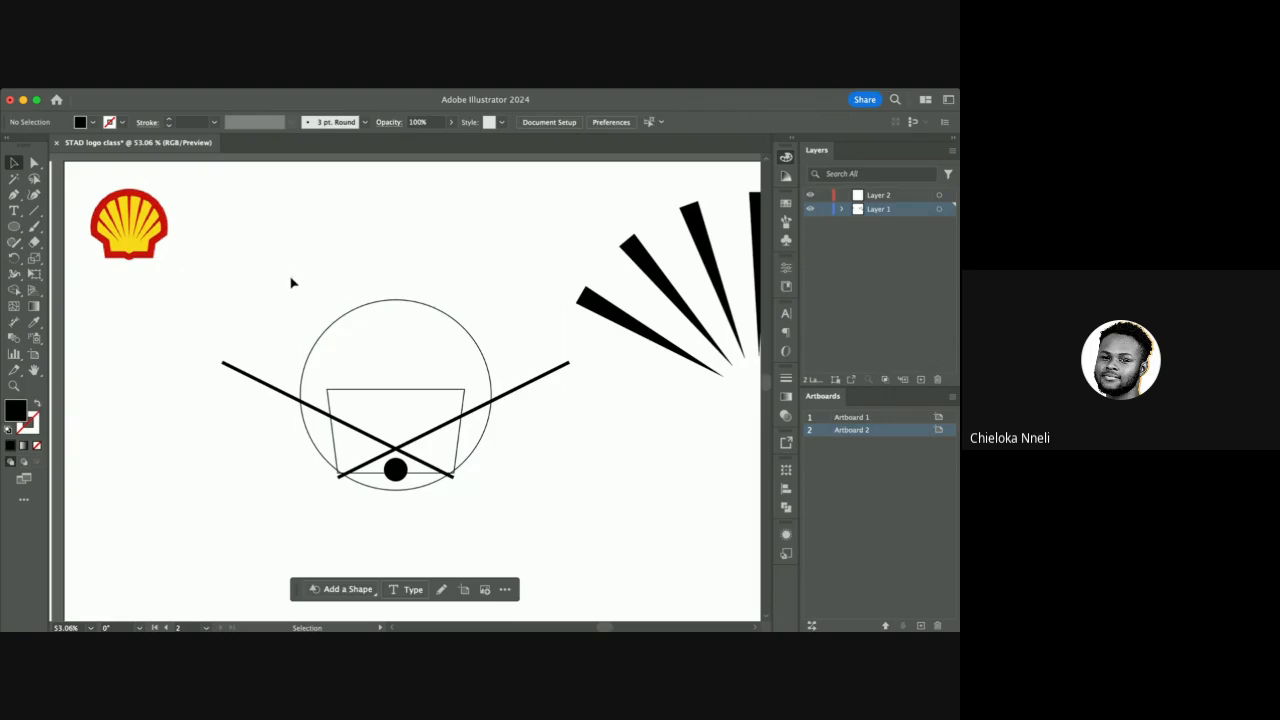
pyautogui.moveTo(291, 278); pyautogui.dragTo(498, 523)
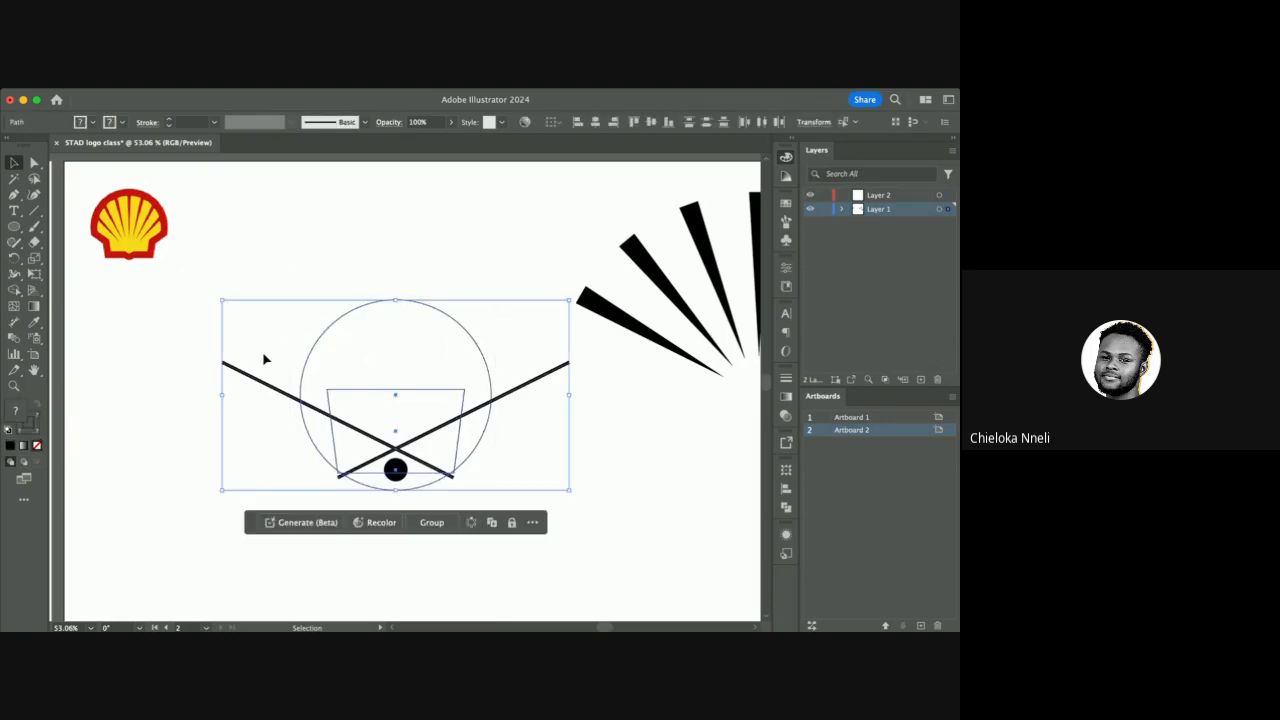
pyautogui.click(15, 292)
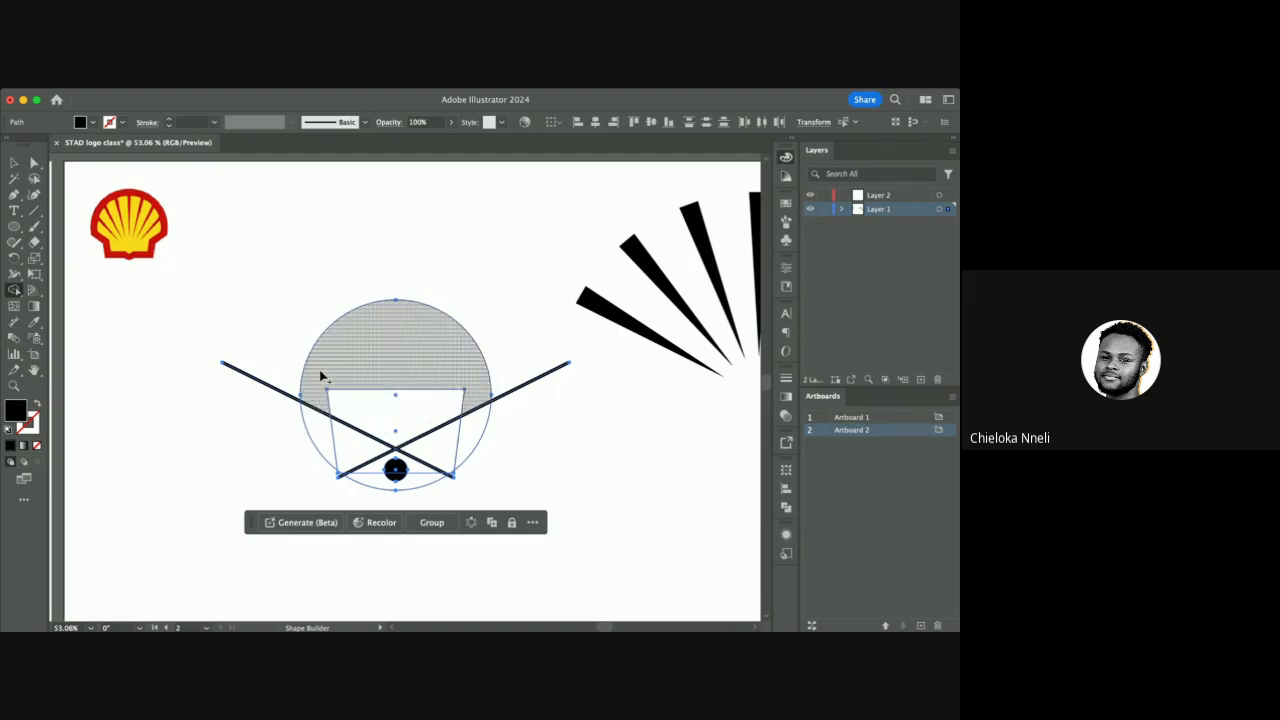
pyautogui.scroll(5, 362, 398)
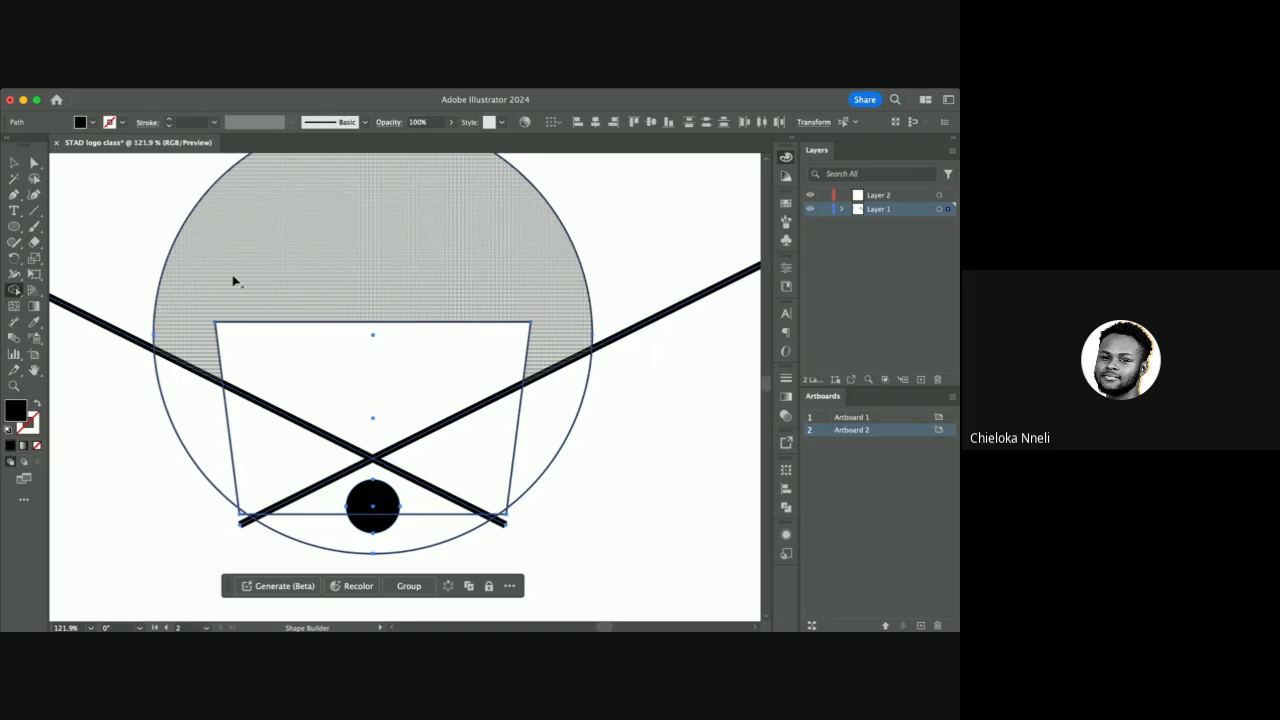
pyautogui.moveTo(233, 281)
pyautogui.mouseDown()
pyautogui.moveTo(293, 360)
pyautogui.moveTo(475, 311)
pyautogui.moveTo(317, 357)
pyautogui.moveTo(265, 413)
pyautogui.moveTo(255, 450)
pyautogui.moveTo(408, 461)
pyautogui.moveTo(441, 450)
pyautogui.moveTo(369, 485)
pyautogui.moveTo(367, 505)
pyautogui.moveTo(390, 465)
pyautogui.moveTo(395, 394)
pyautogui.moveTo(381, 378)
pyautogui.moveTo(343, 486)
pyautogui.moveTo(366, 527)
pyautogui.mouseUp()
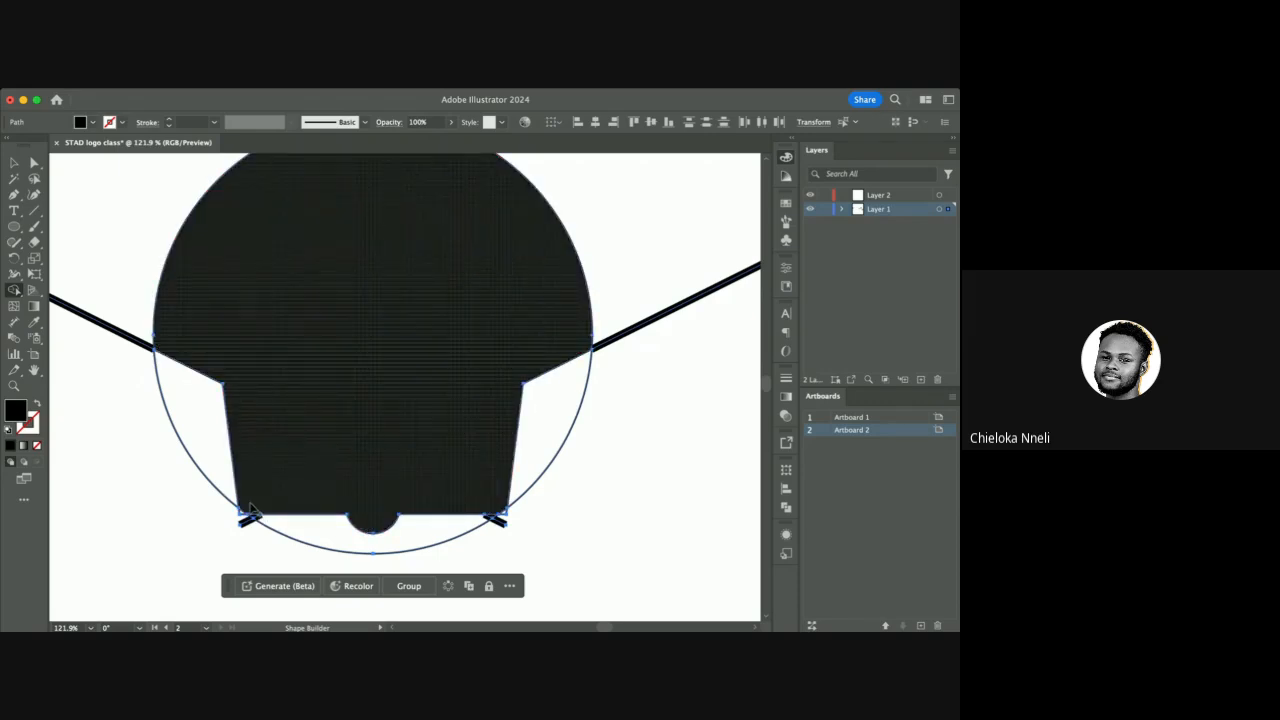
# Remove the two diagonal line ends that stick out beyond the circle on either side with Shape Builder.
pyautogui.scroll(5, 240, 515)
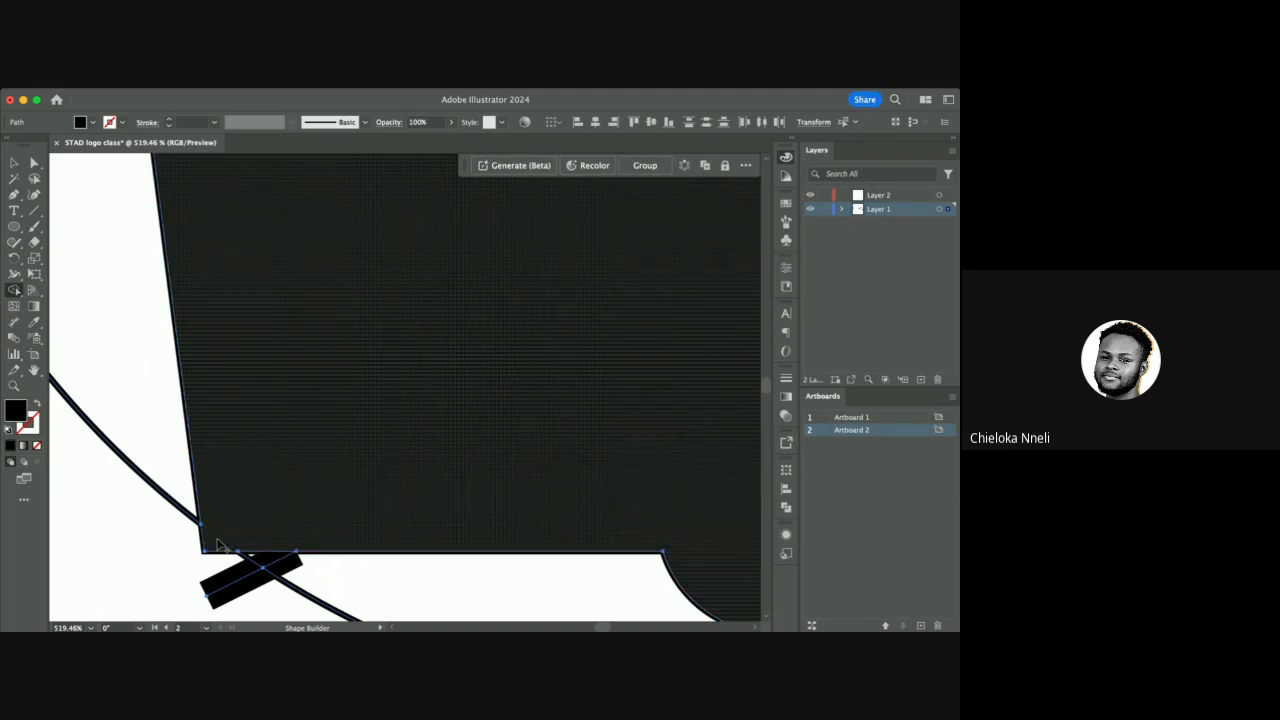
pyautogui.hscroll(6, 380, 471)
pyautogui.scroll(-1, 380, 471)
pyautogui.hscroll(8, 379, 474)
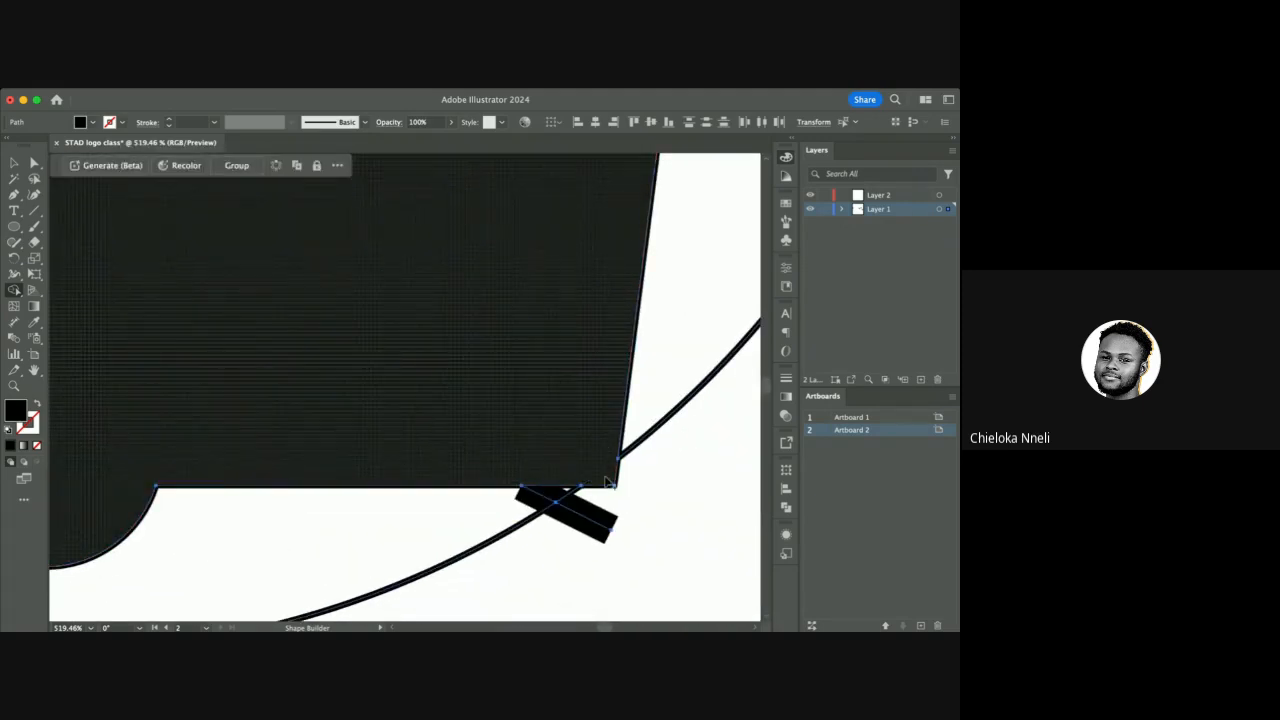
pyautogui.scroll(-5, 594, 449)
pyautogui.scroll(-5, 643, 429)
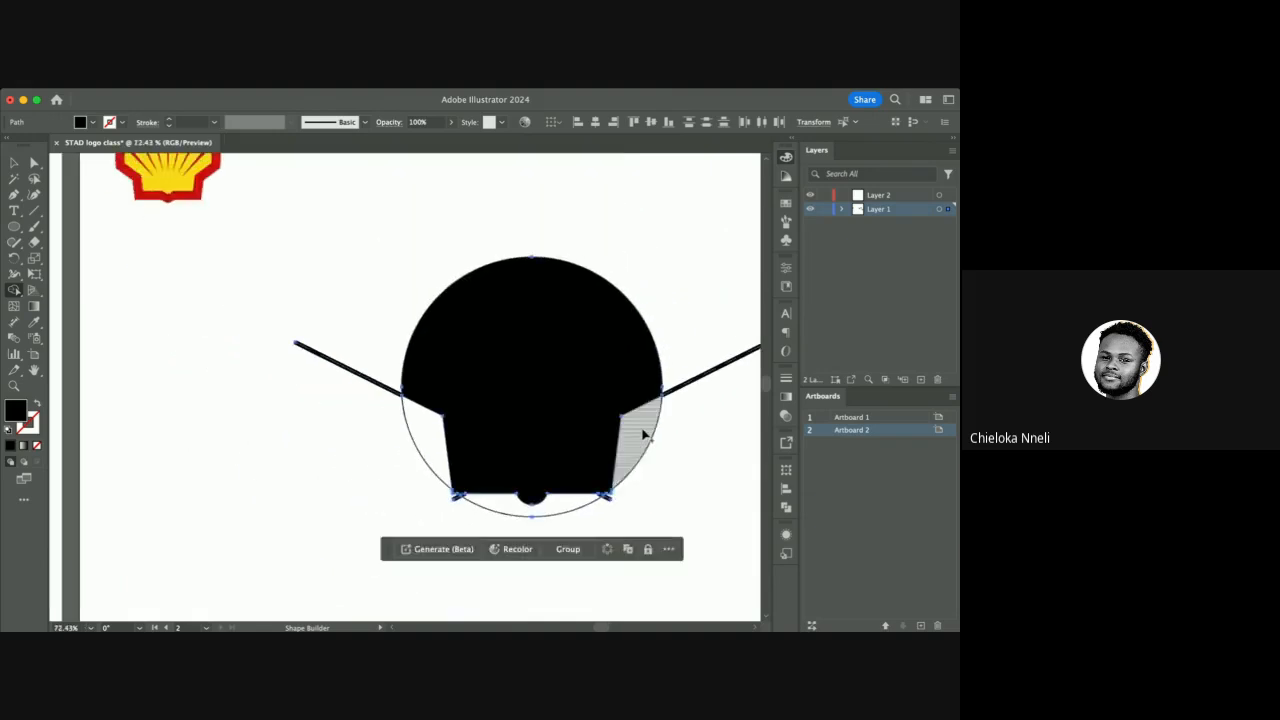
pyautogui.hscroll(2, 676, 367)
pyautogui.hscroll(1, 676, 367)
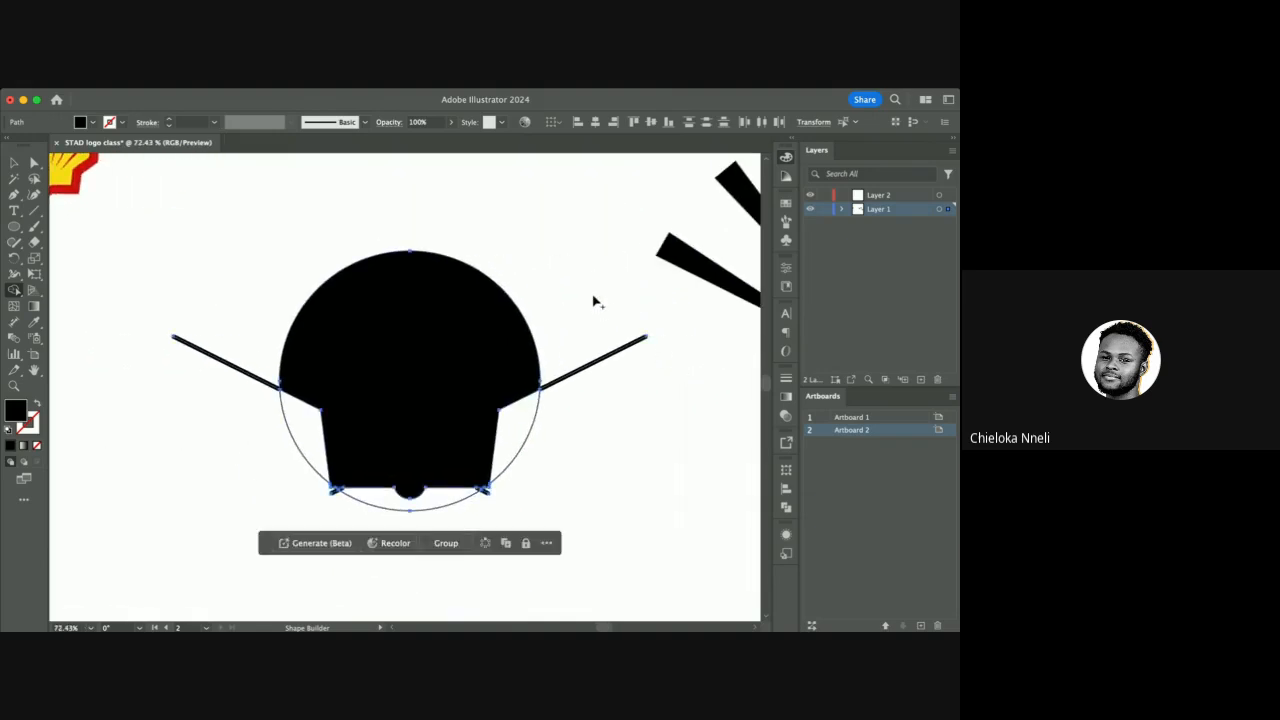
pyautogui.keyDown('alt'); pyautogui.click(566, 373); pyautogui.keyUp('alt')
pyautogui.keyDown('alt'); pyautogui.click(235, 366); pyautogui.keyUp('alt')
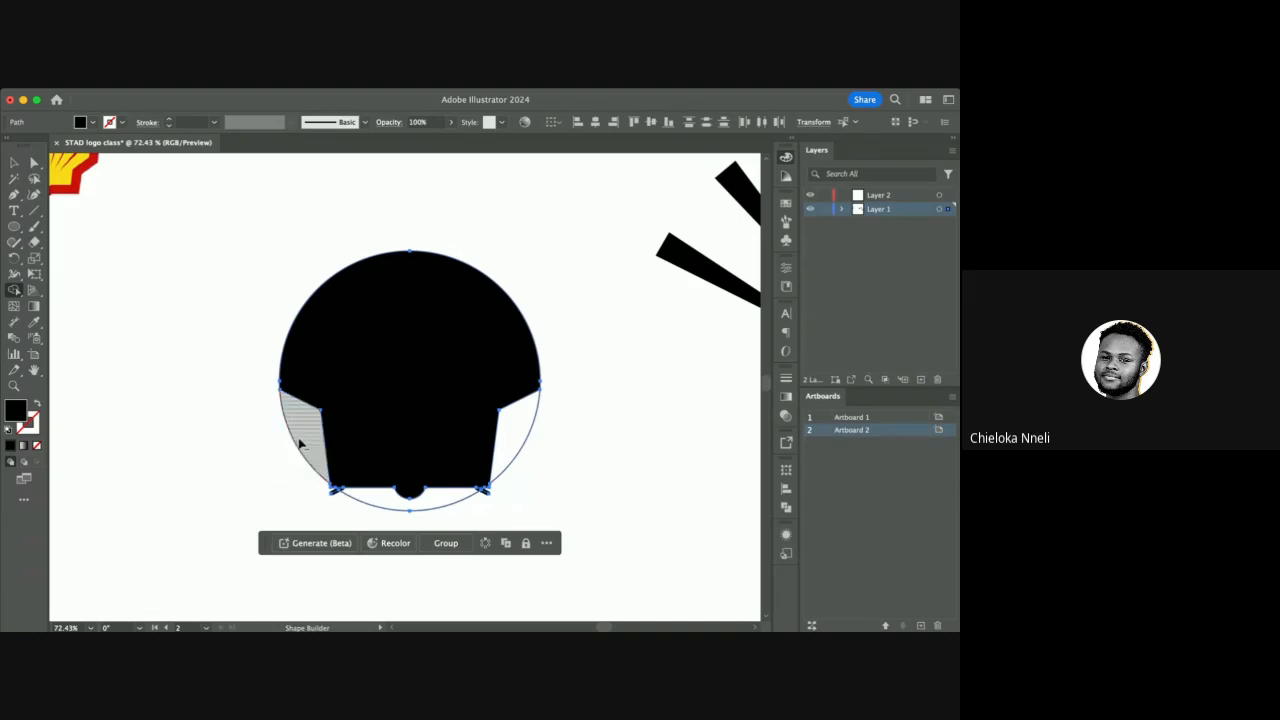
# Remove the leftover circle segments left of and below the silhouette, plus the line stub under its lower-left corner.
pyautogui.moveTo(302, 437); pyautogui.dragTo(264, 494)
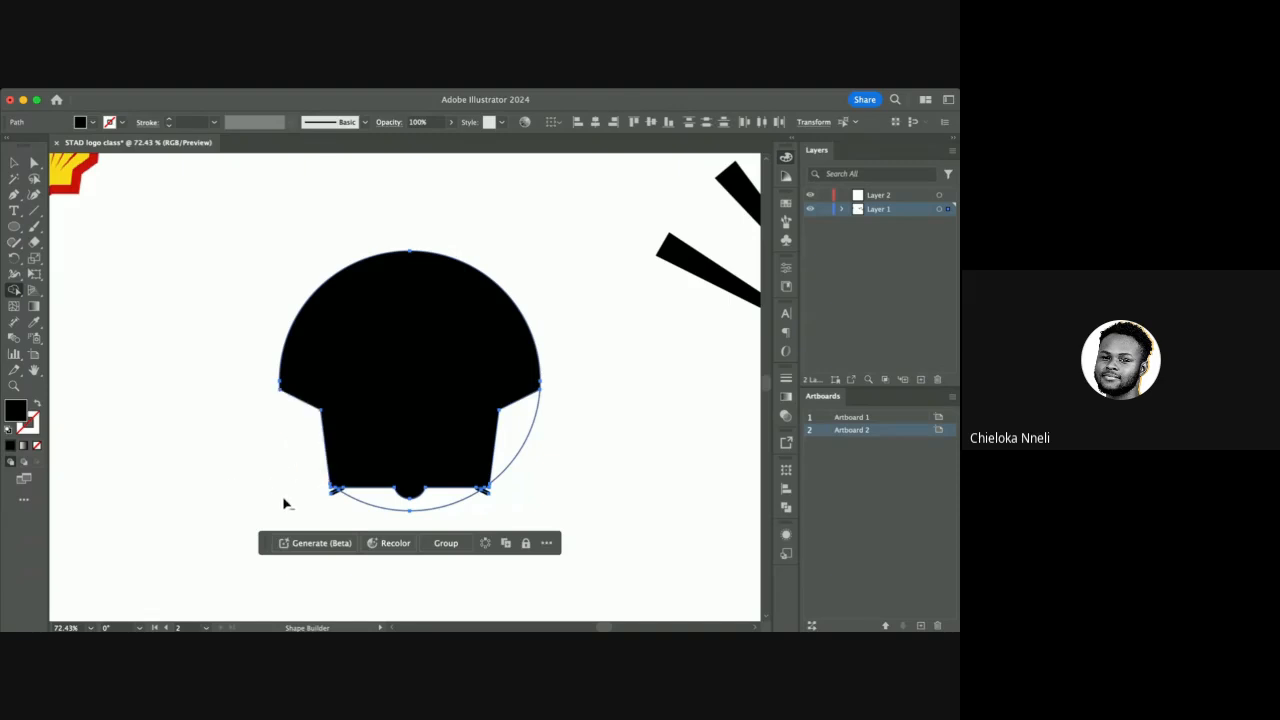
pyautogui.keyDown('alt'); pyautogui.click(366, 507); pyautogui.keyUp('alt')
pyautogui.scroll(6, 342, 498)
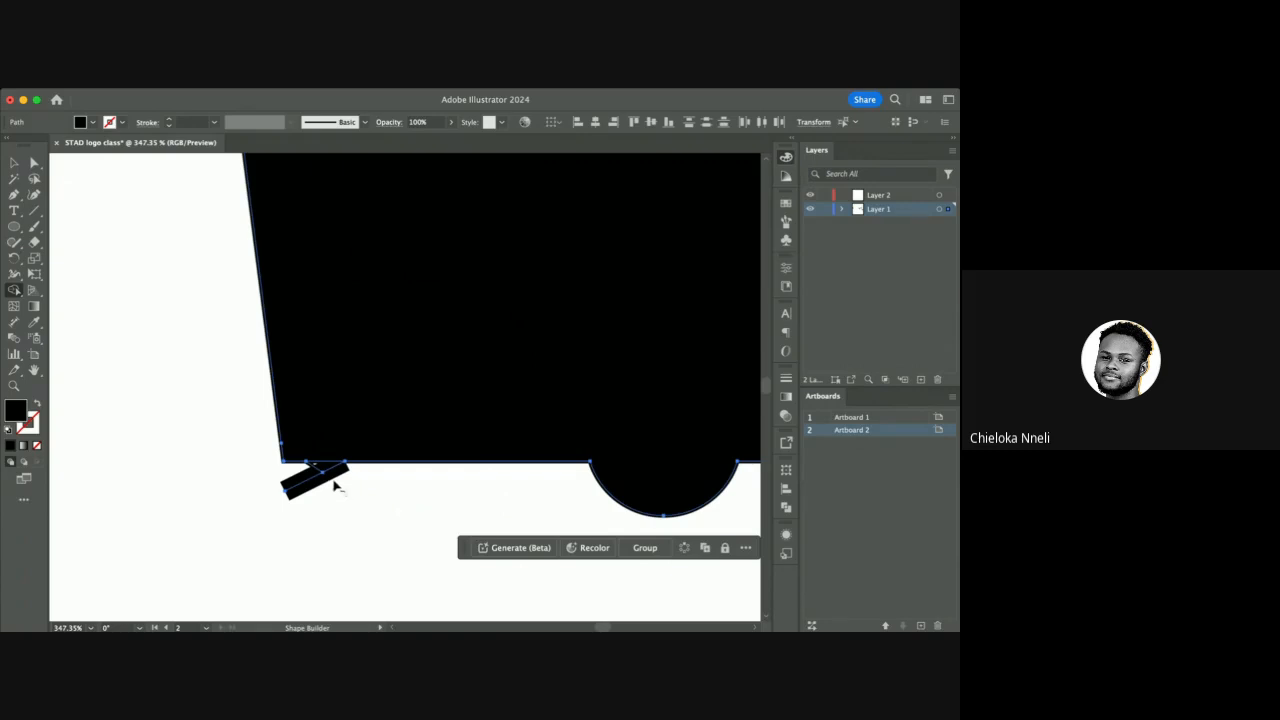
pyautogui.keyDown('alt'); pyautogui.click(298, 486); pyautogui.keyUp('alt')
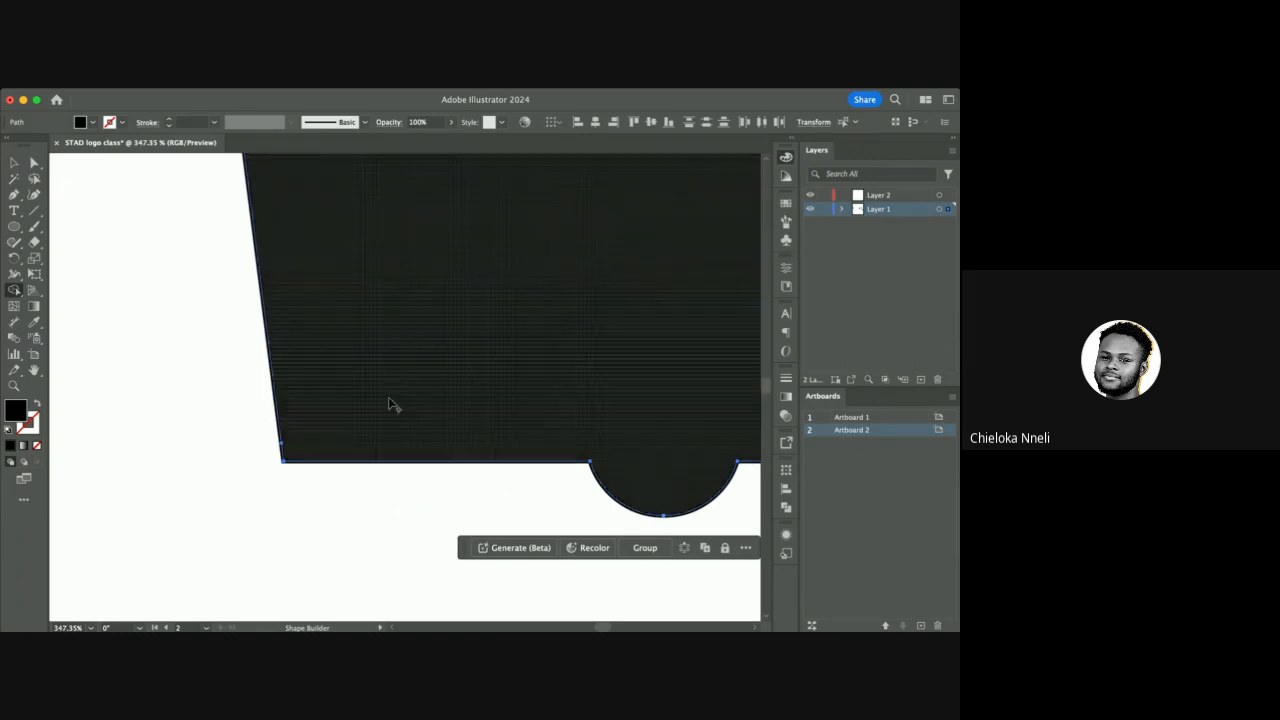
# Remove the leftover circle segment right of the silhouette and the line stub under its lower-right corner, and deselect the finished shape.
pyautogui.scroll(-1, 434, 363)
pyautogui.hscroll(5, 432, 363)
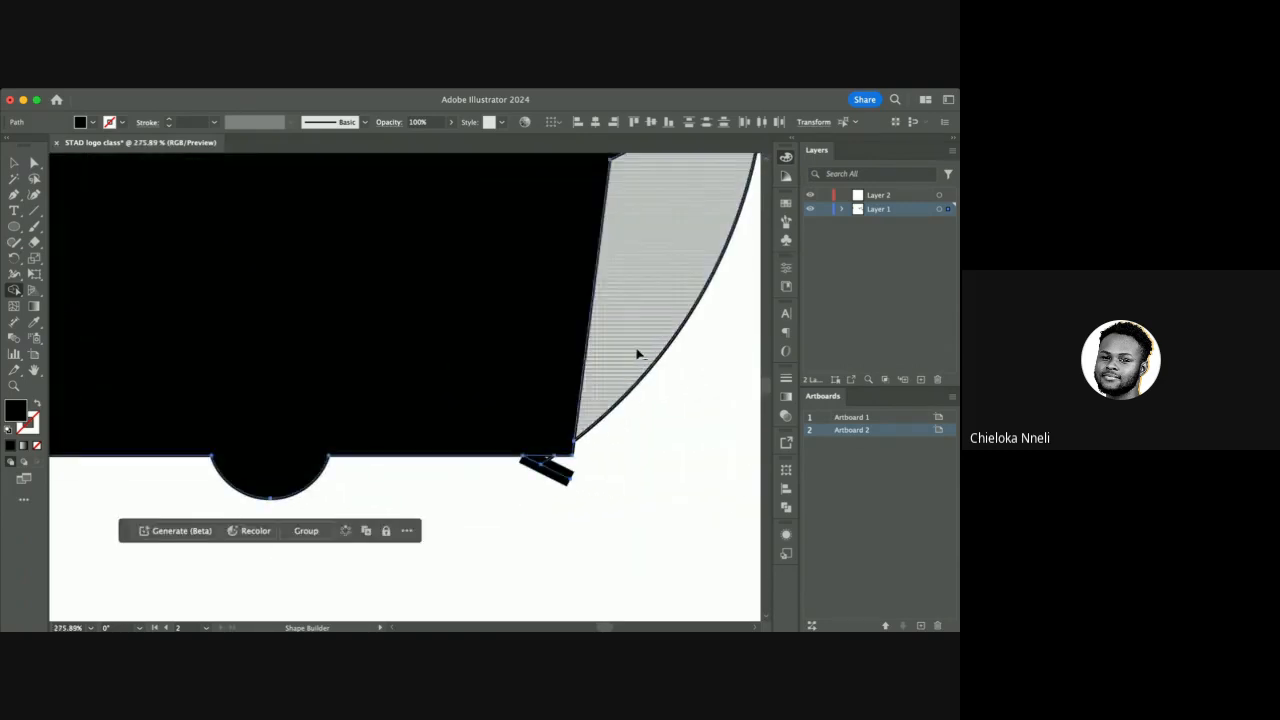
pyautogui.moveTo(636, 354); pyautogui.dragTo(634, 470)
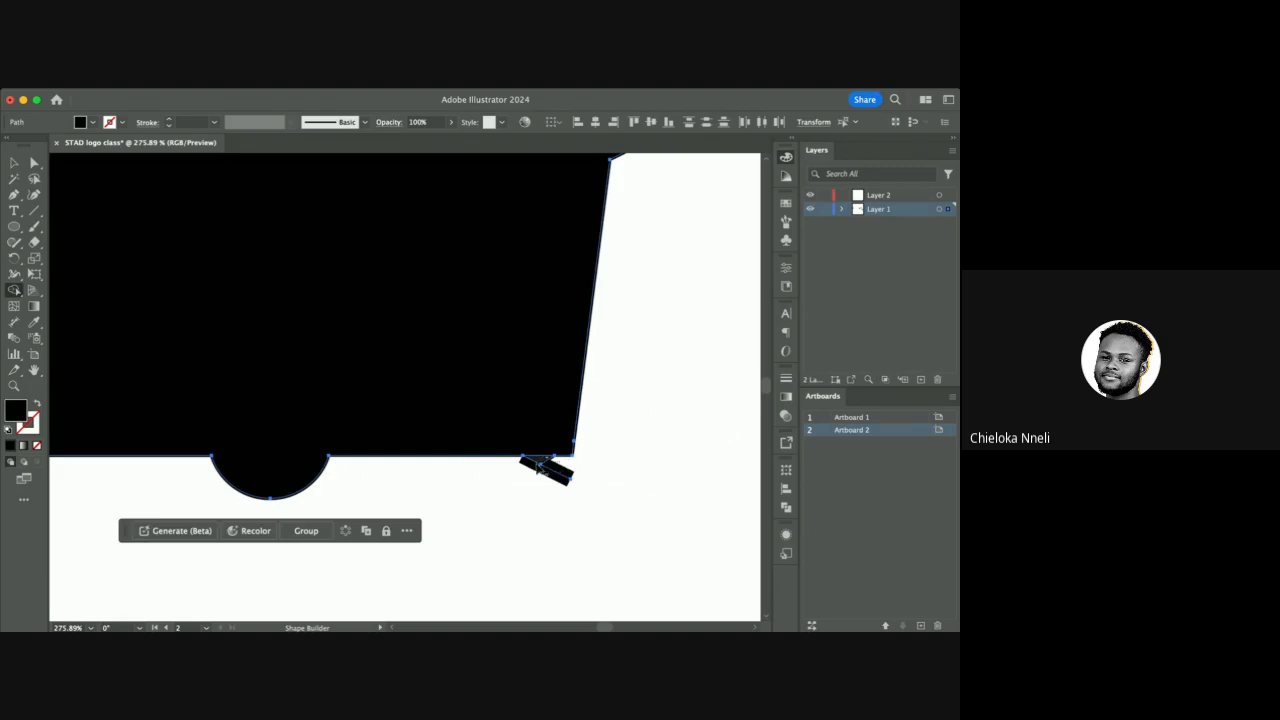
pyautogui.keyDown('alt'); pyautogui.click(553, 474); pyautogui.keyUp('alt')
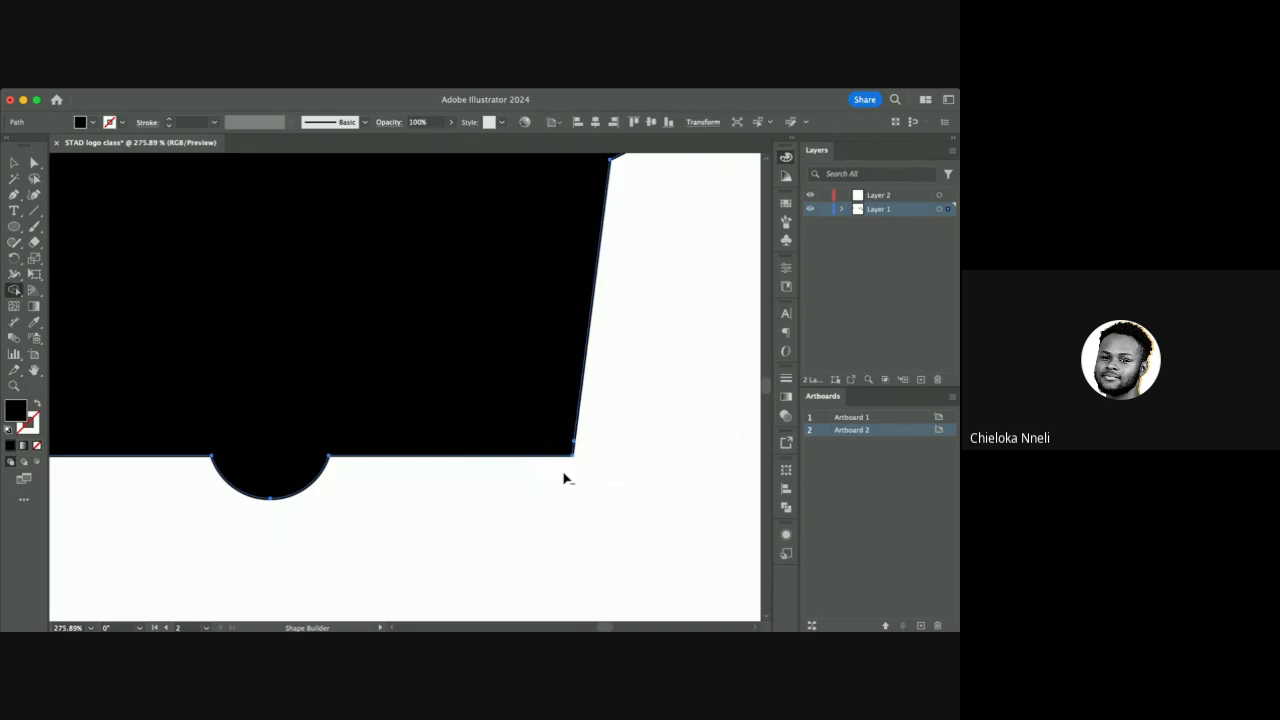
pyautogui.scroll(-4, 563, 478)
pyautogui.scroll(-5, 608, 434)
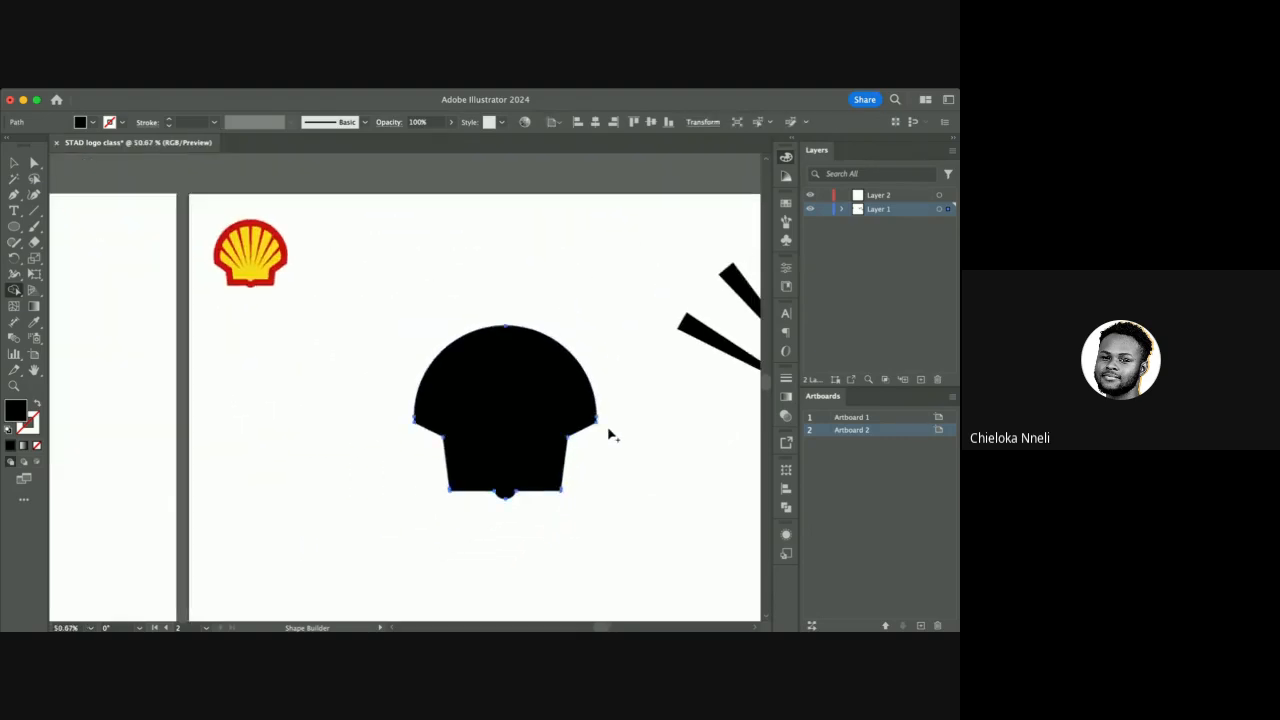
pyautogui.hscroll(3, 608, 434)
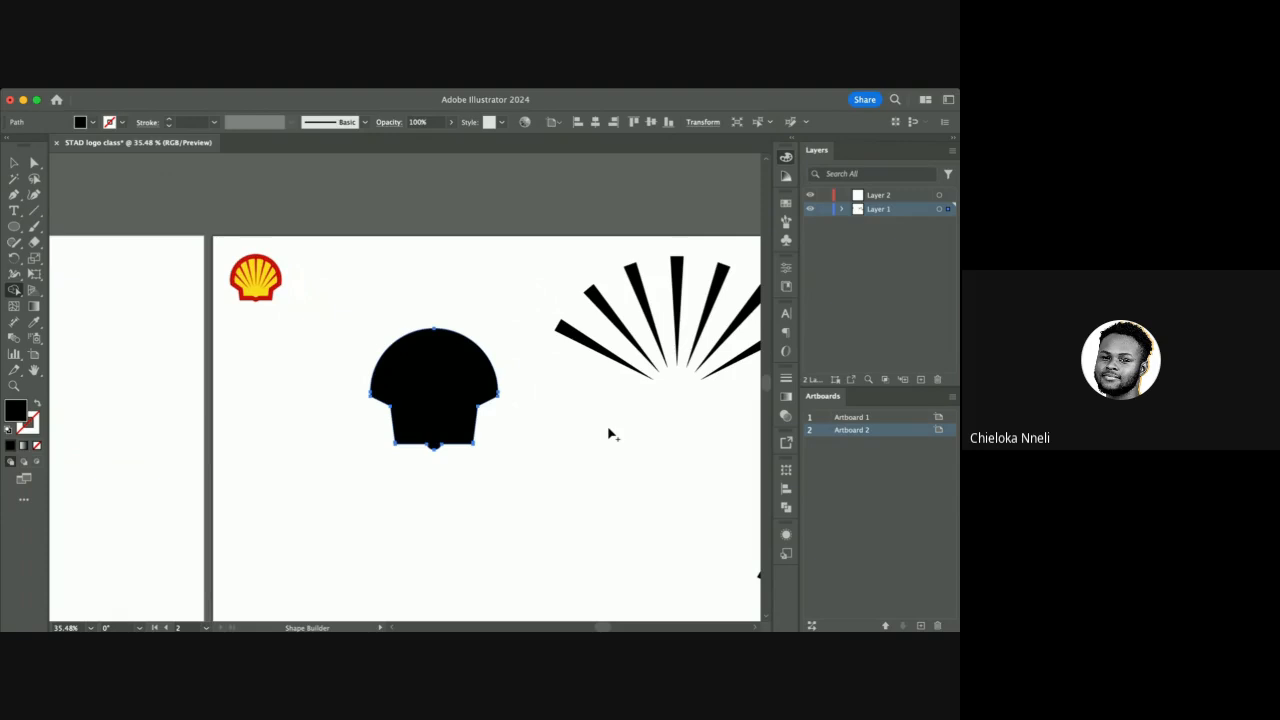
pyautogui.click(14, 162)
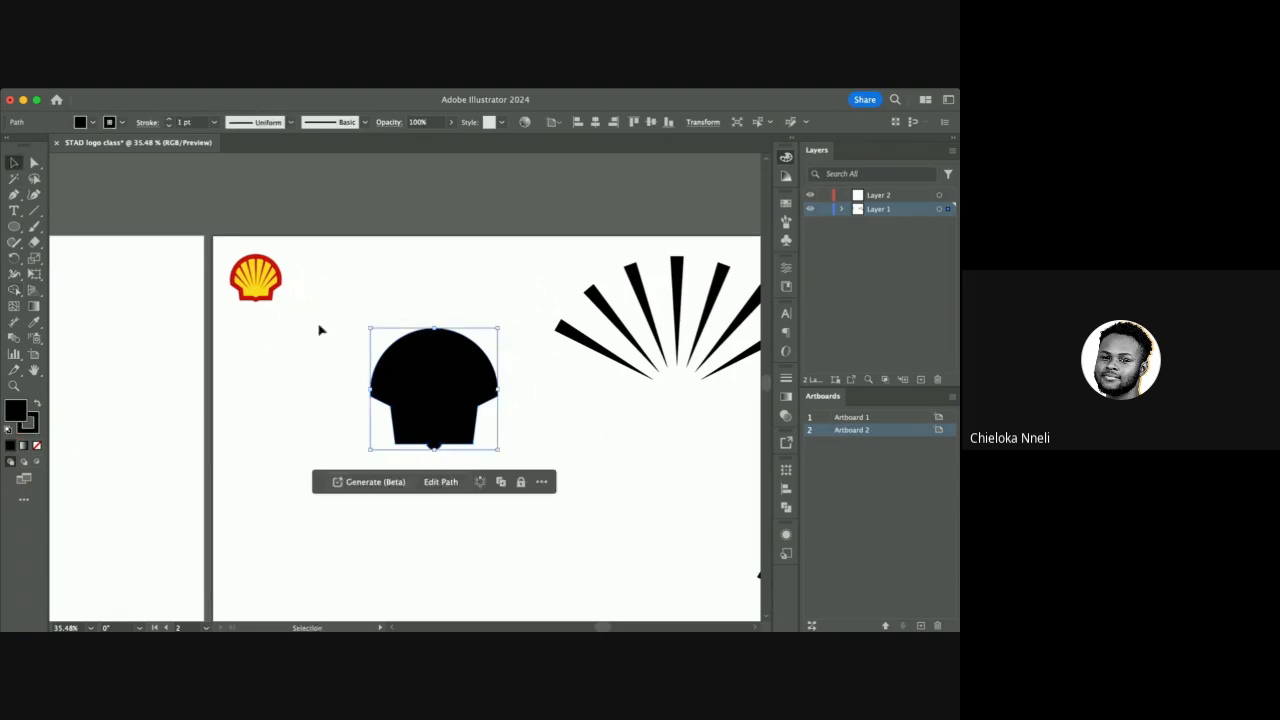
pyautogui.click(565, 405)
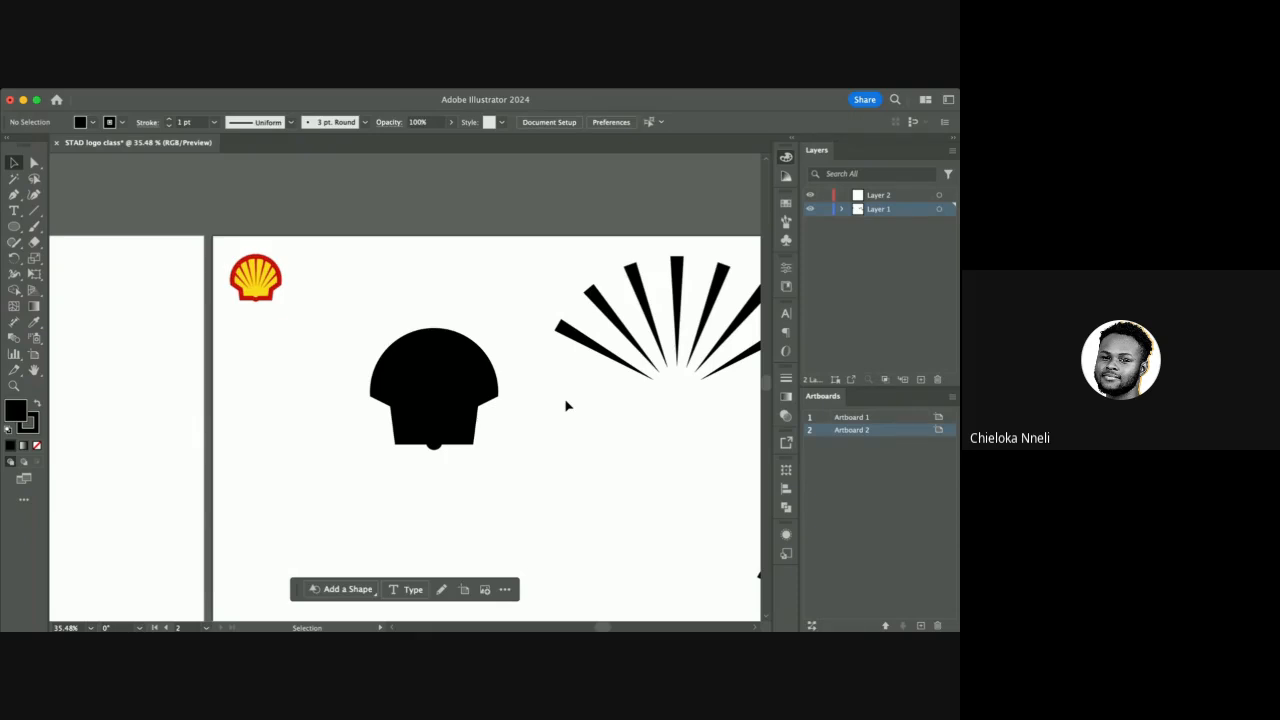
# Fill the upper group of black rays with light grey and move it onto the shell silhouette, centred over its dome.
pyautogui.scroll(-5, 565, 405)
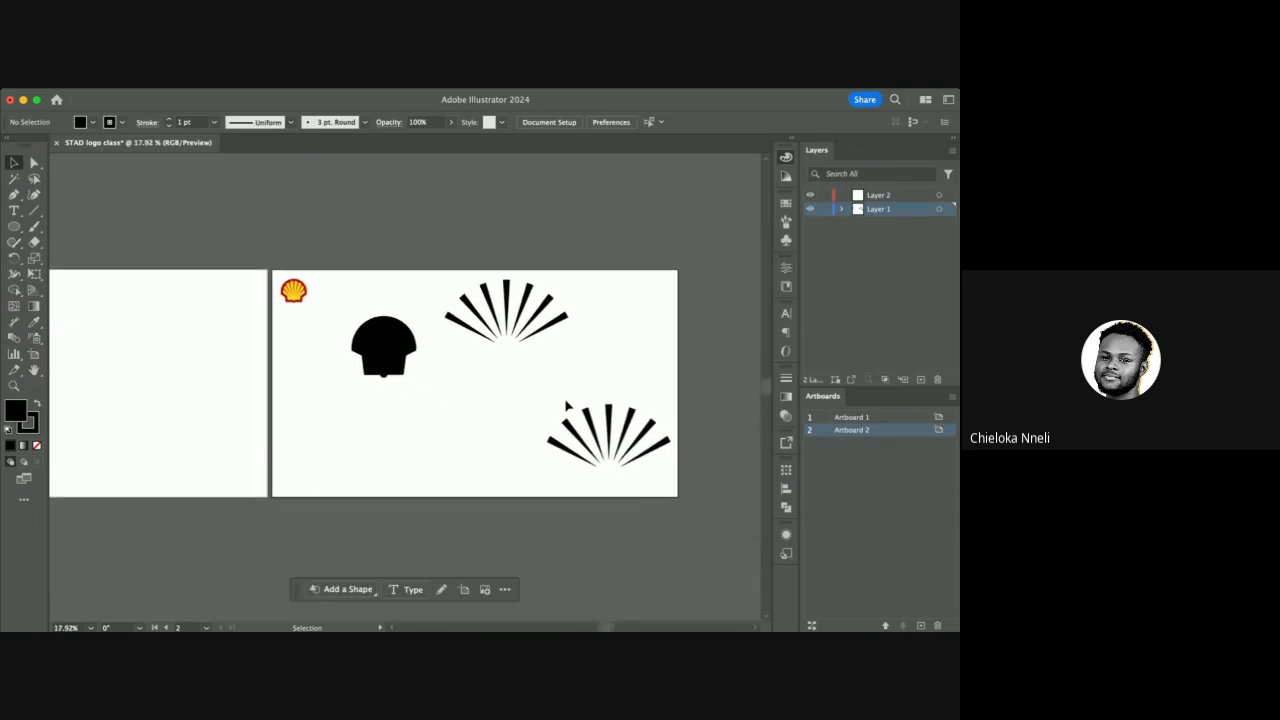
pyautogui.scroll(5, 397, 381)
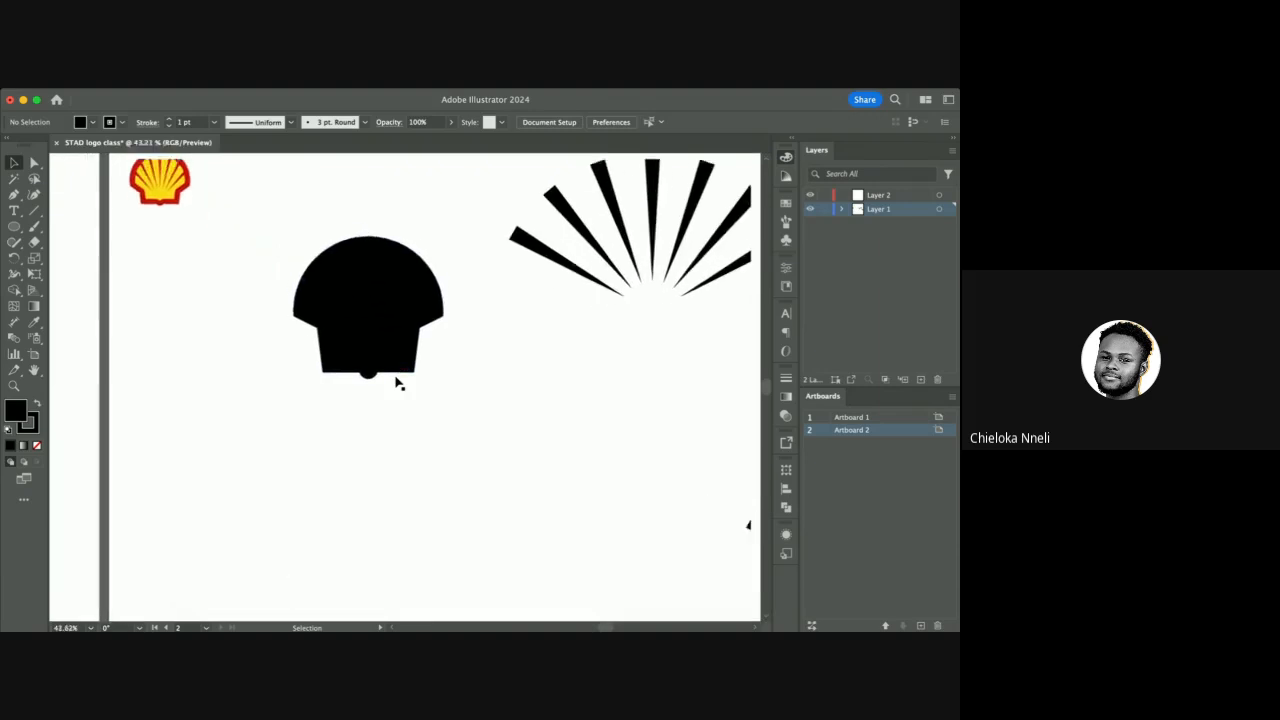
pyautogui.hscroll(2, 397, 381)
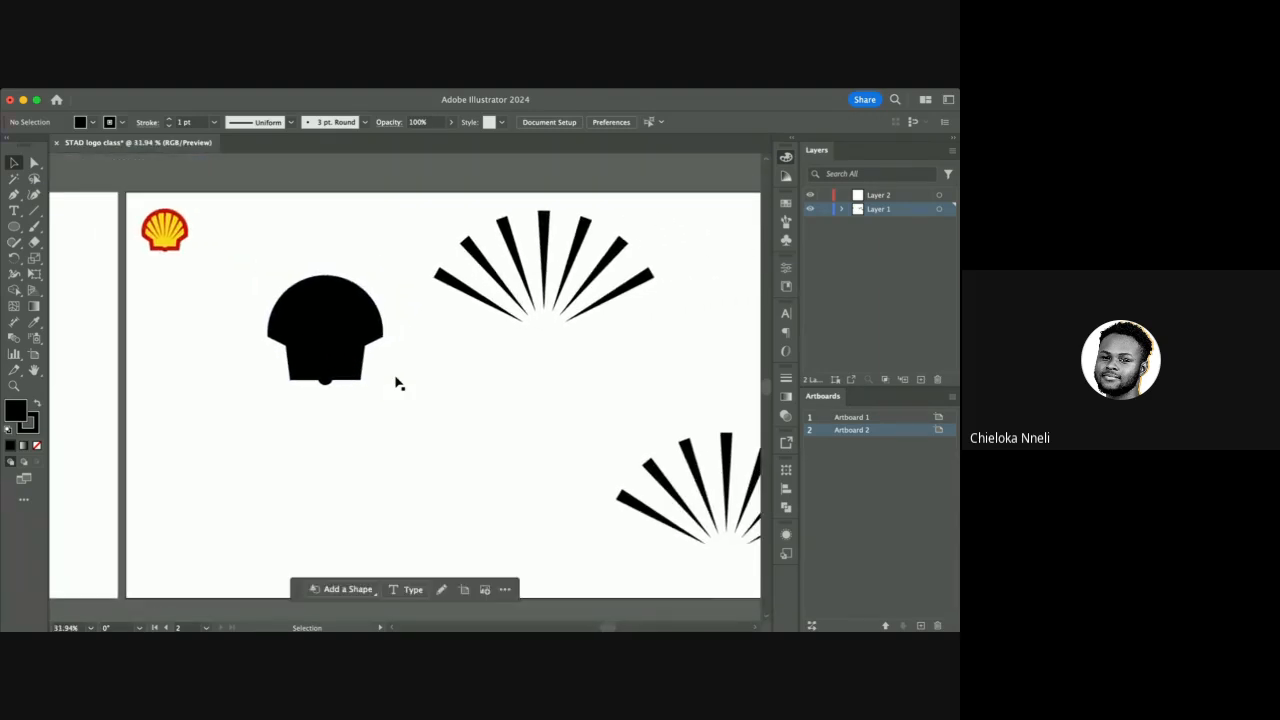
pyautogui.hscroll(2, 397, 381)
pyautogui.click(510, 243)
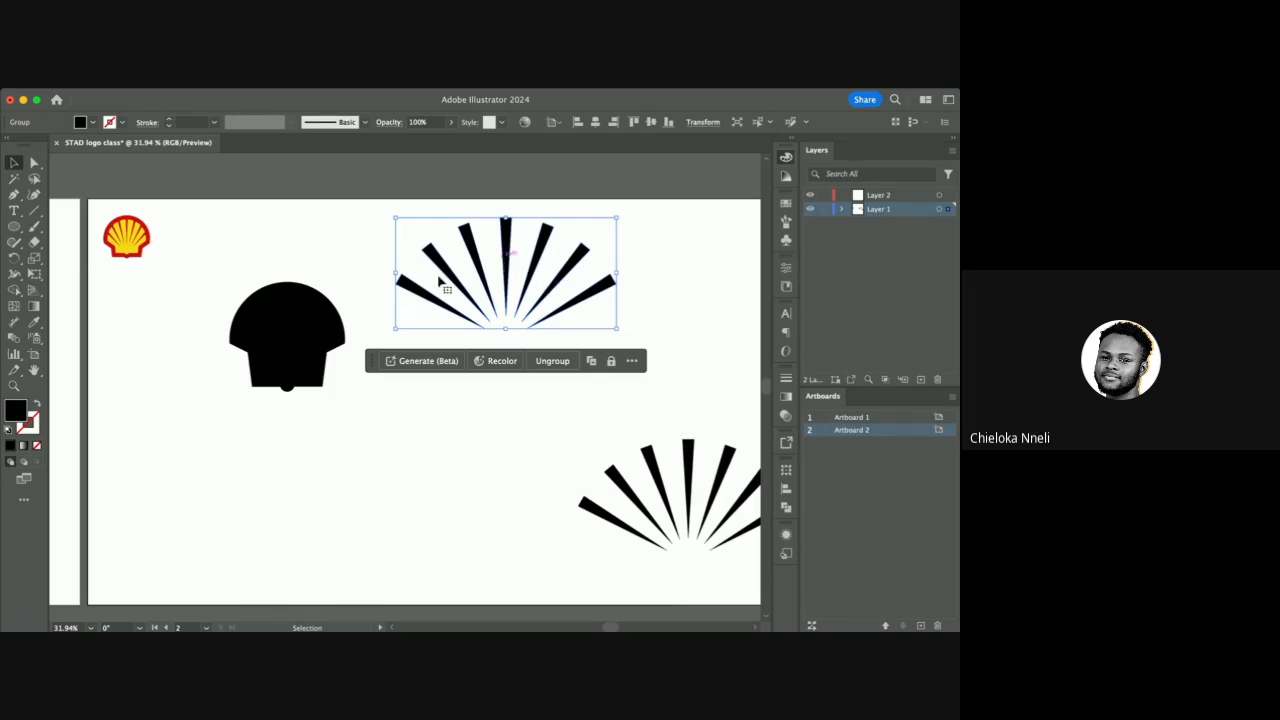
pyautogui.doubleClick(19, 418)
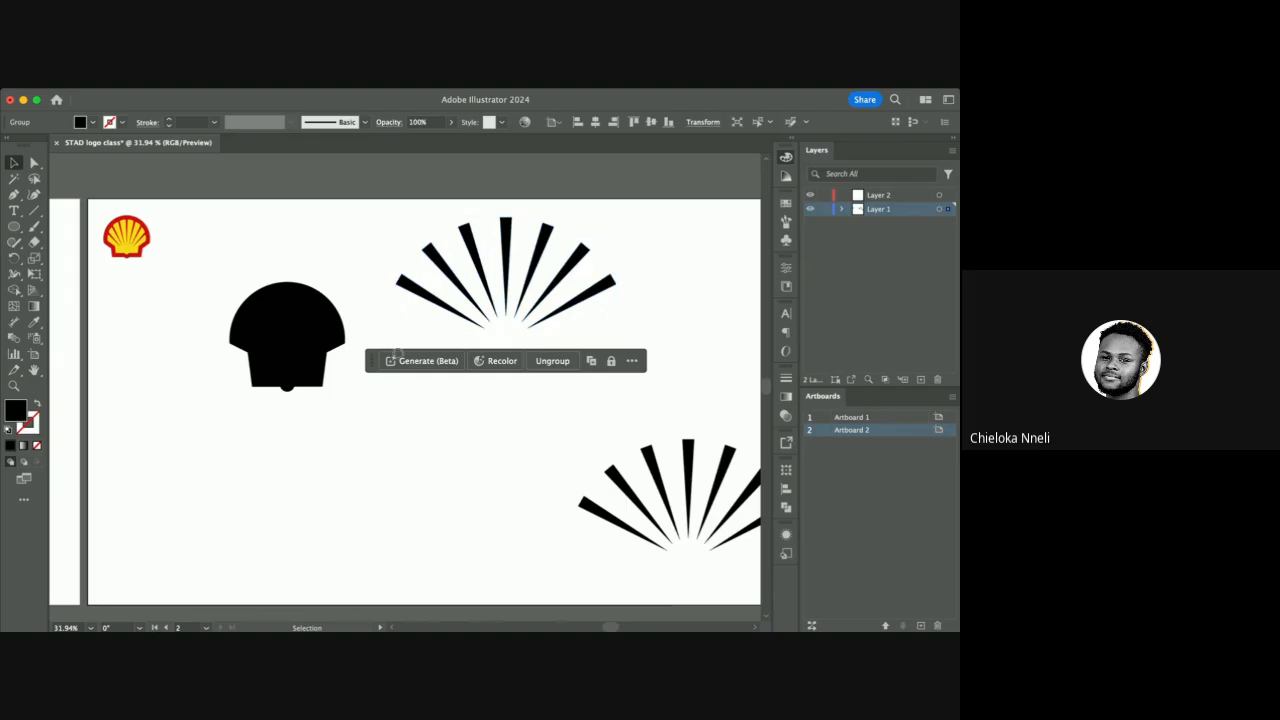
pyautogui.moveTo(303, 299); pyautogui.dragTo(232, 262)
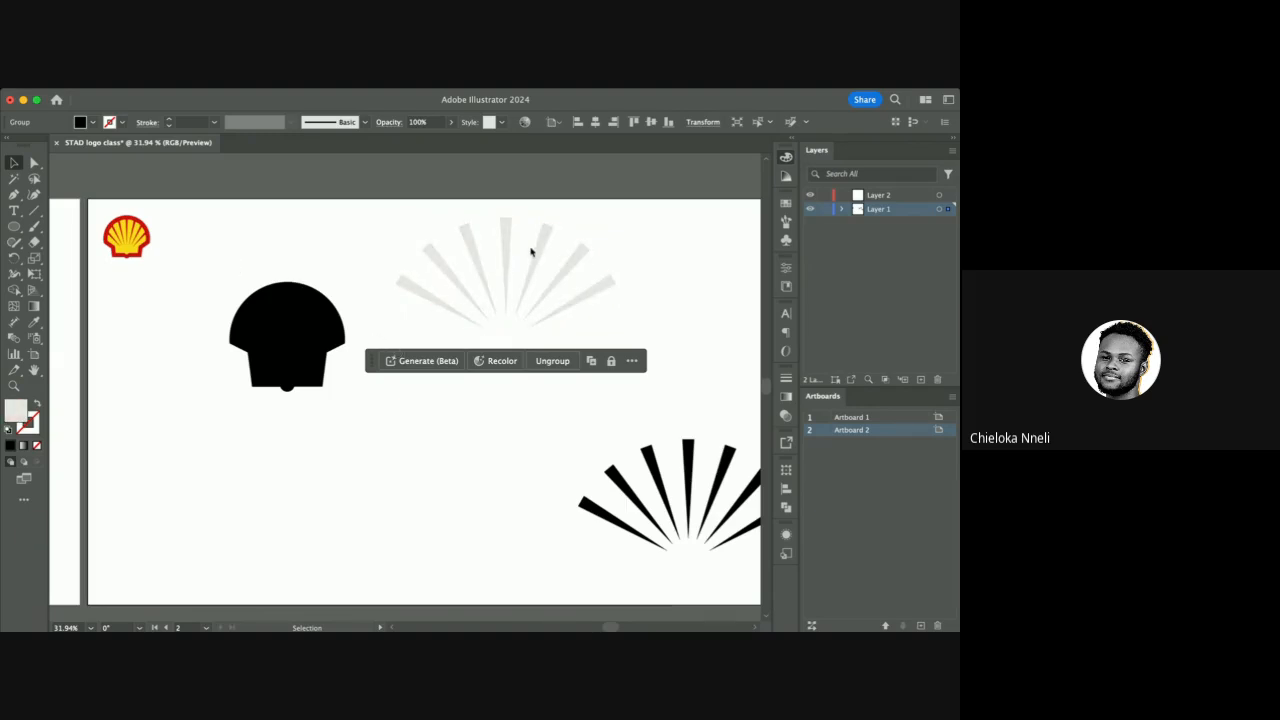
pyautogui.moveTo(506, 251); pyautogui.dragTo(289, 271)
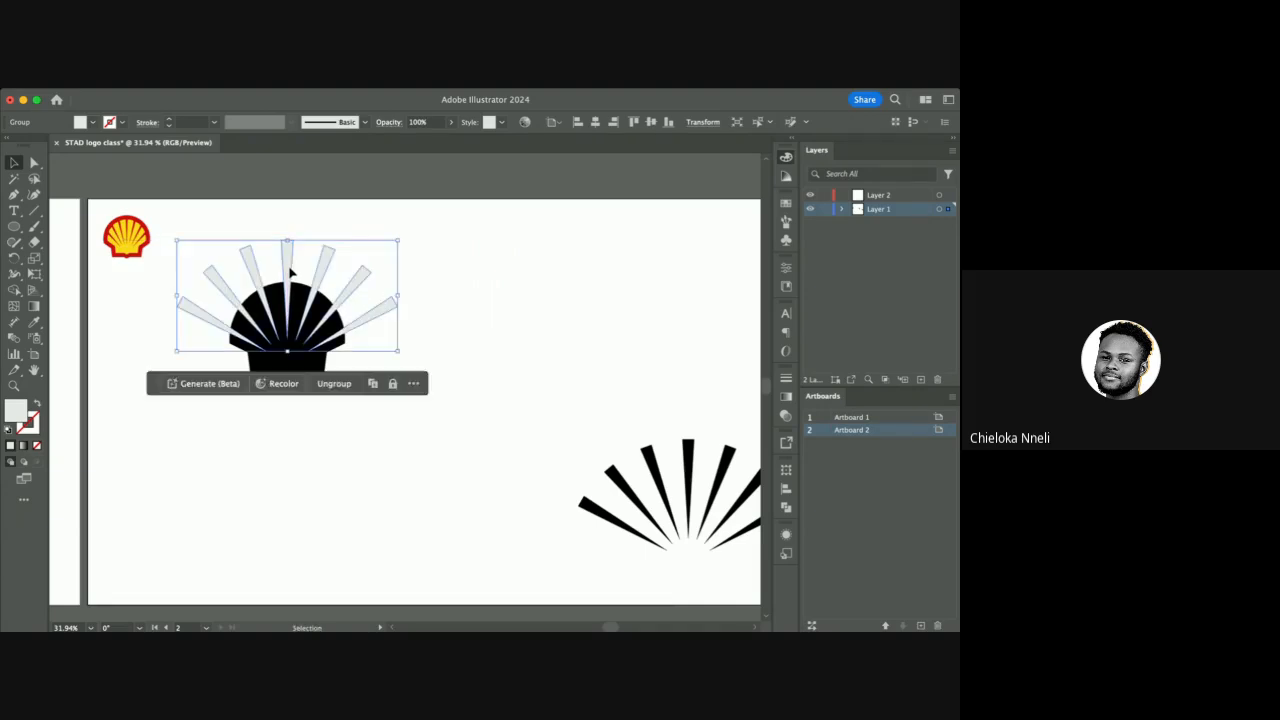
pyautogui.scroll(5, 291, 272)
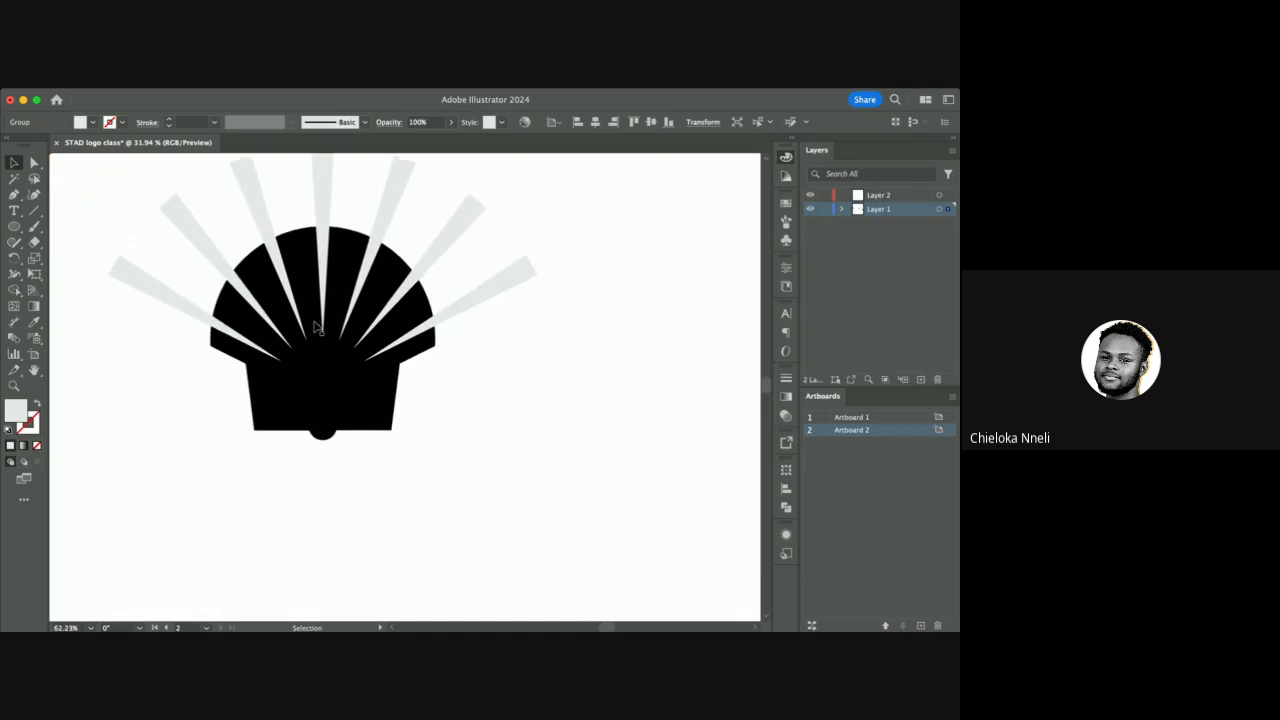
# Move the silhouette's bottom anchor points, including those of the small bump, straight up to shorten the base.
pyautogui.click(373, 430)
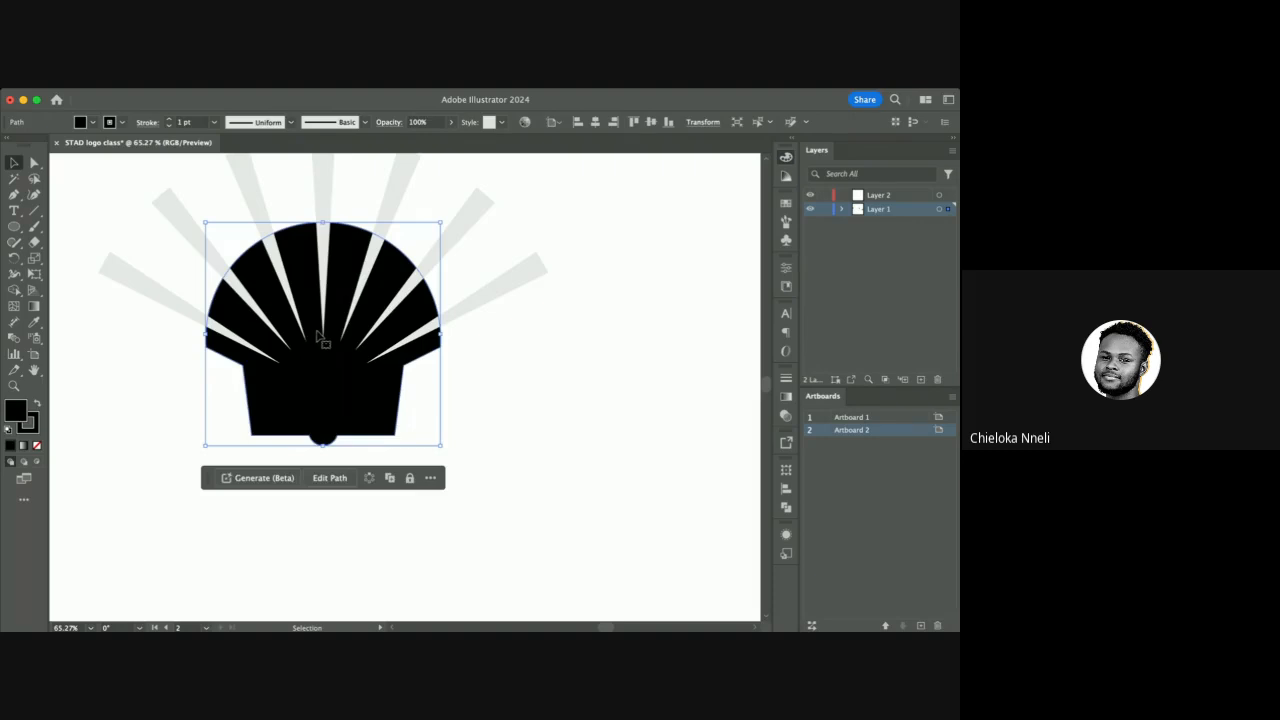
pyautogui.scroll(-5, 323, 341)
pyautogui.scroll(1, 323, 341)
pyautogui.hscroll(-1, 323, 341)
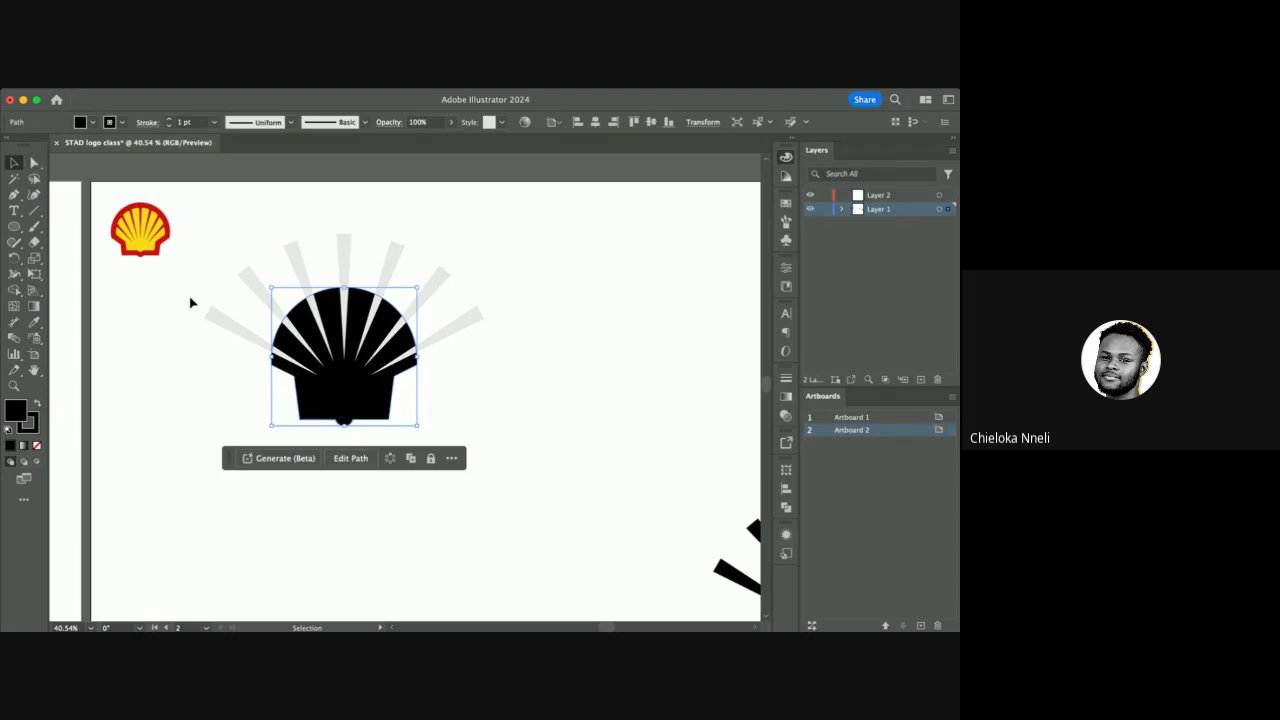
pyautogui.click(34, 162)
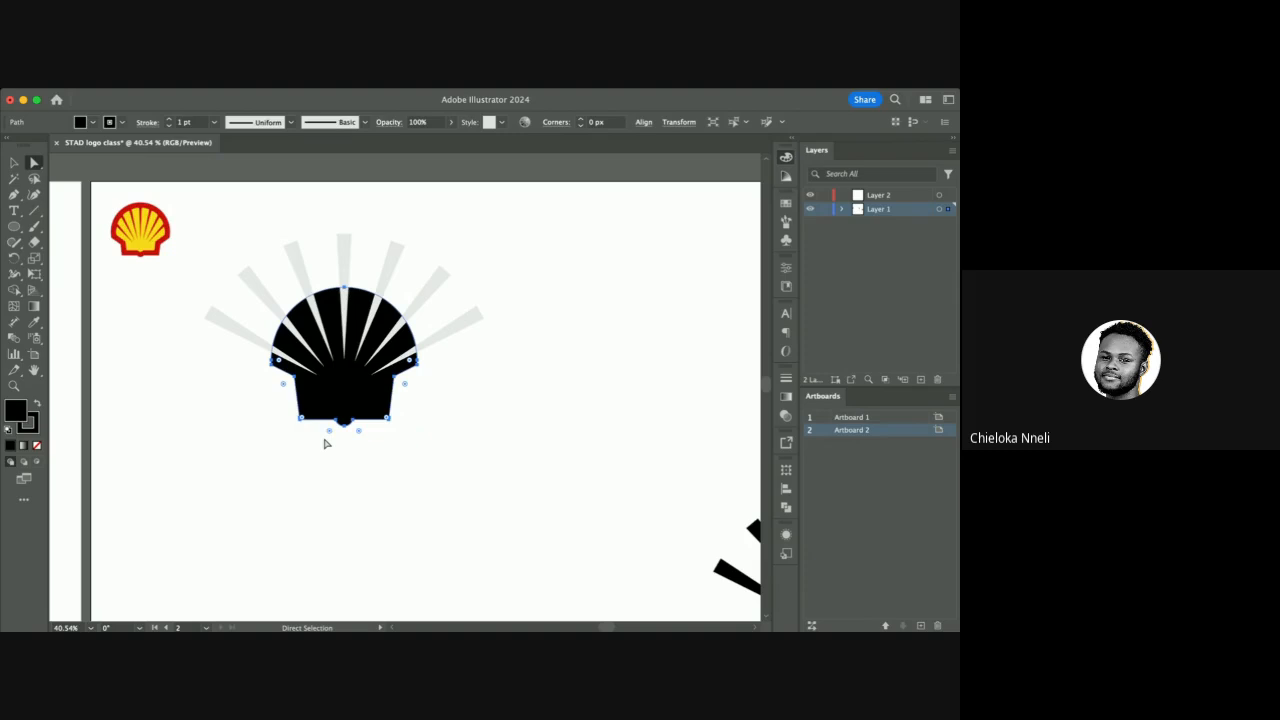
pyautogui.scroll(3, 324, 443)
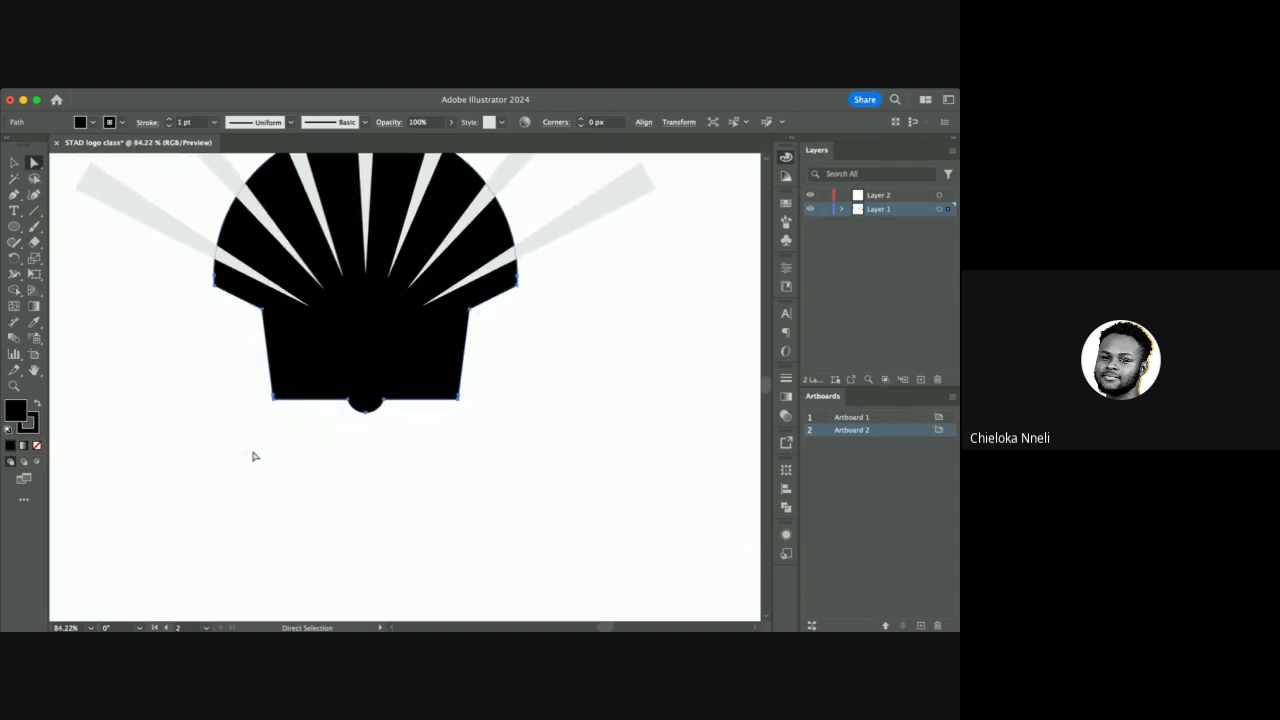
pyautogui.moveTo(244, 453); pyautogui.dragTo(506, 373)
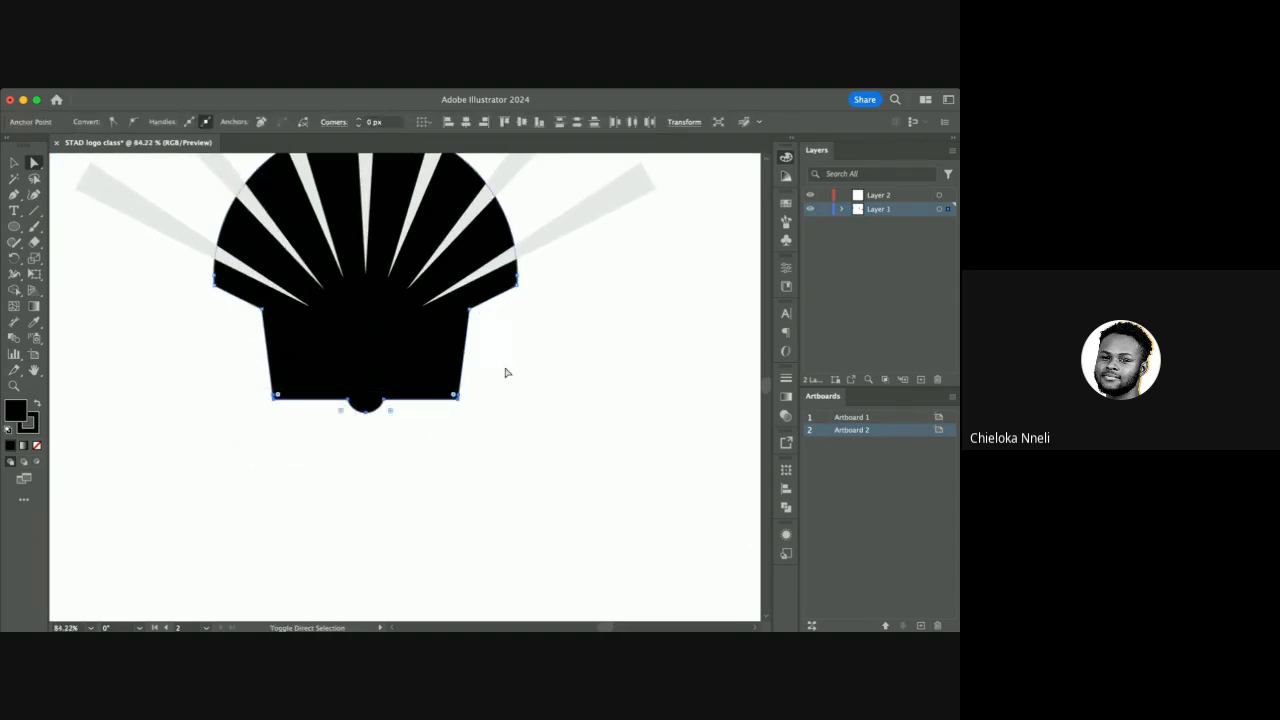
pyautogui.hotkey('shift', 'Up')
pyautogui.hotkey('shift', 'Up')
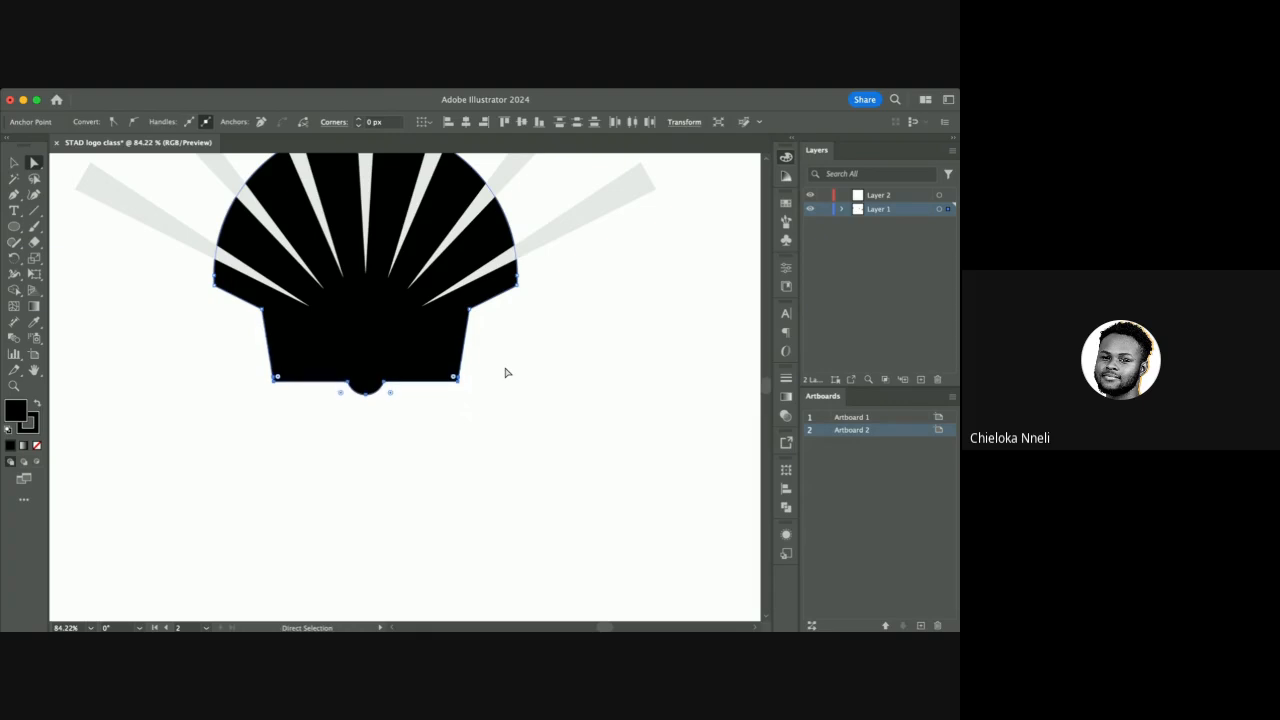
# Nudge the silhouette's bottom anchor points slightly down and deselect the shape.
pyautogui.press('Down')
pyautogui.click(14, 162)
pyautogui.click(571, 401)
pyautogui.scroll(3, 571, 401)
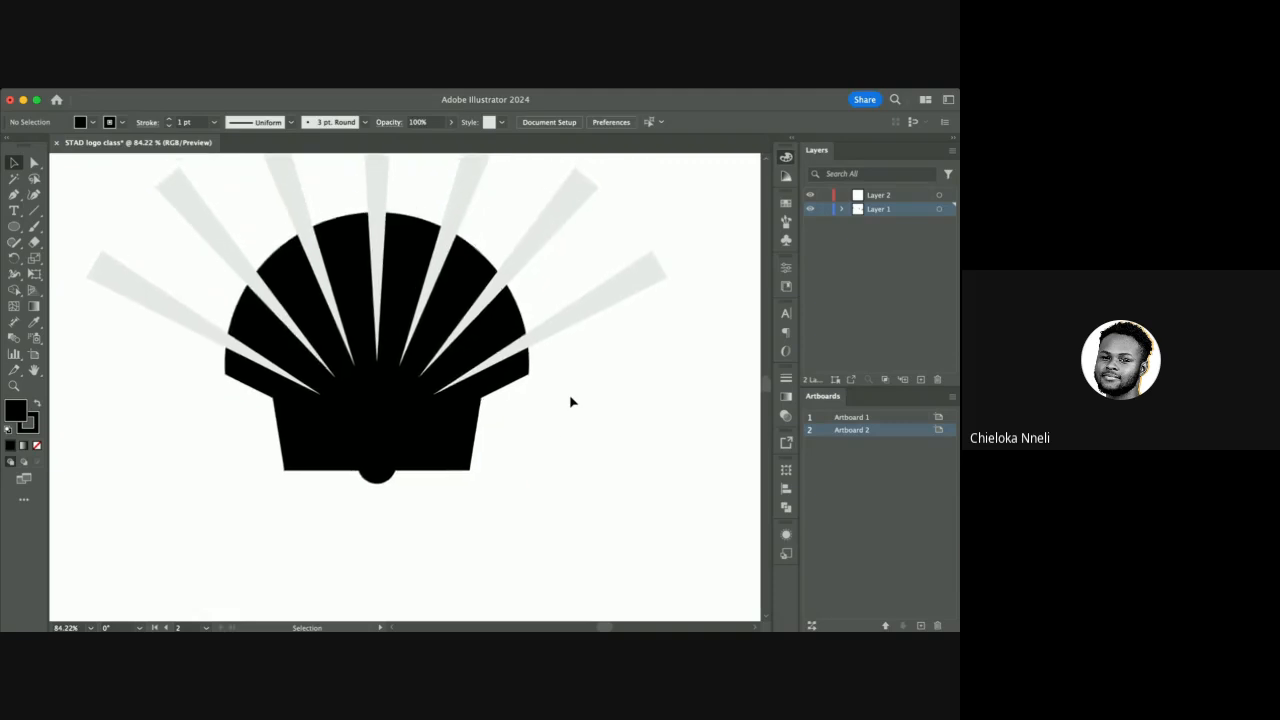
pyautogui.scroll(-5, 571, 401)
pyautogui.scroll(1, 571, 401)
pyautogui.hscroll(2, 571, 401)
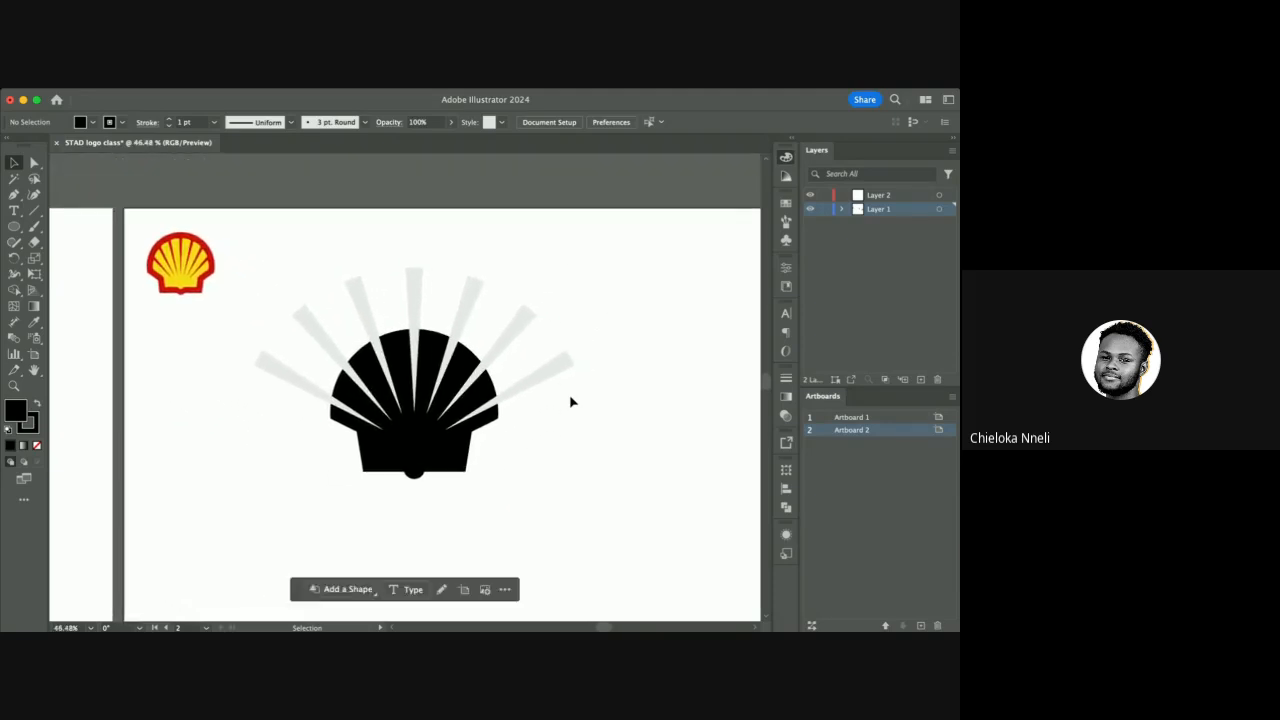
# Subtract the grey ray group from the shell silhouette with a Pathfinder operation and inspect the cut shape.
pyautogui.click(414, 278)
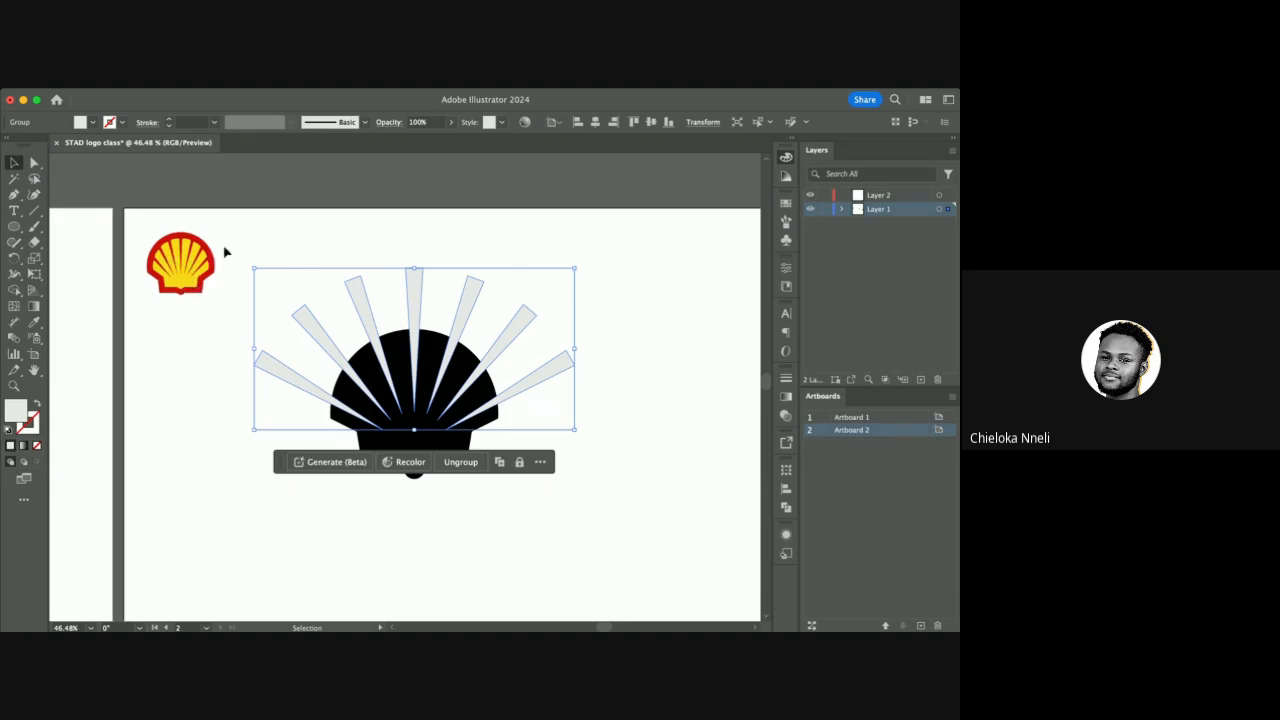
pyautogui.click(335, 239)
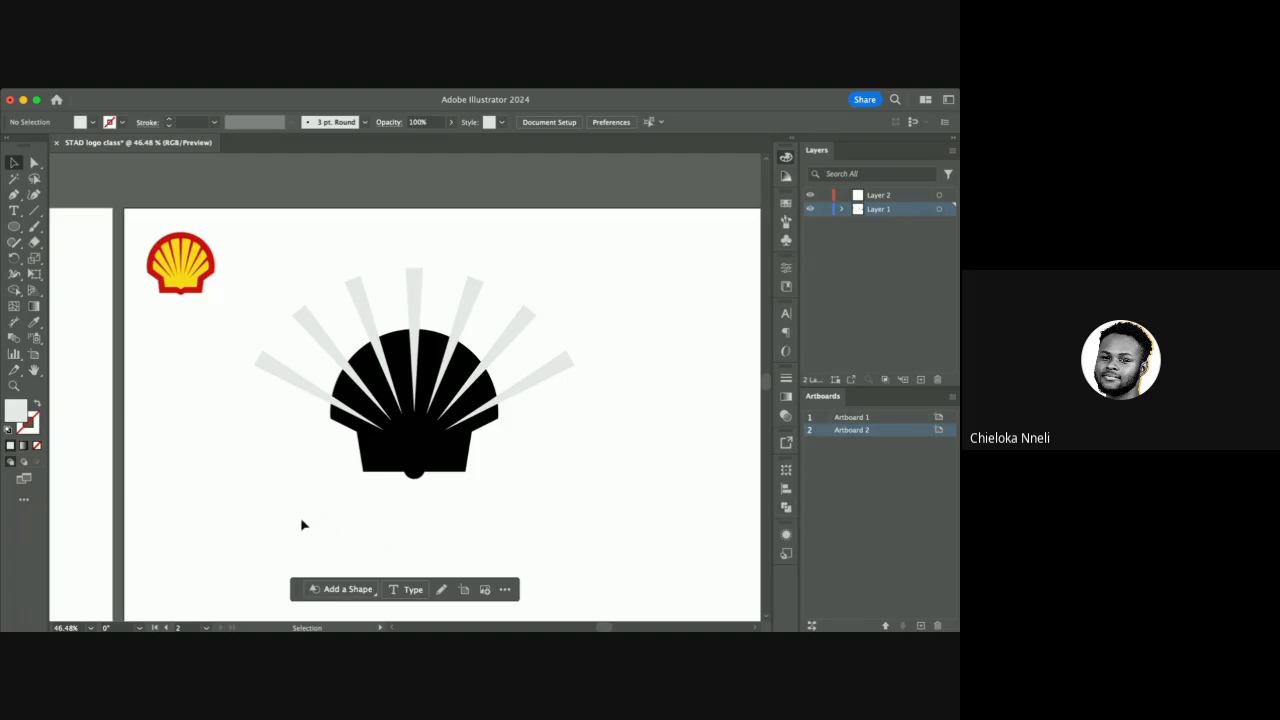
pyautogui.moveTo(300, 517); pyautogui.dragTo(543, 353)
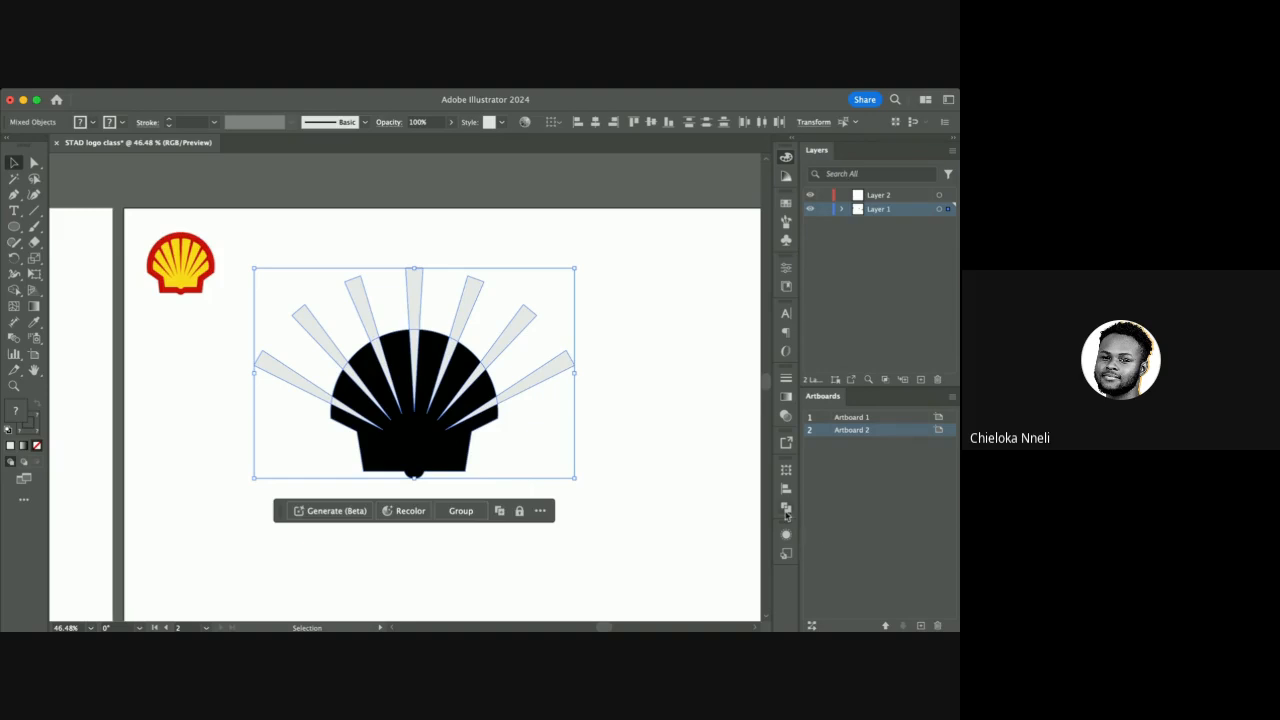
pyautogui.click(648, 498)
pyautogui.click(568, 358)
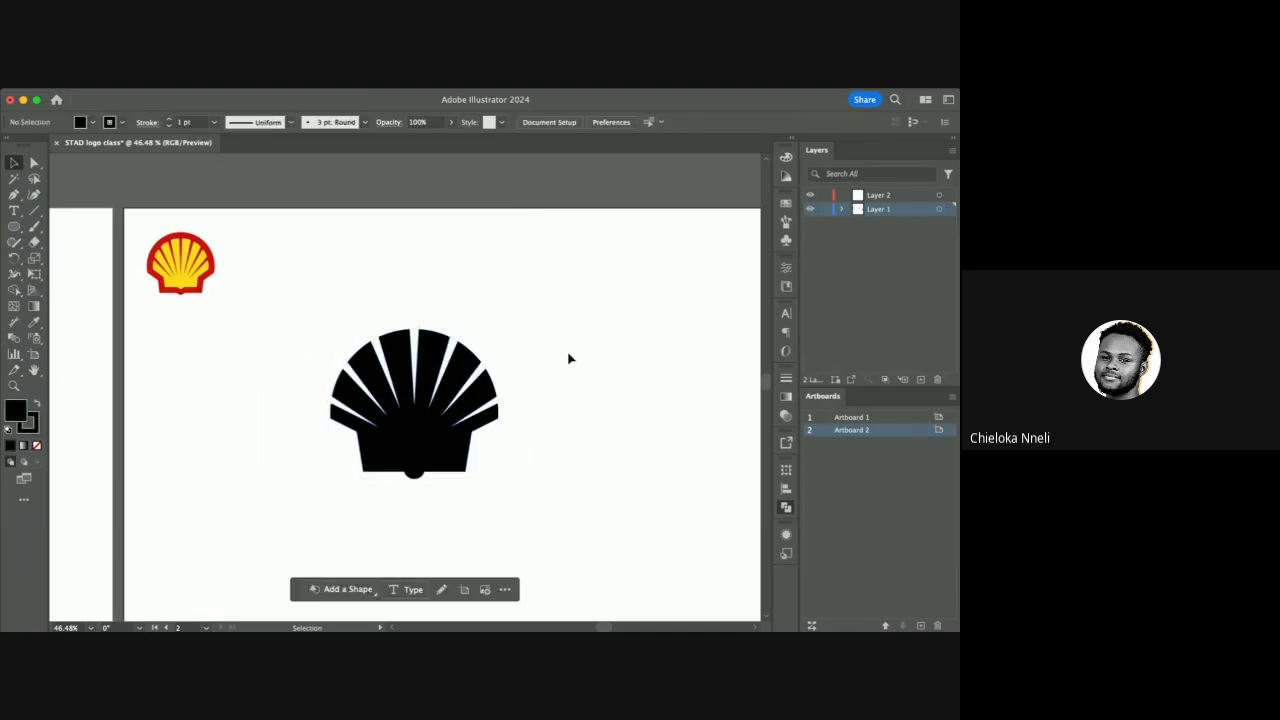
pyautogui.click(472, 334)
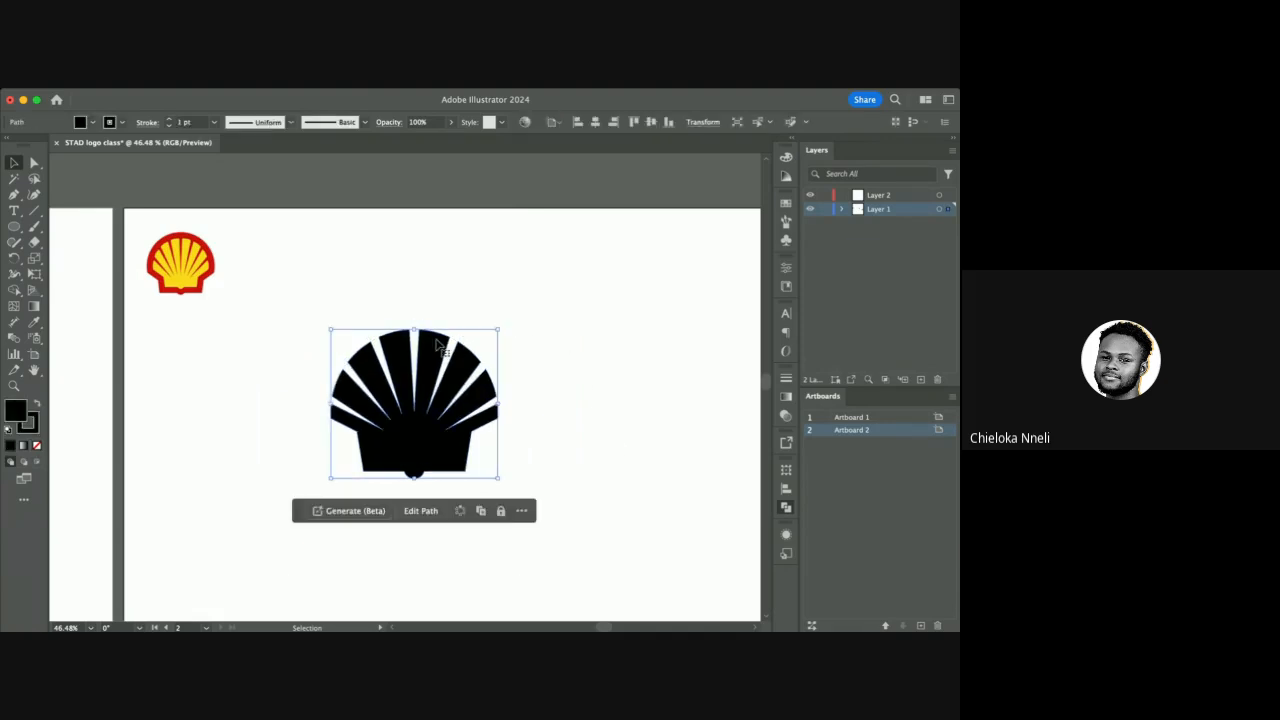
pyautogui.scroll(1, 414, 347)
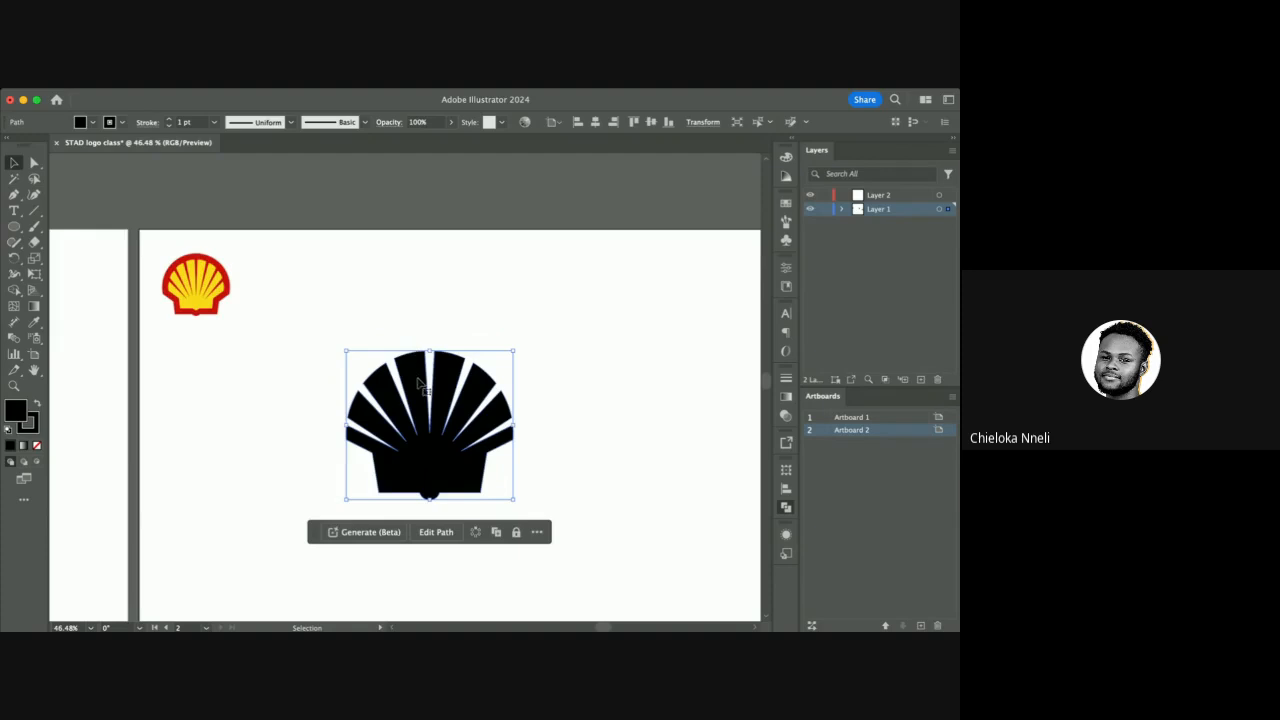
pyautogui.scroll(5, 418, 383)
pyautogui.scroll(-5, 418, 383)
pyautogui.scroll(3, 418, 383)
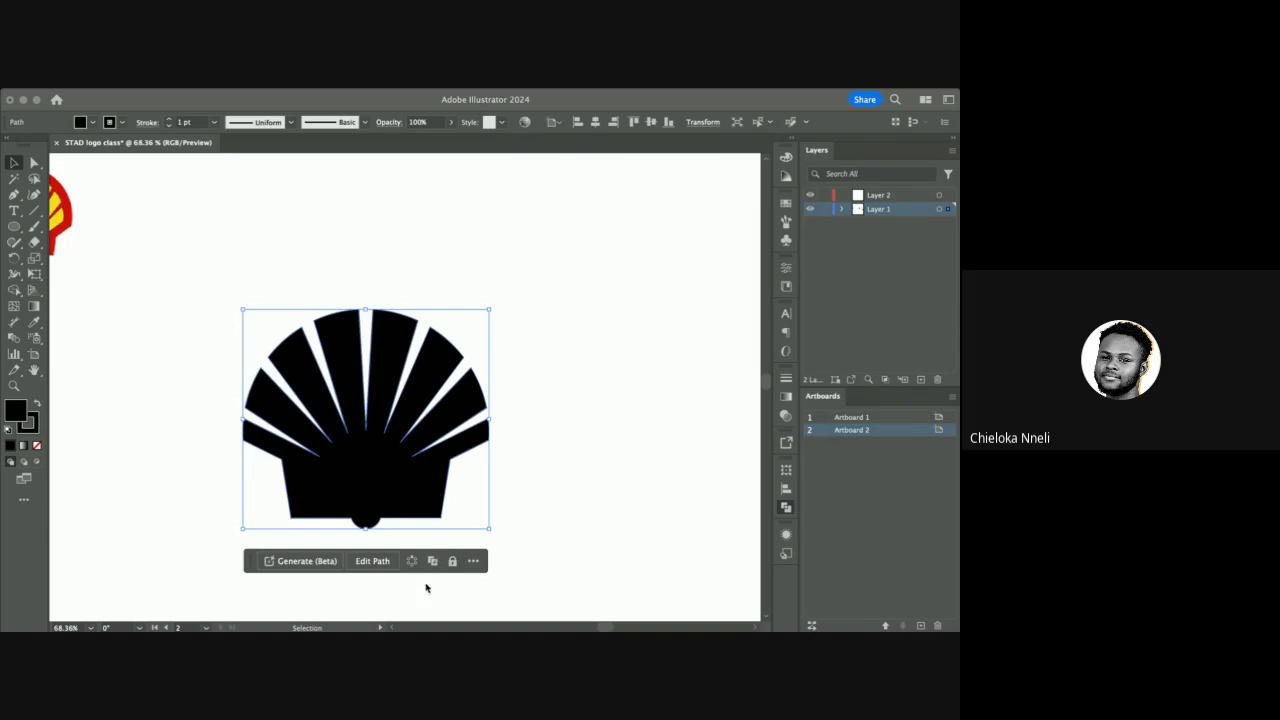
# Undo the Pathfinder subtraction of the rays and deselect everything.
pyautogui.click(407, 507)
pyautogui.press('super+z')
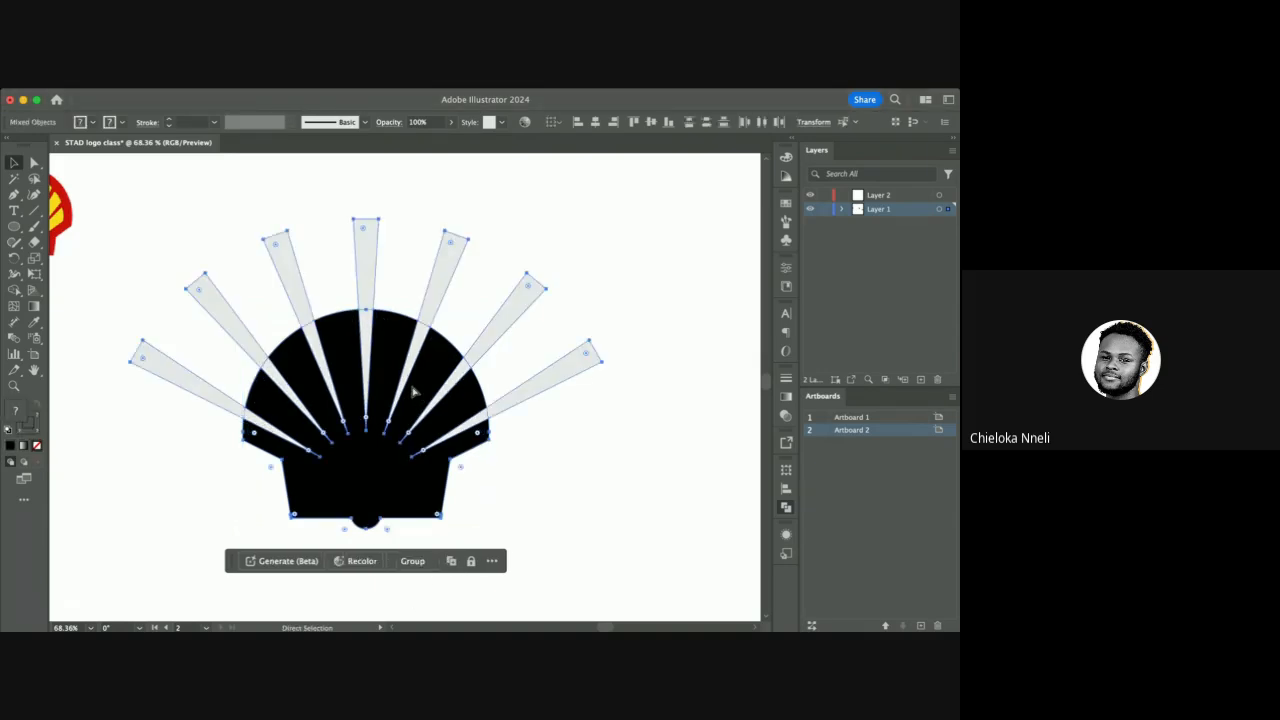
pyautogui.press('v')
pyautogui.click(612, 218)
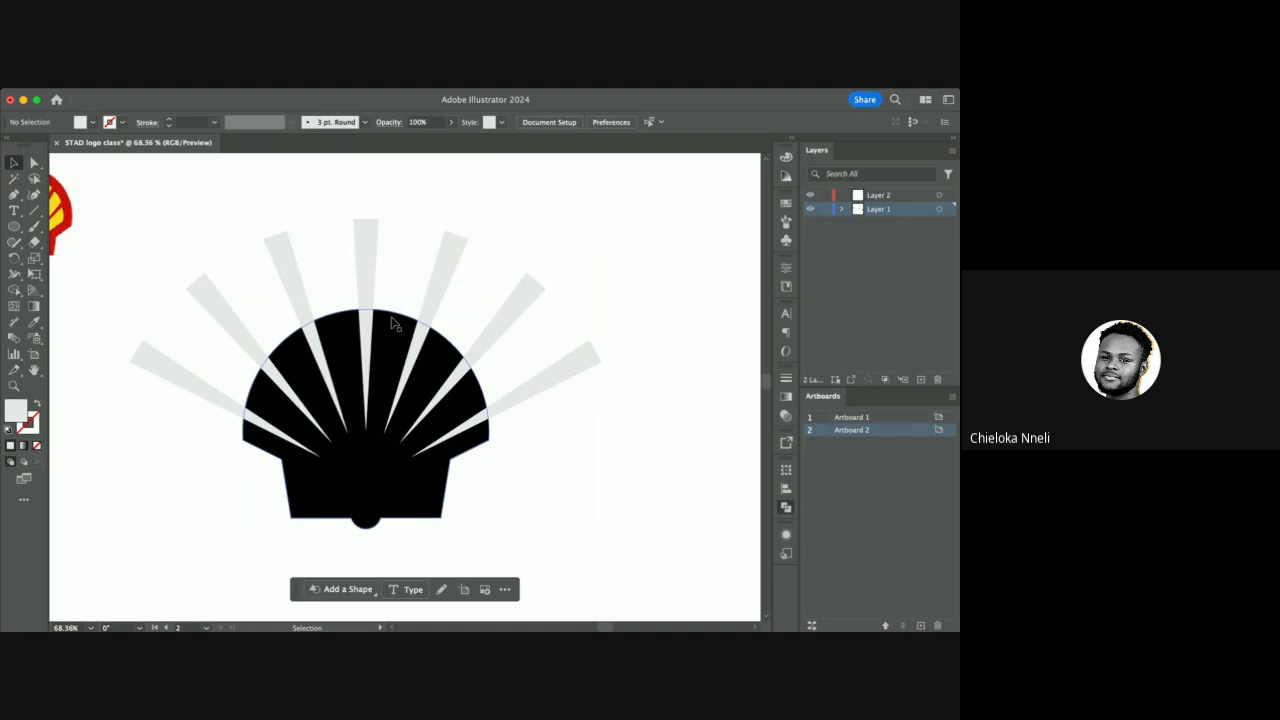
# Duplicate the shell silhouette together with its grey ray group directly below the original, and deselect the copy.
pyautogui.click(366, 272)
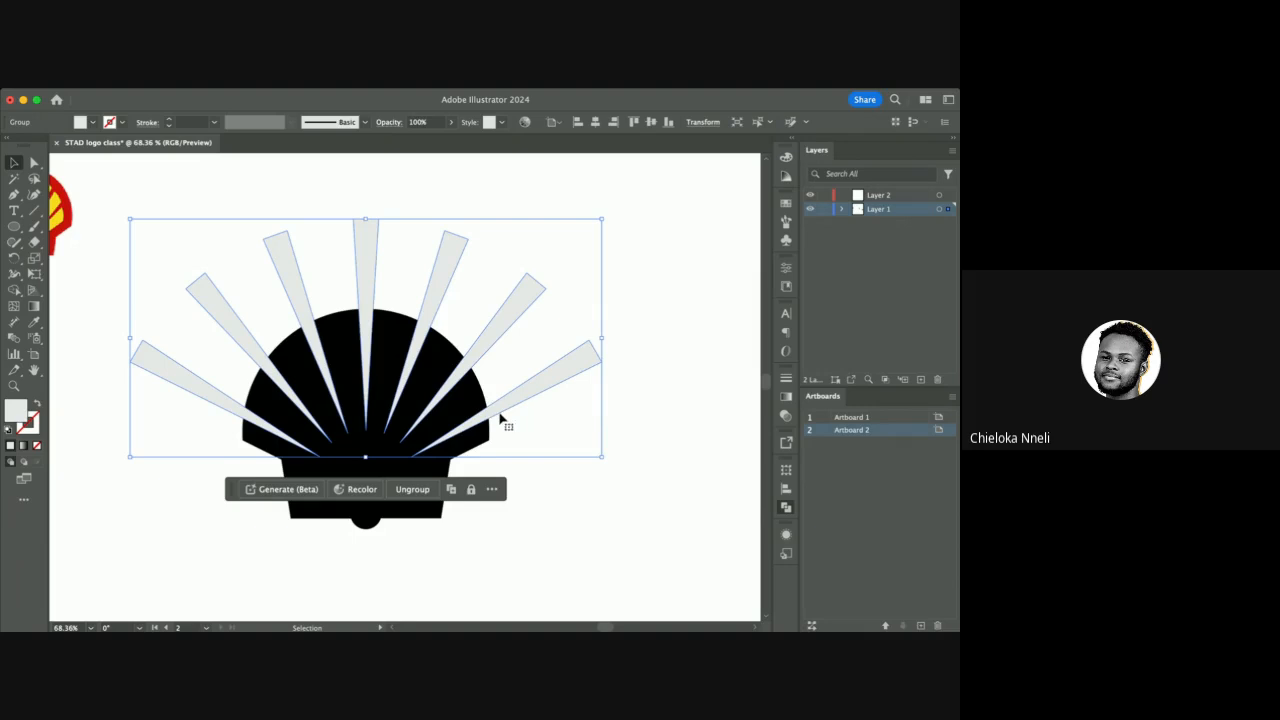
pyautogui.click(379, 317)
pyautogui.click(381, 320)
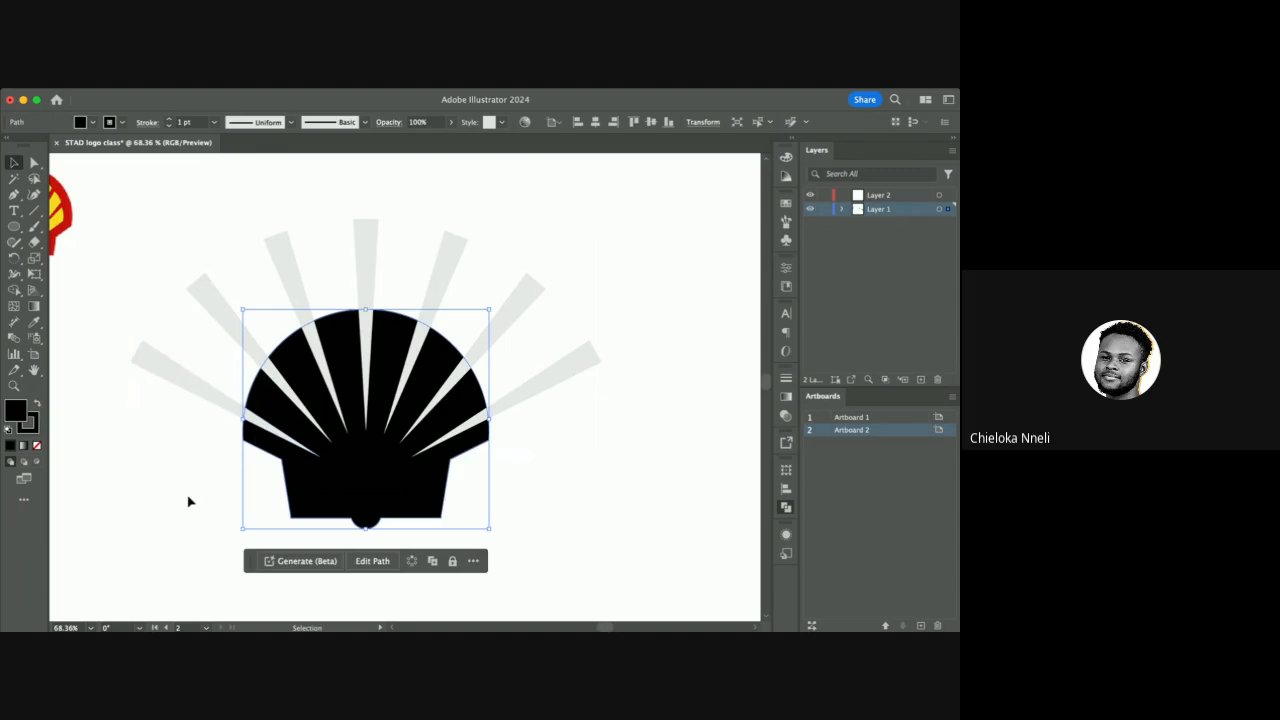
pyautogui.moveTo(188, 501); pyautogui.dragTo(603, 306)
pyautogui.scroll(-2, 406, 171)
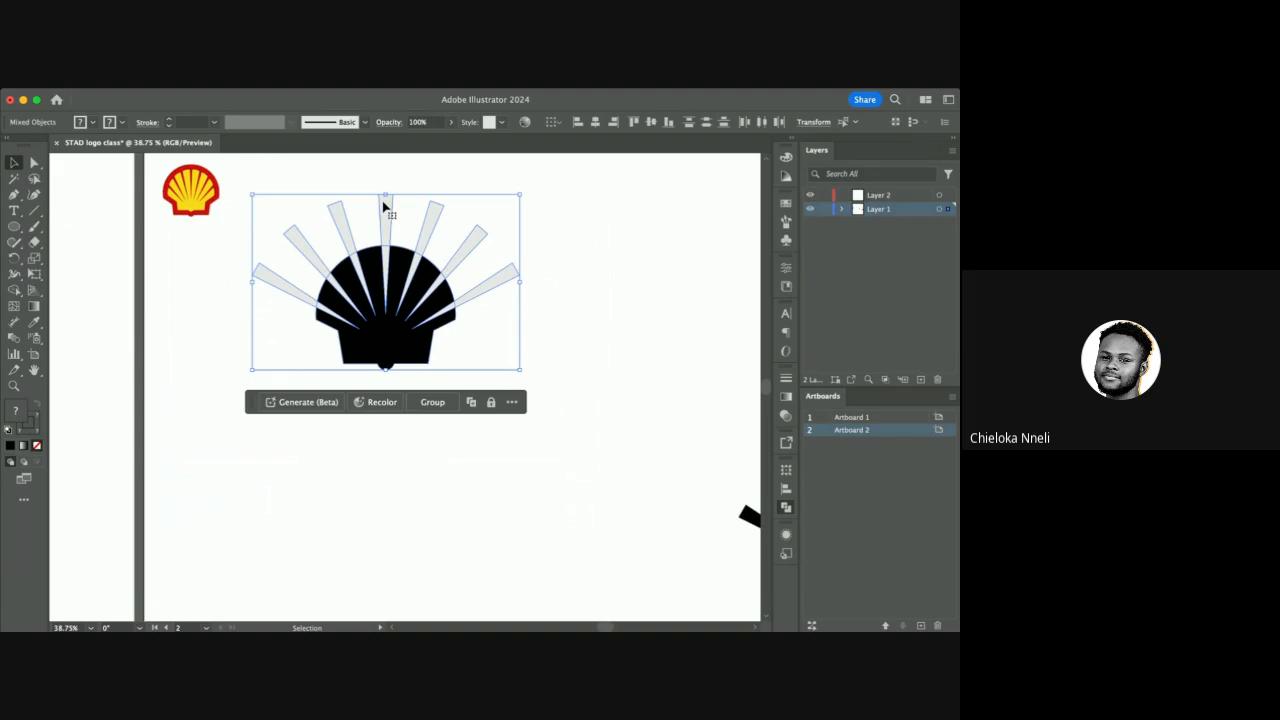
pyautogui.moveTo(383, 206); pyautogui.dragTo(391, 429)
pyautogui.click(250, 256)
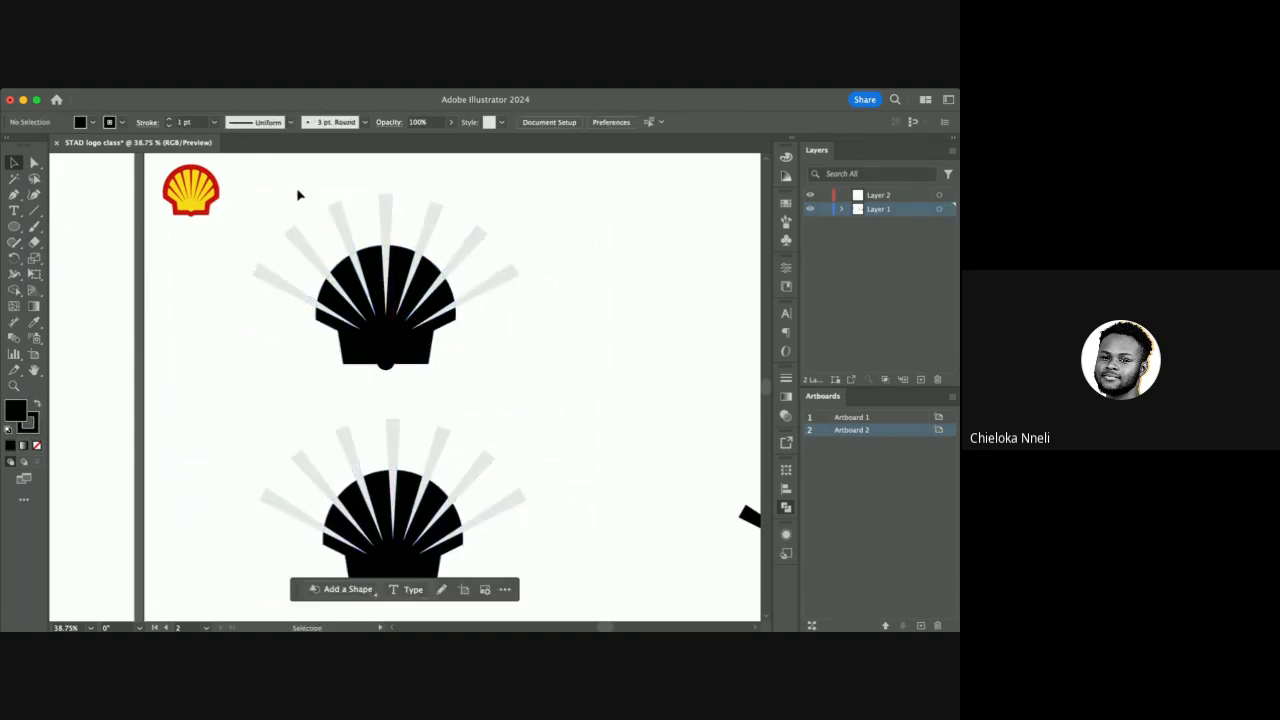
# Cut the three left rays out of the upper shell with Shape Builder, removing both their inner and outer parts.
pyautogui.moveTo(297, 194); pyautogui.dragTo(435, 321)
pyautogui.scroll(5, 435, 321)
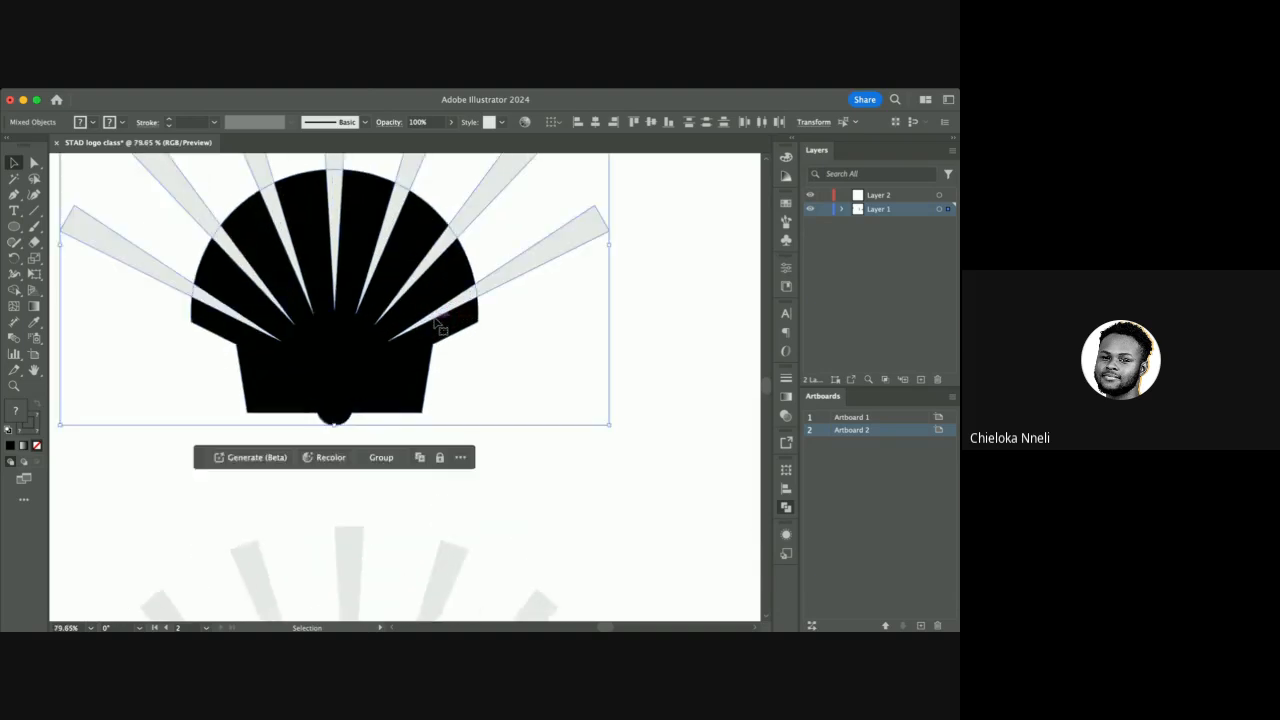
pyautogui.scroll(-4, 436, 322)
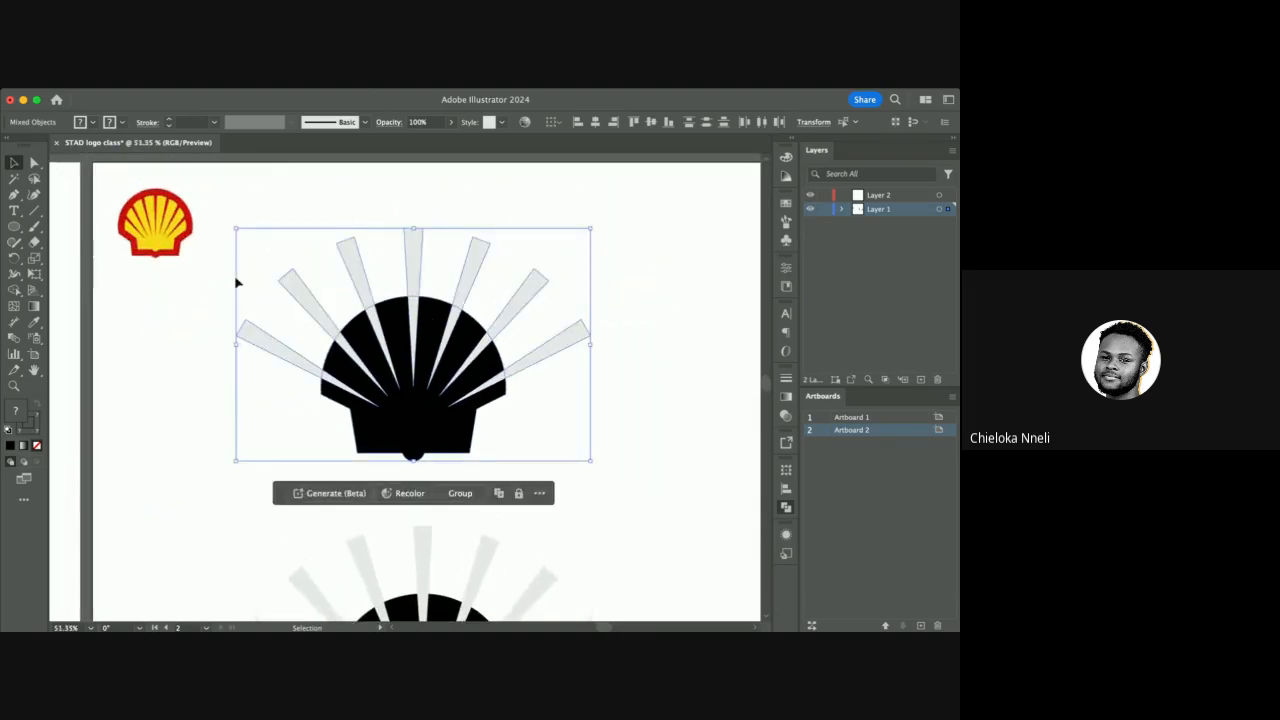
pyautogui.click(14, 289)
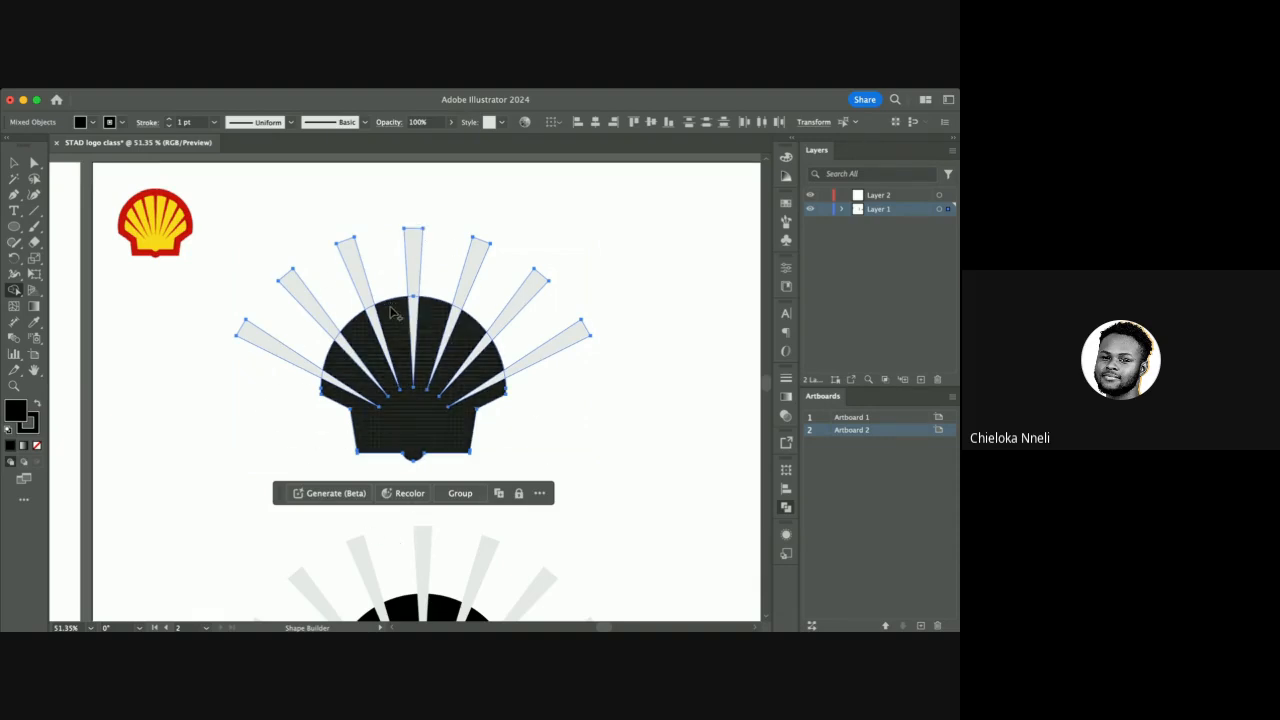
pyautogui.scroll(3, 392, 313)
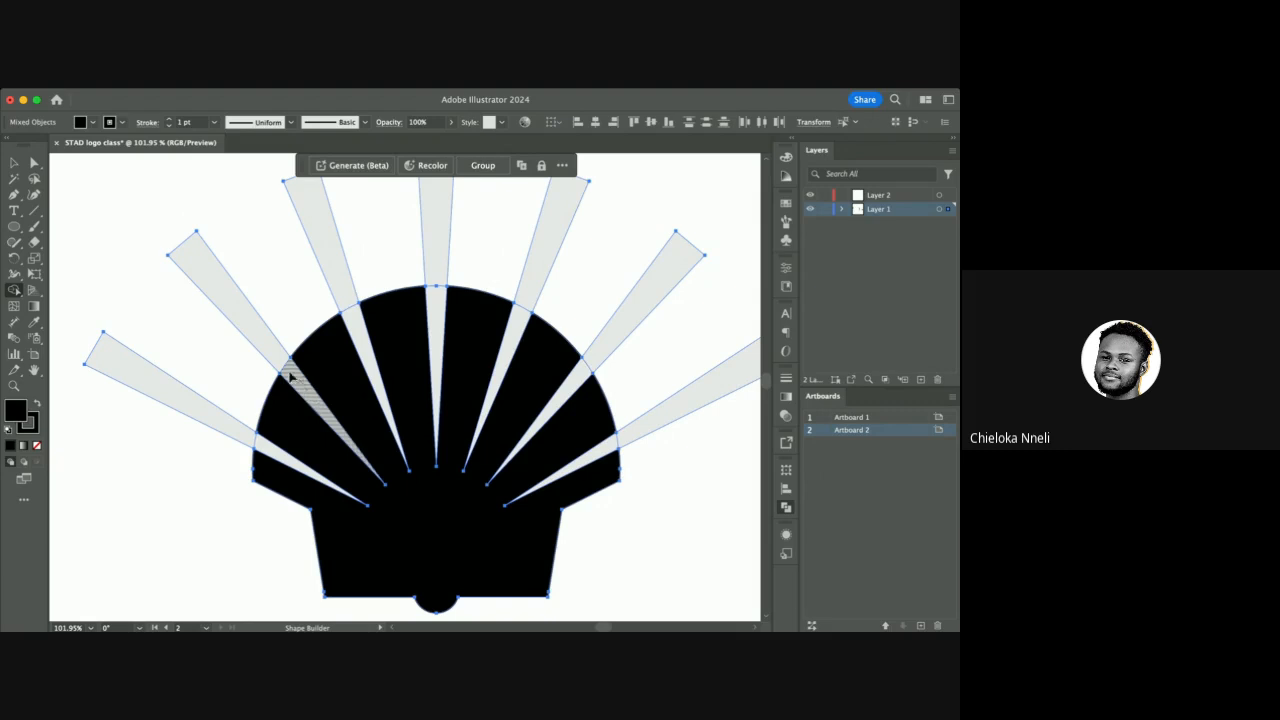
pyautogui.keyDown('alt'); pyautogui.click(280, 340); pyautogui.keyUp('alt')
pyautogui.keyDown('alt'); pyautogui.click(210, 410); pyautogui.keyUp('alt')
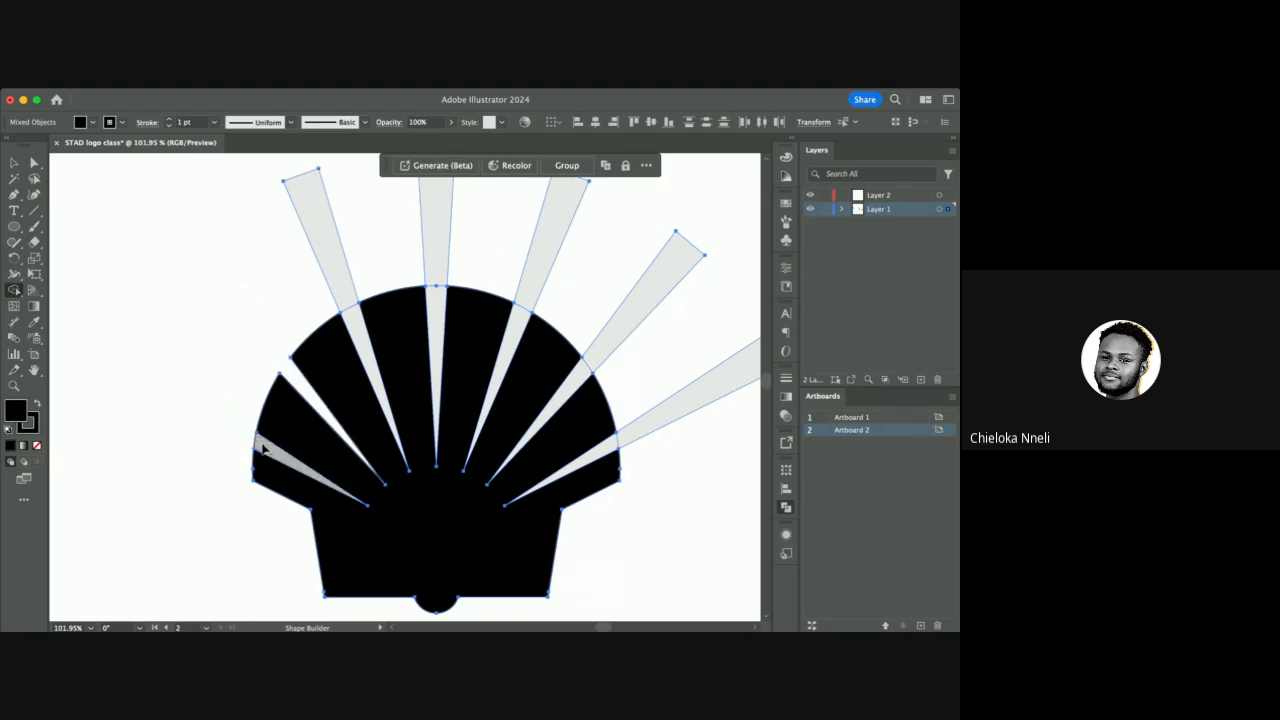
pyautogui.keyDown('alt'); pyautogui.click(343, 302); pyautogui.keyUp('alt')
pyautogui.keyDown('alt'); pyautogui.click(350, 322); pyautogui.keyUp('alt')
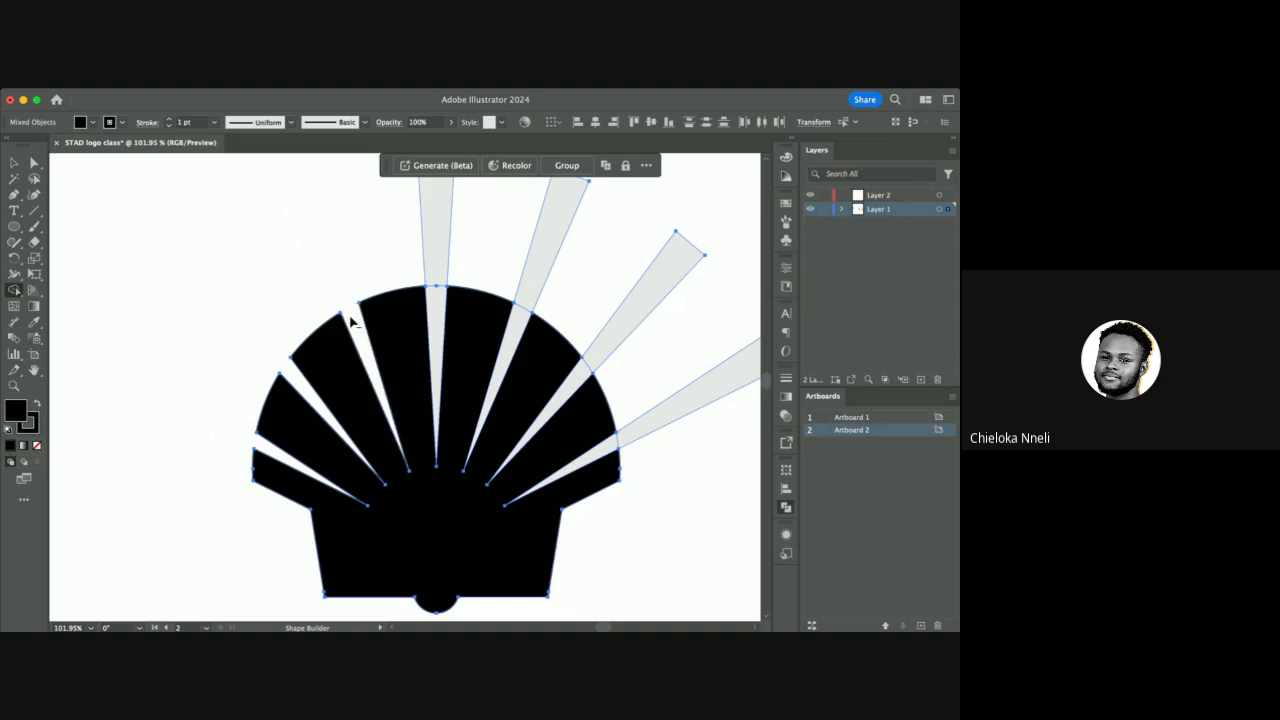
# Remove the central ray and the three right rays from the upper shell with Shape Builder, and deselect the shape.
pyautogui.keyDown('alt'); pyautogui.click(437, 245); pyautogui.keyUp('alt')
pyautogui.keyDown('alt'); pyautogui.click(440, 305); pyautogui.keyUp('alt')
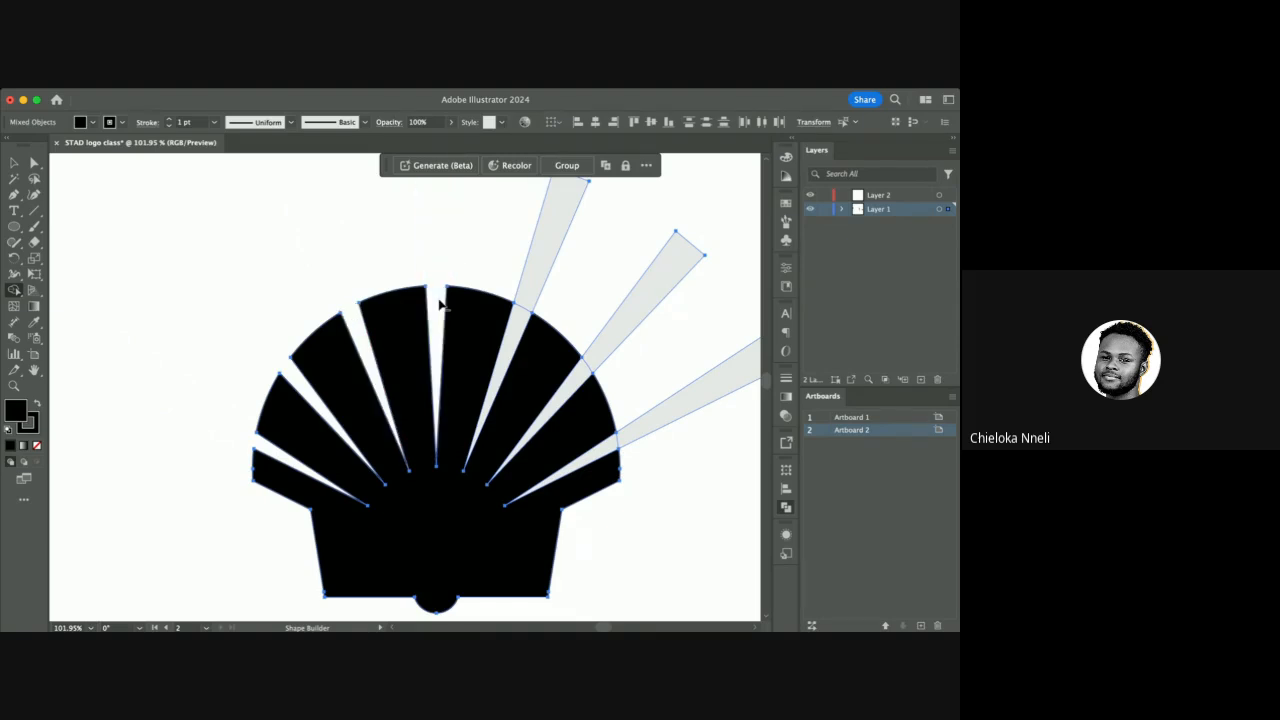
pyautogui.keyDown('alt'); pyautogui.click(537, 274); pyautogui.keyUp('alt')
pyautogui.keyDown('alt'); pyautogui.click(515, 327); pyautogui.keyUp('alt')
pyautogui.keyDown('alt'); pyautogui.click(580, 386); pyautogui.keyUp('alt')
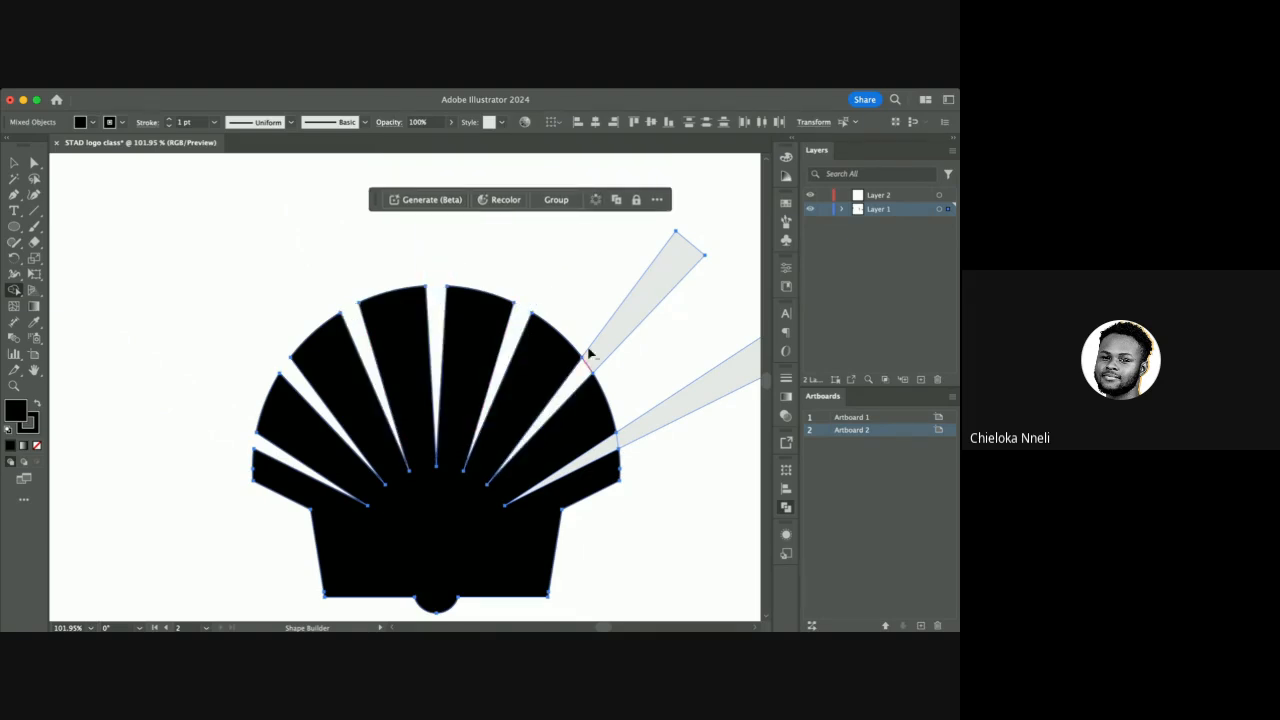
pyautogui.keyDown('alt'); pyautogui.click(590, 348); pyautogui.keyUp('alt')
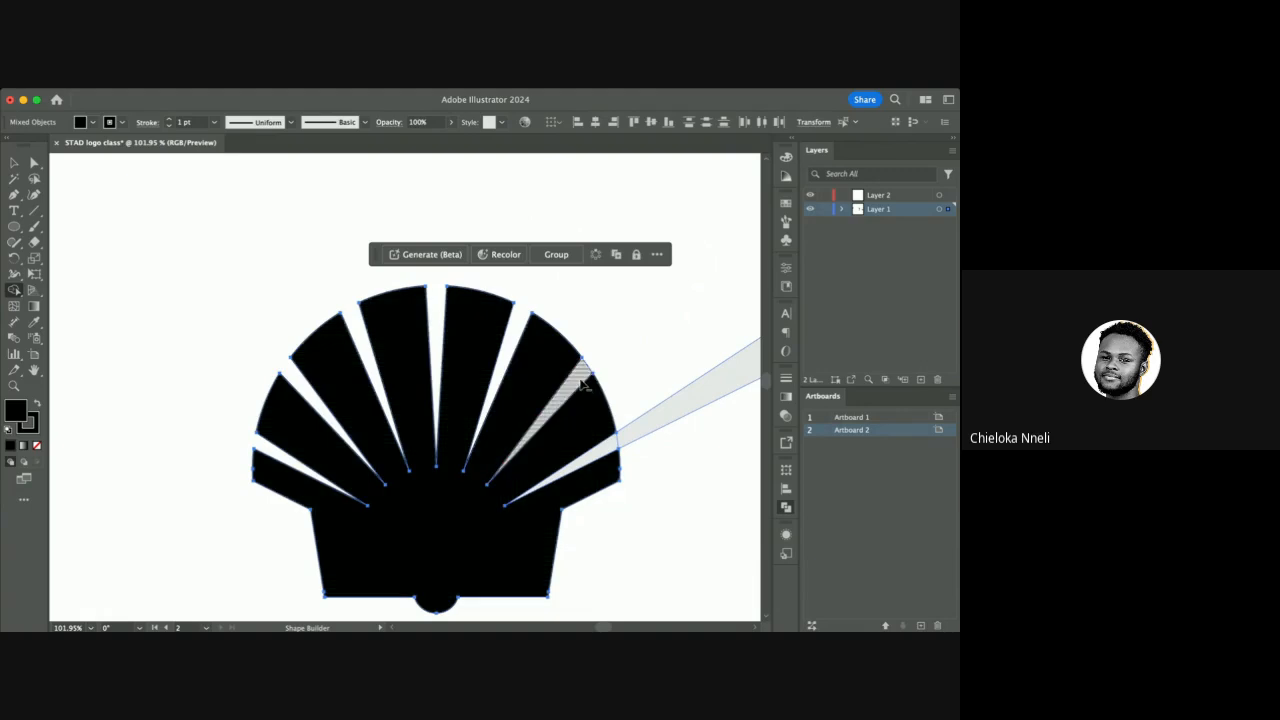
pyautogui.keyDown('alt'); pyautogui.click(627, 441); pyautogui.keyUp('alt')
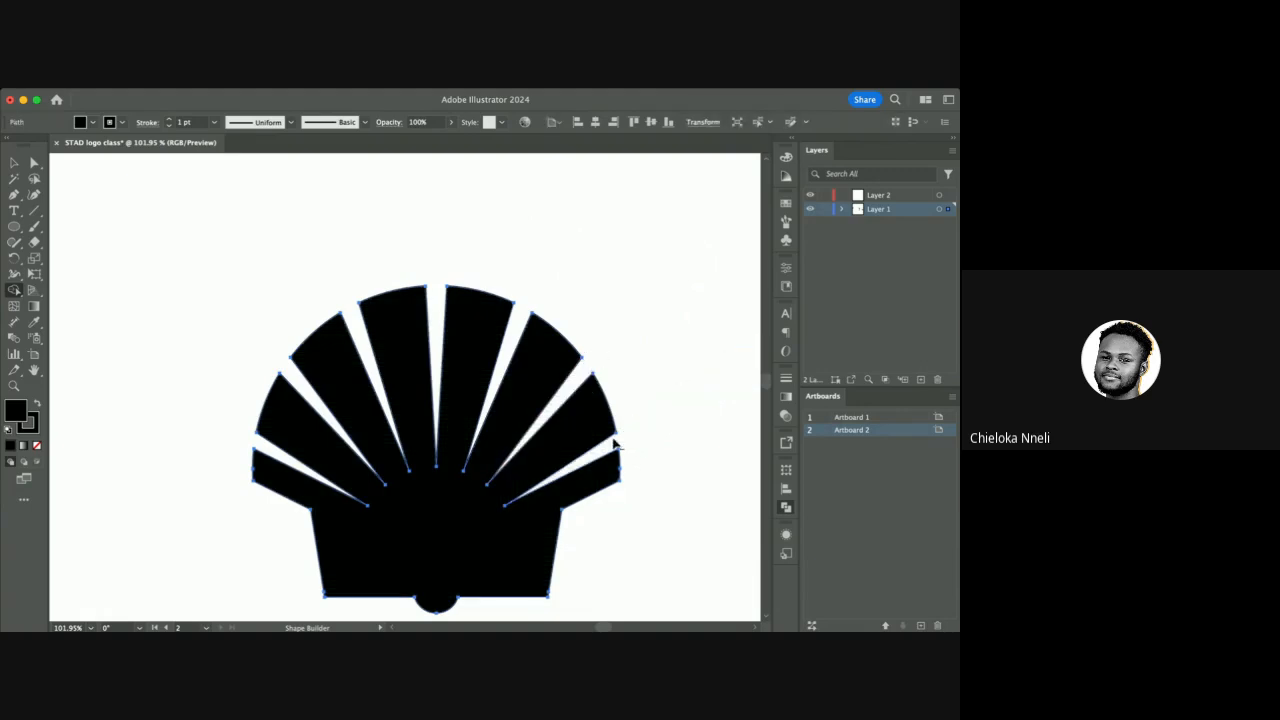
pyautogui.scroll(-6, 591, 220)
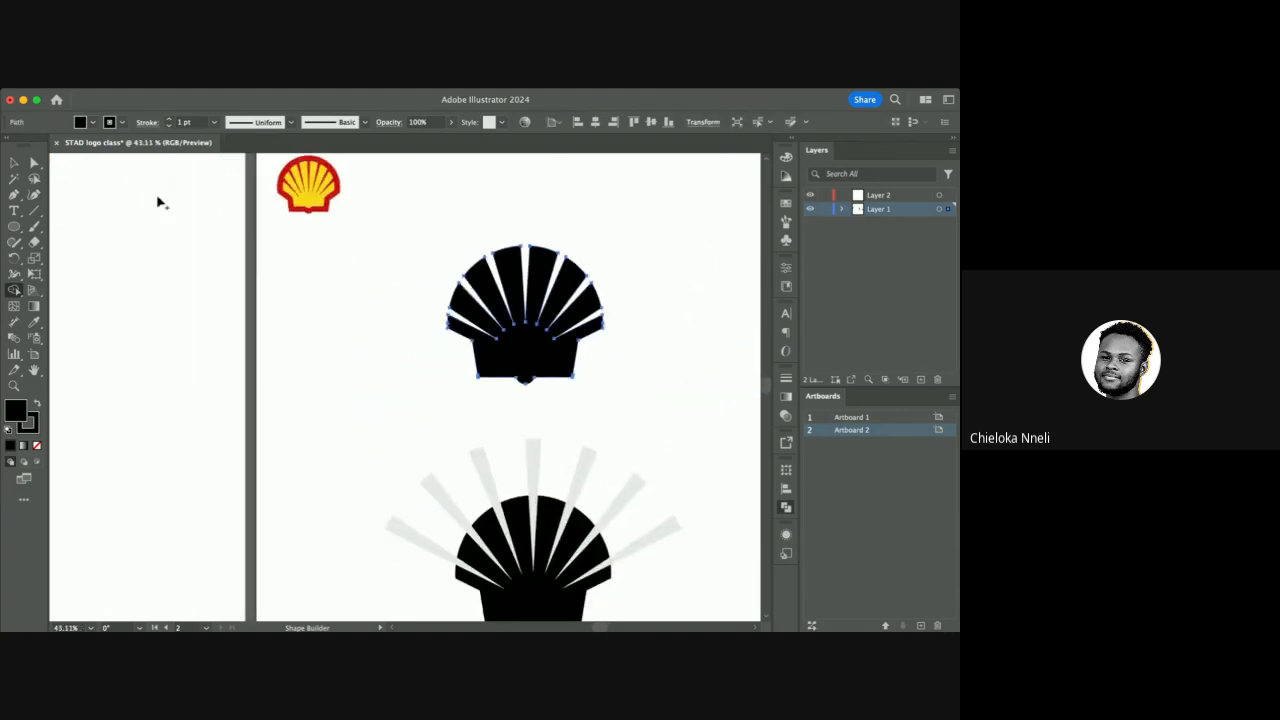
pyautogui.click(14, 162)
pyautogui.click(575, 198)
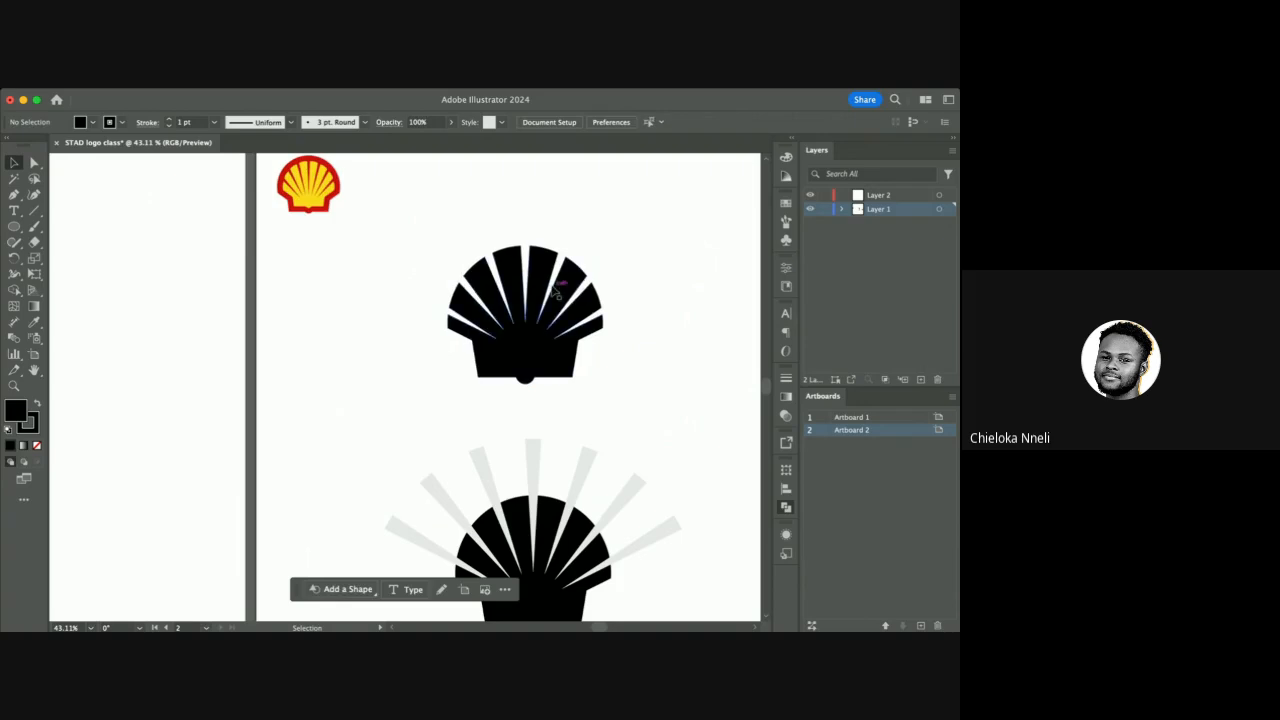
# Examine the cut-out upper shell and the lower shell with its overlapping grey ray group.
pyautogui.scroll(3, 557, 290)
pyautogui.scroll(-5, 545, 275)
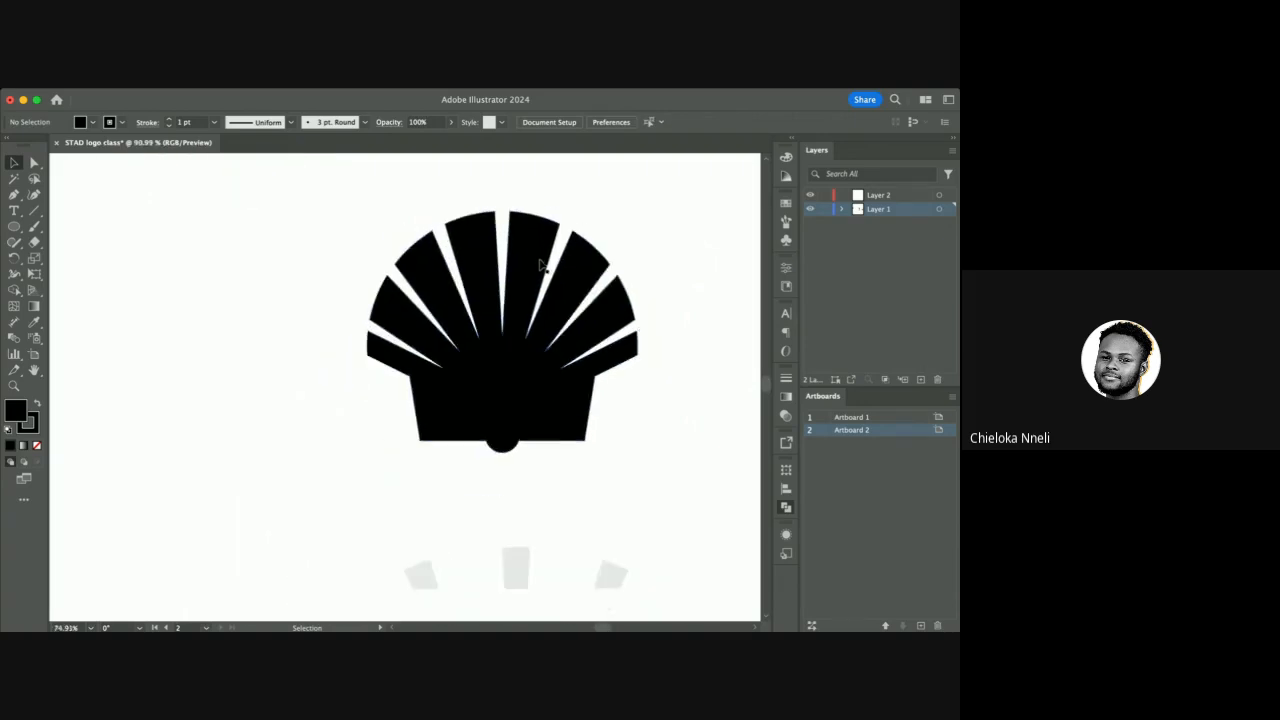
pyautogui.scroll(5, 457, 312)
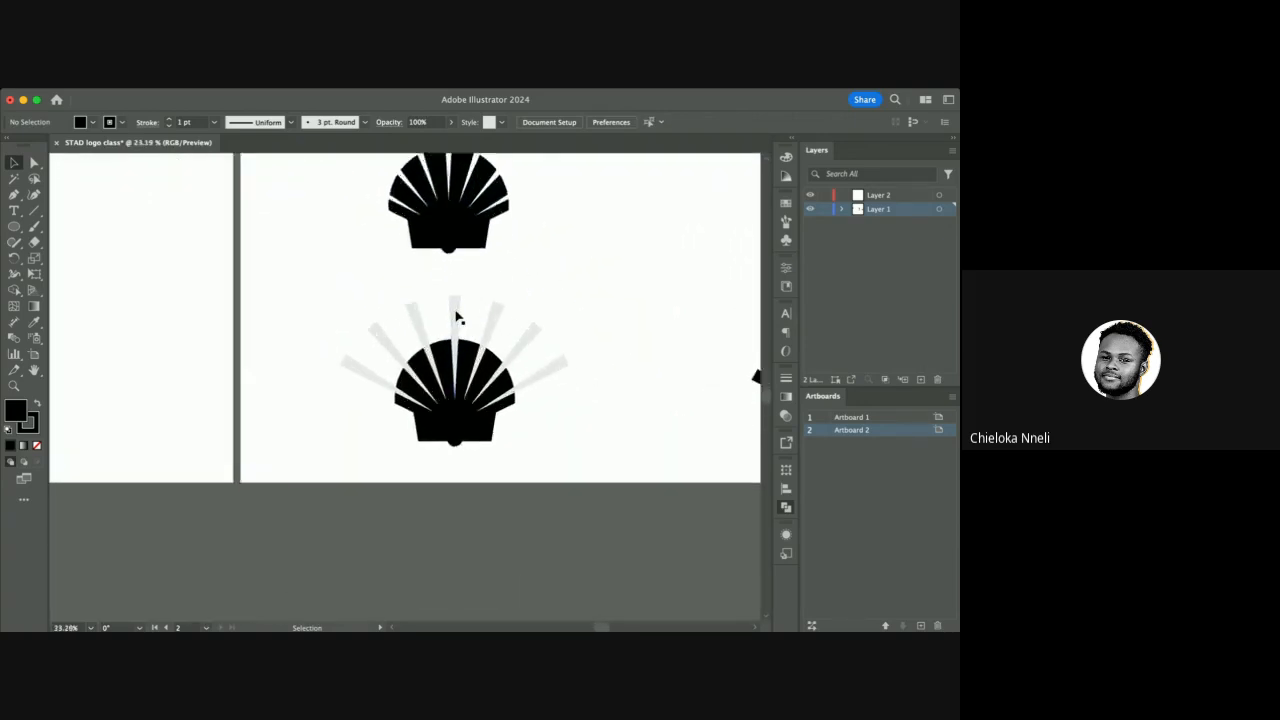
pyautogui.scroll(-2, 455, 317)
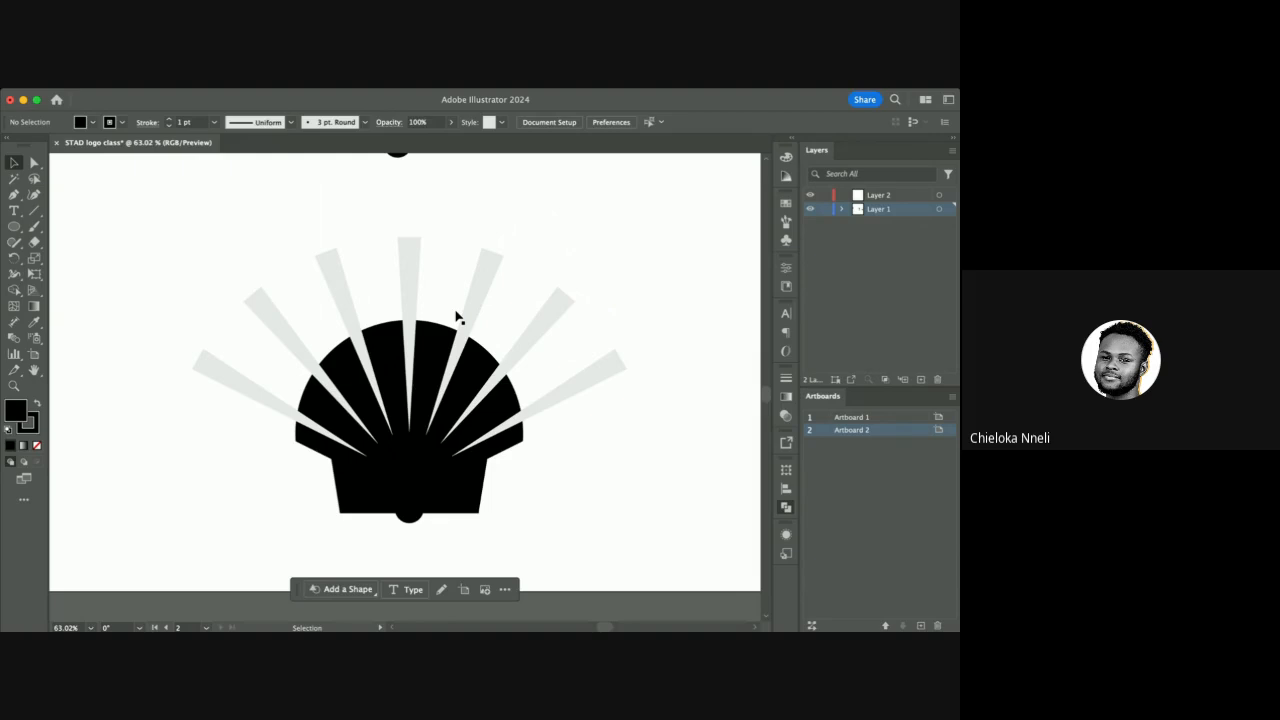
pyautogui.hscroll(3, 457, 314)
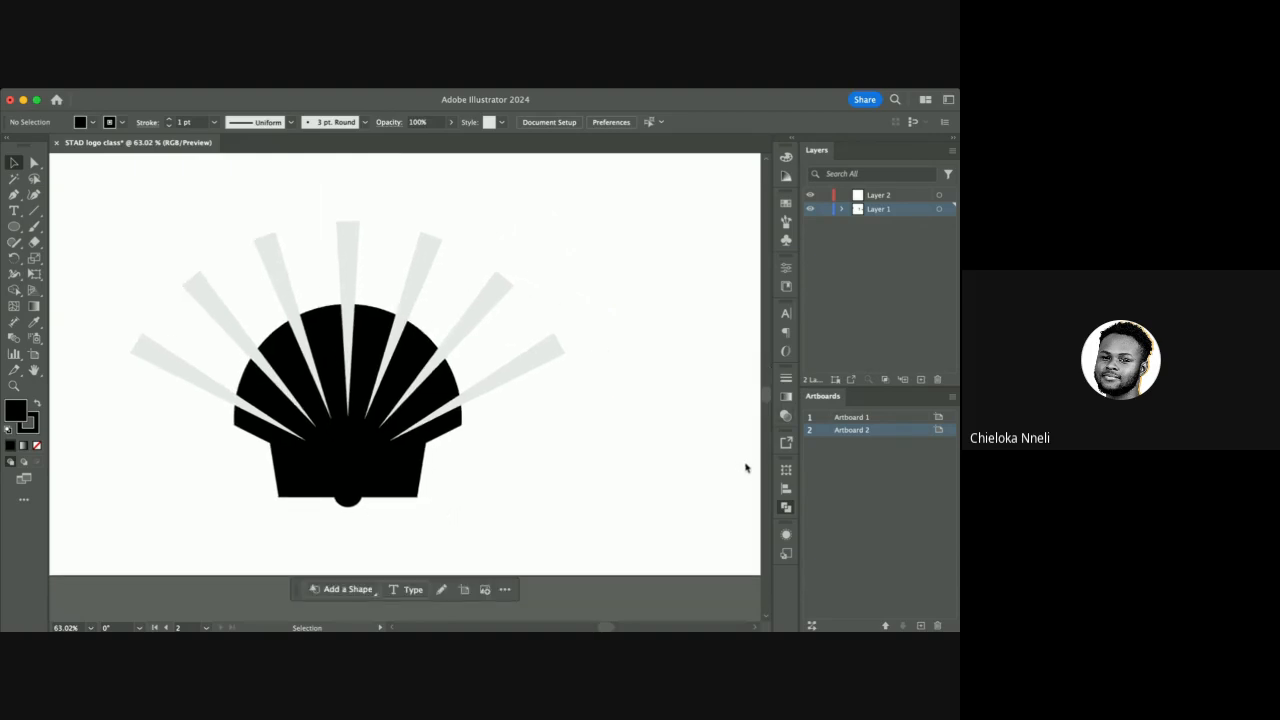
pyautogui.hscroll(-3, 574, 469)
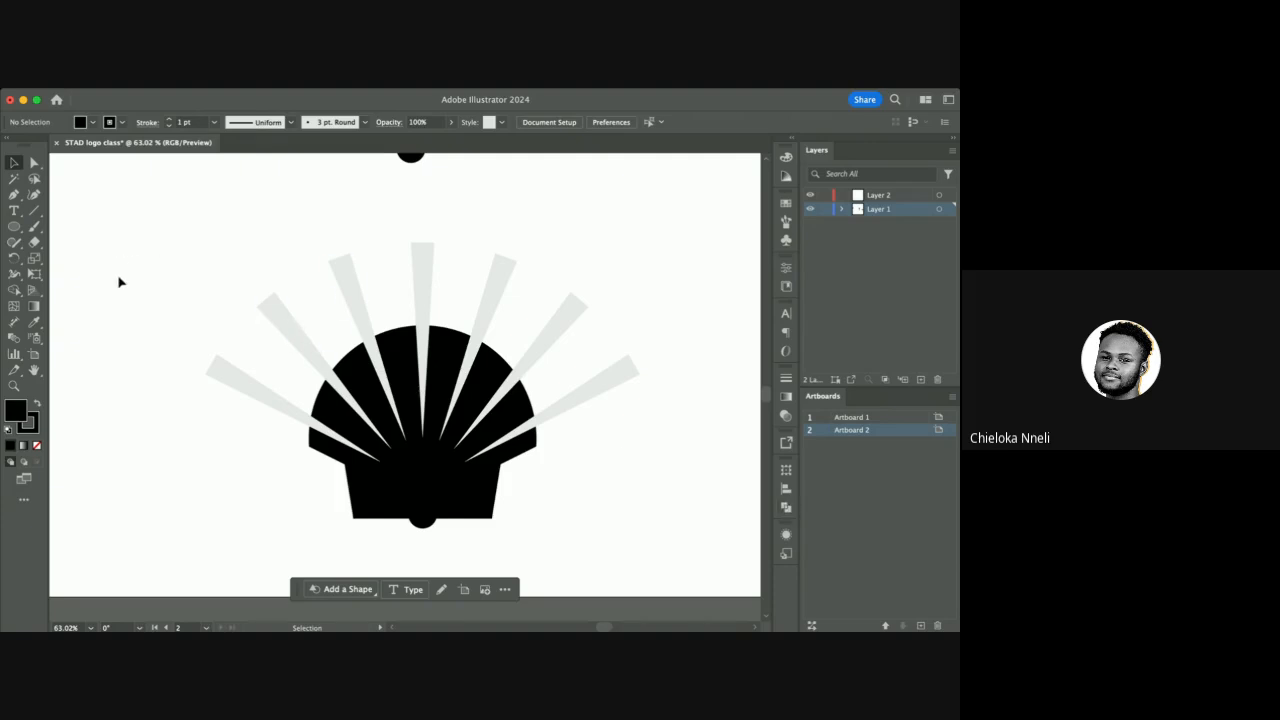
pyautogui.moveTo(118, 282); pyautogui.dragTo(619, 514)
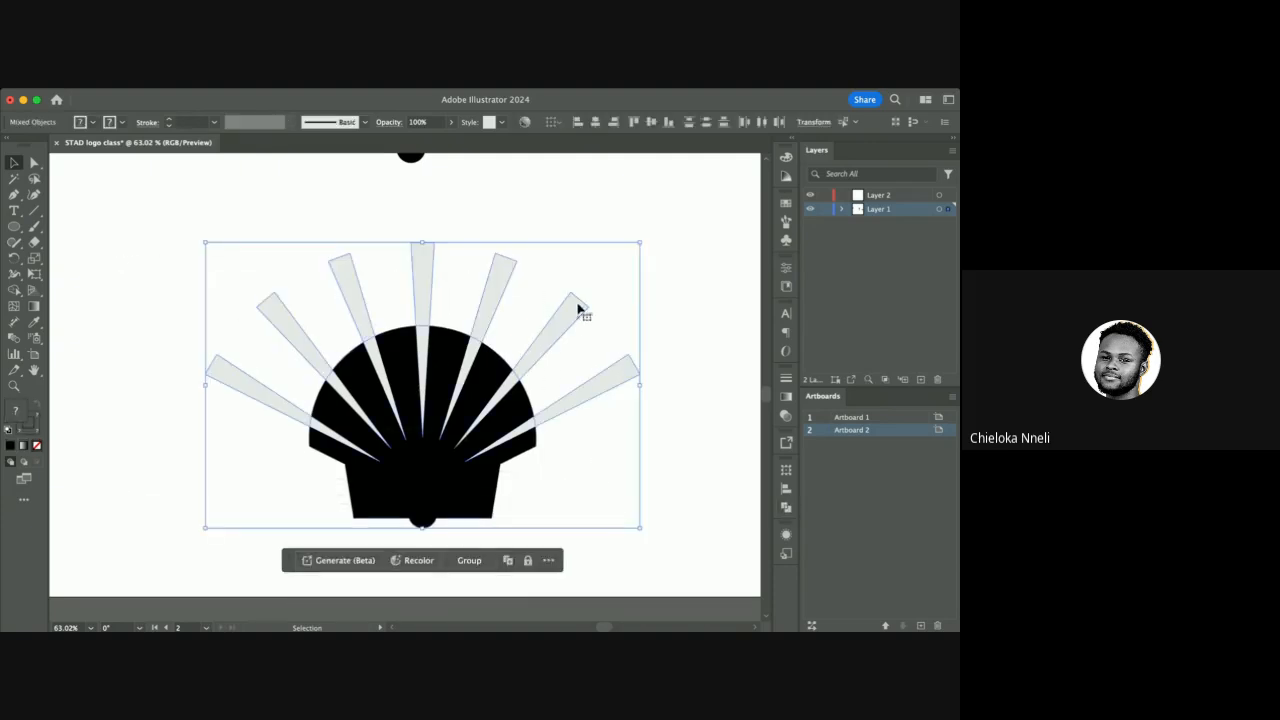
pyautogui.click(700, 391)
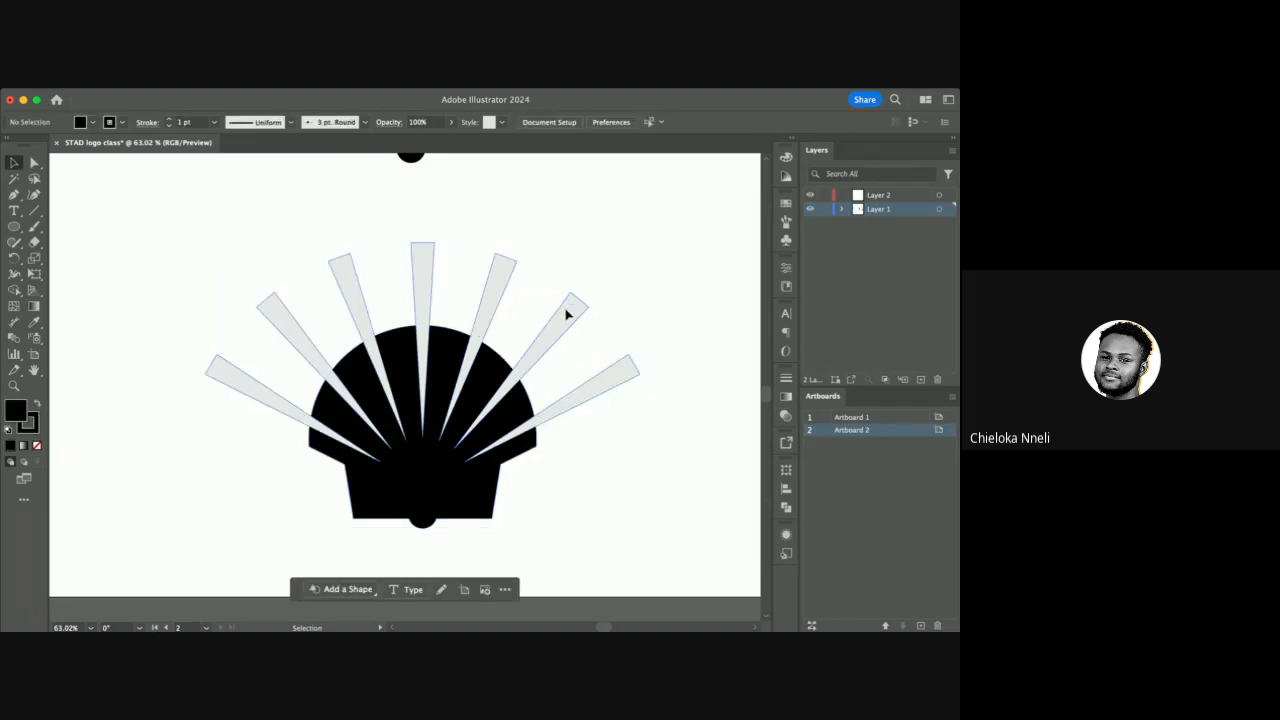
pyautogui.click(566, 315)
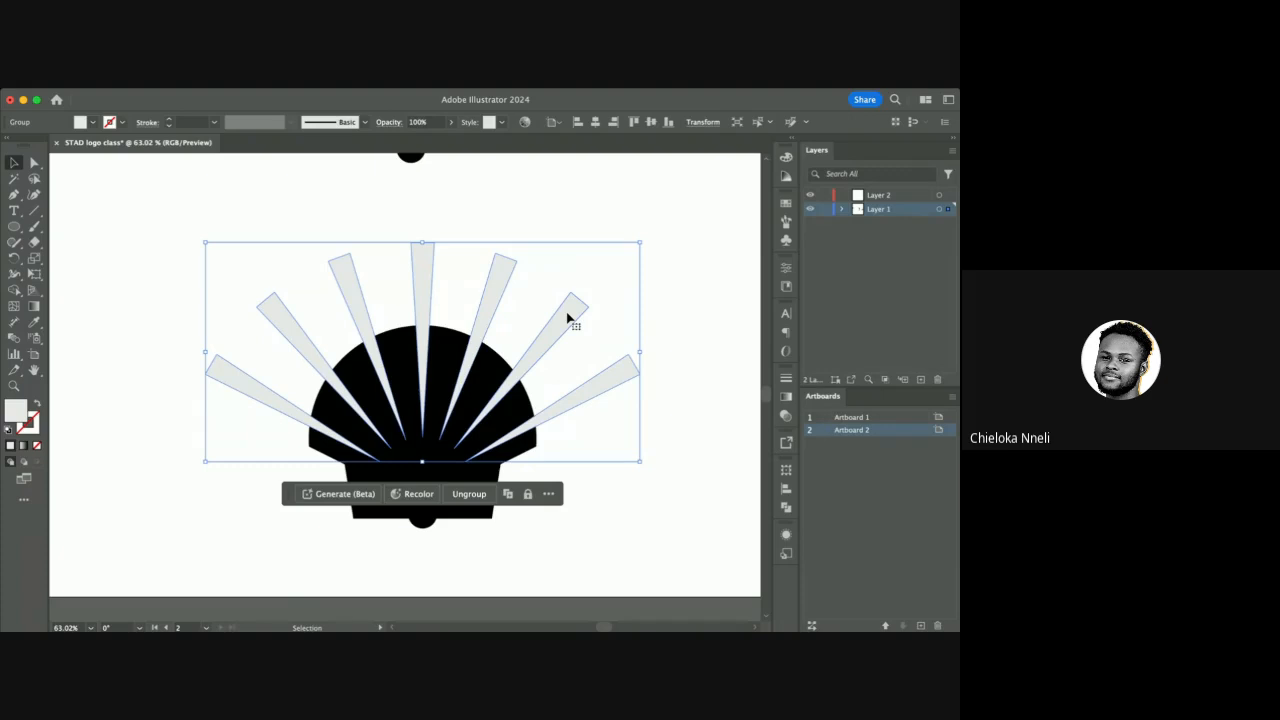
pyautogui.click(655, 210)
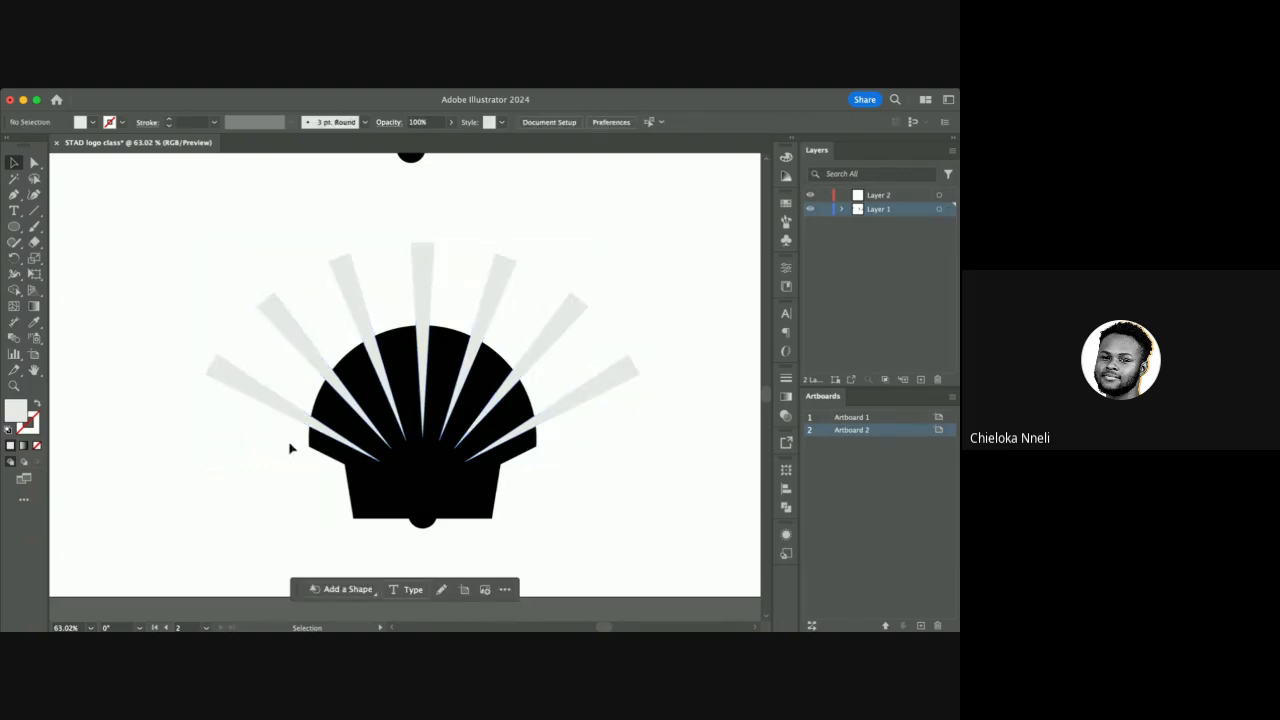
# Expand Layer 1 to list its objects while the grey ray group is selected, and deselect the group.
pyautogui.click(240, 379)
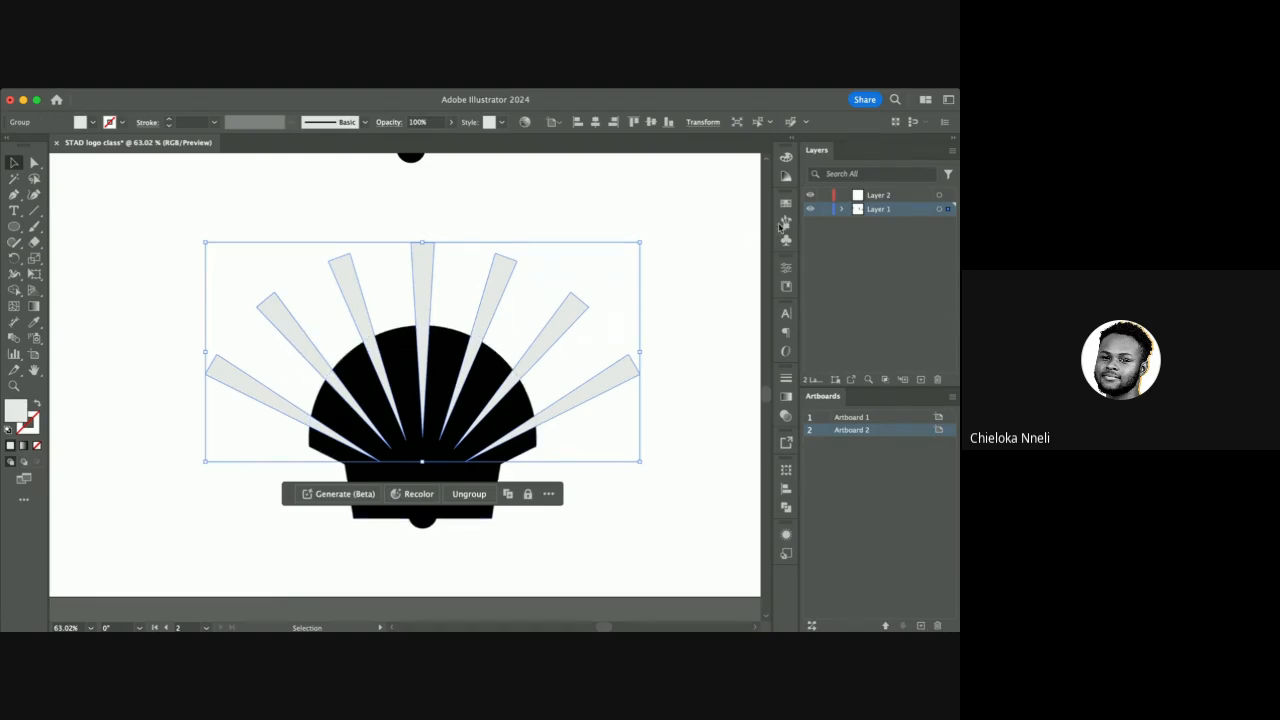
pyautogui.click(842, 209)
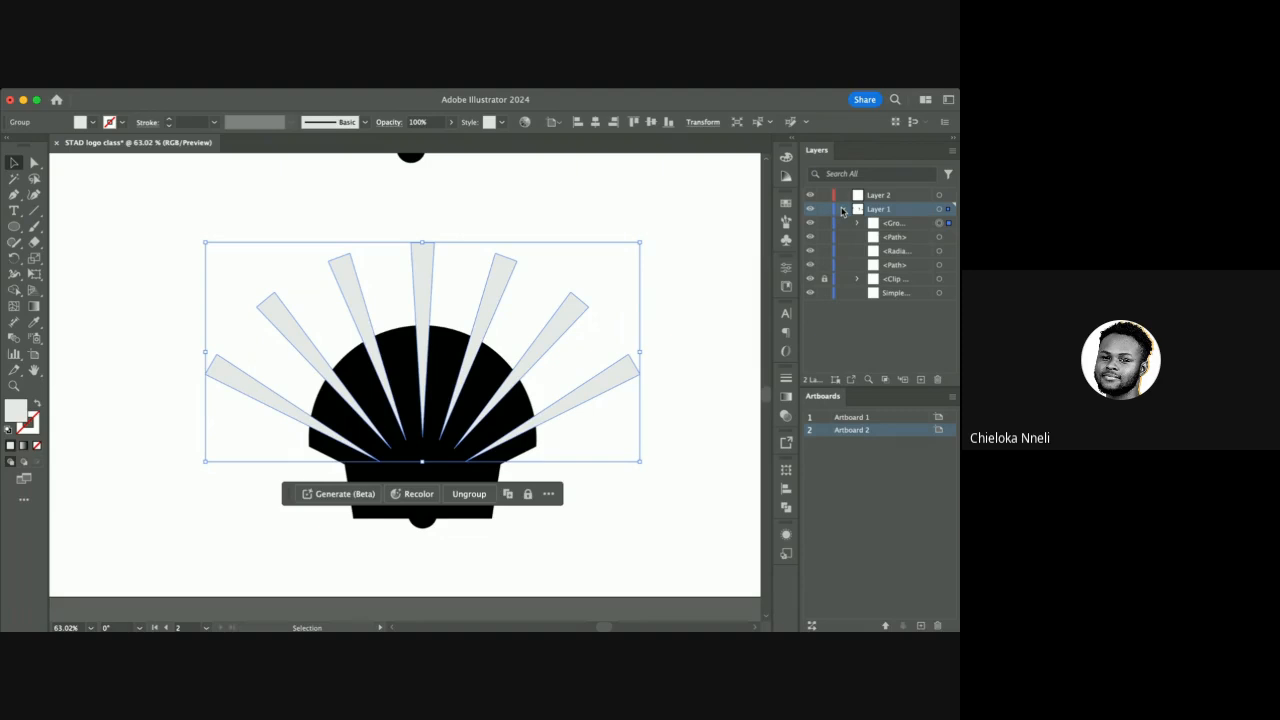
pyautogui.click(694, 323)
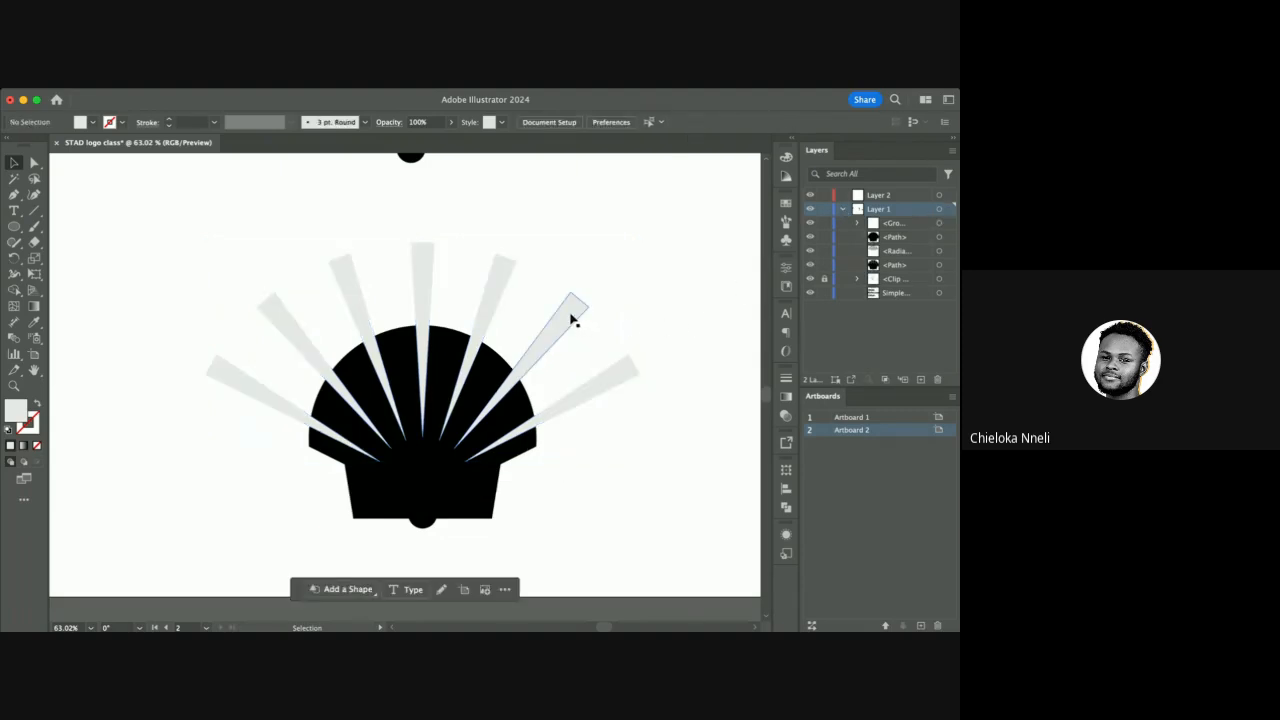
# Move the ray group beneath the lower shell's path in the stacking order, and bring it back above the shell.
pyautogui.click(573, 320)
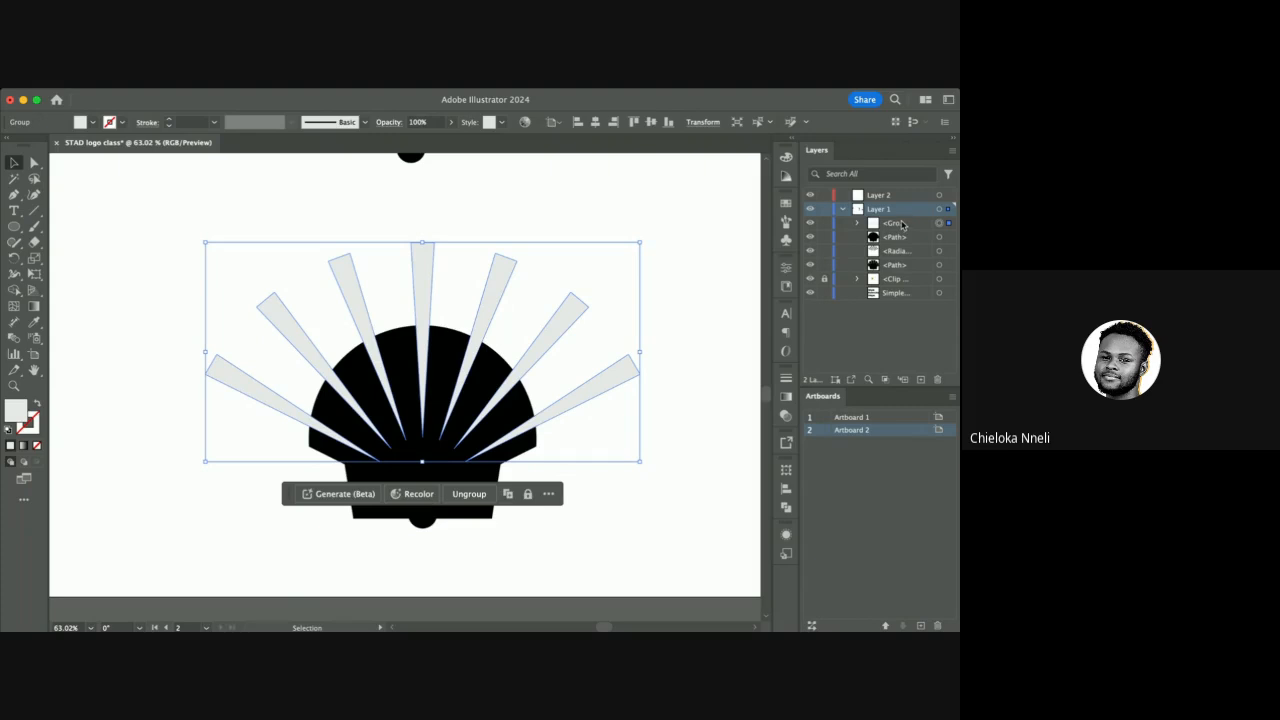
pyautogui.moveTo(902, 224); pyautogui.dragTo(902, 242)
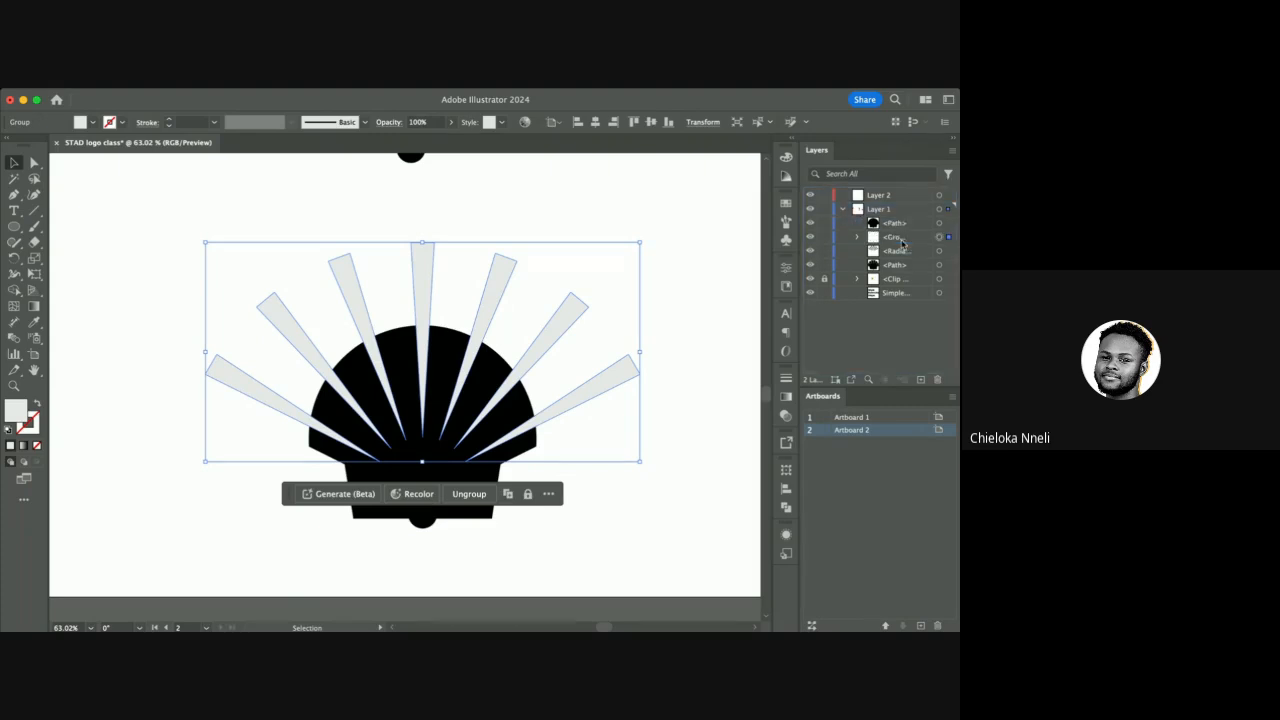
pyautogui.click(689, 243)
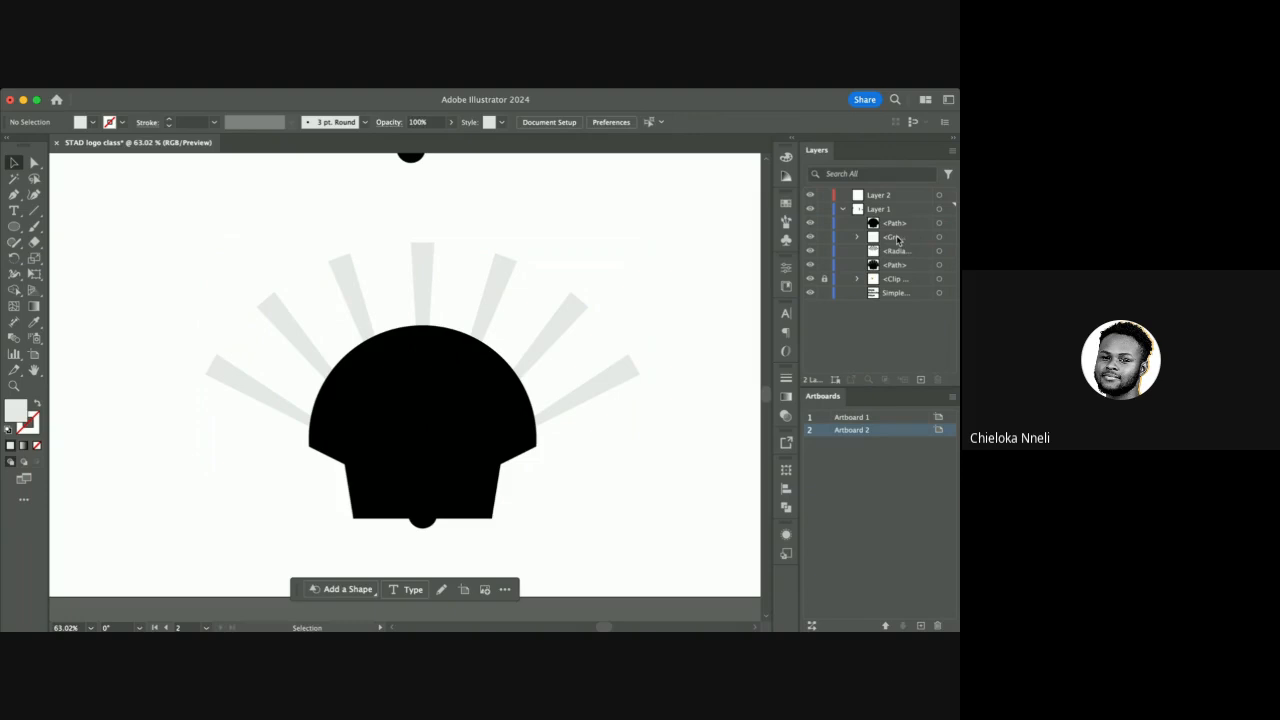
pyautogui.moveTo(897, 240); pyautogui.dragTo(902, 218)
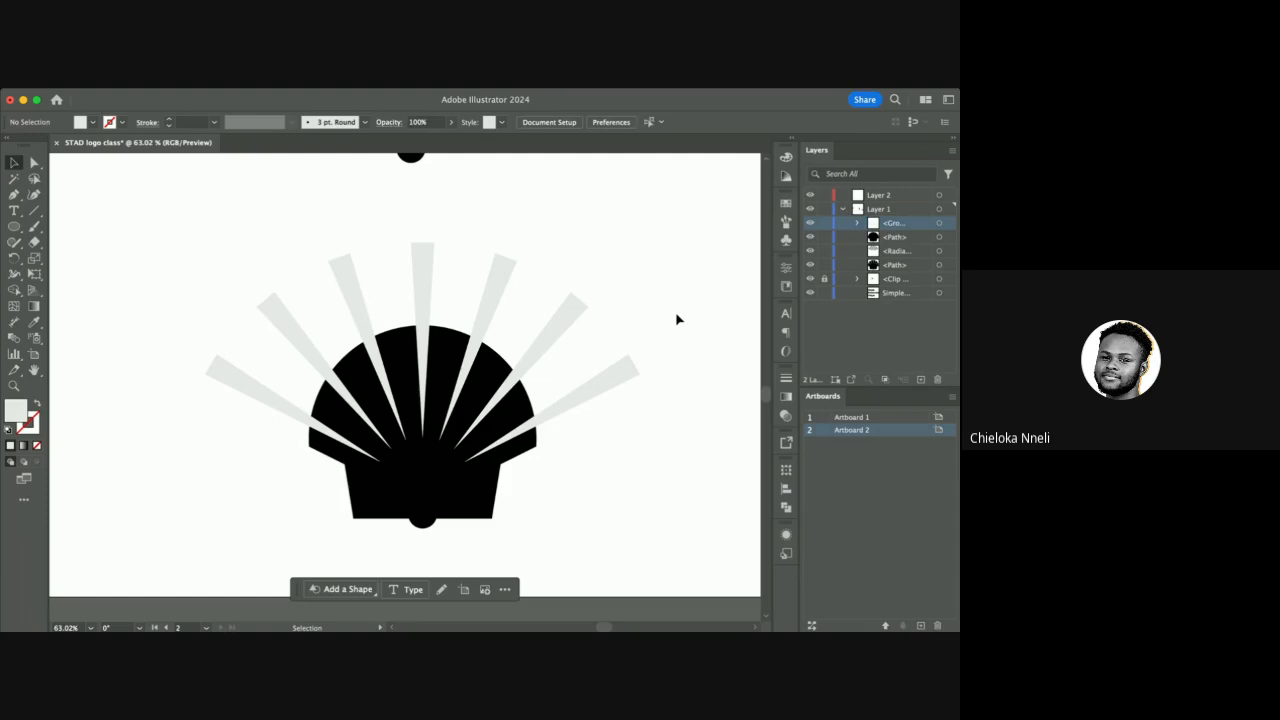
# Try subtracting the ray group from the lower shell with Pathfinder, and undo the subtraction.
pyautogui.moveTo(594, 376); pyautogui.dragTo(289, 498)
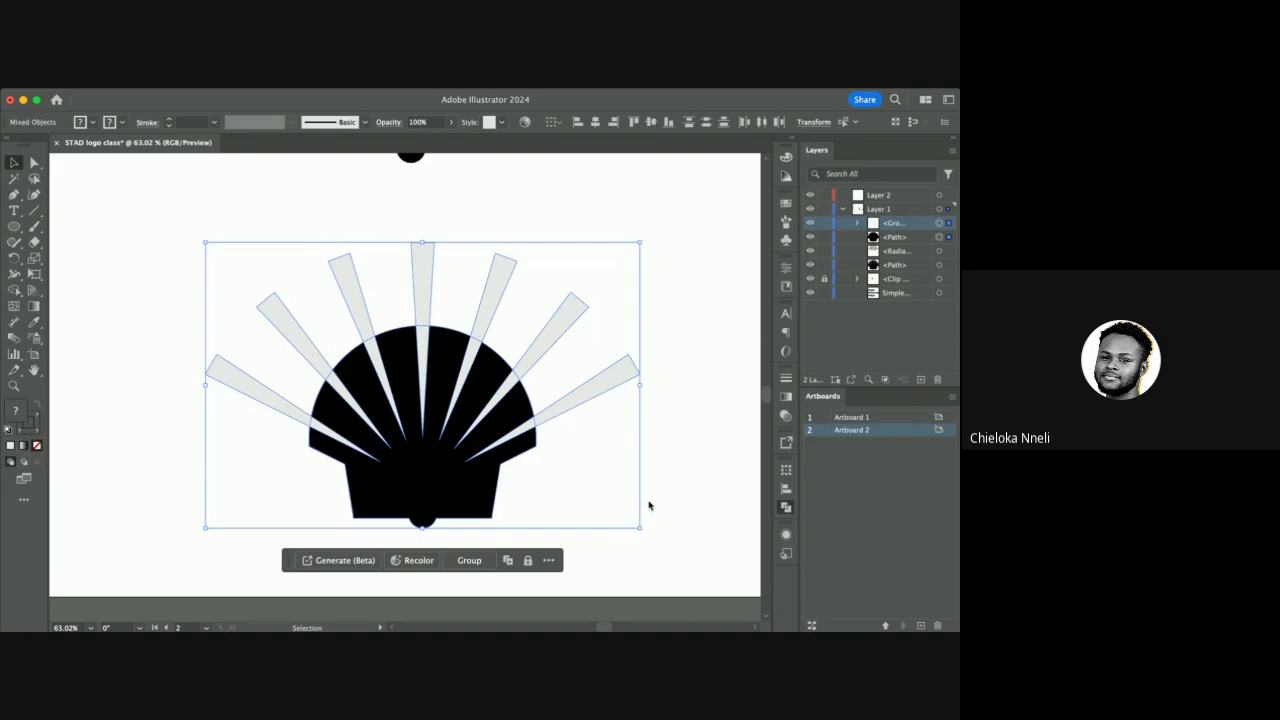
pyautogui.press('super+shift+z')
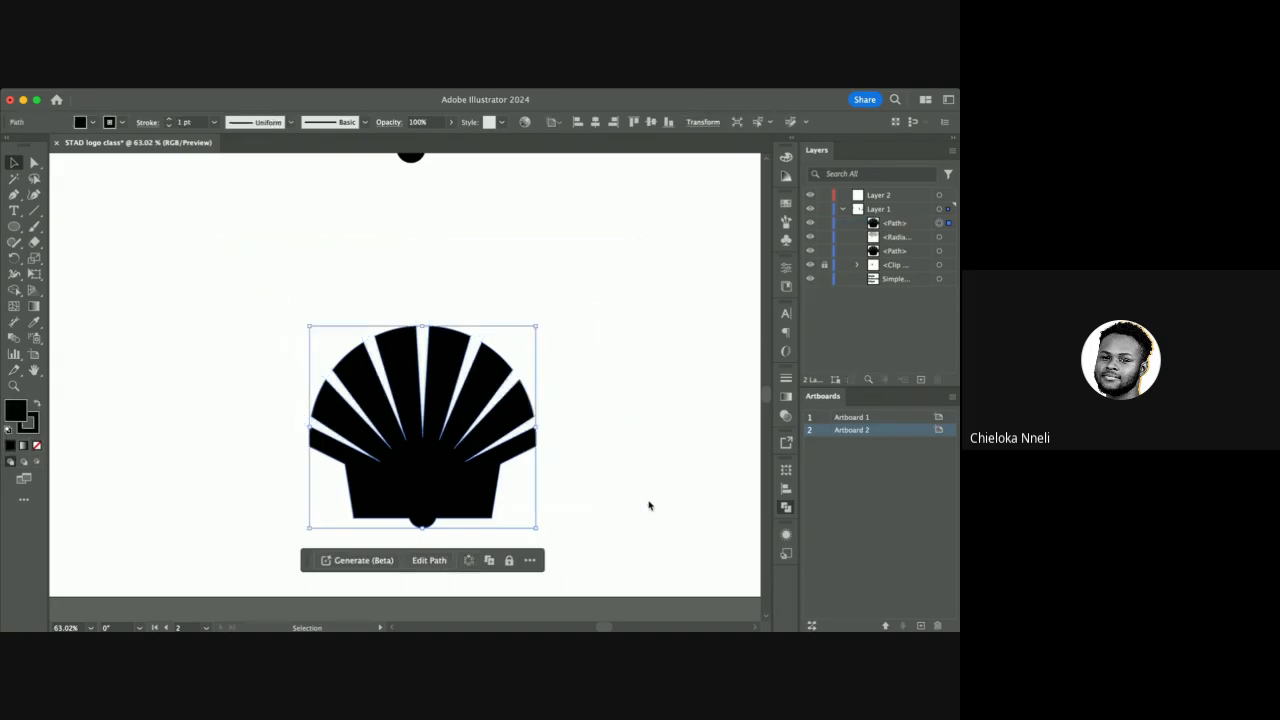
pyautogui.click(618, 386)
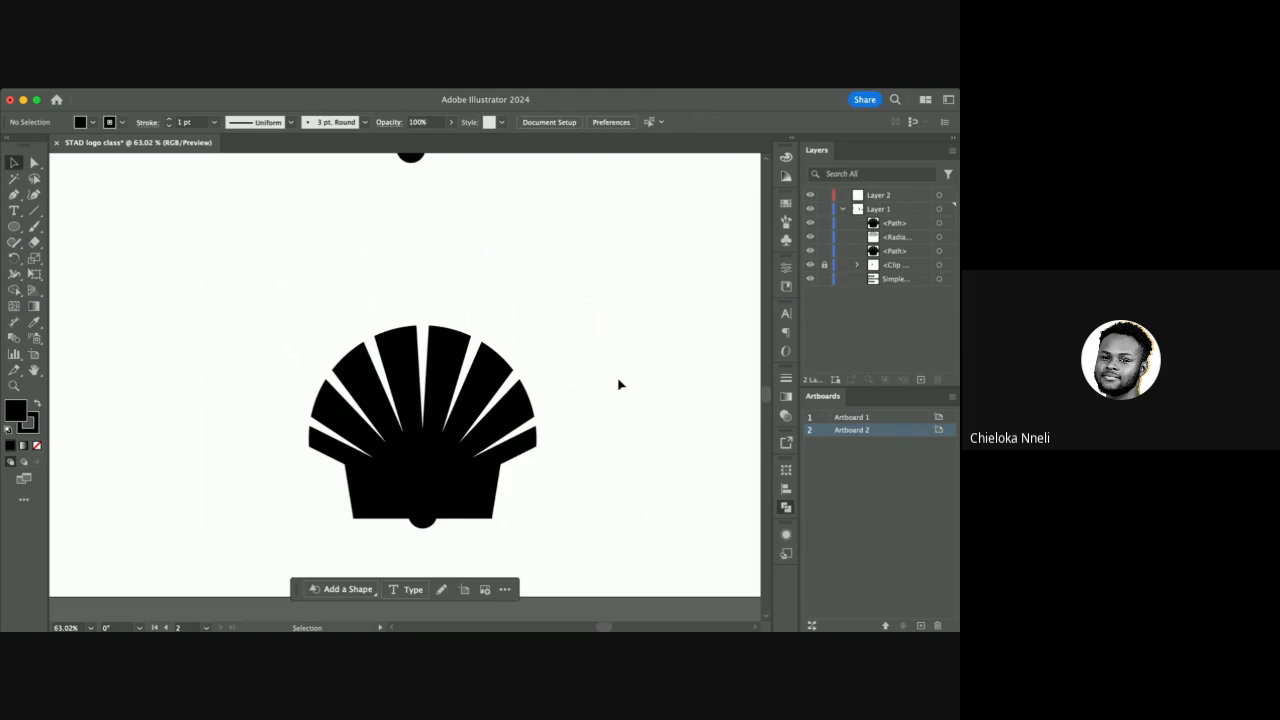
pyautogui.press('super+z')
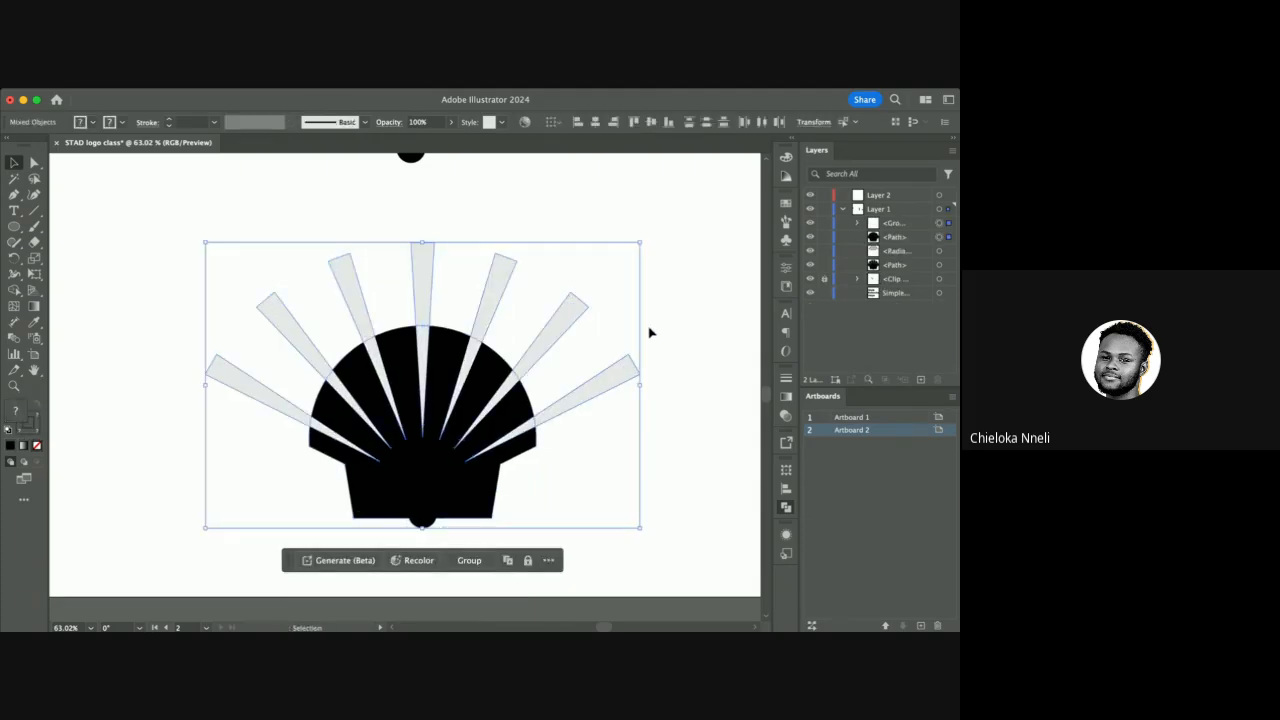
pyautogui.click(650, 332)
# Place the ray group beneath the lower shell's path, try the Pathfinder subtraction in that stacking order, and undo the subtraction.
pyautogui.click(898, 224)
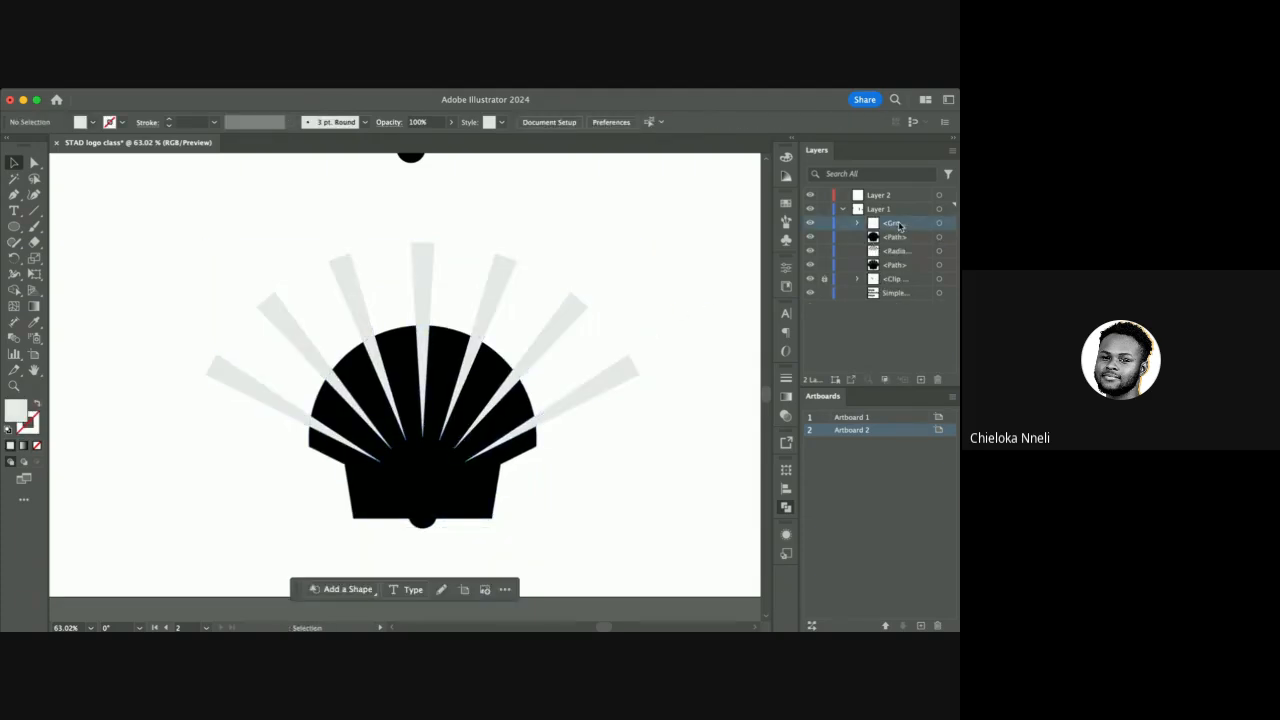
pyautogui.moveTo(900, 226); pyautogui.dragTo(892, 250)
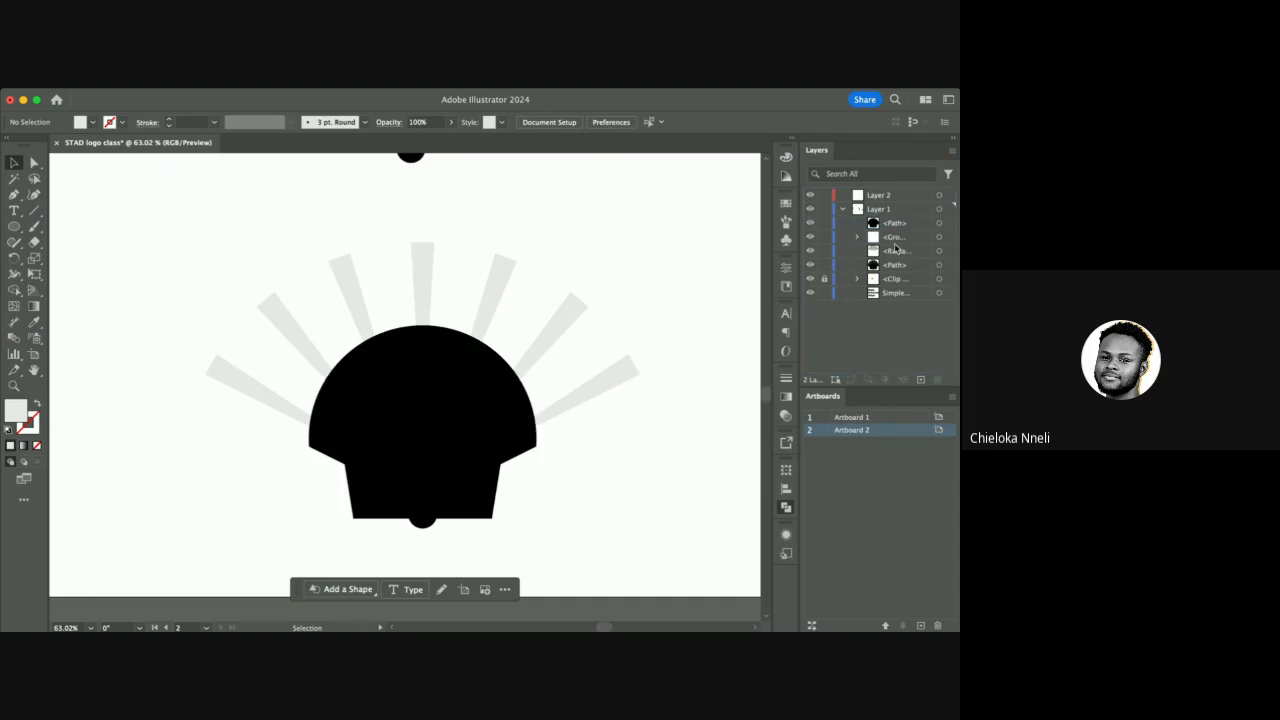
pyautogui.moveTo(704, 247); pyautogui.dragTo(320, 514)
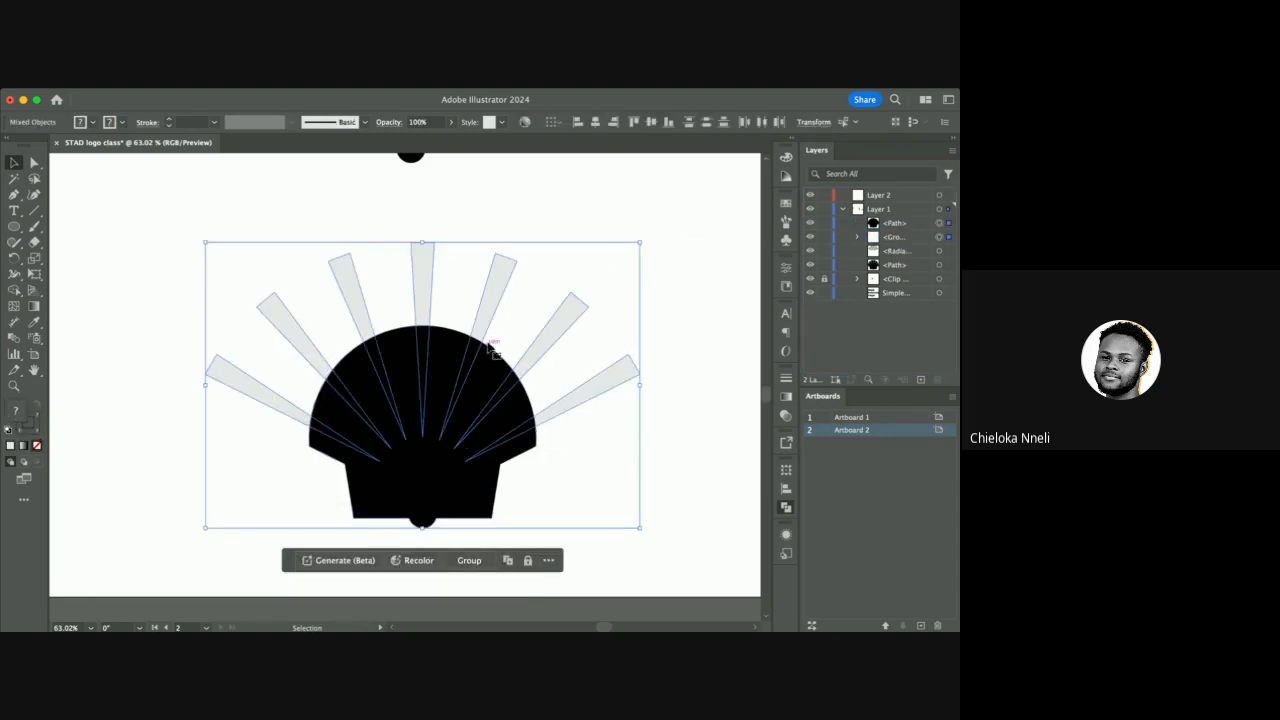
pyautogui.click(656, 510)
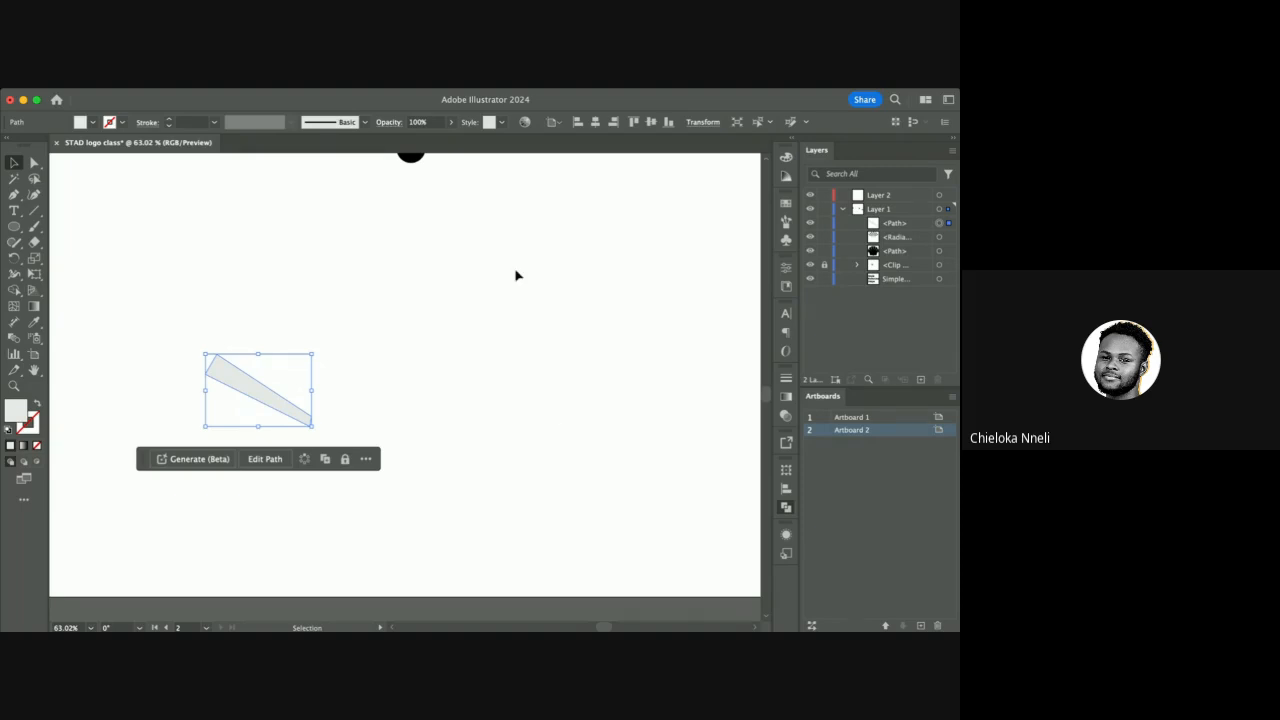
pyautogui.press('super+z')
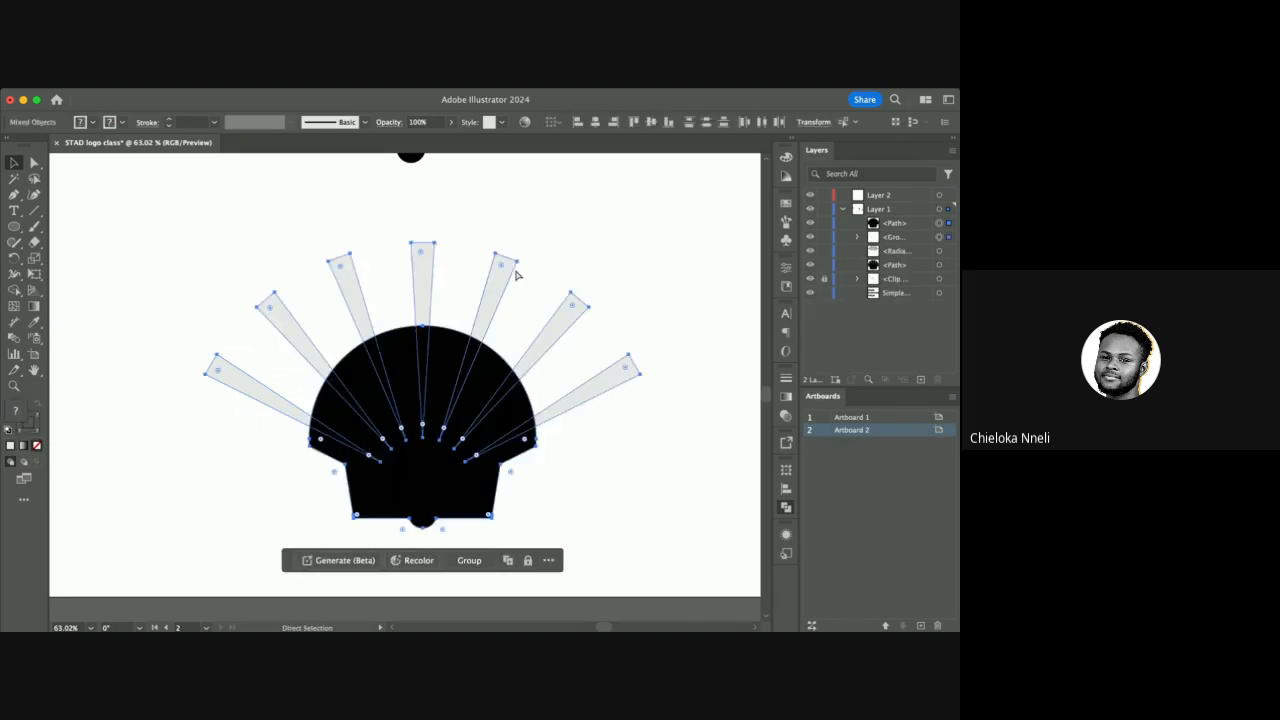
pyautogui.press('v')
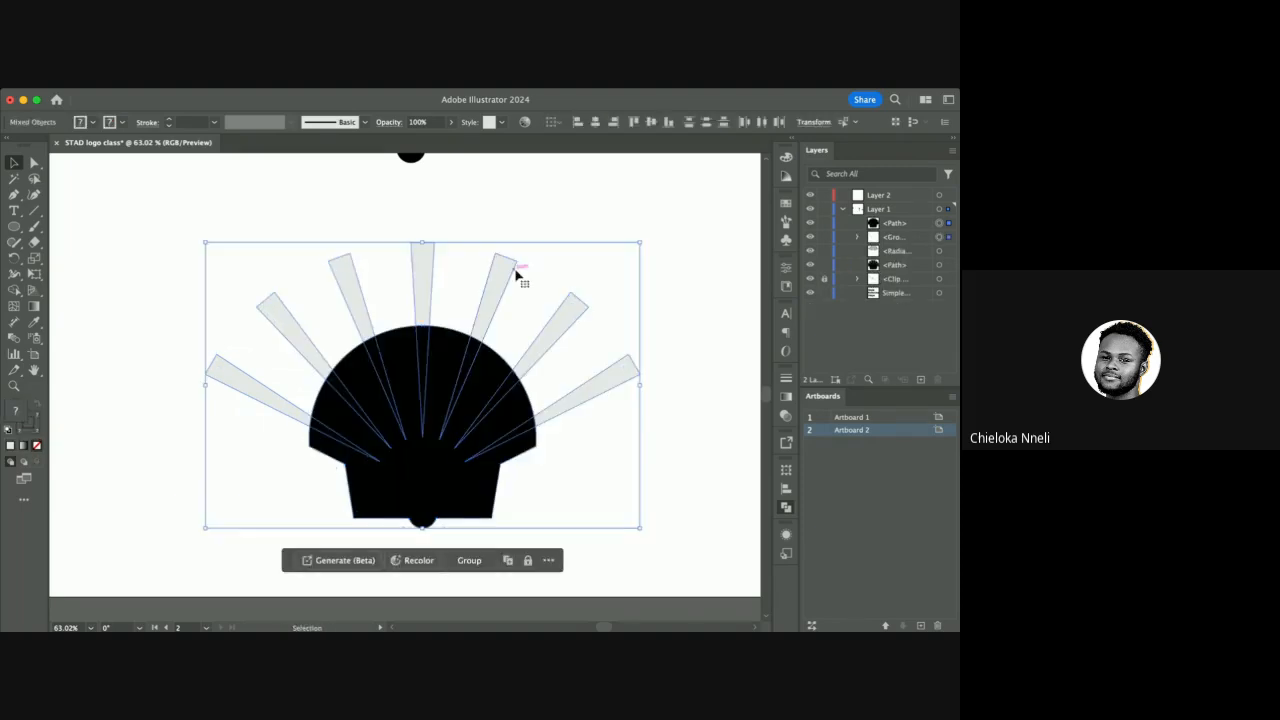
# Move the lower shell's path beneath the ray group, subtract the rays from it with Pathfinder, and deselect the result.
pyautogui.click(892, 224)
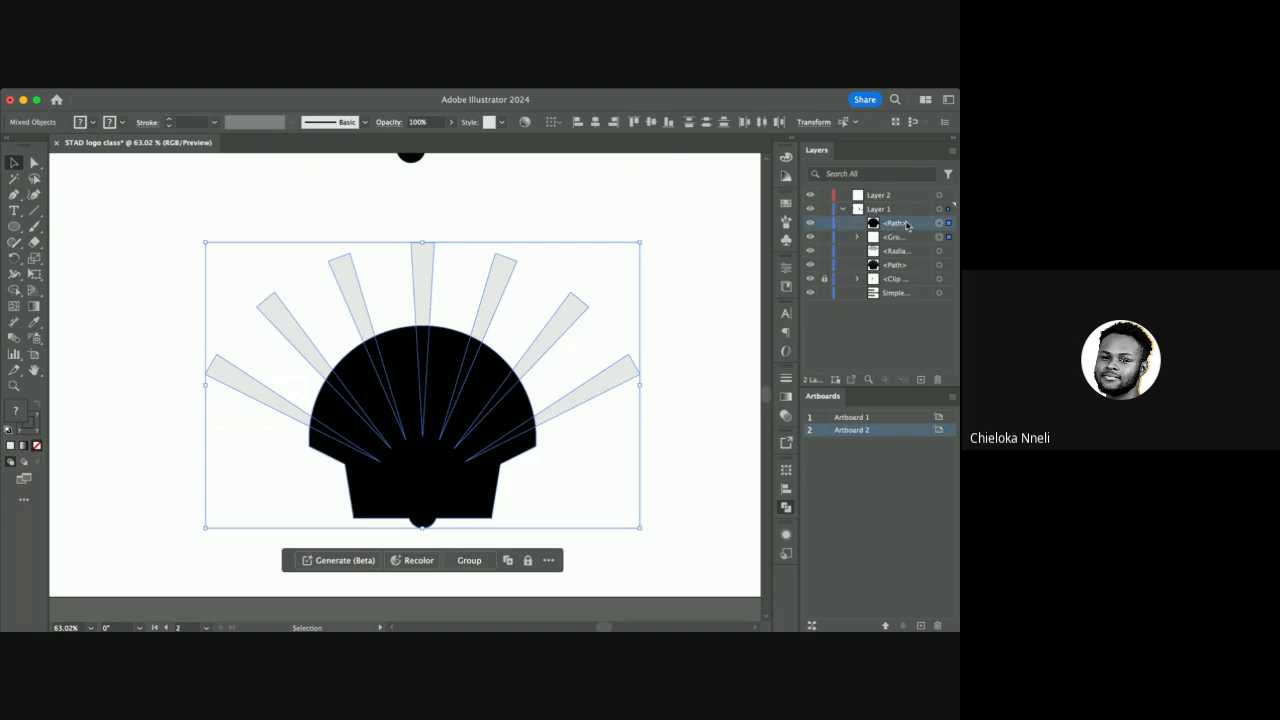
pyautogui.moveTo(907, 225); pyautogui.dragTo(906, 248)
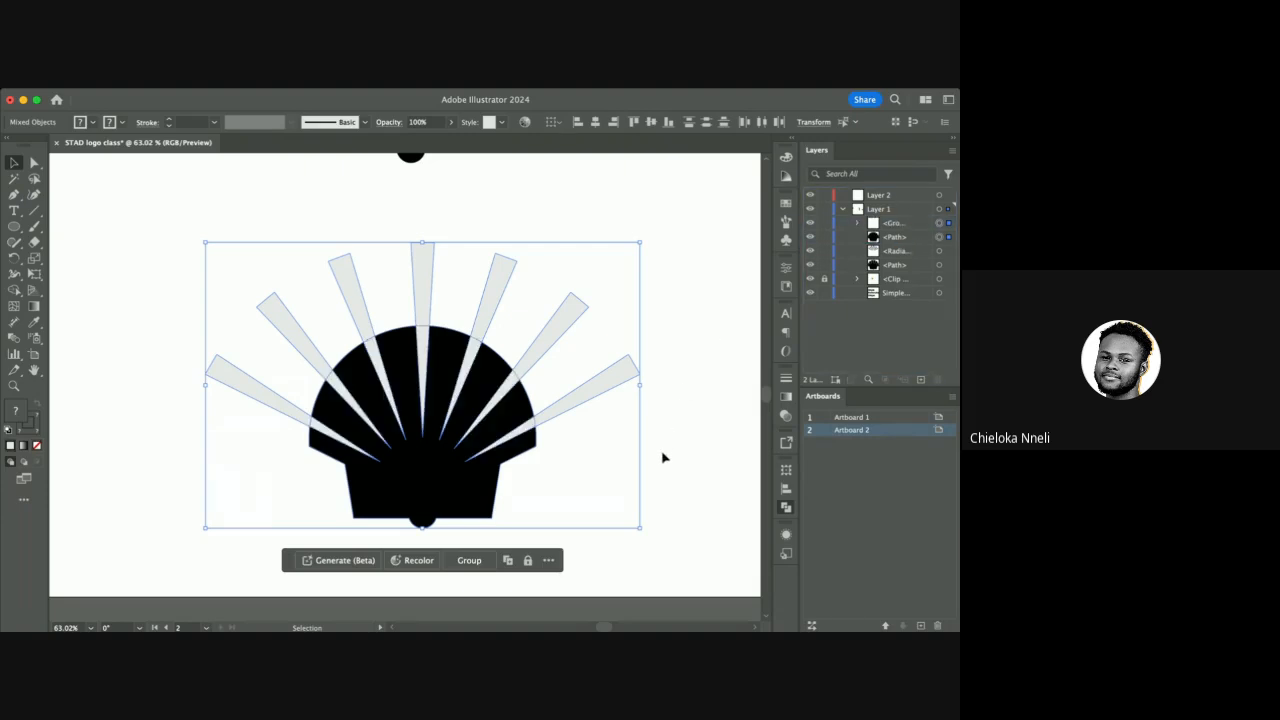
pyautogui.click(659, 500)
pyautogui.click(678, 377)
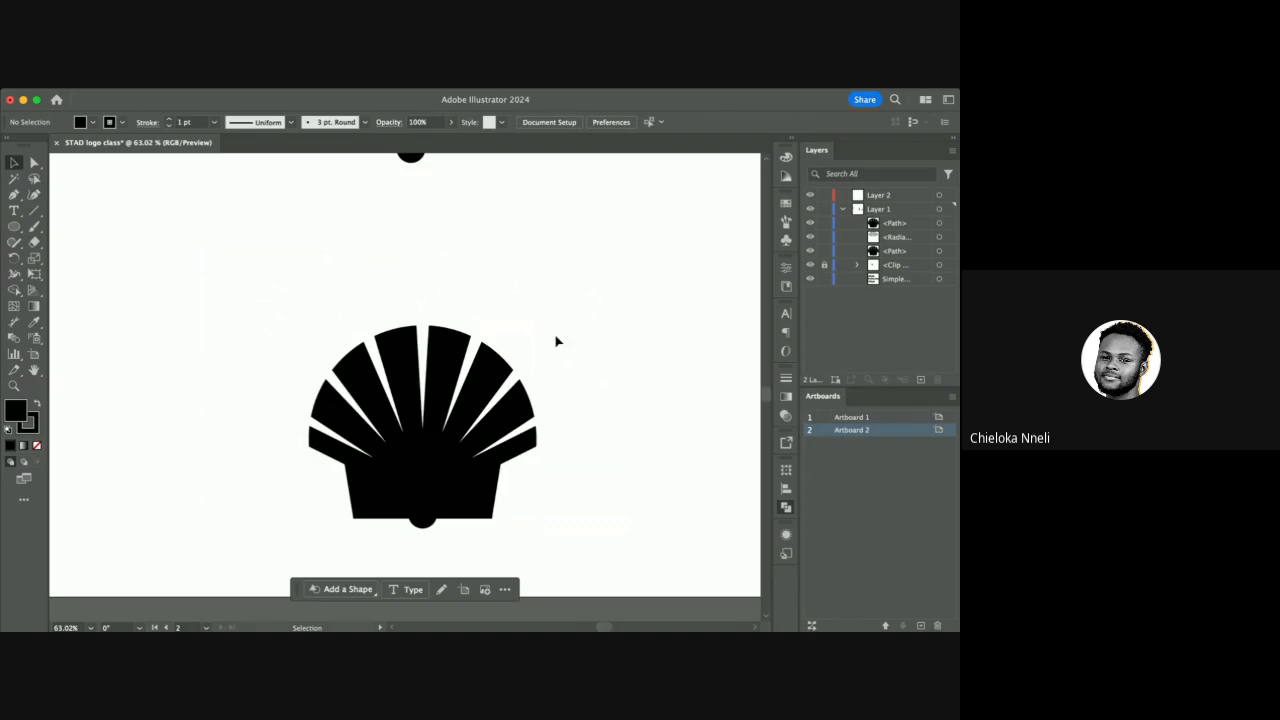
pyautogui.scroll(-5, 557, 341)
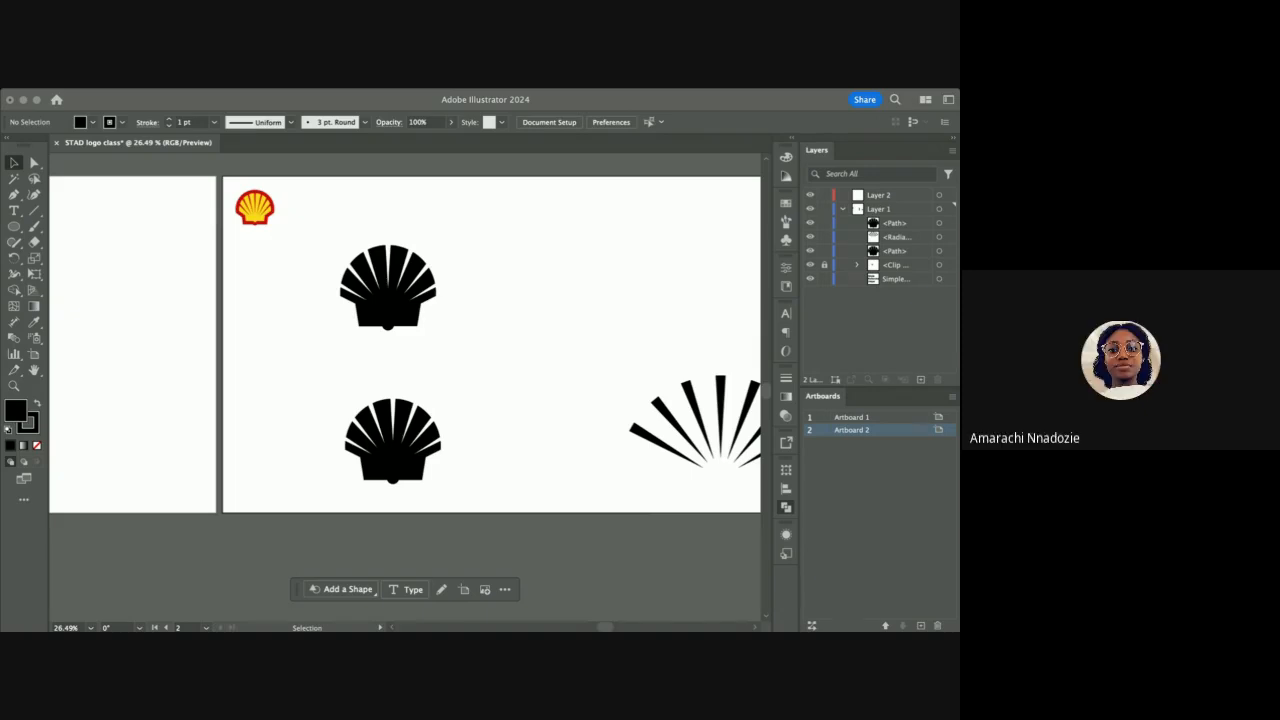
pyautogui.press('super+Tab')
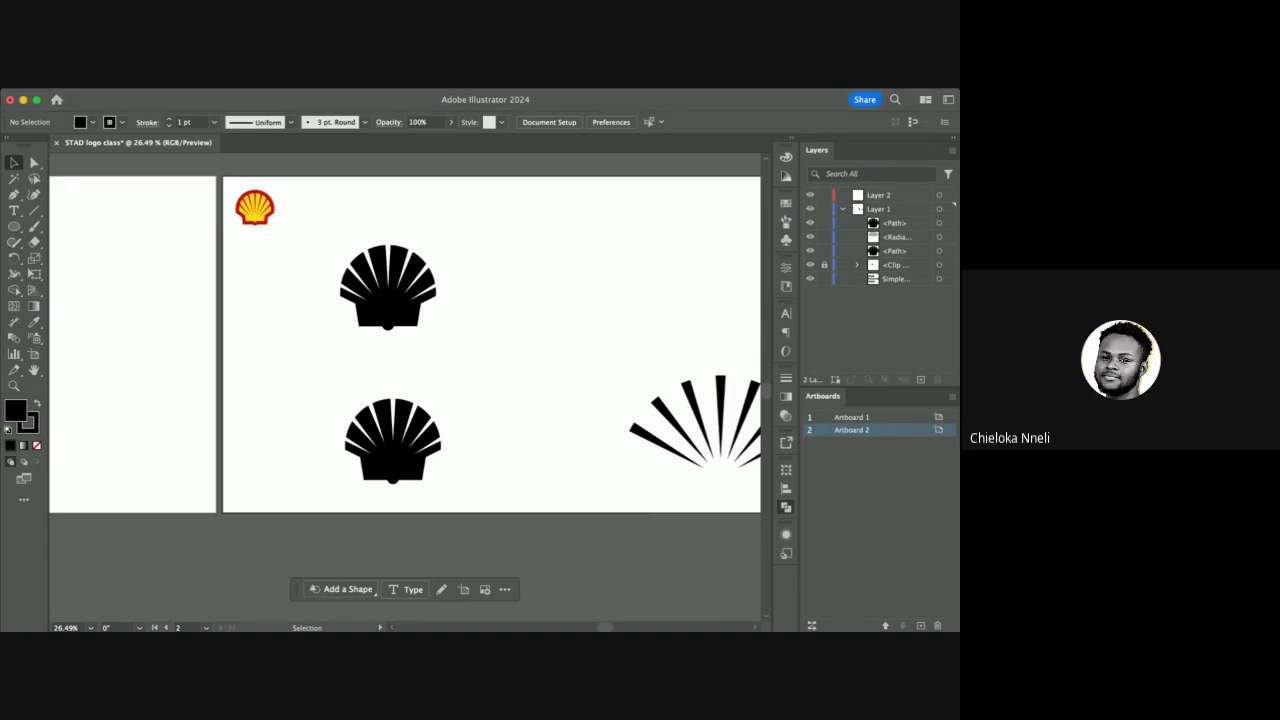
pyautogui.click(397, 306)
pyautogui.doubleClick(397, 306)
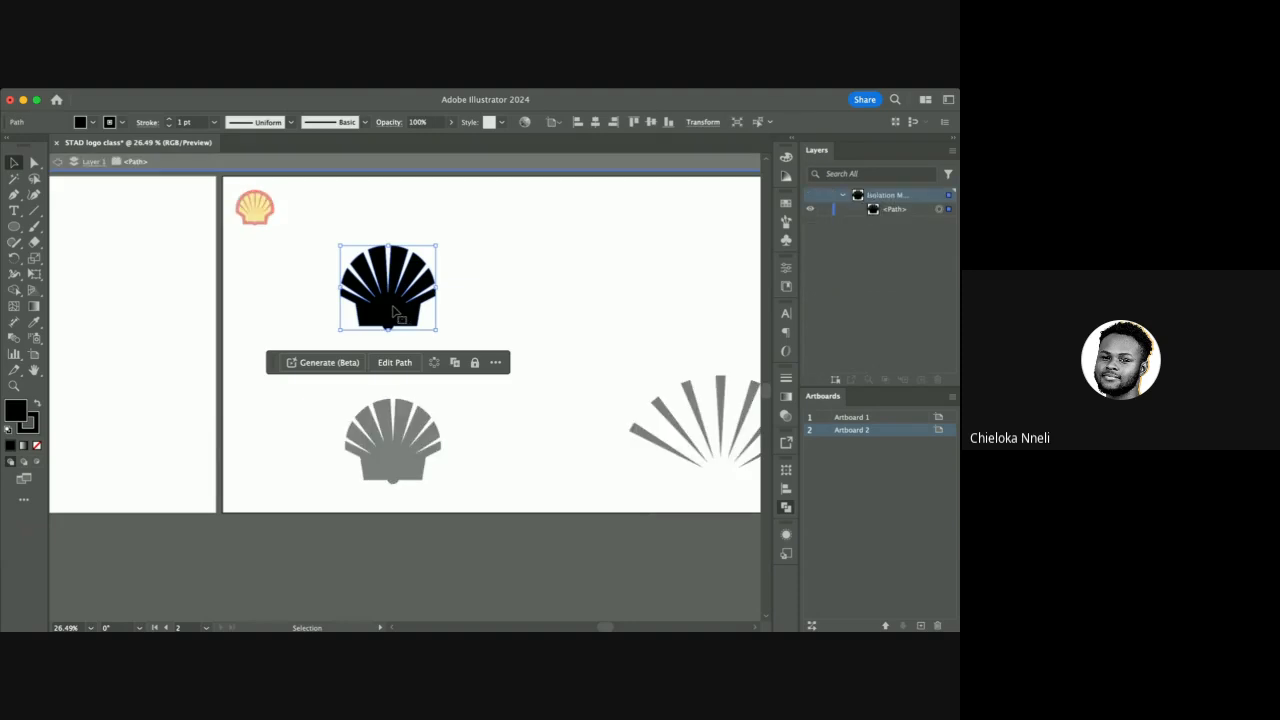
pyautogui.doubleClick(300, 288)
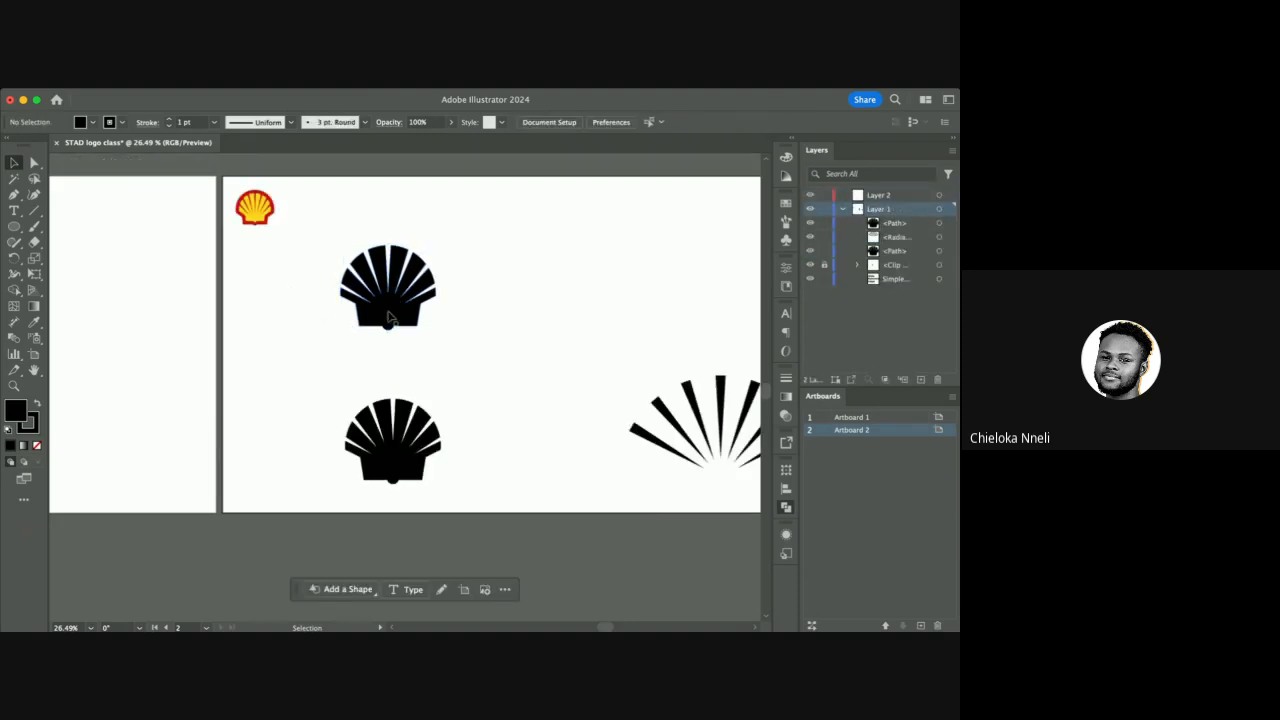
# Move the upper shell beneath the coloured Shell logo and the lower shell to the artboard's upper middle area.
pyautogui.click(397, 318)
pyautogui.moveTo(397, 318); pyautogui.dragTo(301, 347)
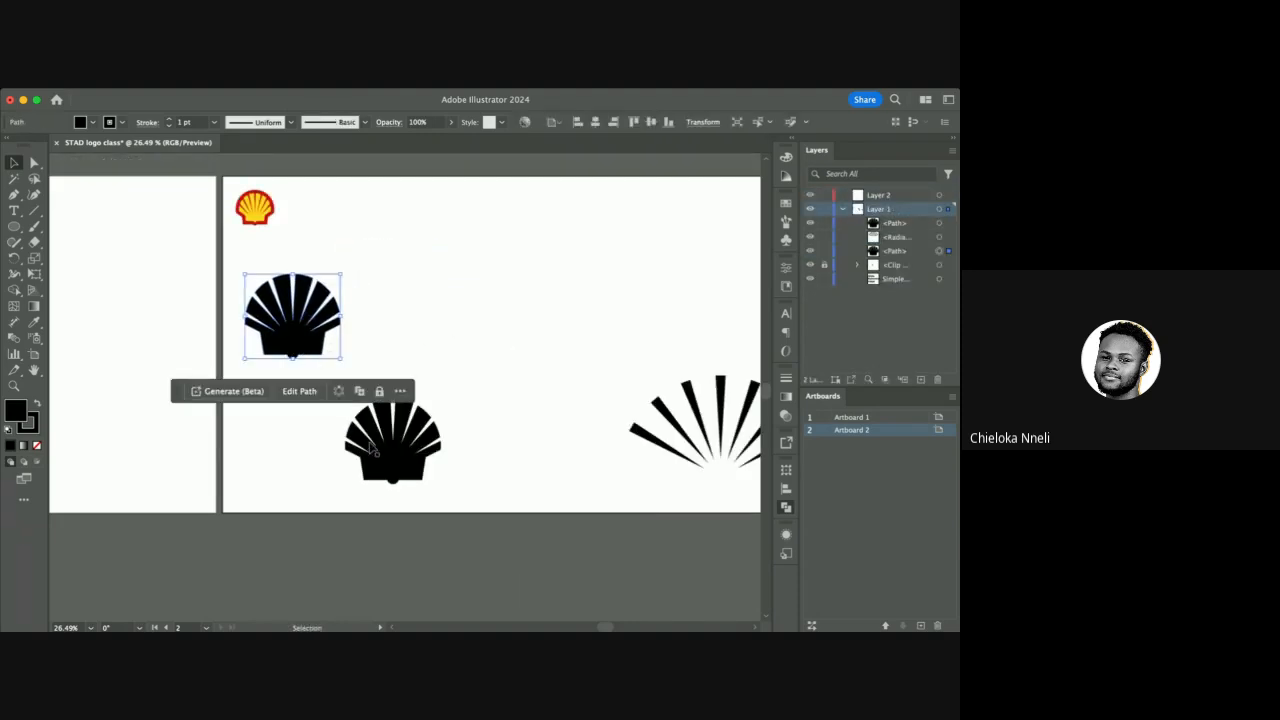
pyautogui.click(391, 458)
pyautogui.moveTo(391, 458); pyautogui.dragTo(560, 280)
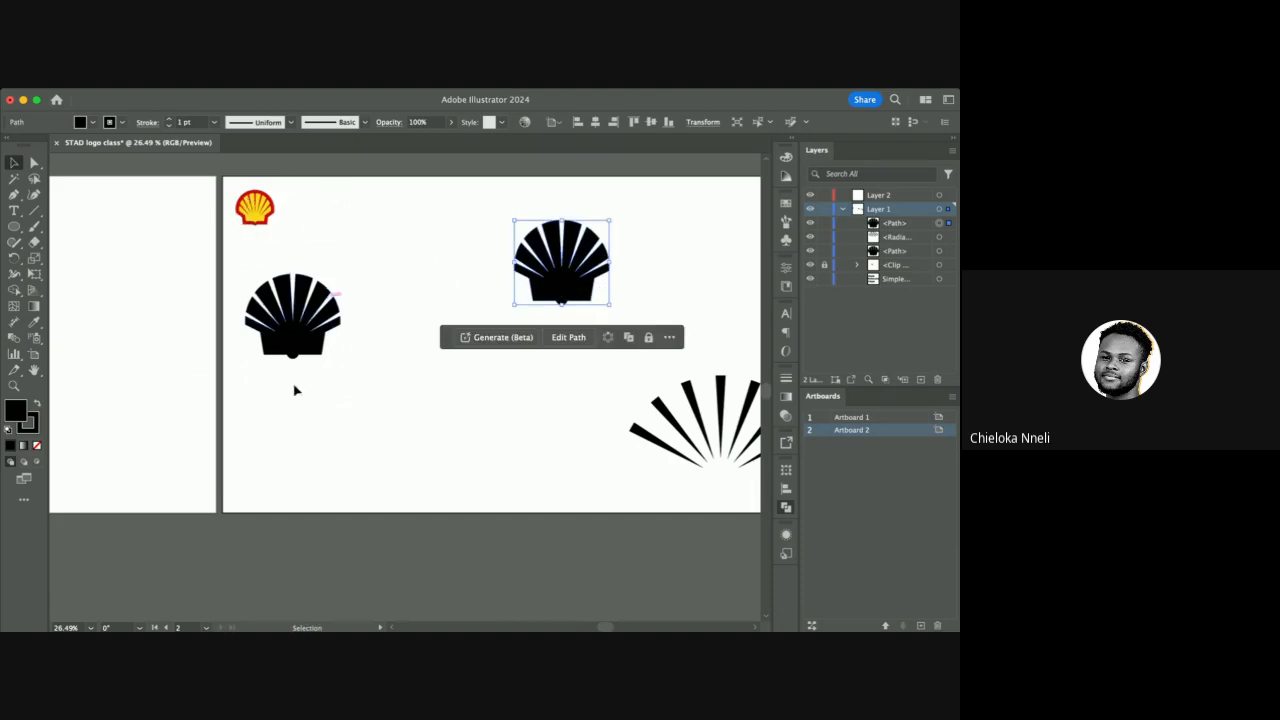
# Set the stroke colour of the shell beneath the coloured Shell logo to light pink.
pyautogui.click(303, 340)
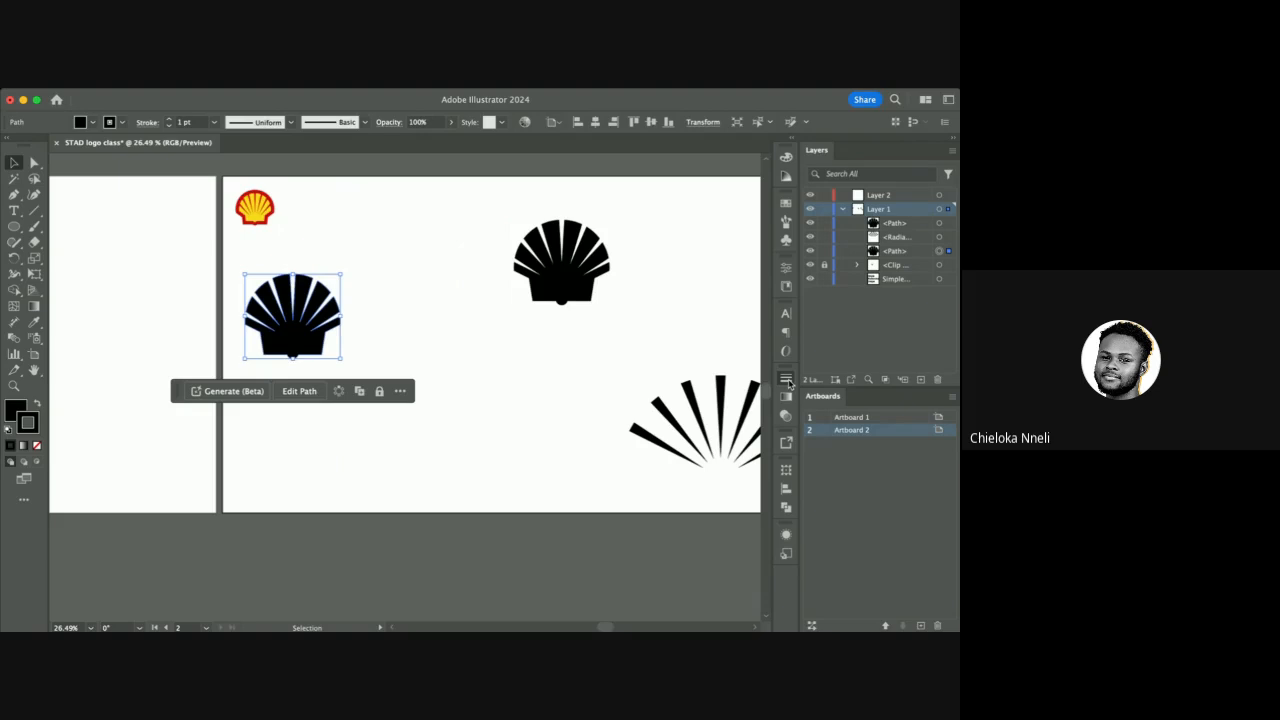
pyautogui.doubleClick(37, 428)
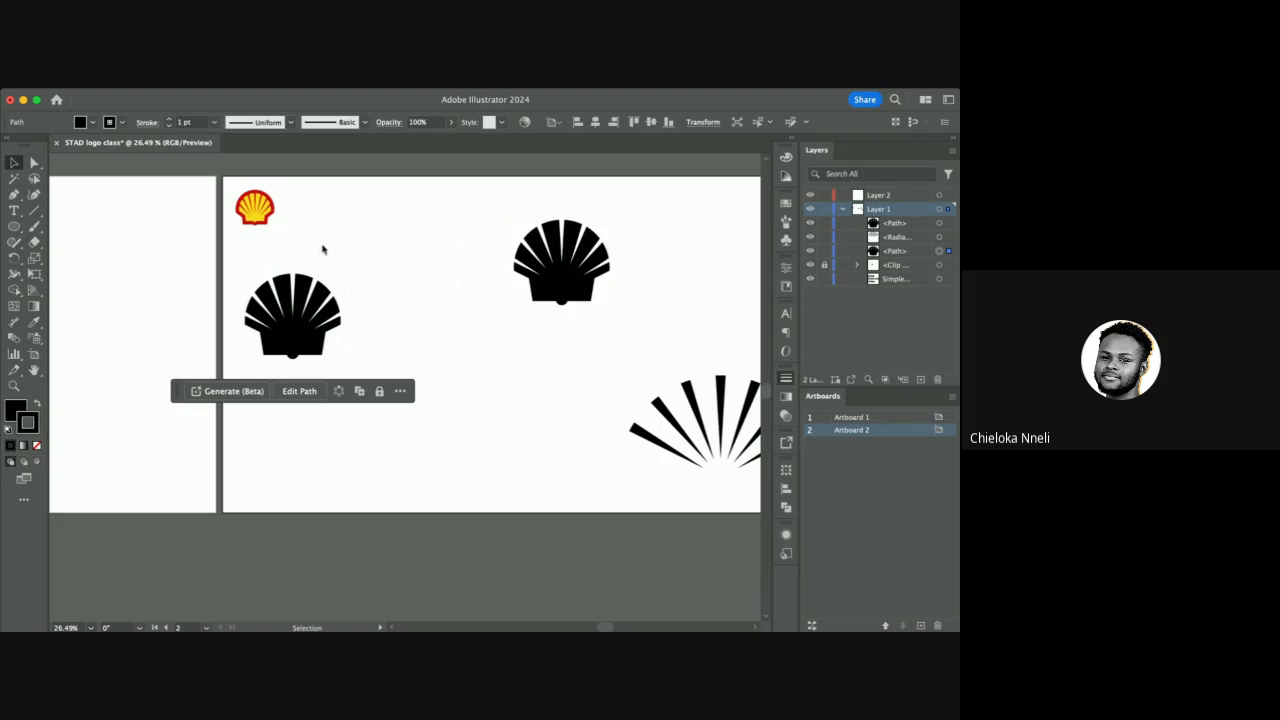
pyautogui.click(315, 254)
pyautogui.click(541, 260)
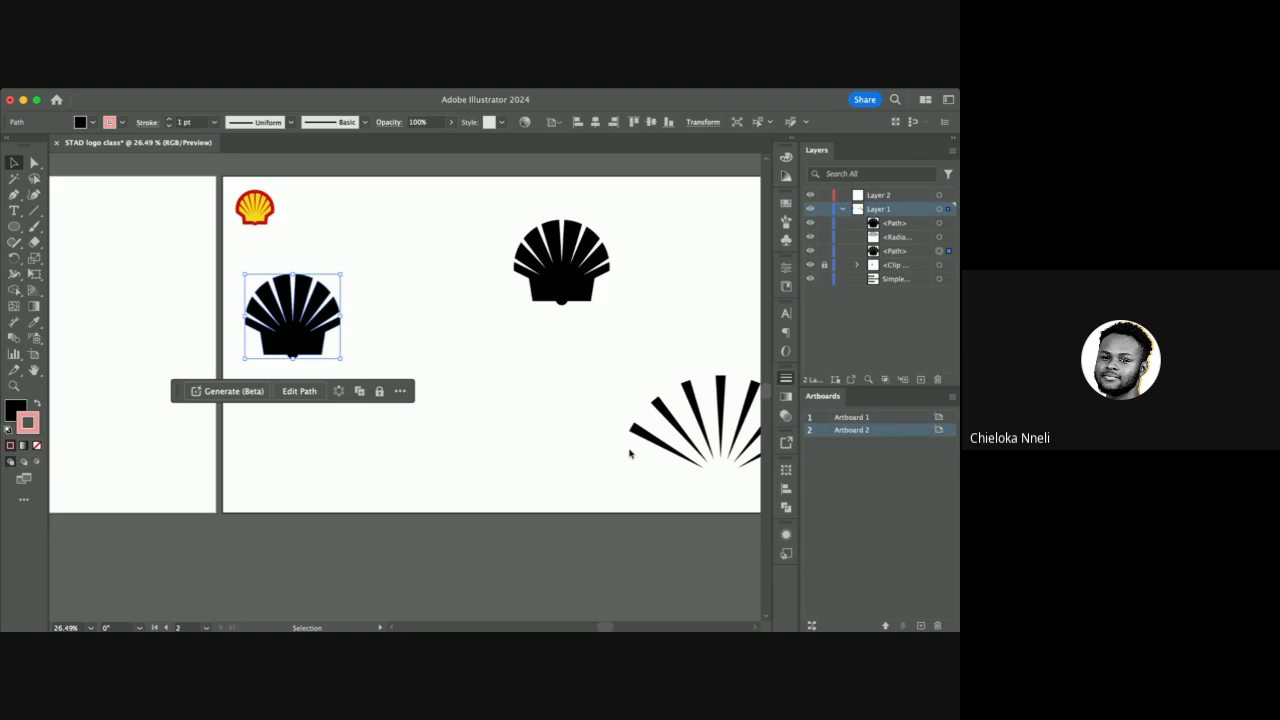
# Align the shell's pink stroke to the outside, set its weight to 21 pt, and deselect the shell.
pyautogui.click(698, 452)
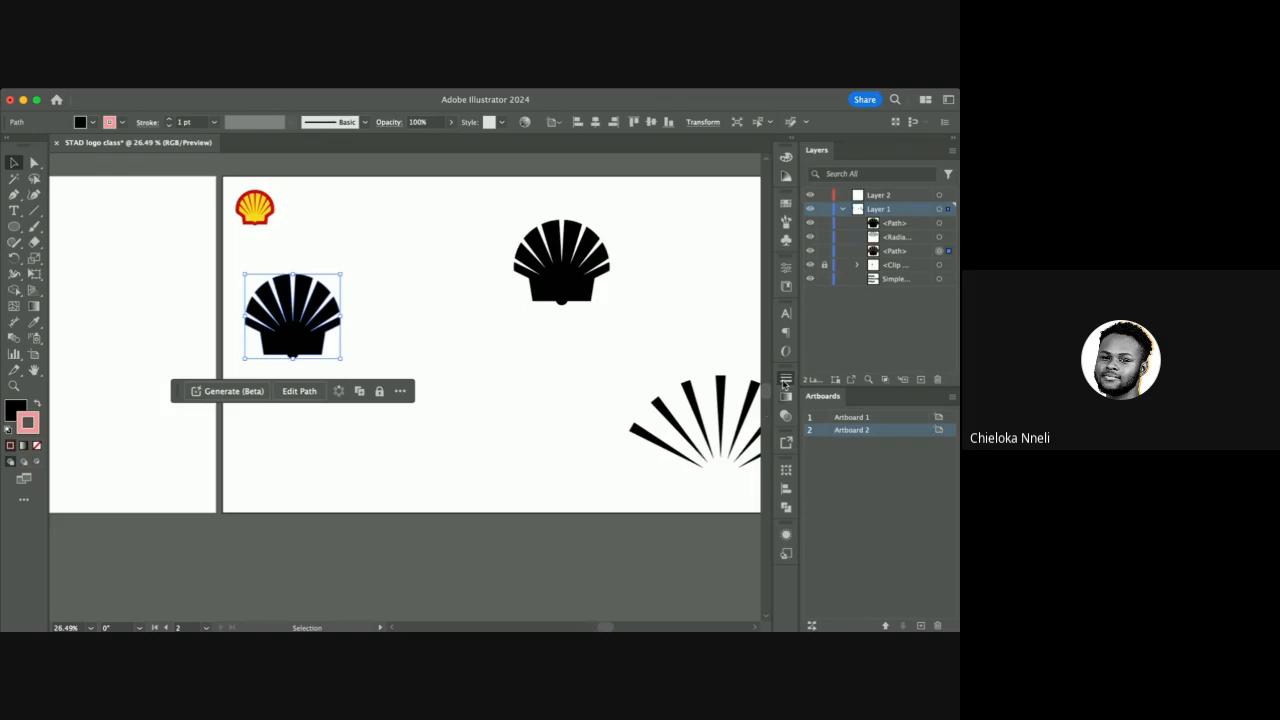
pyautogui.hotkey('shift', 'Up')
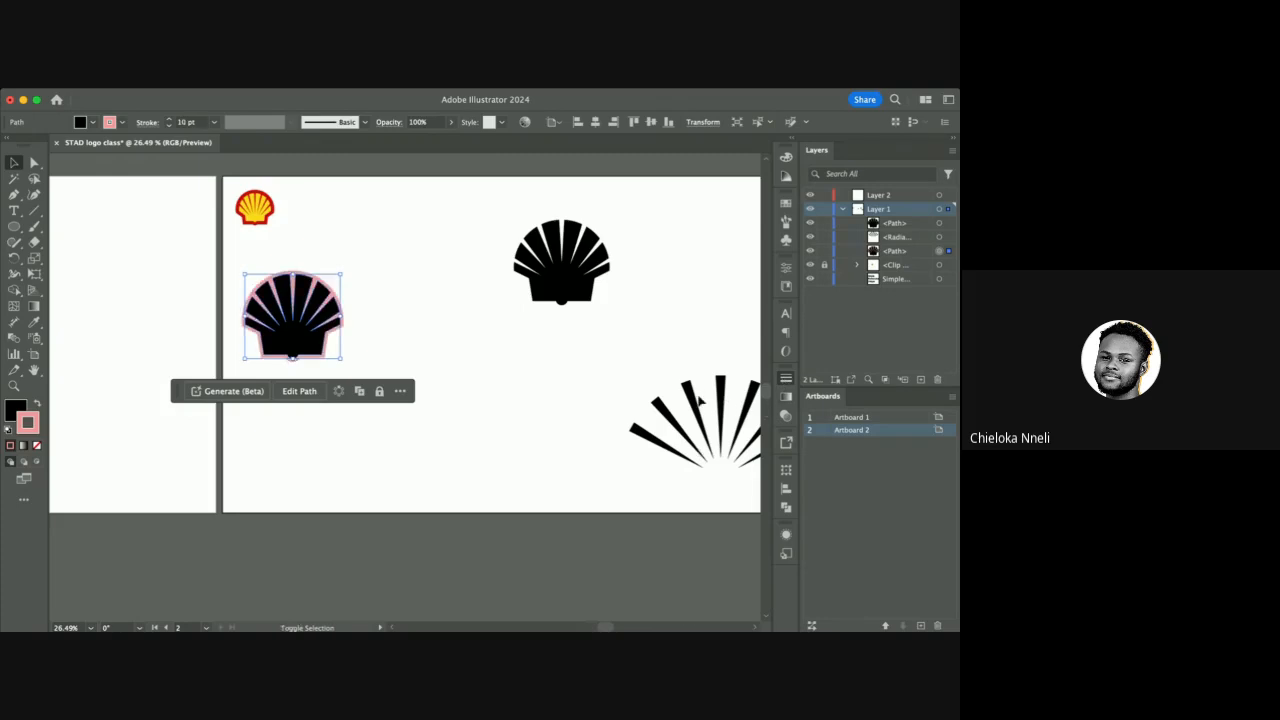
pyautogui.hotkey('shift', 'Up')
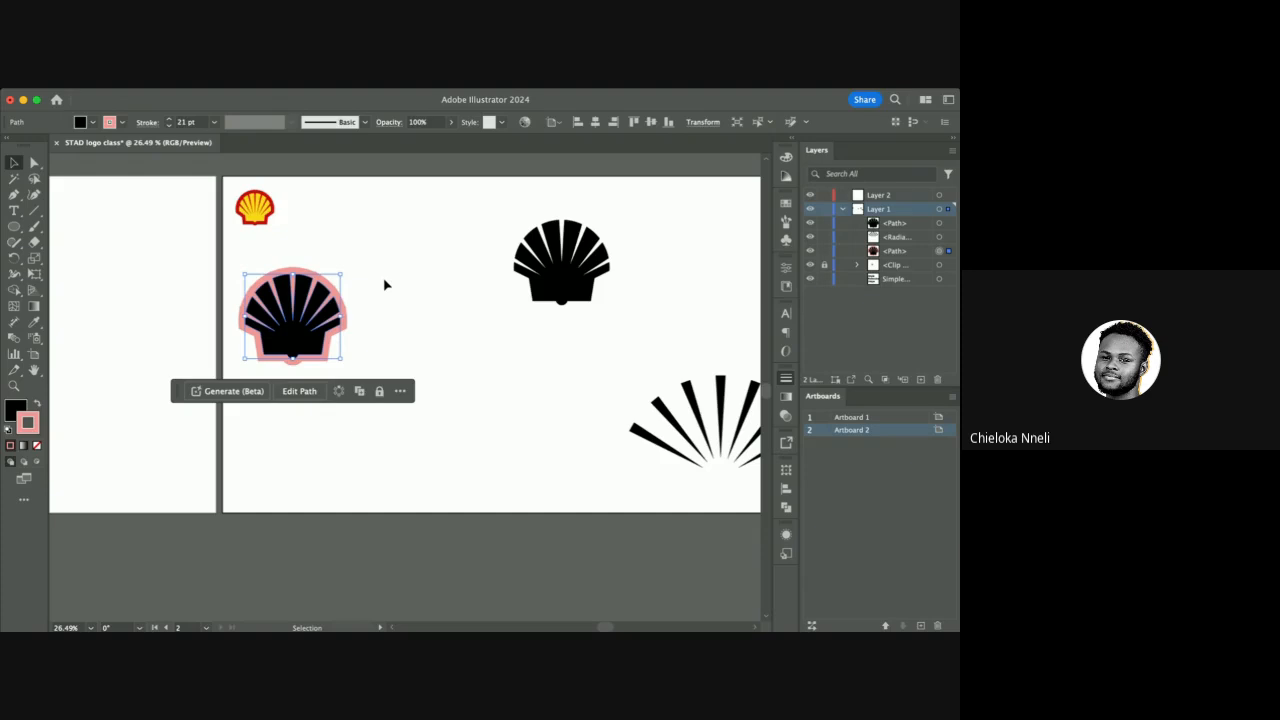
pyautogui.click(385, 285)
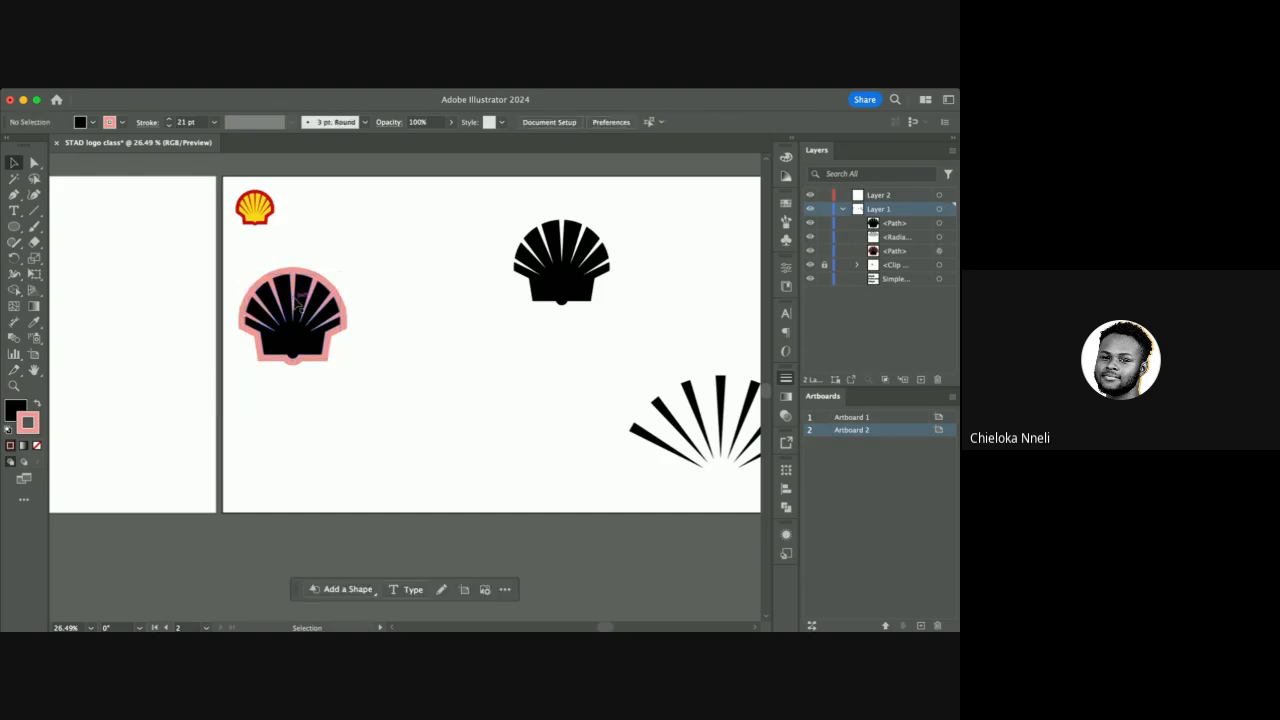
# Change the corners of the shell's pink stroke to a round join and deselect the shell.
pyautogui.scroll(5, 296, 303)
pyautogui.hscroll(-3, 296, 303)
pyautogui.scroll(2, 296, 303)
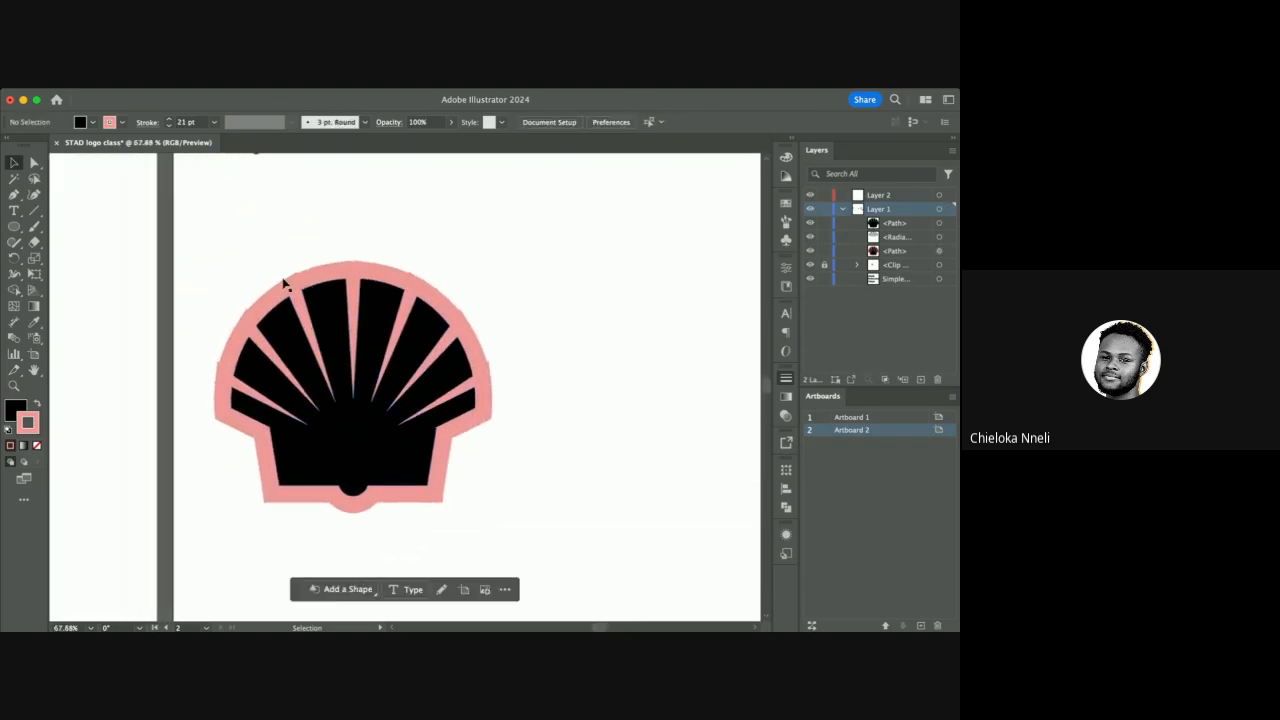
pyautogui.scroll(5, 285, 285)
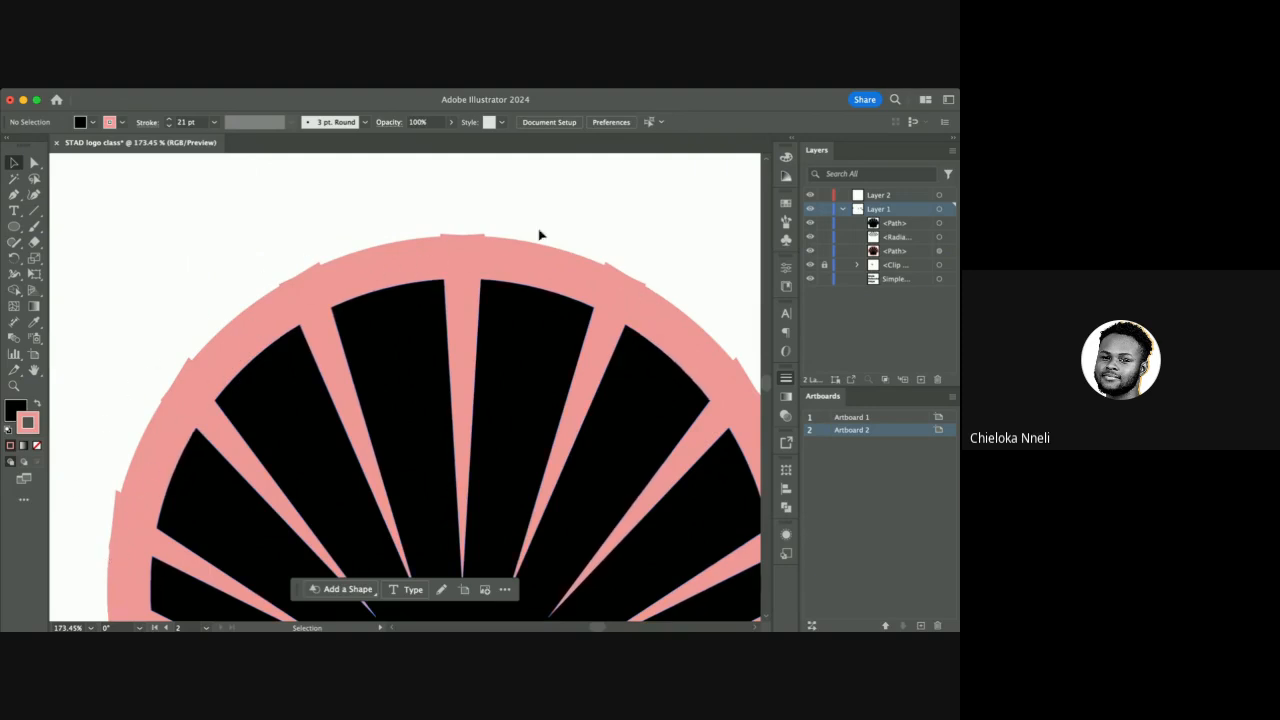
pyautogui.scroll(-3, 366, 223)
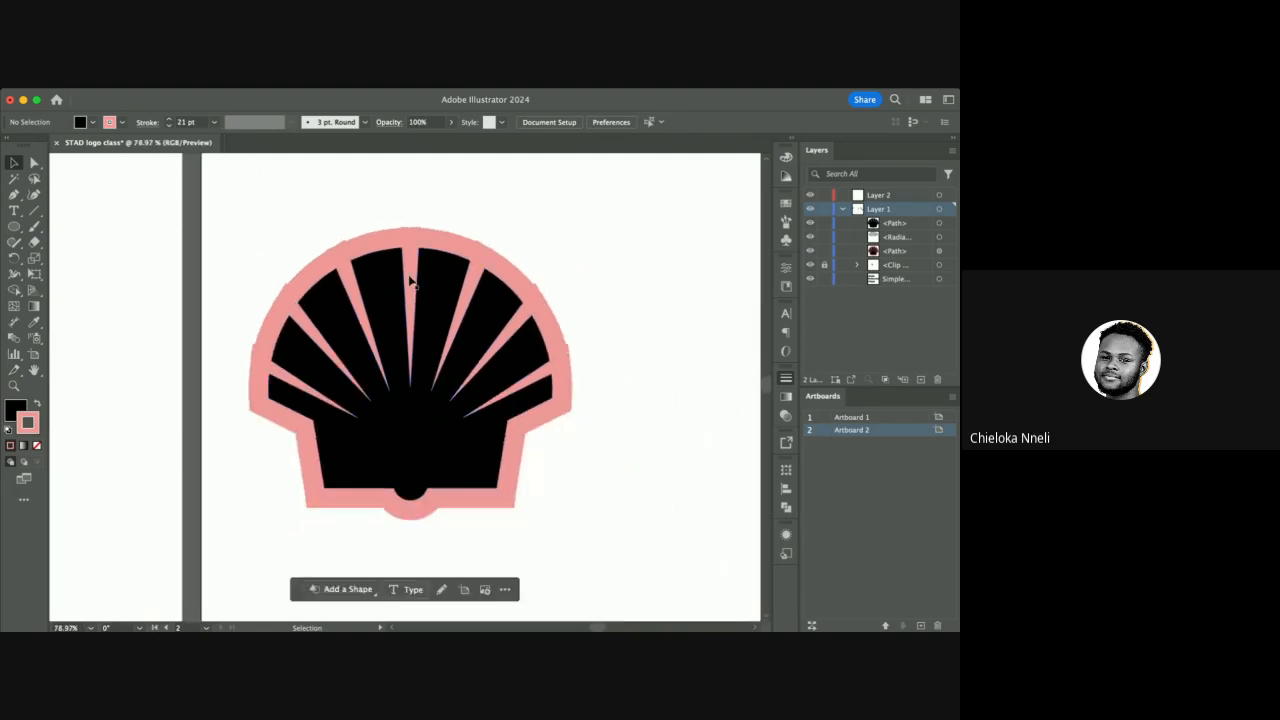
pyautogui.scroll(1, 410, 281)
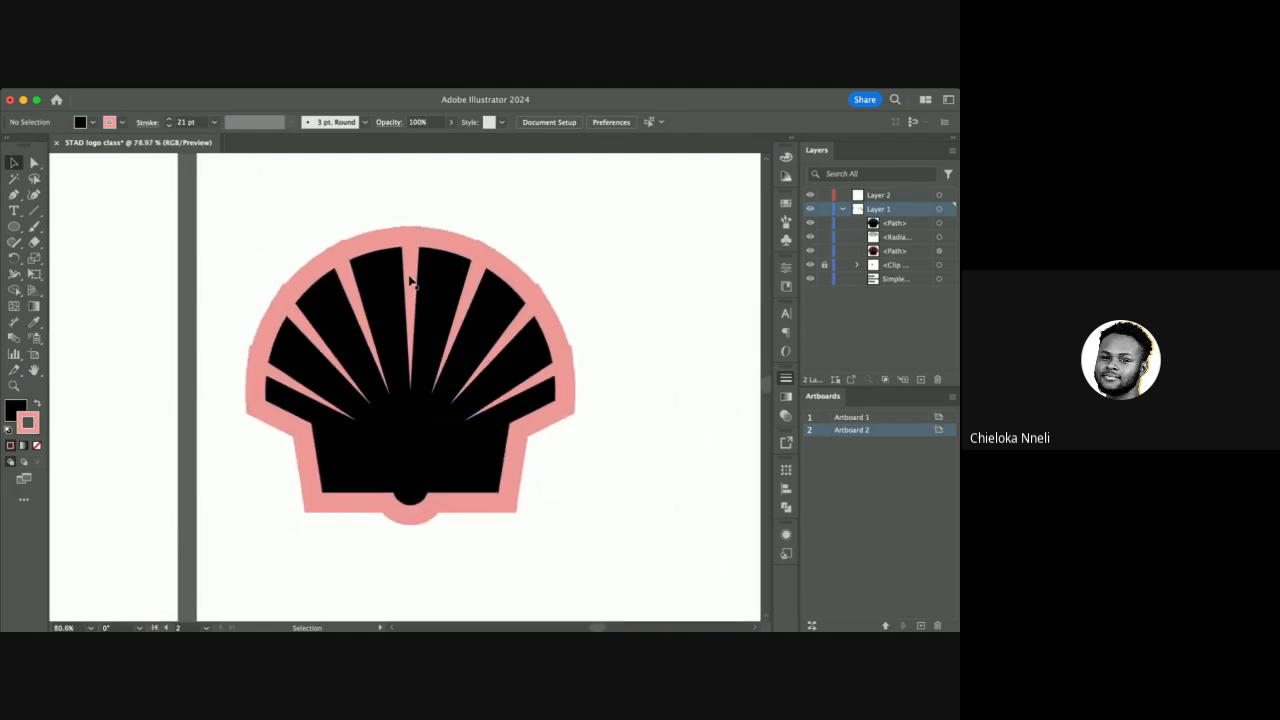
pyautogui.click(473, 252)
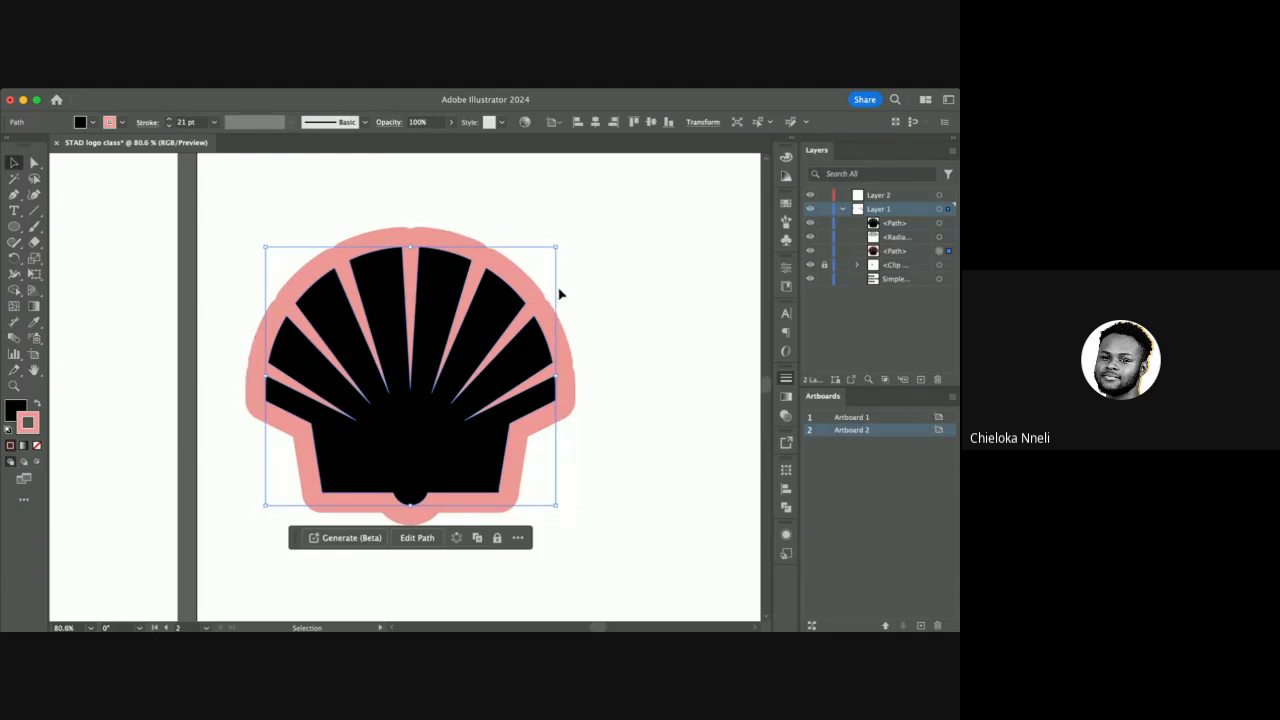
pyautogui.click(620, 277)
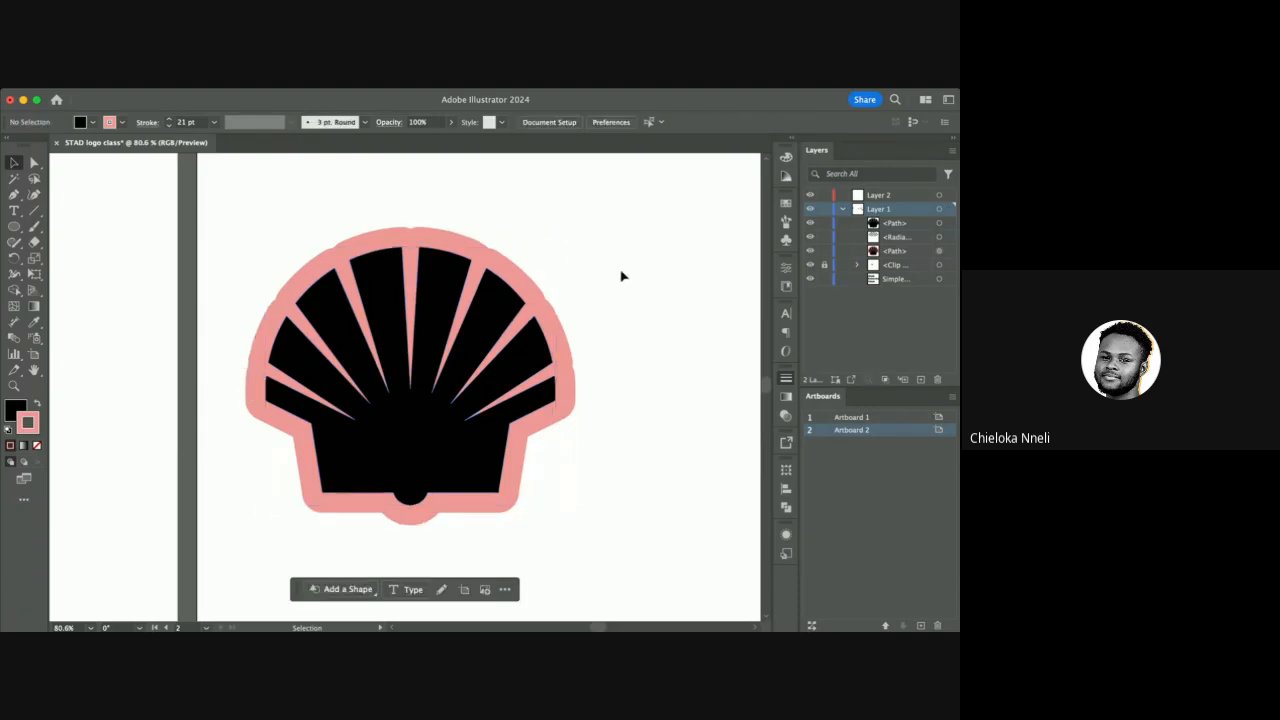
# Expand the shell's black fill and pink stroke into separate grouped shapes.
pyautogui.click(486, 300)
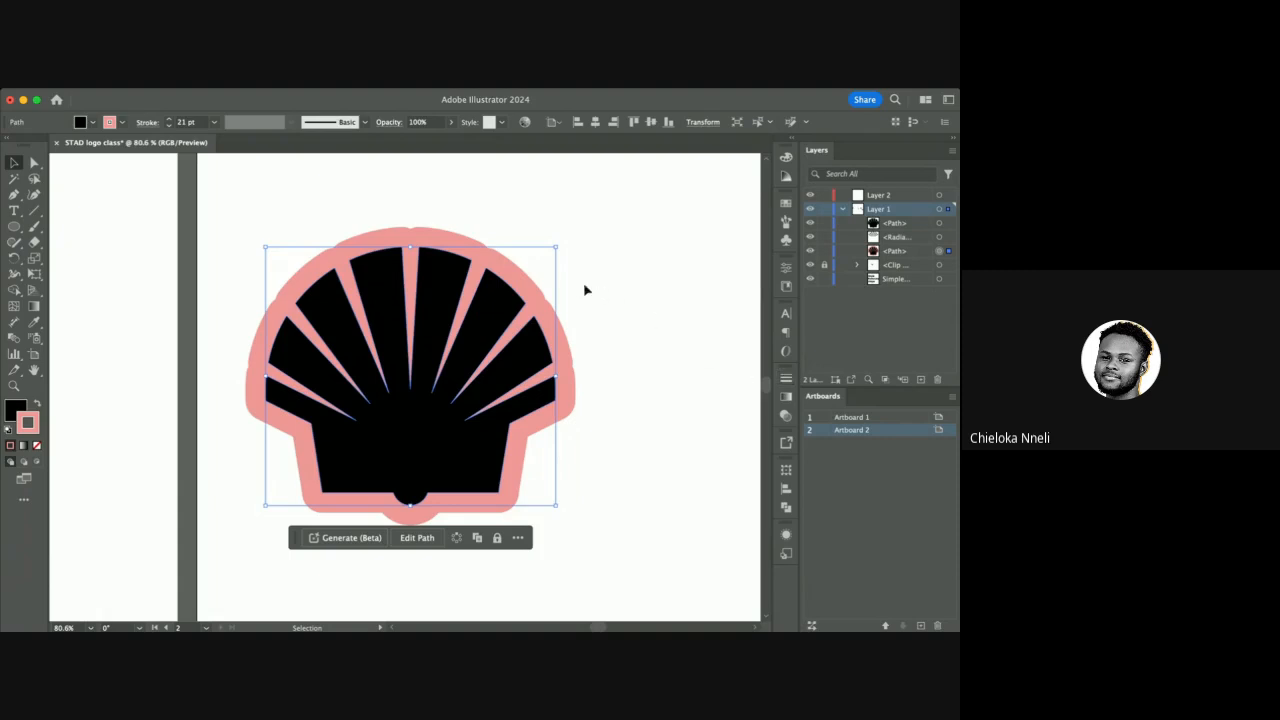
pyautogui.press('super+alt+0')
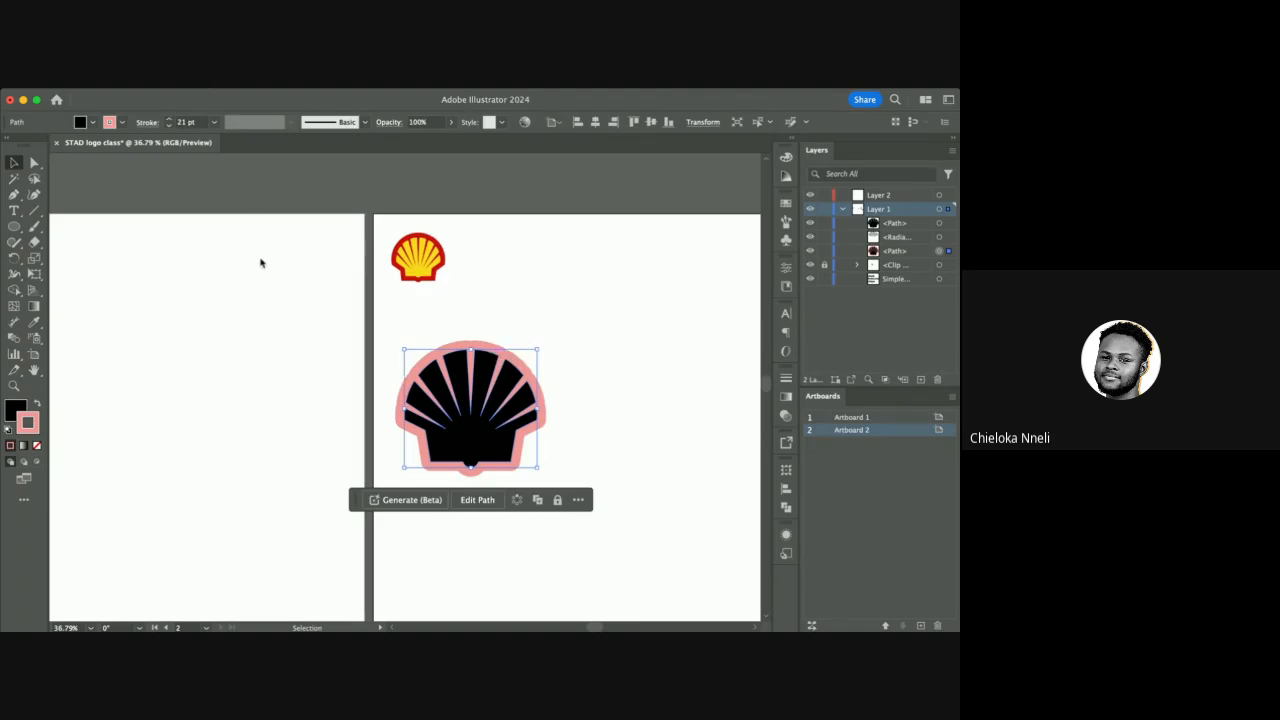
pyautogui.press('super+g')
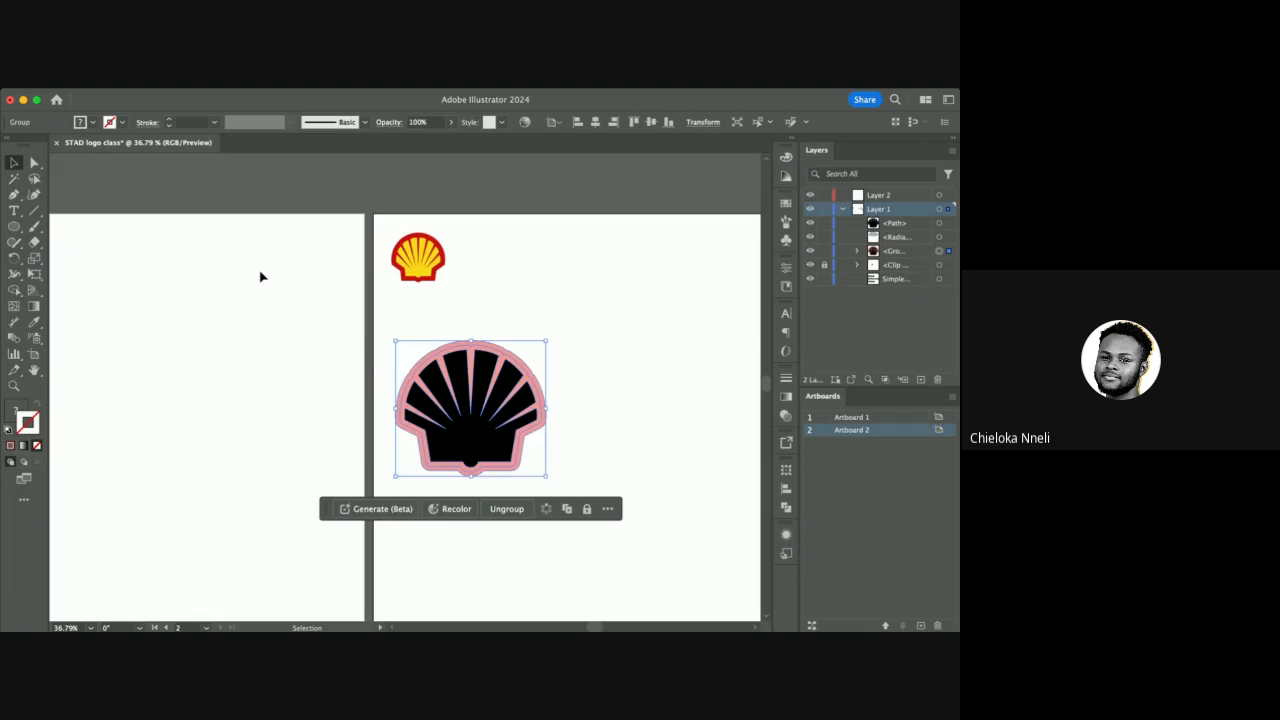
pyautogui.scroll(2, 497, 373)
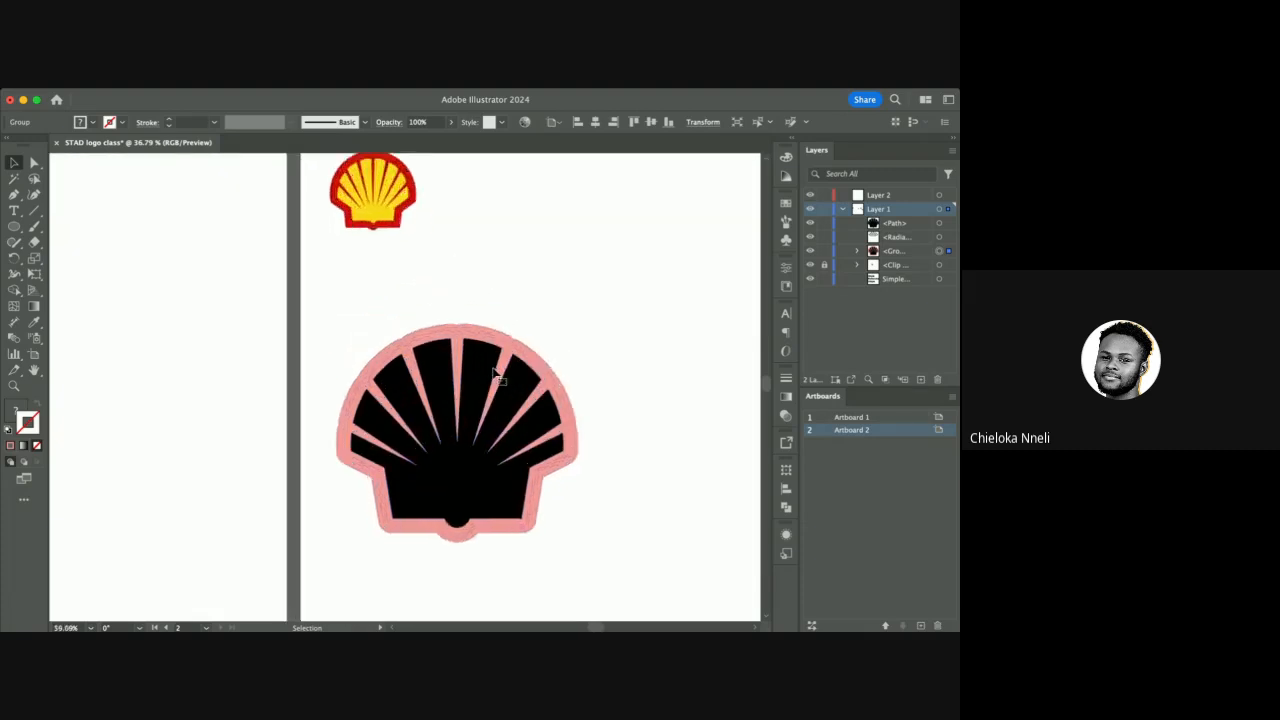
pyautogui.scroll(3, 497, 373)
pyautogui.click(610, 224)
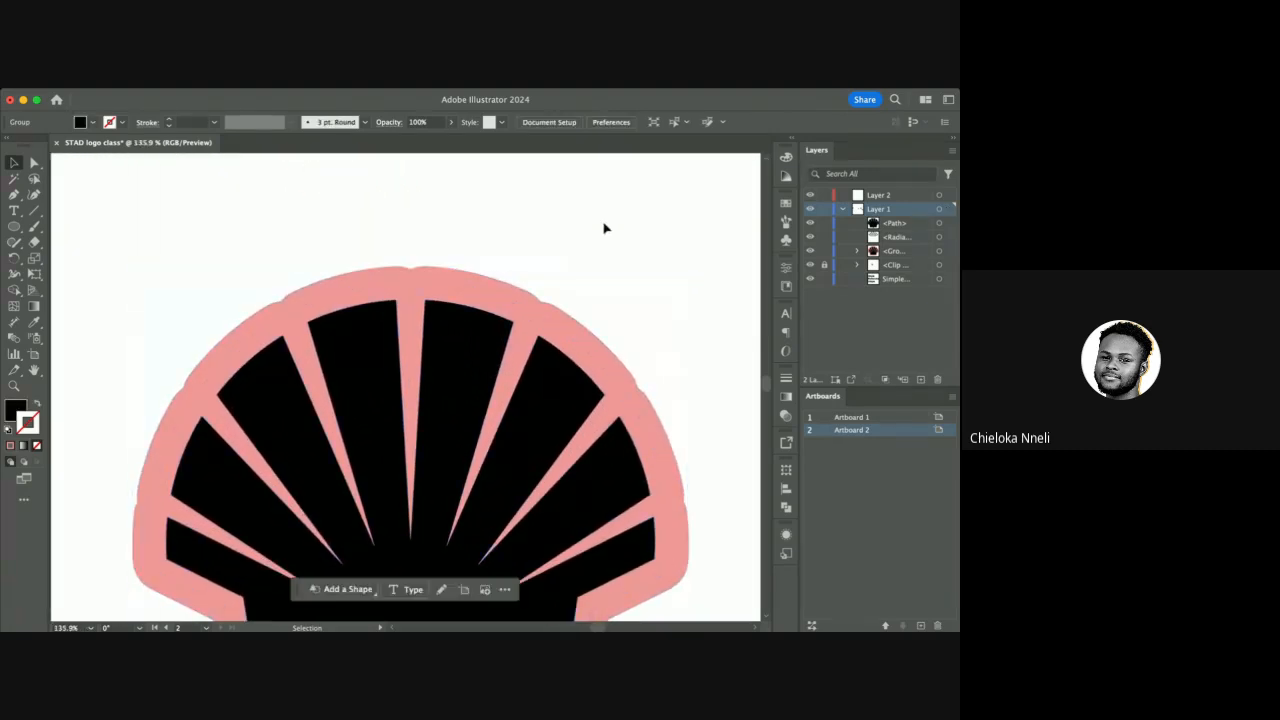
# Ungroup the expanded shell and select only its pink compound path.
pyautogui.click(517, 300)
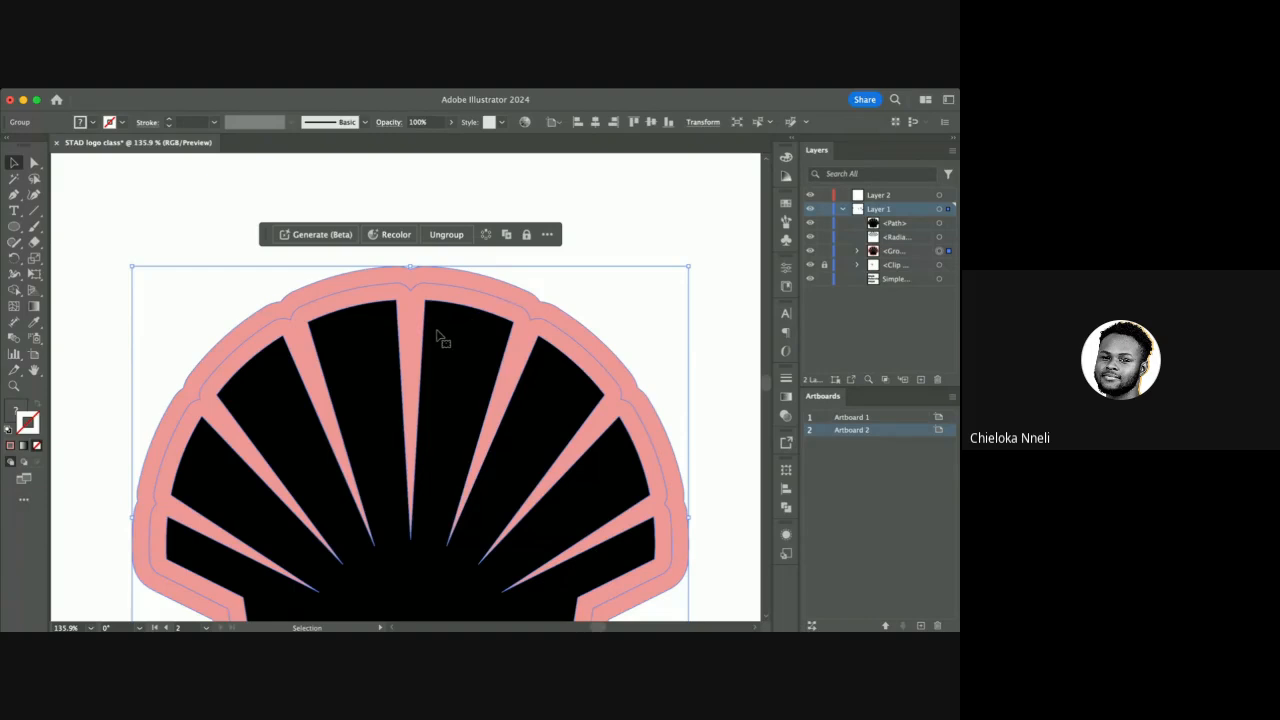
pyautogui.click(612, 230)
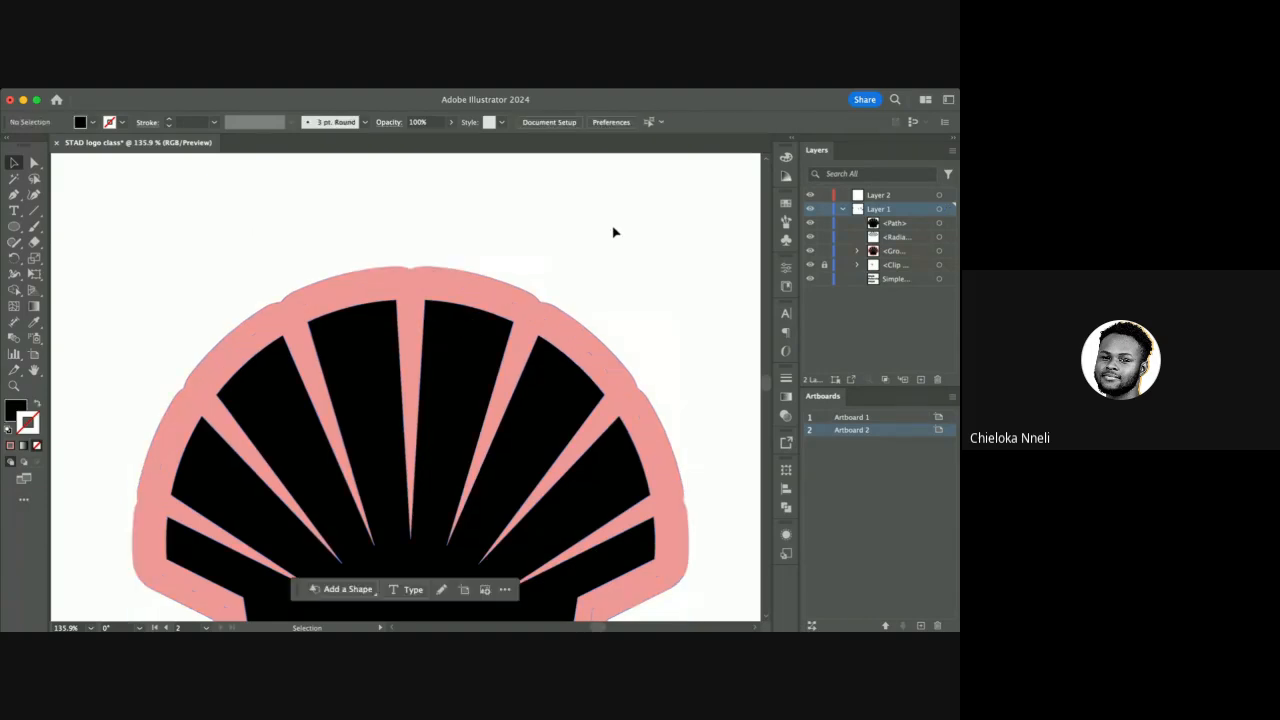
pyautogui.click(545, 370)
pyautogui.click(887, 252)
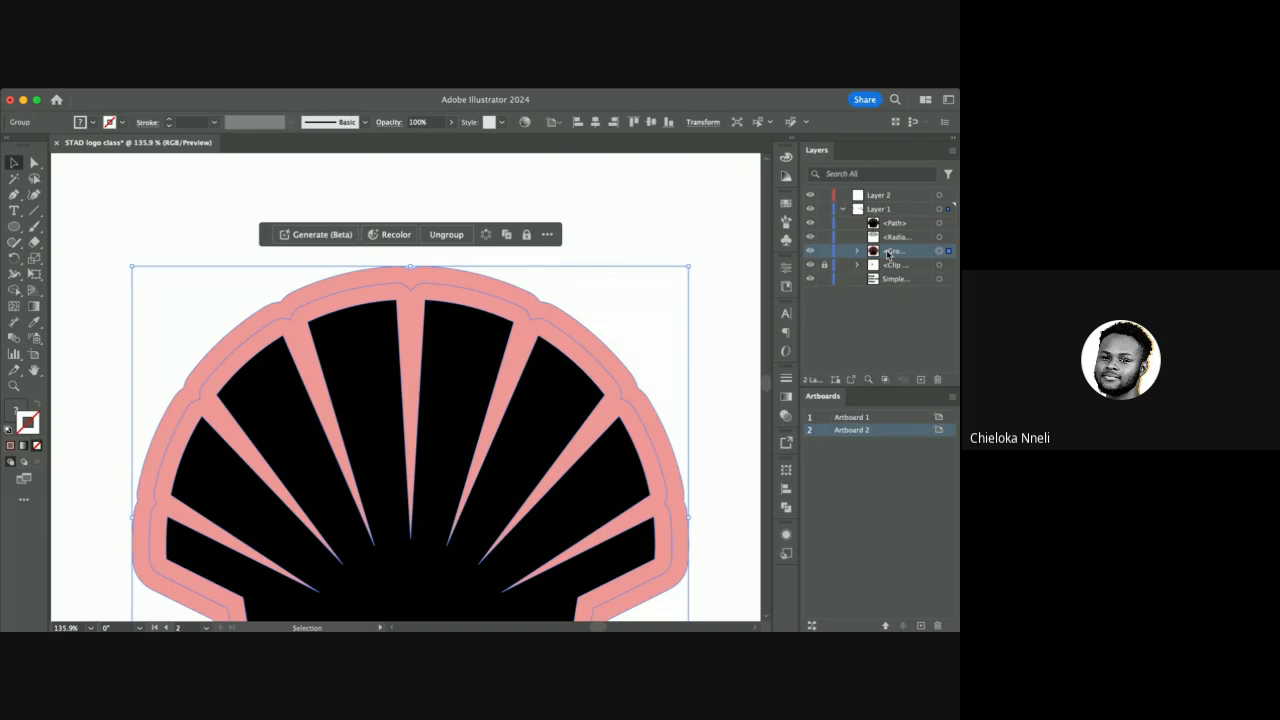
pyautogui.press('super+shift+g')
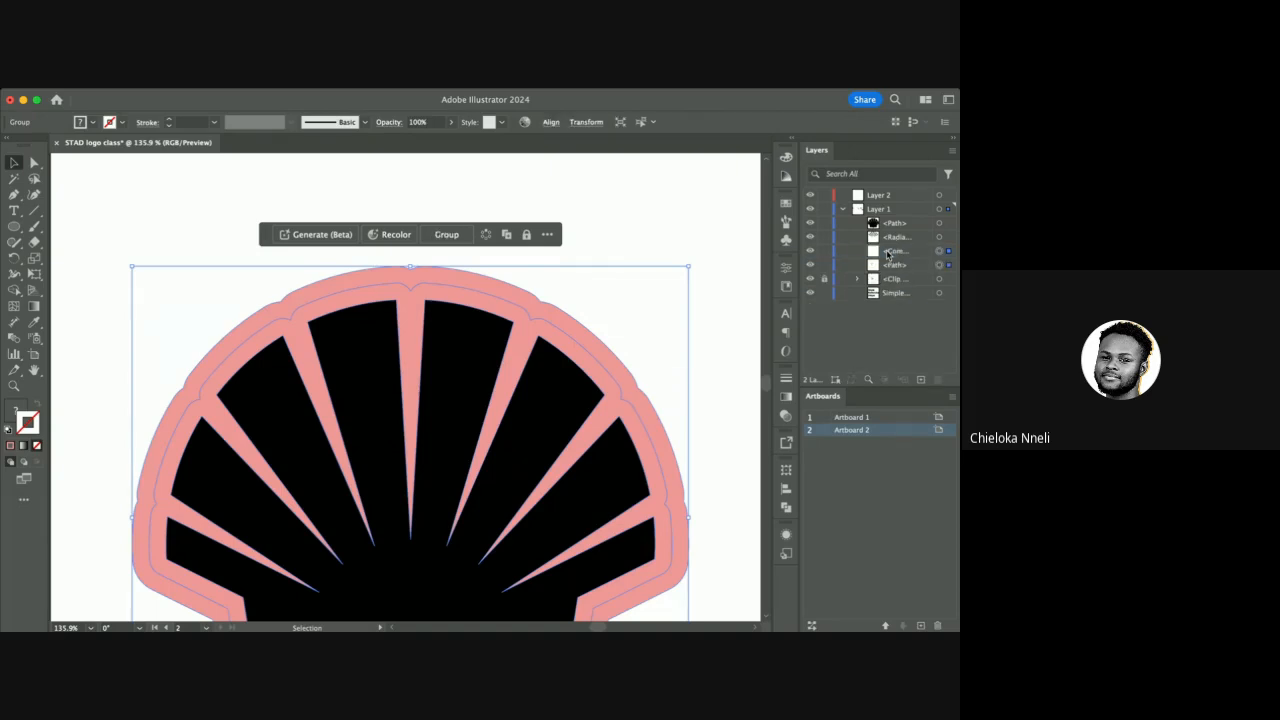
pyautogui.click(689, 203)
pyautogui.click(940, 252)
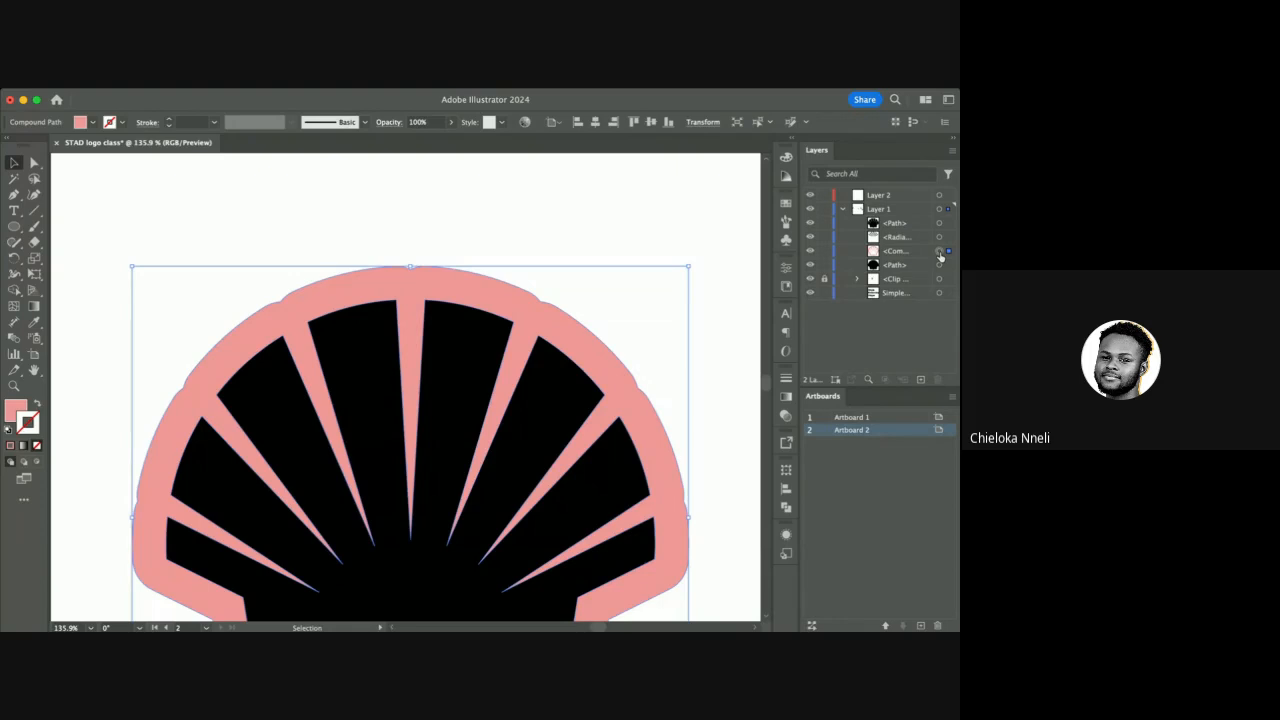
# Try moving the pink outline and the black silhouette apart, undo both moves, and deselect everything.
pyautogui.scroll(-5, 425, 288)
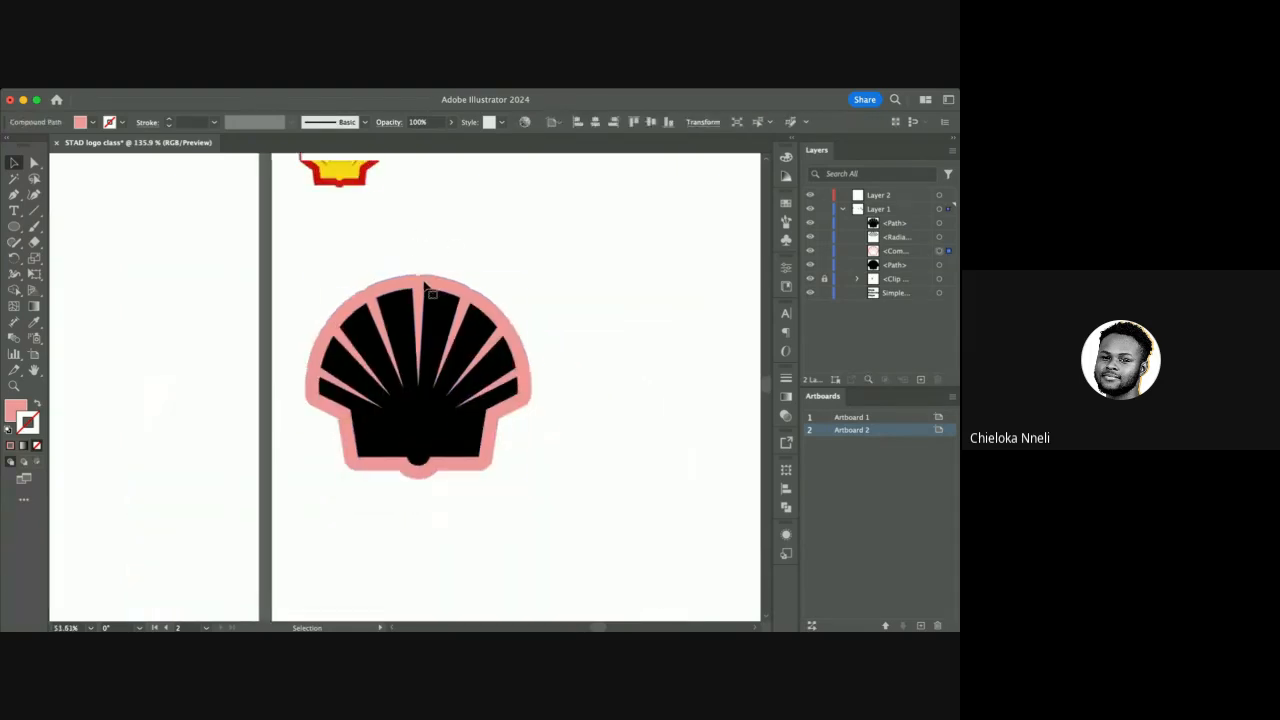
pyautogui.moveTo(428, 280); pyautogui.dragTo(633, 238)
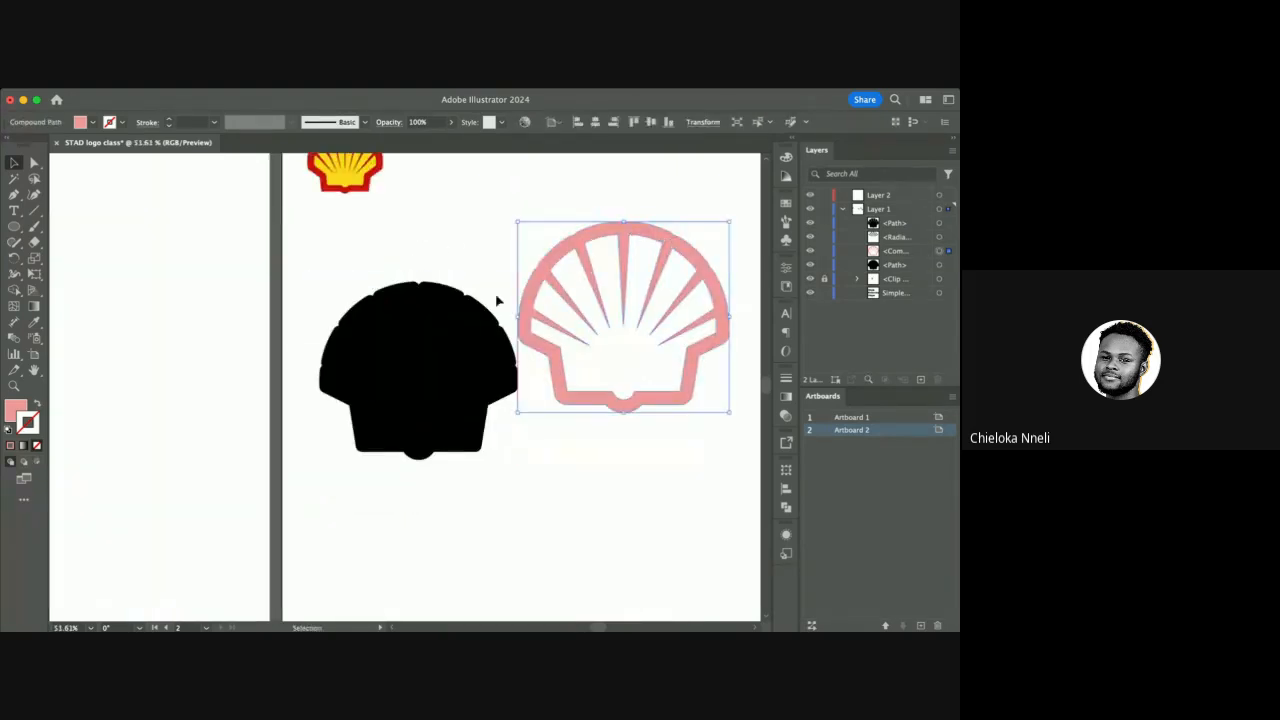
pyautogui.click(413, 350)
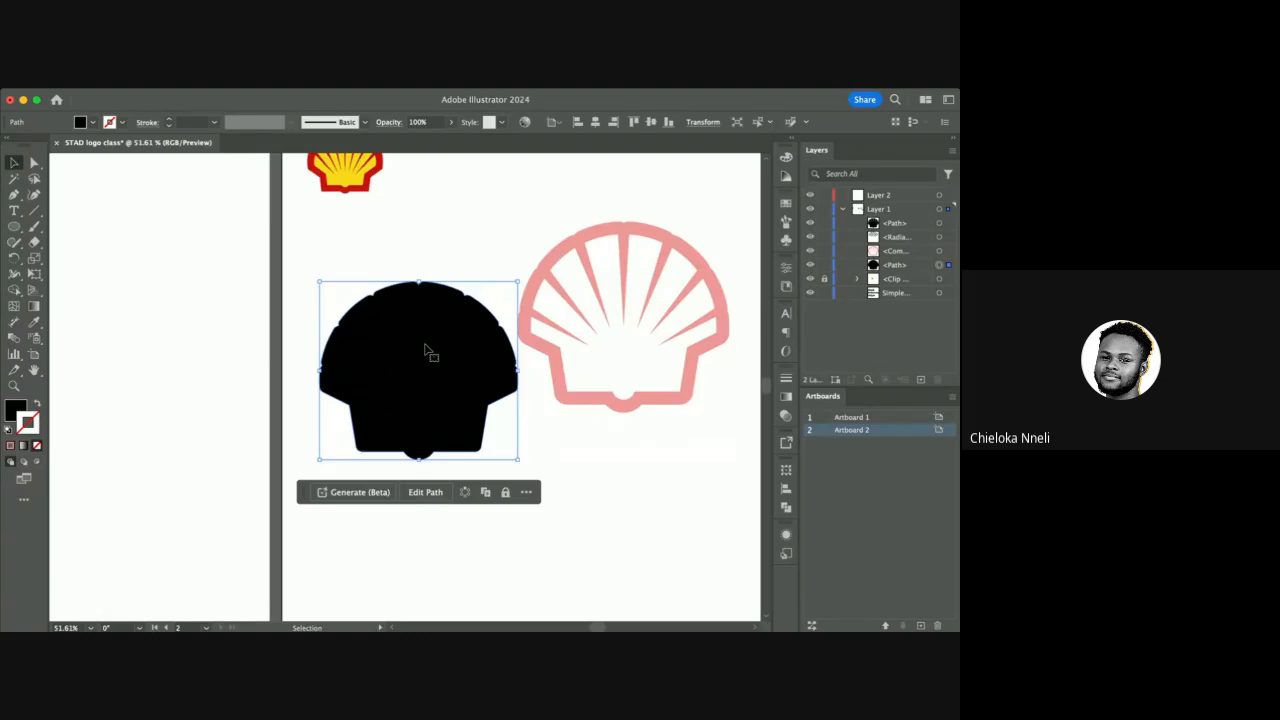
pyautogui.moveTo(425, 350)
pyautogui.mouseDown()
pyautogui.moveTo(366, 417)
pyautogui.moveTo(420, 364)
pyautogui.mouseUp()
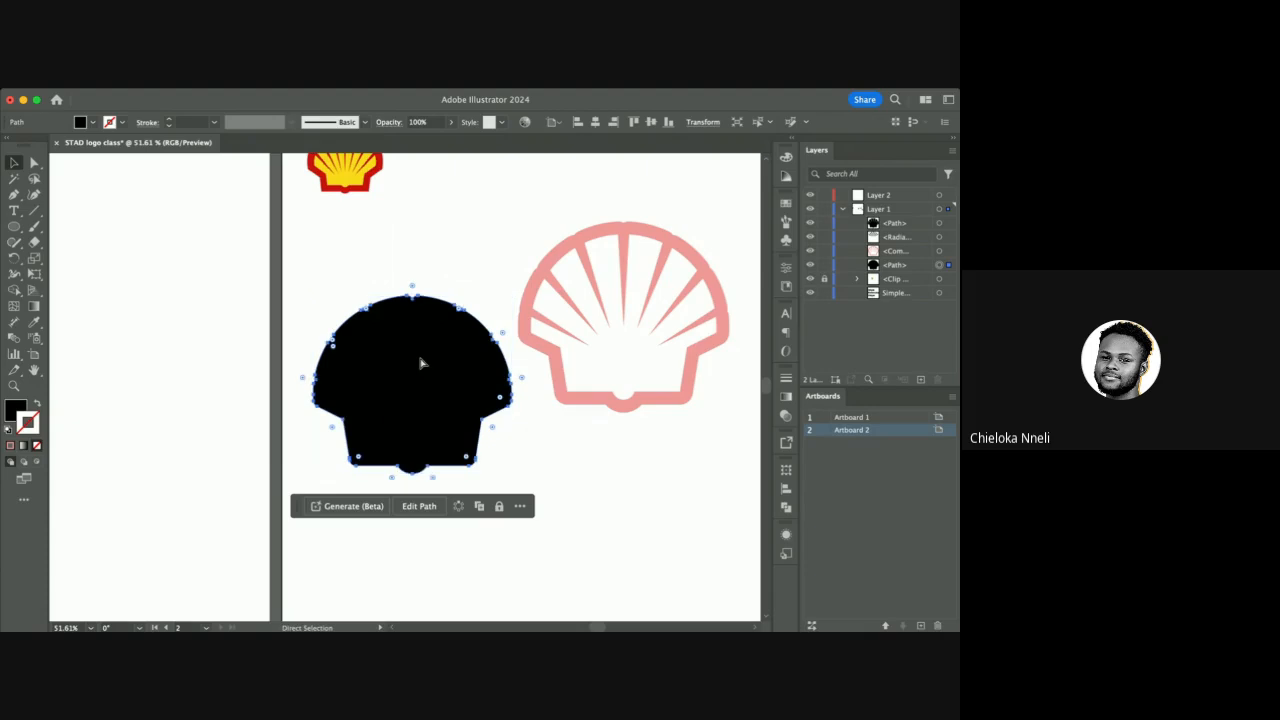
pyautogui.press('super+z')
pyautogui.press('super+z')
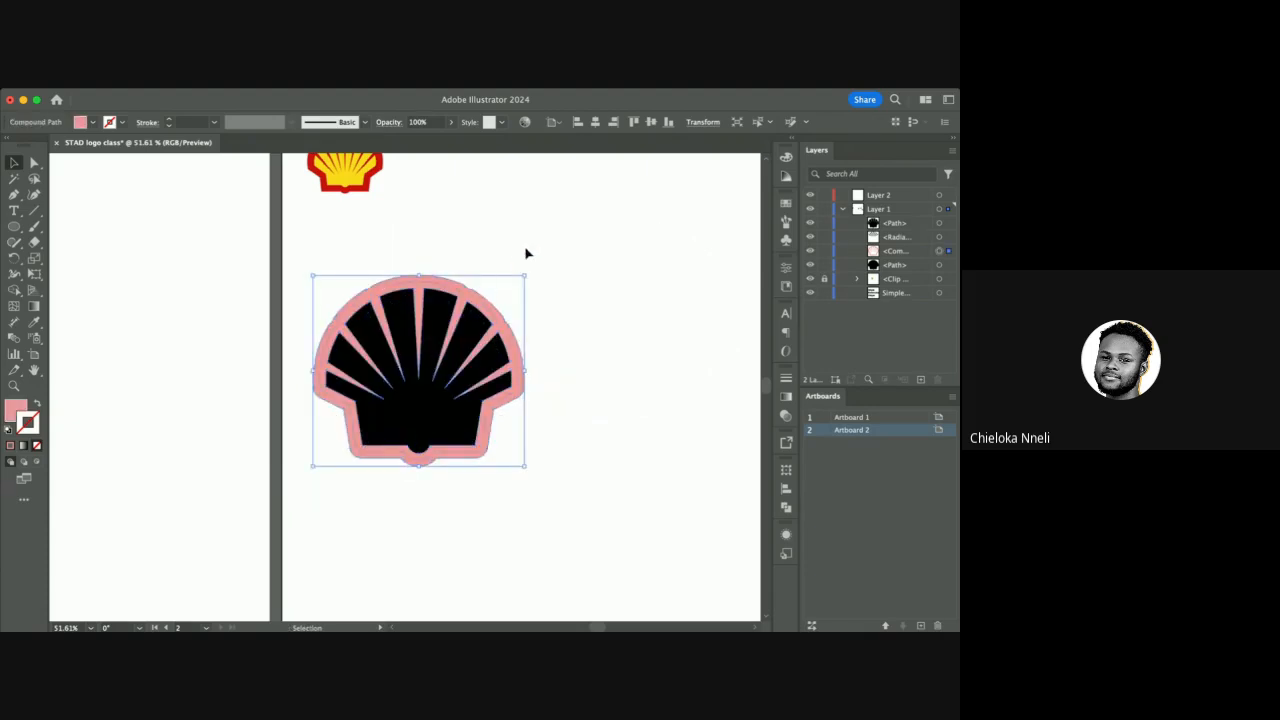
pyautogui.click(527, 253)
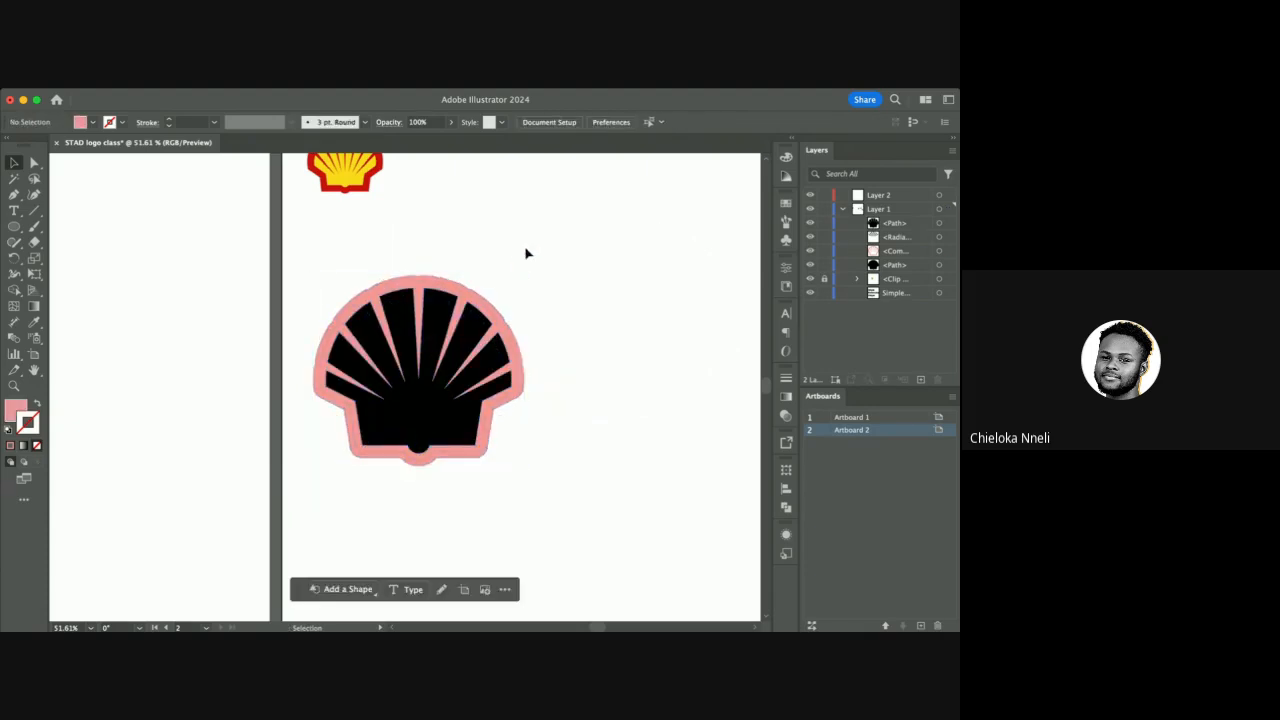
# Select the pink outline and use the Pen tool to delete the notch anchor points along the left half of its outer edge.
pyautogui.scroll(3, 440, 335)
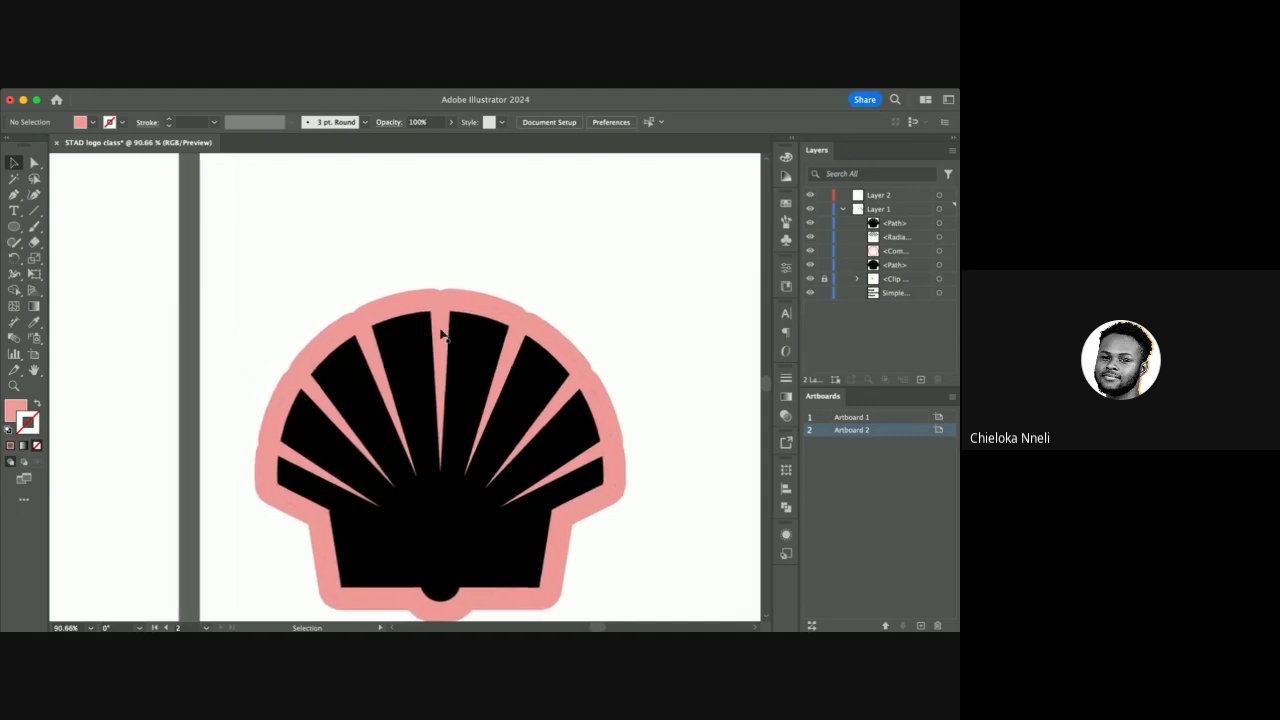
pyautogui.scroll(5, 450, 249)
pyautogui.scroll(-5, 450, 249)
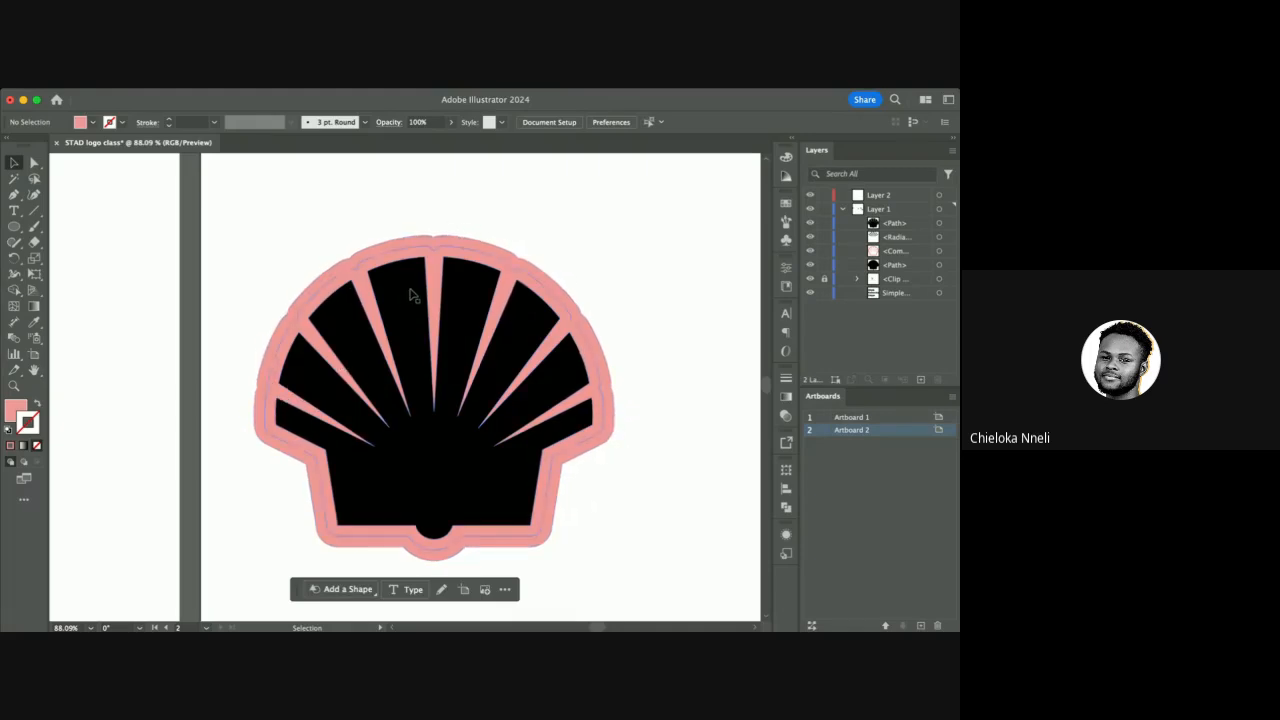
pyautogui.click(299, 303)
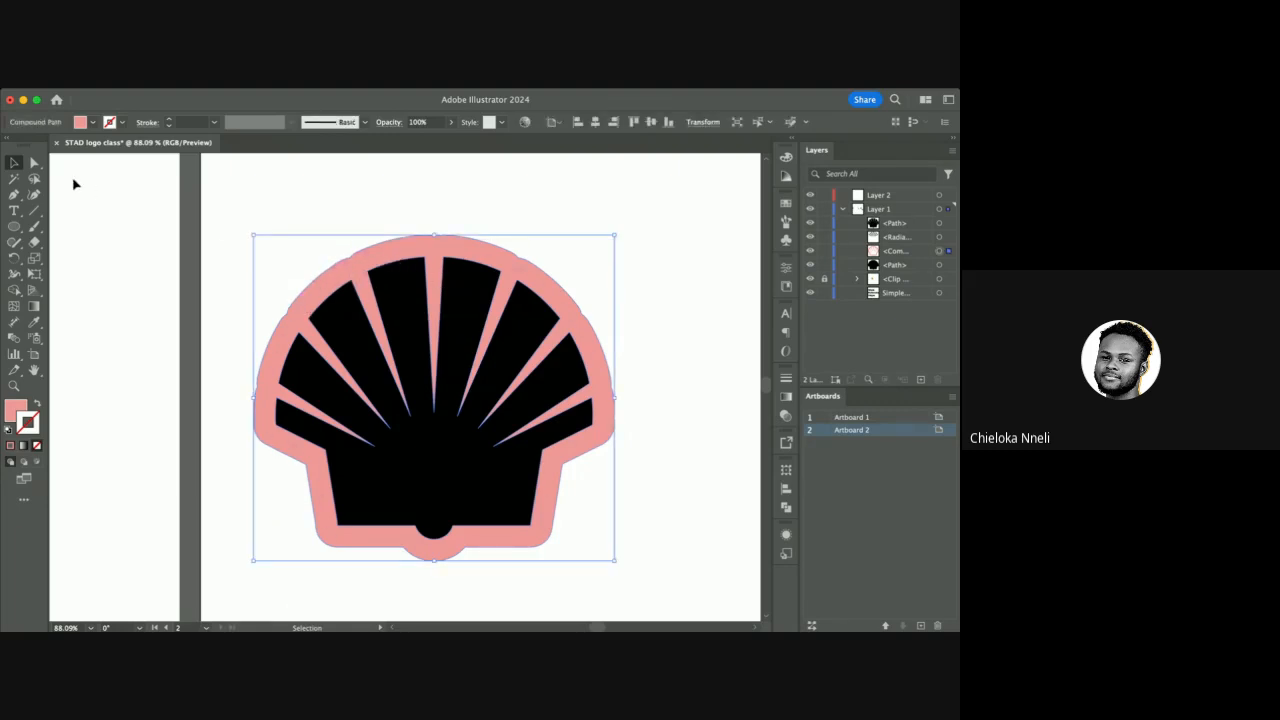
pyautogui.click(33, 163)
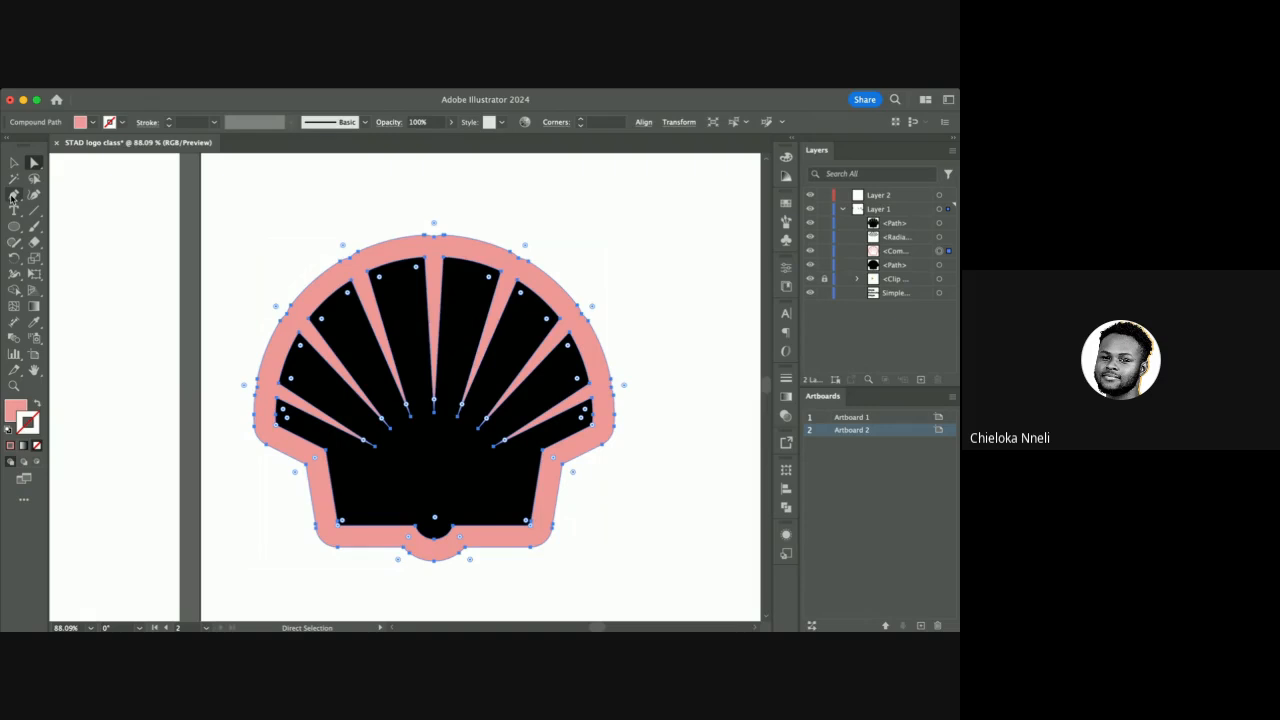
pyautogui.click(12, 196)
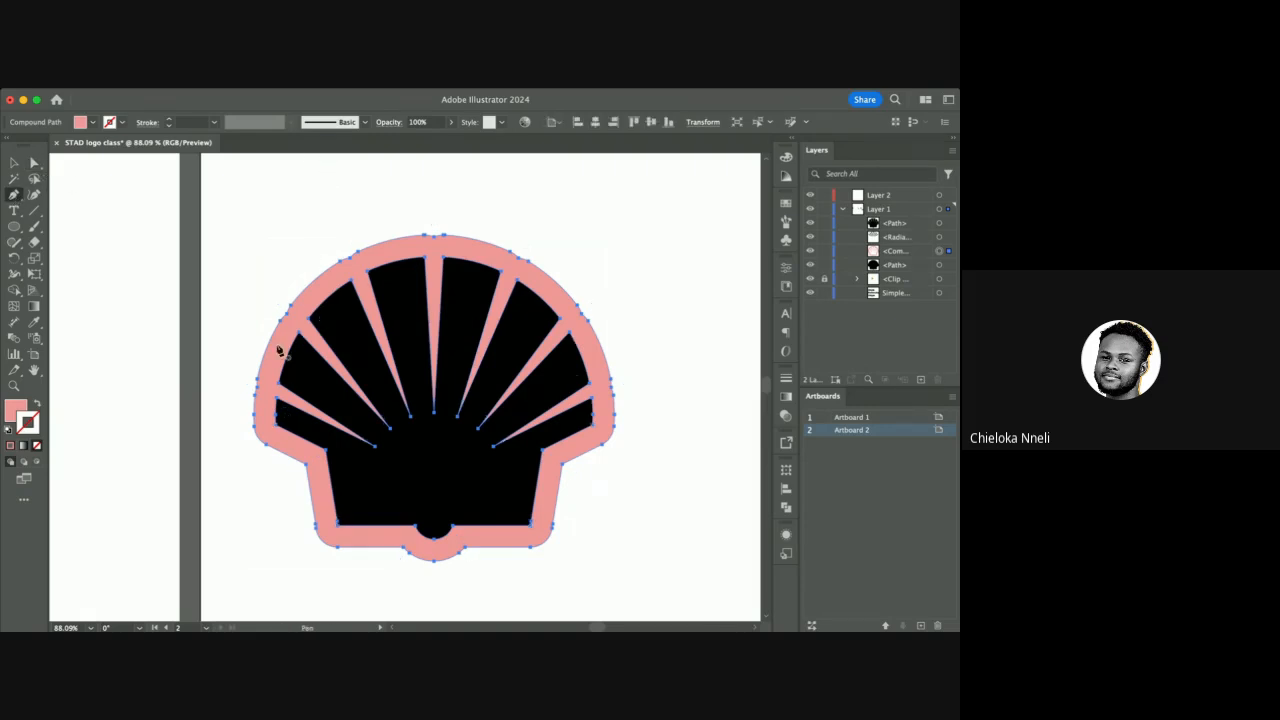
pyautogui.scroll(5, 279, 350)
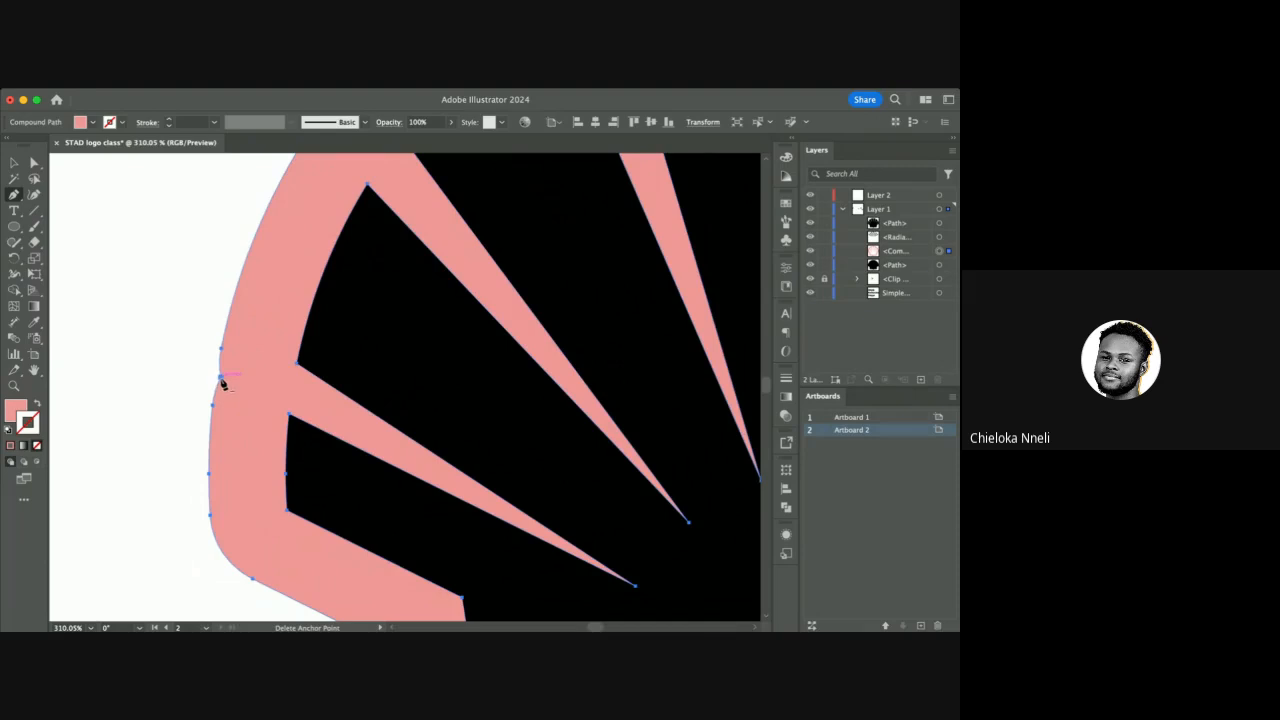
pyautogui.click(221, 381)
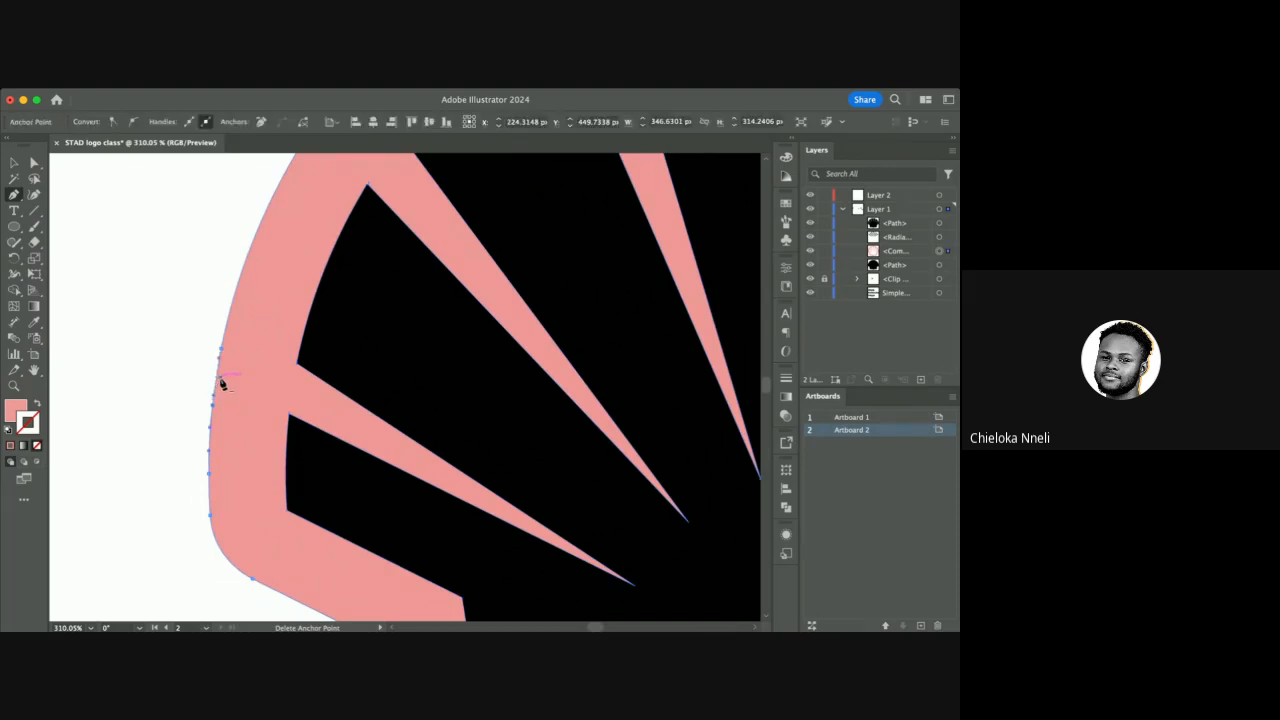
pyautogui.scroll(3, 266, 366)
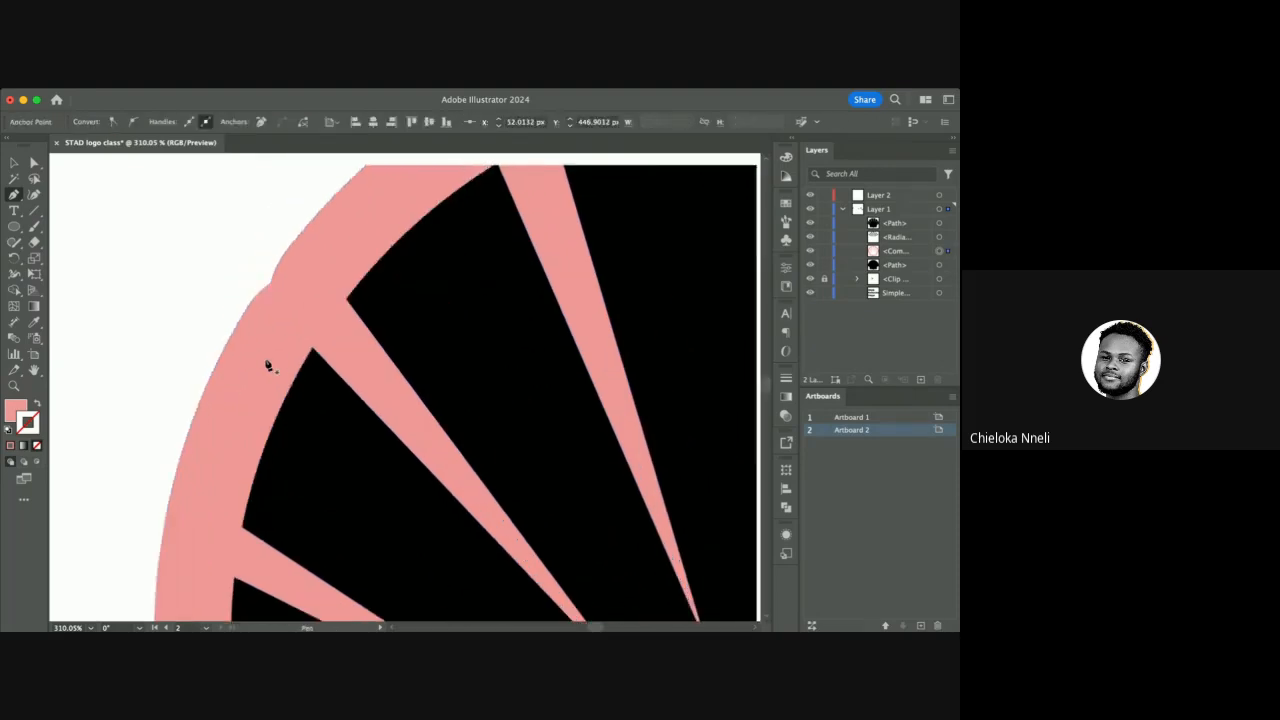
pyautogui.click(263, 307)
pyautogui.scroll(-4, 371, 256)
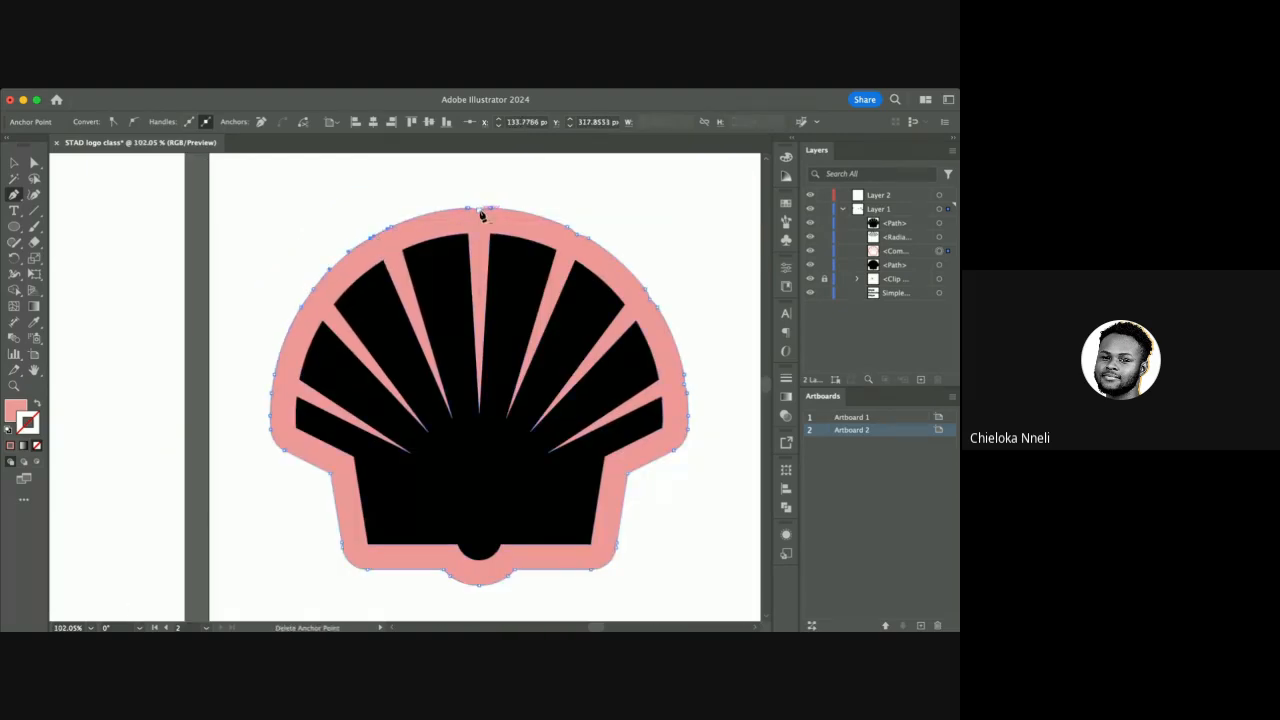
# Delete the notch anchor points at the top centre and along the right half of the pink outline's outer edge, and deselect it.
pyautogui.click(480, 212)
pyautogui.click(577, 236)
pyautogui.click(651, 299)
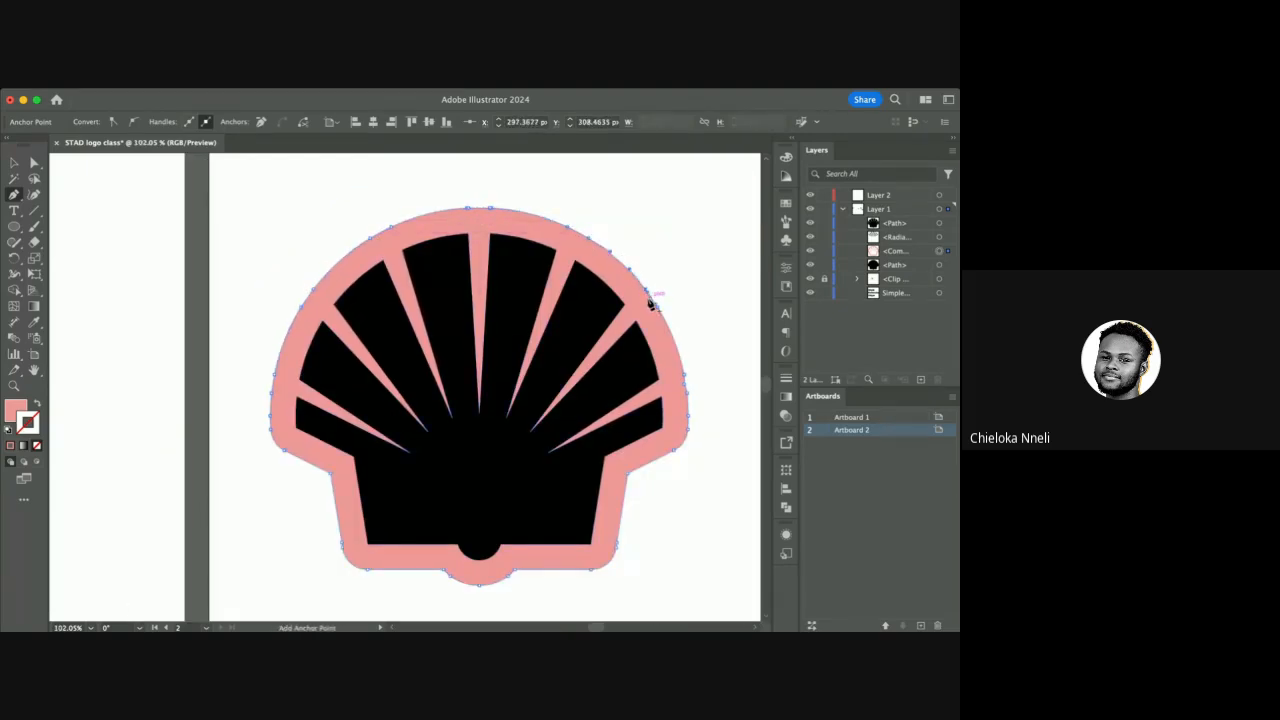
pyautogui.click(692, 382)
pyautogui.press('v')
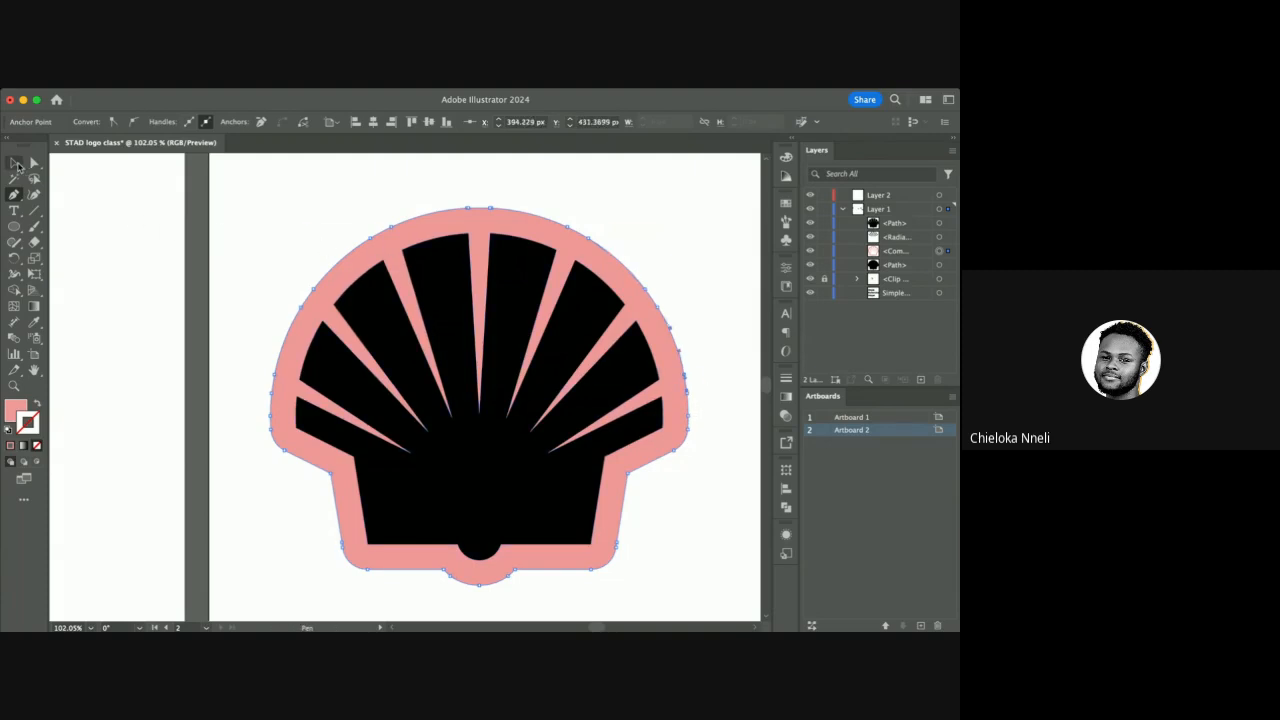
pyautogui.click(438, 196)
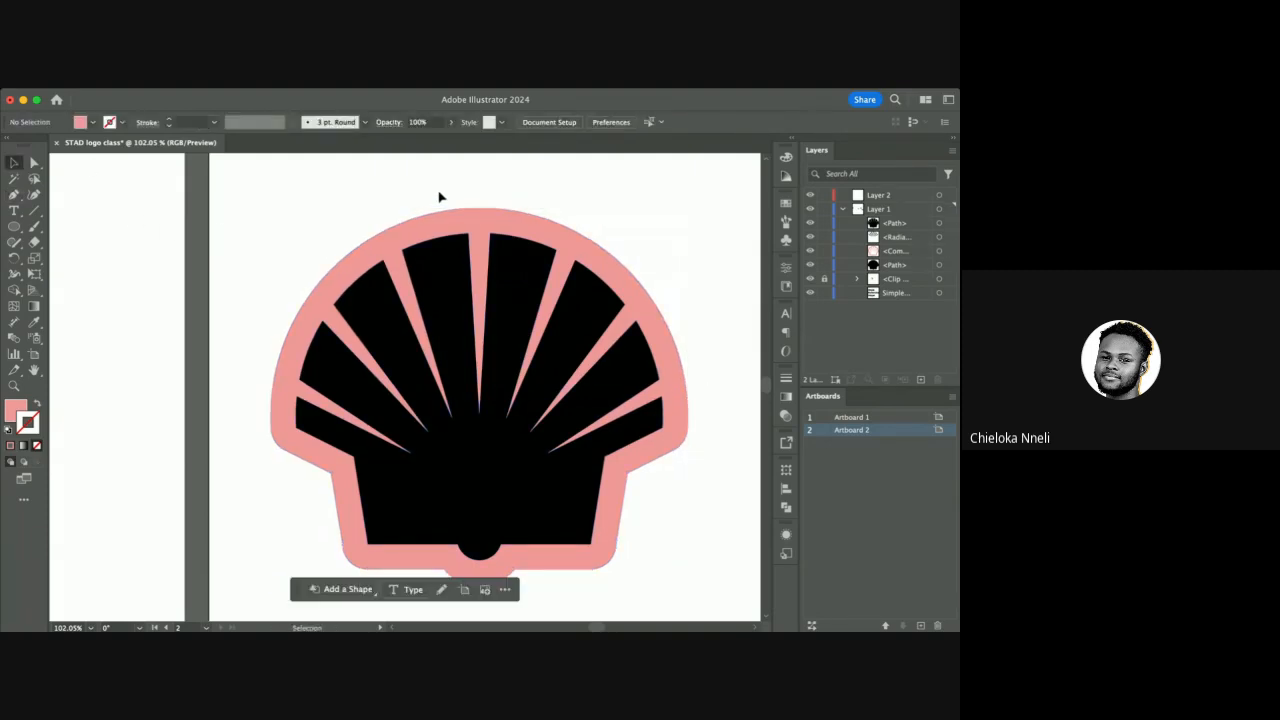
pyautogui.hscroll(3, 515, 372)
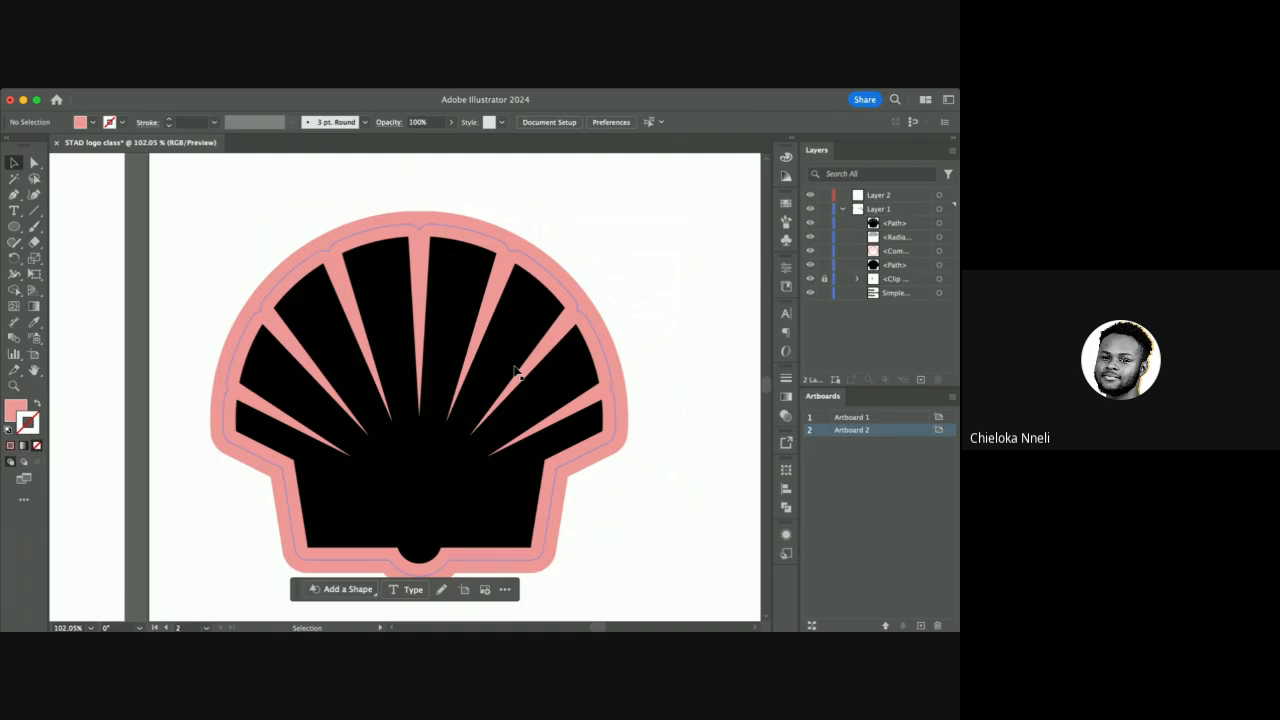
# Recolor the black shell inside the pink outline with the yellow sampled from the small reference logo using the Eyedropper.
pyautogui.scroll(-5, 515, 372)
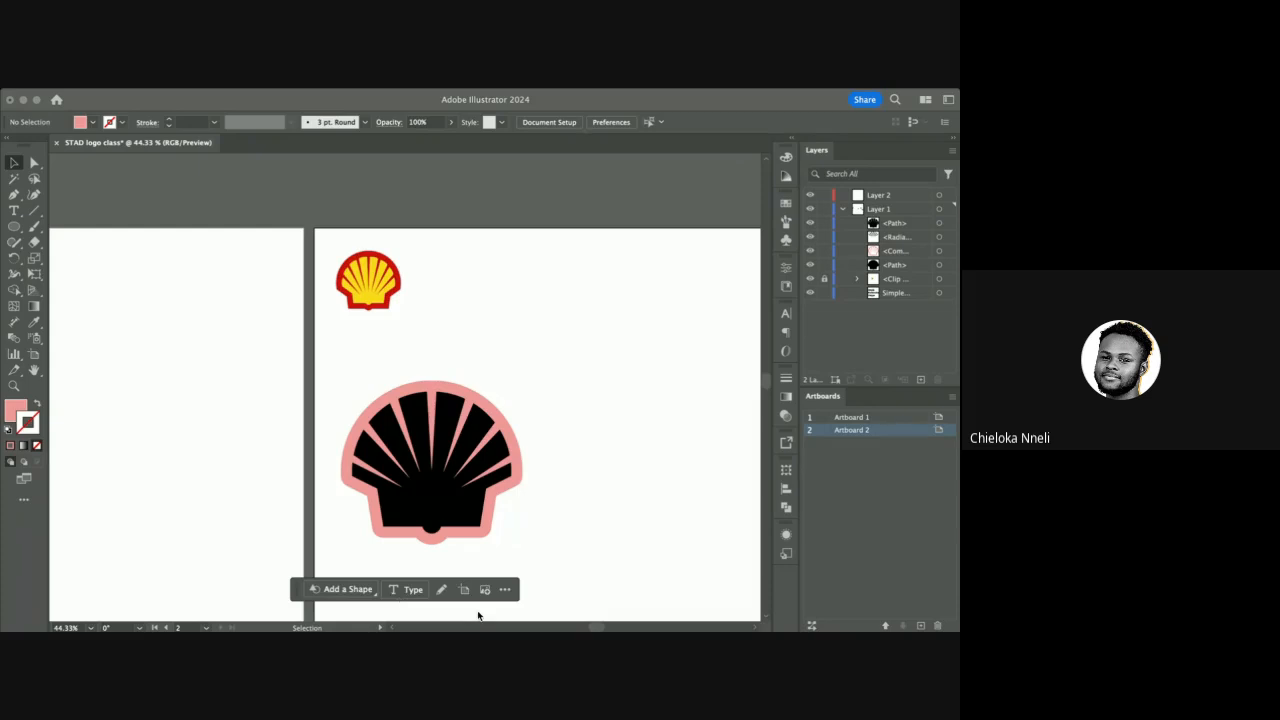
pyautogui.click(400, 350)
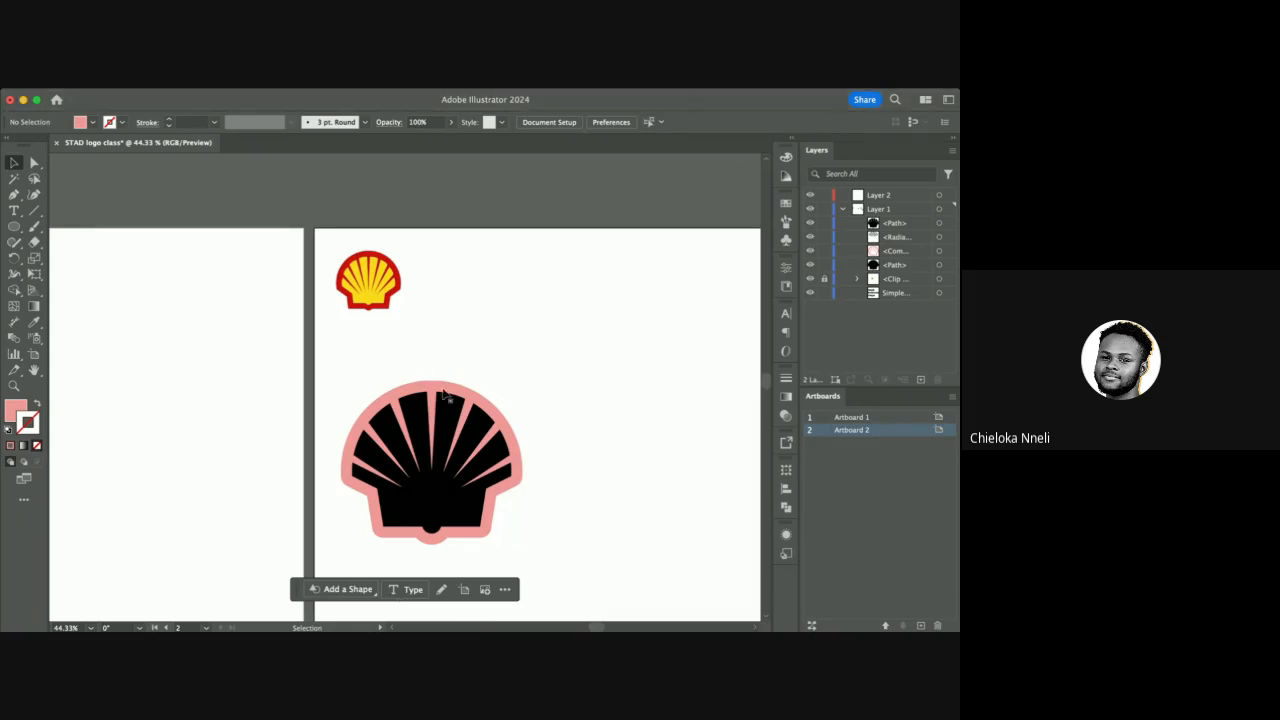
pyautogui.click(455, 412)
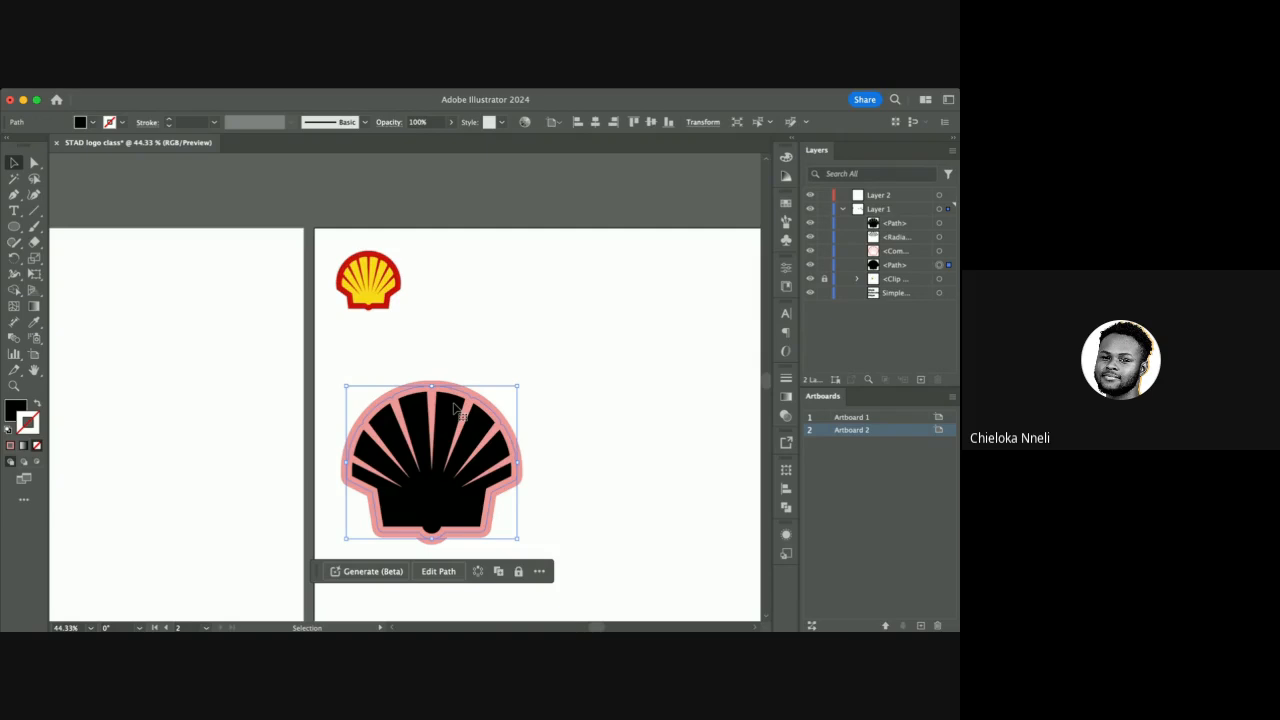
pyautogui.click(450, 298)
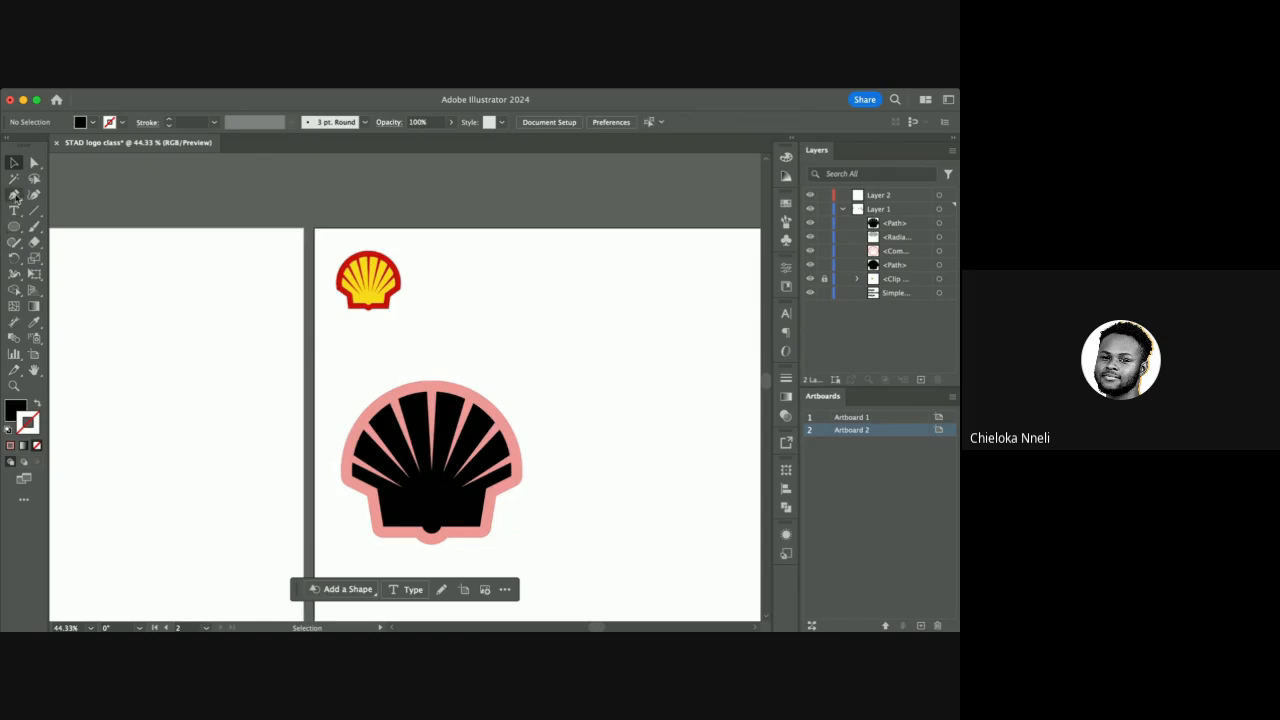
pyautogui.click(455, 410)
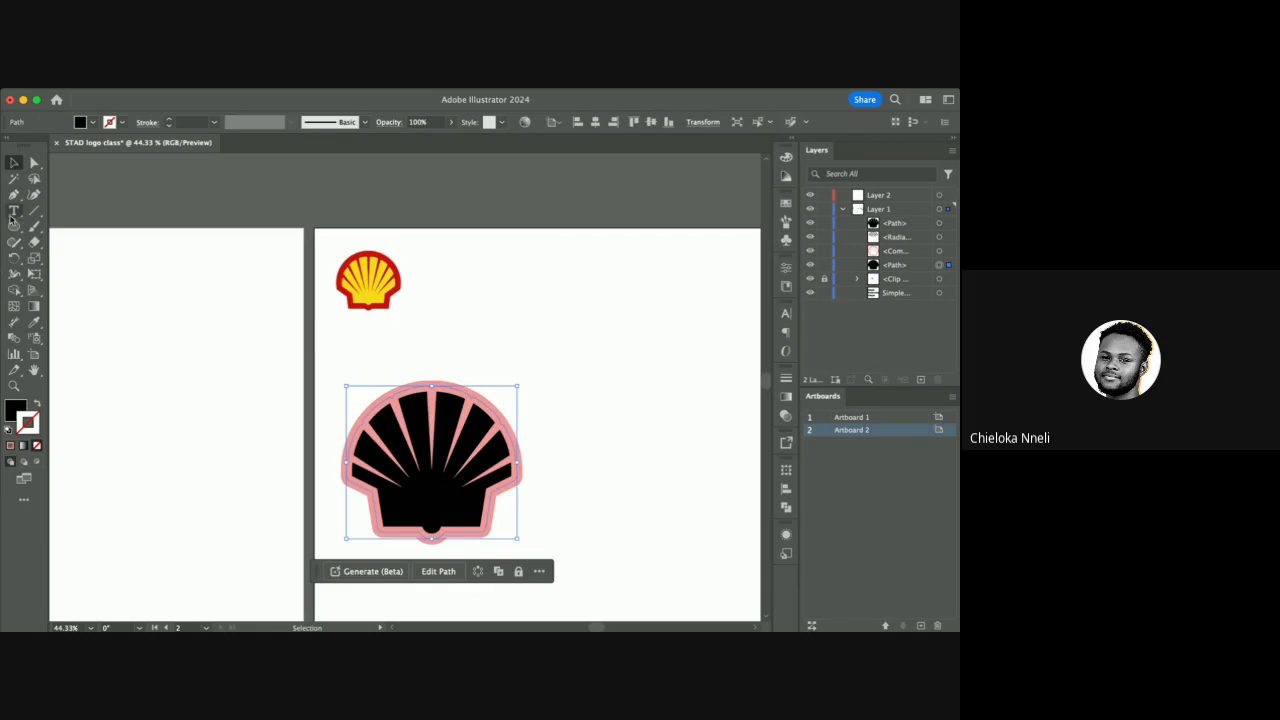
pyautogui.click(35, 323)
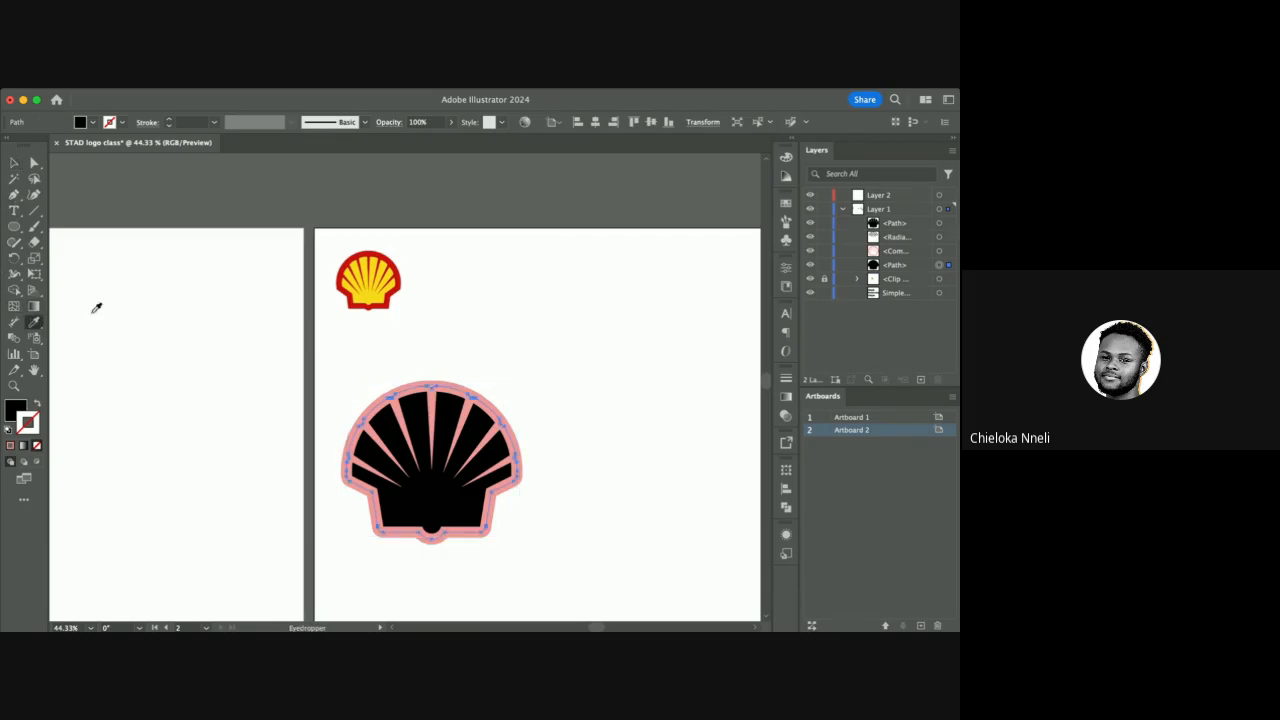
pyautogui.click(377, 257)
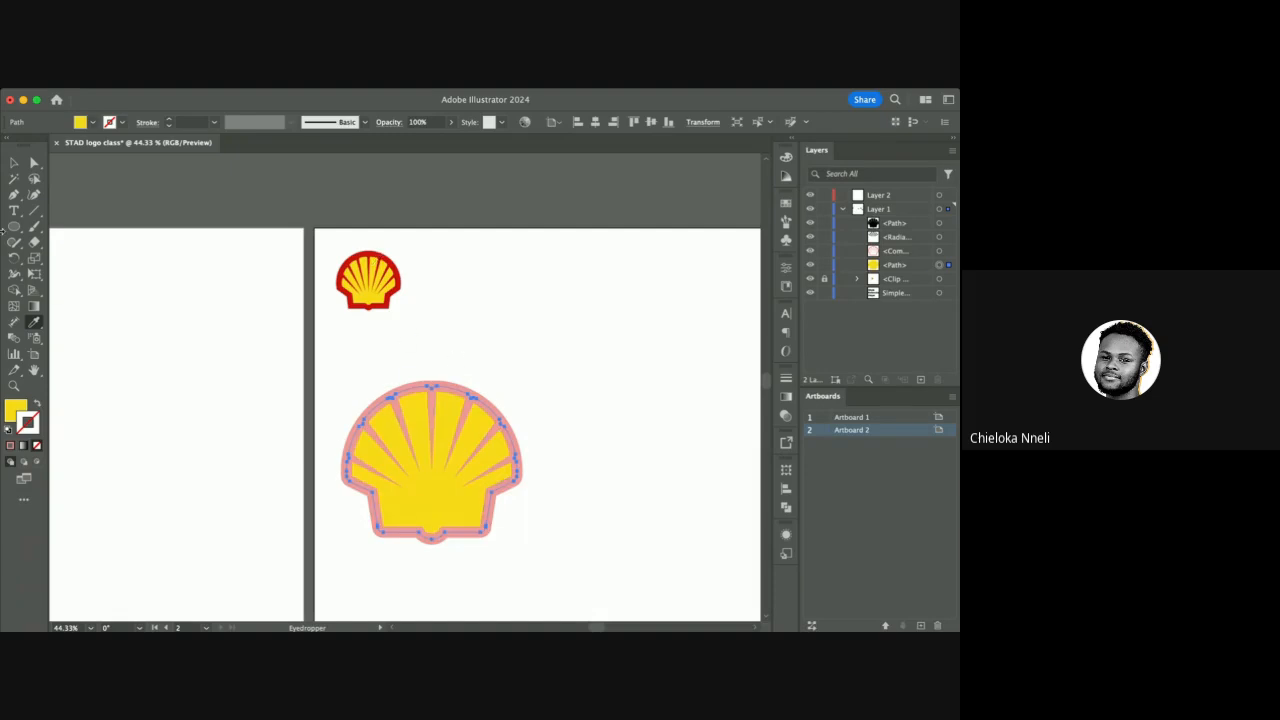
pyautogui.click(14, 162)
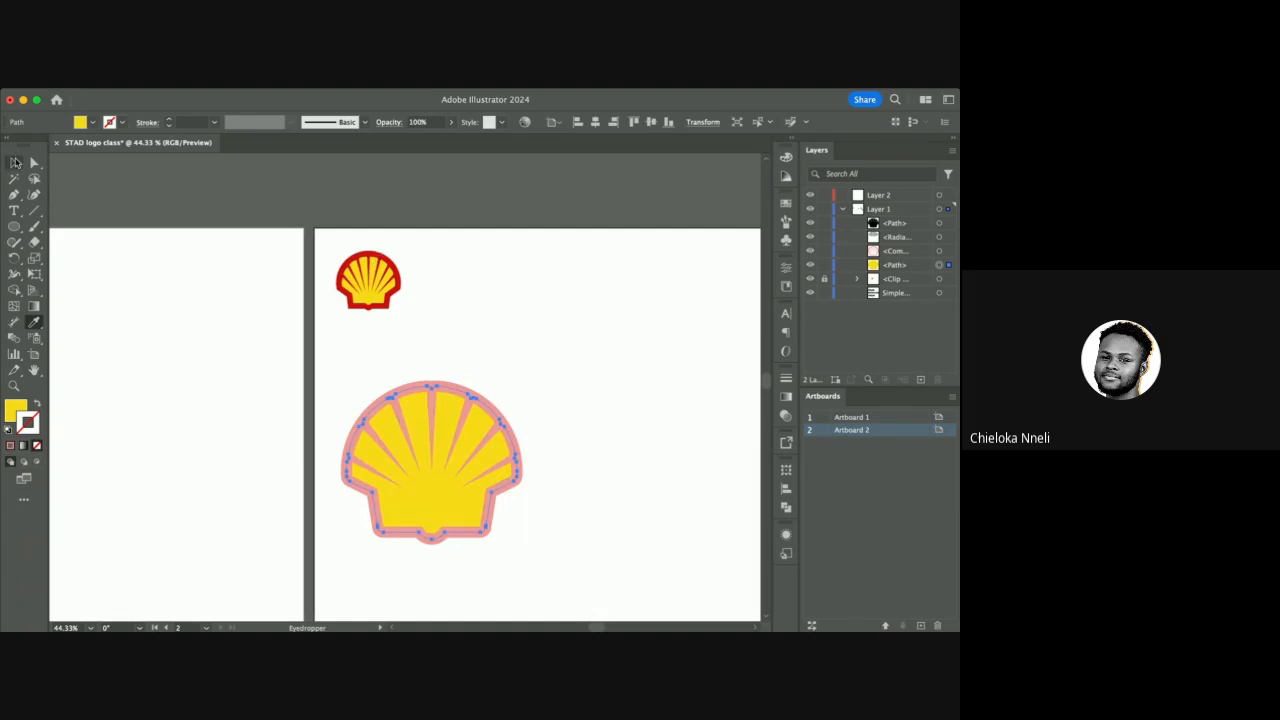
# Recolor the pink outline with the red sampled from the reference logo's border and deselect it.
pyautogui.click(450, 381)
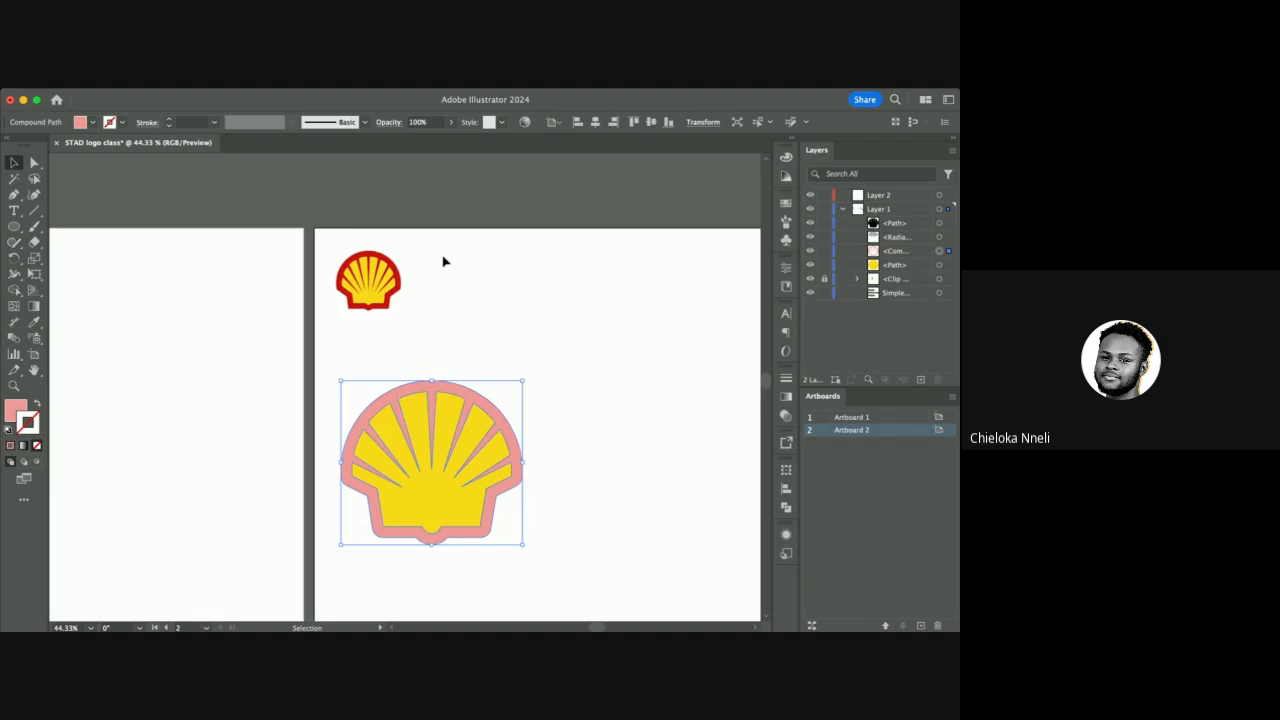
pyautogui.click(33, 330)
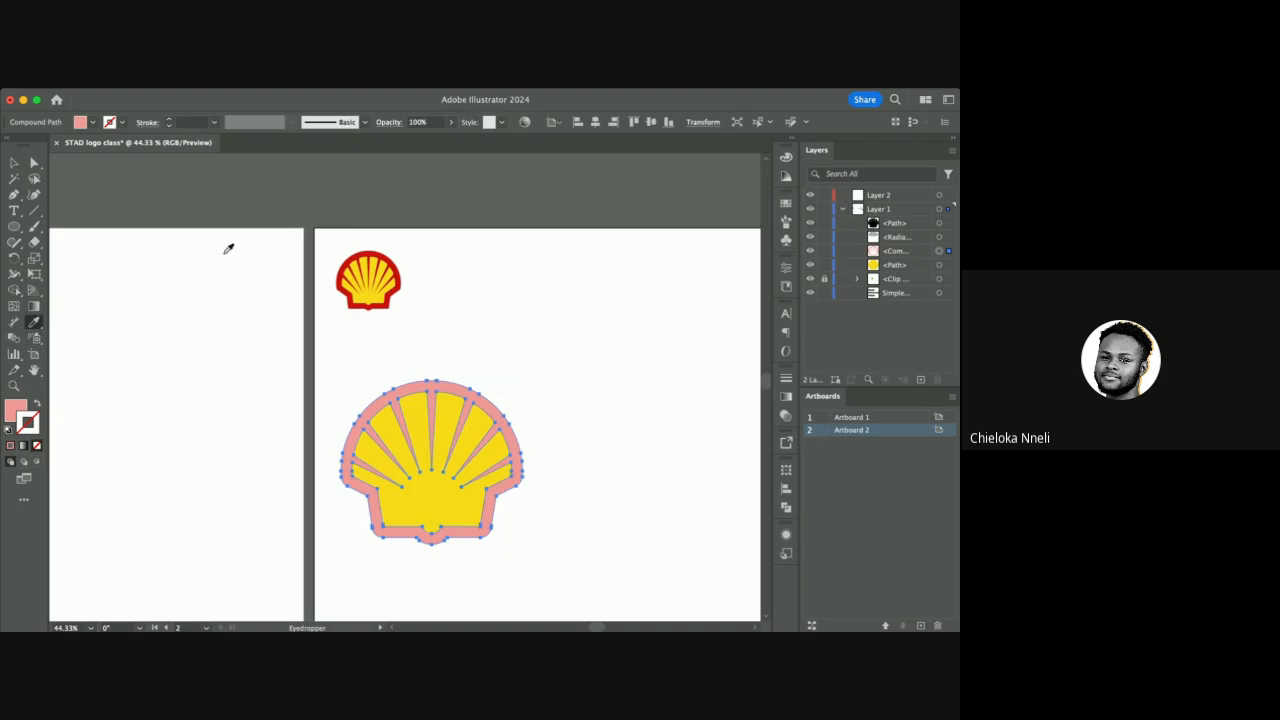
pyautogui.click(390, 256)
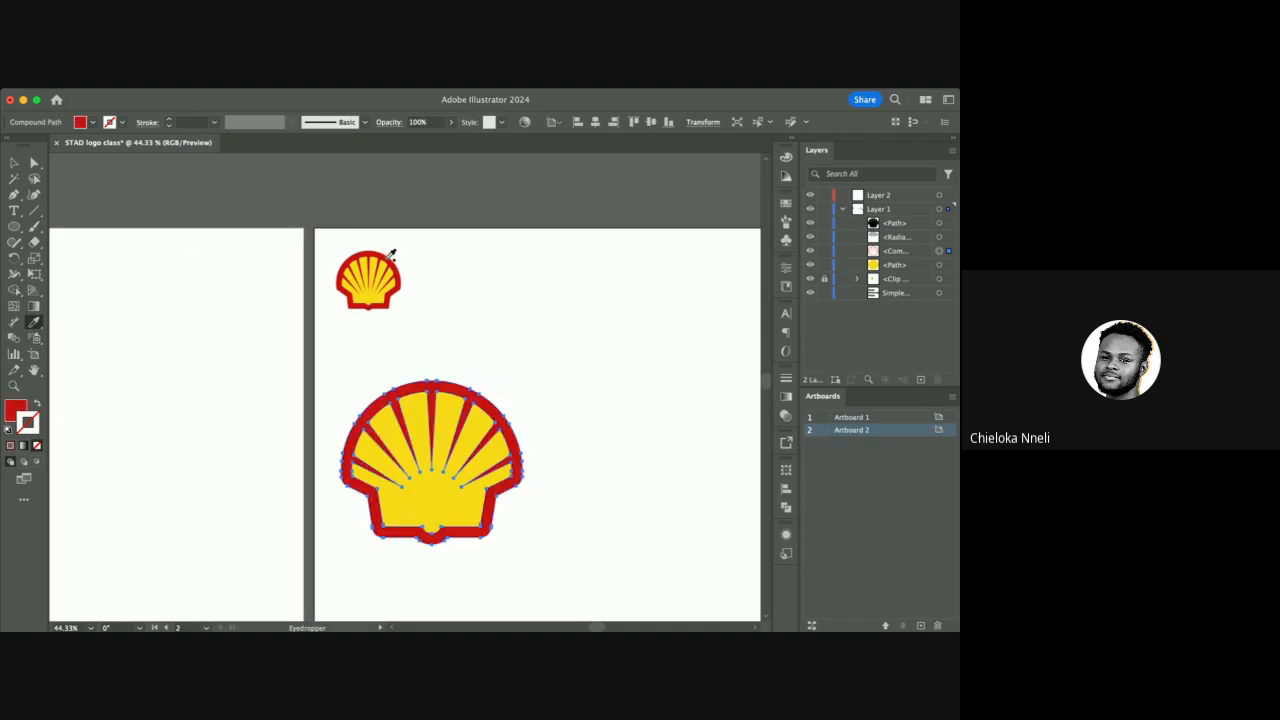
pyautogui.click(14, 162)
pyautogui.click(563, 332)
# Scale the yellow shell and red outline down together to about two thirds and place them beside the small reference logo.
pyautogui.moveTo(589, 357); pyautogui.dragTo(455, 505)
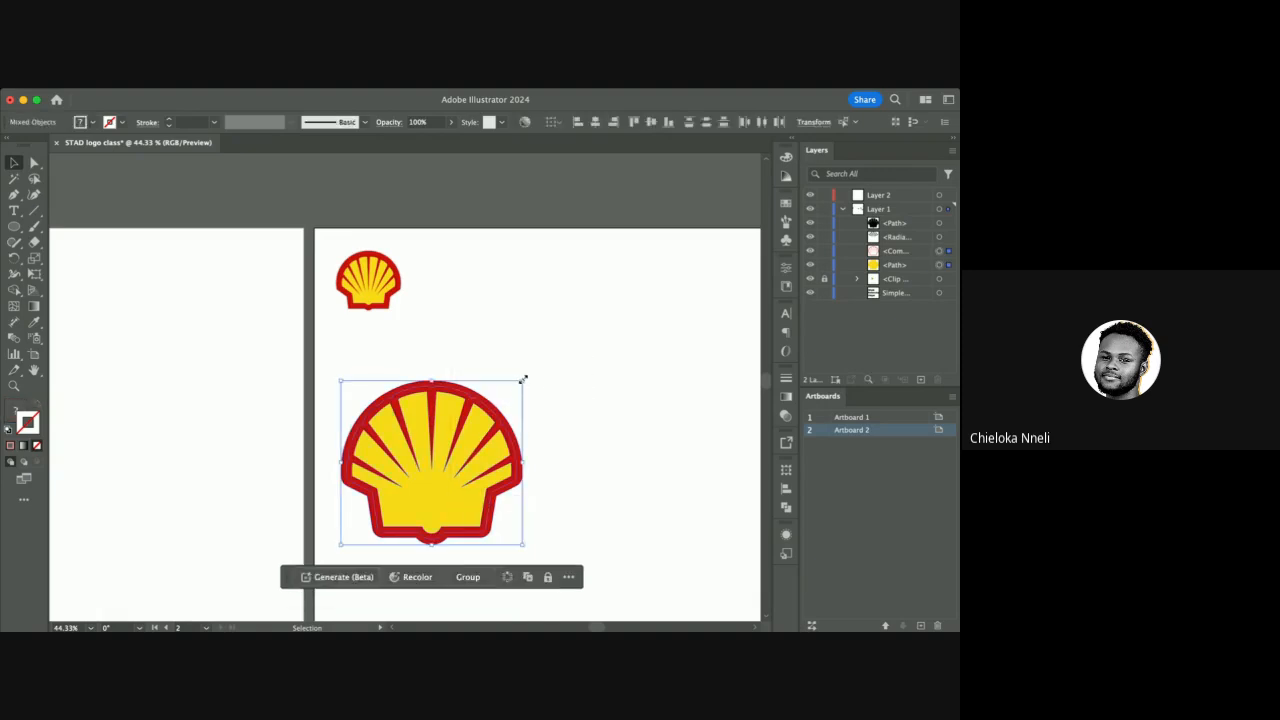
pyautogui.moveTo(522, 377); pyautogui.dragTo(457, 433)
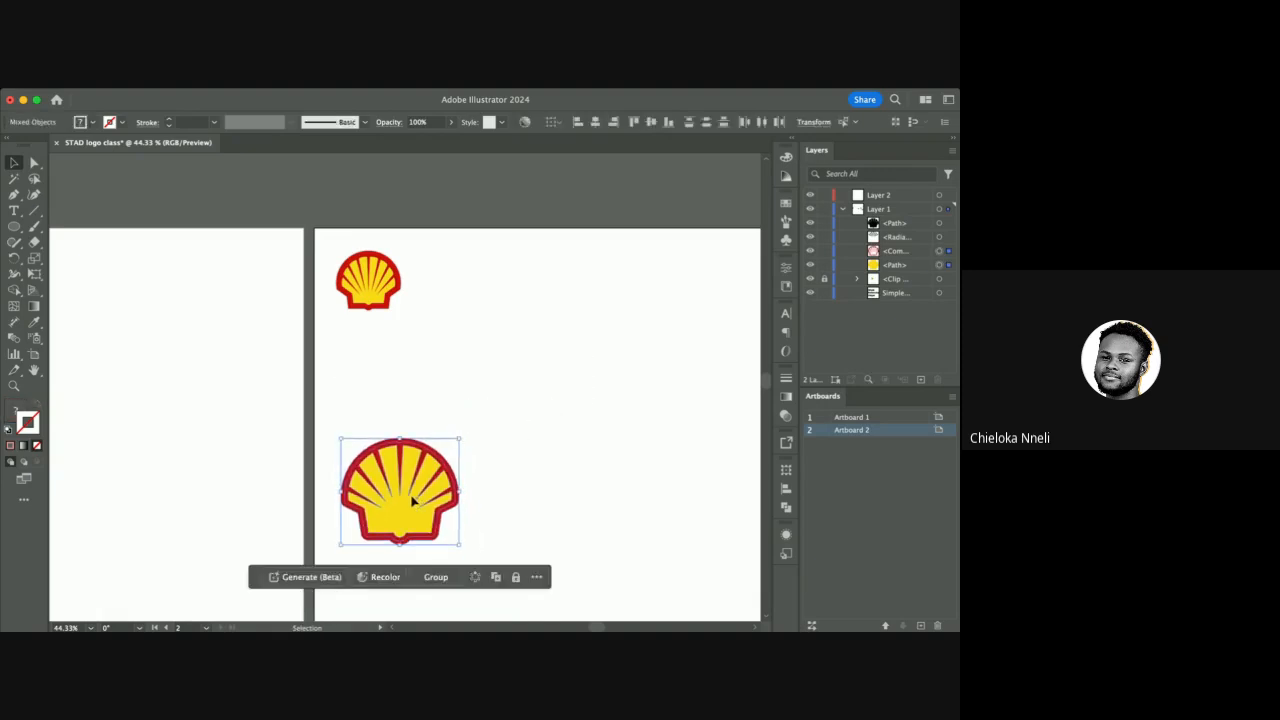
pyautogui.moveTo(420, 495); pyautogui.dragTo(560, 313)
pyautogui.click(627, 418)
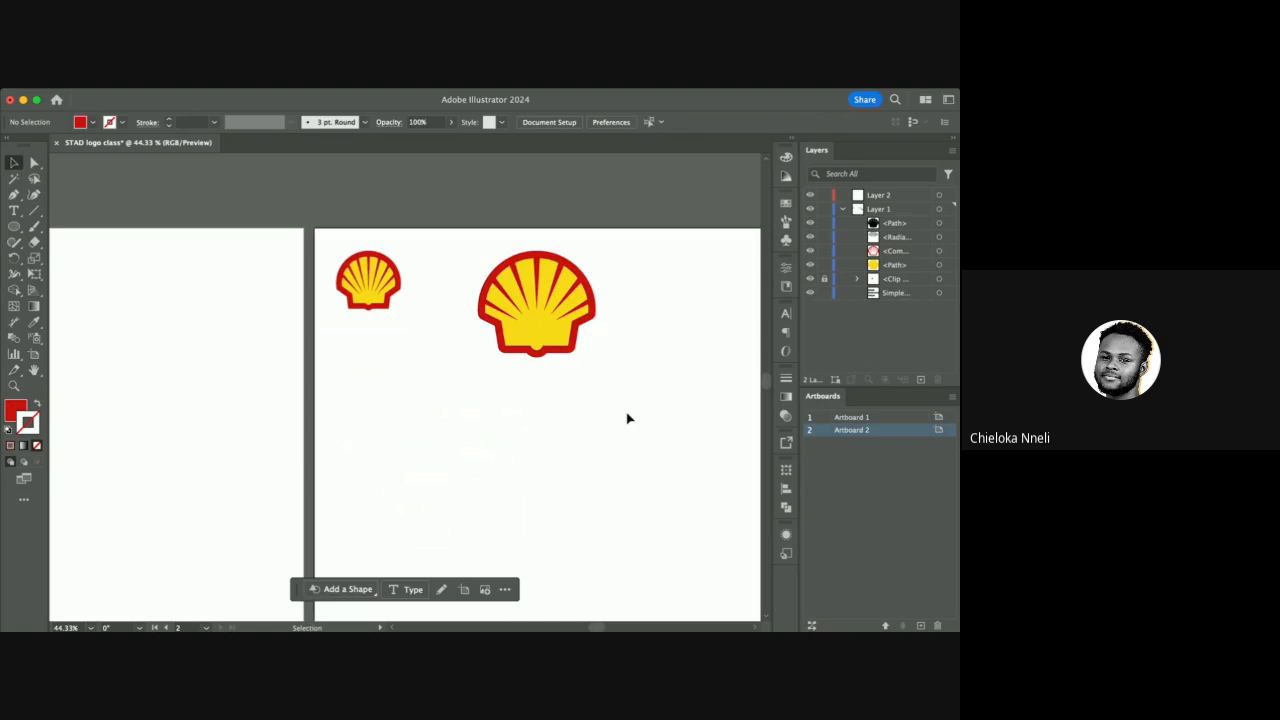
# Examine the recreated logo up close and compare its shape and colors with the small reference logo.
pyautogui.scroll(3, 575, 287)
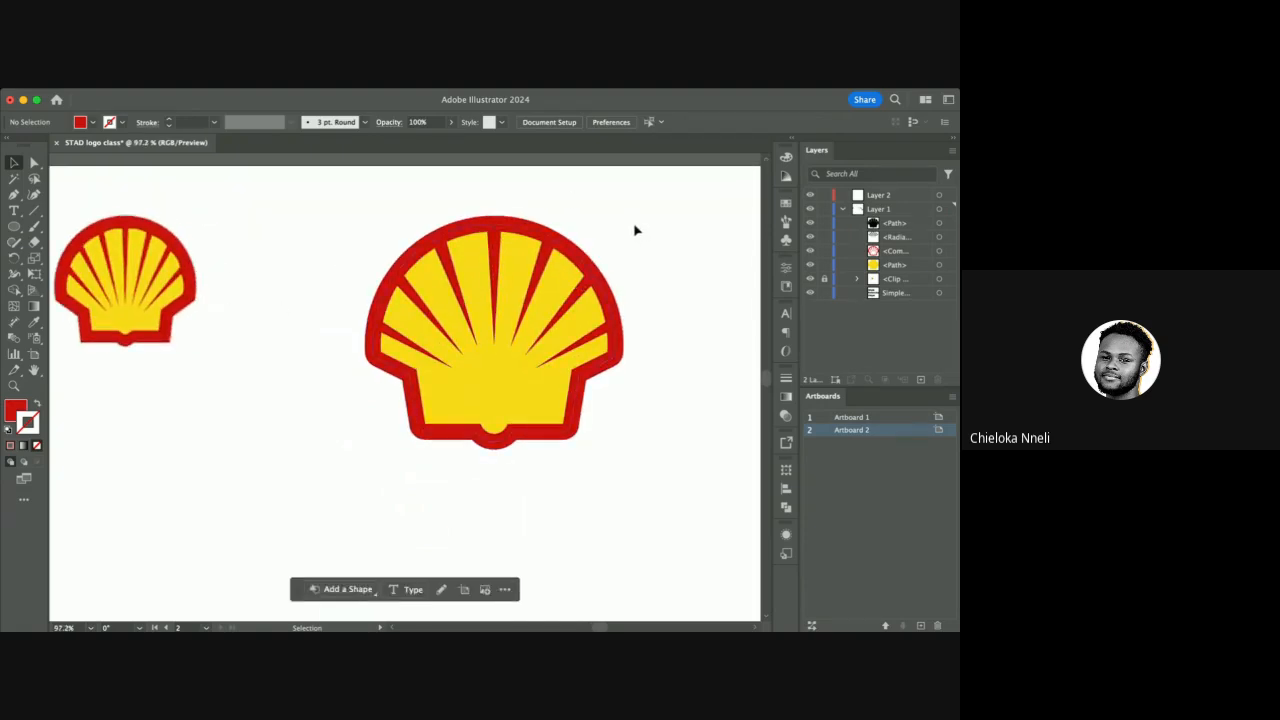
pyautogui.scroll(-3, 638, 234)
pyautogui.hscroll(3, 638, 234)
pyautogui.scroll(2, 638, 234)
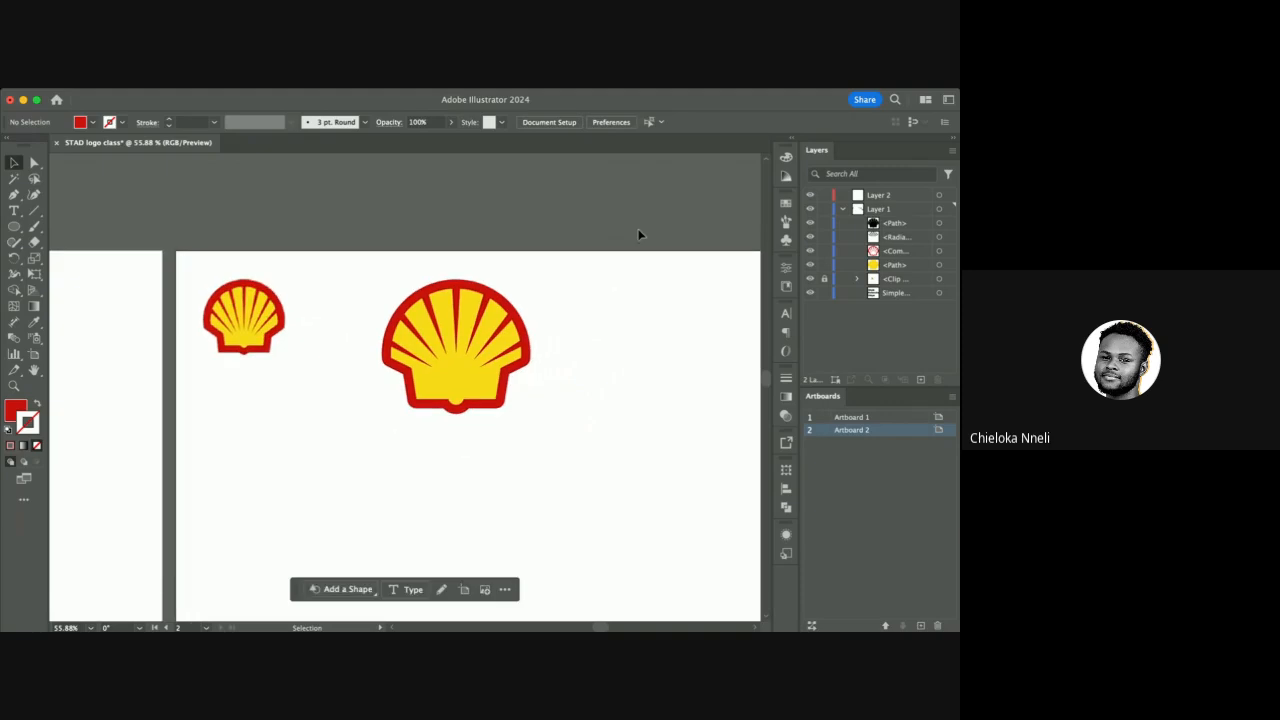
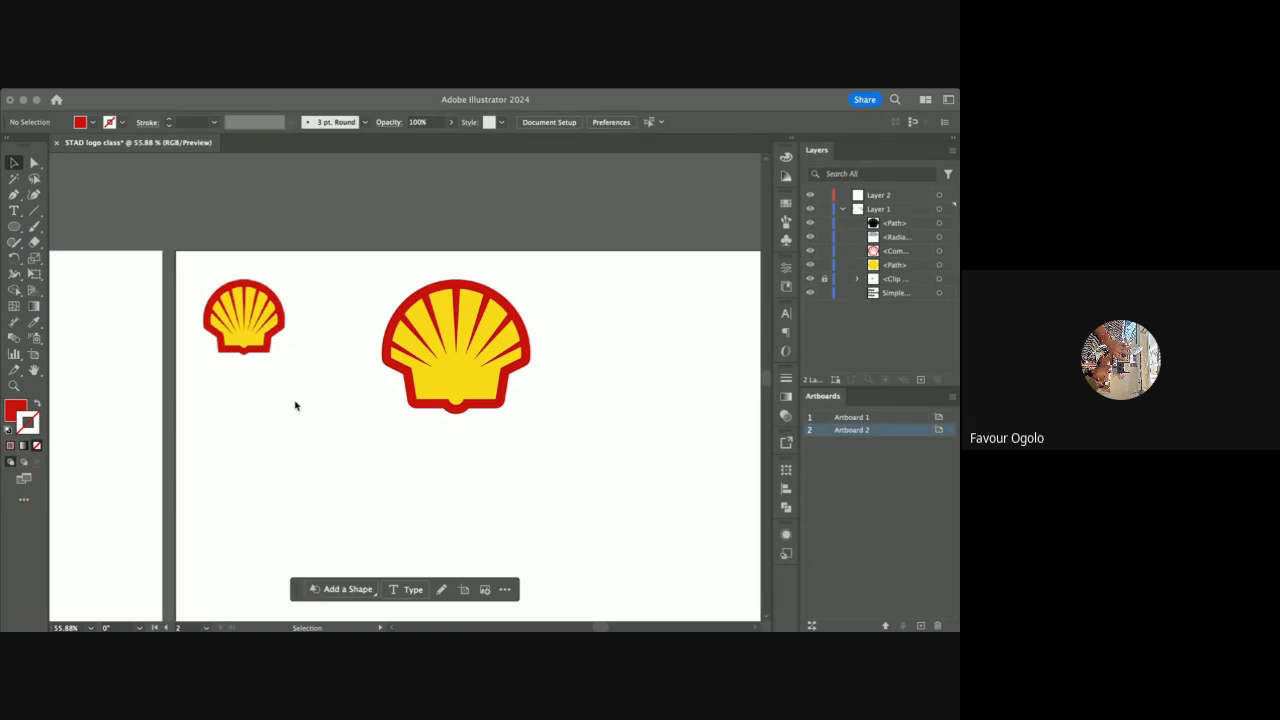
pyautogui.click(418, 456)
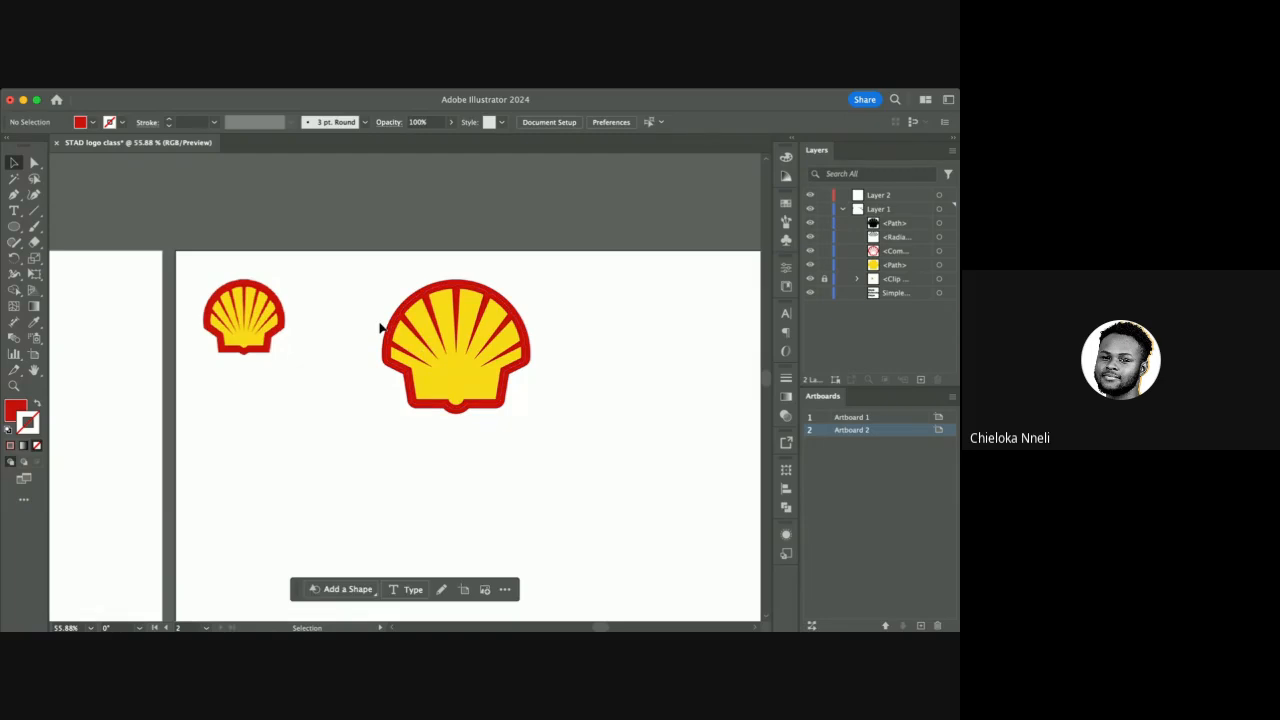
pyautogui.scroll(5, 380, 327)
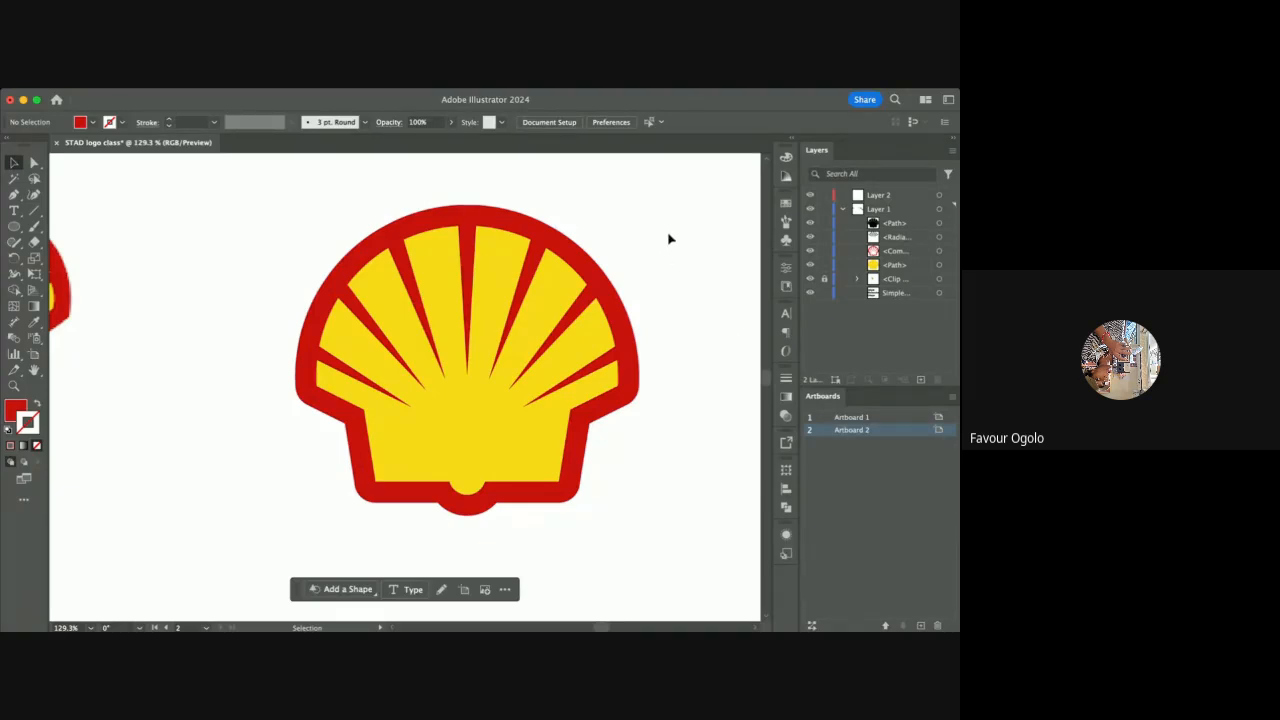
pyautogui.scroll(-5, 669, 237)
# Duplicate the black shell silhouette into the empty area below the recreated yellow and red logo.
pyautogui.scroll(-6, 534, 414)
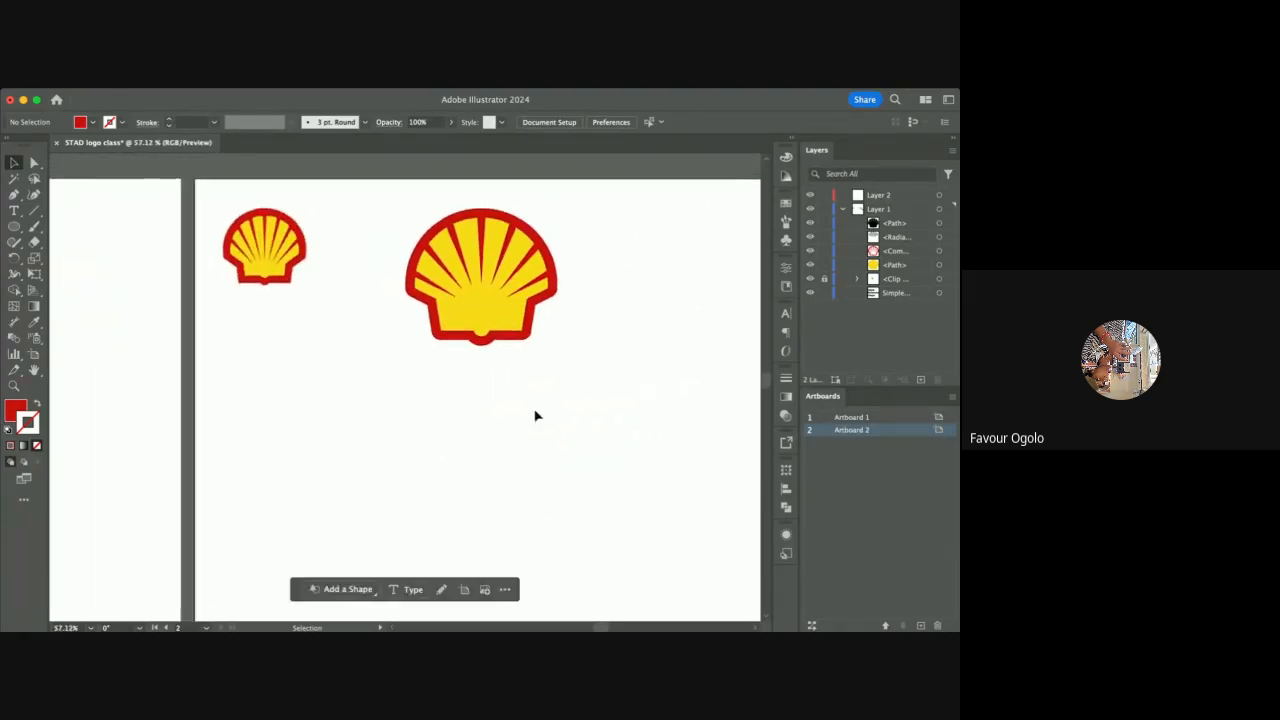
pyautogui.hscroll(3, 500, 487)
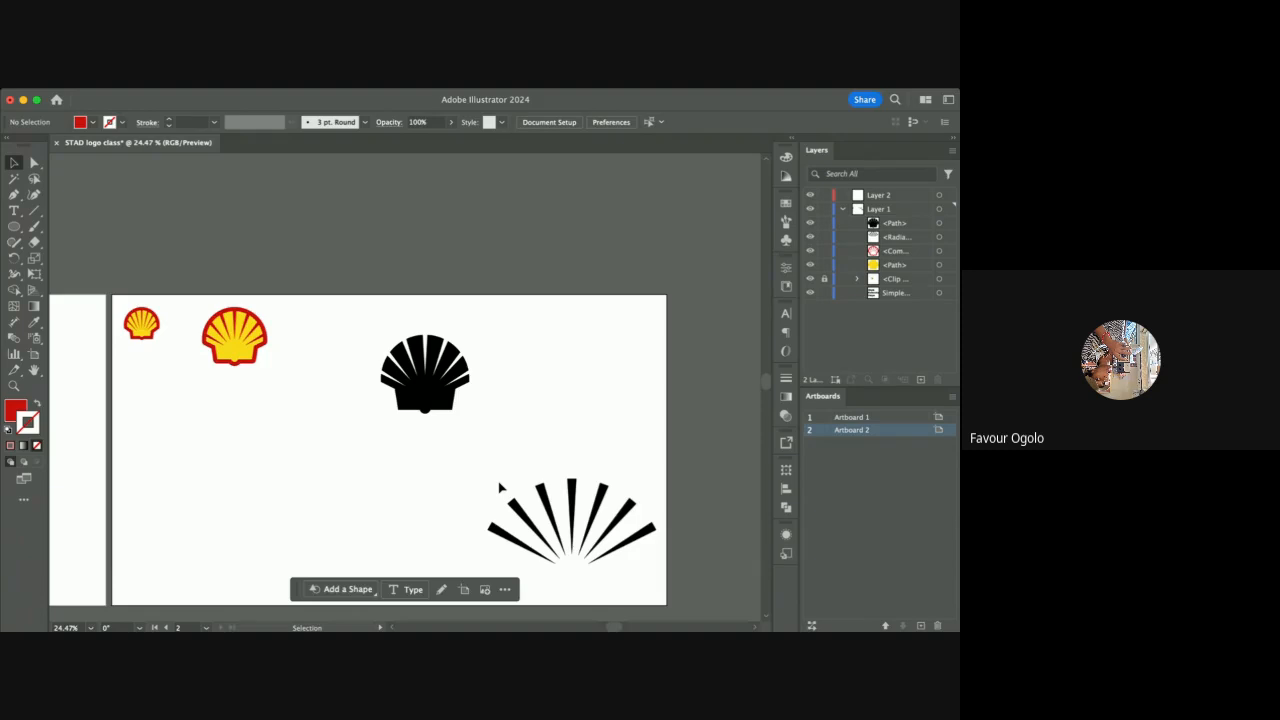
pyautogui.click(432, 398)
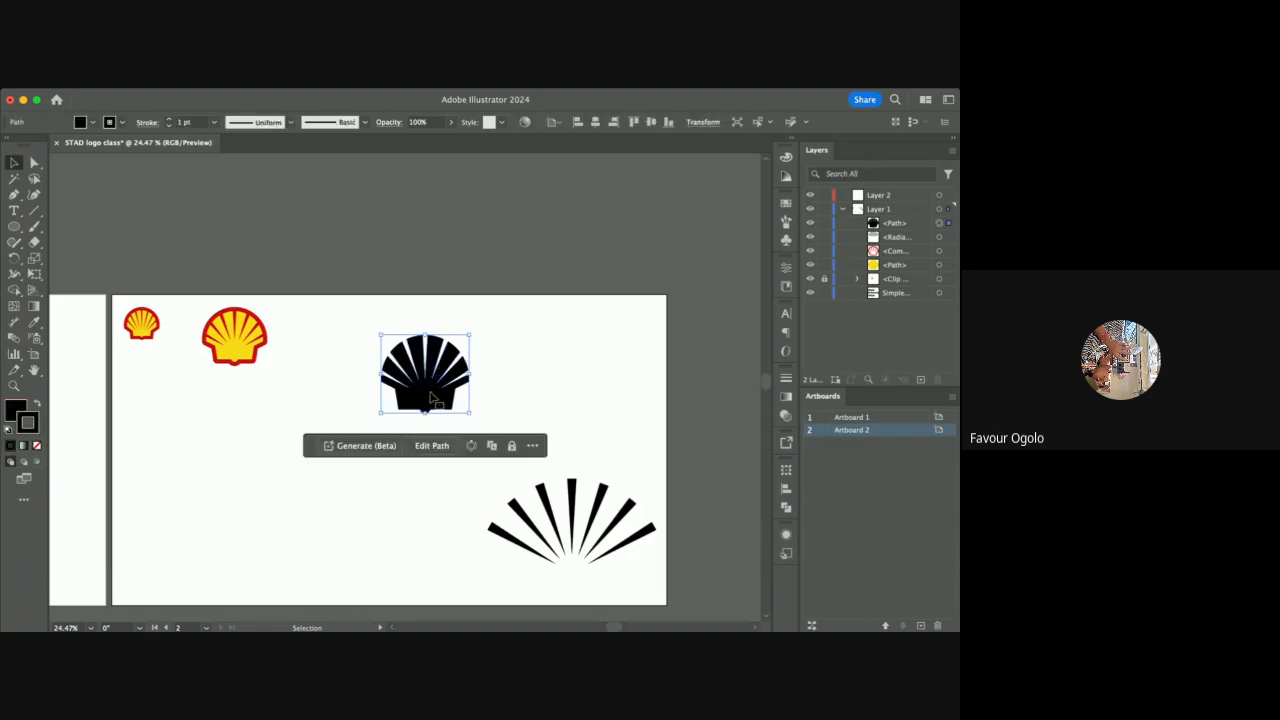
pyautogui.keyDown('alt'); pyautogui.moveTo(432, 398); pyautogui.dragTo(254, 510); pyautogui.keyUp('alt')
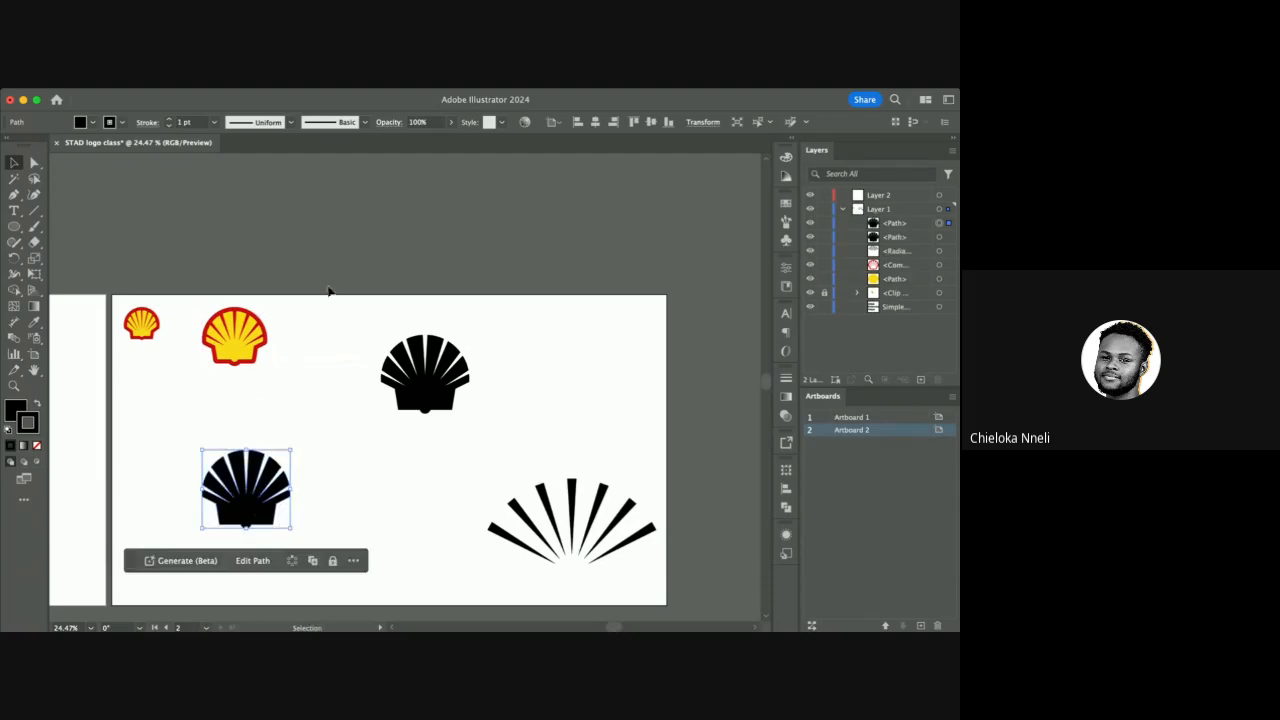
pyautogui.scroll(2, 272, 492)
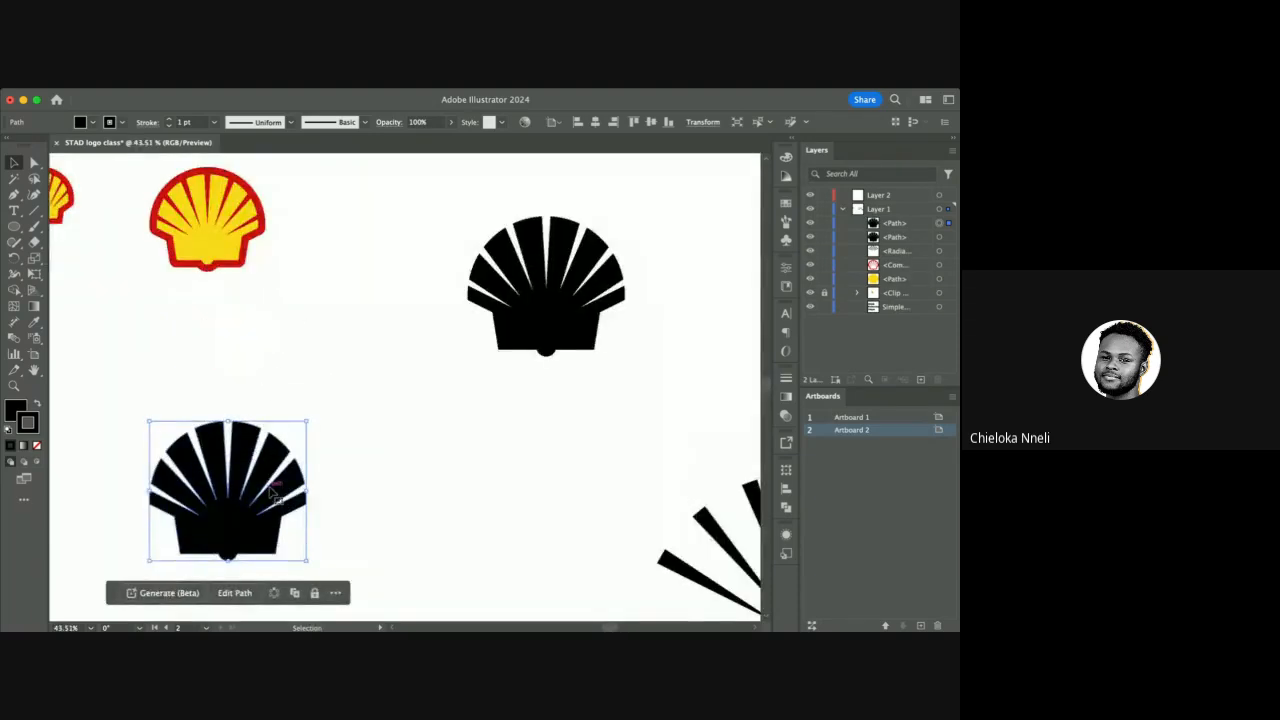
pyautogui.scroll(-2, 272, 492)
pyautogui.hscroll(-2, 272, 492)
pyautogui.scroll(2, 296, 436)
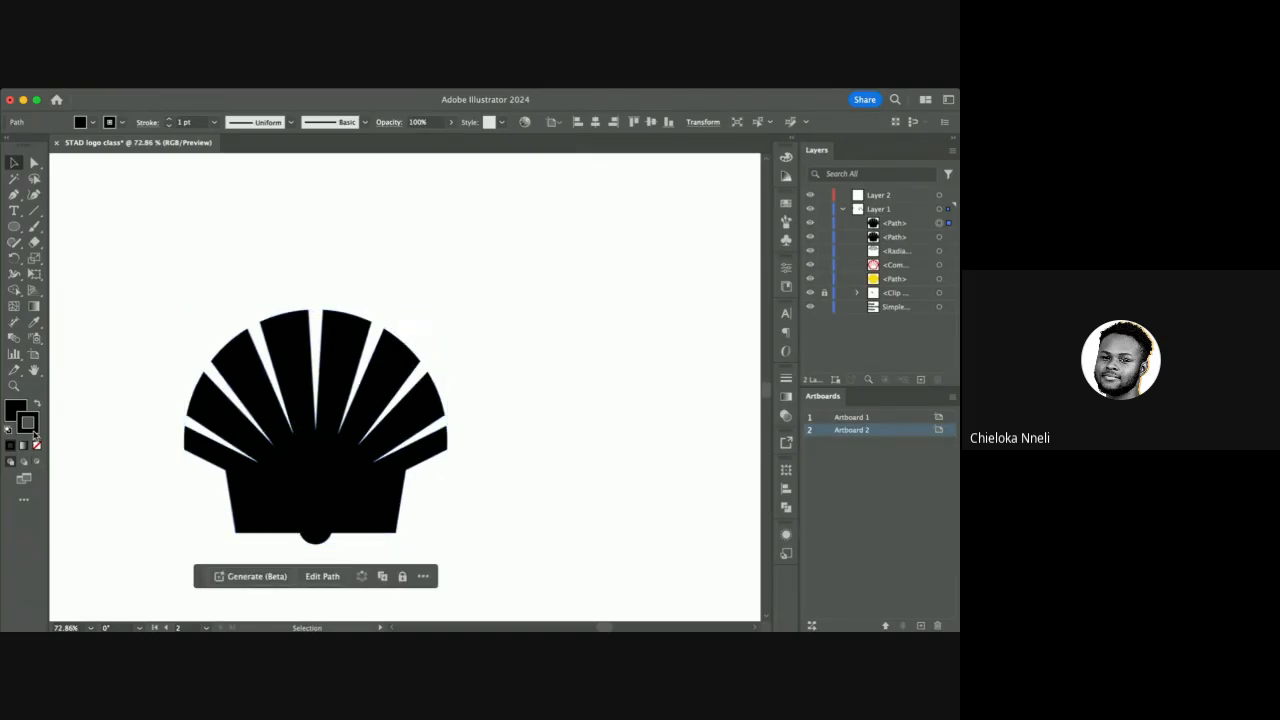
# Change the duplicated black shell's stroke color to a pale pink.
pyautogui.click(276, 266)
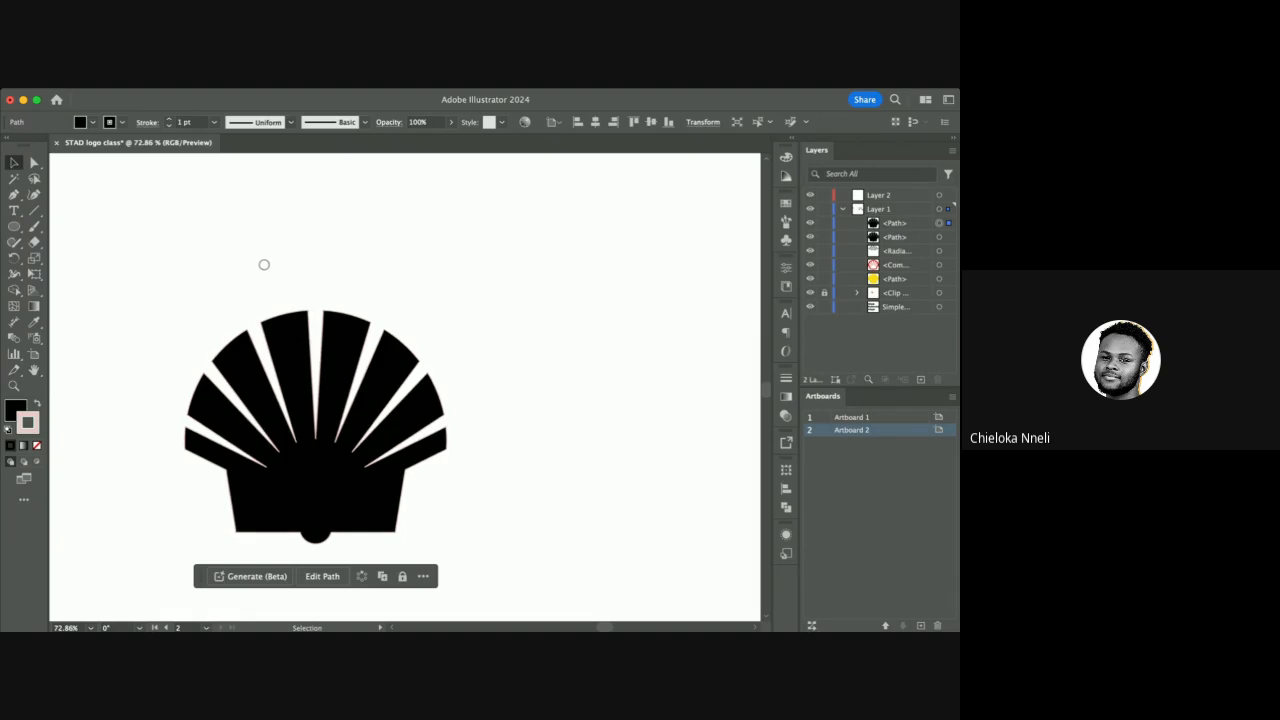
pyautogui.press('super+a')
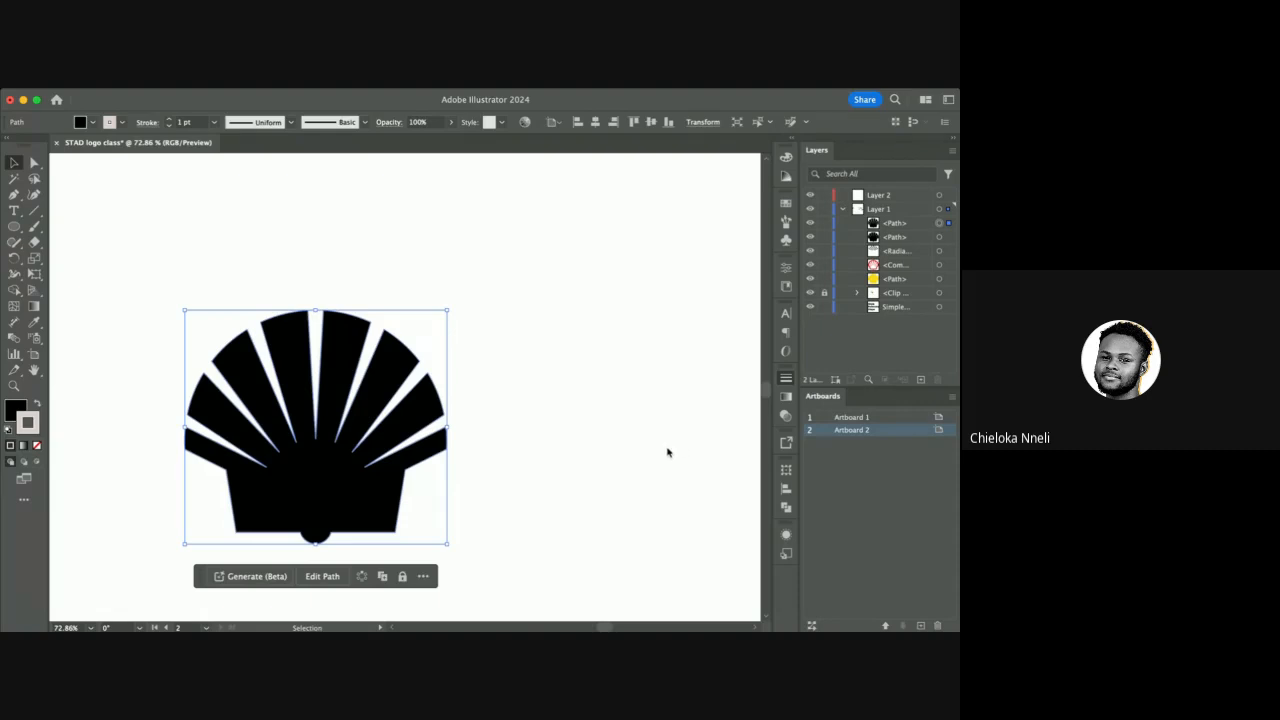
pyautogui.press('super+z')
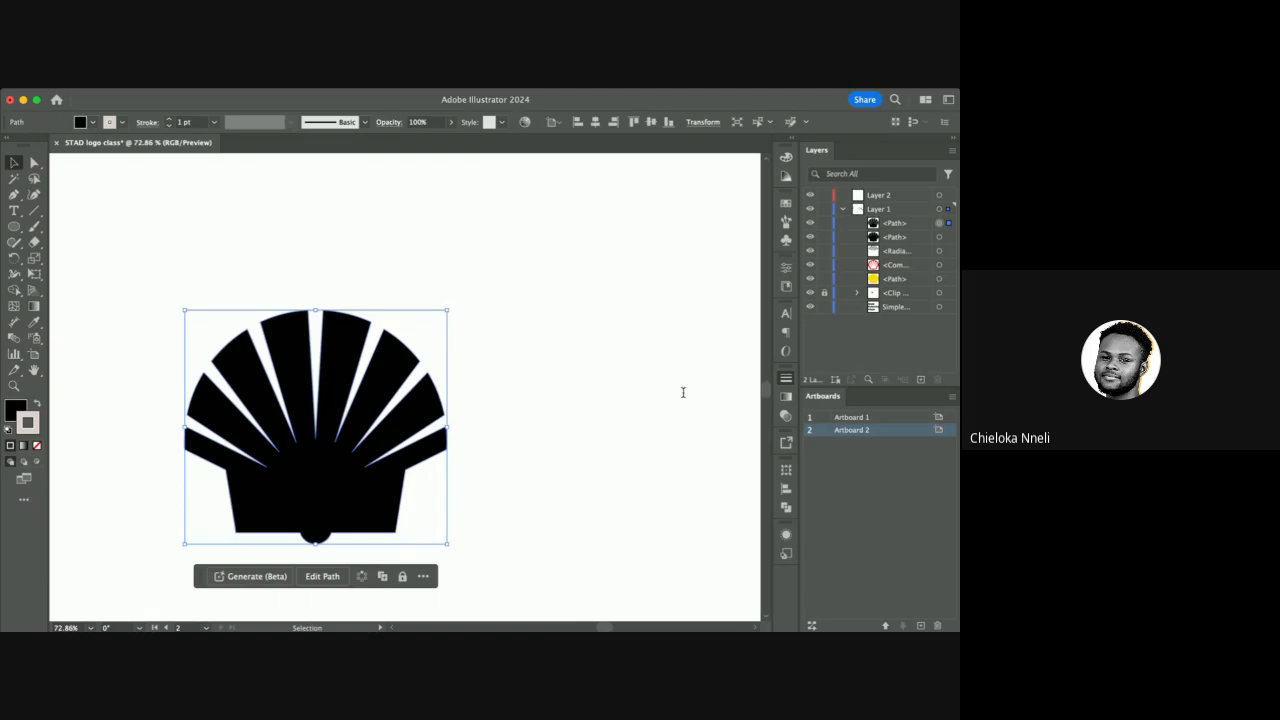
# Thicken the duplicated shell's pale pink stroke to 27 pt and round its corners.
pyautogui.press('super+shift+z')
pyautogui.press('super+shift+z')
pyautogui.press('super+shift+z')
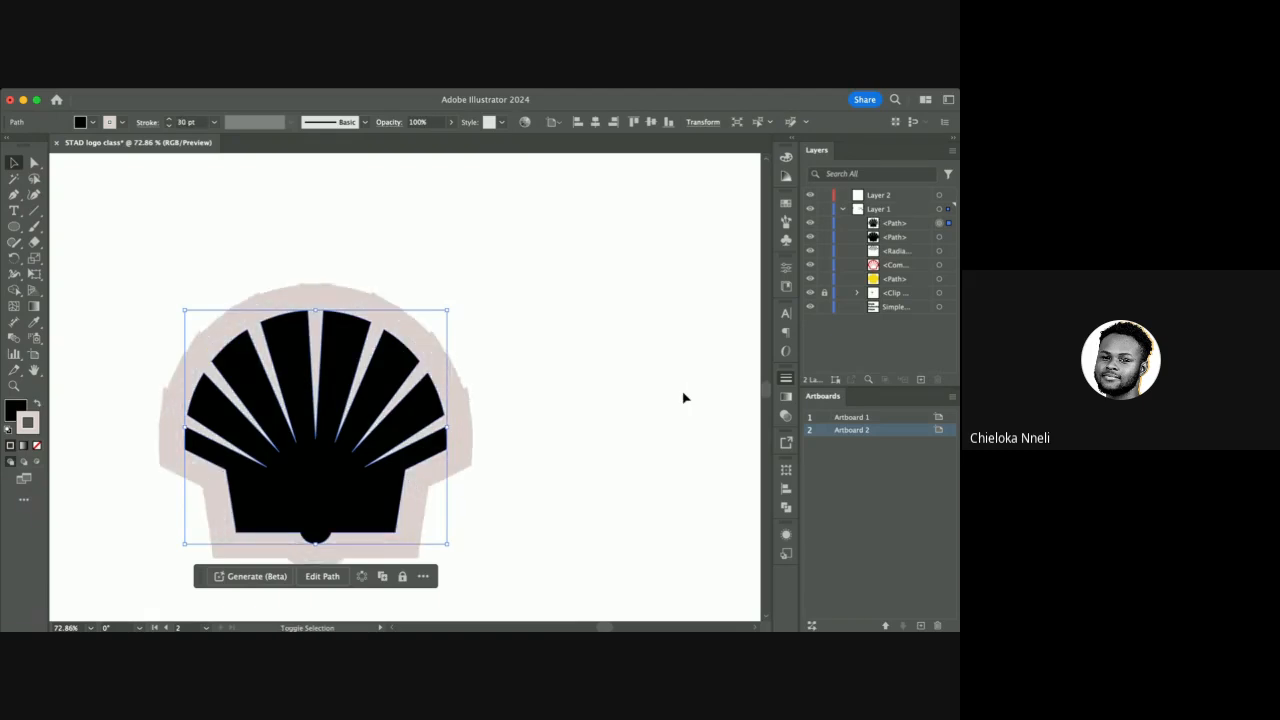
pyautogui.press('super+z')
pyautogui.press('super+z')
pyautogui.press('super+shift+z')
pyautogui.press('super+shift+z')
pyautogui.press('super+z')
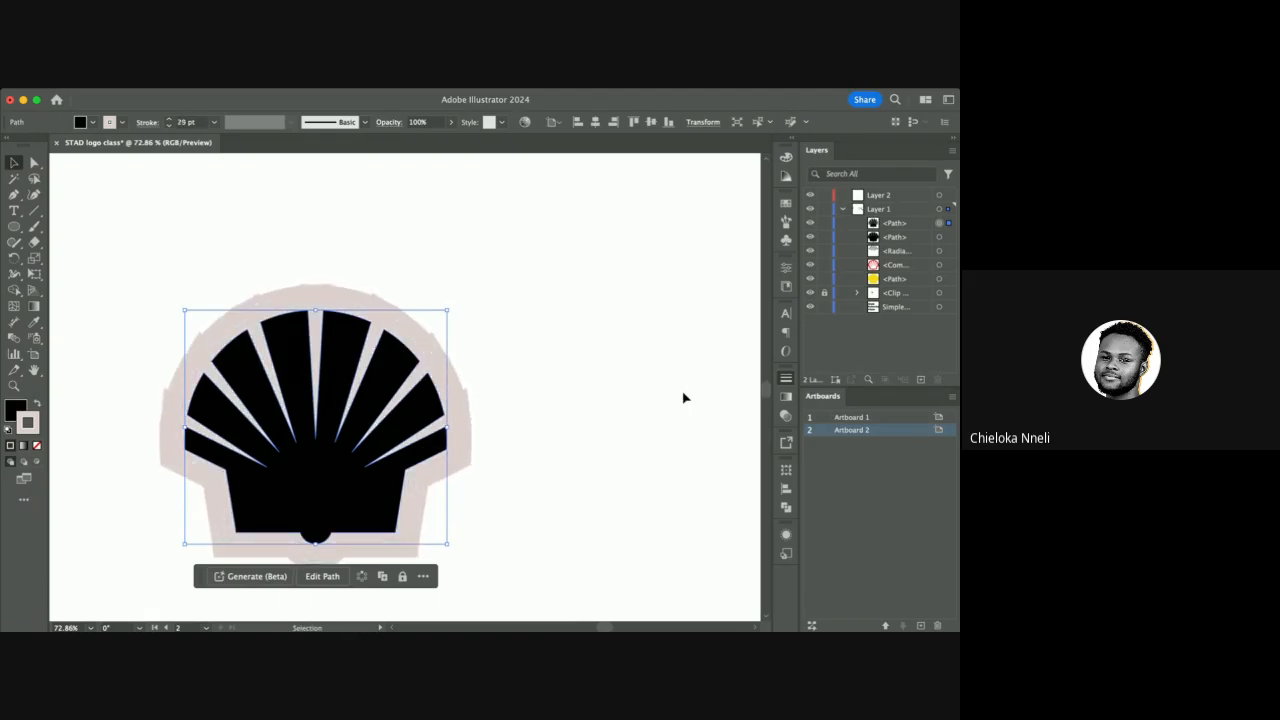
pyautogui.press('super+z')
pyautogui.press('super+z')
pyautogui.press('super+z')
pyautogui.press('super+shift+z')
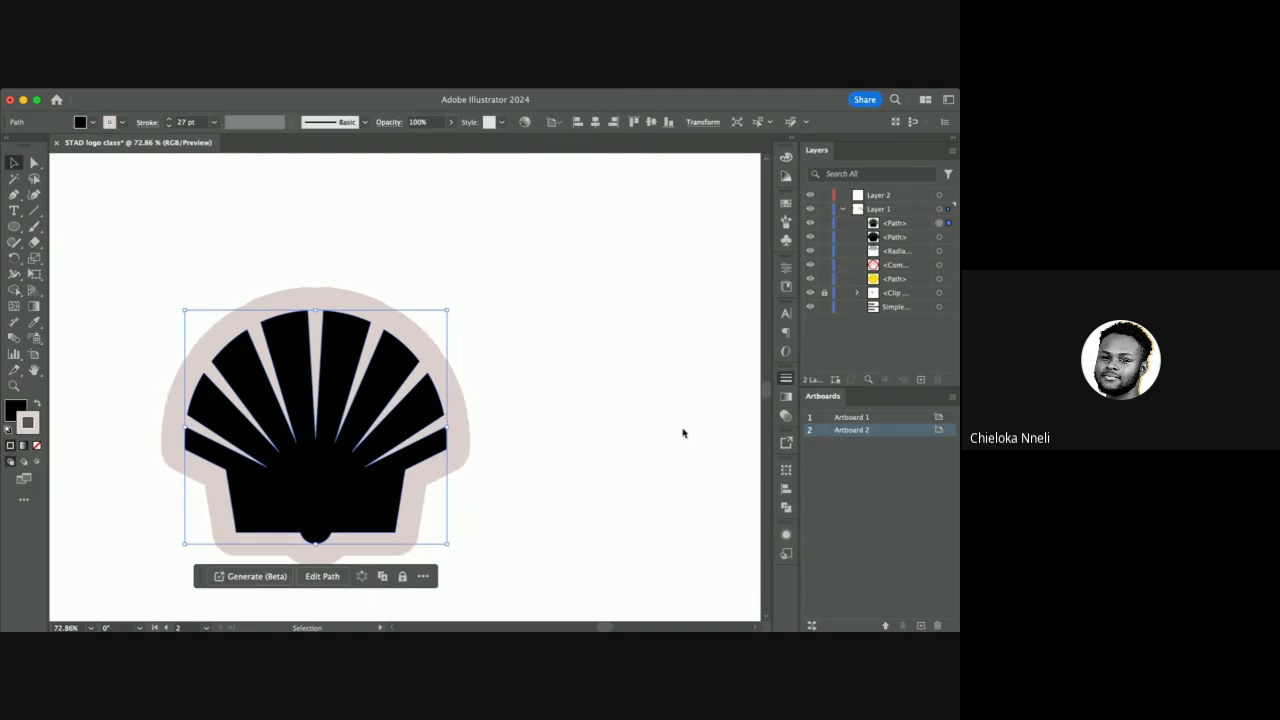
# Expand the duplicated shell's thick stroke into a filled shape separate from the black fill.
pyautogui.click(408, 234)
pyautogui.click(331, 318)
pyautogui.click(265, 275)
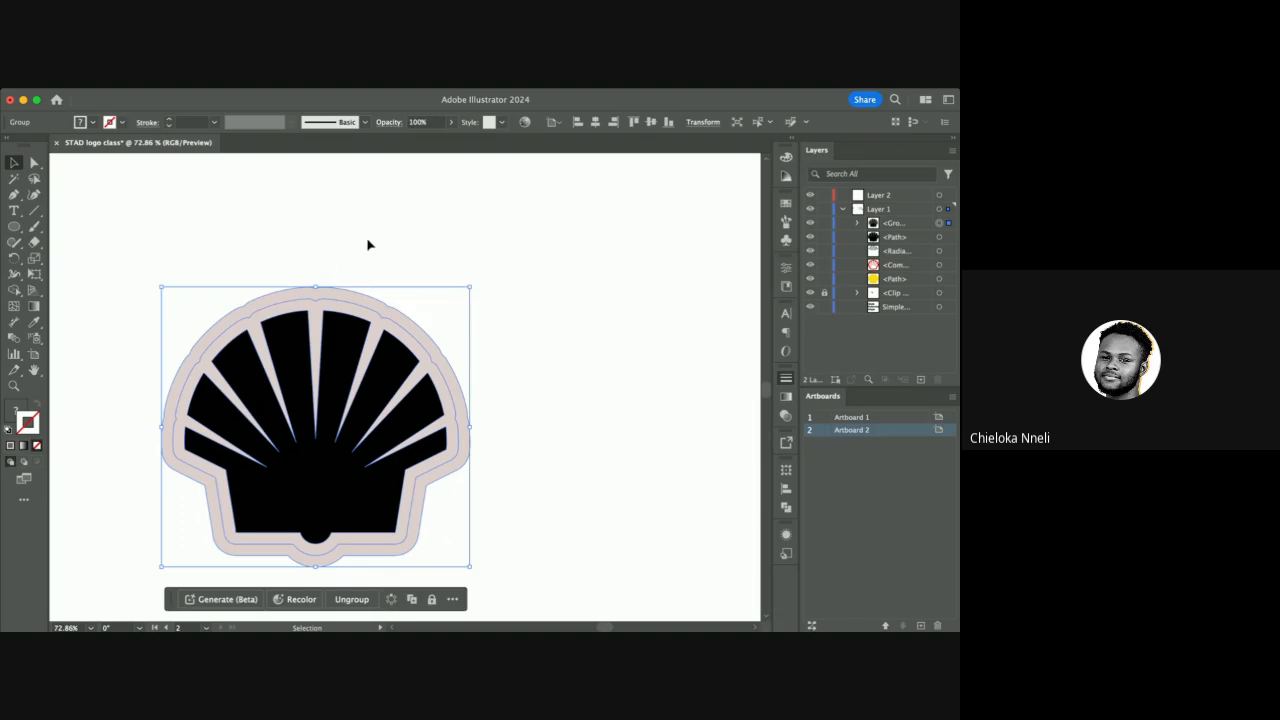
pyautogui.click(350, 257)
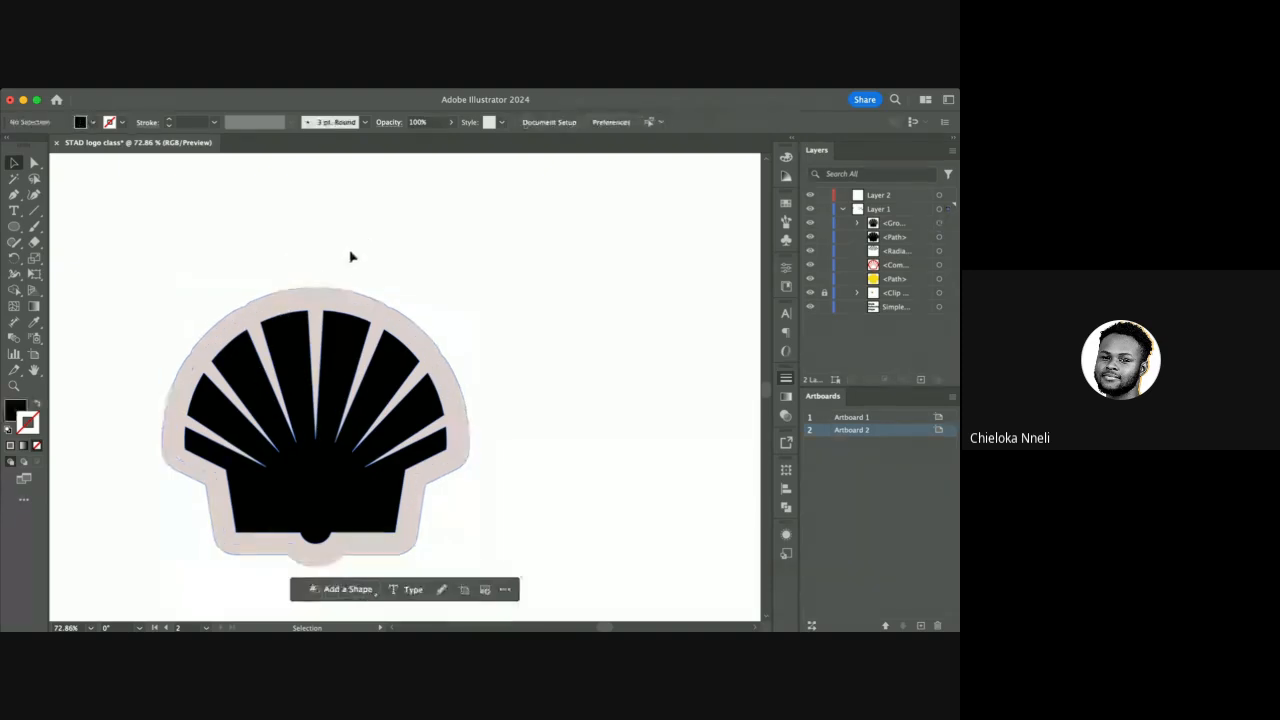
pyautogui.click(382, 328)
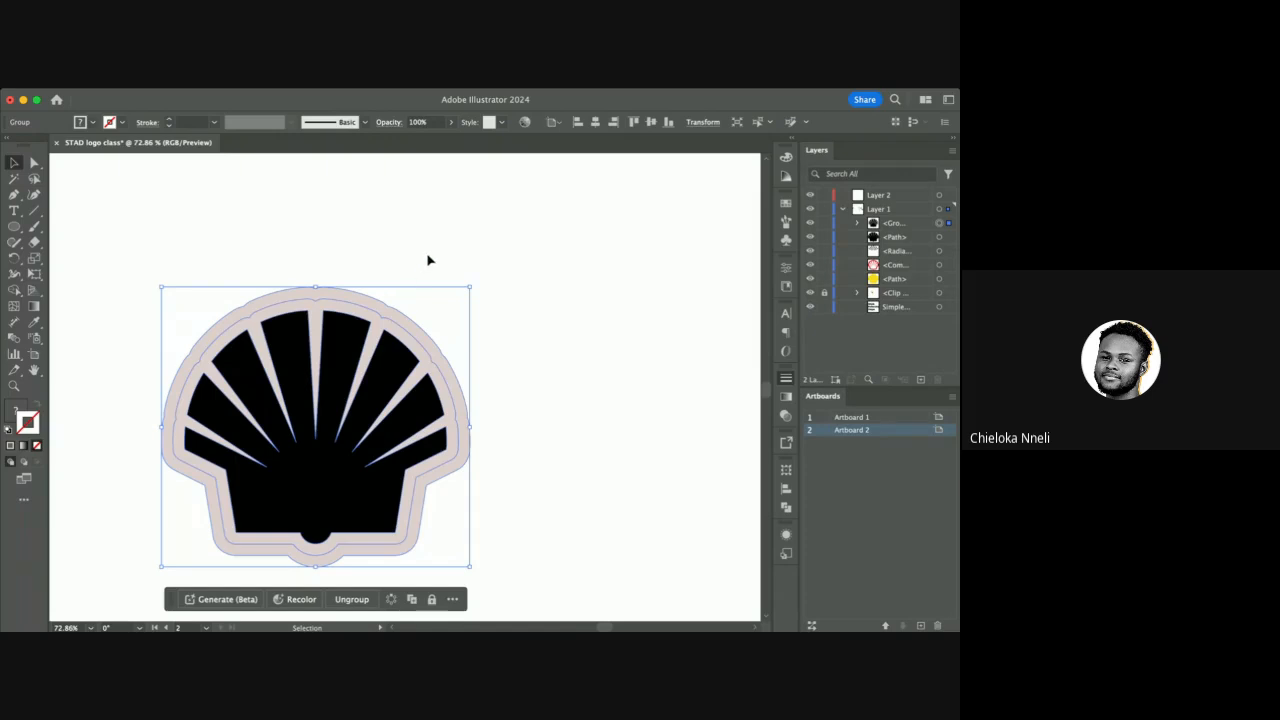
pyautogui.click(521, 277)
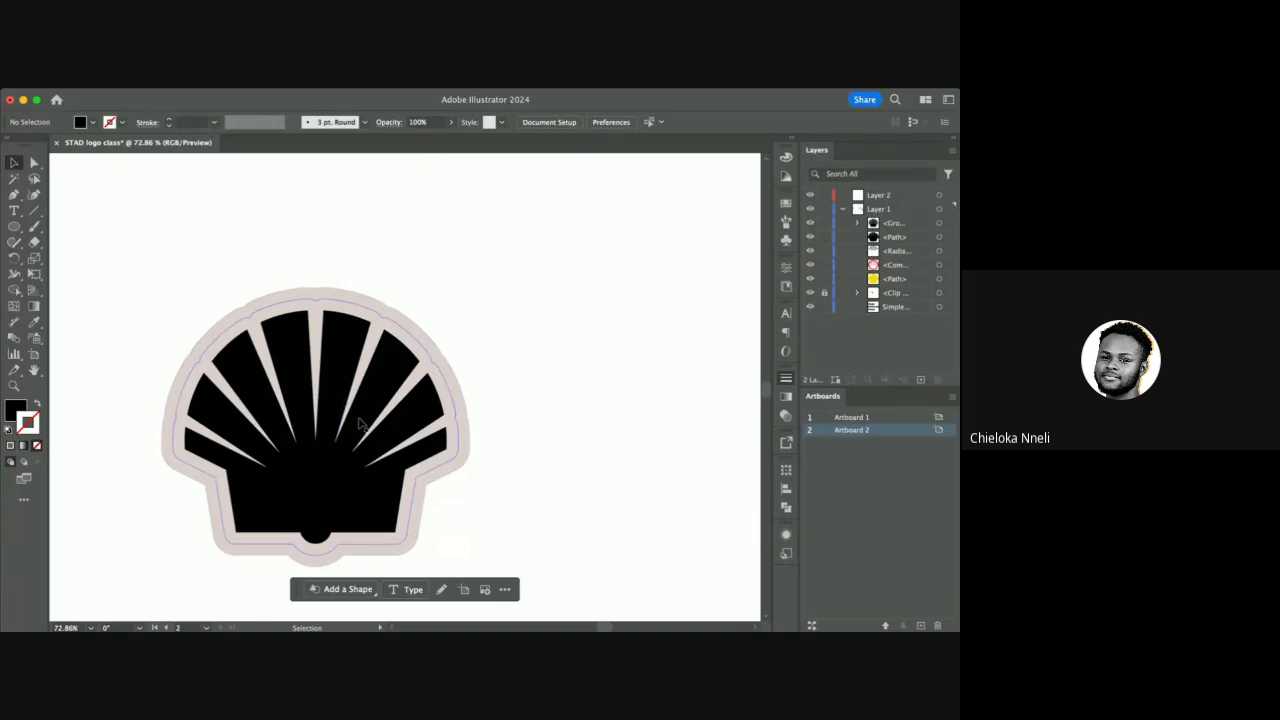
# Ungroup the expanded shell so the pale pink outline and the black shape are separate objects.
pyautogui.click(365, 425)
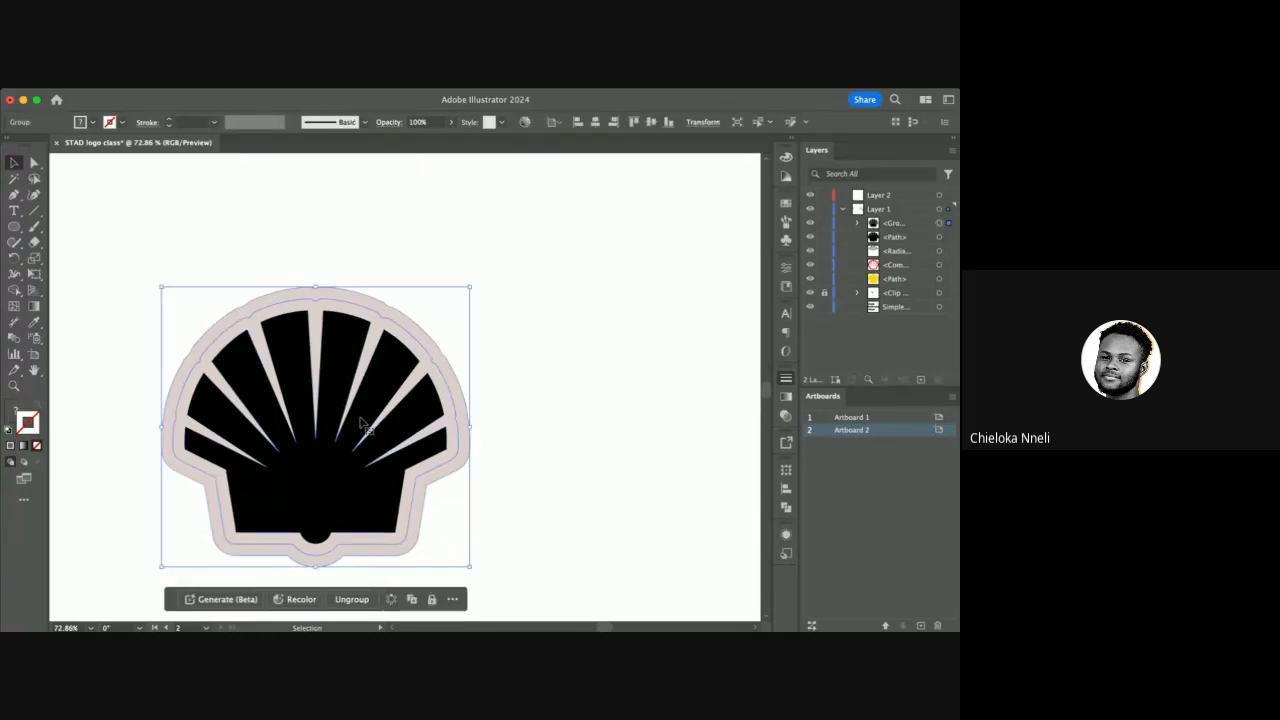
pyautogui.press('super+shift+g')
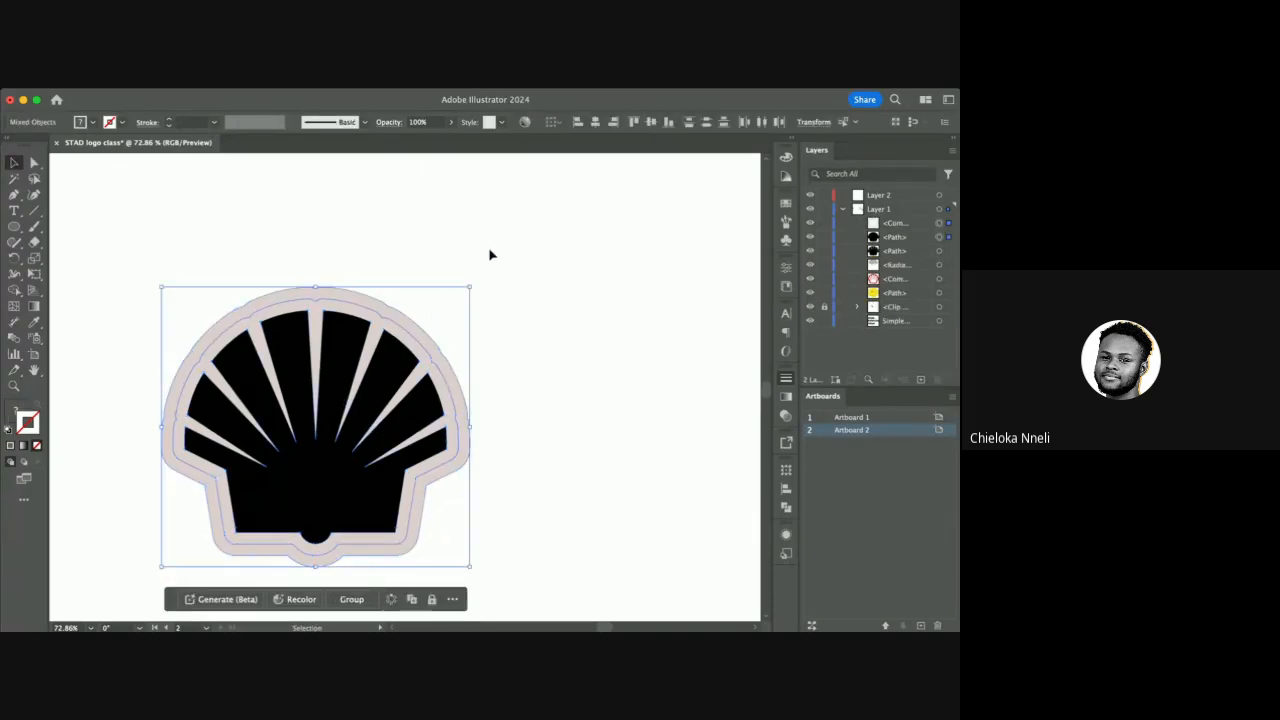
pyautogui.click(490, 255)
# Move the pale pink outline and the black shape apart, and undo the separation.
pyautogui.click(375, 305)
pyautogui.moveTo(375, 305); pyautogui.dragTo(609, 229)
pyautogui.click(343, 371)
pyautogui.moveTo(343, 371); pyautogui.dragTo(134, 234)
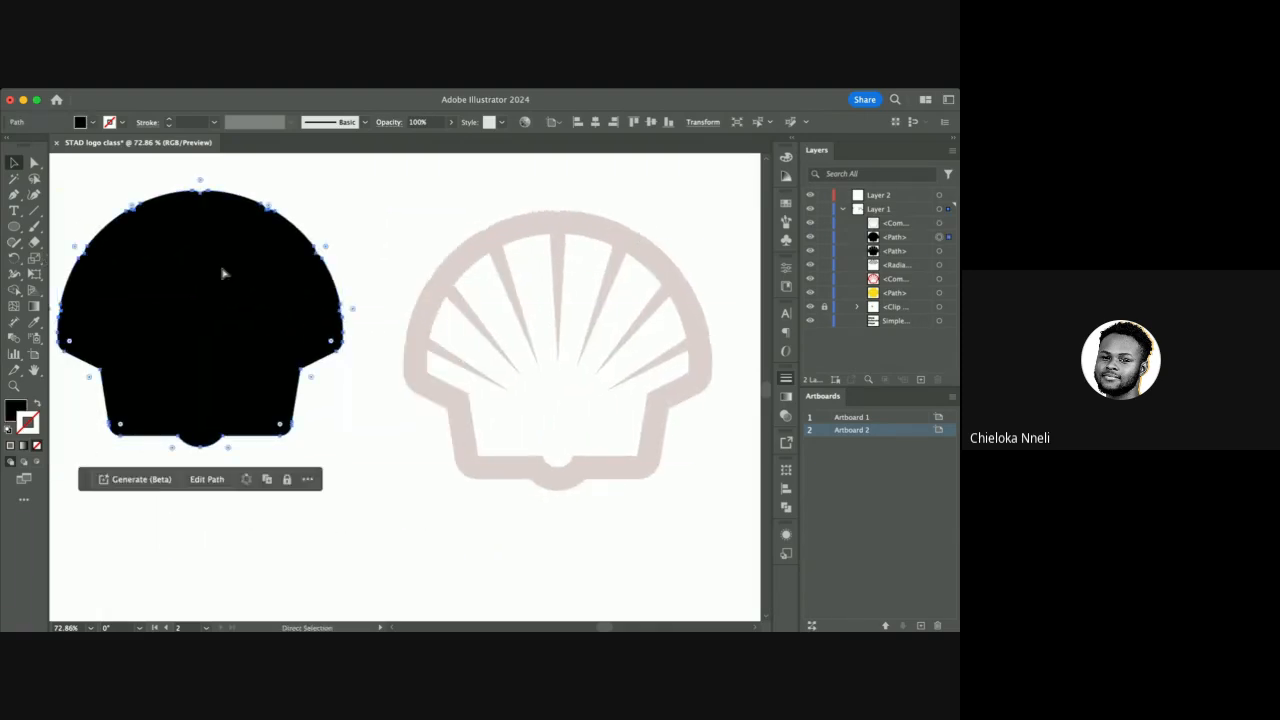
pyautogui.hotkey('ctrl', 'z')
pyautogui.hotkey('ctrl', 'z')
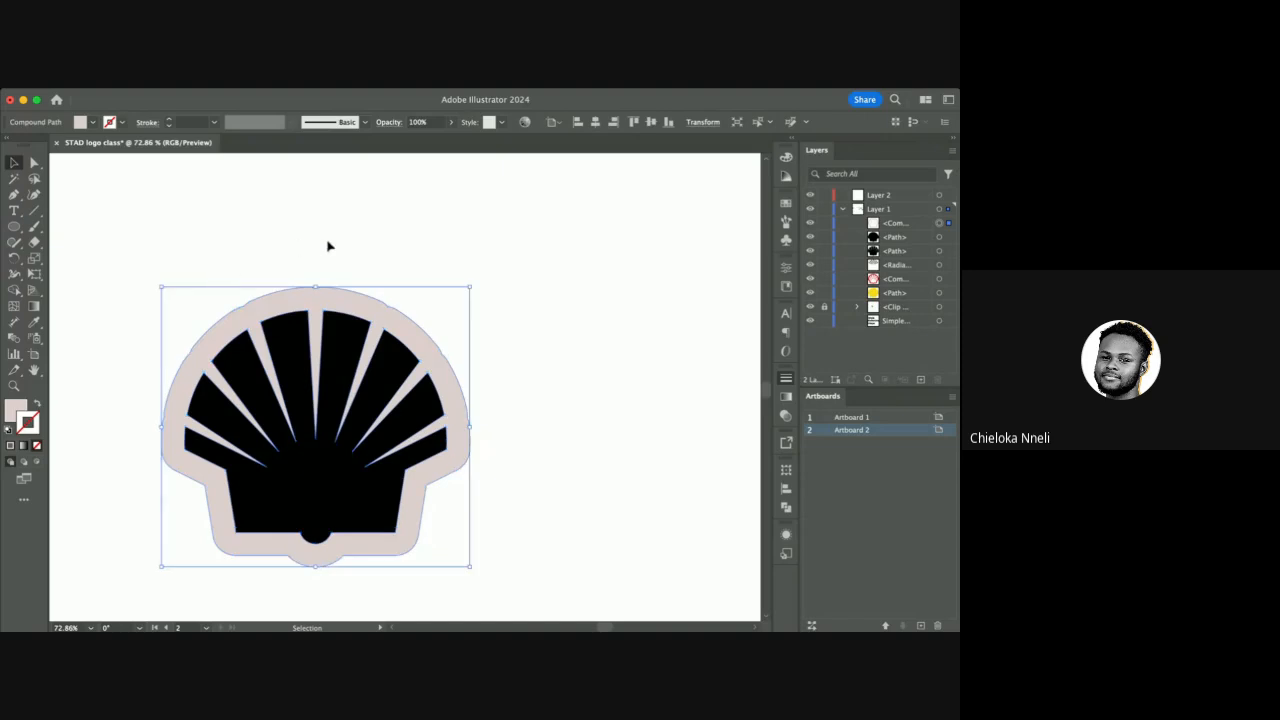
# Examine how the pale pink outline overlaps the black shape and compare the copy with the finished and reference logos.
pyautogui.click(382, 246)
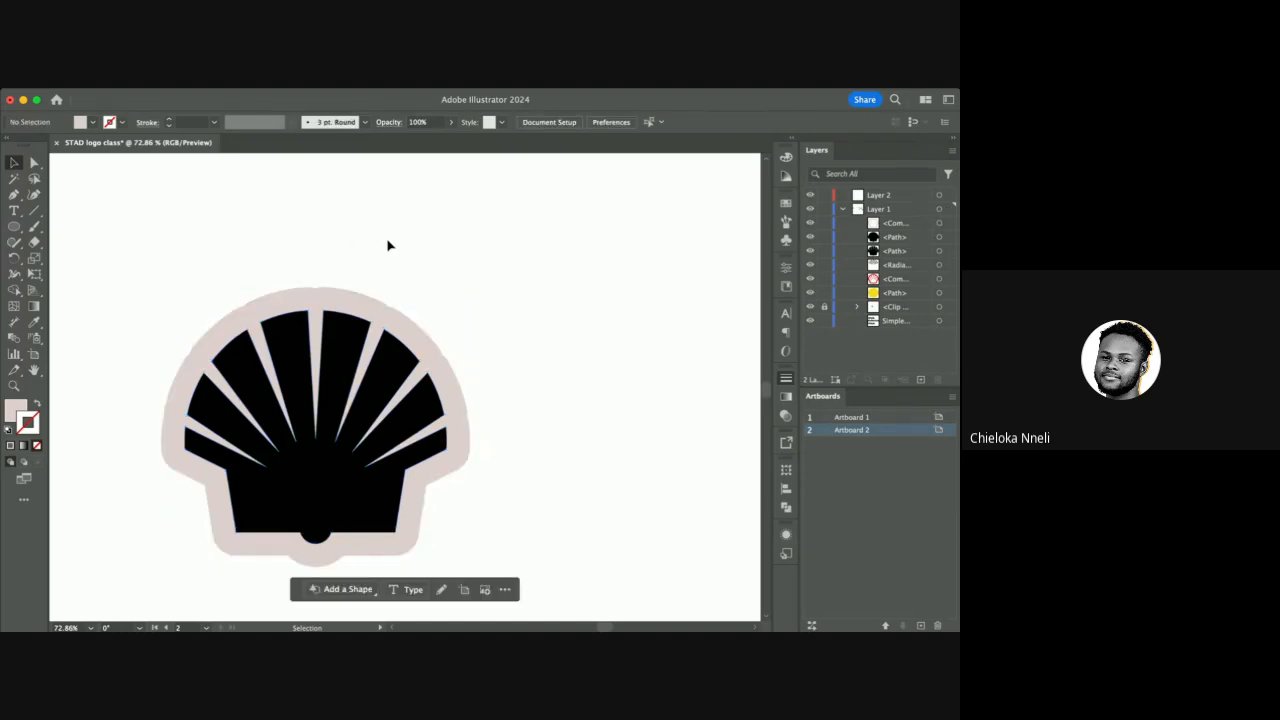
pyautogui.click(350, 298)
pyautogui.keyDown('shift'); pyautogui.click(345, 332); pyautogui.keyUp('shift')
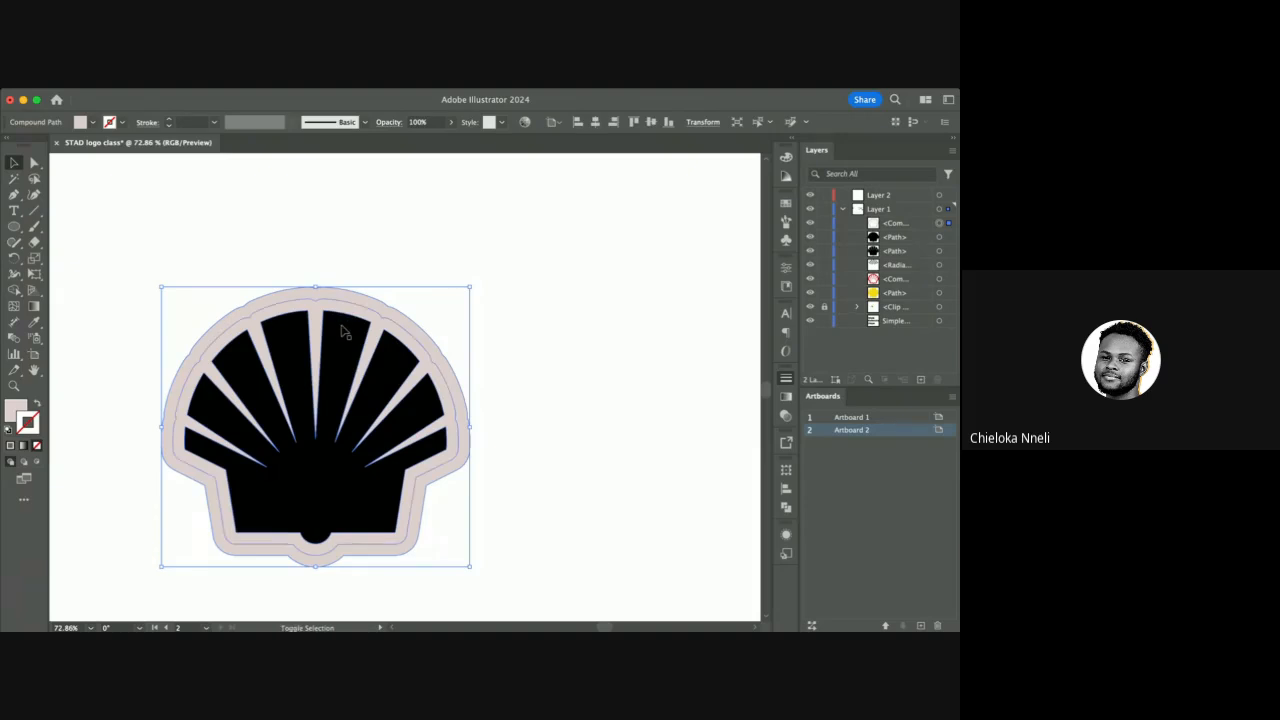
pyautogui.click(251, 243)
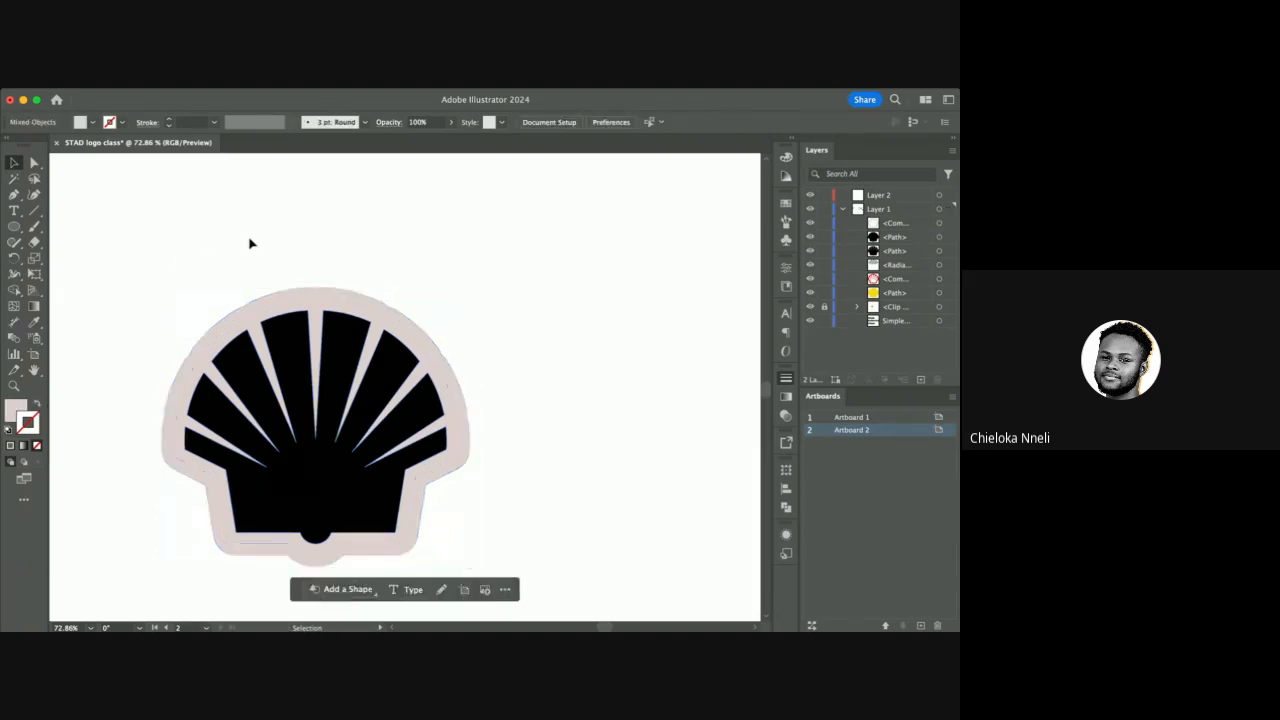
pyautogui.scroll(-4, 251, 243)
pyautogui.scroll(-3, 251, 243)
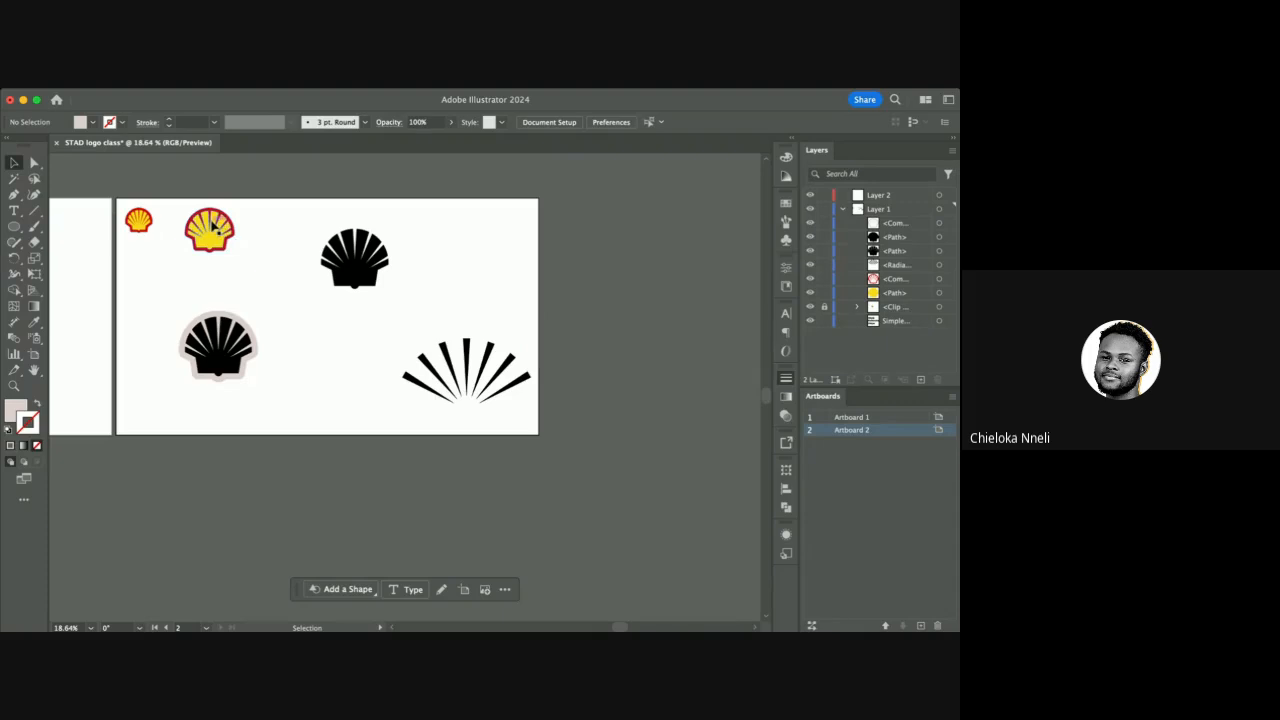
pyautogui.scroll(5, 213, 228)
pyautogui.hscroll(-3, 213, 228)
pyautogui.scroll(1, 213, 228)
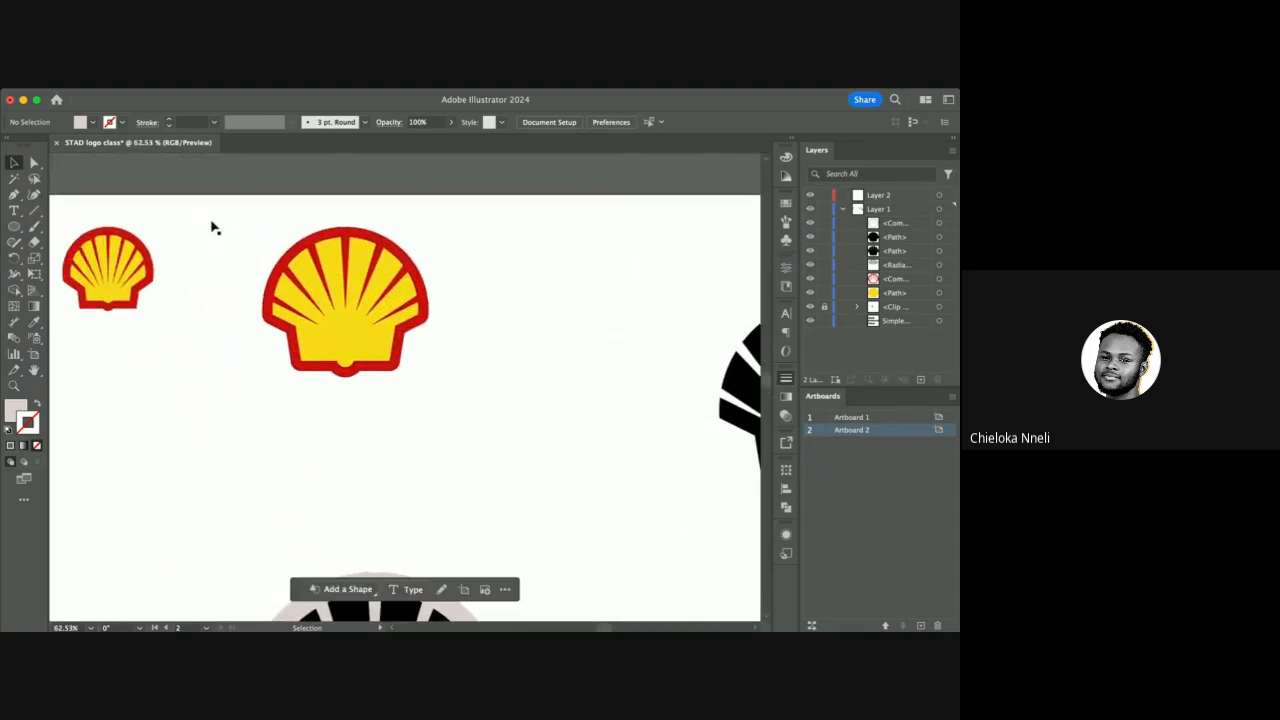
pyautogui.hscroll(-2, 213, 228)
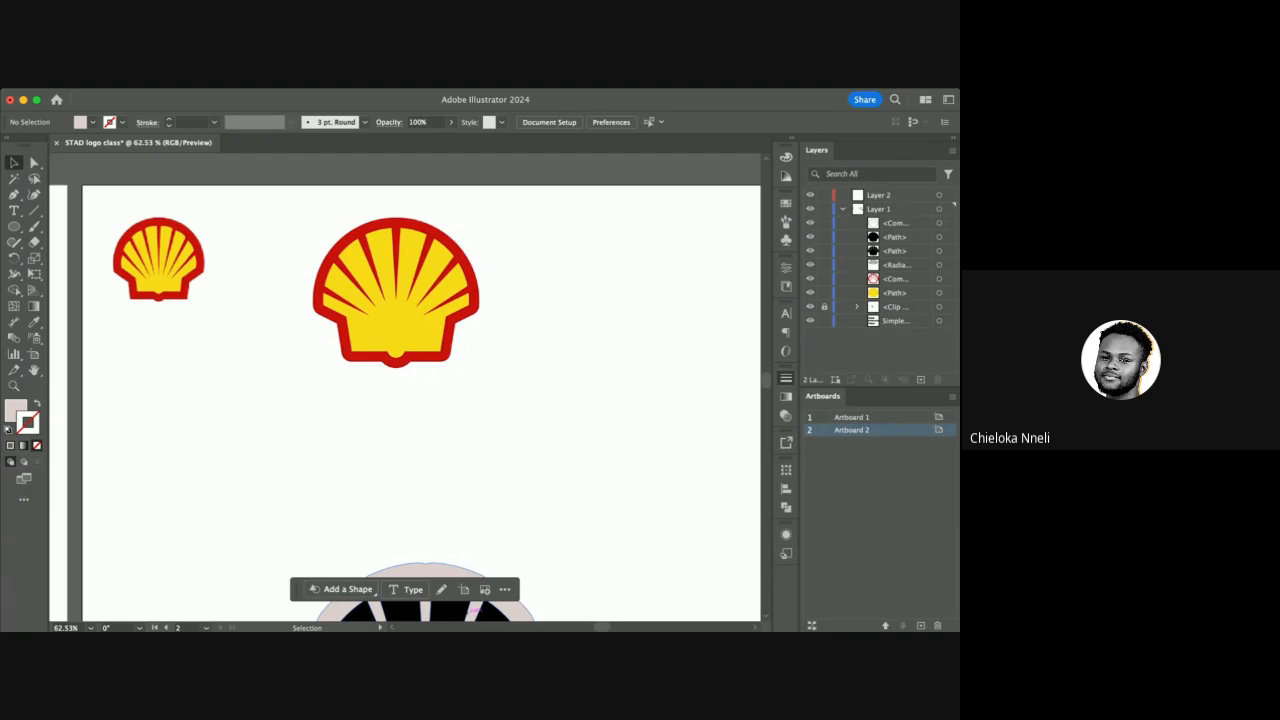
# Draw a pale pink circle about 107 px wide beside the recreated logo and duplicate it into four overlapping circles.
pyautogui.press('super+Tab')
pyautogui.hscroll(5, 451, 368)
pyautogui.press('l')
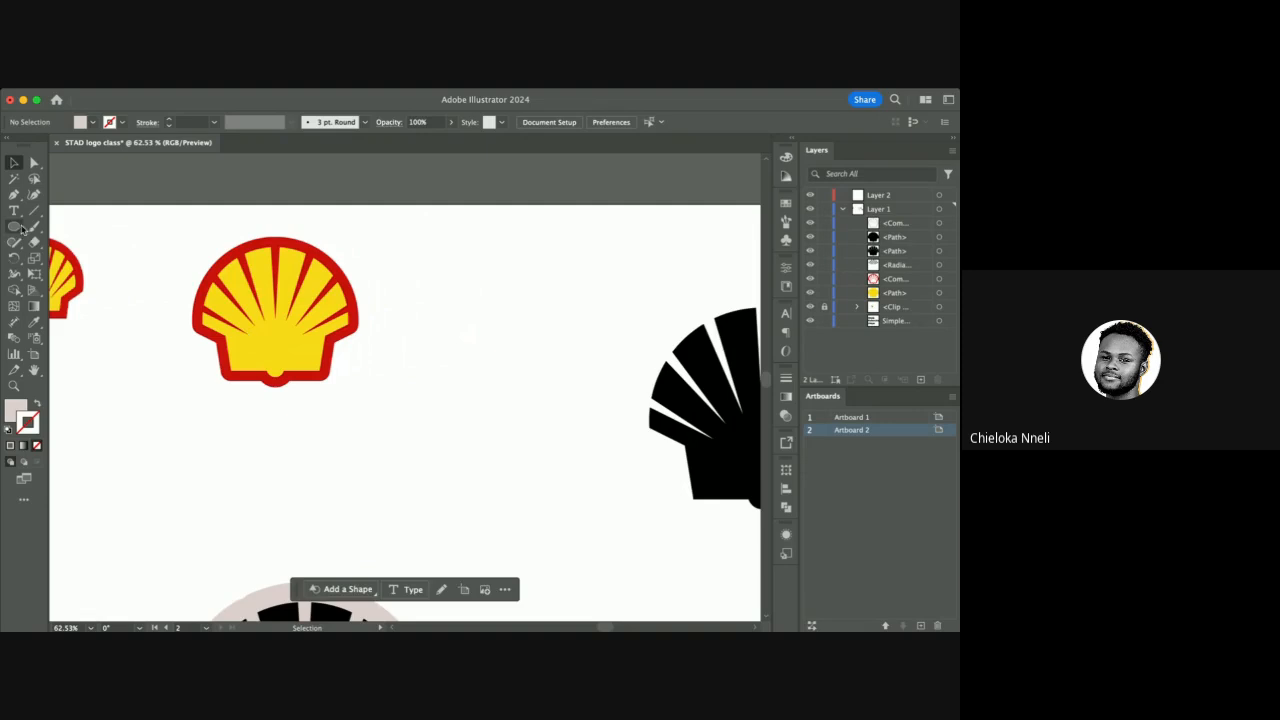
pyautogui.moveTo(406, 381); pyautogui.dragTo(488, 462)
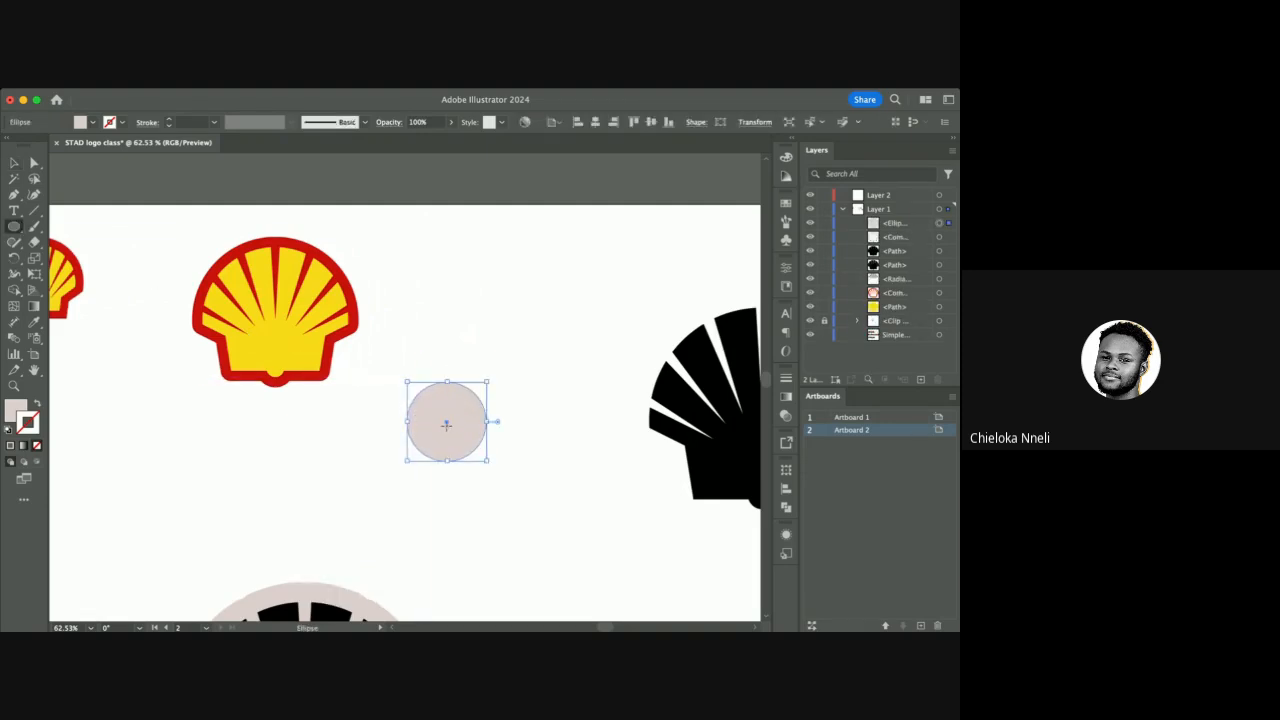
pyautogui.moveTo(447, 427); pyautogui.dragTo(530, 385)
pyautogui.click(14, 162)
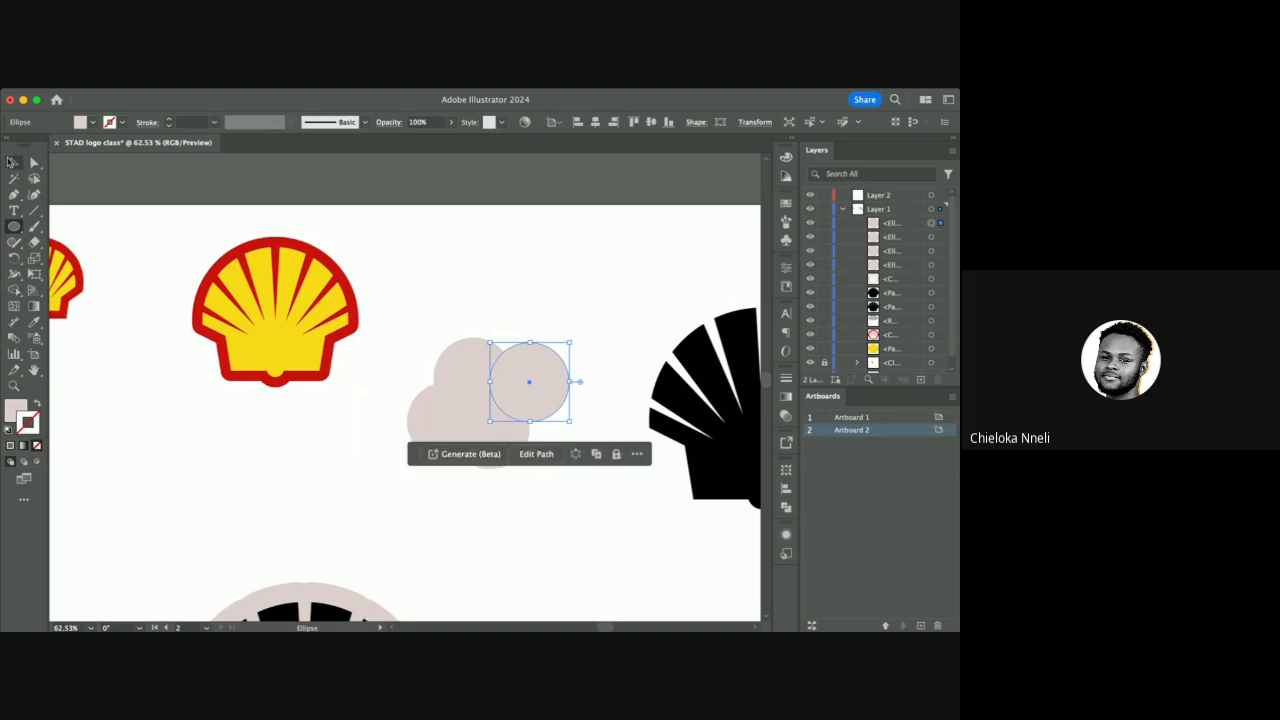
pyautogui.click(542, 307)
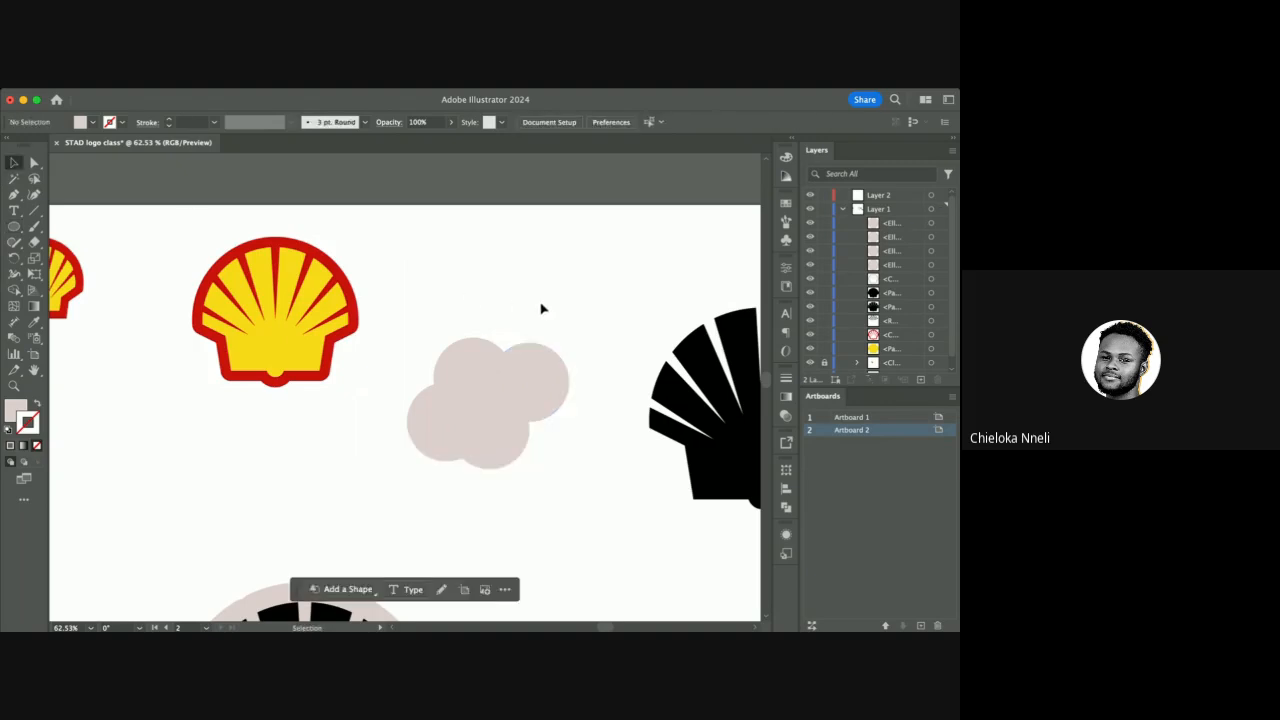
# Duplicate the cluster of four overlapping circles into the space directly below the recreated logo.
pyautogui.scroll(3, 512, 400)
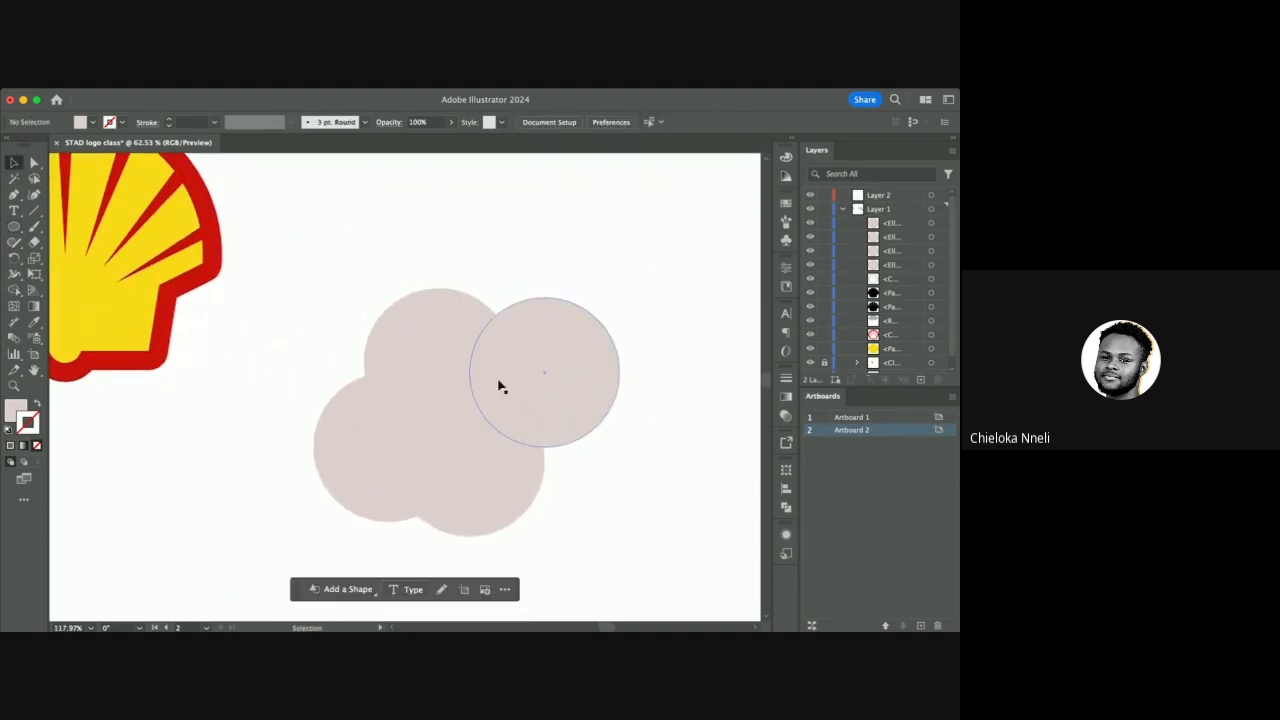
pyautogui.moveTo(349, 247); pyautogui.dragTo(551, 537)
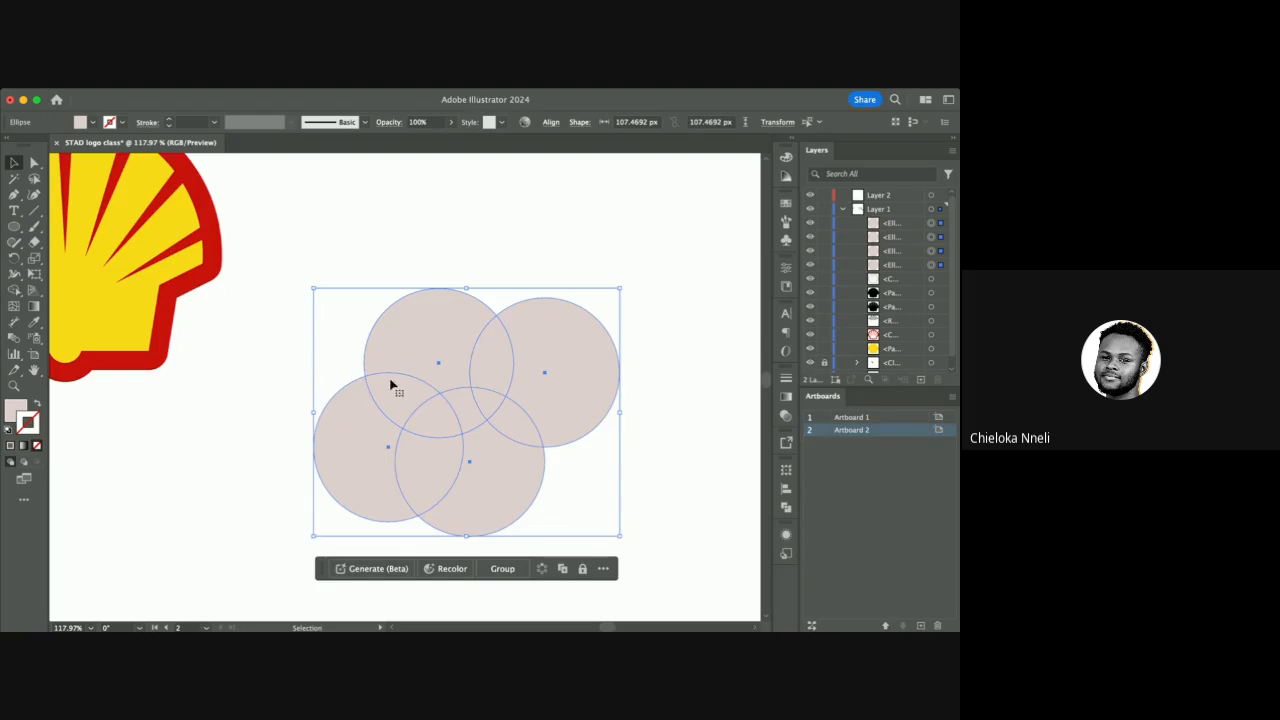
pyautogui.scroll(-5, 391, 385)
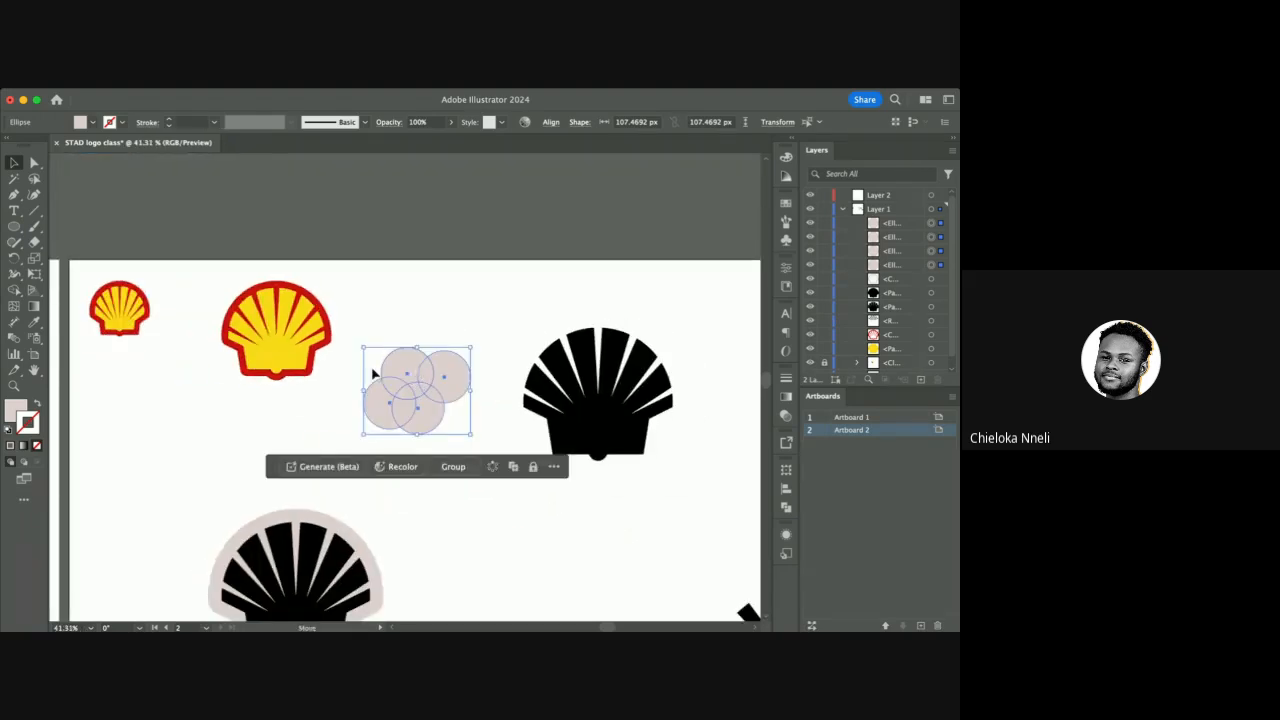
pyautogui.moveTo(372, 374); pyautogui.dragTo(243, 451)
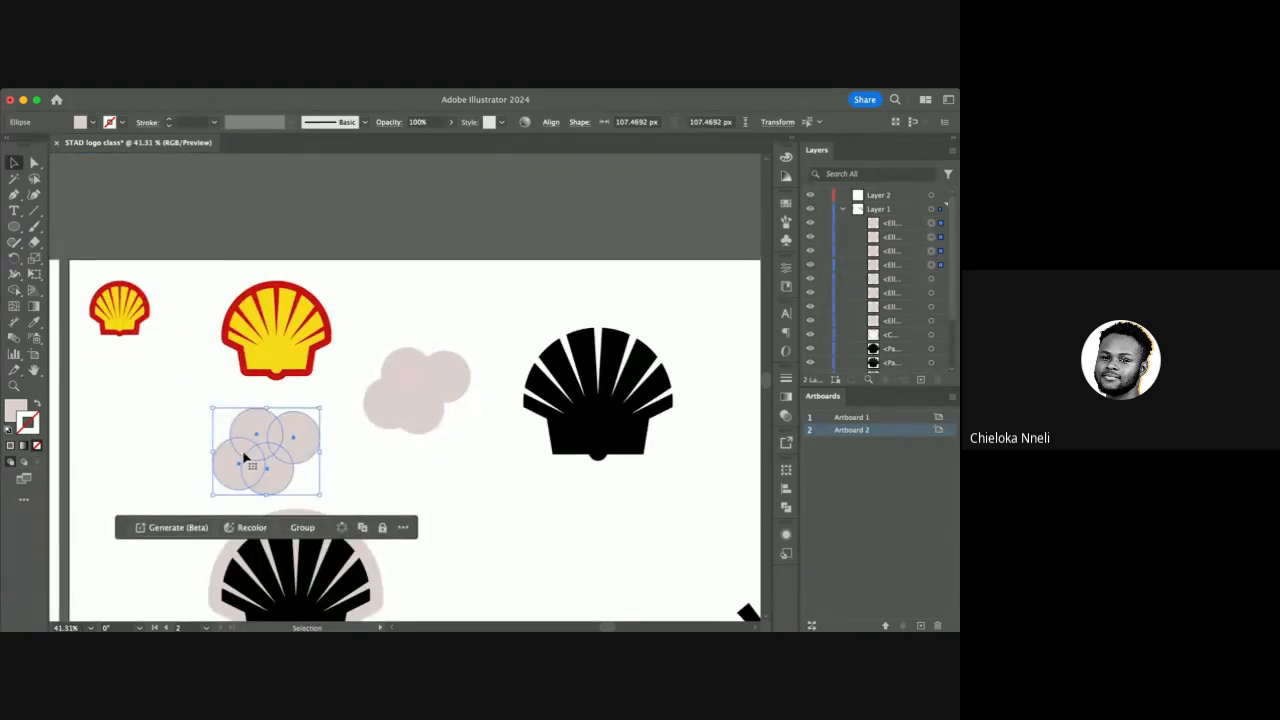
pyautogui.scroll(5, 243, 458)
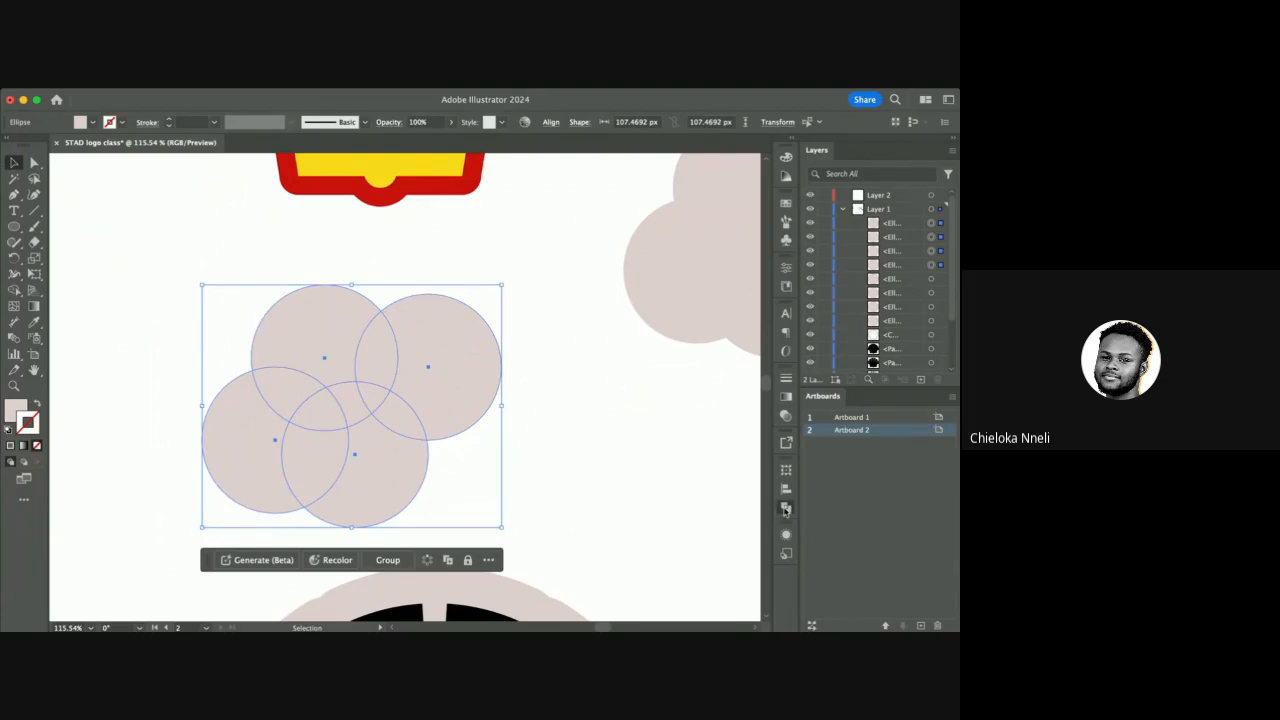
# Unite the four overlapping circles below the recreated logo into a single shape and check it in isolation mode.
pyautogui.click(625, 506)
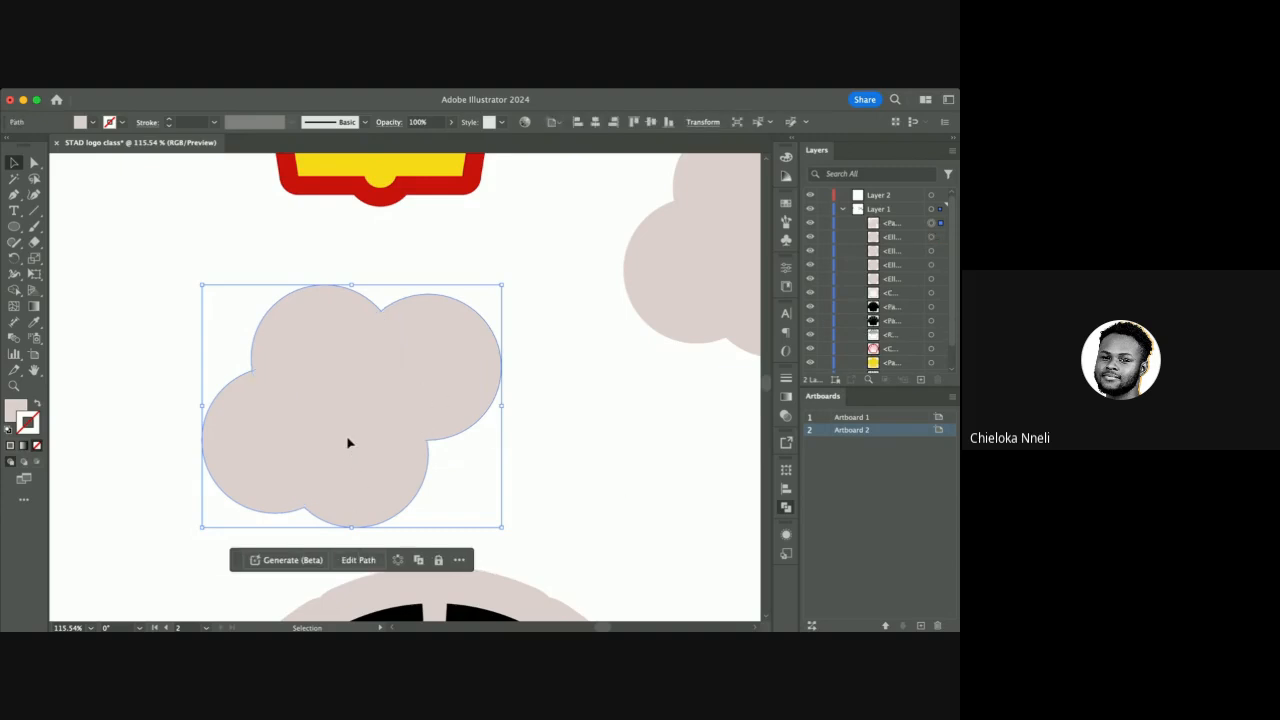
pyautogui.doubleClick(336, 370)
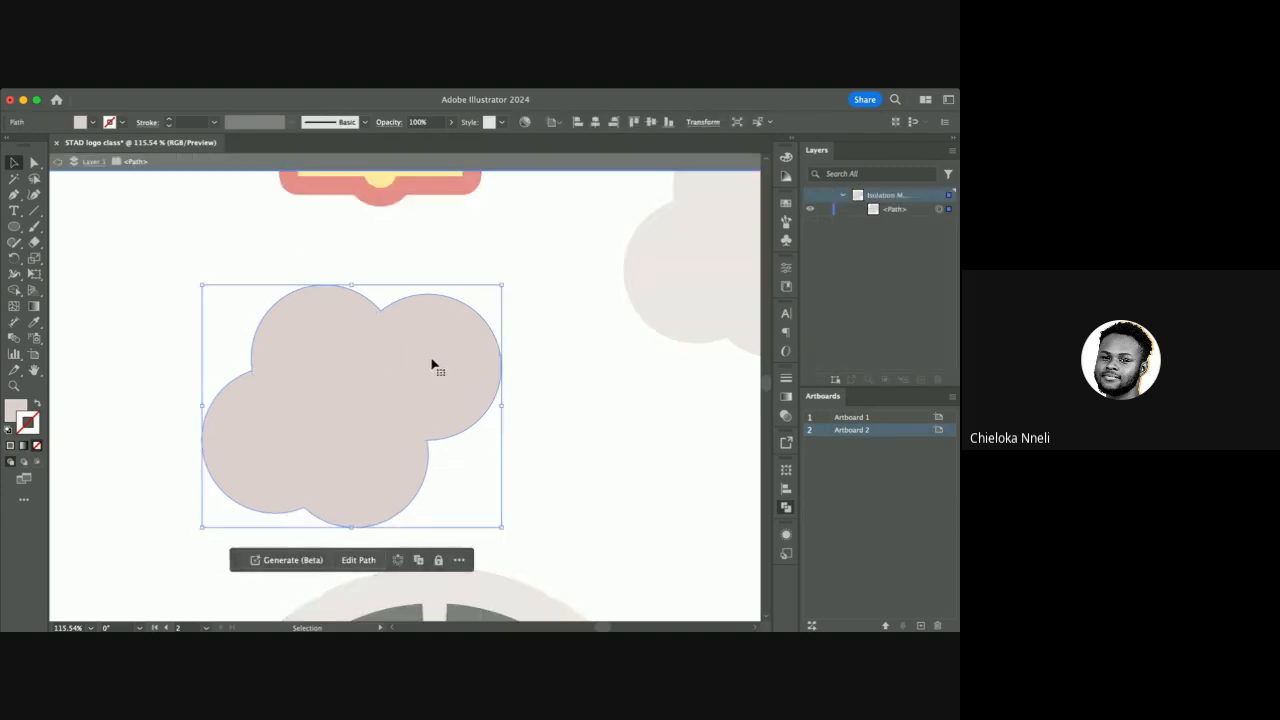
pyautogui.doubleClick(165, 222)
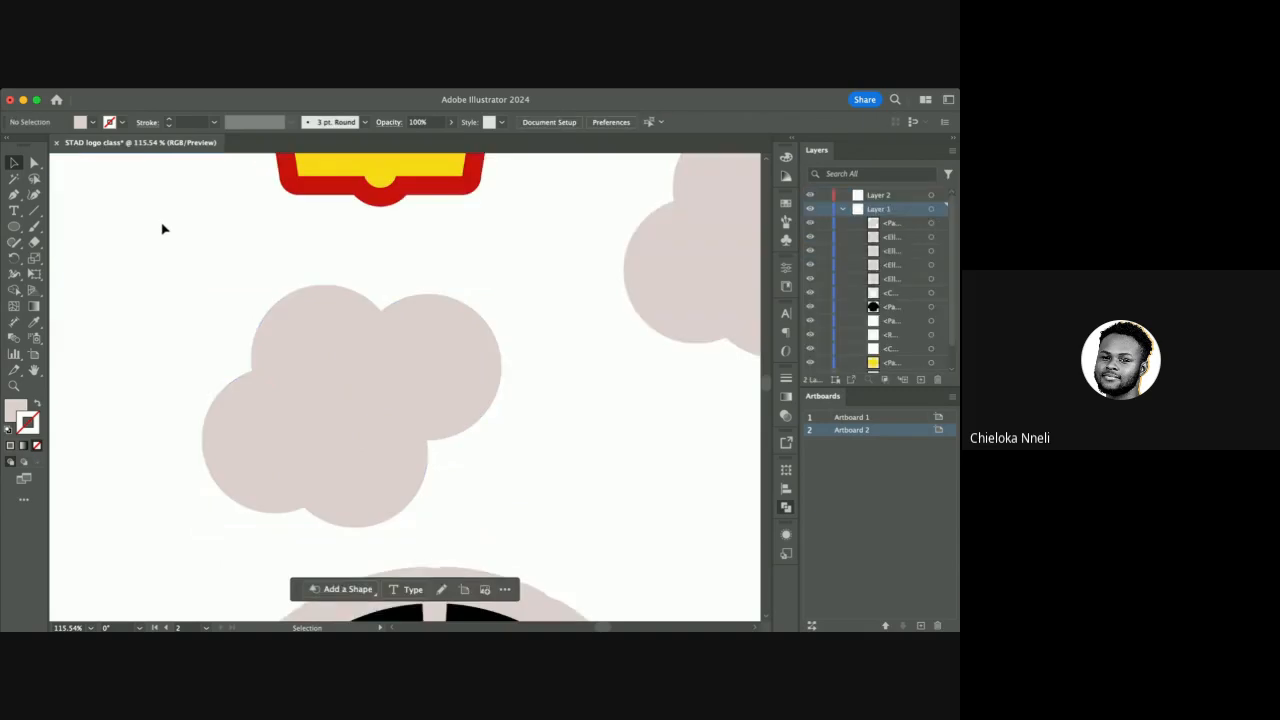
# Merge the four overlapping circles beside the recreated logo into one shape with the Shape Builder tool.
pyautogui.scroll(-2, 290, 262)
pyautogui.scroll(-3, 290, 262)
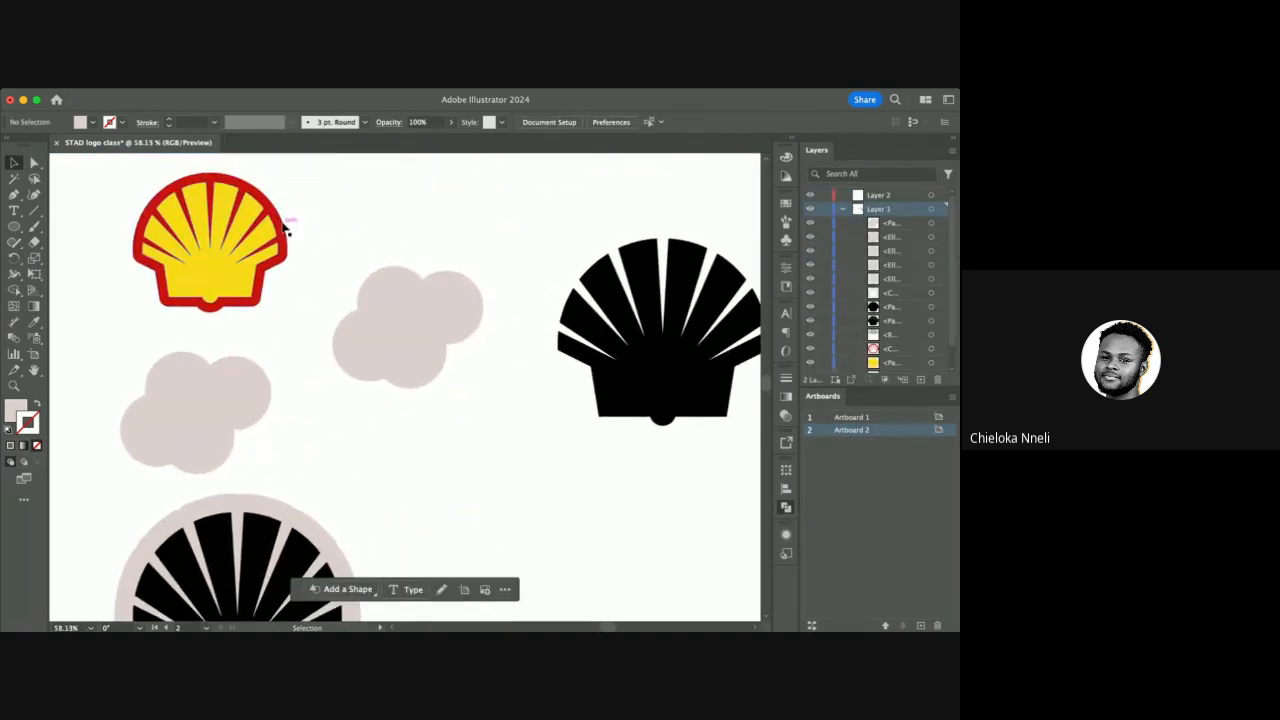
pyautogui.click(285, 226)
pyautogui.click(310, 228)
pyautogui.moveTo(317, 229); pyautogui.dragTo(466, 430)
pyautogui.click(14, 290)
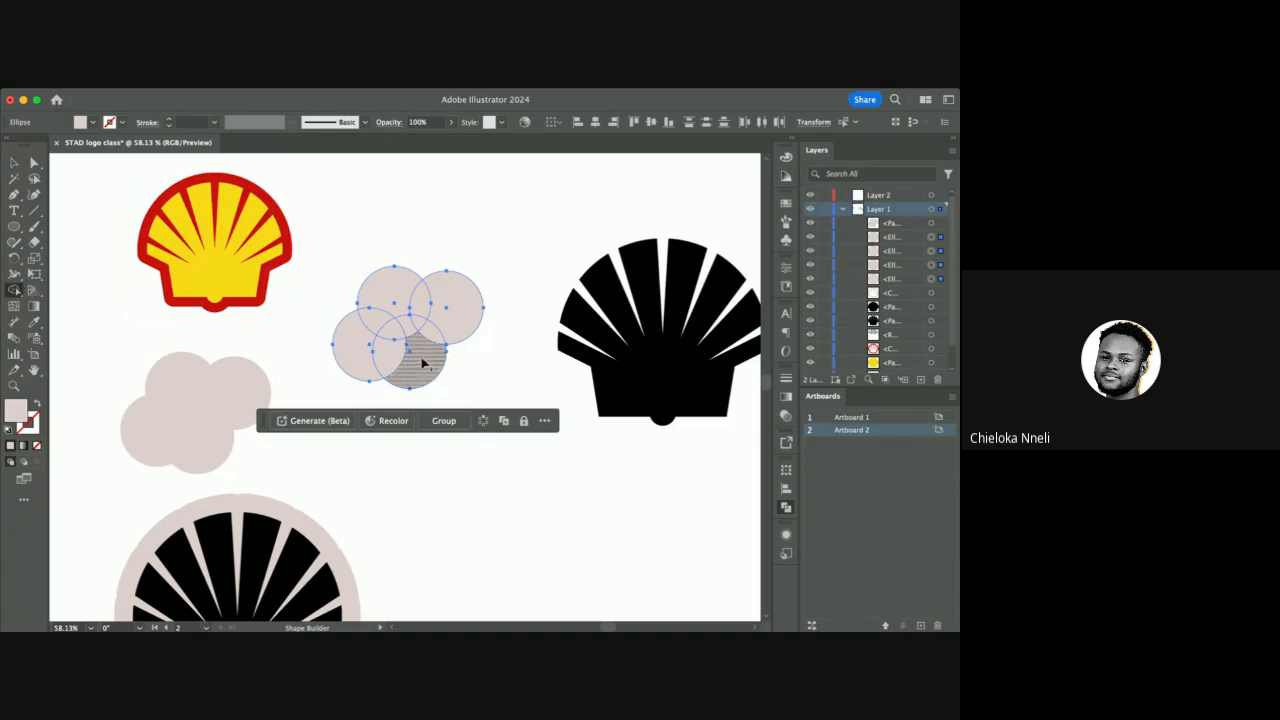
pyautogui.moveTo(423, 357); pyautogui.dragTo(403, 359)
pyautogui.press('super+z')
pyautogui.scroll(5, 397, 343)
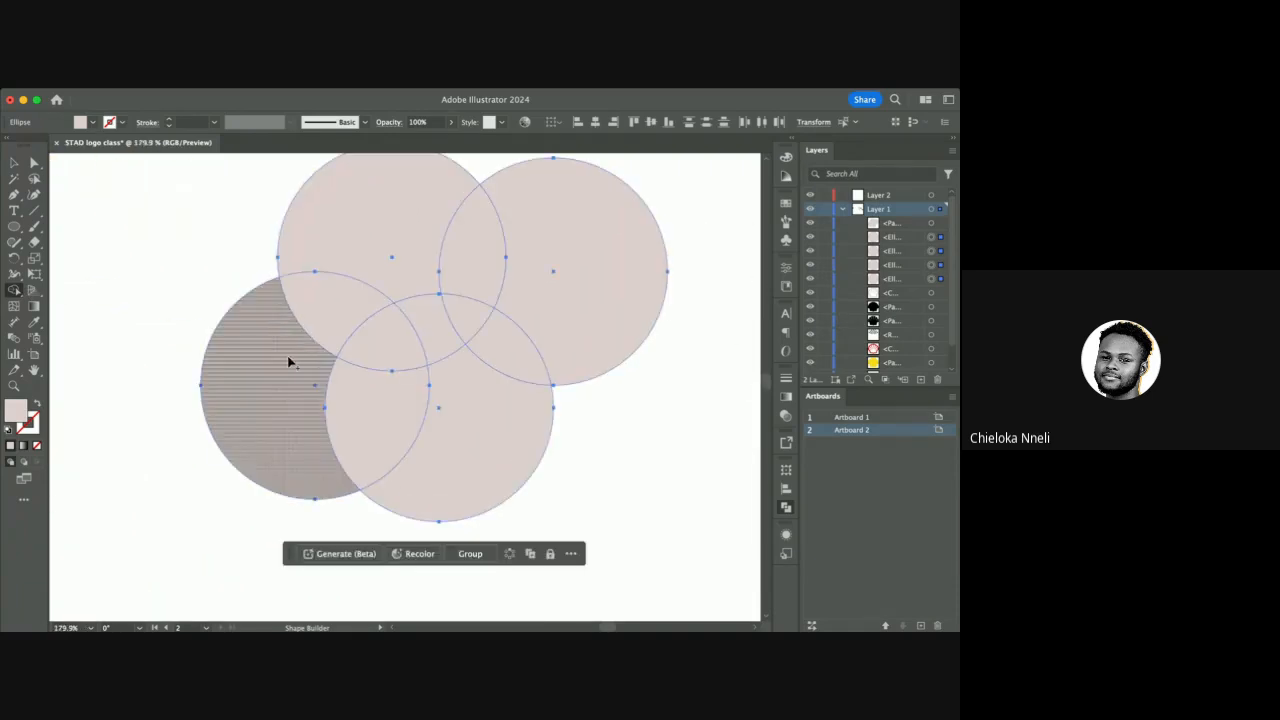
pyautogui.moveTo(295, 350)
pyautogui.mouseDown()
pyautogui.moveTo(389, 215)
pyautogui.moveTo(466, 242)
pyautogui.moveTo(502, 291)
pyautogui.moveTo(505, 347)
pyautogui.moveTo(441, 416)
pyautogui.moveTo(373, 435)
pyautogui.moveTo(365, 367)
pyautogui.moveTo(427, 318)
pyautogui.moveTo(468, 310)
pyautogui.mouseUp()
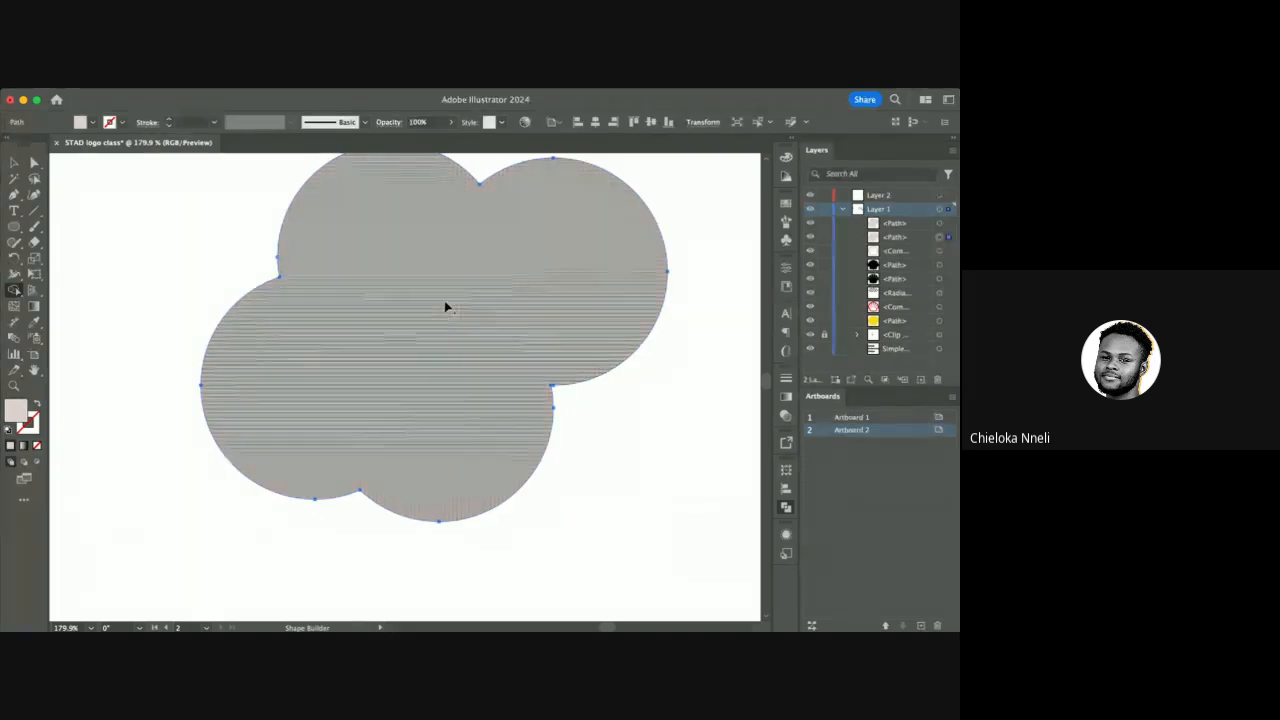
pyautogui.scroll(-6, 446, 307)
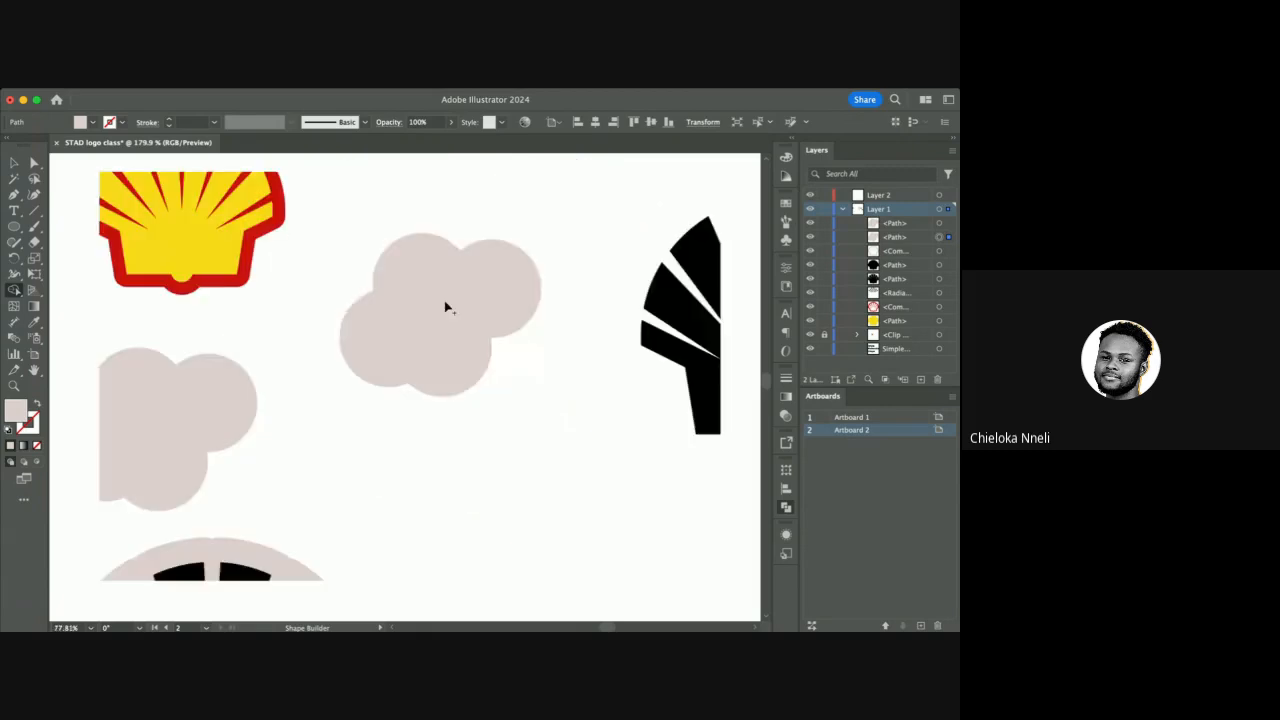
# Draw a tall pale pink ellipse in the empty space above the black rays and duplicate it sideways so the two overlap.
pyautogui.scroll(3, 446, 307)
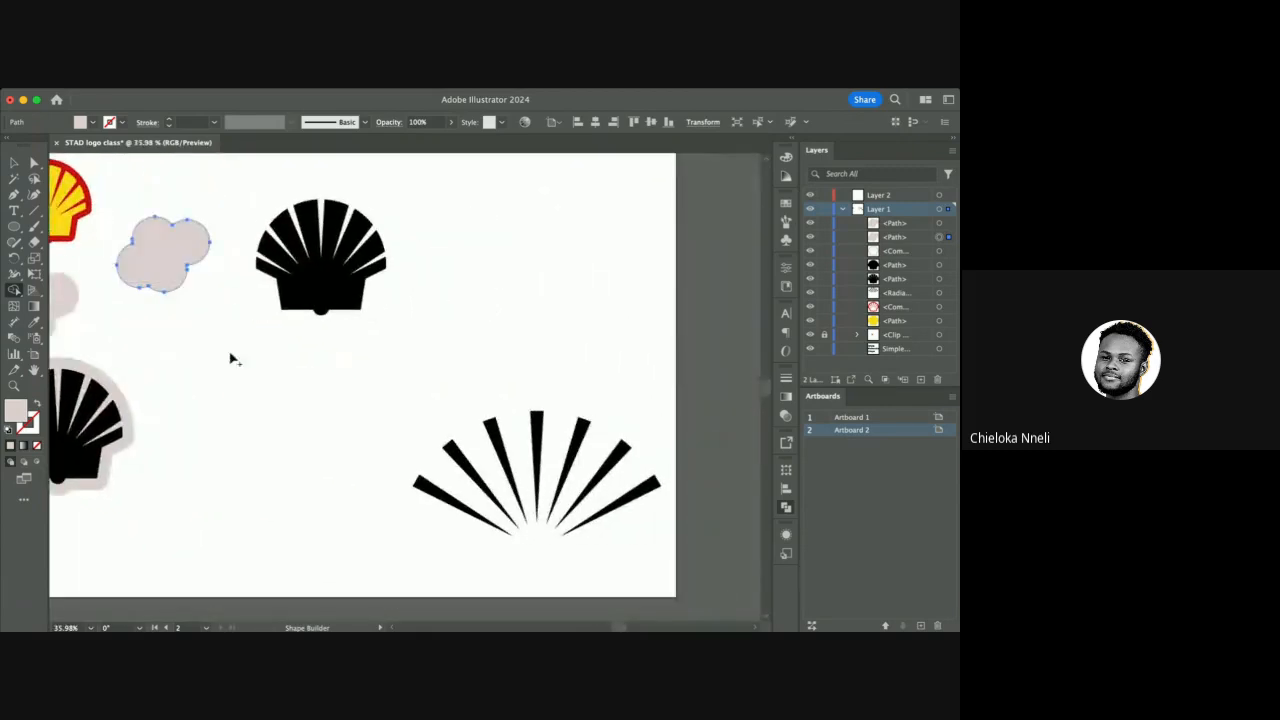
pyautogui.click(9, 229)
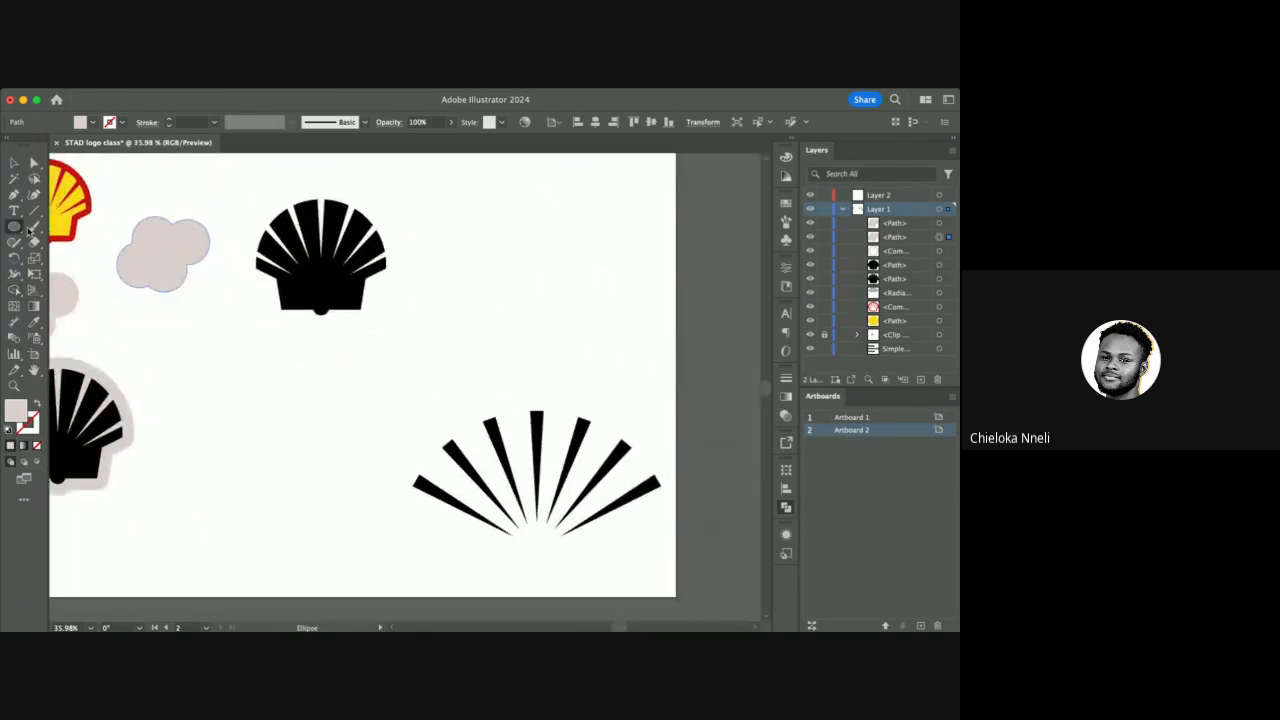
pyautogui.moveTo(467, 221); pyautogui.dragTo(551, 363)
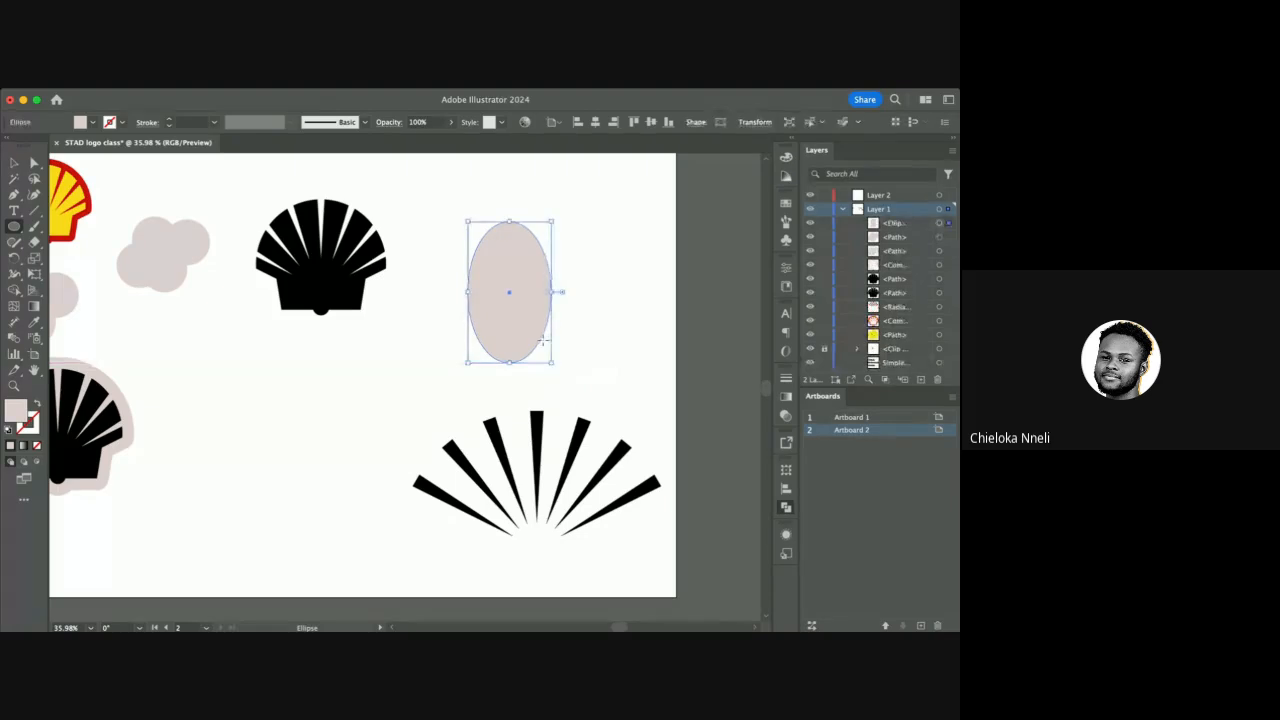
pyautogui.keyDown('alt'); pyautogui.moveTo(509, 295); pyautogui.dragTo(566, 291); pyautogui.keyUp('alt')
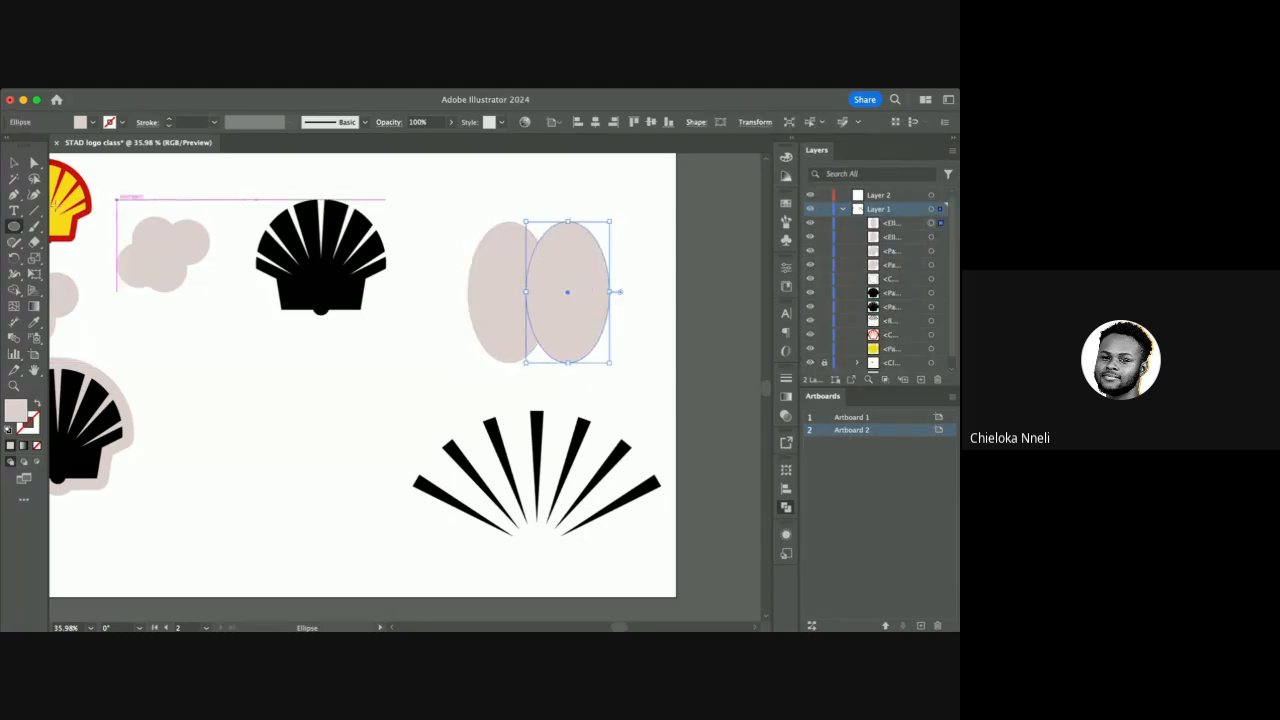
# Draw a straight horizontal line across both overlapping ellipses, extending past their outer edges.
pyautogui.click(34, 210)
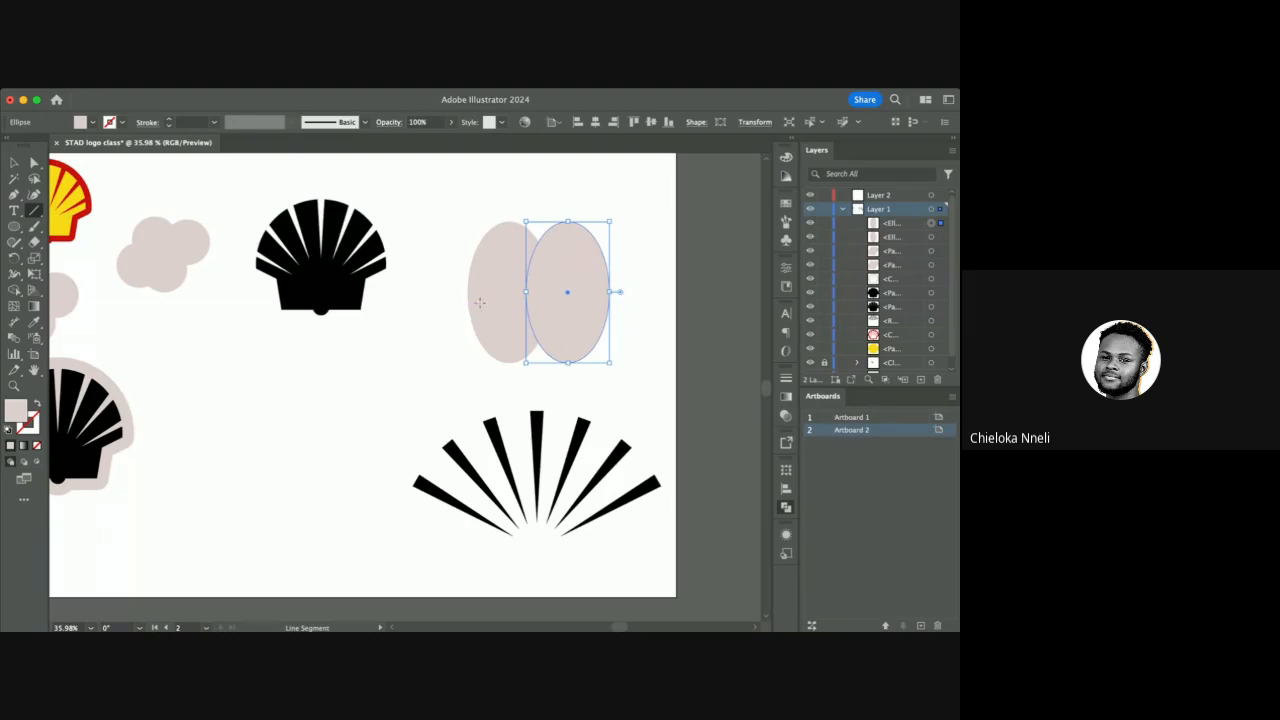
pyautogui.moveTo(455, 307)
pyautogui.mouseDown()
pyautogui.moveTo(645, 308)
pyautogui.moveTo(626, 308)
pyautogui.mouseUp()
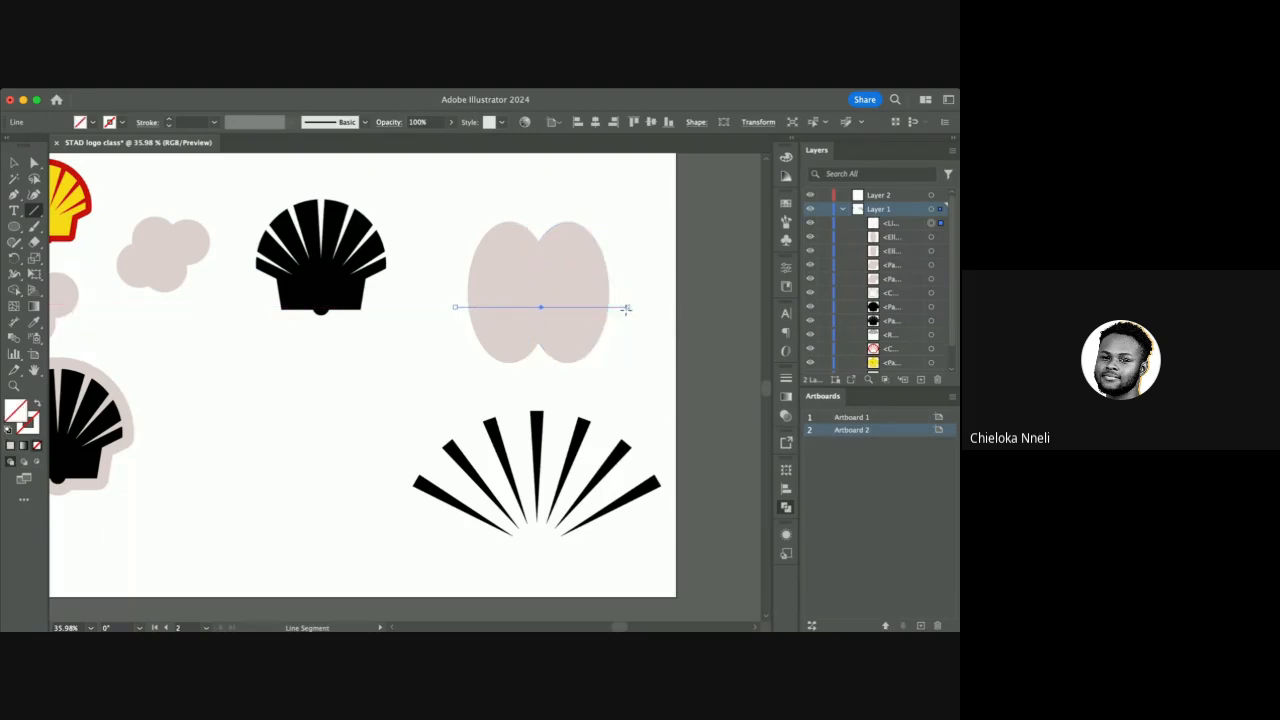
pyautogui.click(14, 162)
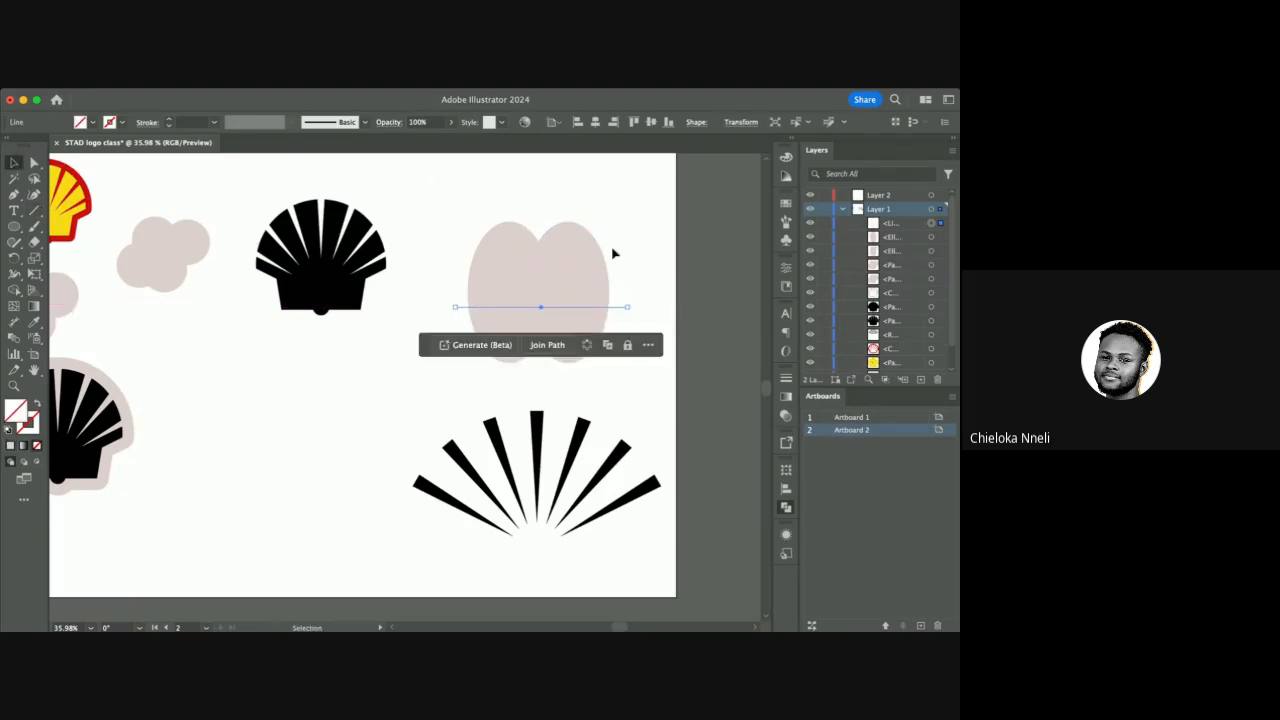
# Remove the fill of the original ellipse and give it a black stroke sampled from the artwork.
pyautogui.click(505, 280)
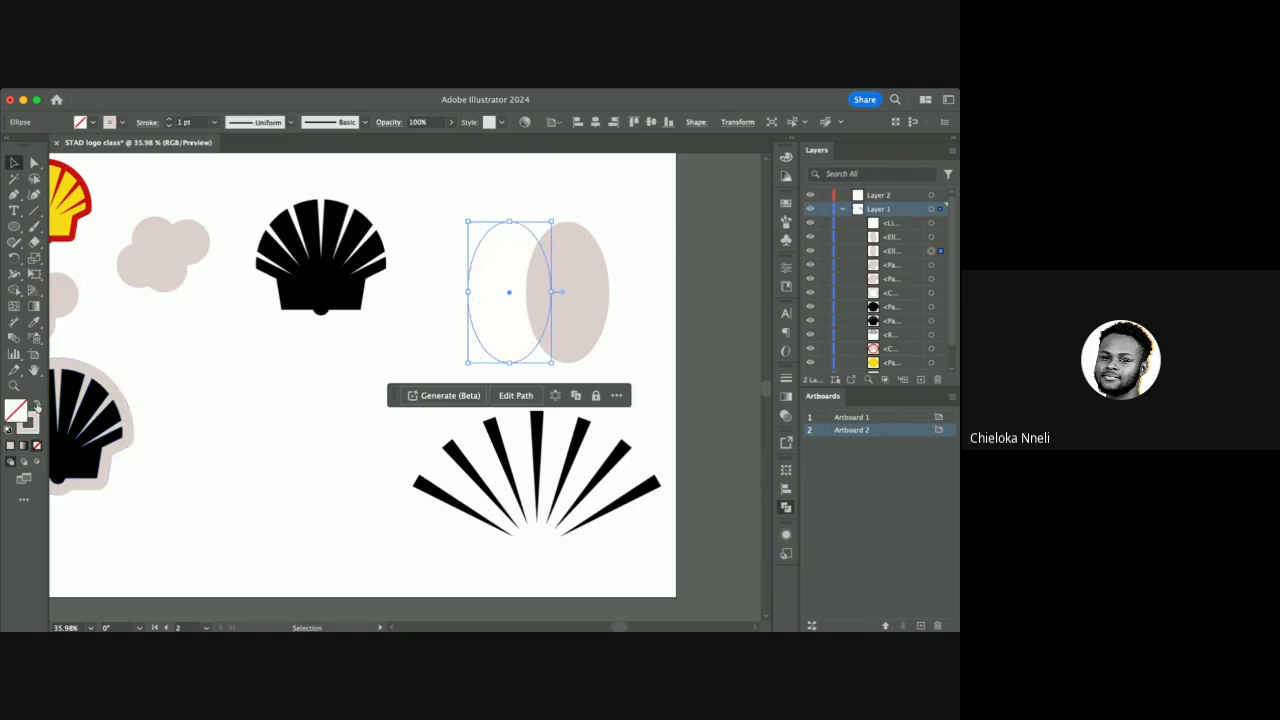
pyautogui.click(37, 403)
pyautogui.click(36, 423)
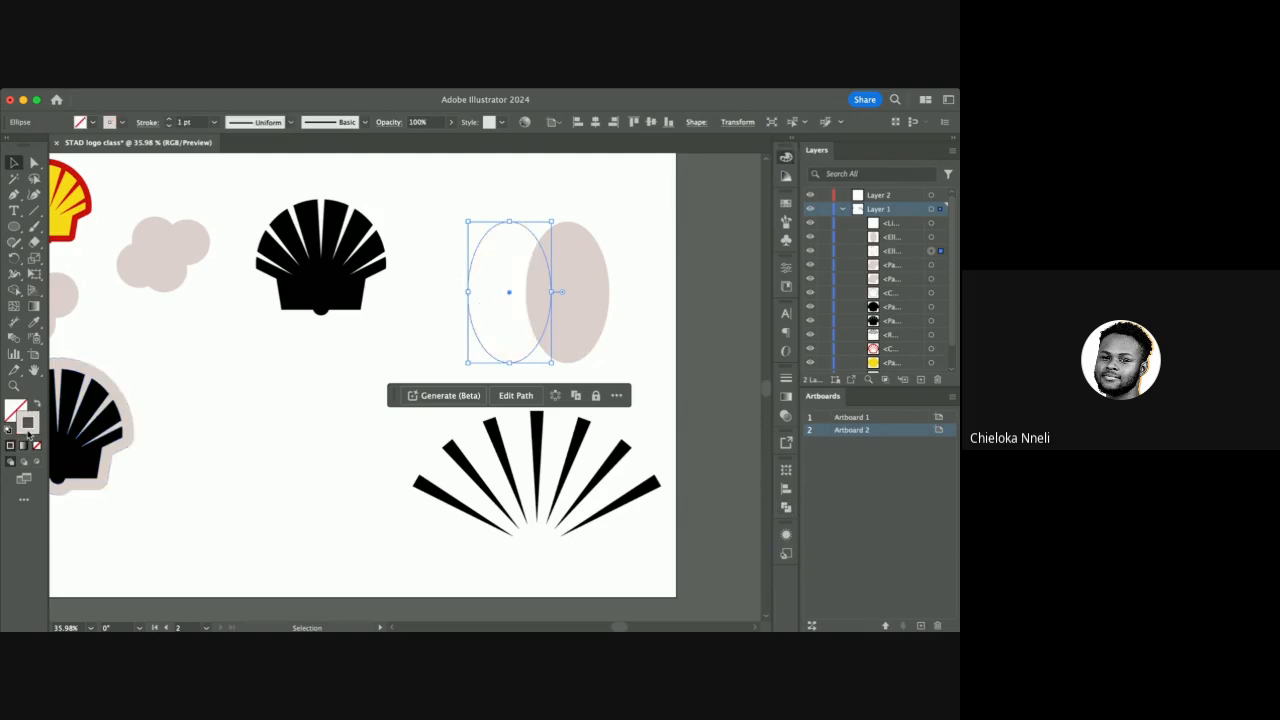
pyautogui.press('i')
pyautogui.keyDown('shift'); pyautogui.click(284, 299); pyautogui.keyUp('shift')
pyautogui.press('v')
pyautogui.hotkey('ctrl', 'z')
pyautogui.hotkey('ctrl', 'shift', 'z')
# Set the black-stroked ellipse's stroke weight to 16 pt.
pyautogui.click(191, 122)
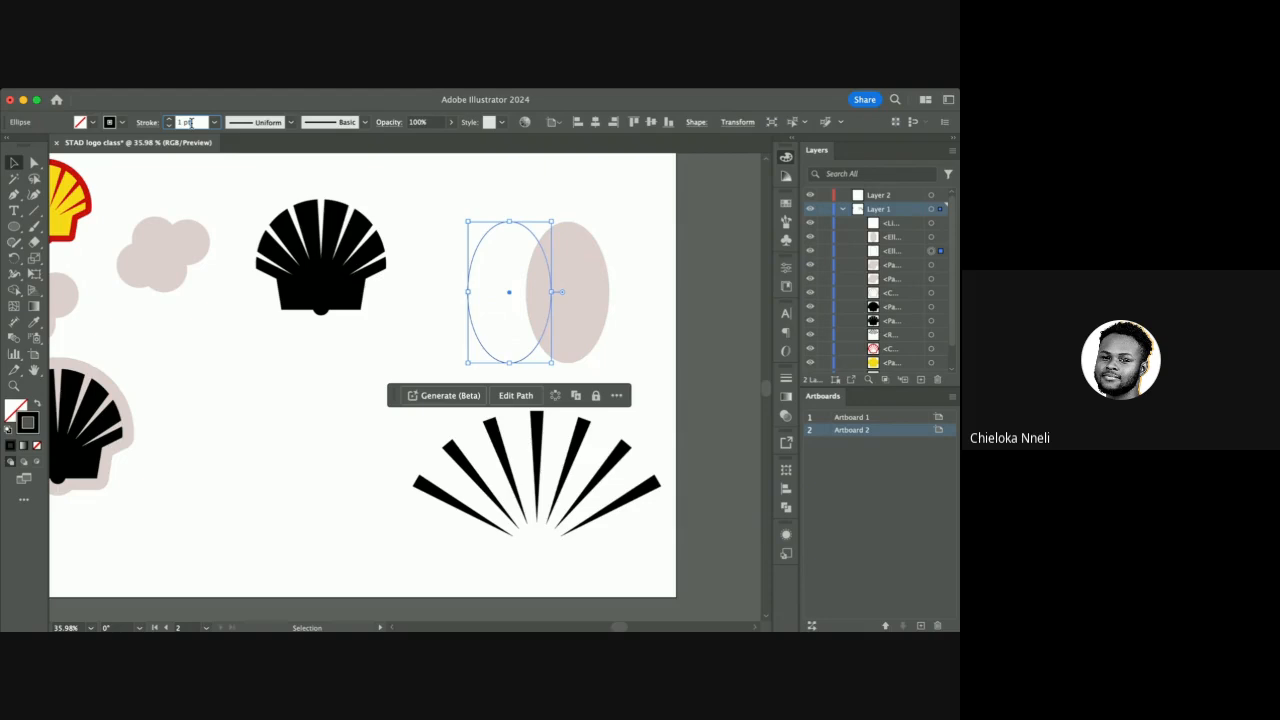
pyautogui.press('Up')
pyautogui.press('Up')
pyautogui.press('Up')
pyautogui.press('Up')
pyautogui.press('Up')
pyautogui.press('Up')
pyautogui.press('Up')
pyautogui.press('Up')
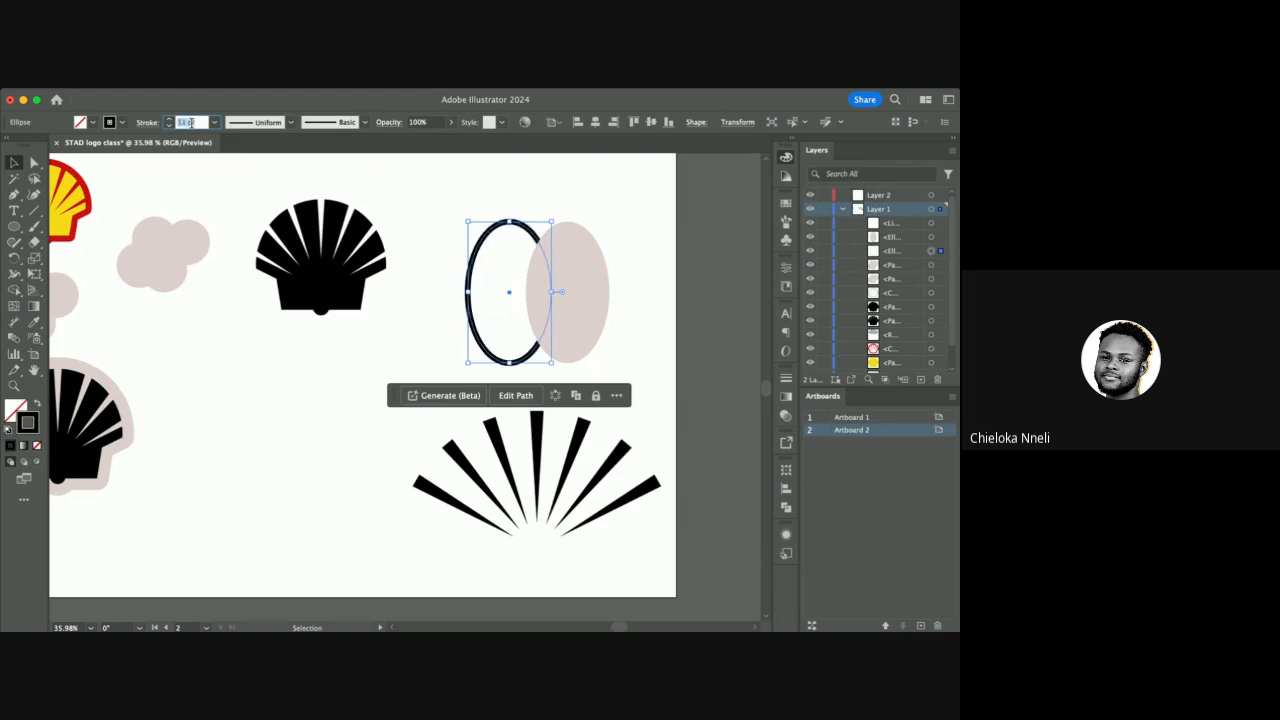
pyautogui.press('Up')
pyautogui.press('Up')
pyautogui.press('Up')
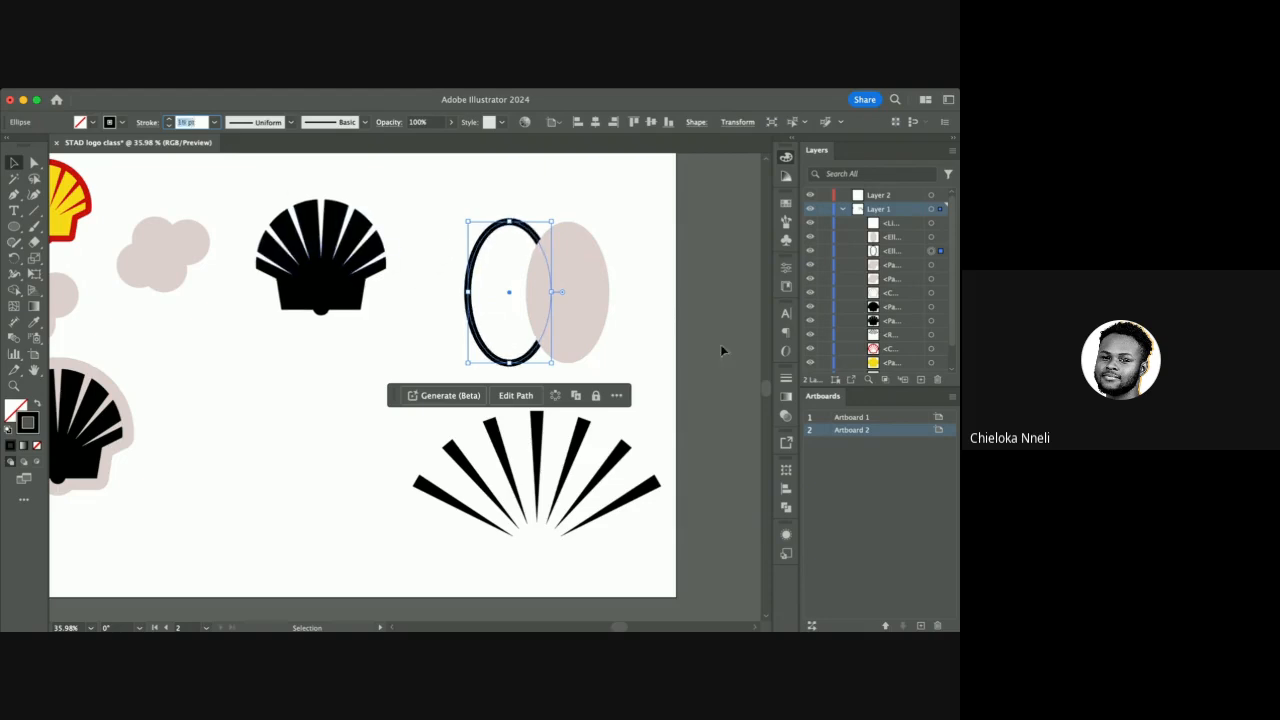
# Apply the variable width profile with two bulges to the black-stroked ellipse.
pyautogui.click(792, 381)
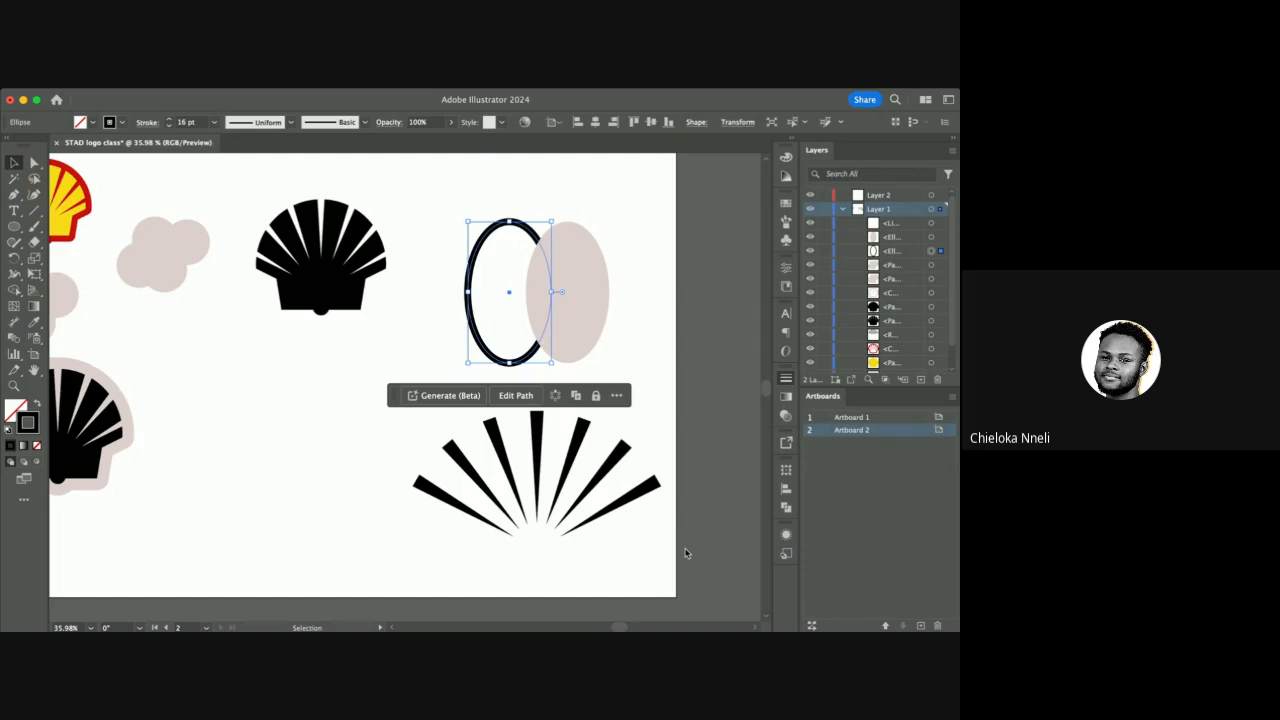
pyautogui.click(684, 511)
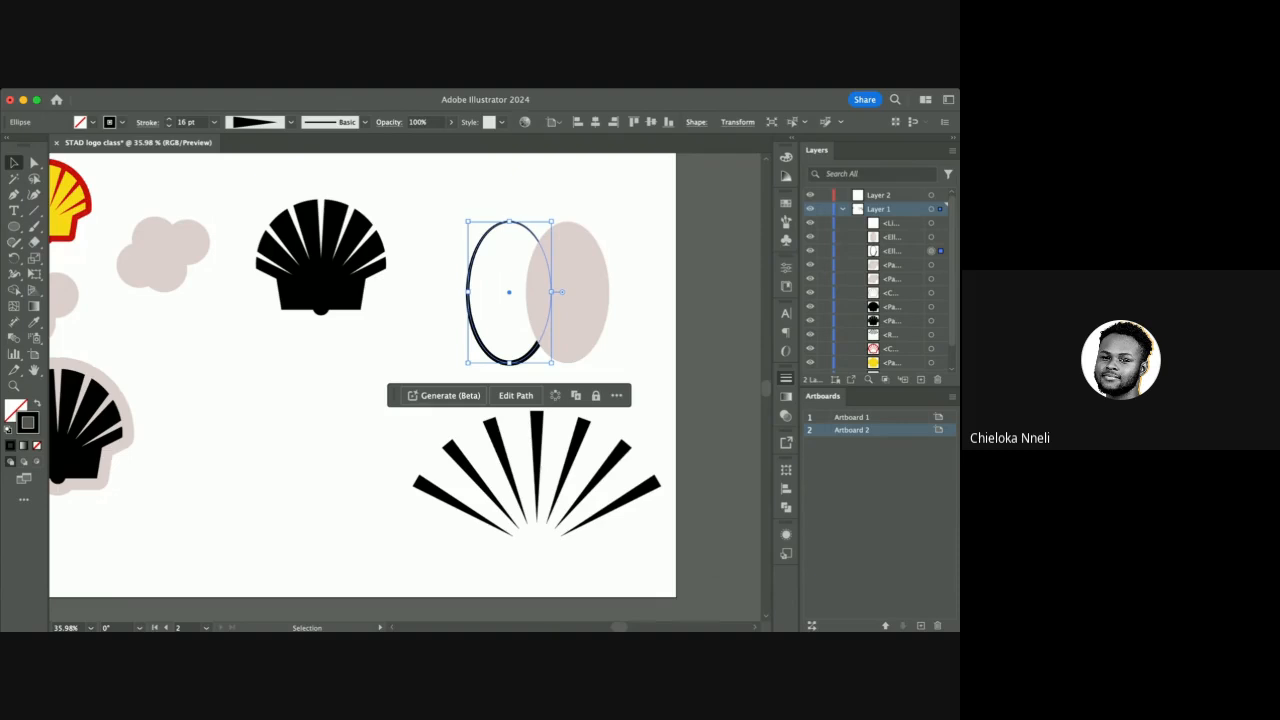
pyautogui.press('super+Tab')
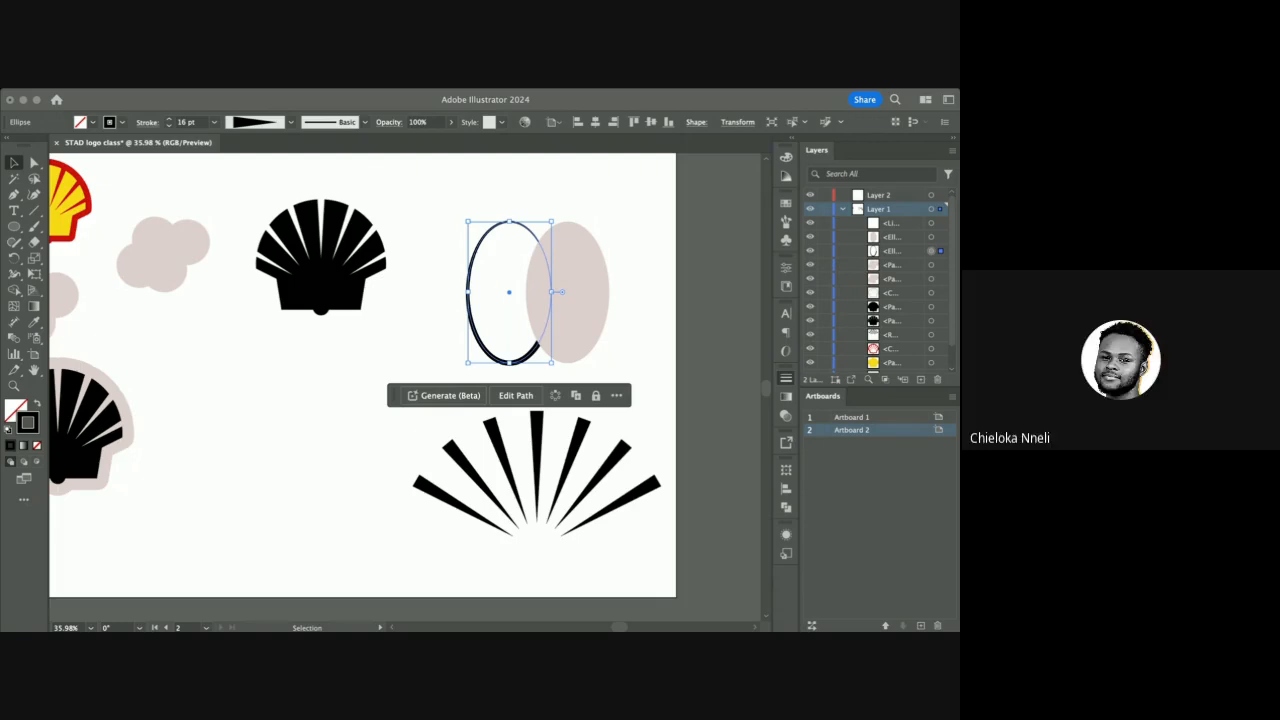
pyautogui.click(415, 587)
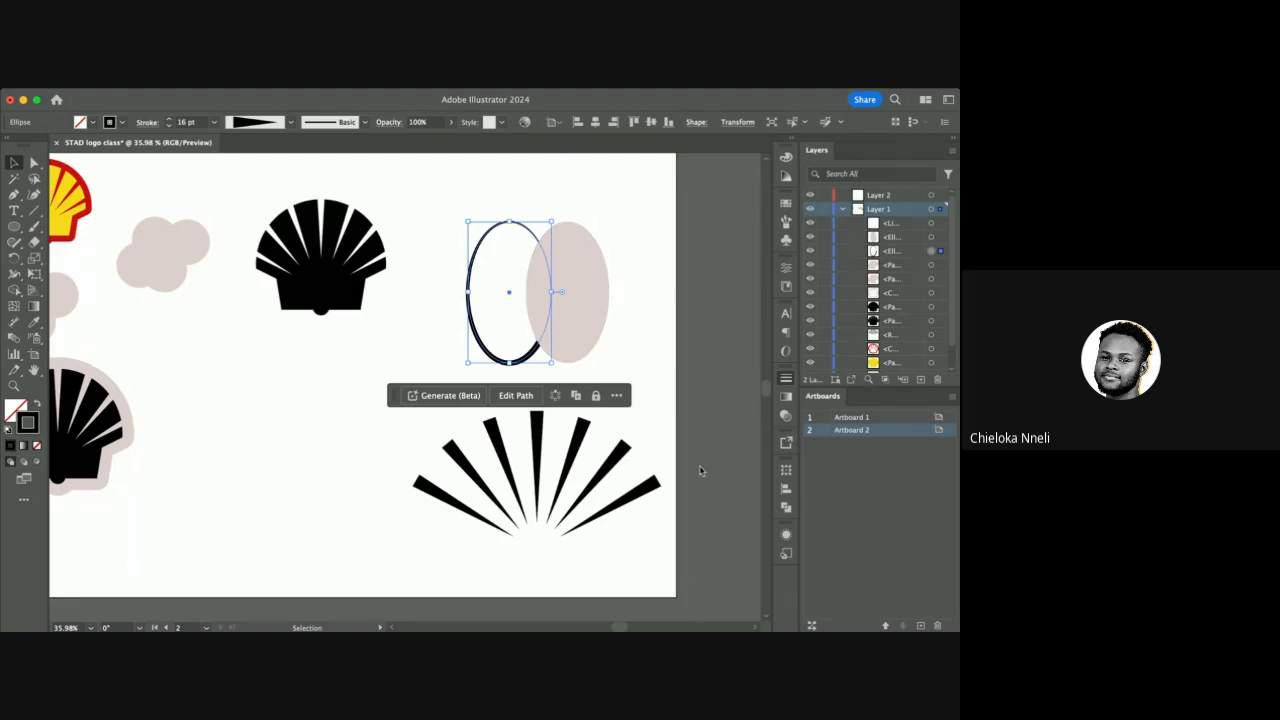
pyautogui.press('super+z')
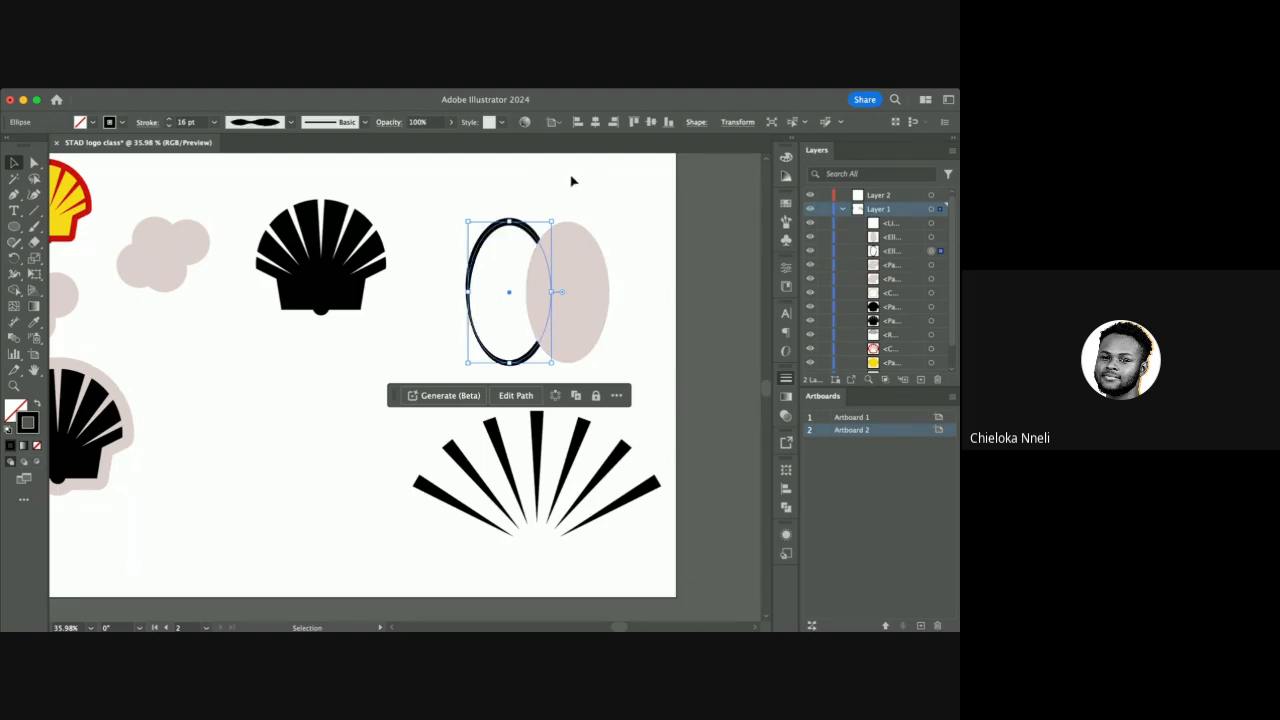
pyautogui.click(574, 184)
# Delete the remaining pale pink ellipse and give the horizontal line a 1 pt black stroke.
pyautogui.click(590, 316)
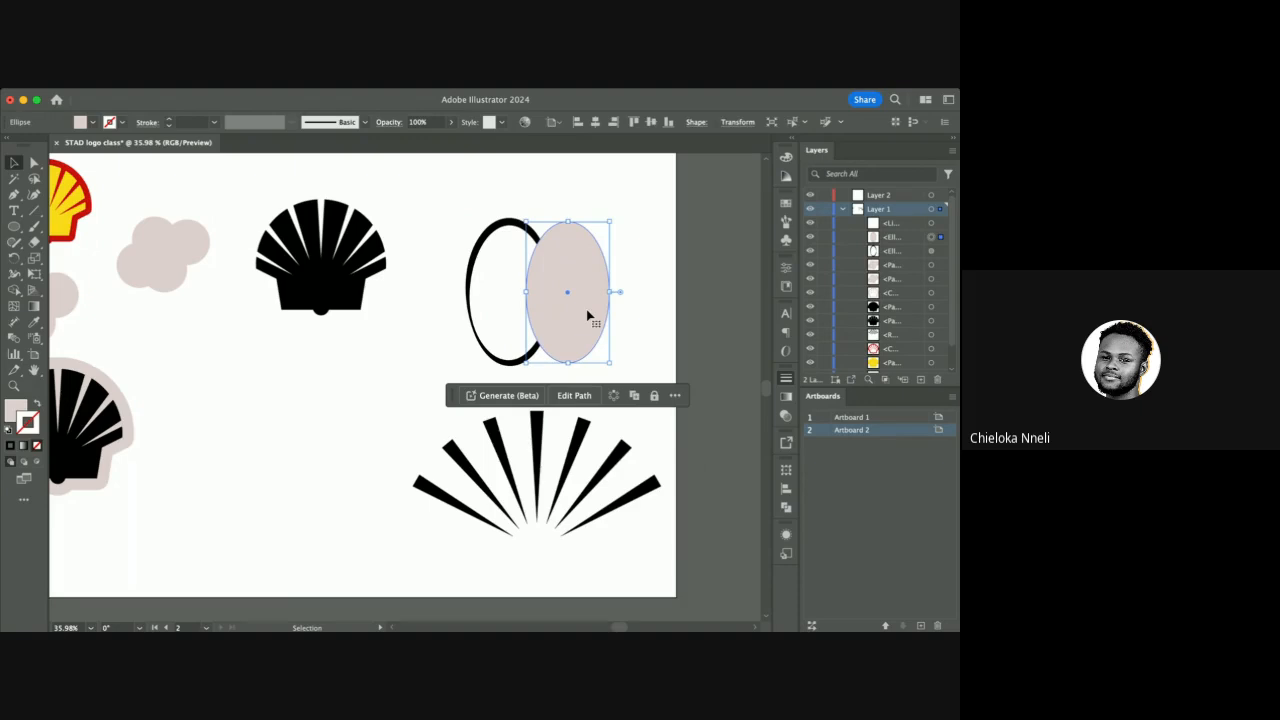
pyautogui.press('Delete')
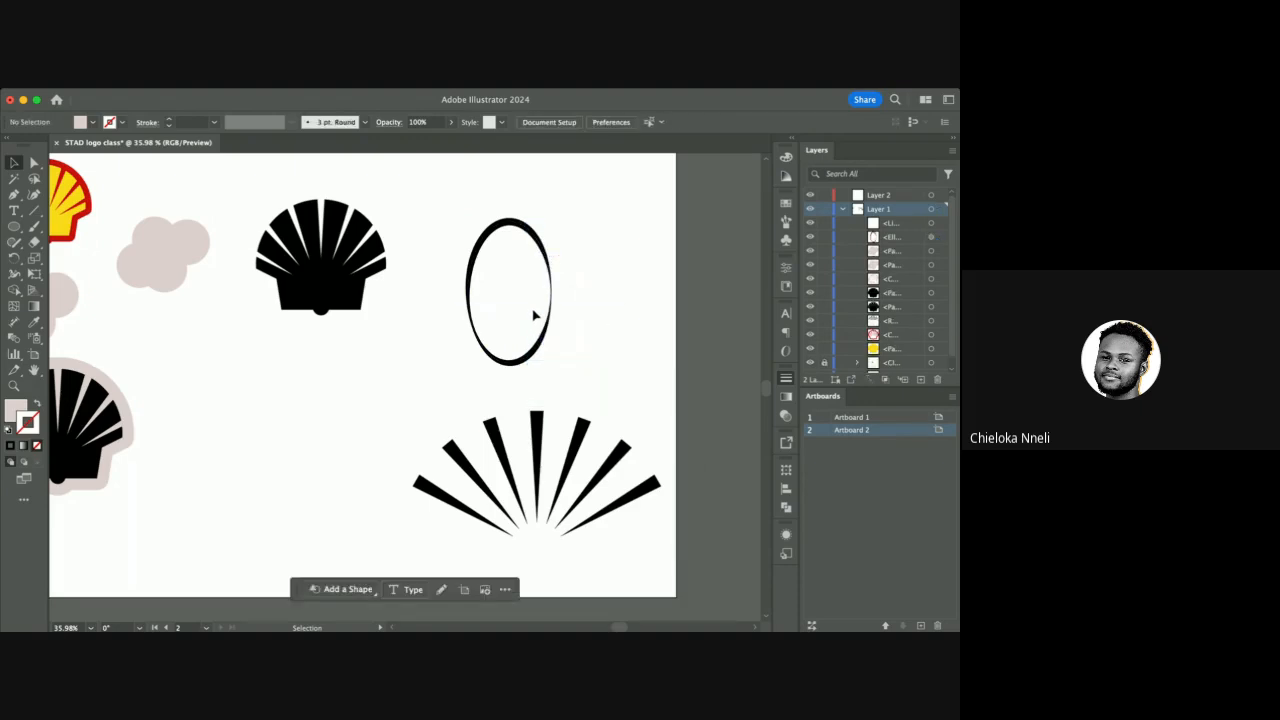
pyautogui.click(537, 307)
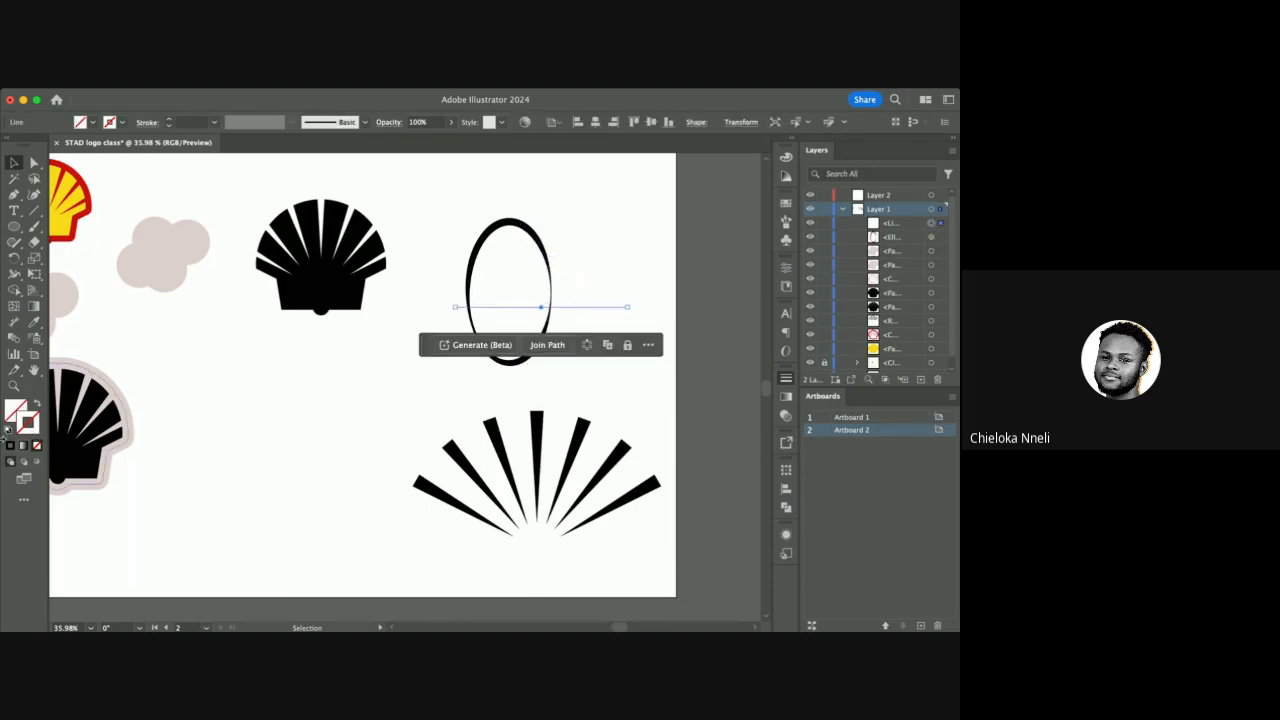
pyautogui.click(10, 446)
pyautogui.click(518, 236)
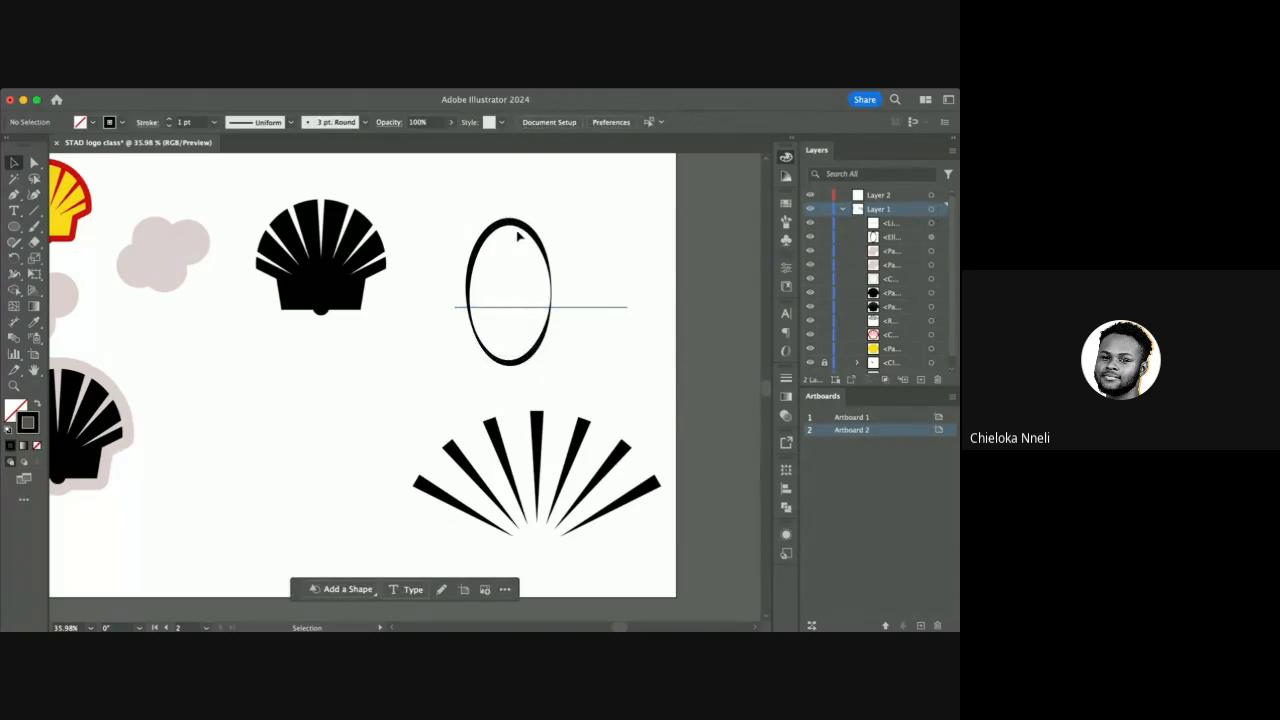
# Duplicate the black-stroked ellipse sideways so the copy overlaps the original along the horizontal line.
pyautogui.click(516, 224)
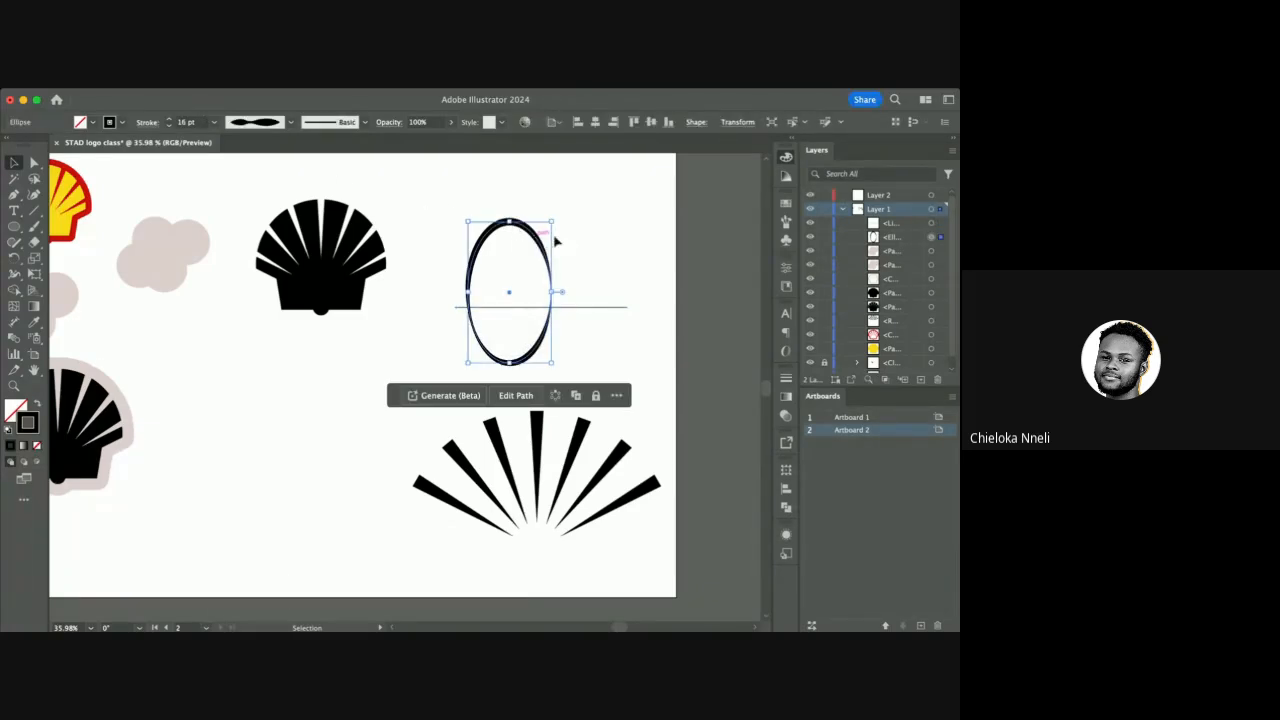
pyautogui.moveTo(557, 243); pyautogui.dragTo(603, 246)
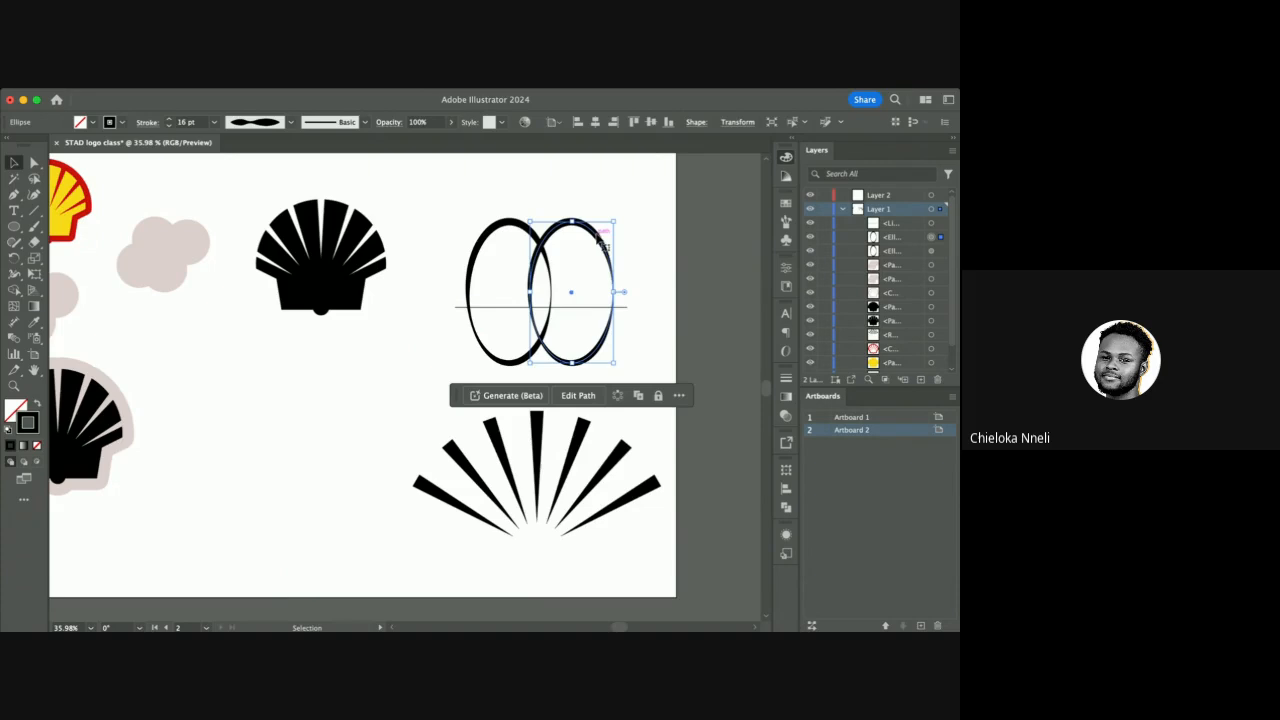
pyautogui.click(648, 272)
# Select both black-stroked ellipses and convert their variable-width strokes into filled outlines.
pyautogui.hscroll(5, 646, 269)
pyautogui.scroll(2, 404, 282)
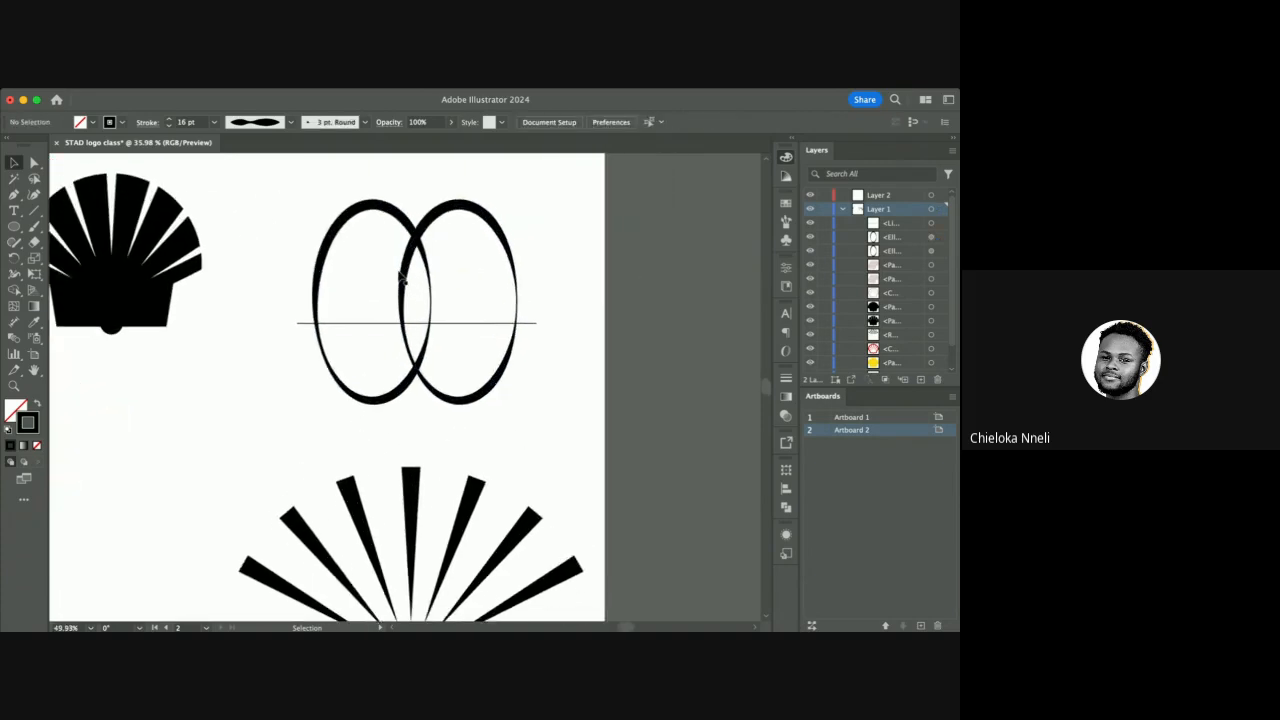
pyautogui.click(374, 206)
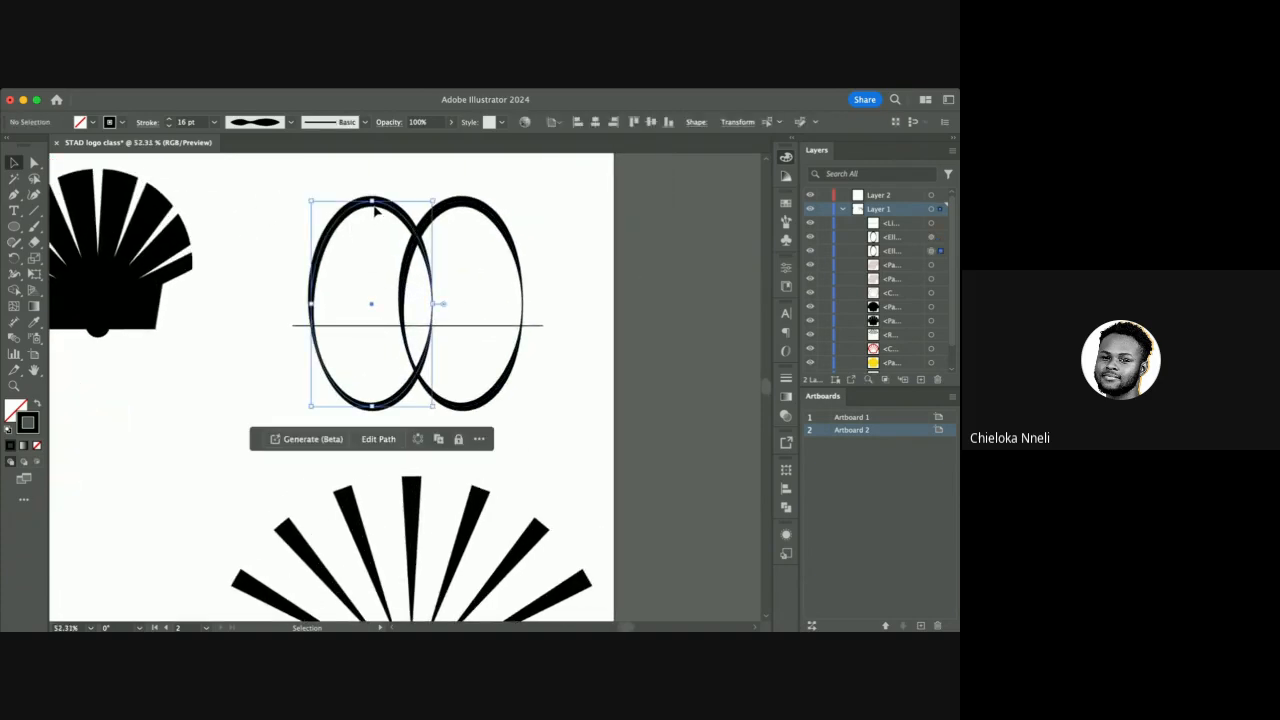
pyautogui.keyDown('shift'); pyautogui.click(452, 205); pyautogui.keyUp('shift')
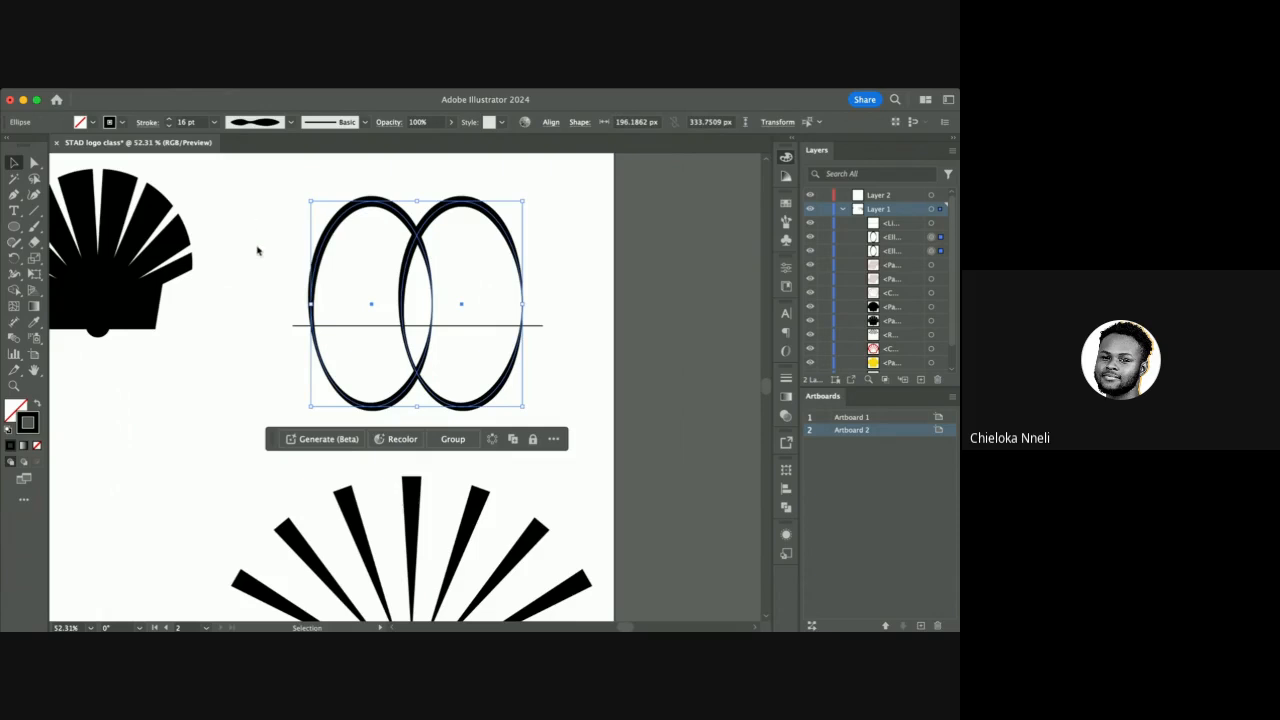
pyautogui.click(422, 323)
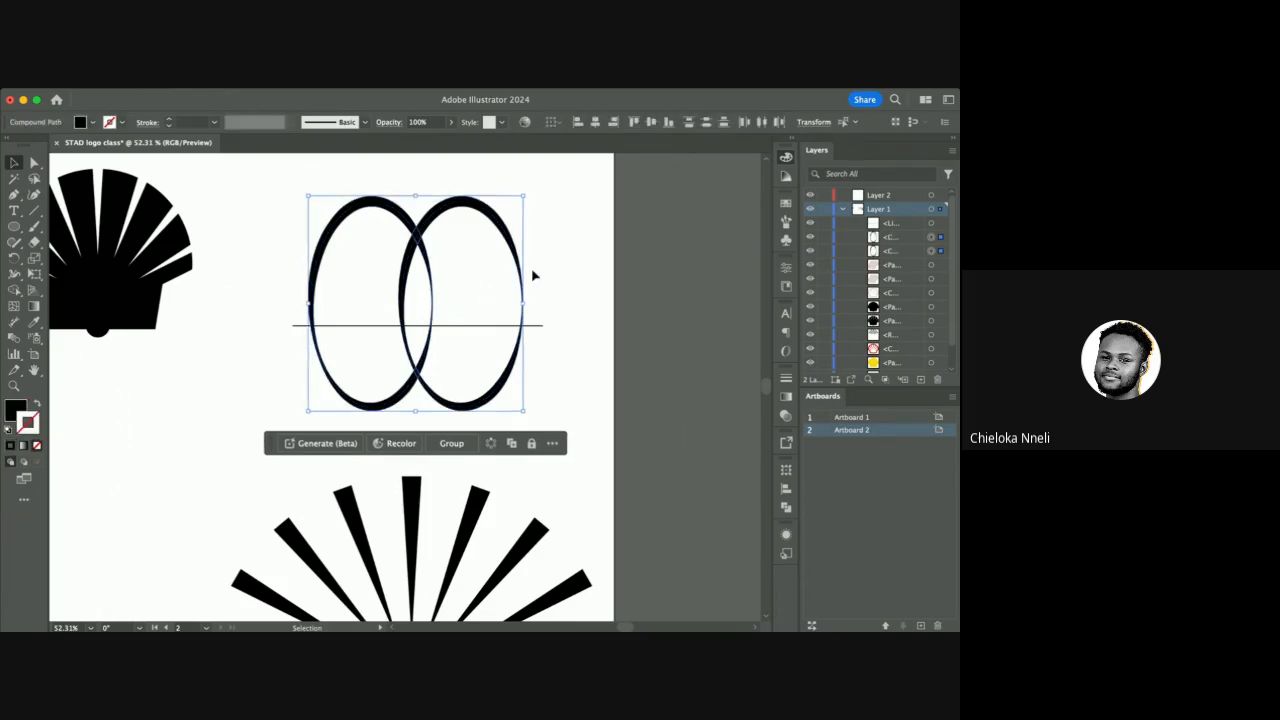
# Select both outlined ellipses and the horizontal line, and remove the ellipse parts below the line with Shape Builder, including the small diamond.
pyautogui.click(590, 298)
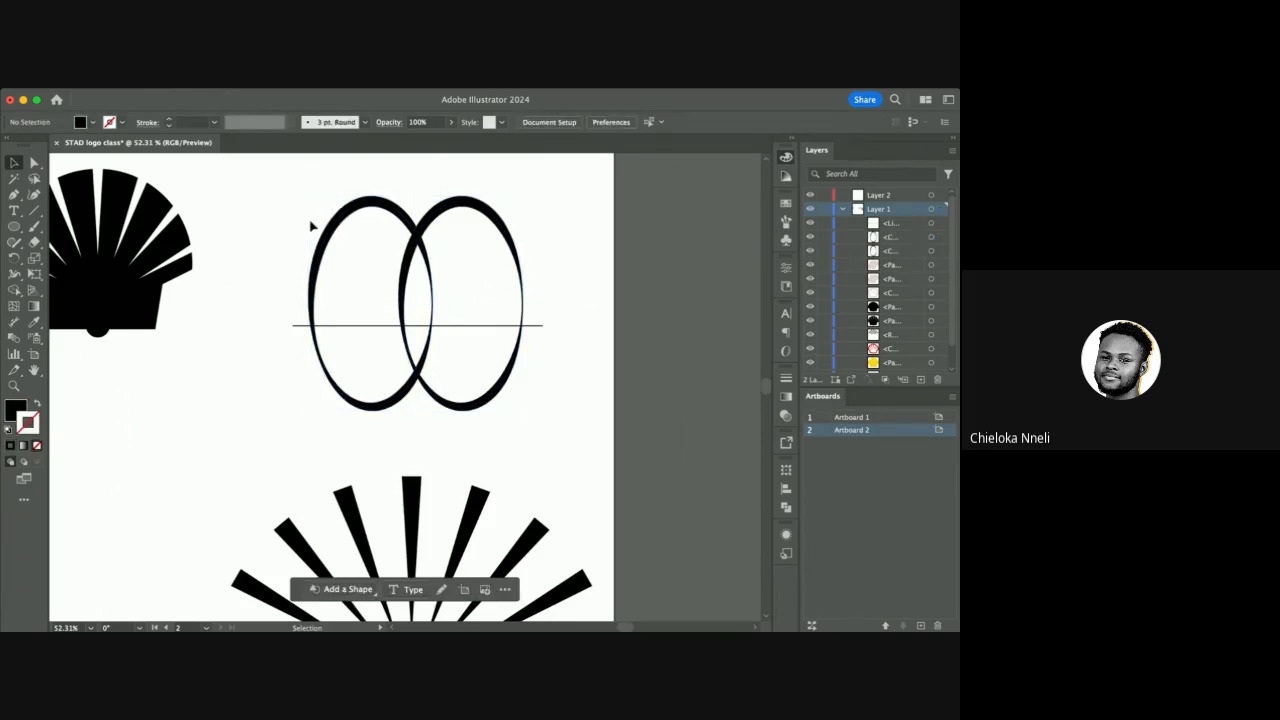
pyautogui.scroll(-2, 311, 226)
pyautogui.moveTo(279, 219); pyautogui.dragTo(491, 343)
pyautogui.click(511, 249)
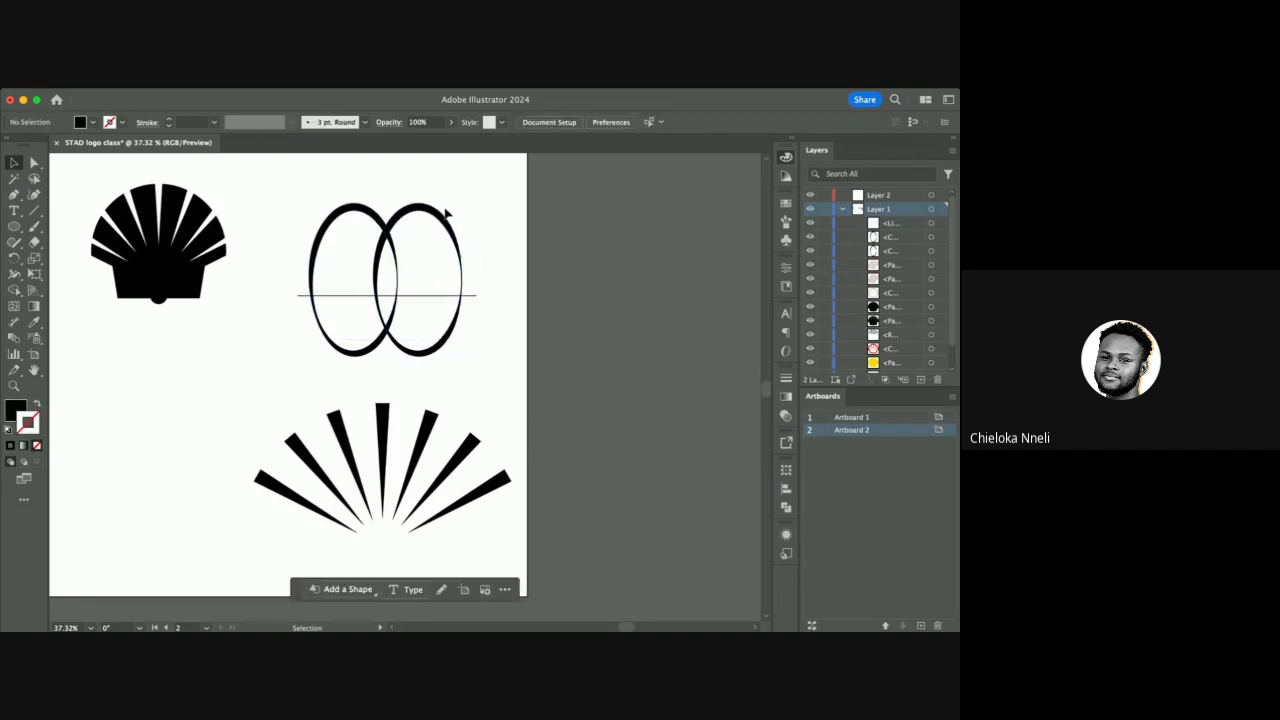
pyautogui.click(446, 214)
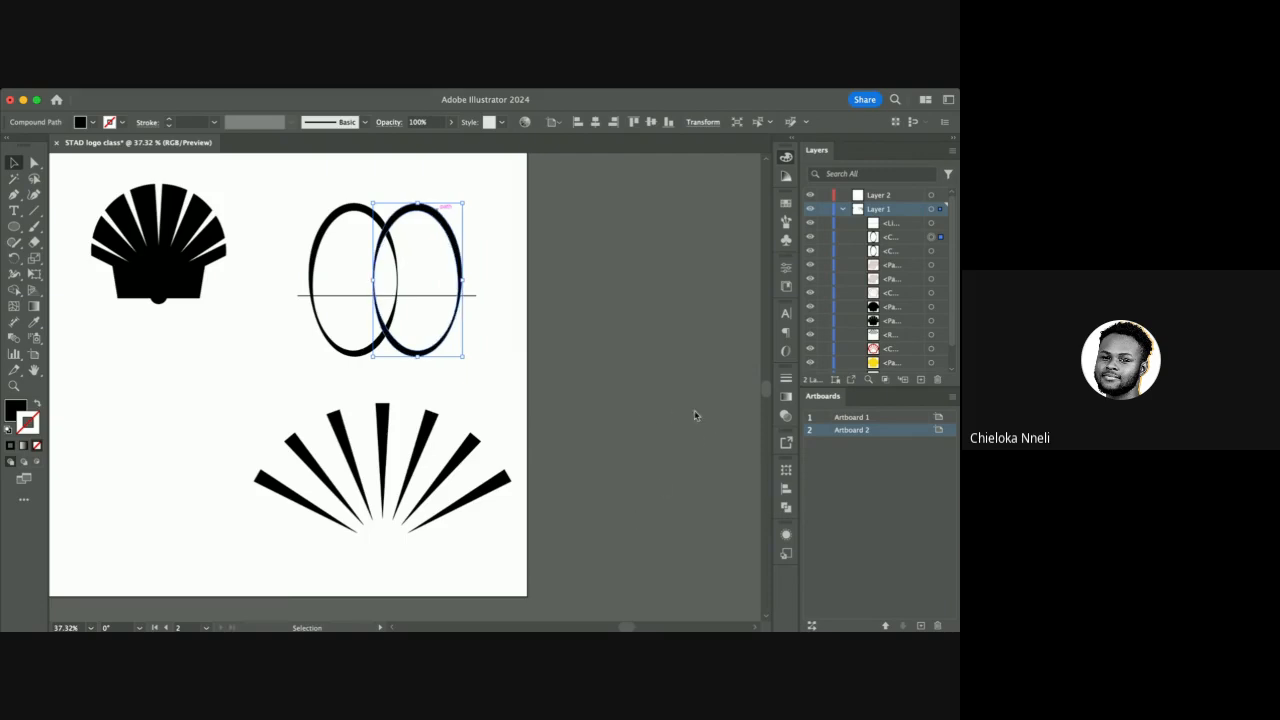
pyautogui.moveTo(500, 223); pyautogui.dragTo(286, 320)
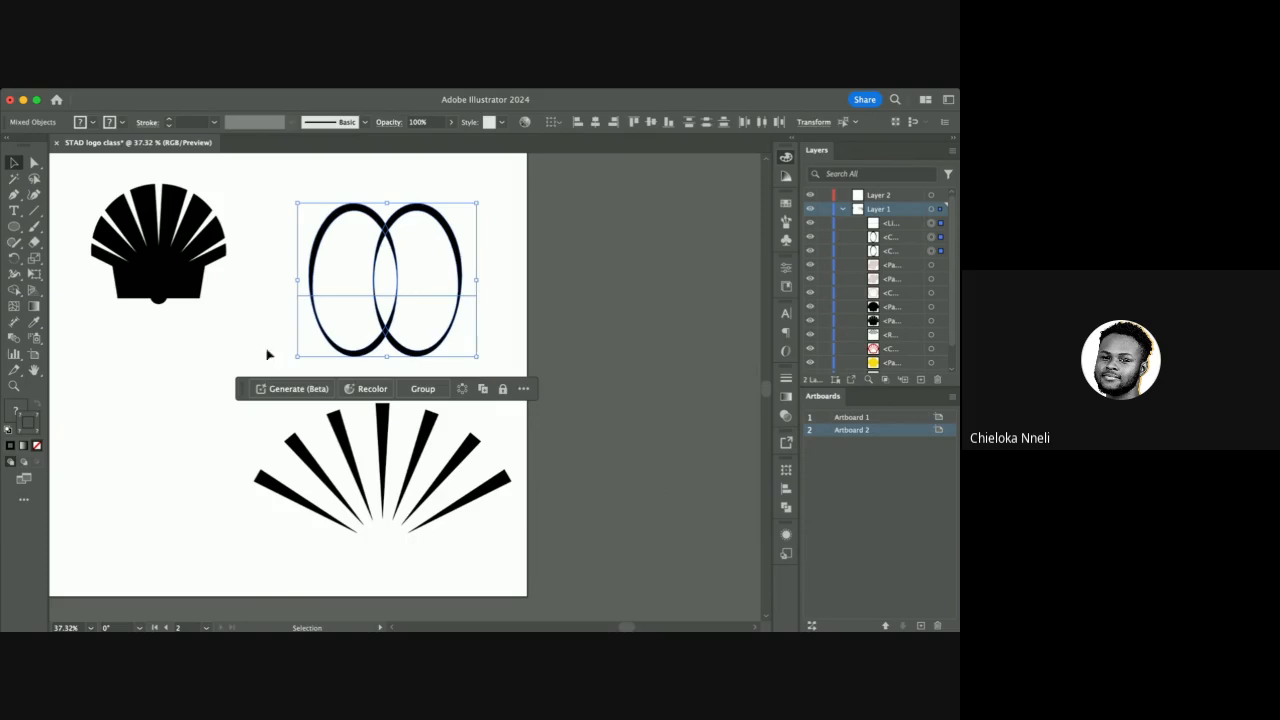
pyautogui.click(13, 291)
pyautogui.scroll(3, 393, 225)
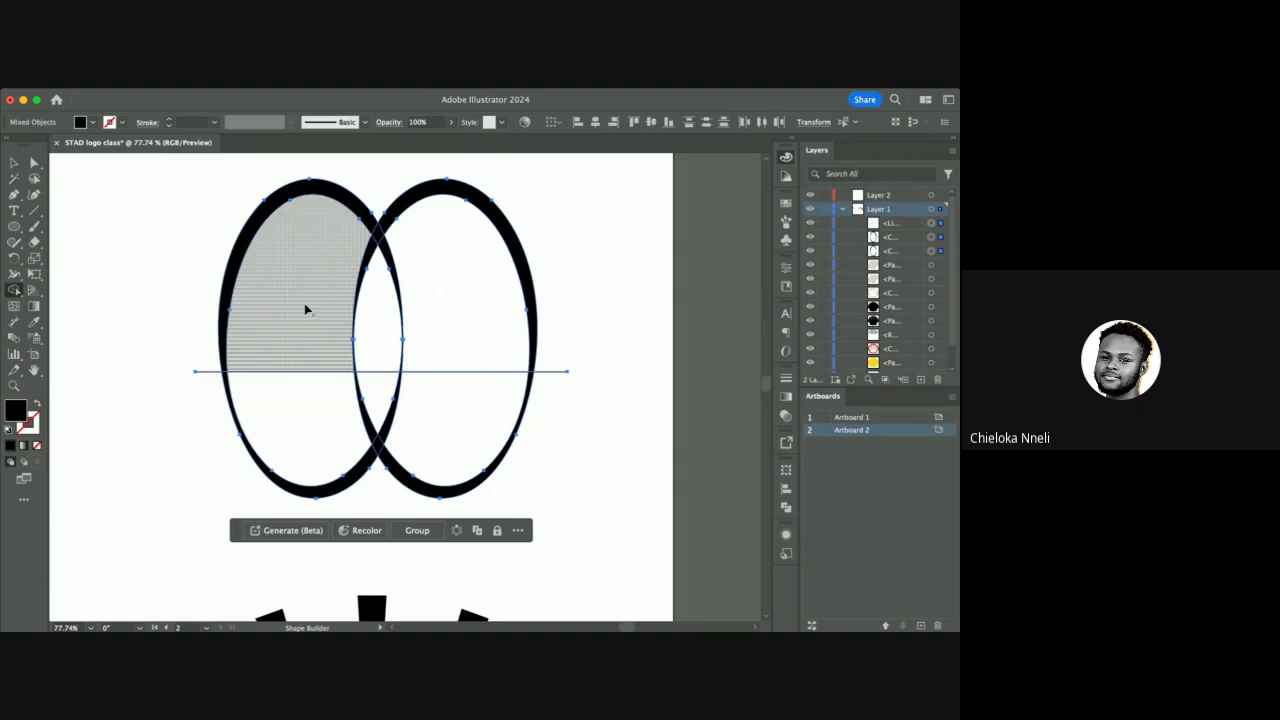
pyautogui.moveTo(234, 465)
pyautogui.mouseDown()
pyautogui.moveTo(284, 434)
pyautogui.moveTo(390, 399)
pyautogui.moveTo(552, 397)
pyautogui.mouseUp()
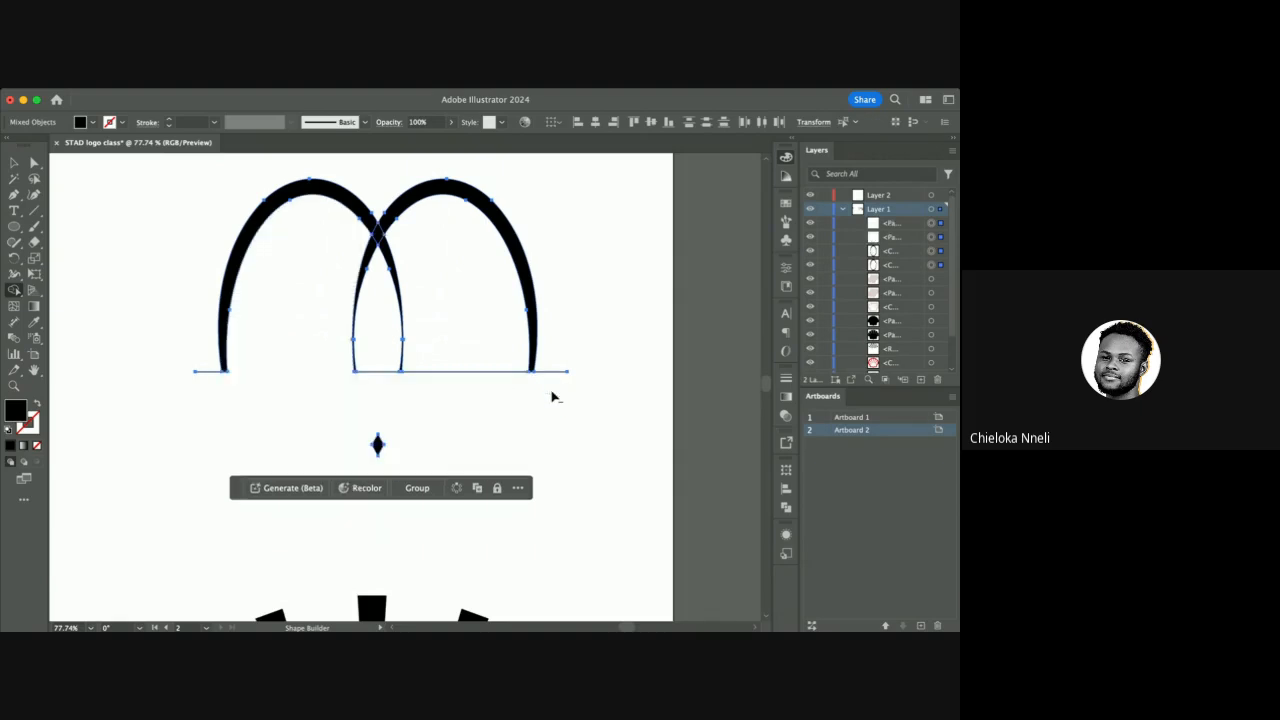
pyautogui.keyDown('alt'); pyautogui.click(376, 444); pyautogui.keyUp('alt')
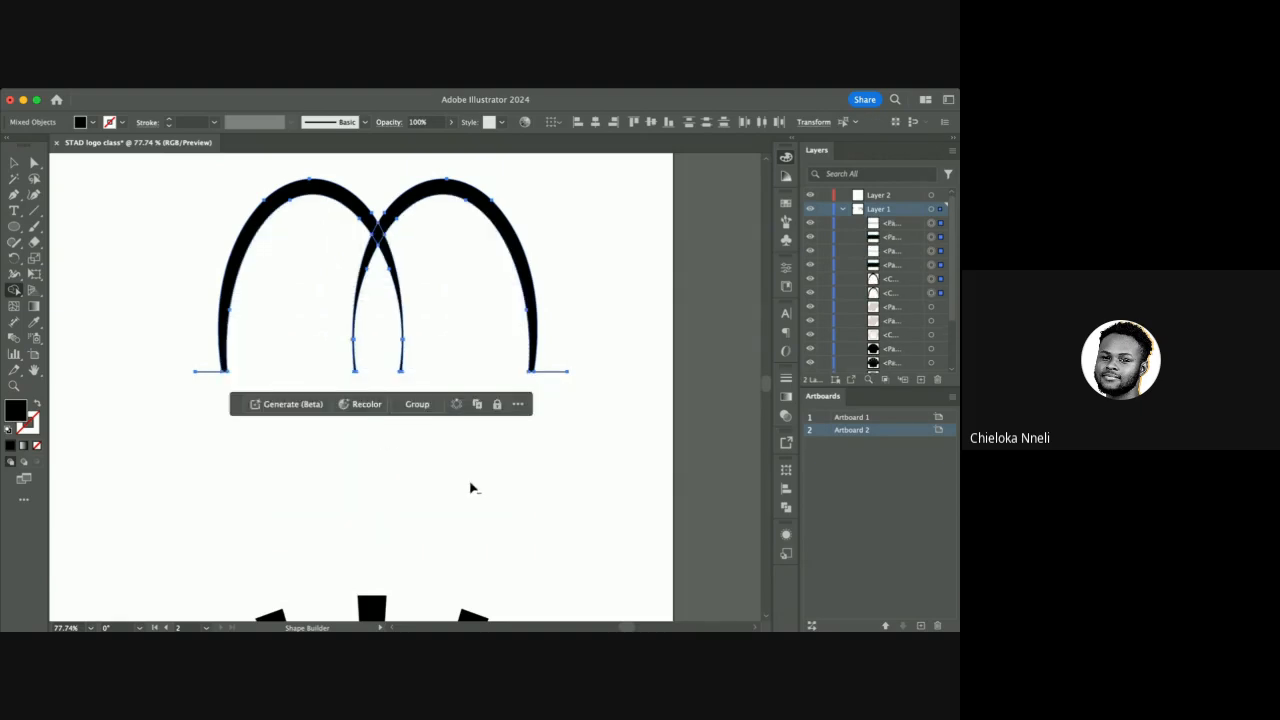
# Remove the line stubs outside the arches and merge the overlapping arches into one shape with Shape Builder.
pyautogui.keyDown('alt'); pyautogui.click(203, 370); pyautogui.keyUp('alt')
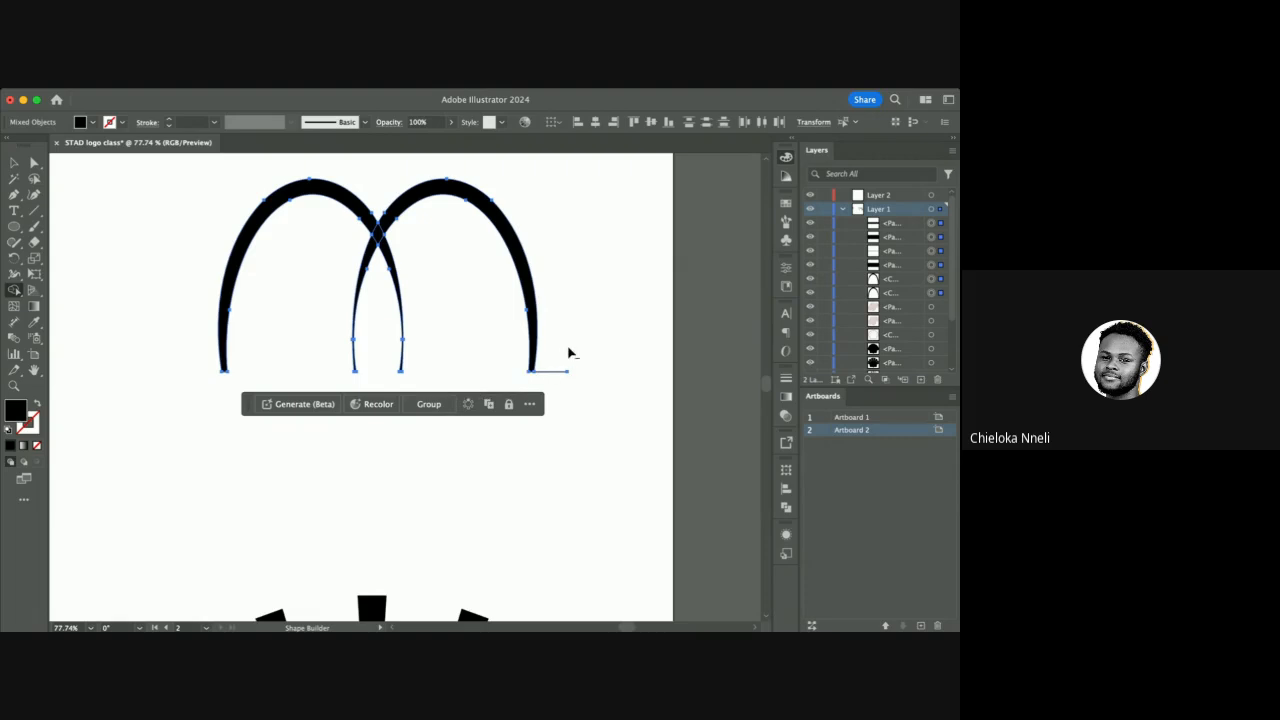
pyautogui.keyDown('alt'); pyautogui.click(549, 371); pyautogui.keyUp('alt')
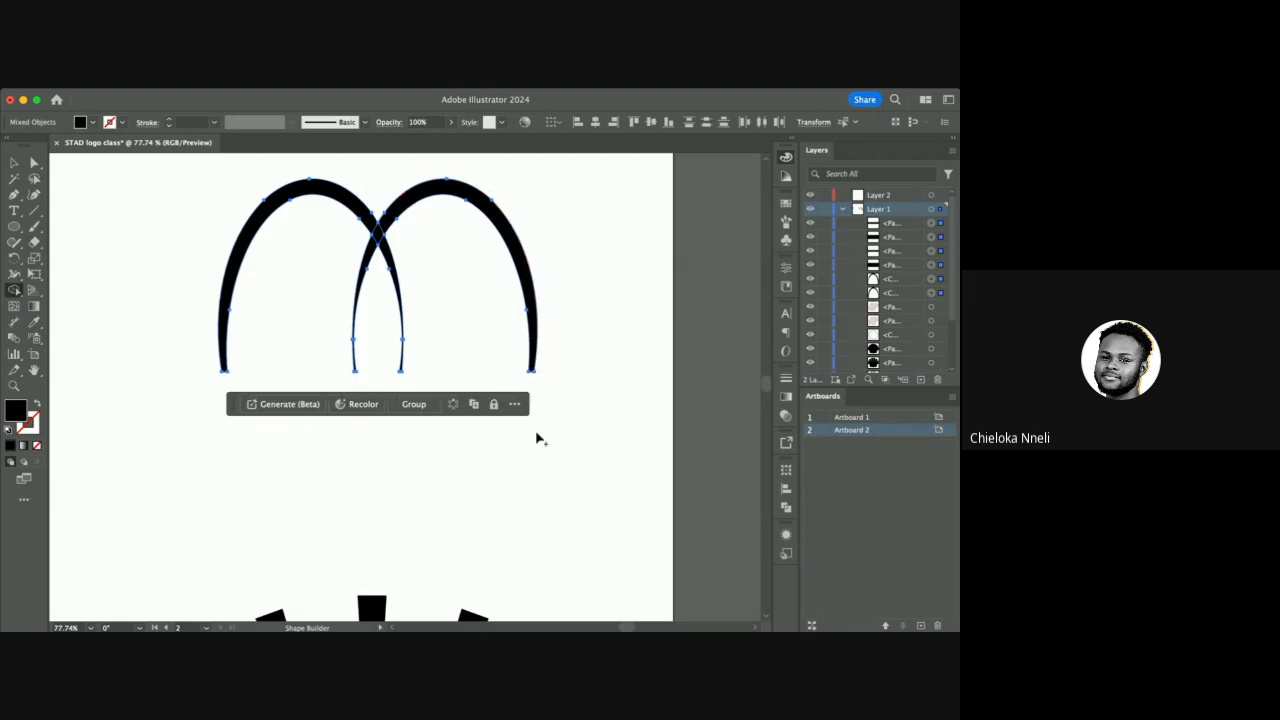
pyautogui.moveTo(393, 213)
pyautogui.mouseDown()
pyautogui.moveTo(371, 246)
pyautogui.moveTo(388, 252)
pyautogui.moveTo(370, 229)
pyautogui.mouseUp()
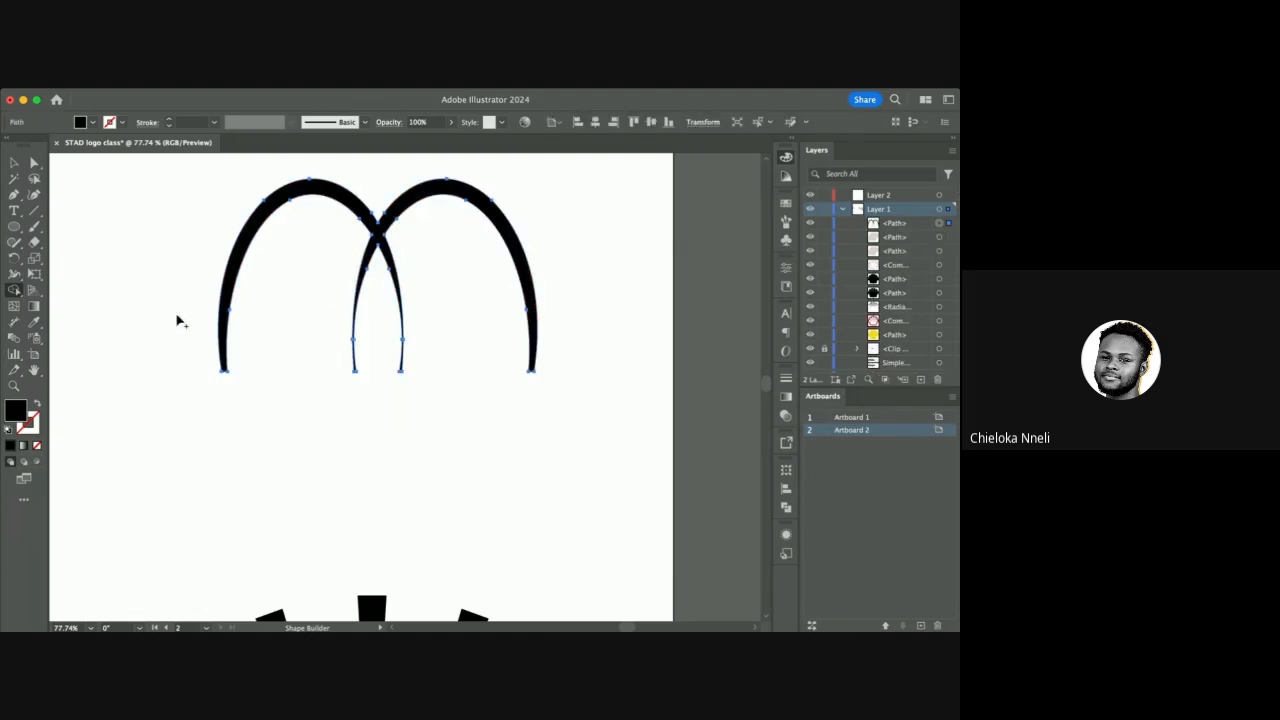
pyautogui.click(14, 162)
pyautogui.click(152, 346)
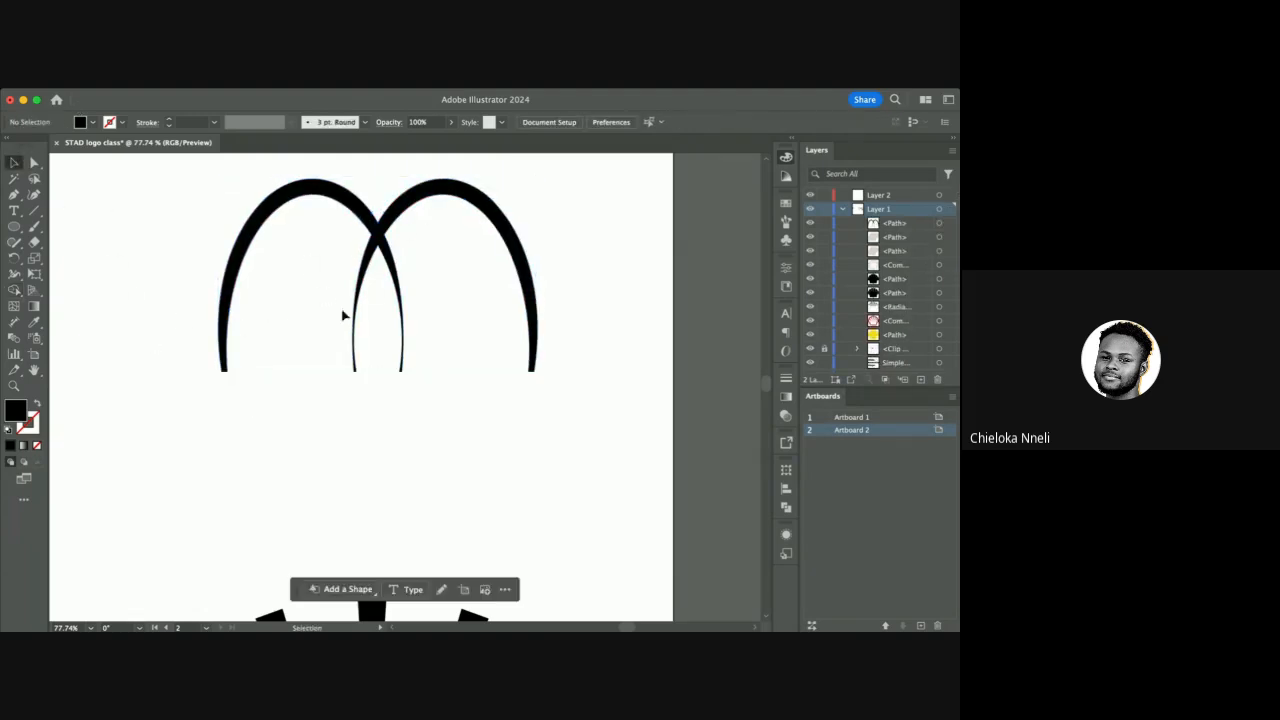
pyautogui.scroll(-5, 346, 363)
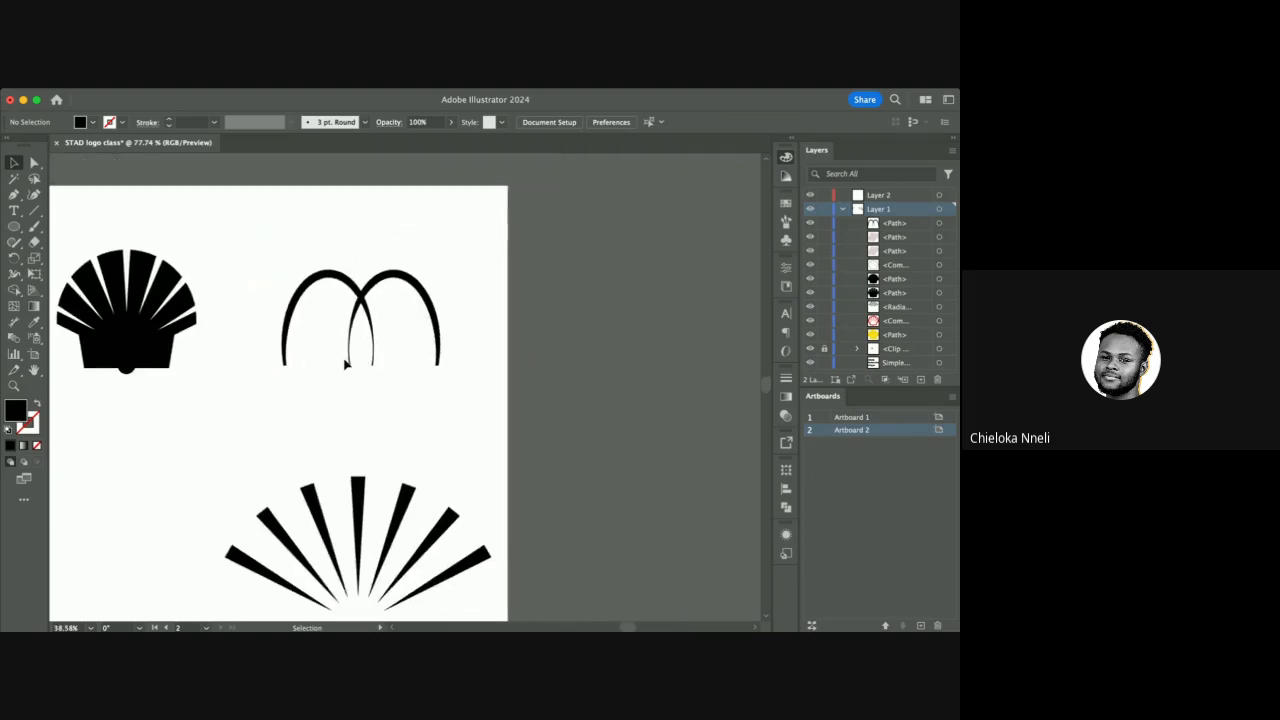
pyautogui.scroll(5, 346, 363)
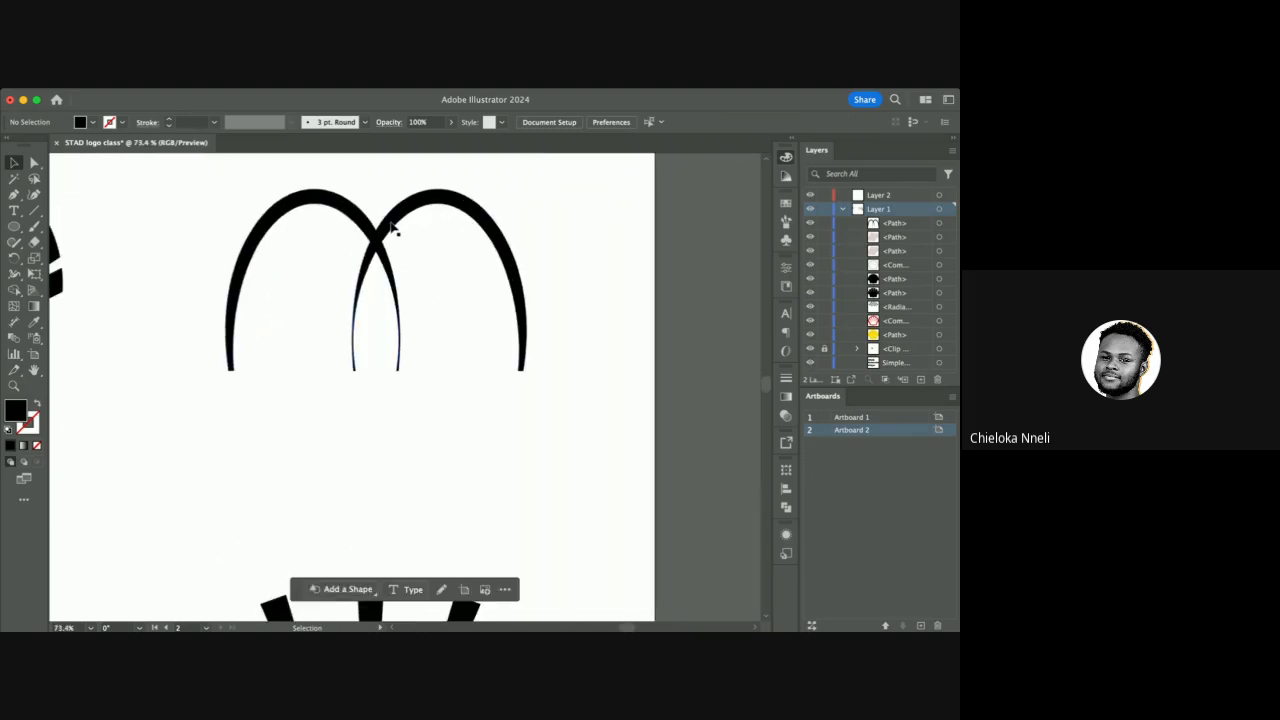
# Undo the Shape Builder edits and the outline conversion, back to the two full ellipses with variable-width strokes.
pyautogui.press('super+z')
pyautogui.press('super+z')
pyautogui.press('super+z')
pyautogui.press('super+z')
pyautogui.press('super+z')
pyautogui.press('super+z')
pyautogui.press('super+z')
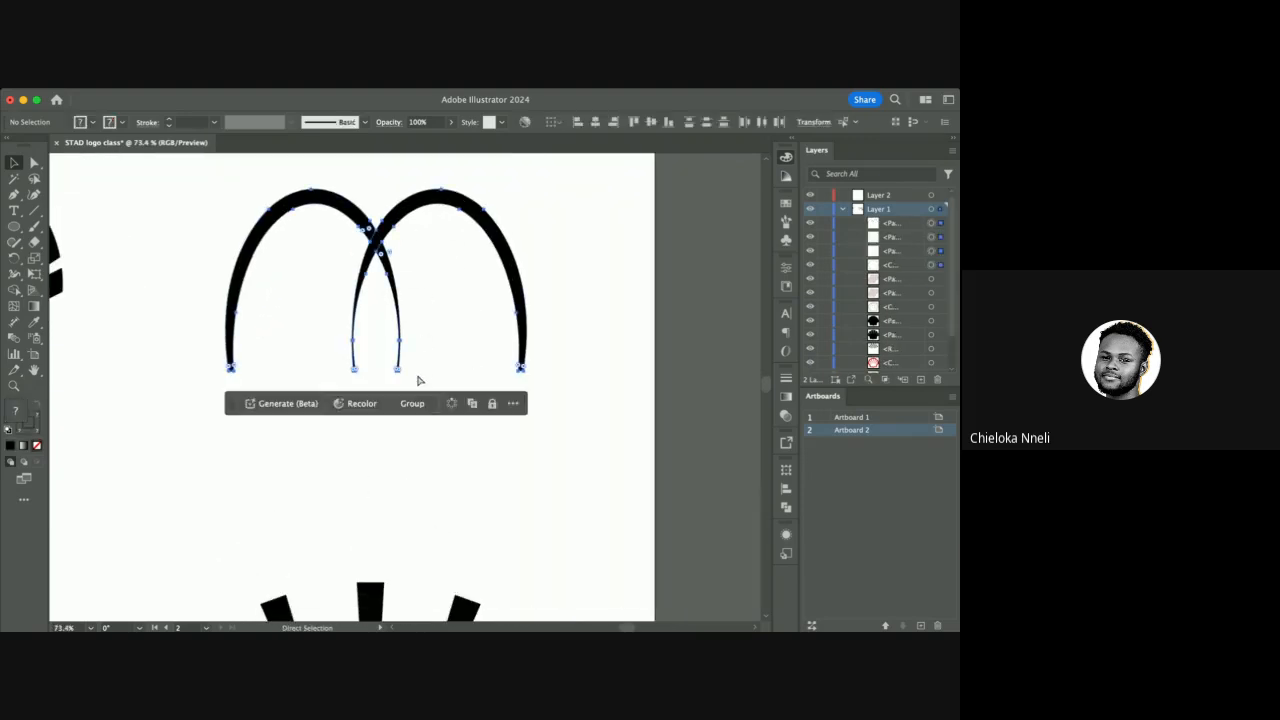
pyautogui.press('super+z')
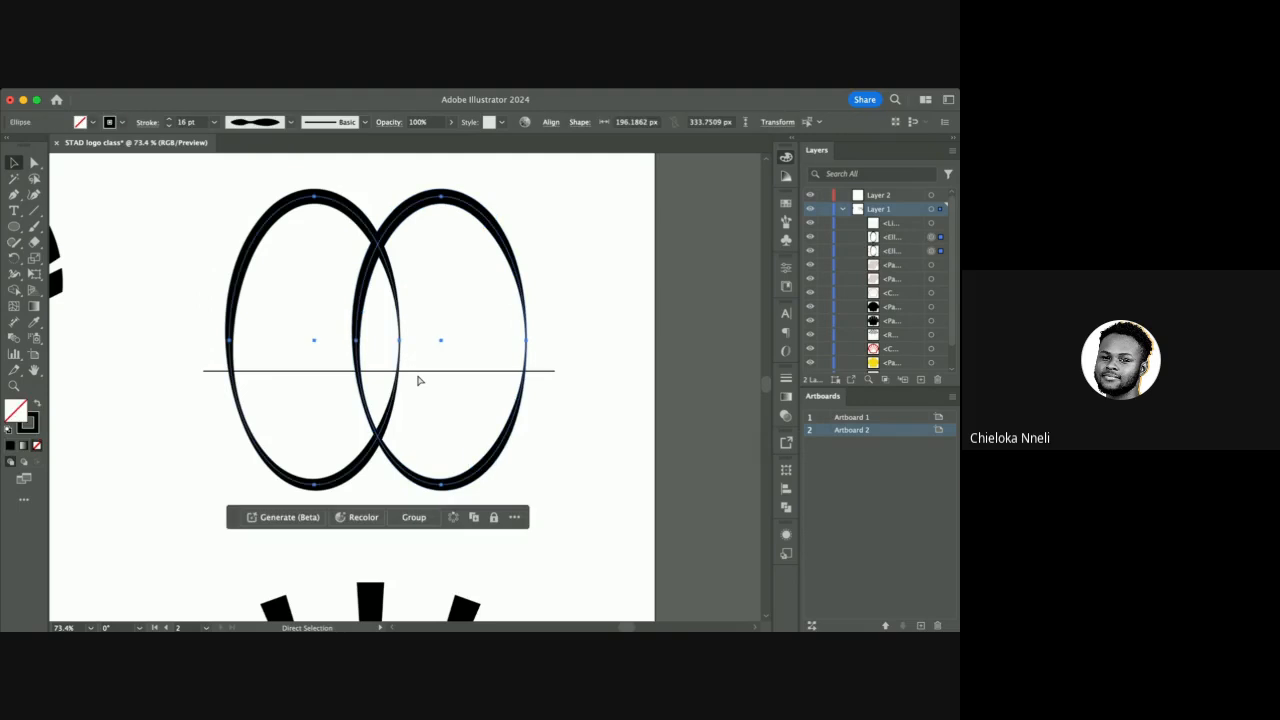
# Try a Pathfinder operation on both stroked ellipses and the horizontal line, and restore the original stroked shapes.
pyautogui.press('v')
pyautogui.click(190, 257)
pyautogui.moveTo(177, 244); pyautogui.dragTo(589, 502)
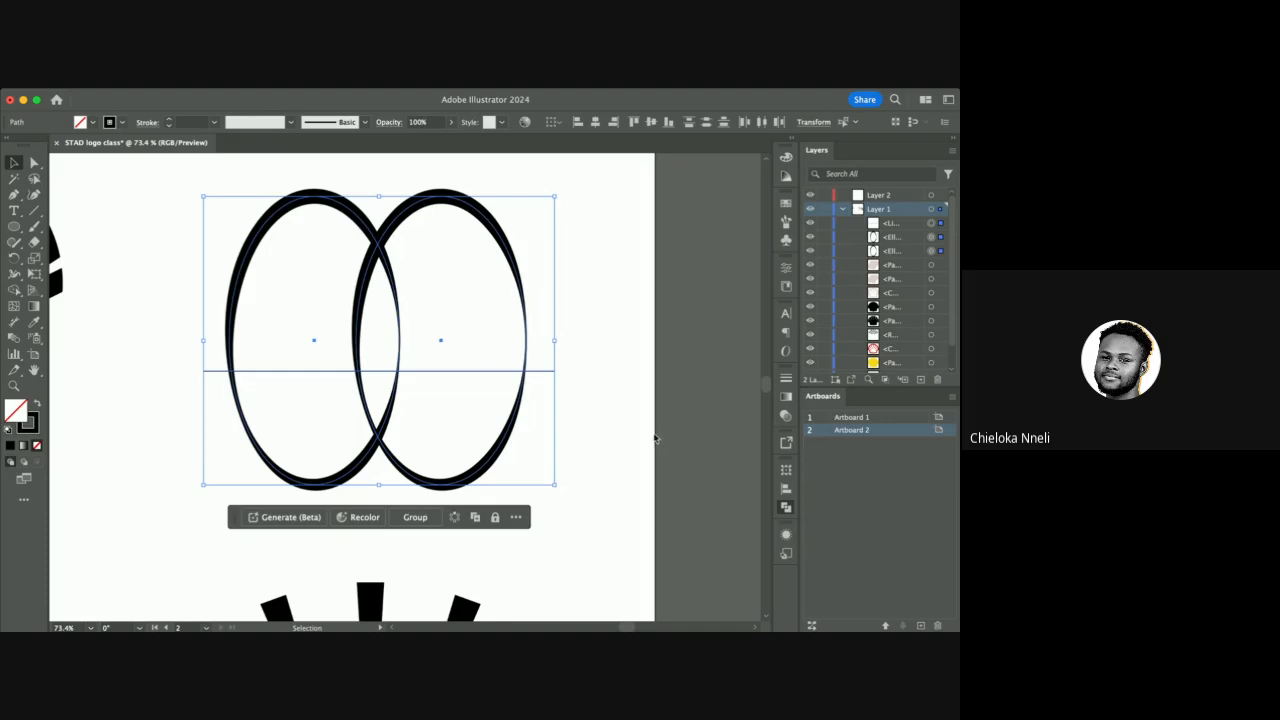
pyautogui.click(643, 501)
pyautogui.press('super+z')
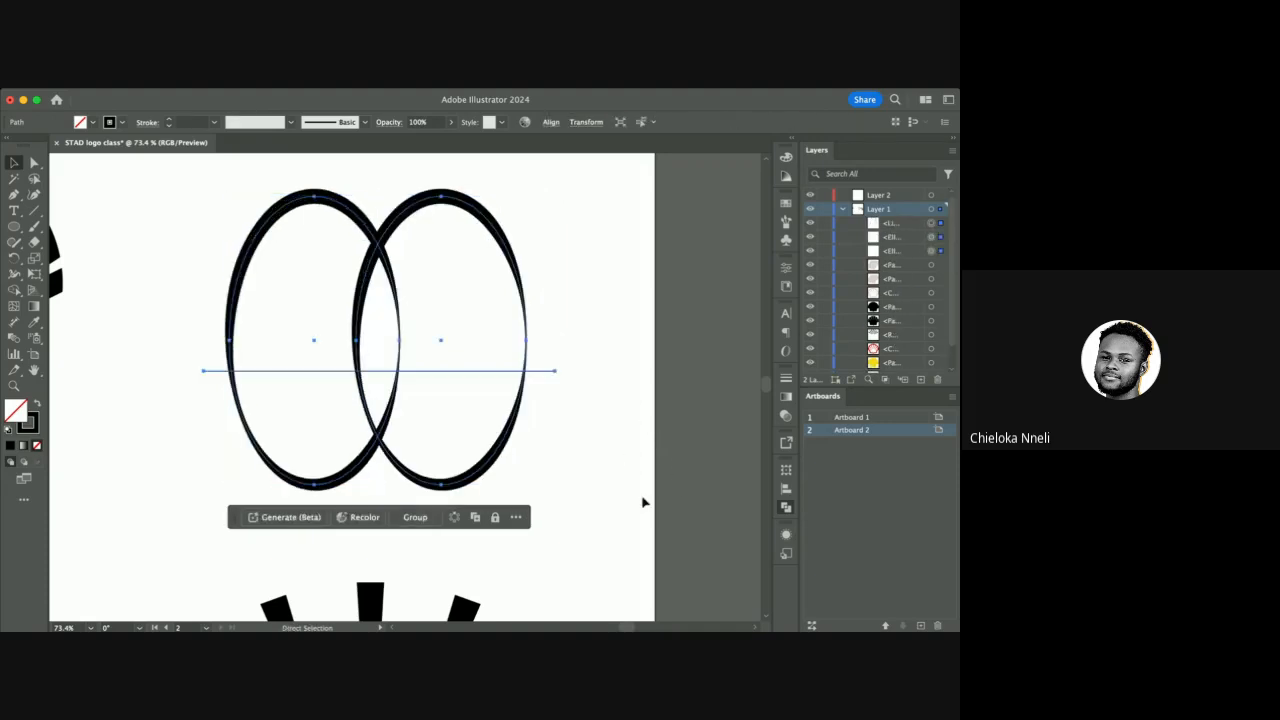
pyautogui.press('super+z')
pyautogui.press('super+z')
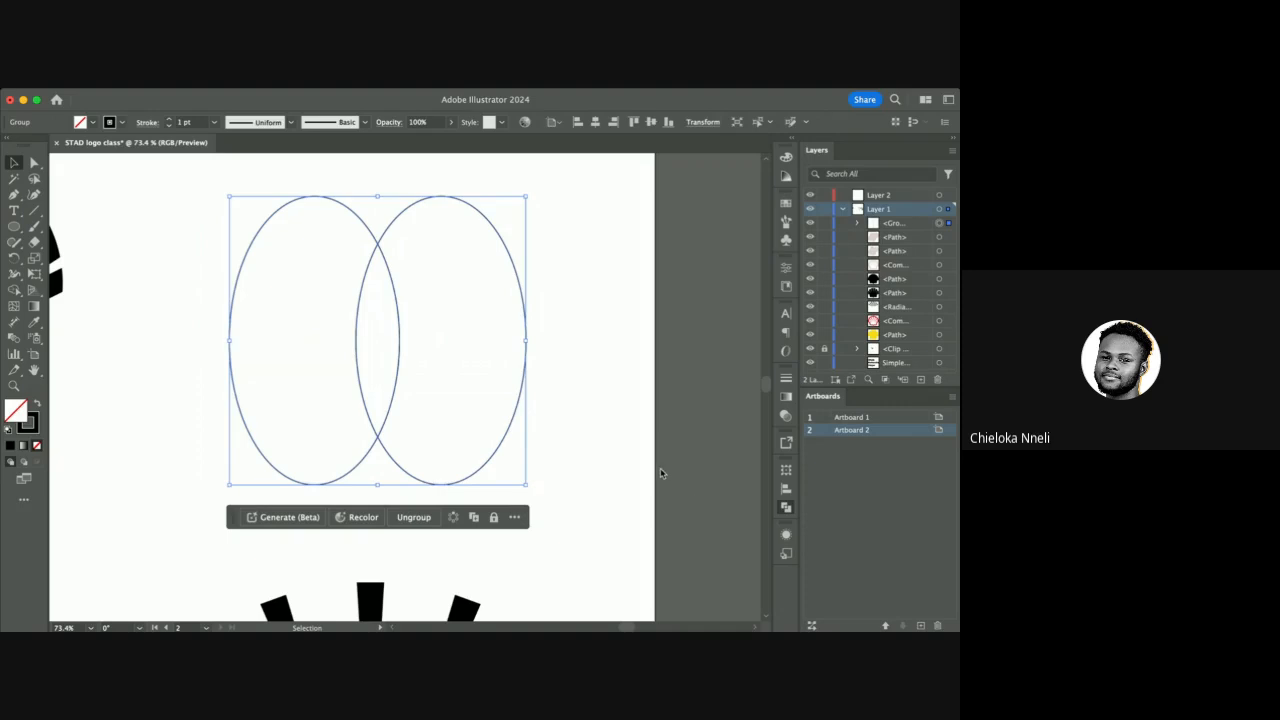
pyautogui.press('super+shift+z')
pyautogui.press('super+shift+z')
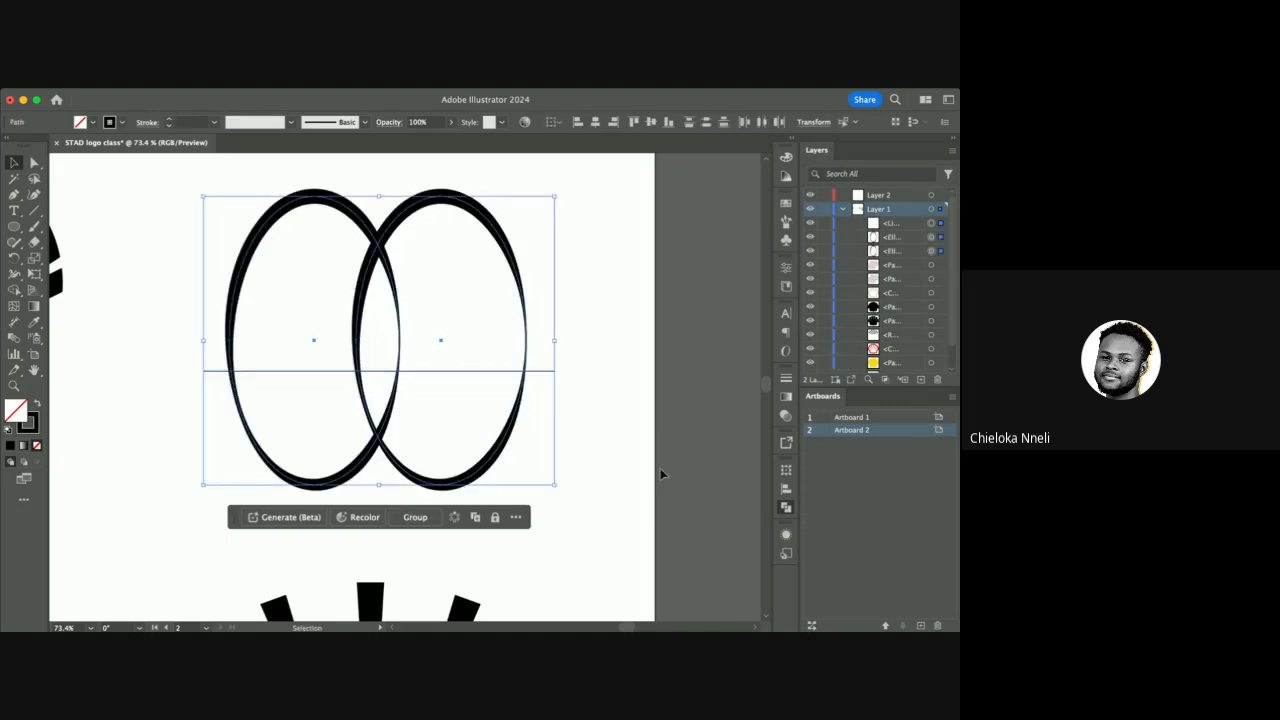
pyautogui.click(600, 351)
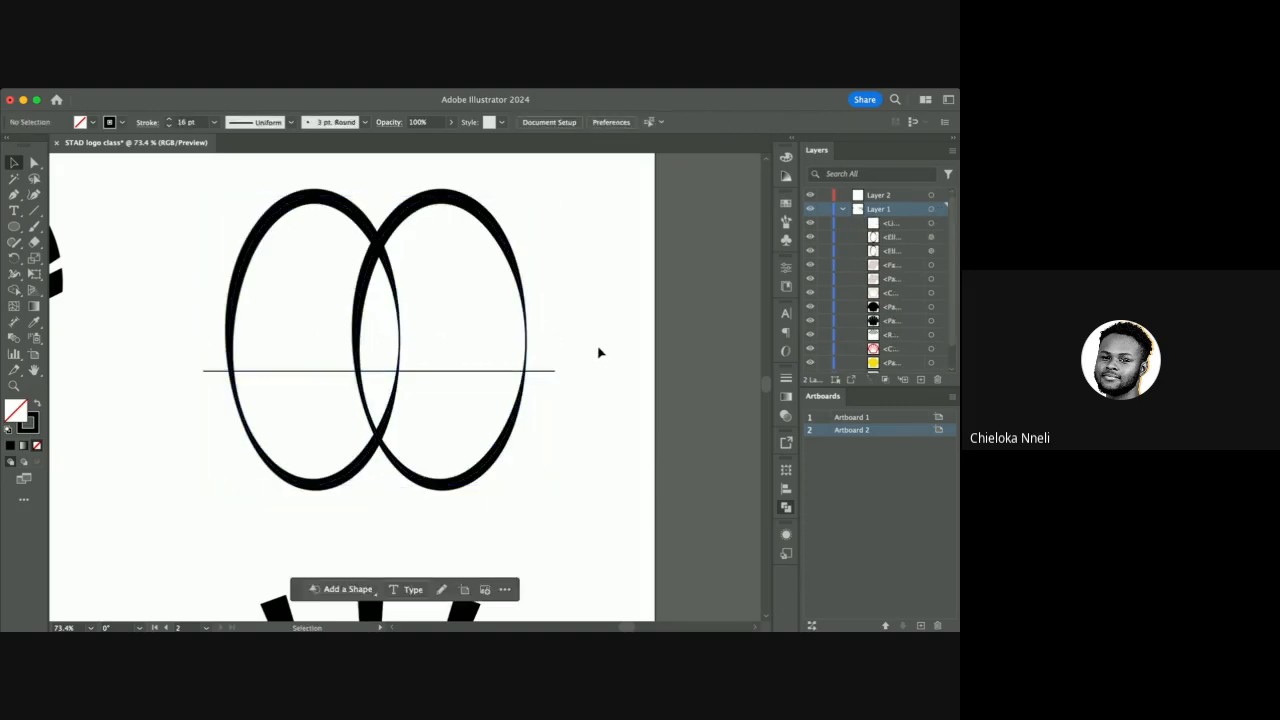
# Move the separate pale pink cloud shape down beside the matching cloud below the large colored Shell logo.
pyautogui.scroll(-3, 600, 352)
pyautogui.hscroll(-3, 600, 352)
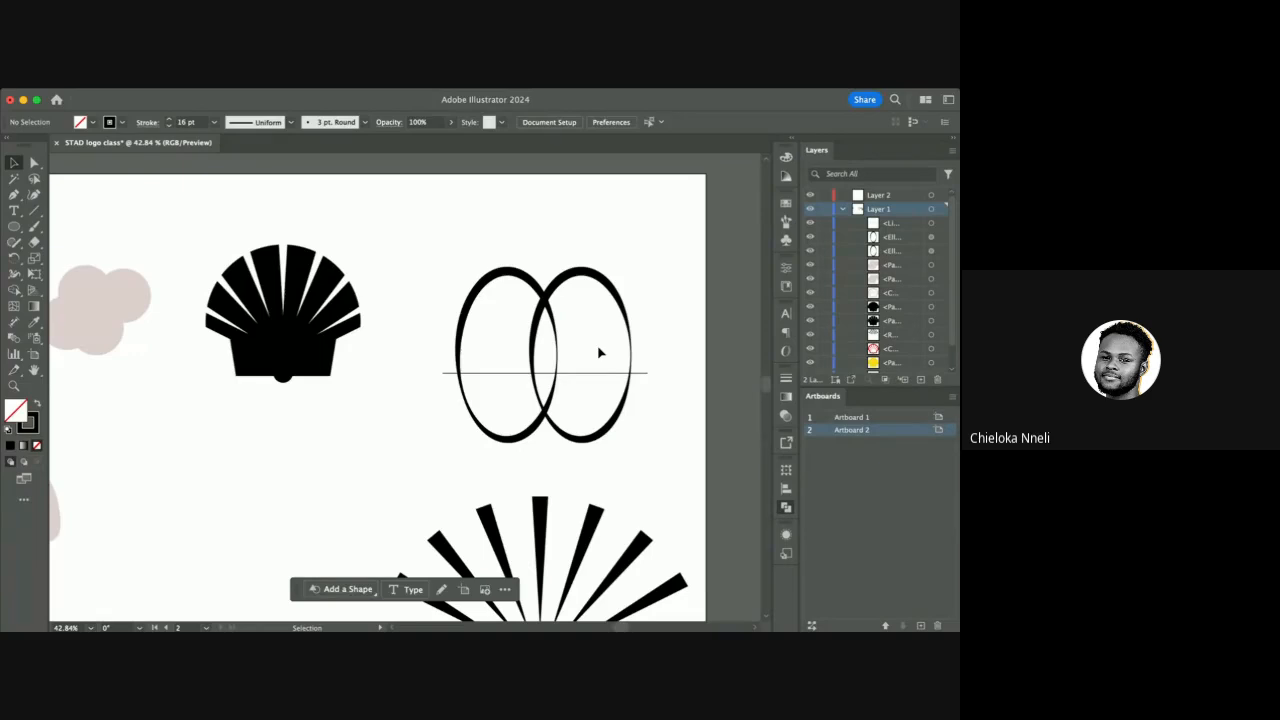
pyautogui.hscroll(-4, 600, 352)
pyautogui.hscroll(-3, 380, 260)
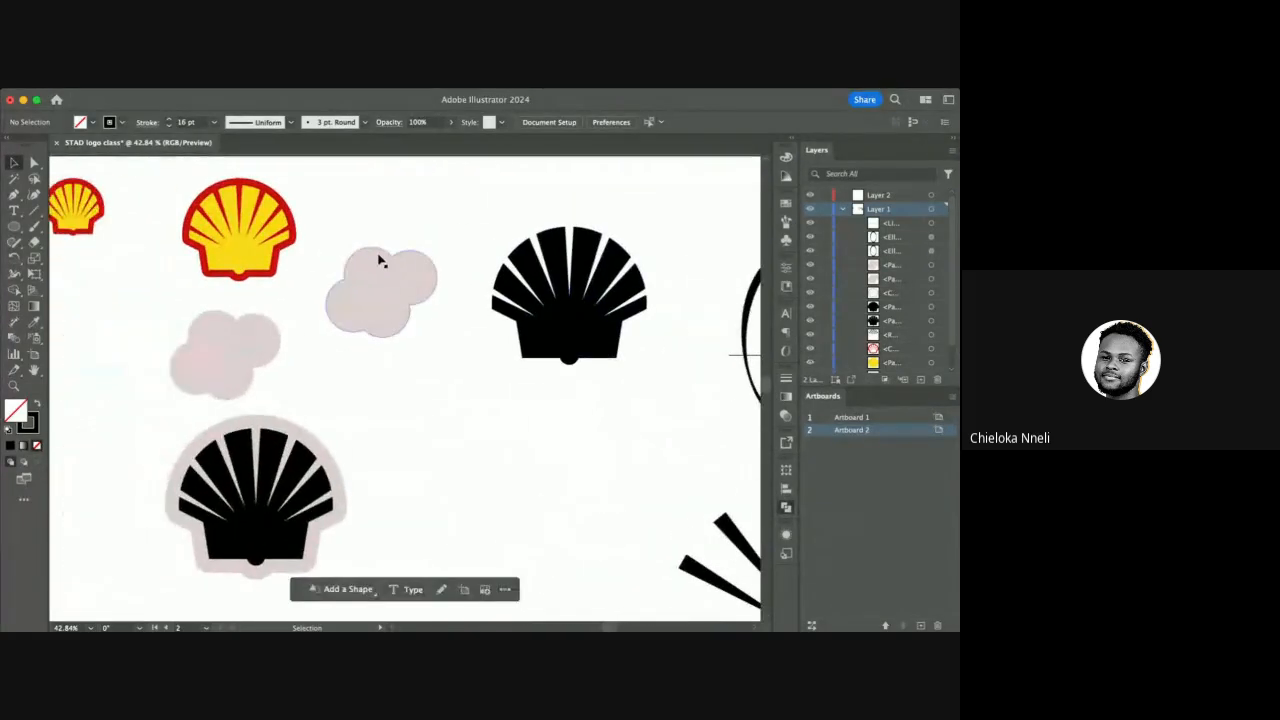
pyautogui.moveTo(385, 288); pyautogui.dragTo(364, 354)
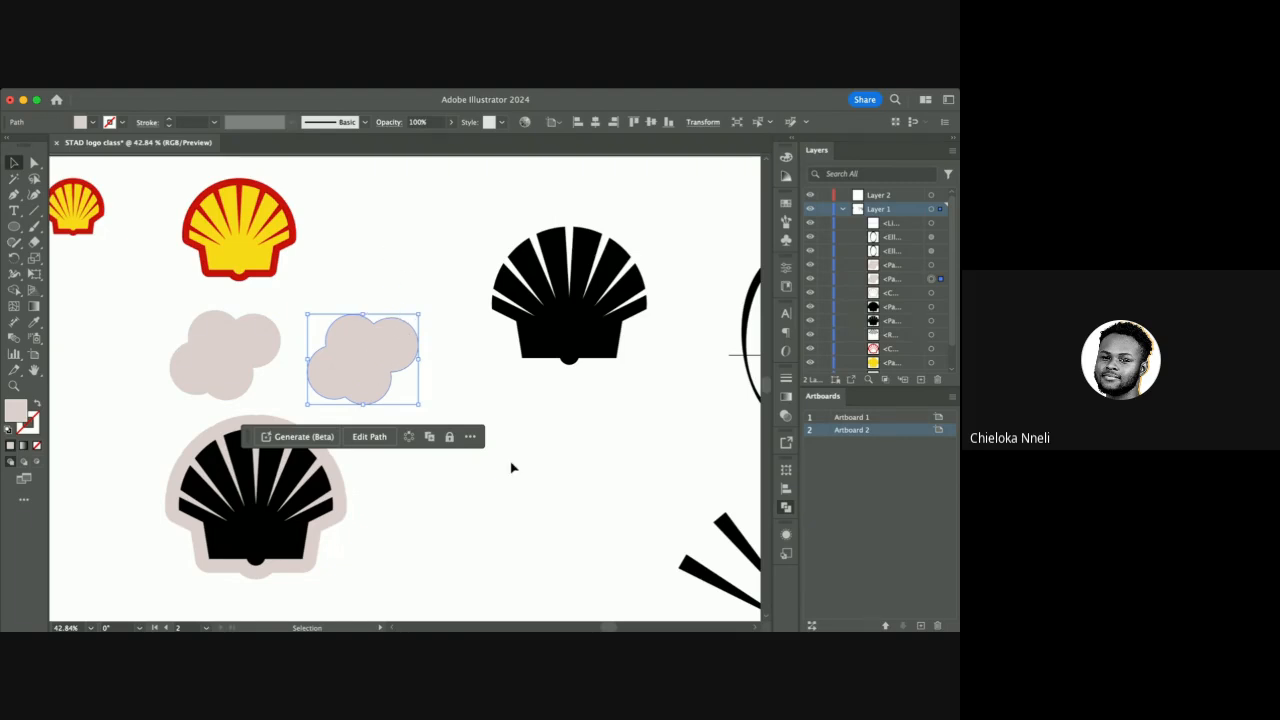
pyautogui.hscroll(10, 511, 467)
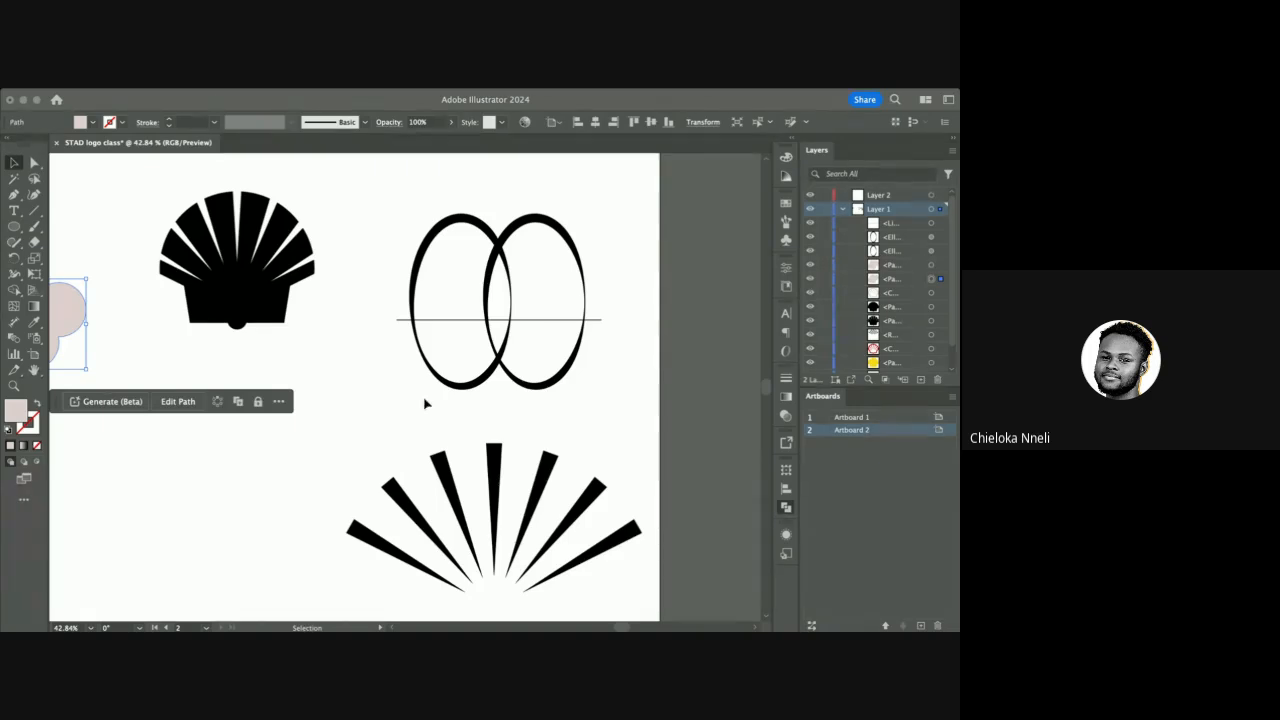
pyautogui.scroll(-3, 451, 371)
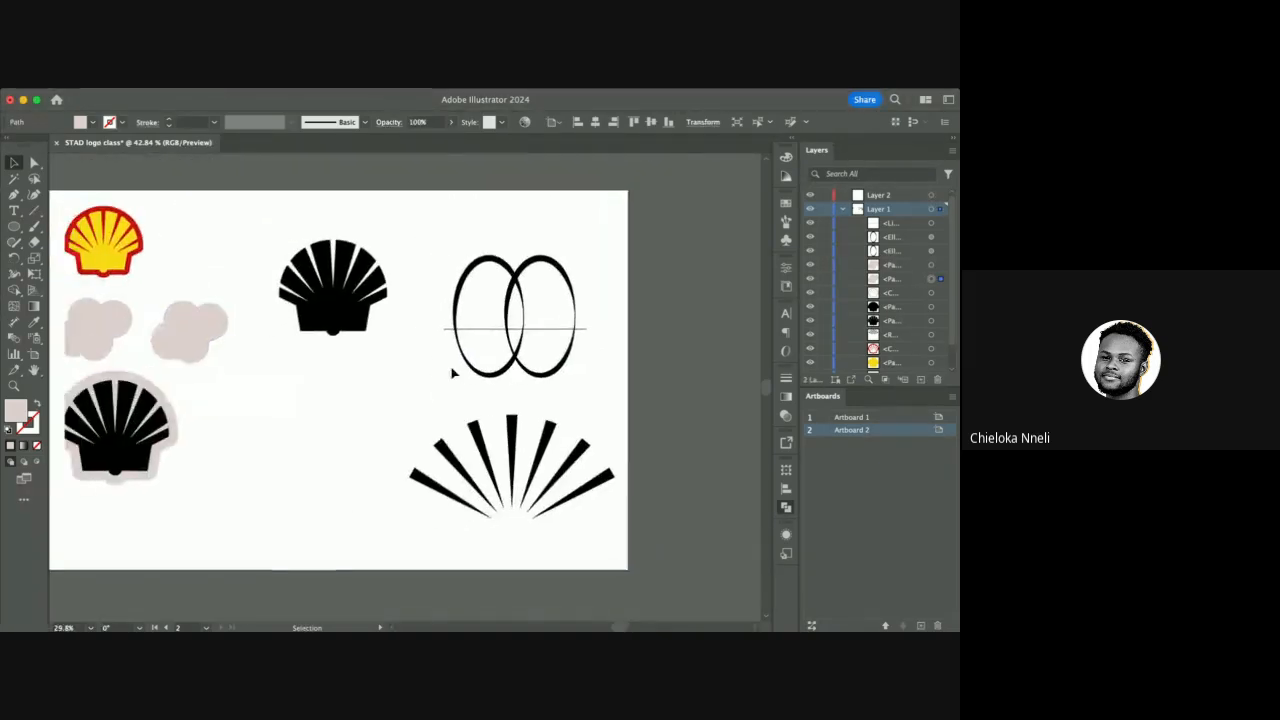
pyautogui.hscroll(-5, 451, 371)
pyautogui.click(431, 243)
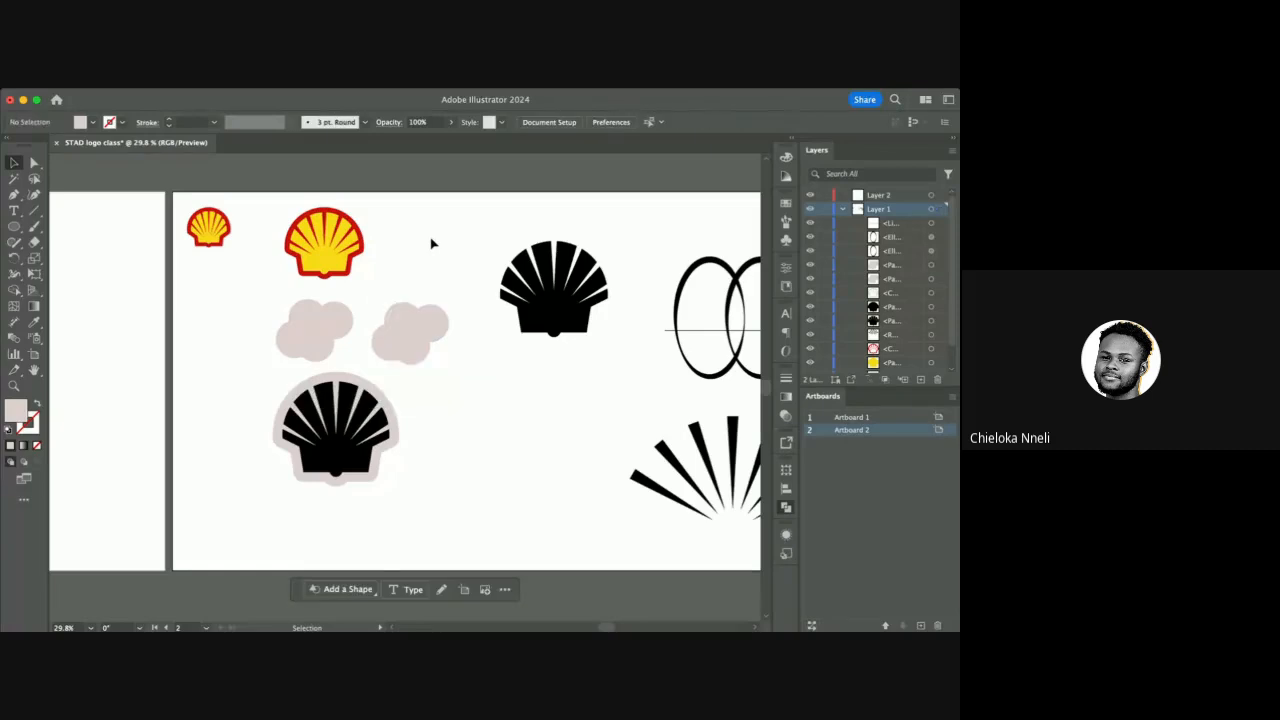
pyautogui.hscroll(5, 432, 243)
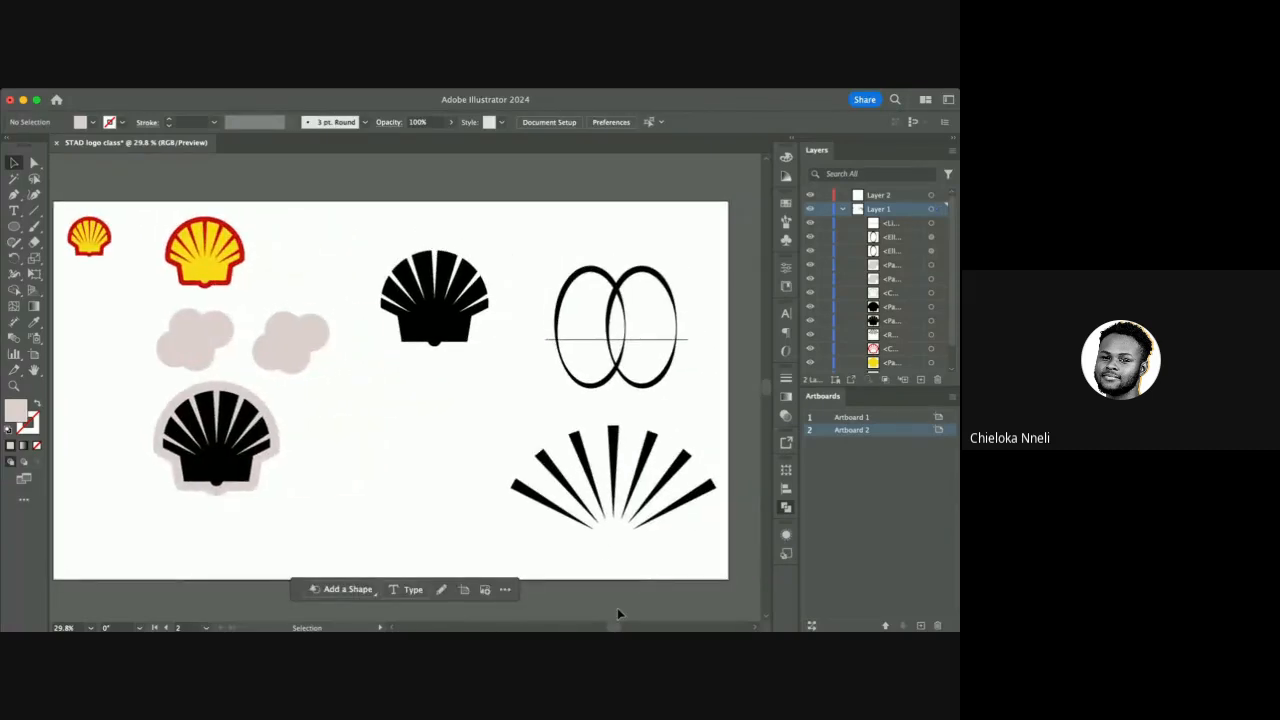